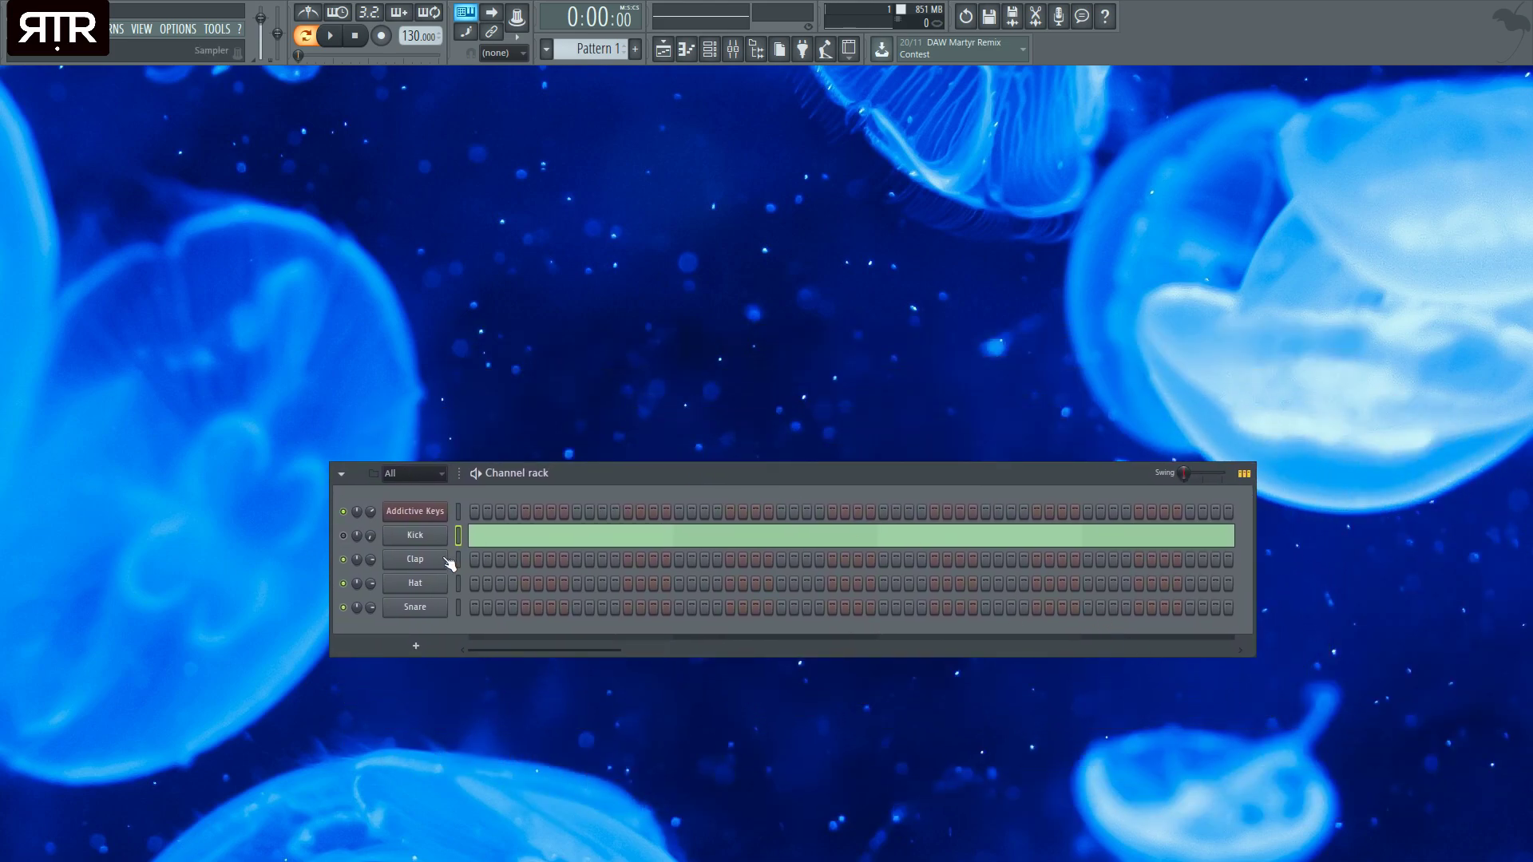
# - Open the Kick channel's piano roll and examine the full-range layout of its four-bar notes
pyautogui.moveTo(588, 476); pyautogui.dragTo(568, 456)
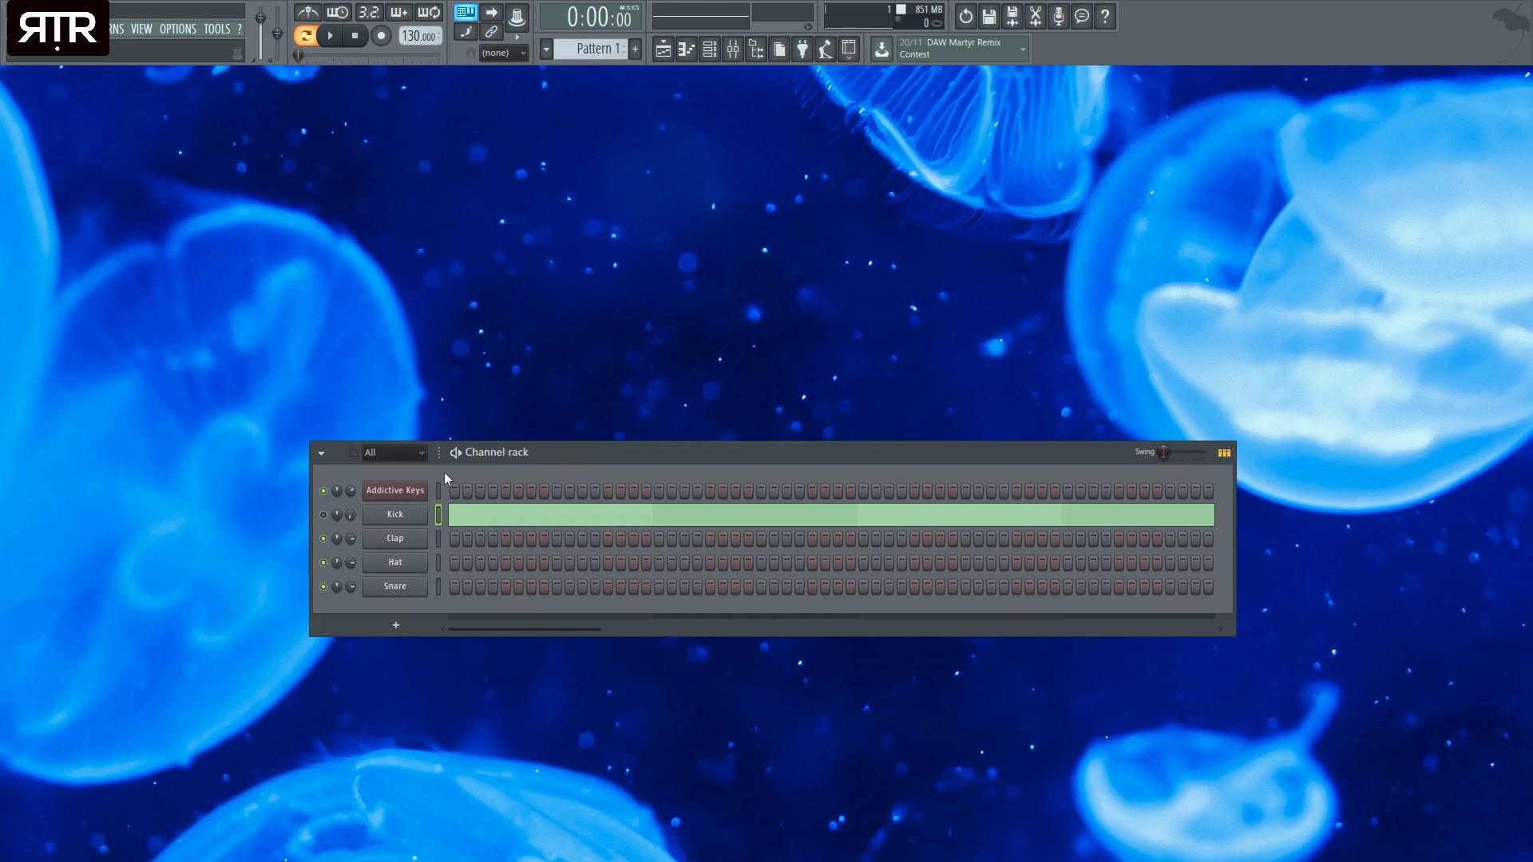
pyautogui.click(459, 518)
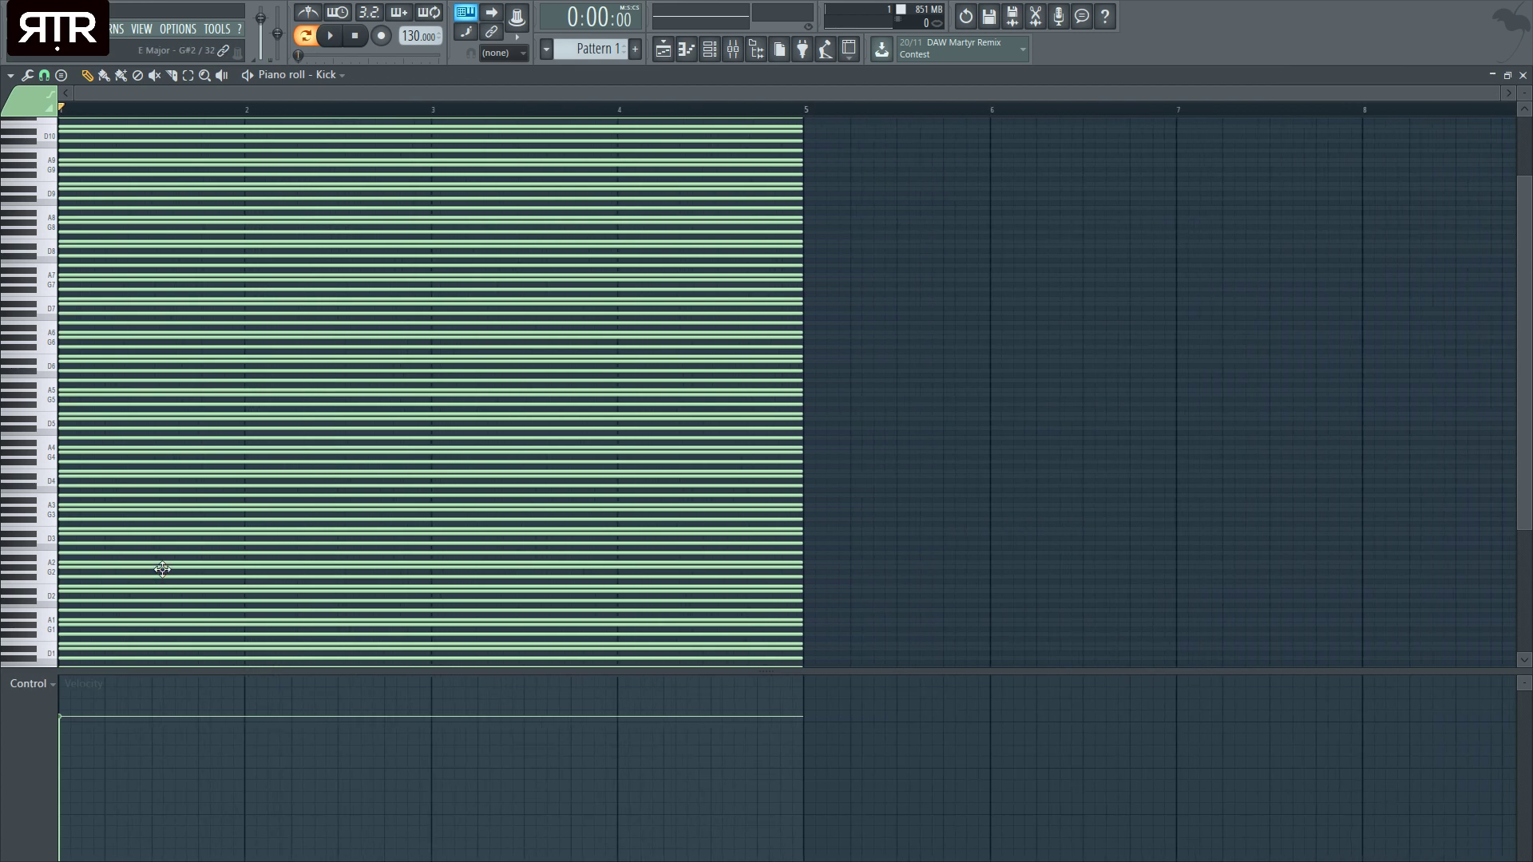
pyautogui.moveTo(807, 500); pyautogui.dragTo(61, 207)
pyautogui.click(1153, 352)
pyautogui.scroll(-2, 183, 487)
pyautogui.scroll(-1, 183, 487)
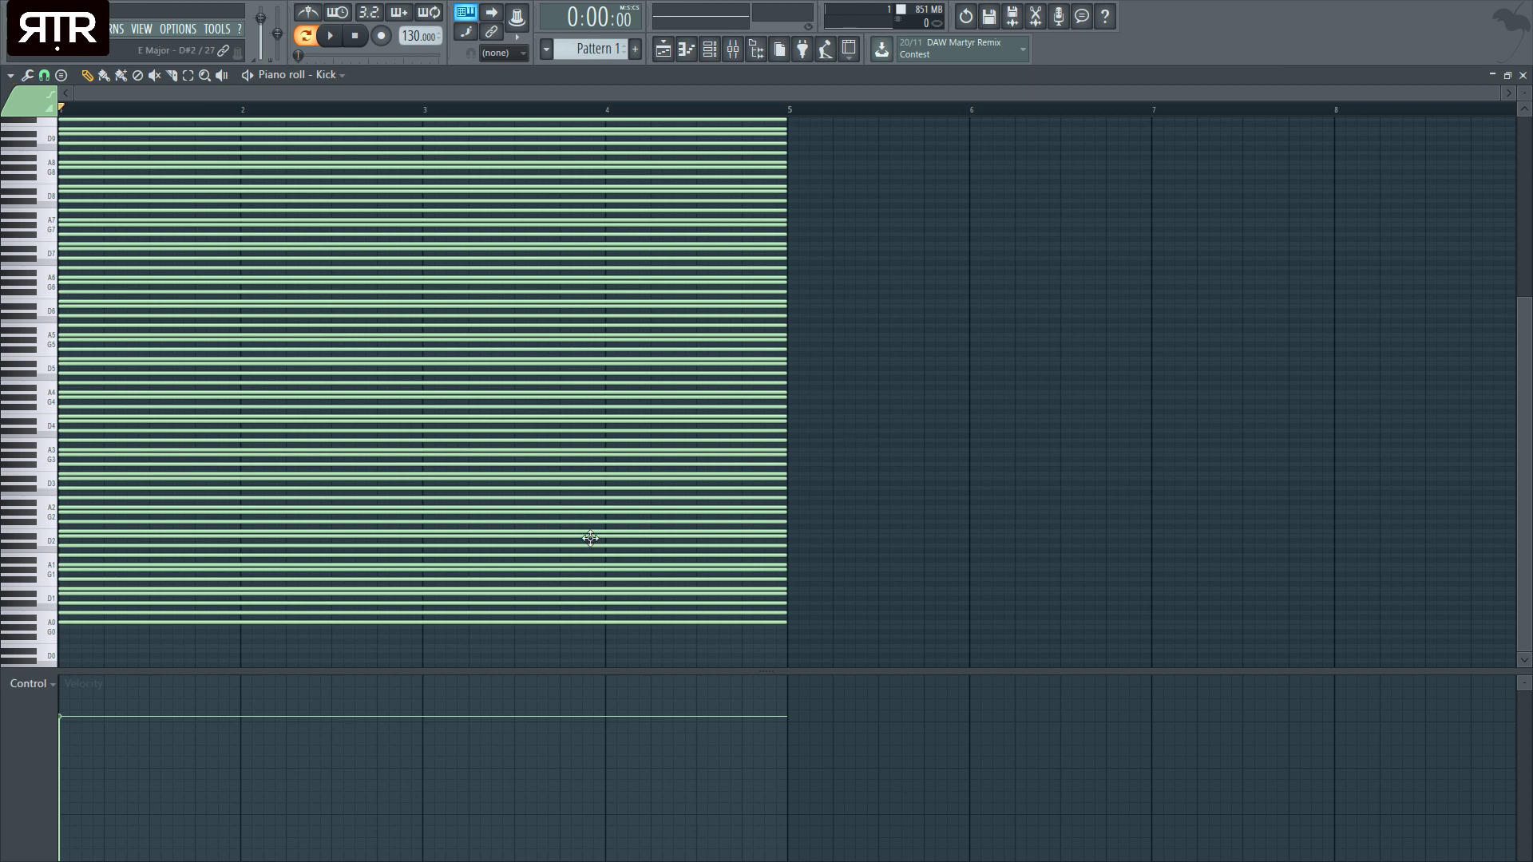
pyautogui.click(68, 634)
pyautogui.keyDown('ctrl'); pyautogui.scroll(2, 68, 633); pyautogui.keyUp('ctrl')
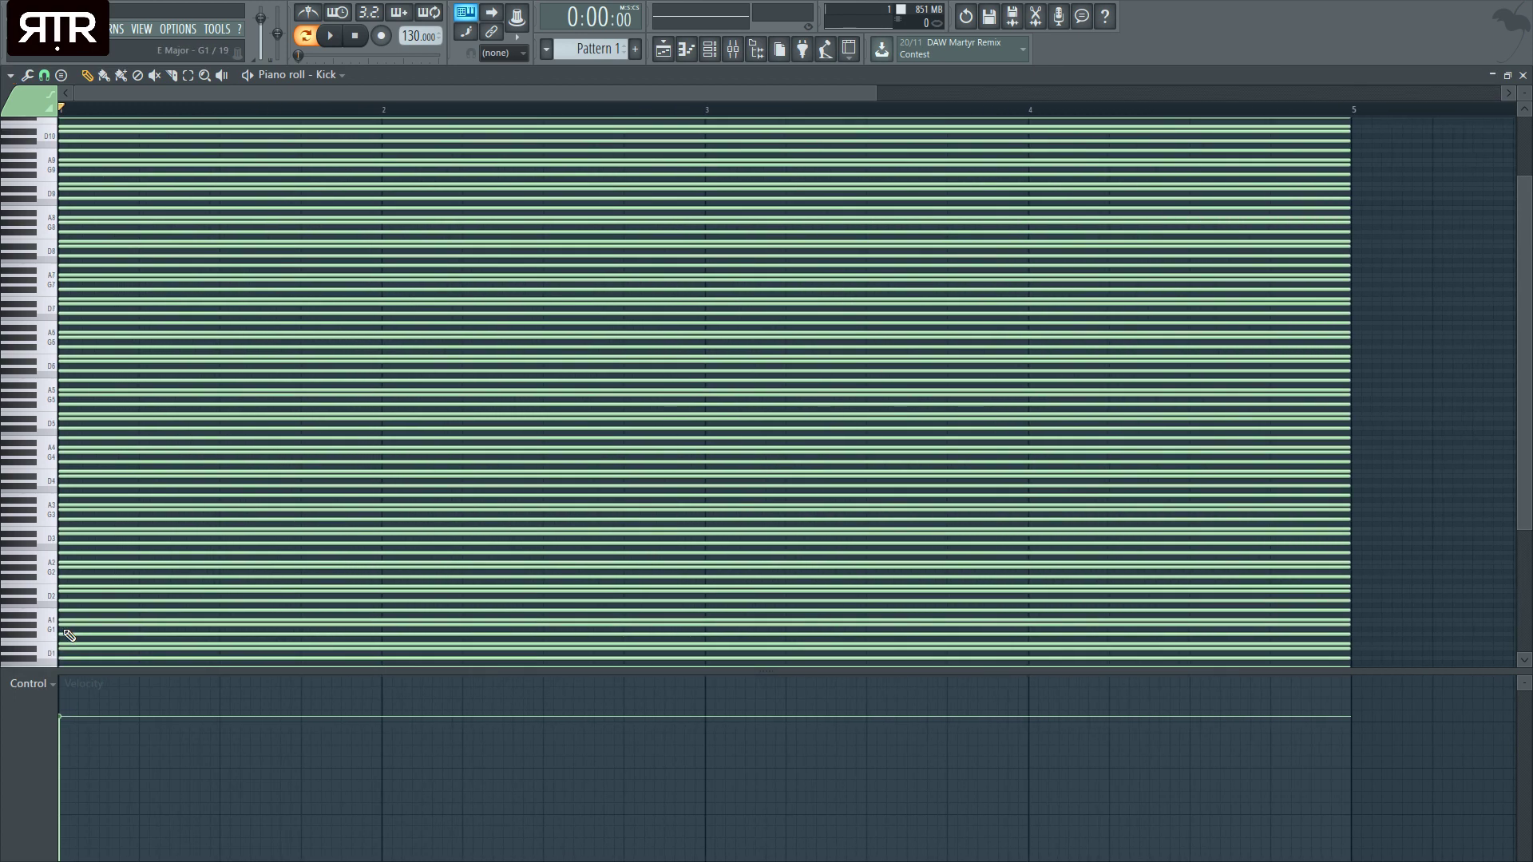
pyautogui.scroll(3, 96, 547)
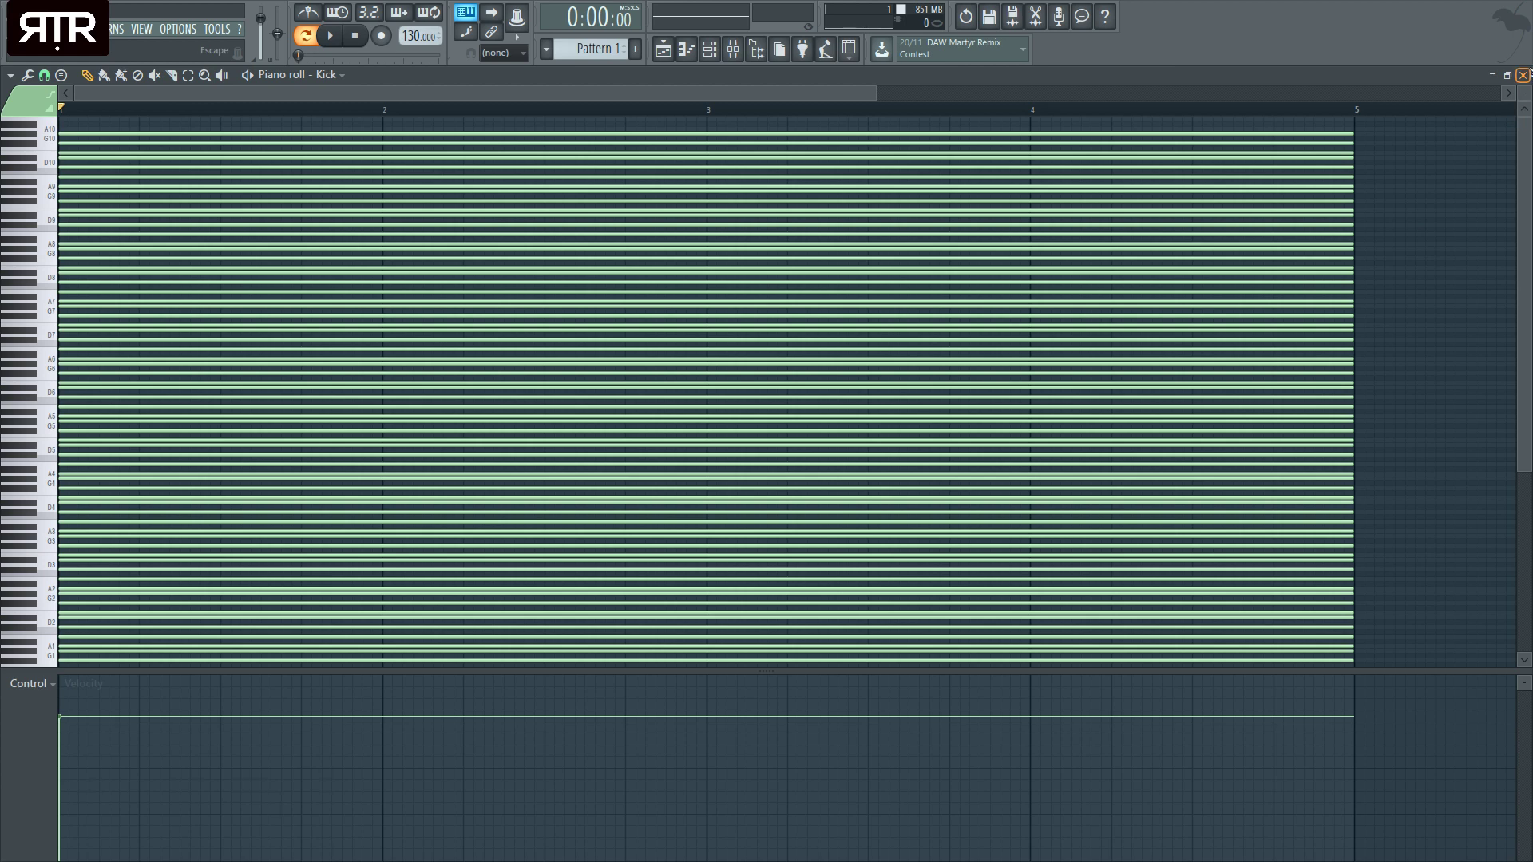
pyautogui.press('Escape')
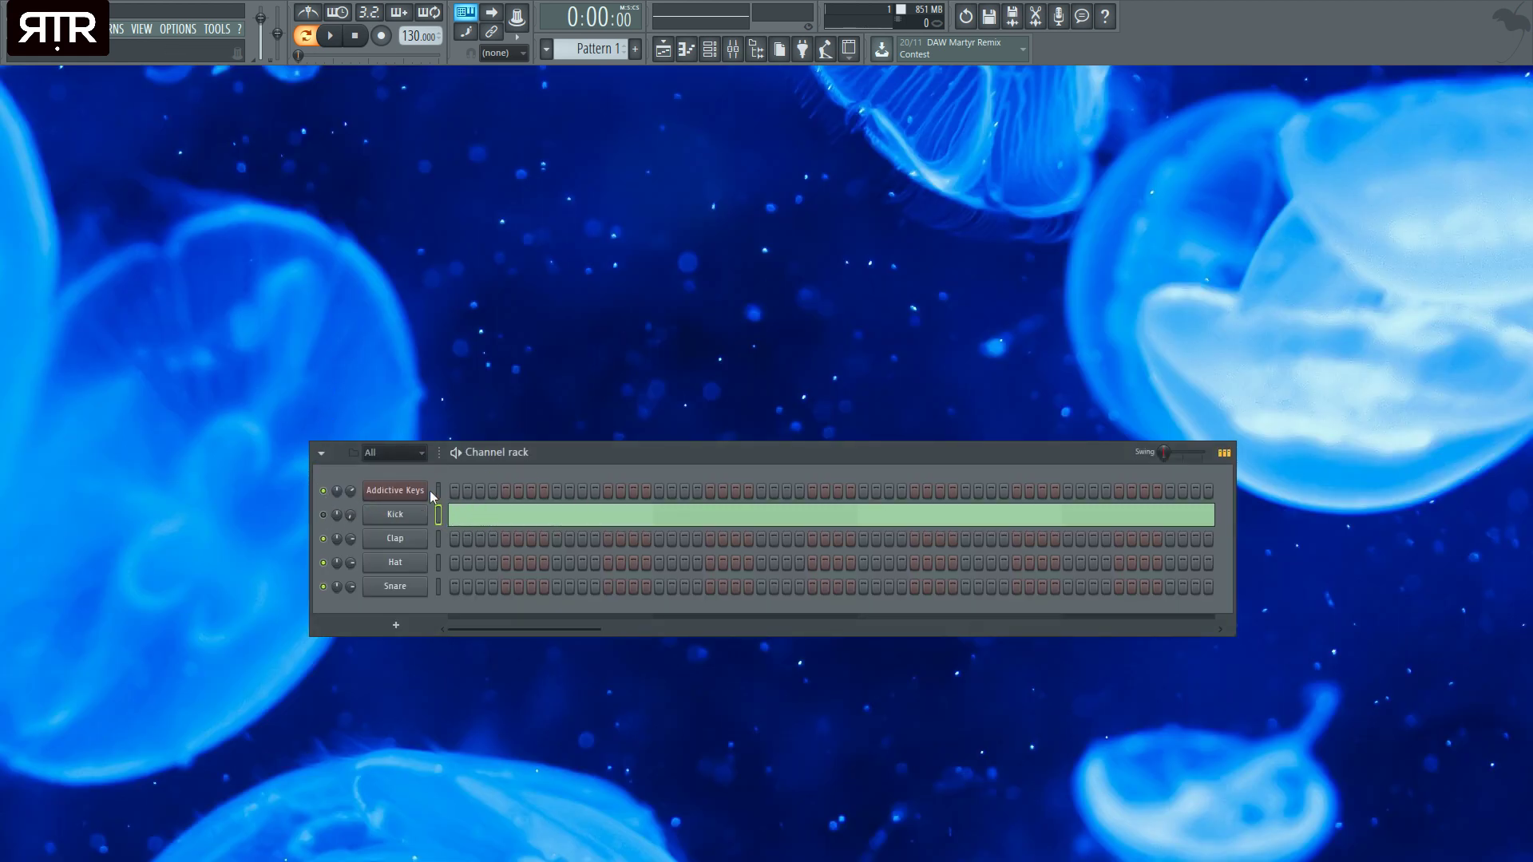
# - Check the Addictive Keys channel's piano roll and its instrument window with the Studio Grand presets
pyautogui.press('F7')
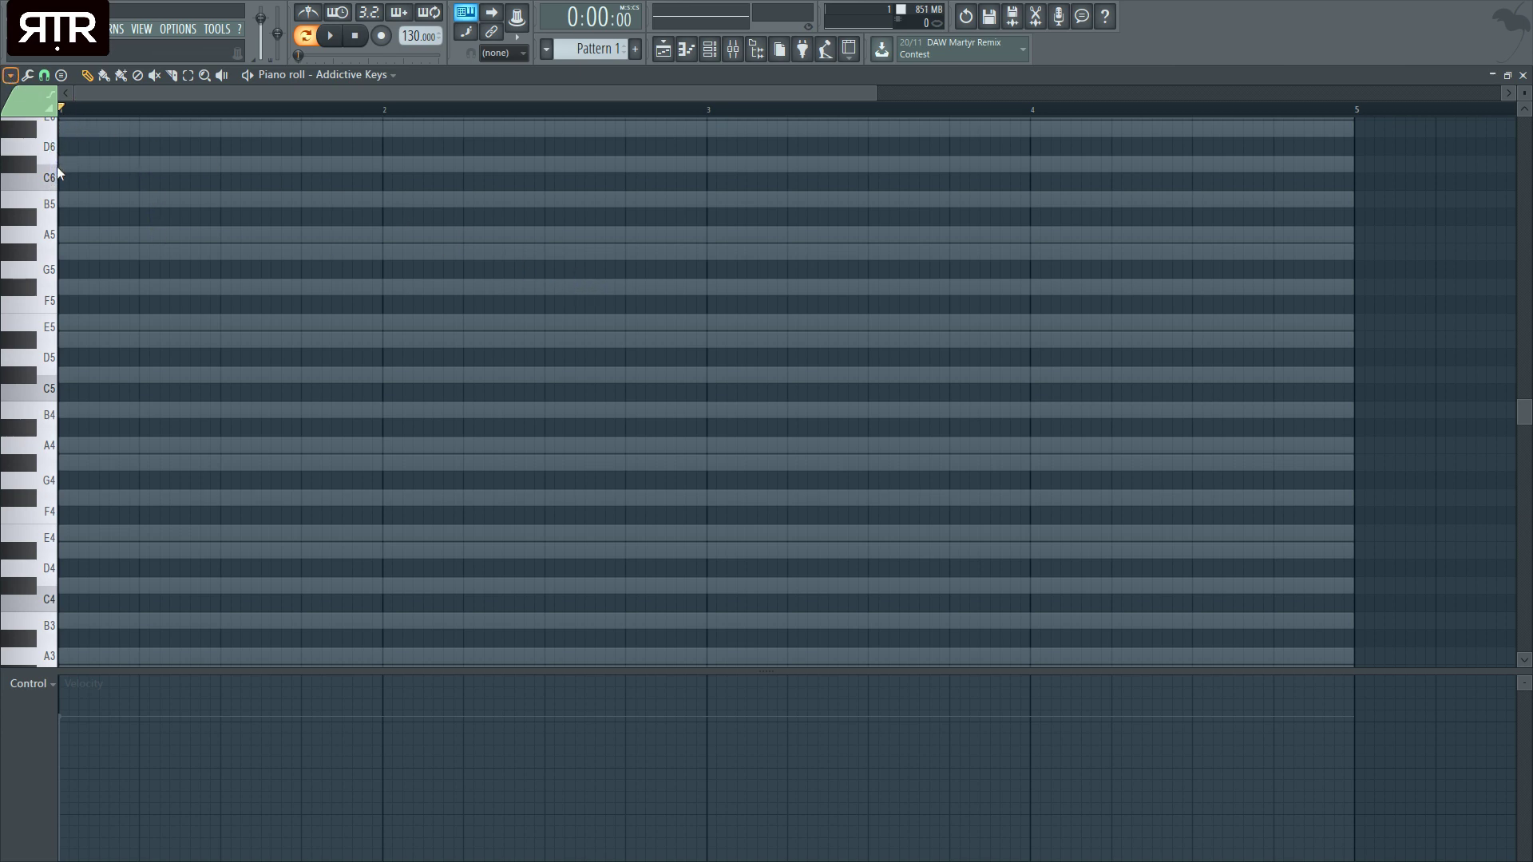
pyautogui.scroll(-4, 215, 373)
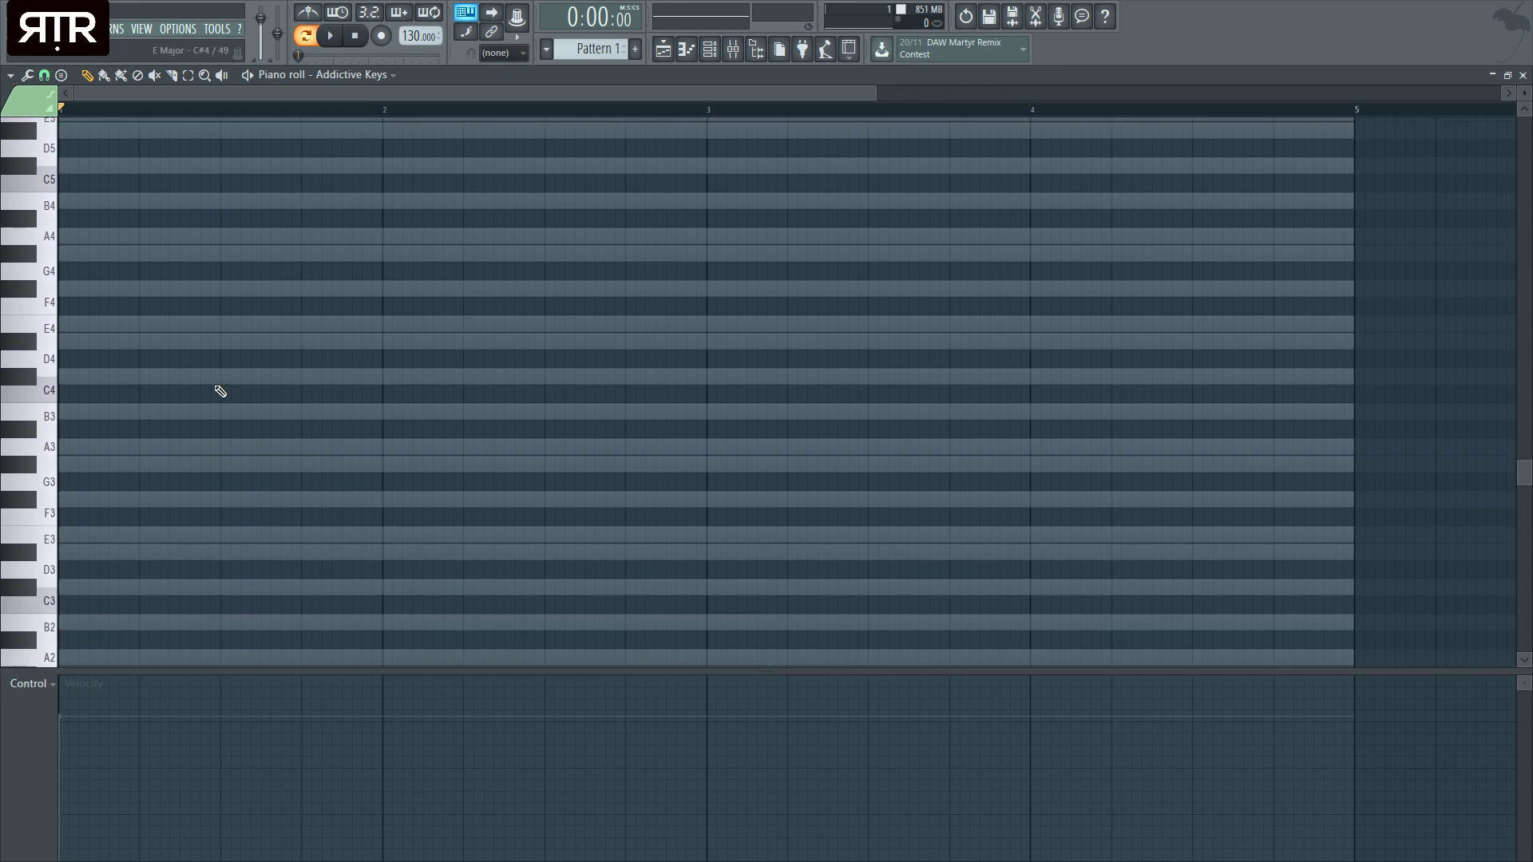
pyautogui.press('F7')
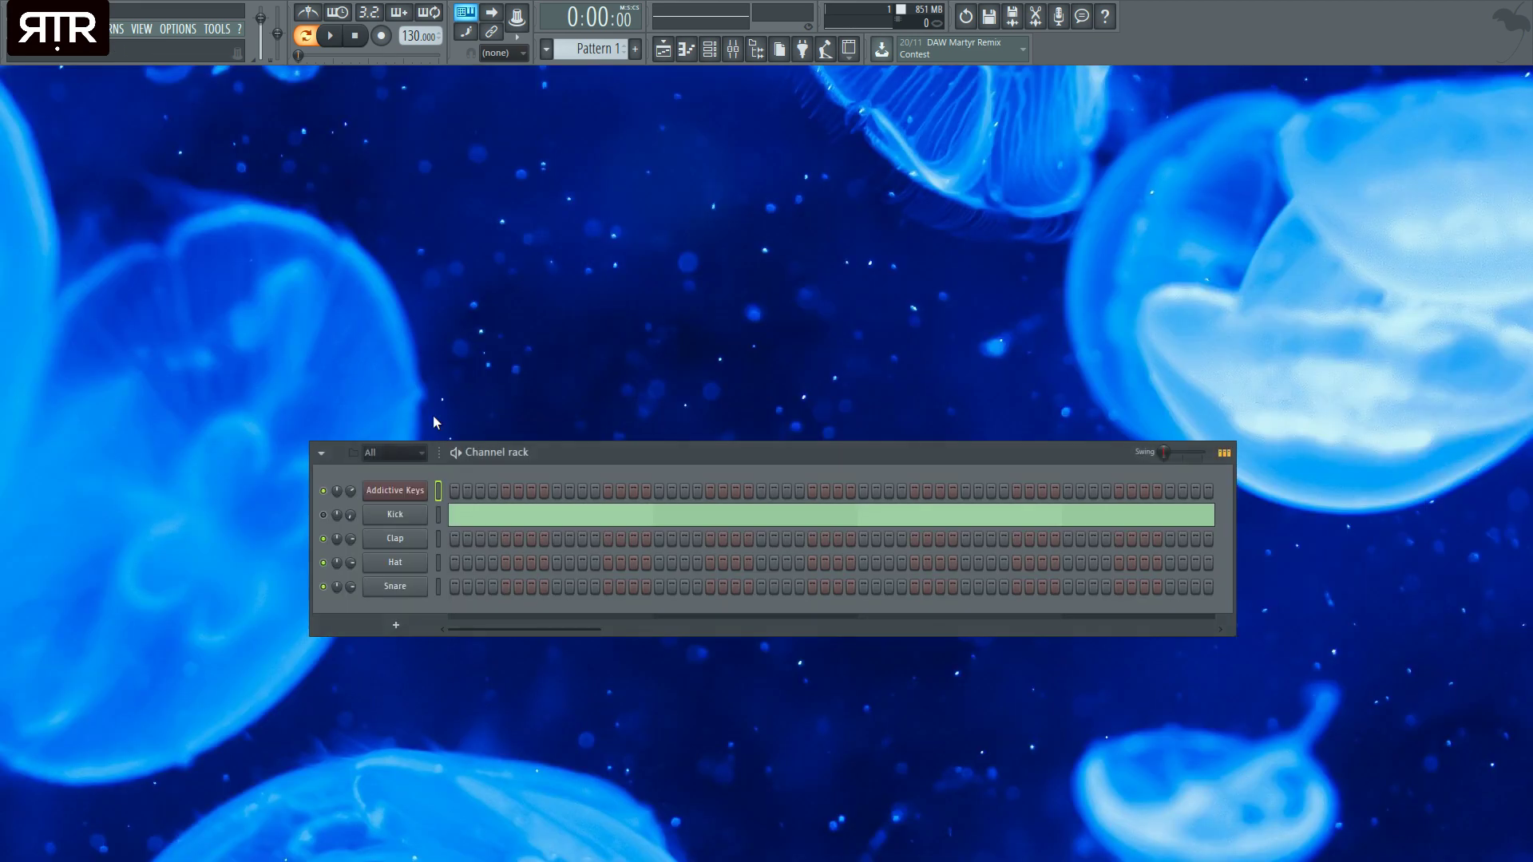
pyautogui.click(415, 492)
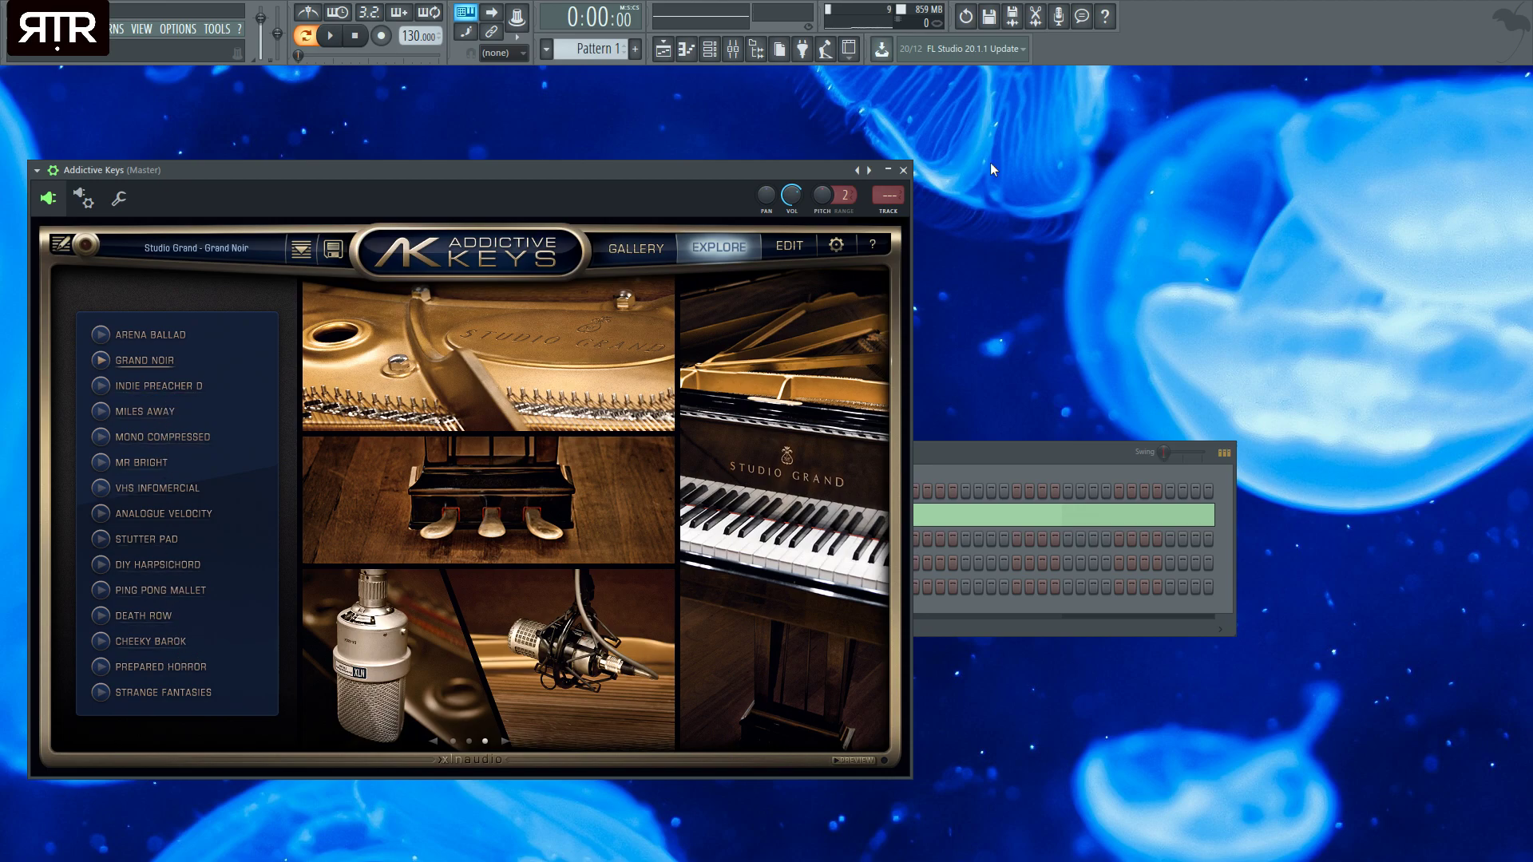
pyautogui.click(904, 170)
# - Draw a half-bar A2 note at the start of the Addictive Keys piano roll and raise it one octave to A3
pyautogui.press('F7')
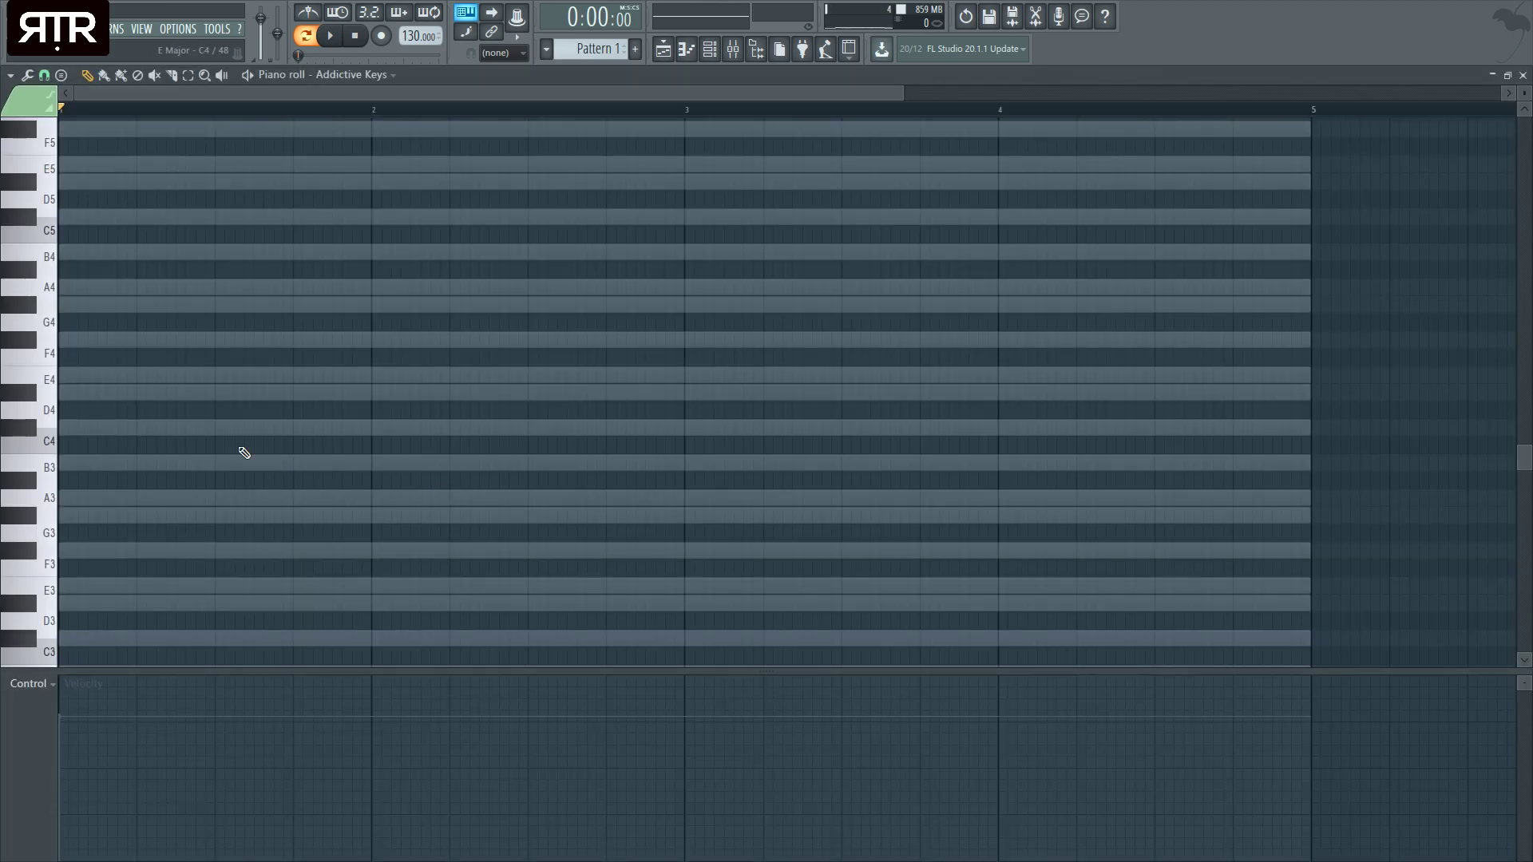
pyautogui.scroll(-3, 179, 558)
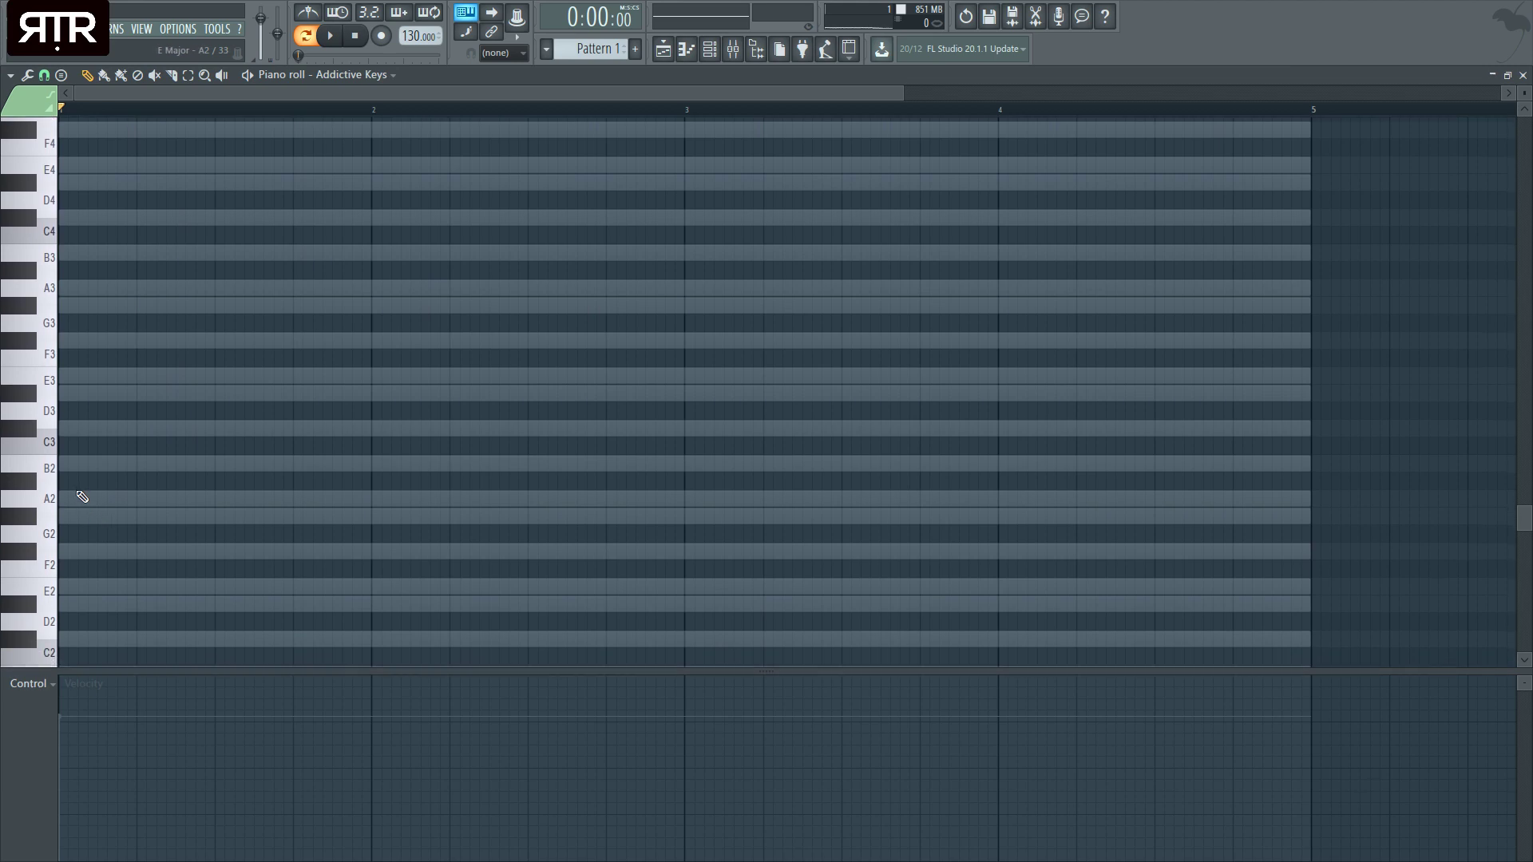
pyautogui.click(82, 497)
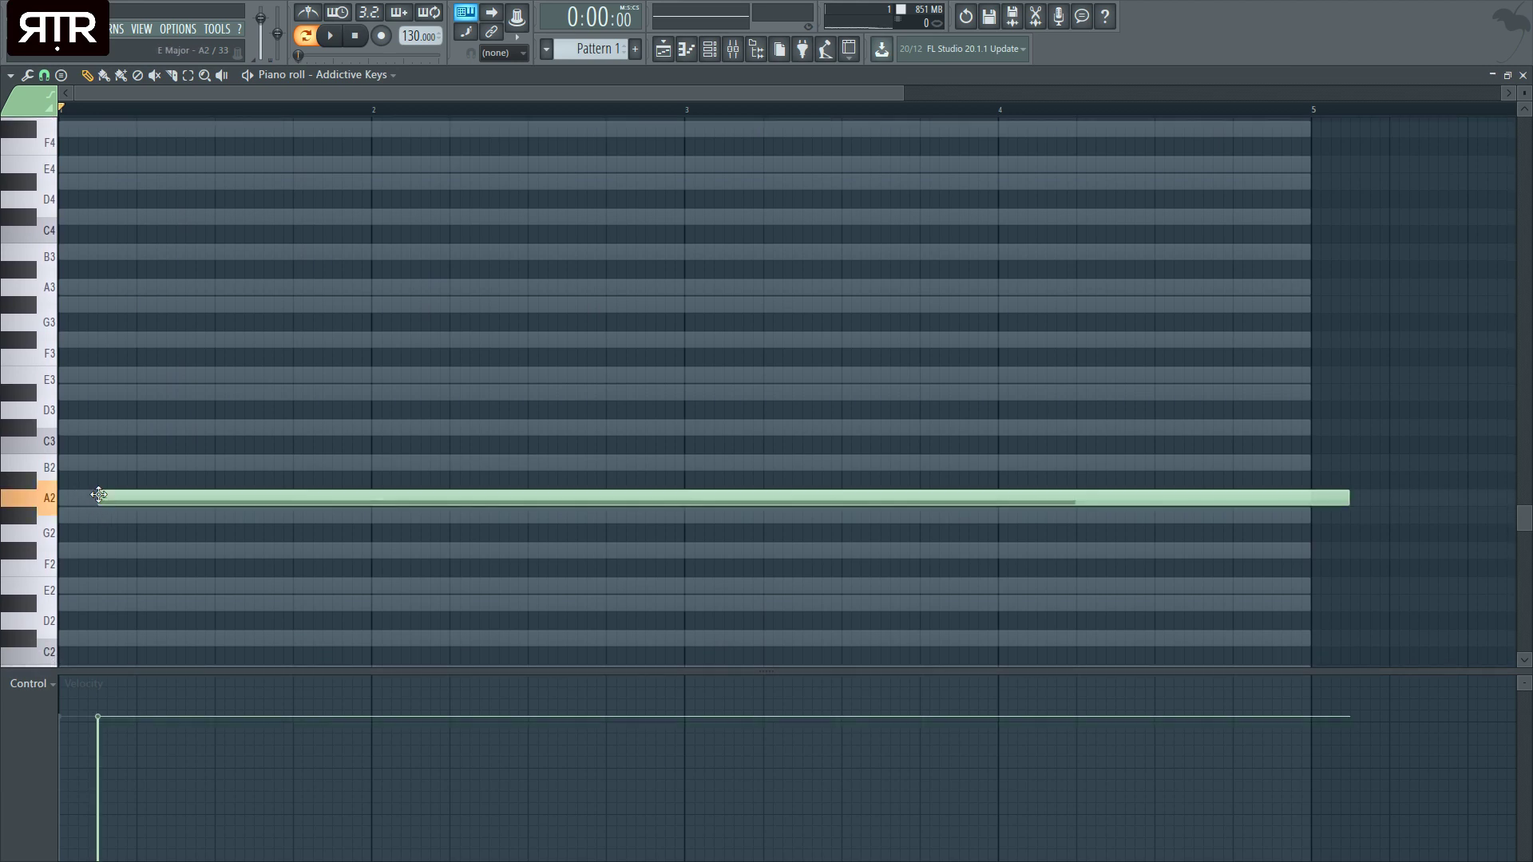
pyautogui.moveTo(1310, 497); pyautogui.dragTo(215, 463)
pyautogui.scroll(3, 155, 632)
pyautogui.scroll(1, 155, 632)
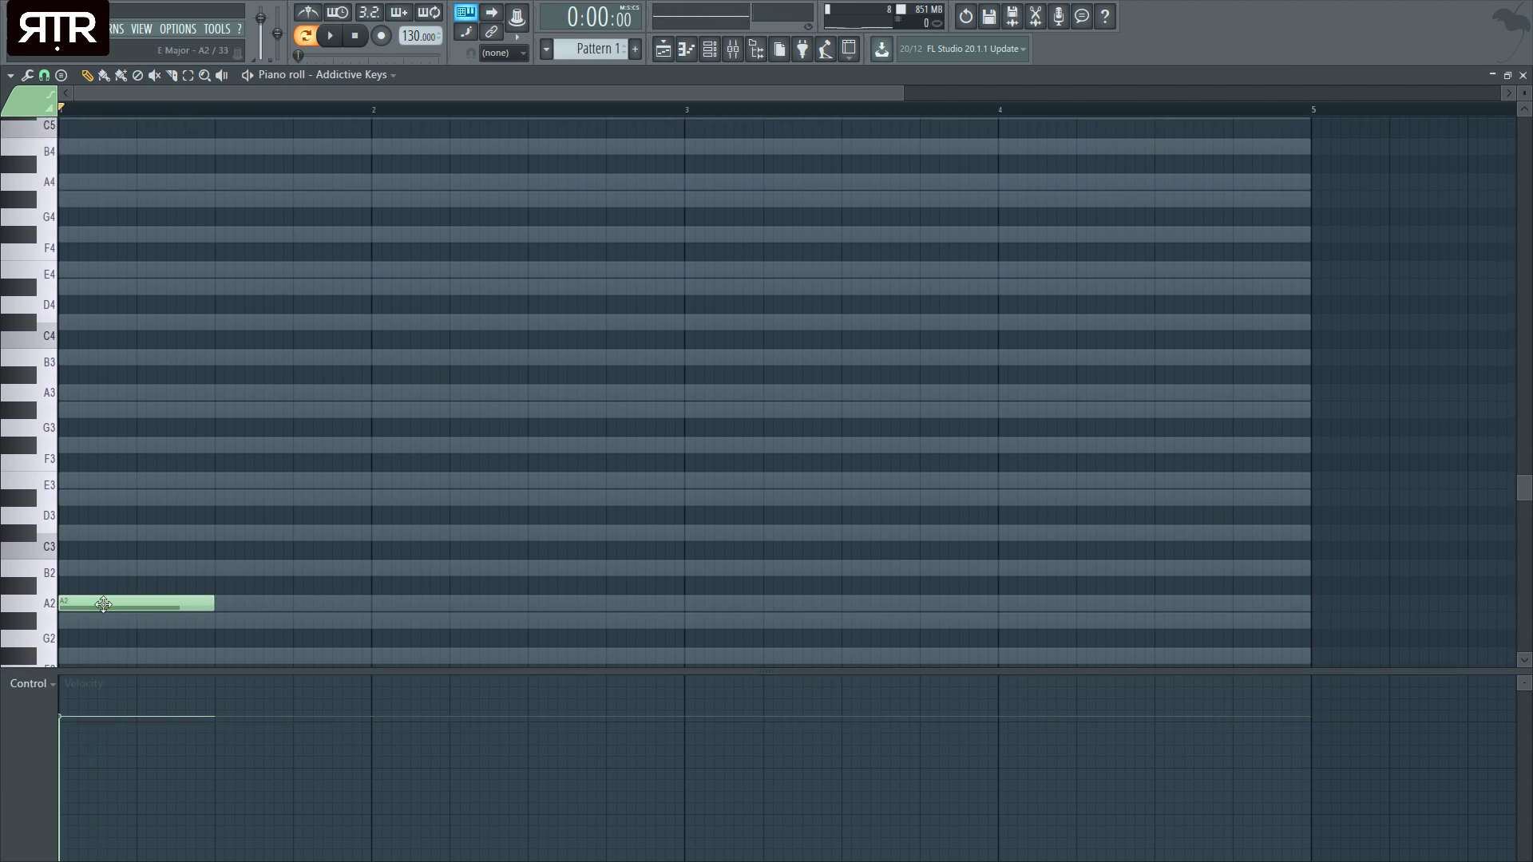
pyautogui.hotkey('ctrl', 'a')
pyautogui.hotkey('ctrl', 'Up')
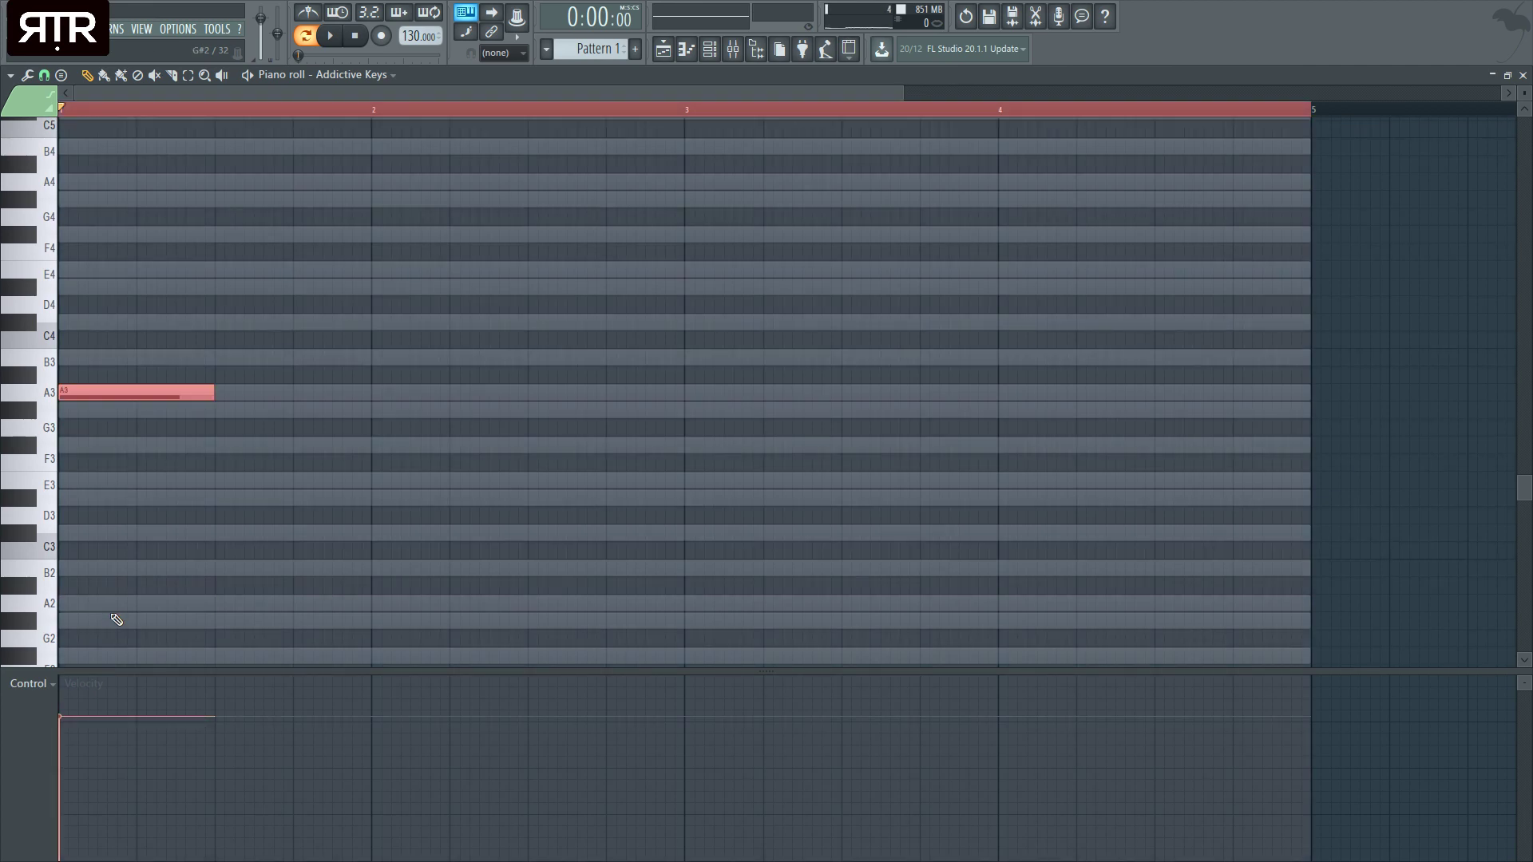
# - Add half-bar C#4 and F#4 notes above the A3 at the start of bar 1 and play the chord
pyautogui.scroll(3, 199, 588)
pyautogui.click(198, 613)
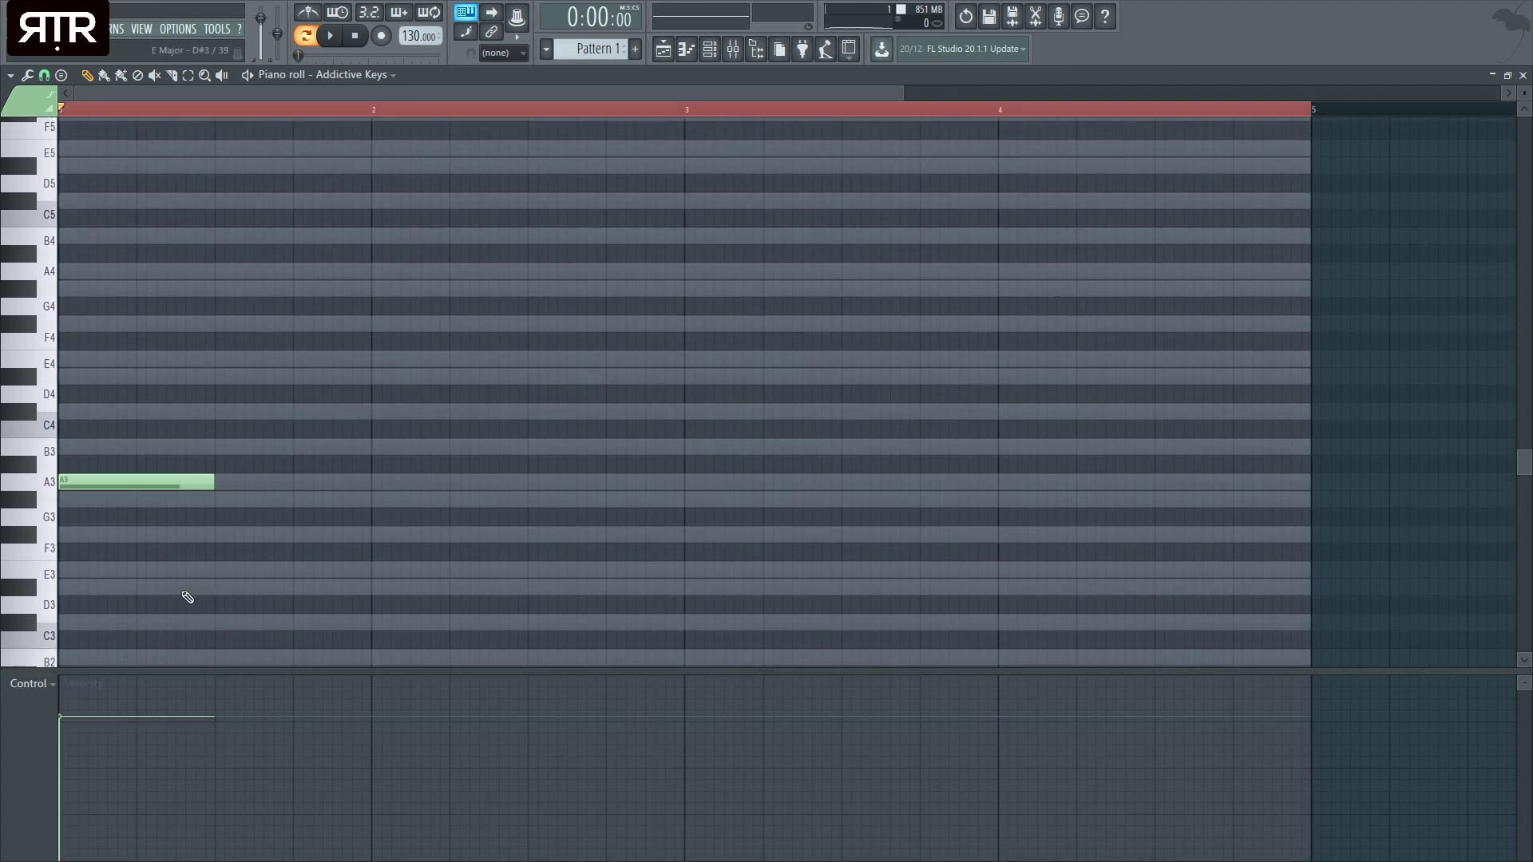
pyautogui.click(92, 411)
pyautogui.click(68, 324)
pyautogui.press('space')
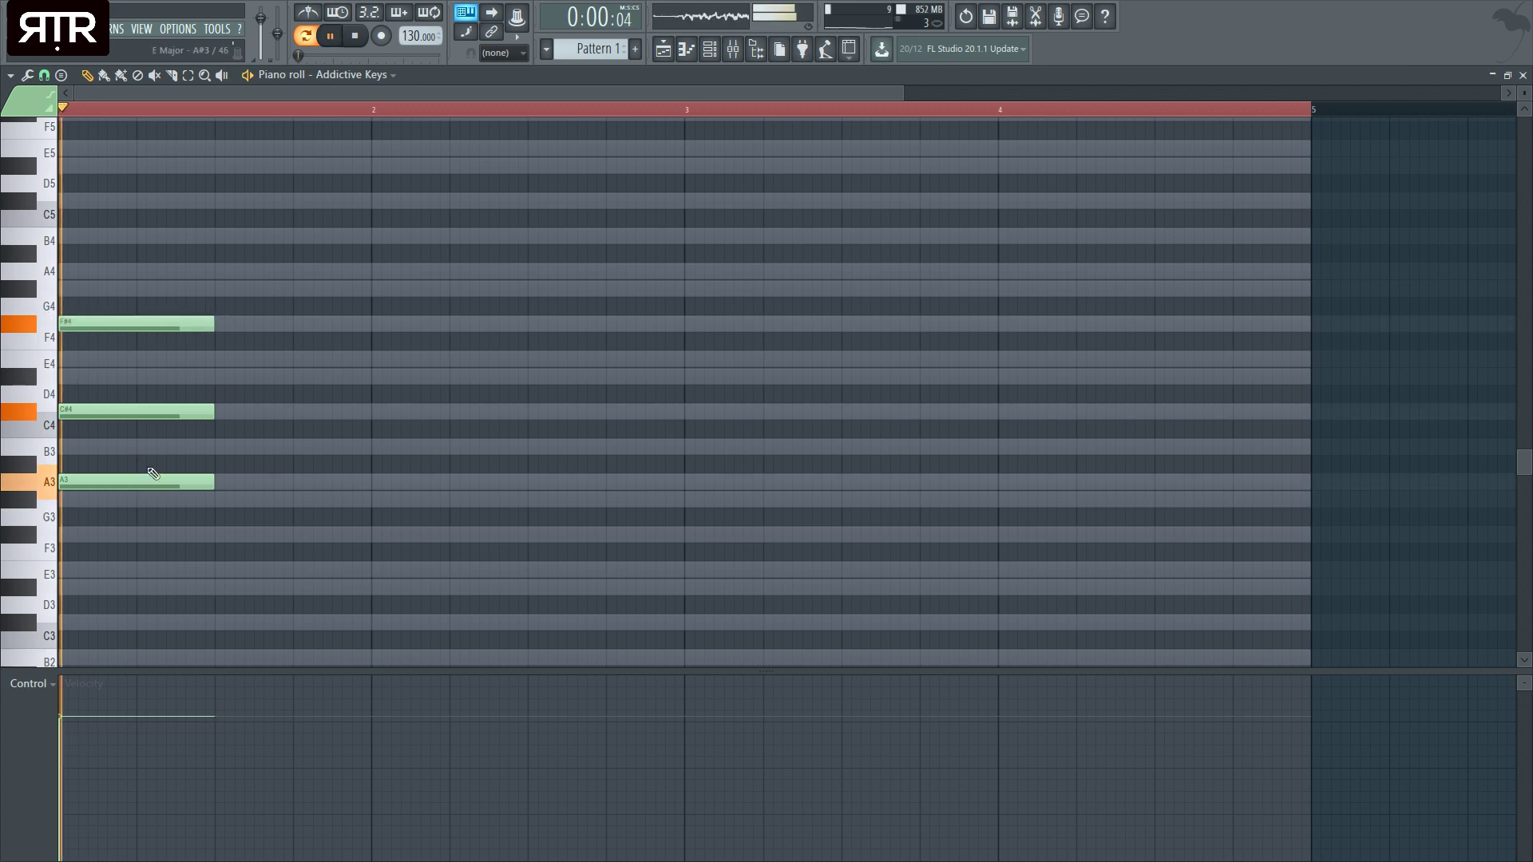
pyautogui.press('space')
# - Copy the A3 note to the second half of bar 1, raise all notes one octave, and deselect them
pyautogui.moveTo(155, 479); pyautogui.dragTo(315, 479)
pyautogui.hotkey('ctrl', 'a')
pyautogui.hotkey('ctrl', 'Up')
pyautogui.press('space')
pyautogui.press('space')
pyautogui.scroll(4, 289, 501)
pyautogui.hotkey('ctrl', 'd')
# - Build the second chord by adding D#5 and F#5 above the second A4, and play both chords
pyautogui.click(227, 403)
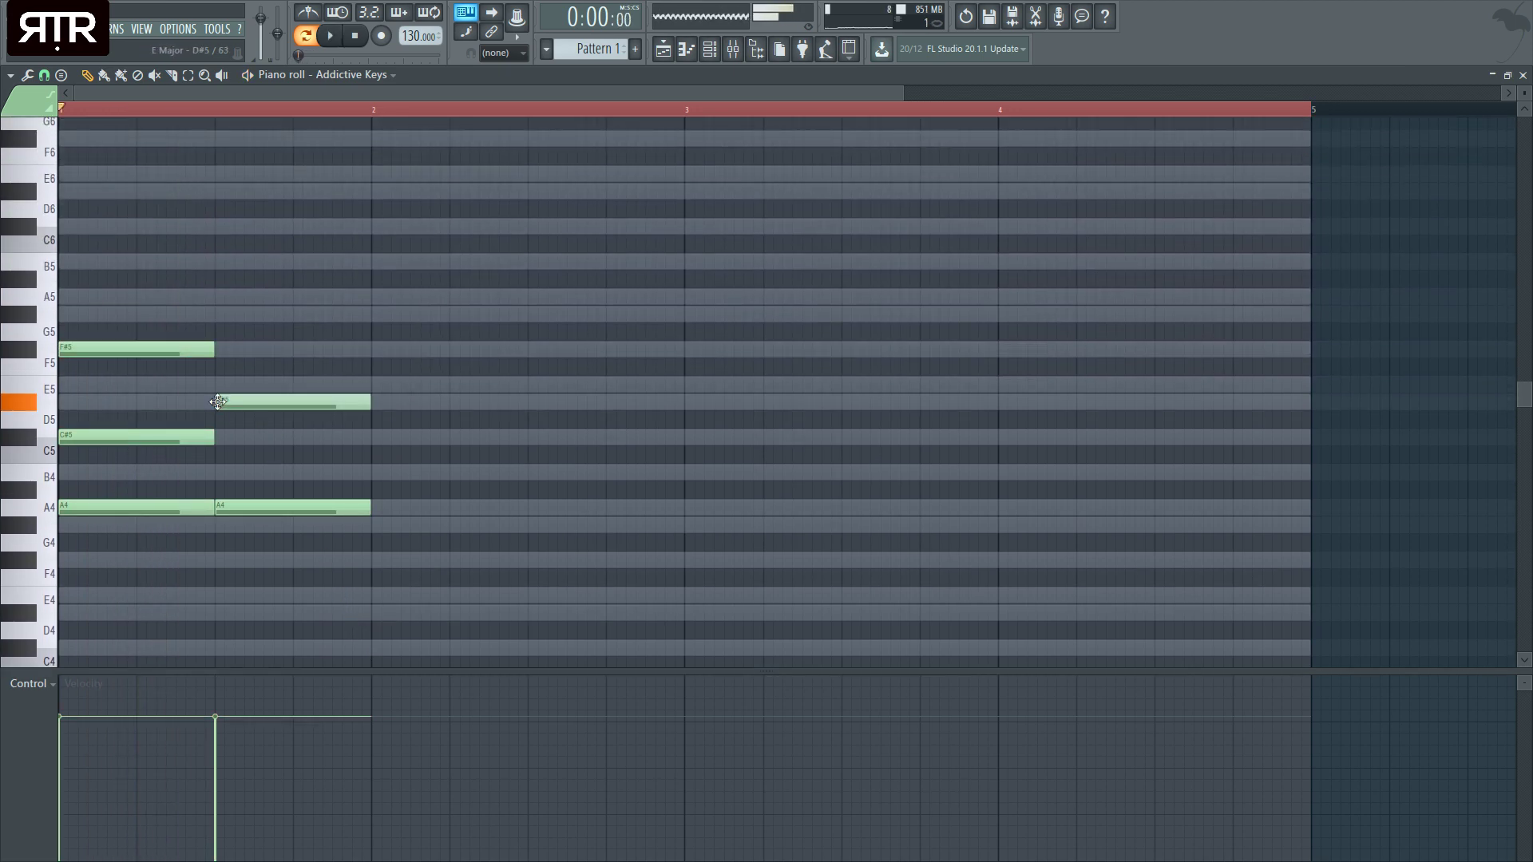
pyautogui.click(234, 354)
pyautogui.press('space')
pyautogui.moveTo(243, 355)
pyautogui.mouseDown()
pyautogui.moveTo(243, 312)
pyautogui.moveTo(241, 349)
pyautogui.mouseUp()
pyautogui.press('space')
pyautogui.press('space')
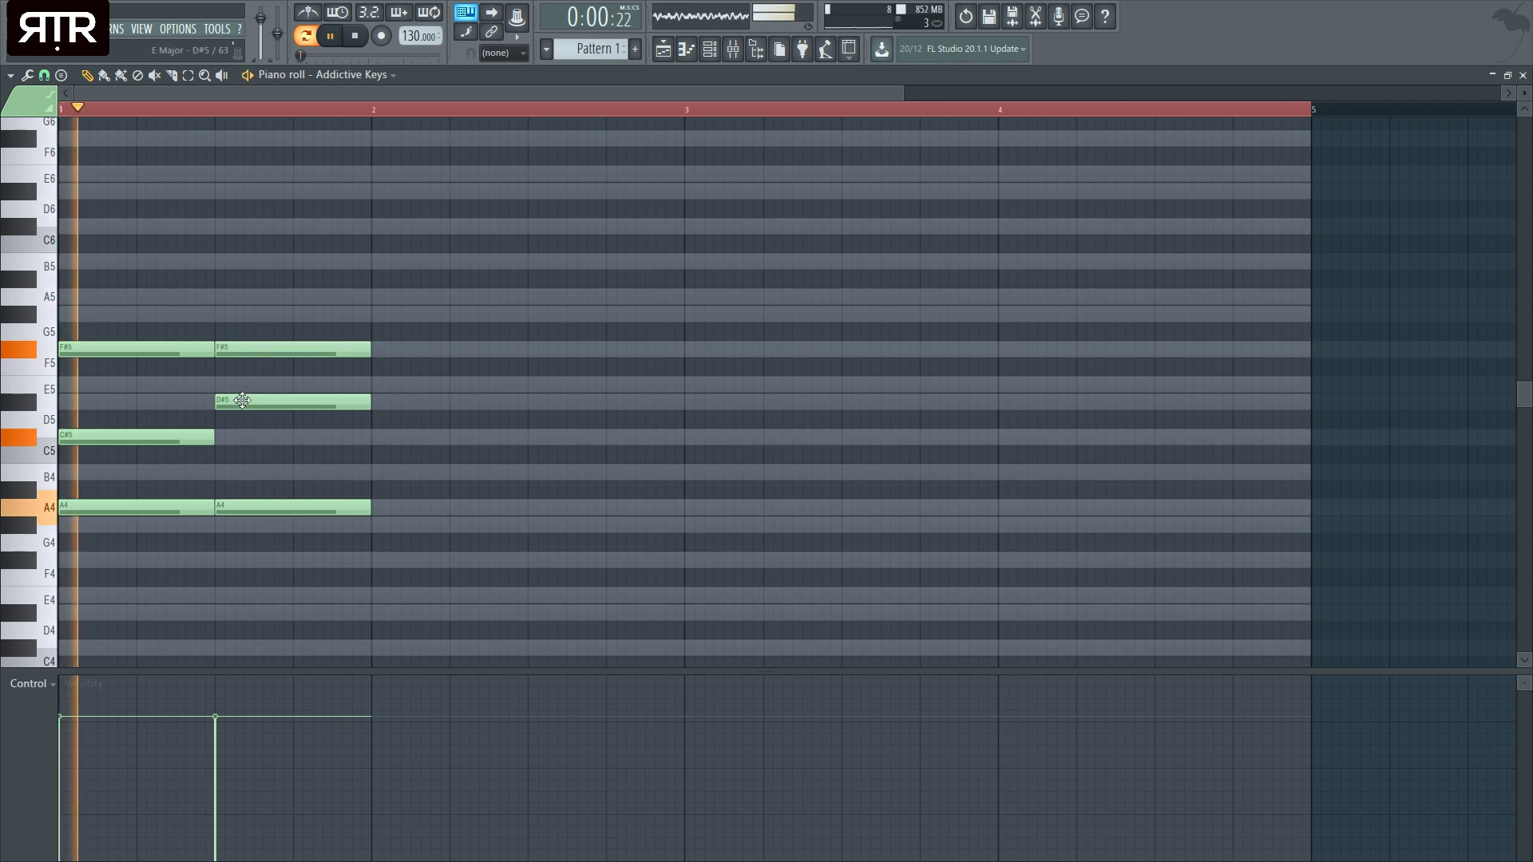
pyautogui.press('space')
# - Select both A4 notes and lower them one octave to A3 as the bass
pyautogui.keyDown('ctrl'); pyautogui.click(3, 506); pyautogui.keyUp('ctrl')
pyautogui.hotkey('ctrl', 'Down')
pyautogui.scroll(-2, 199, 548)
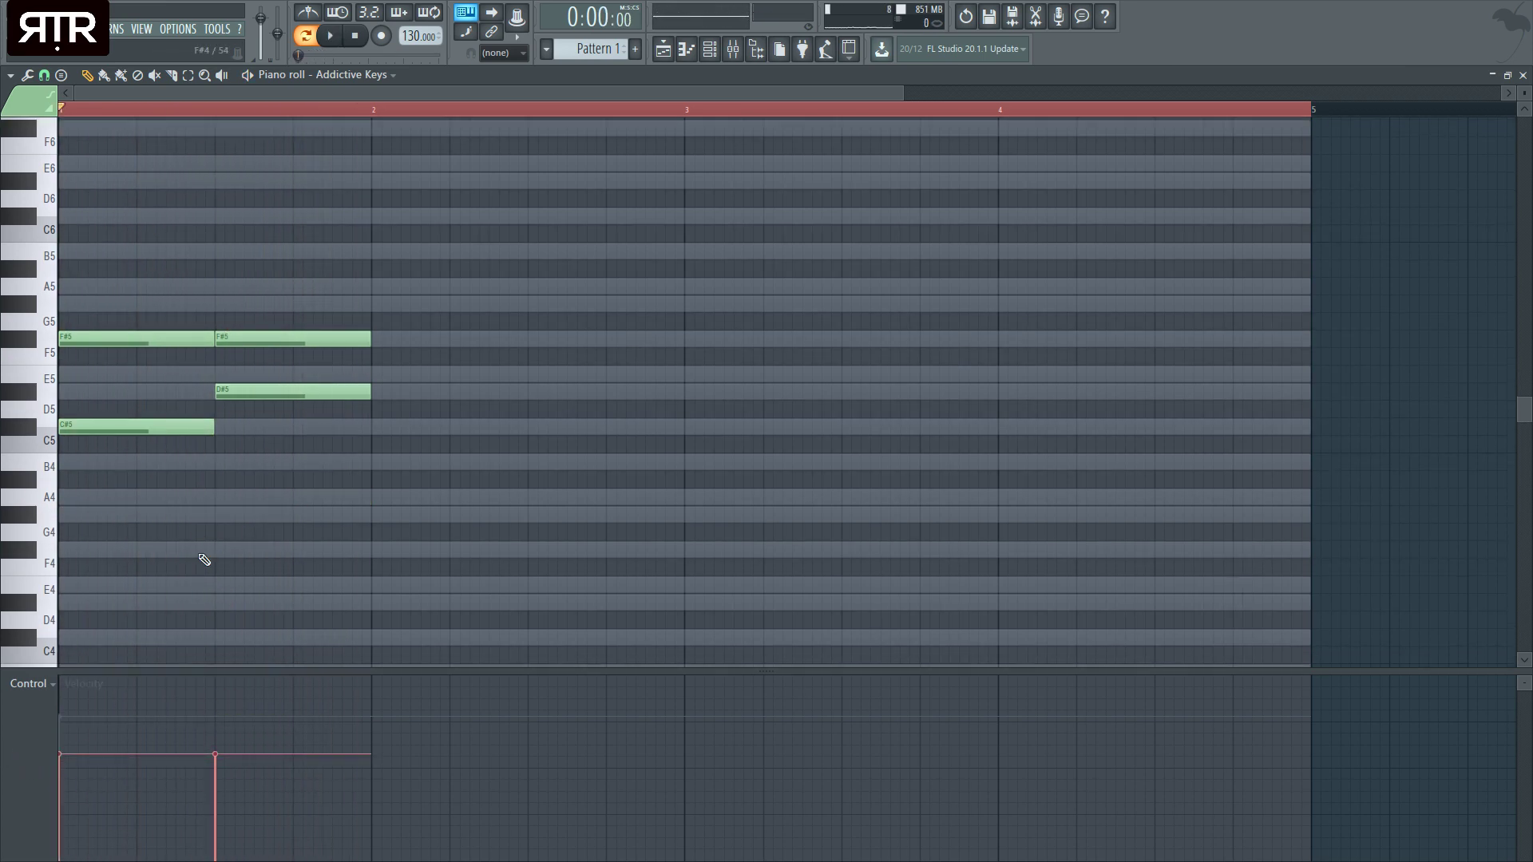
# - Add a G#4 note to the first chord and an A4 note to the second, and play them
pyautogui.click(97, 472)
pyautogui.click(228, 456)
pyautogui.press('space')
pyautogui.press('space')
pyautogui.scroll(-5, 264, 583)
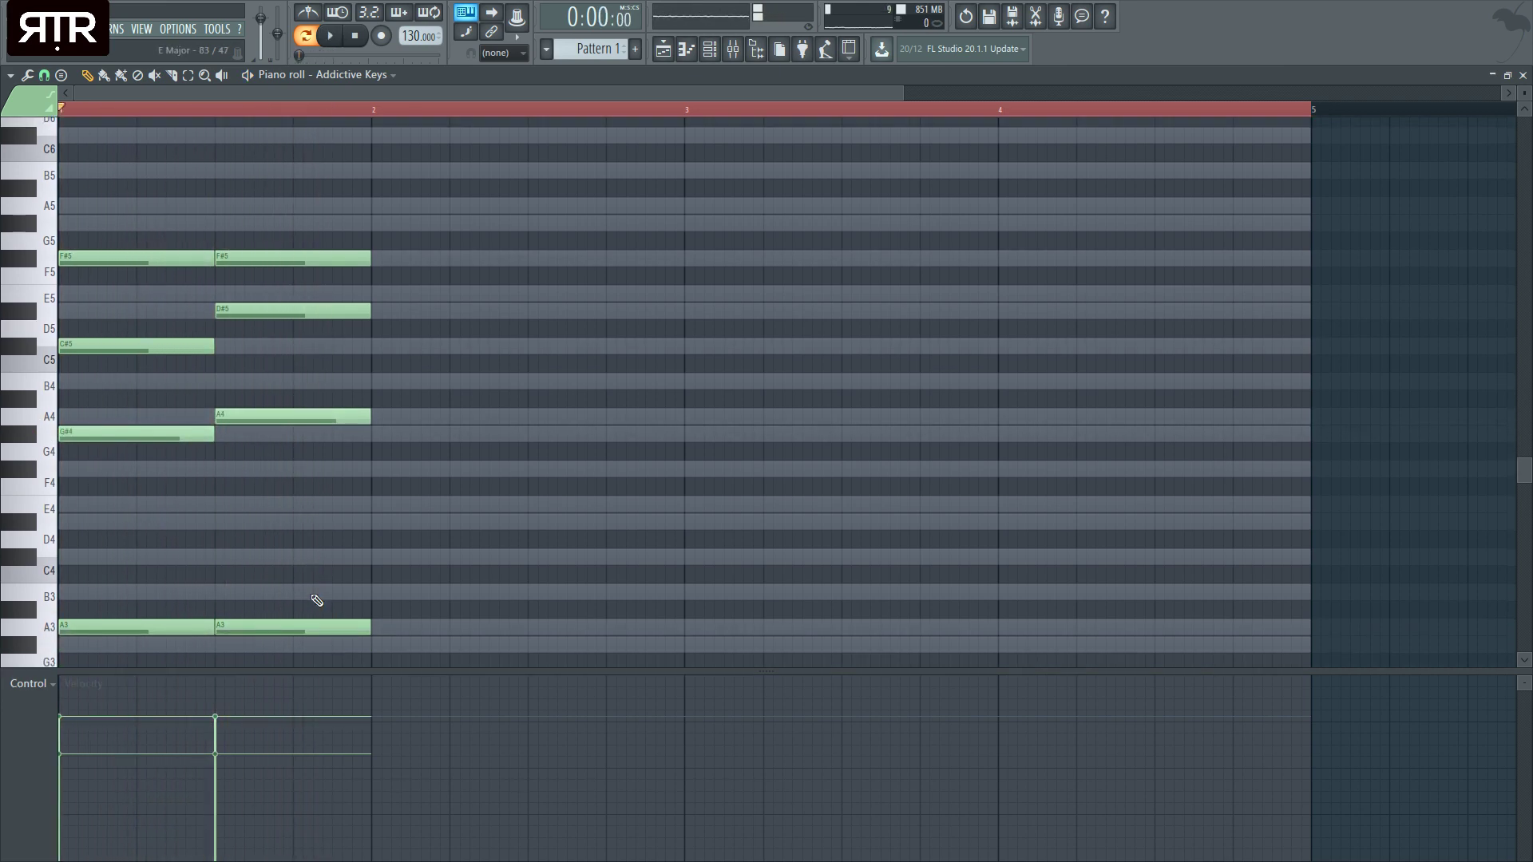
# - Move the second chord to the start of bar 2 and stretch the first chord to a full bar
pyautogui.scroll(1, 265, 580)
pyautogui.hotkey('ctrl', 'a')
pyautogui.hotkey('ctrl', 'd')
pyautogui.moveTo(389, 610); pyautogui.dragTo(445, 194)
pyautogui.moveTo(232, 164); pyautogui.dragTo(180, 631)
pyautogui.moveTo(214, 557); pyautogui.dragTo(372, 561)
# - Set the tempo to 140 BPM and stretch the second chord to fill bar 2
pyautogui.moveTo(411, 36); pyautogui.dragTo(411, 24)
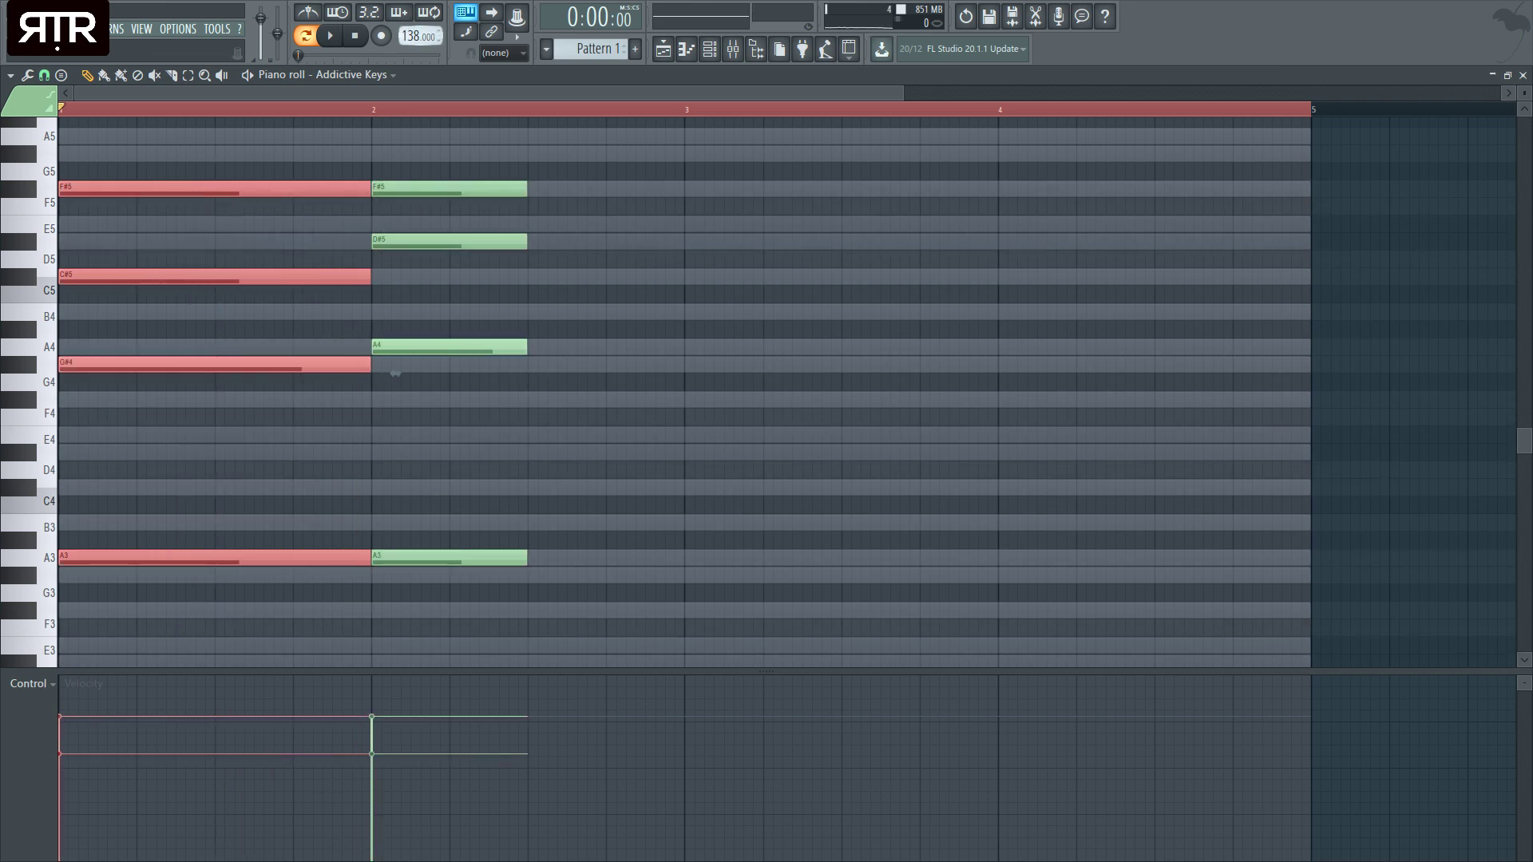
pyautogui.moveTo(476, 120); pyautogui.dragTo(455, 637)
pyautogui.moveTo(525, 188); pyautogui.dragTo(684, 183)
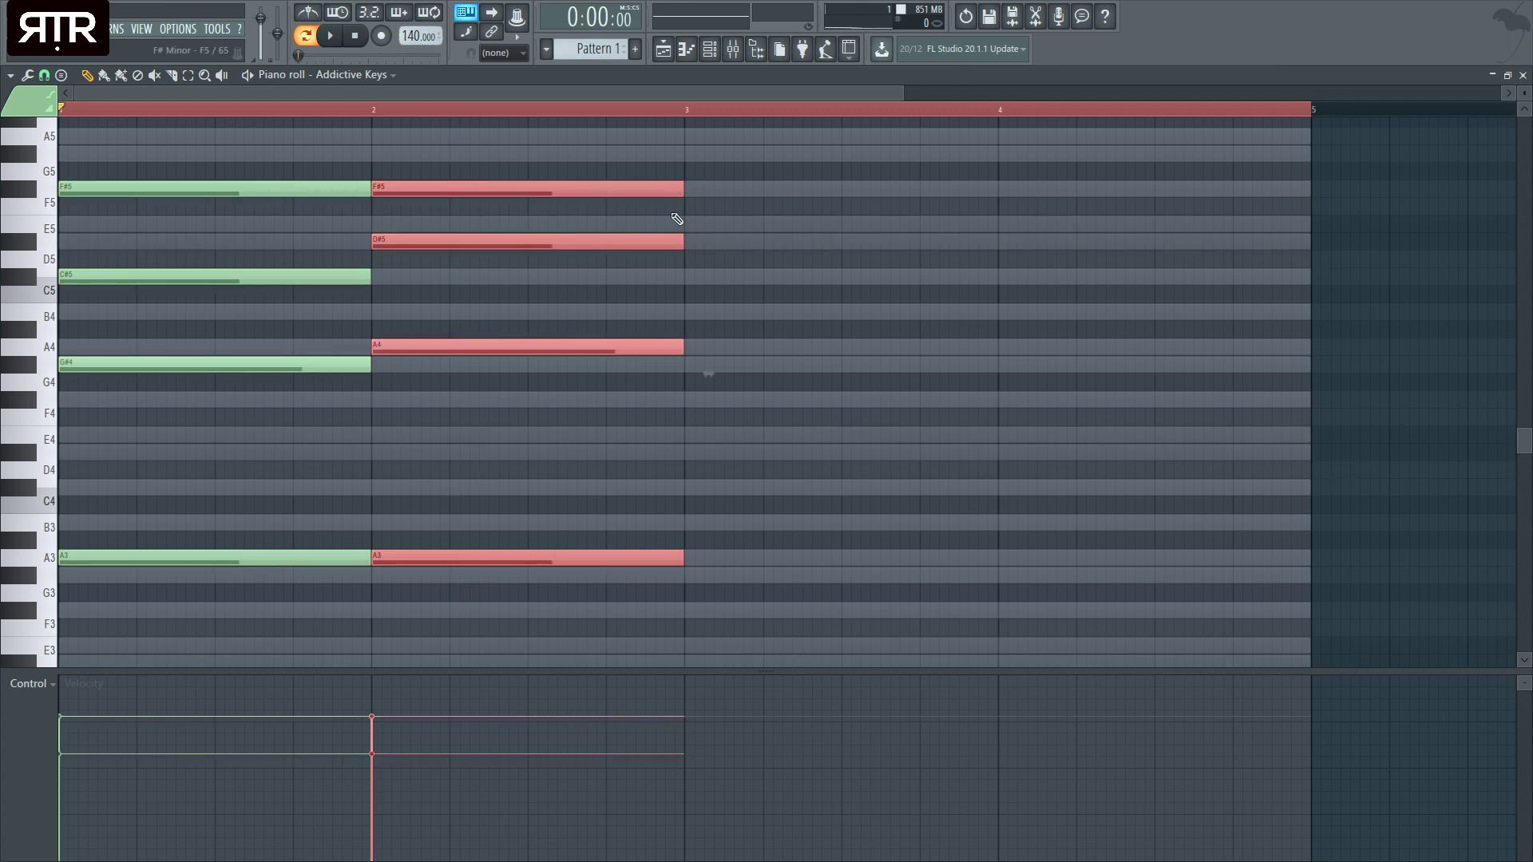
pyautogui.click(442, 525)
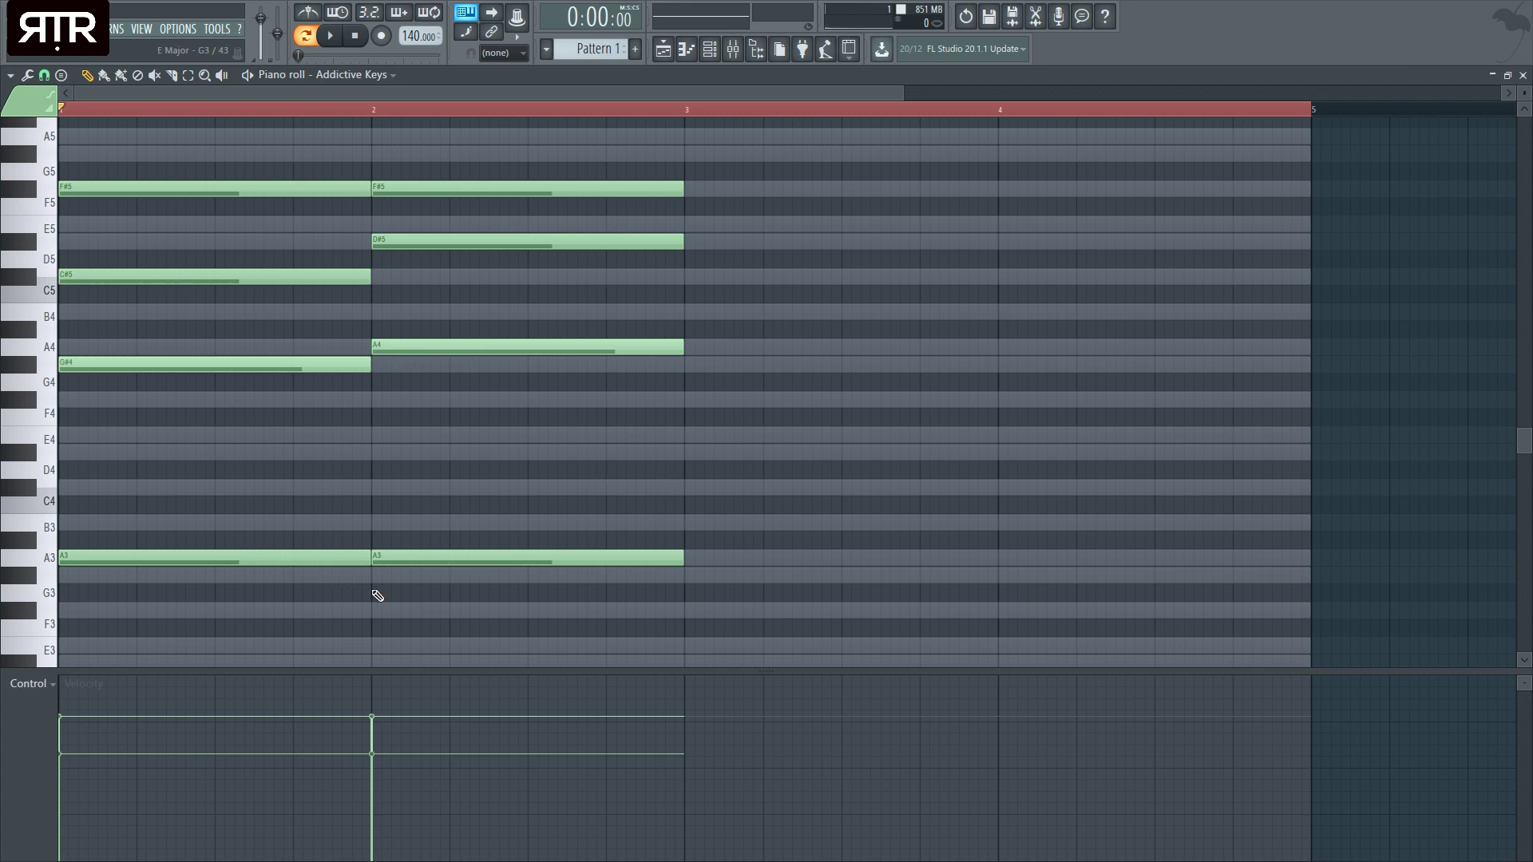
# - Play back the two chords and duplicate them into bars 3 and 4
pyautogui.press('space')
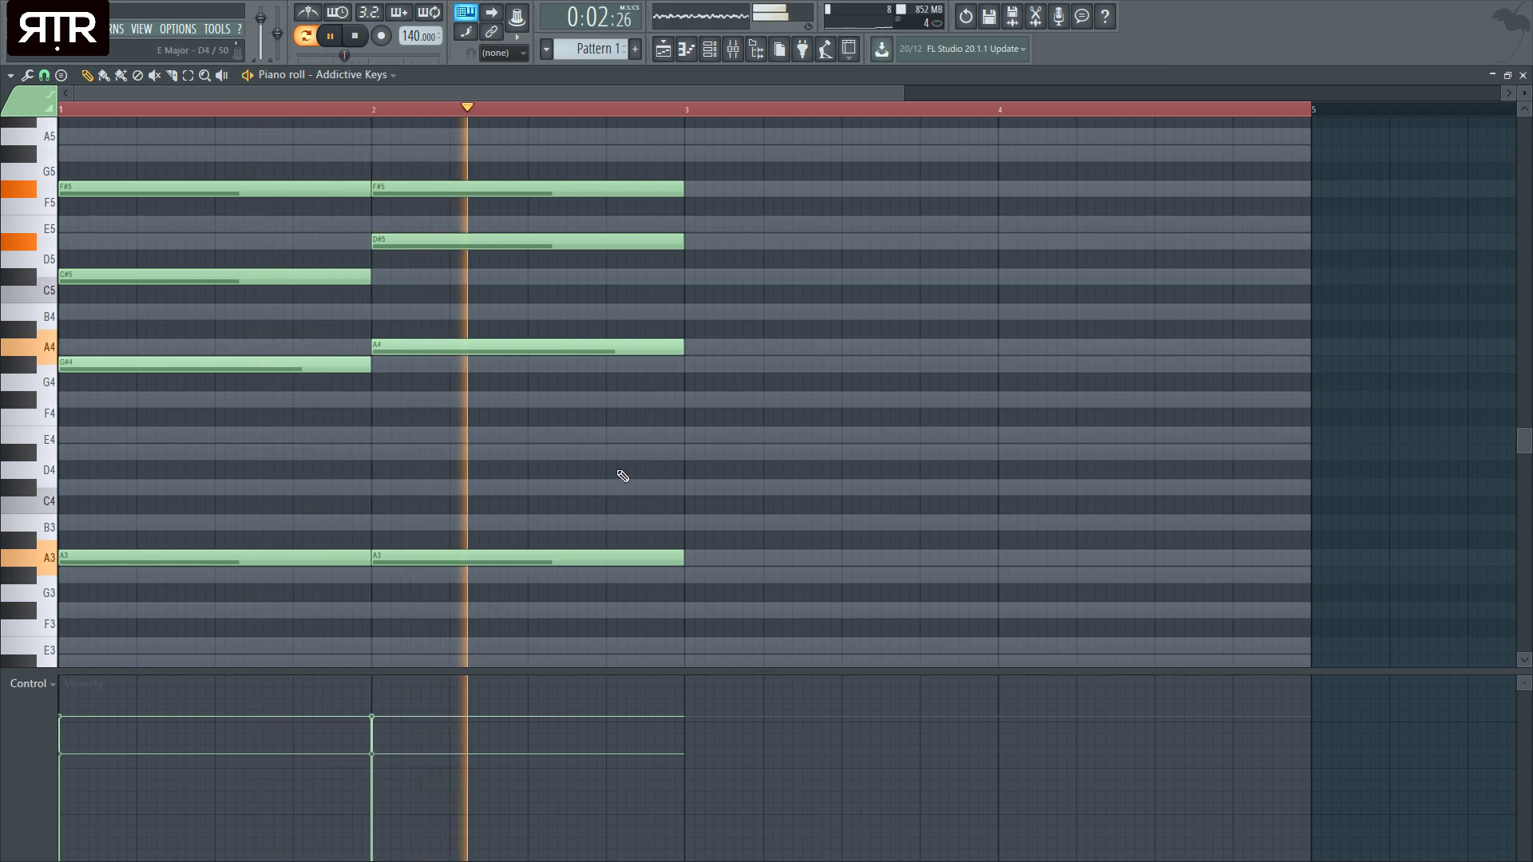
pyautogui.press('space')
pyautogui.hotkey('ctrl', 'b')
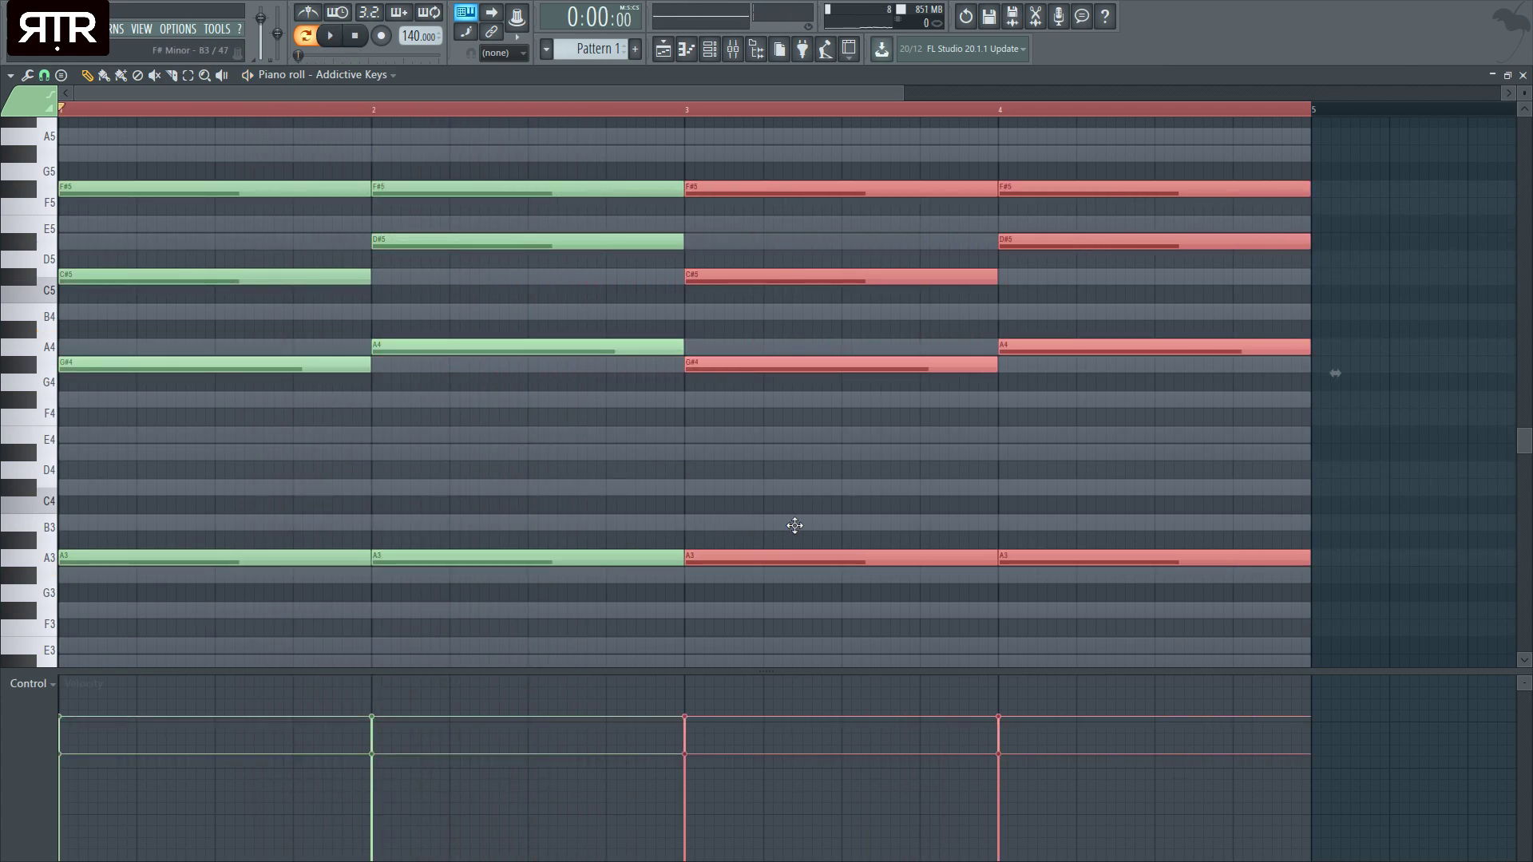
pyautogui.click(792, 526)
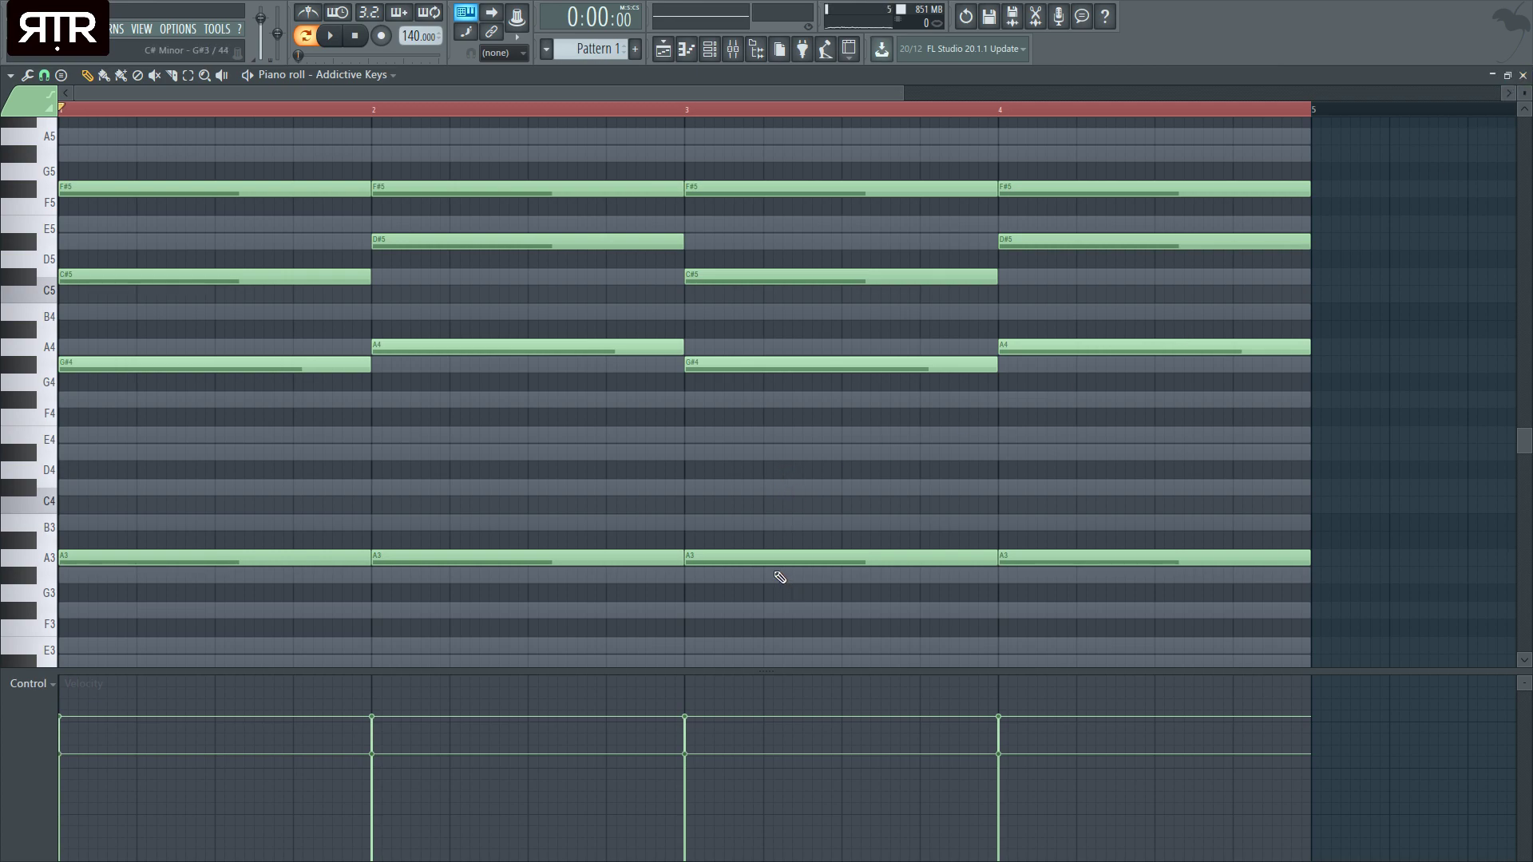
# - Try B3 as the bass note in bars 2 and 4, listen to it, and restore A3 in both bars
pyautogui.moveTo(474, 563); pyautogui.dragTo(465, 523)
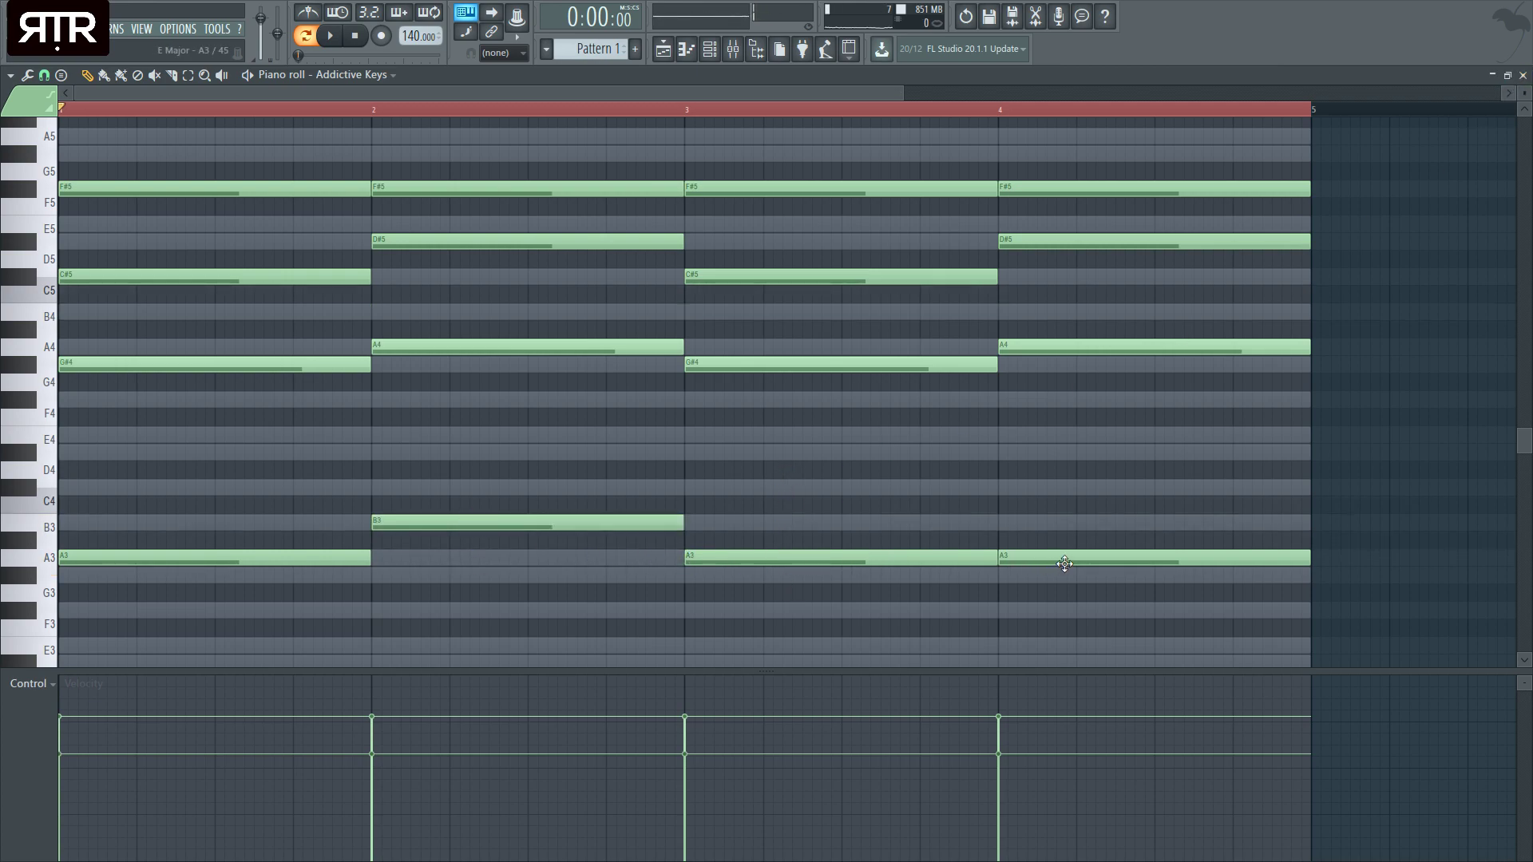
pyautogui.moveTo(1064, 564); pyautogui.dragTo(1064, 523)
pyautogui.press('space')
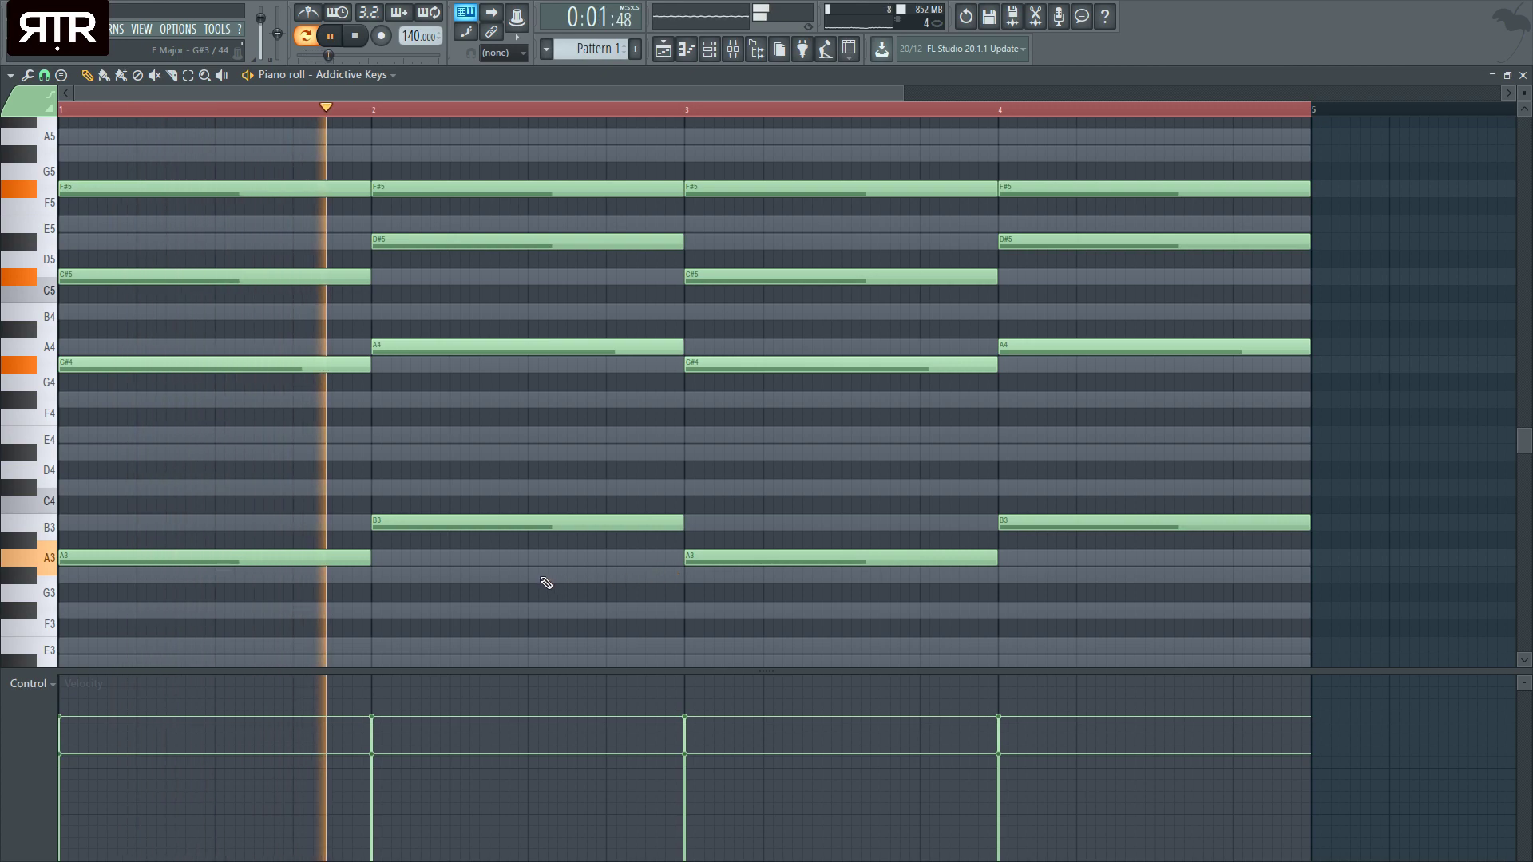
pyautogui.press('space')
pyautogui.moveTo(472, 524); pyautogui.dragTo(471, 557)
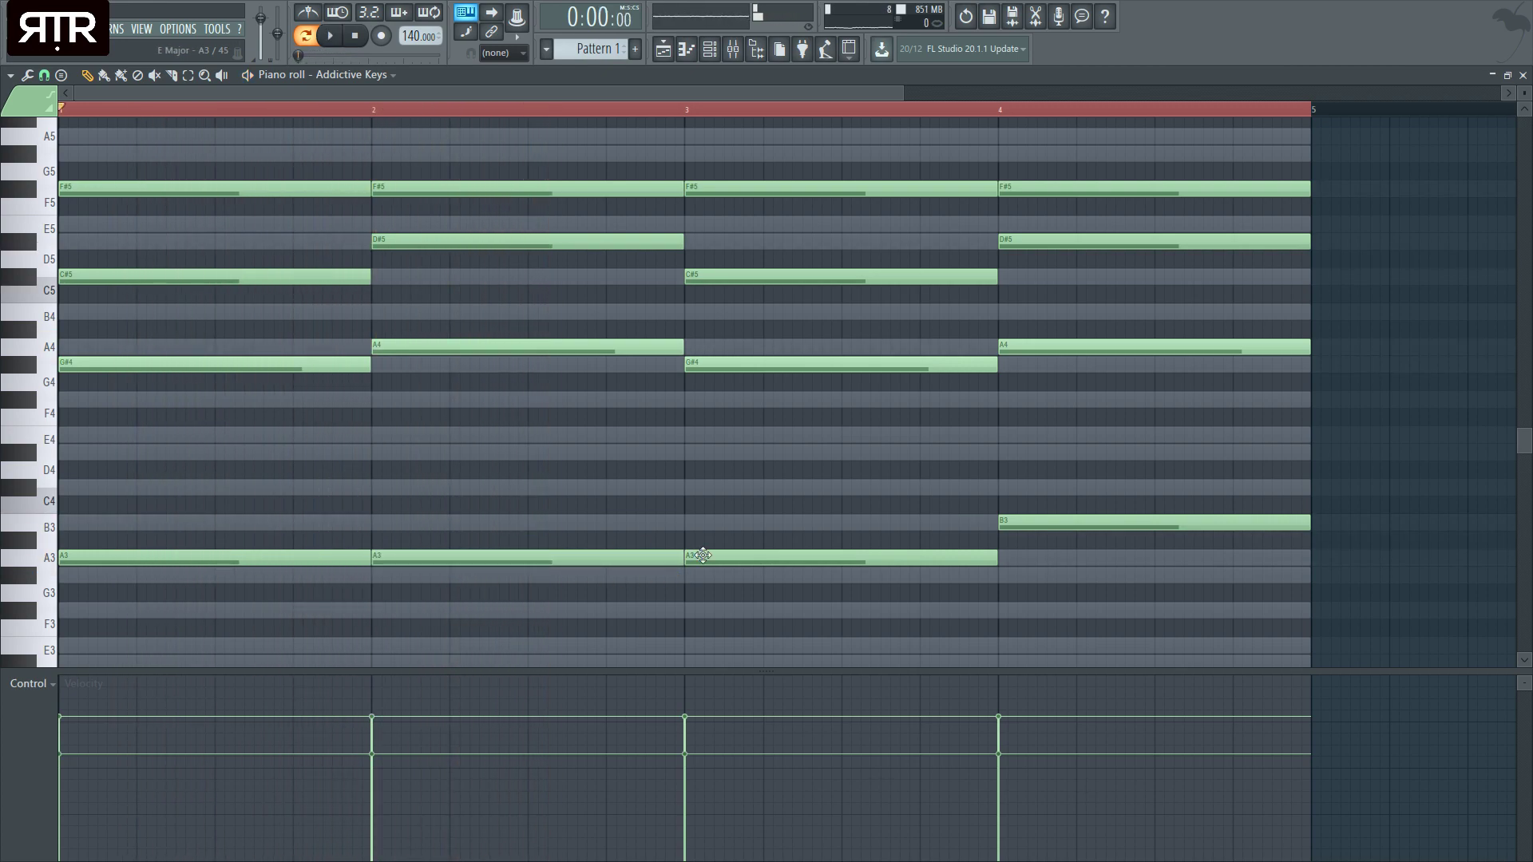
pyautogui.moveTo(1074, 527); pyautogui.dragTo(1070, 557)
# - Play back the four-bar progression, review its notes in the Addictive Keys piano roll, and close the piano roll
pyautogui.scroll(1, 780, 438)
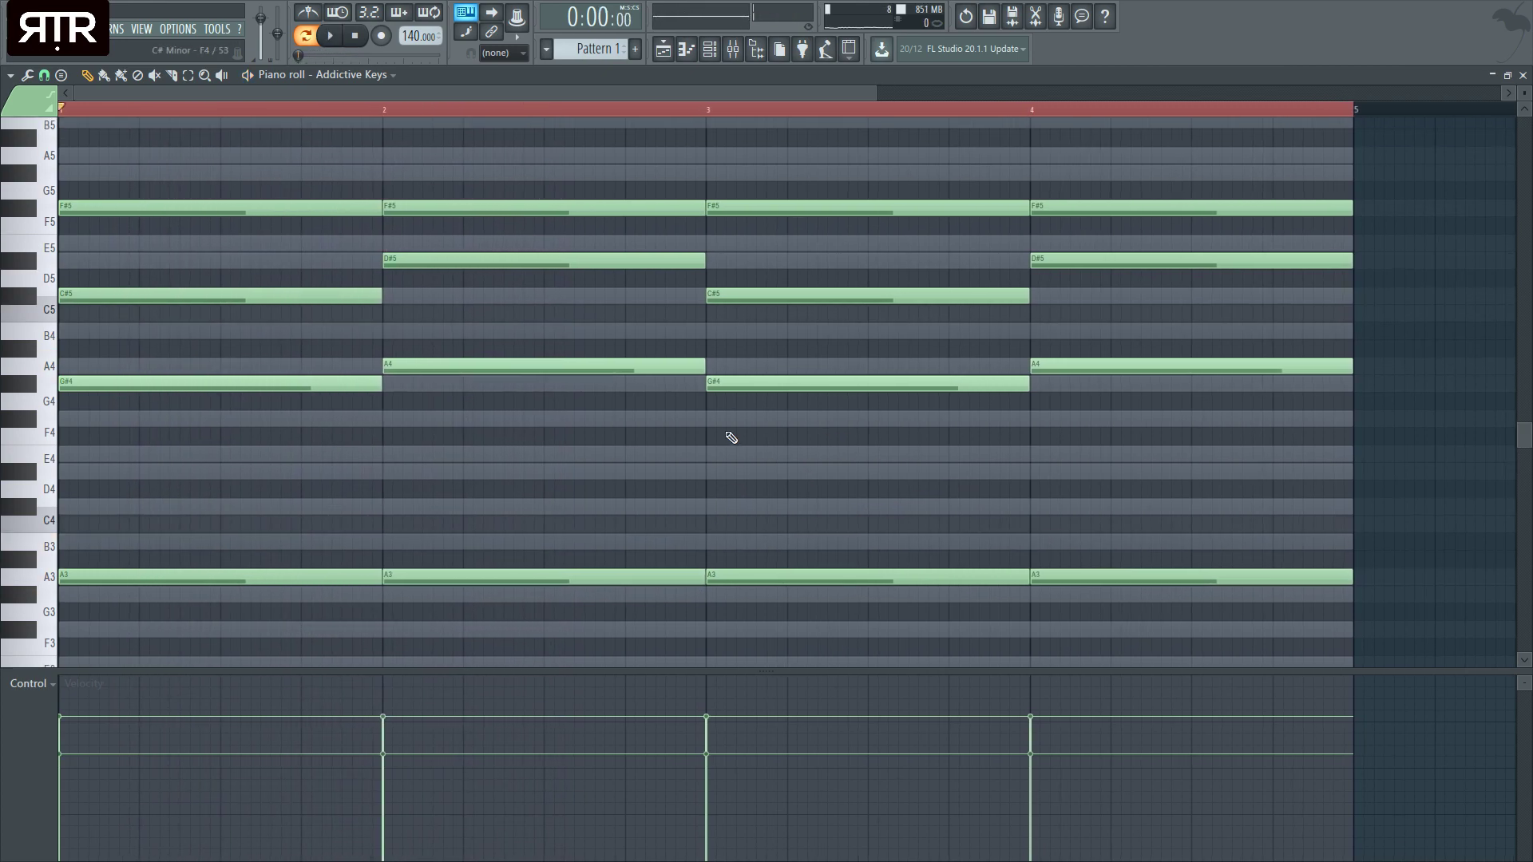
pyautogui.press('space')
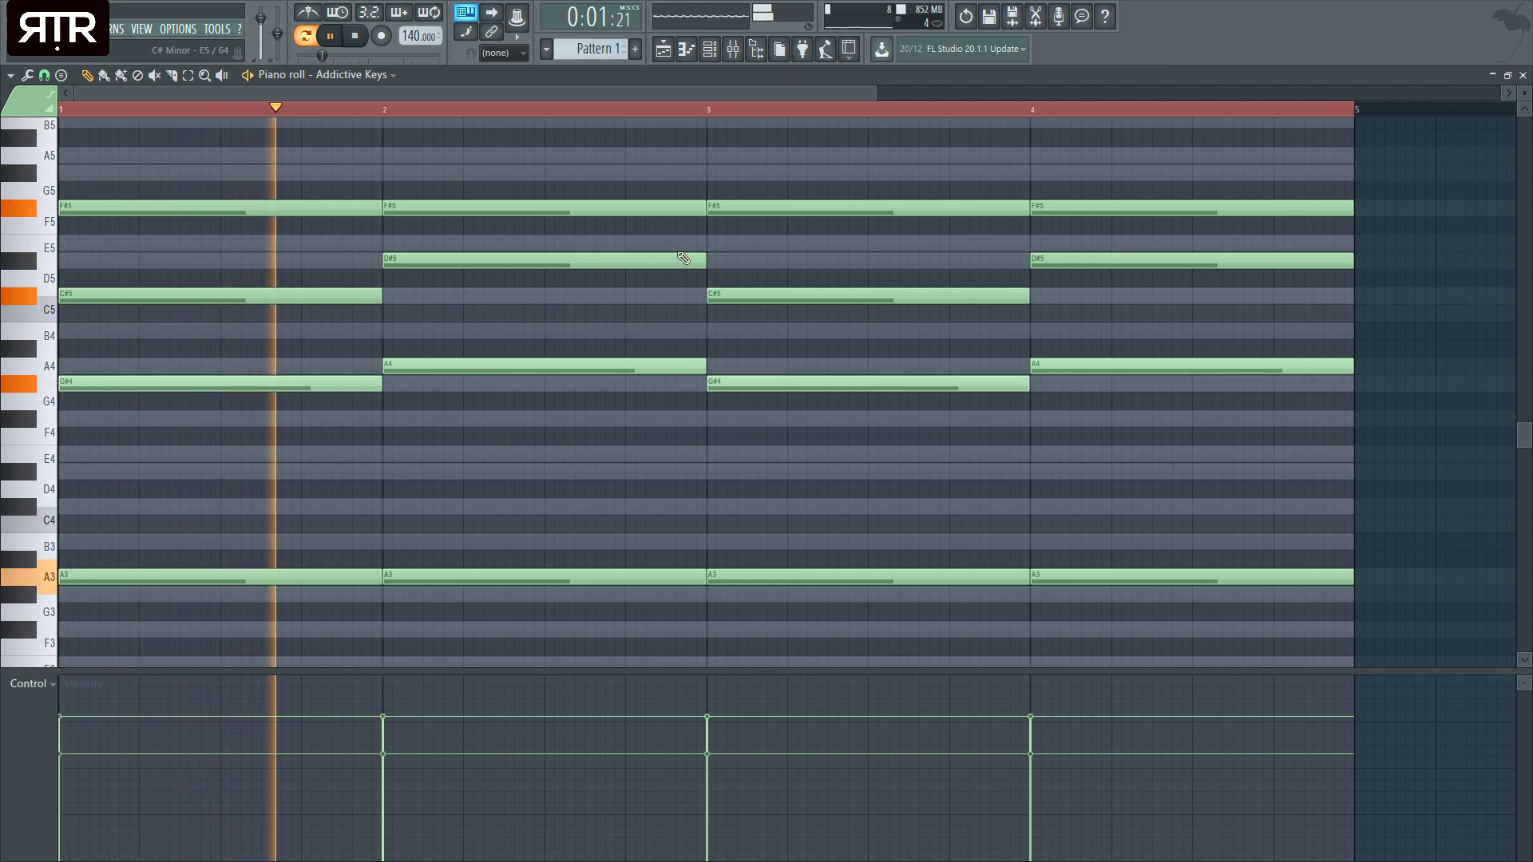
pyautogui.press('F7')
pyautogui.press('space')
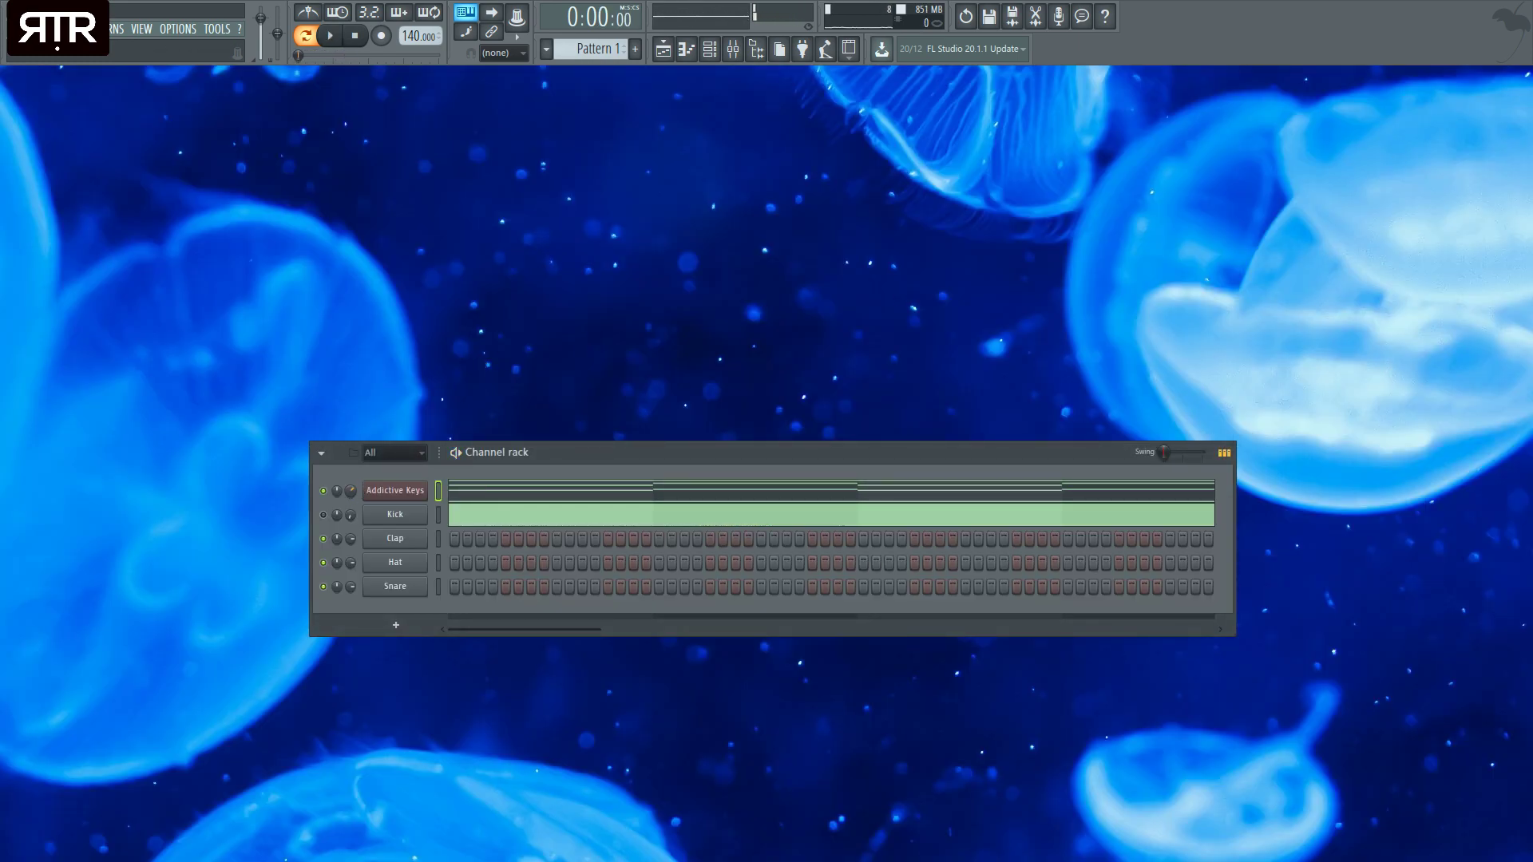
pyautogui.click(507, 496)
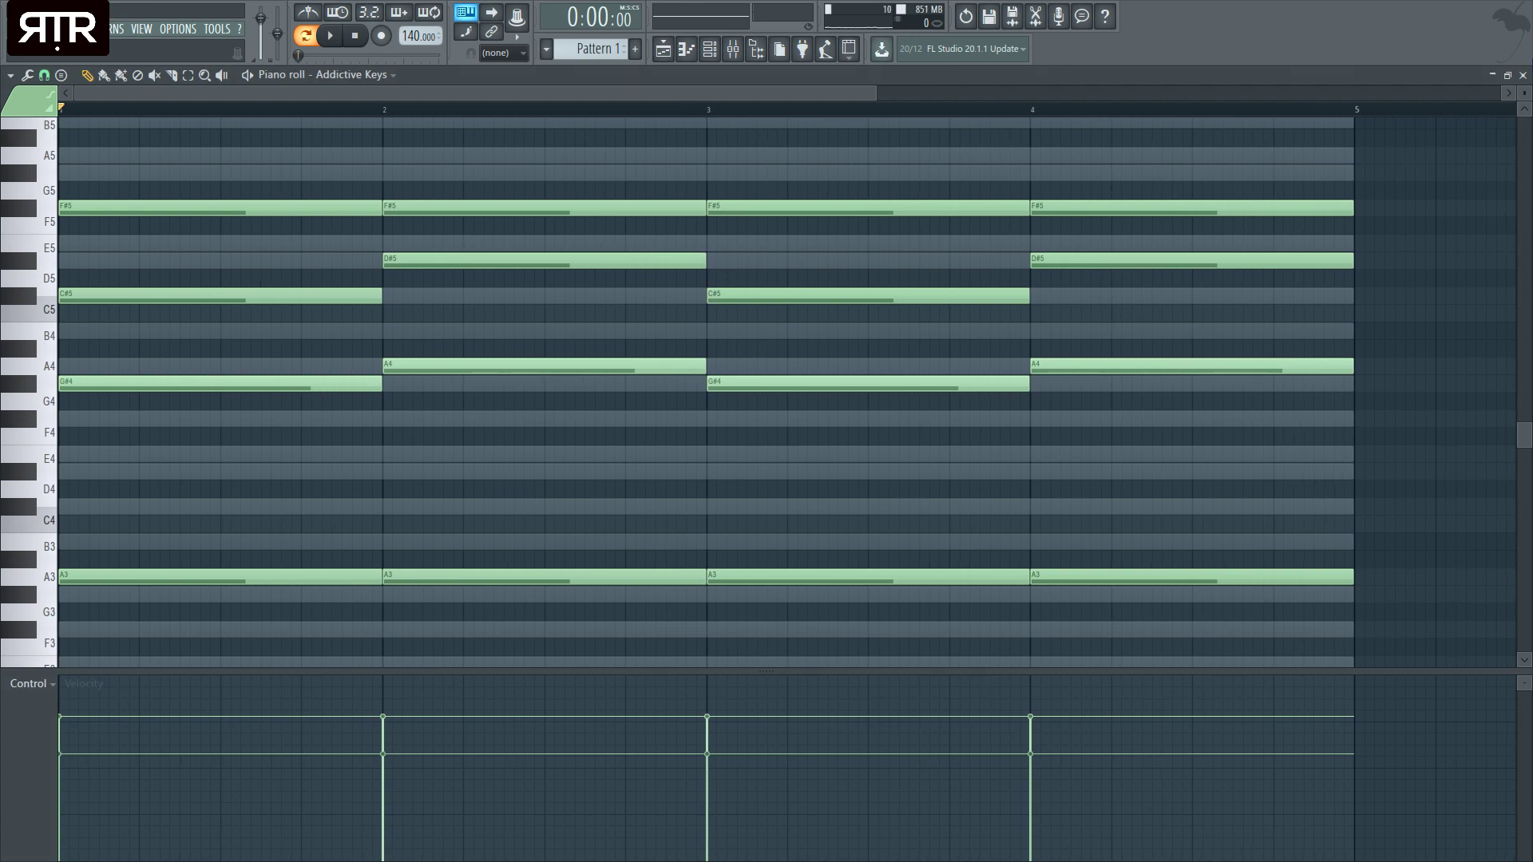
pyautogui.click(1524, 75)
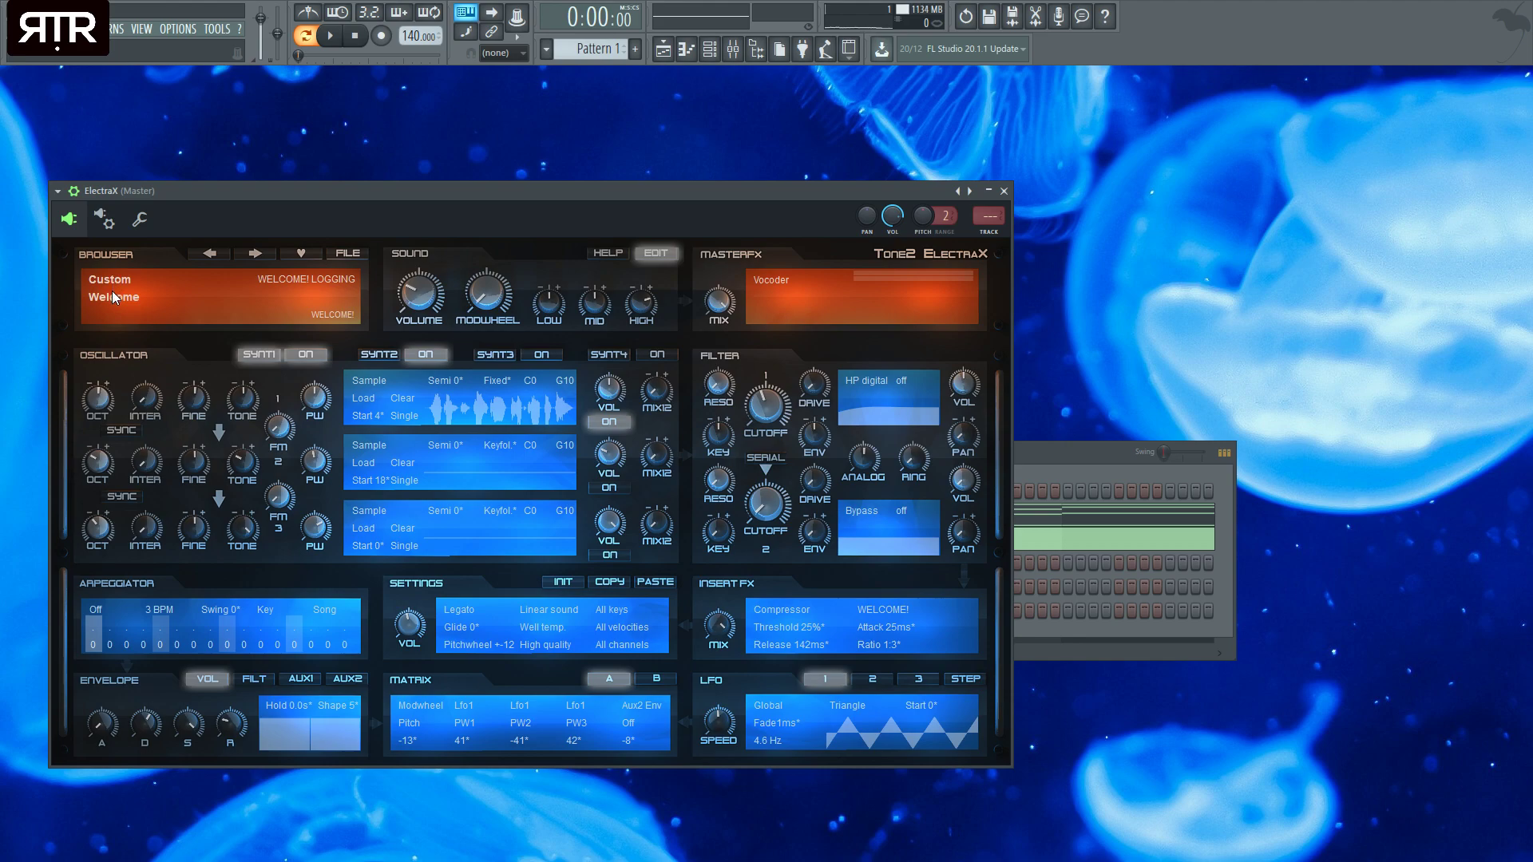
# - Load the Trip preset from ElectraX2 Banks in ElectraX and close the plugin window
pyautogui.click(114, 297)
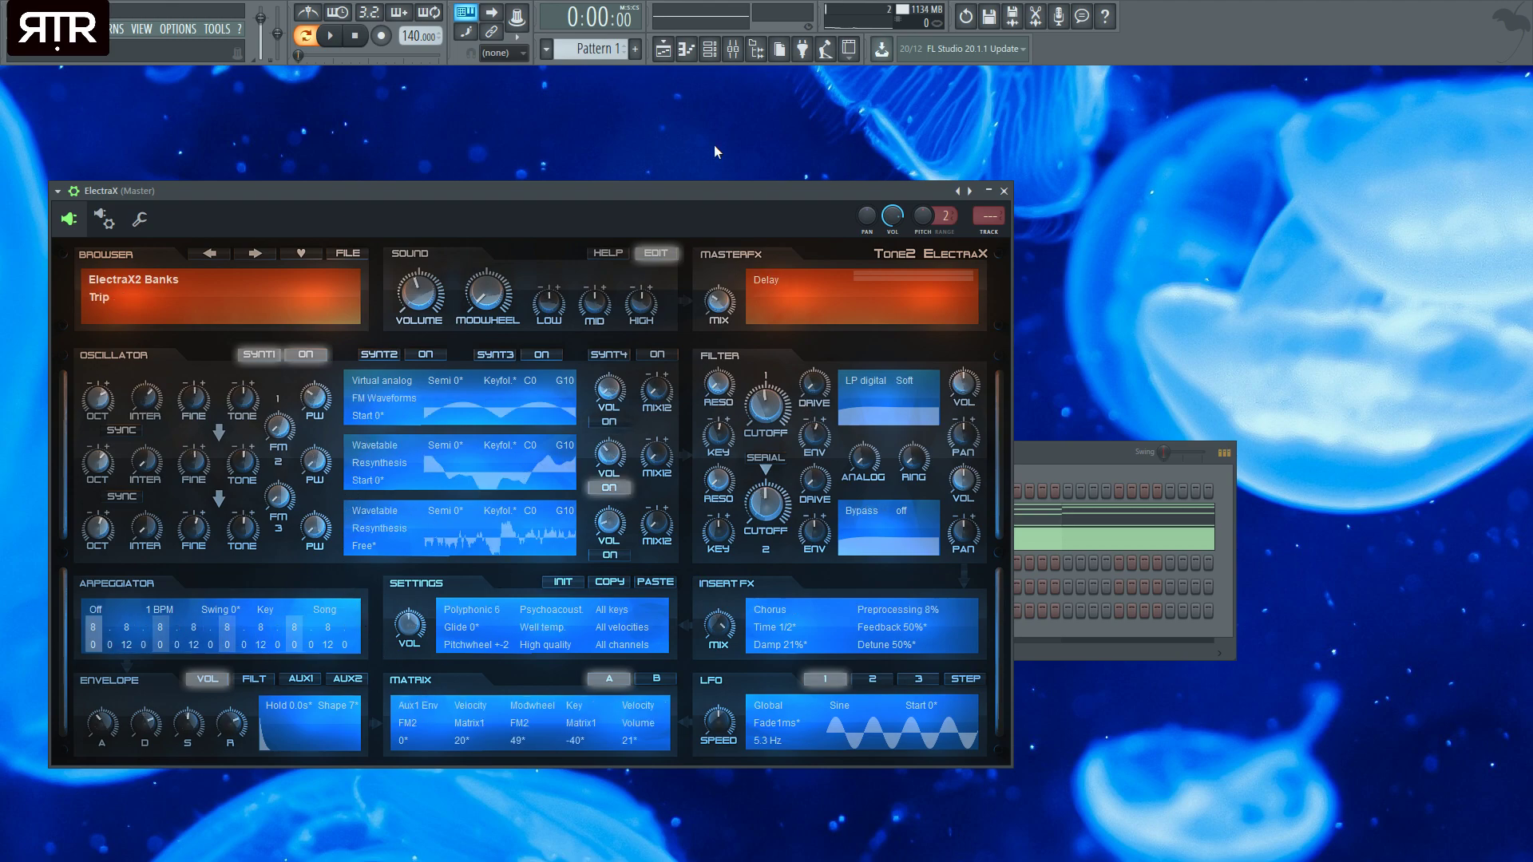
pyautogui.moveTo(479, 191); pyautogui.dragTo(448, 204)
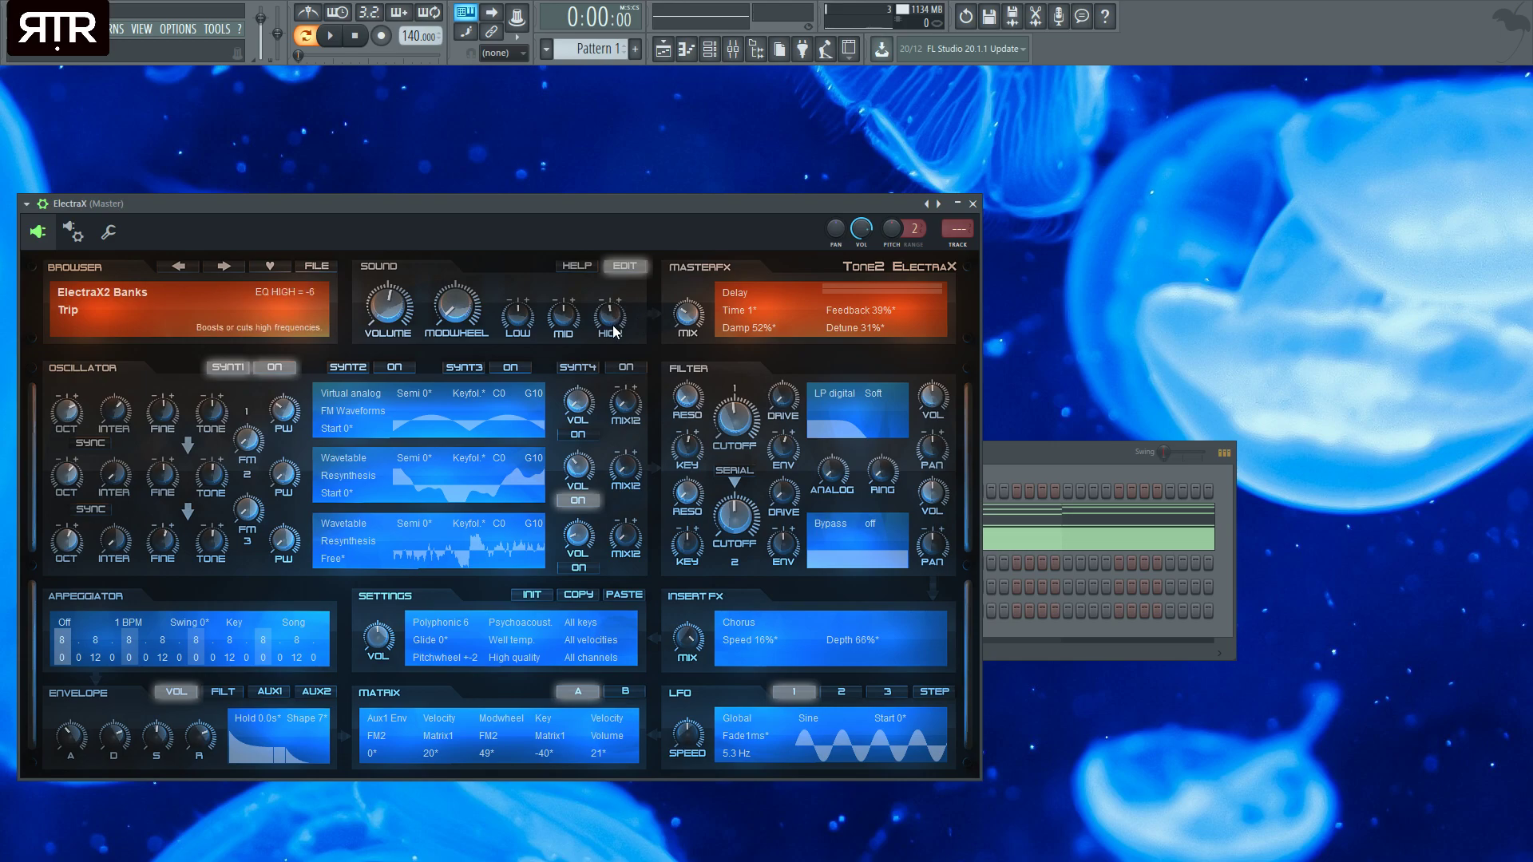
pyautogui.click(973, 204)
# - Copy the Addictive Keys chords into the ElectraX piano roll and shorten every note to about half a step
pyautogui.click(434, 498)
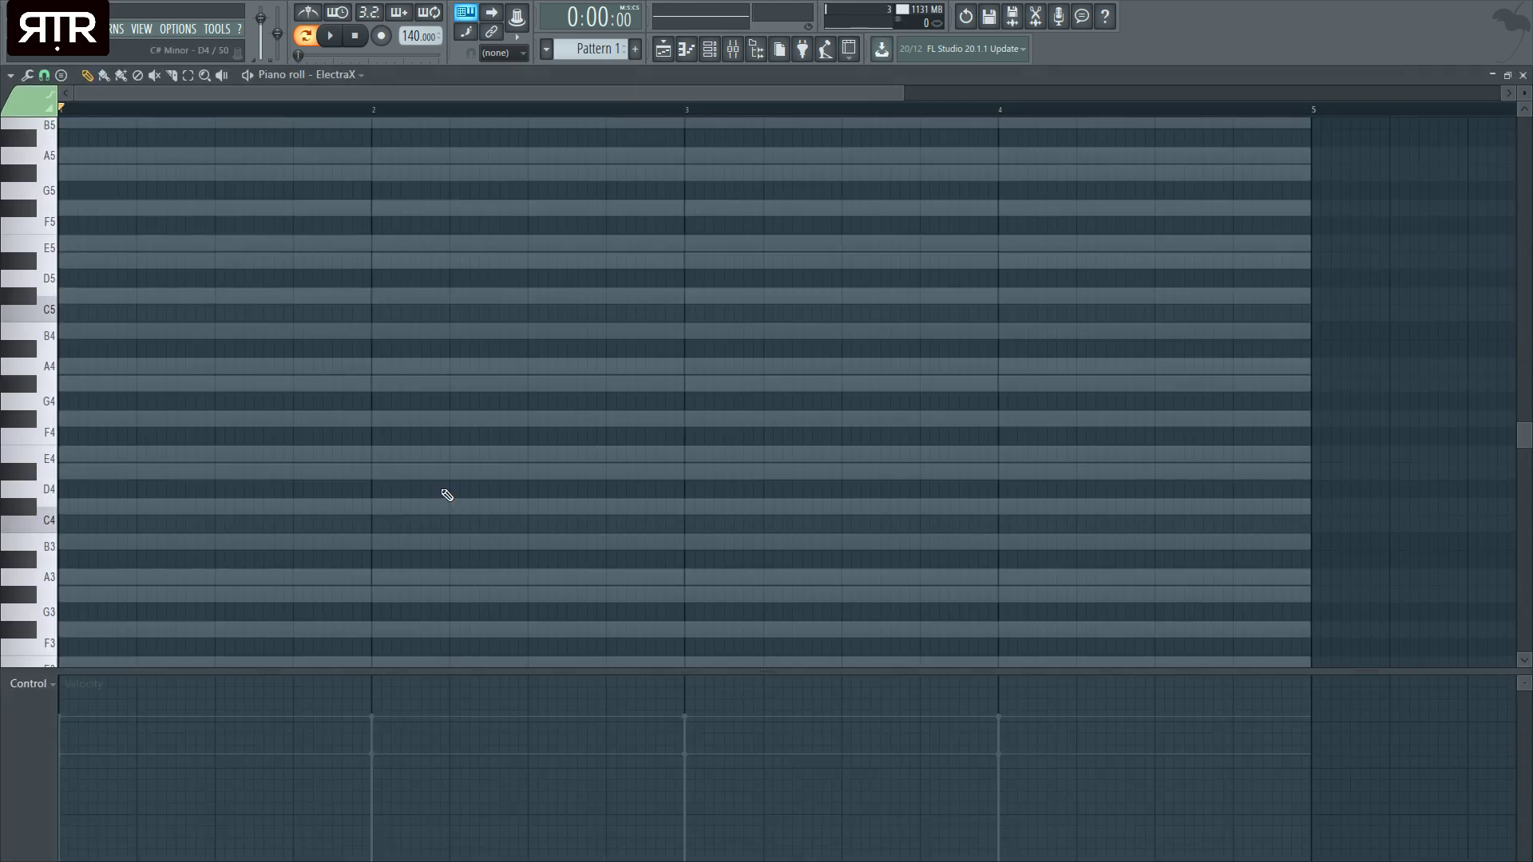
pyautogui.scroll(2, 130, 397)
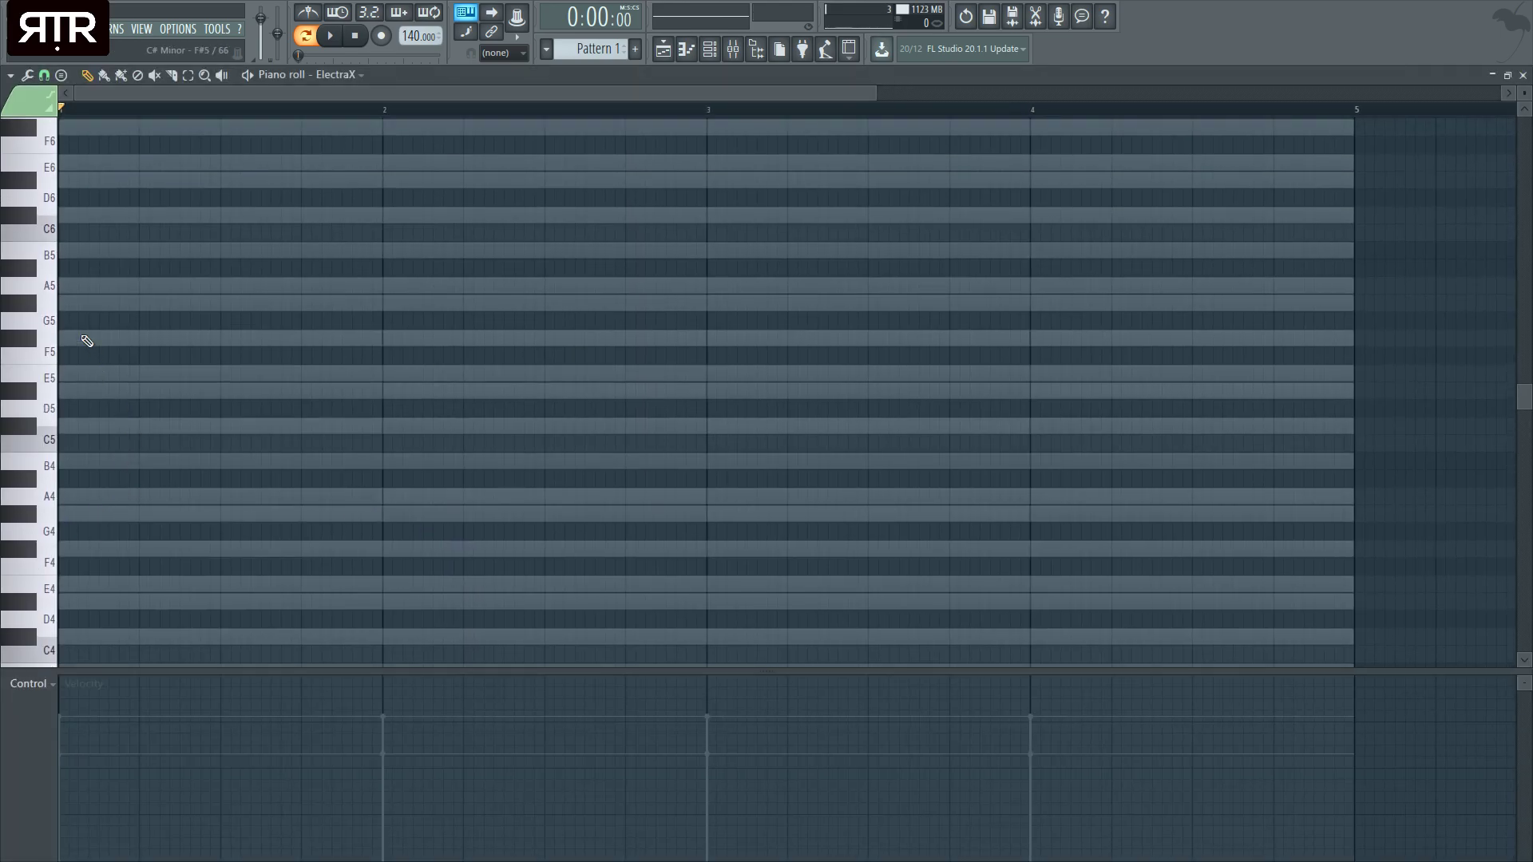
pyautogui.click(1522, 74)
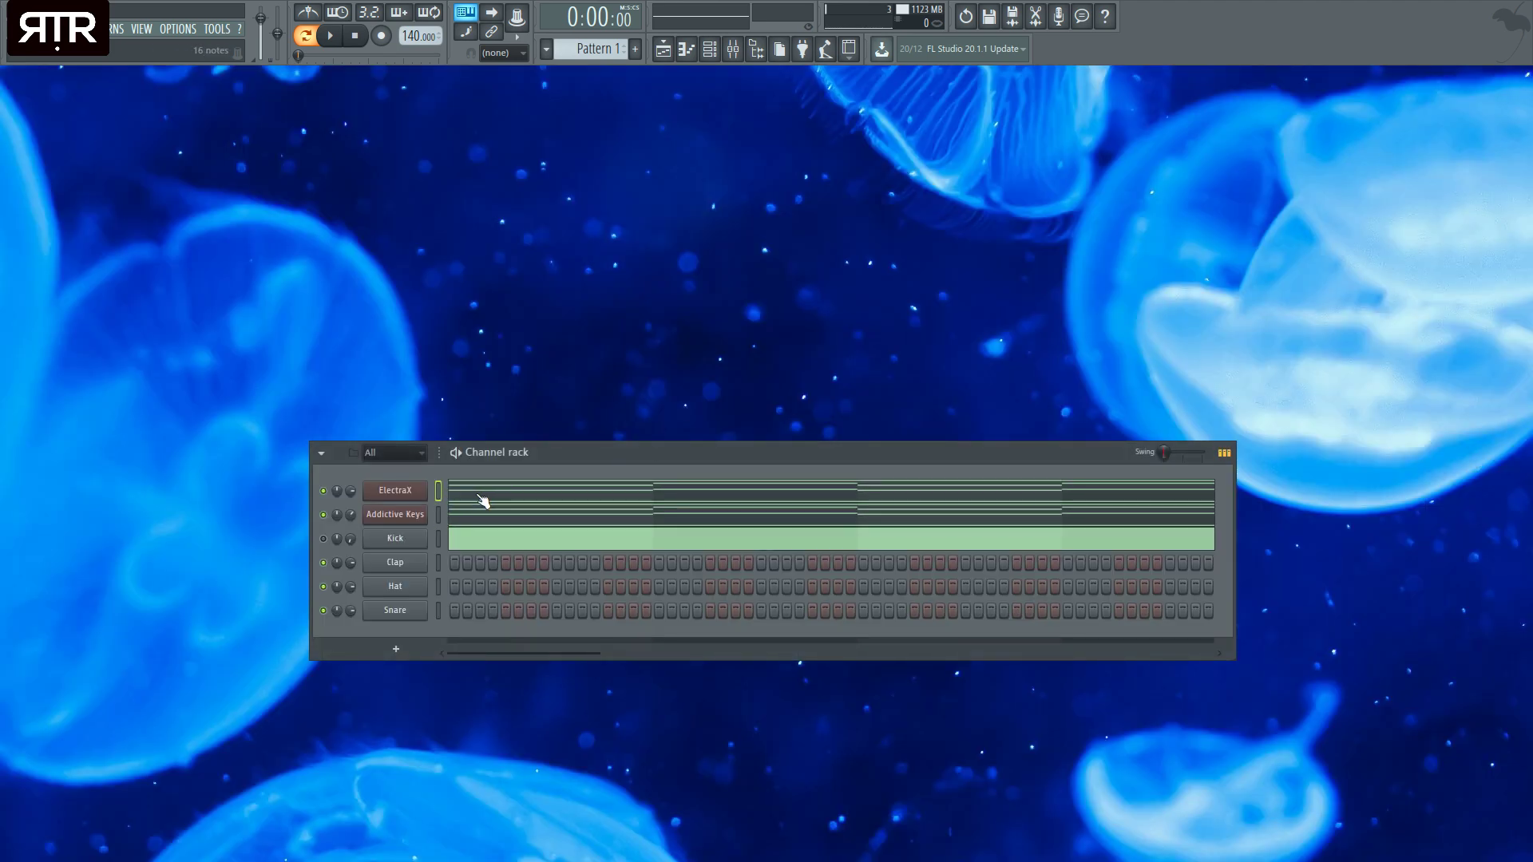
pyautogui.click(478, 495)
pyautogui.hotkey('ctrl', 'a')
pyautogui.moveTo(380, 577); pyautogui.dragTo(70, 577)
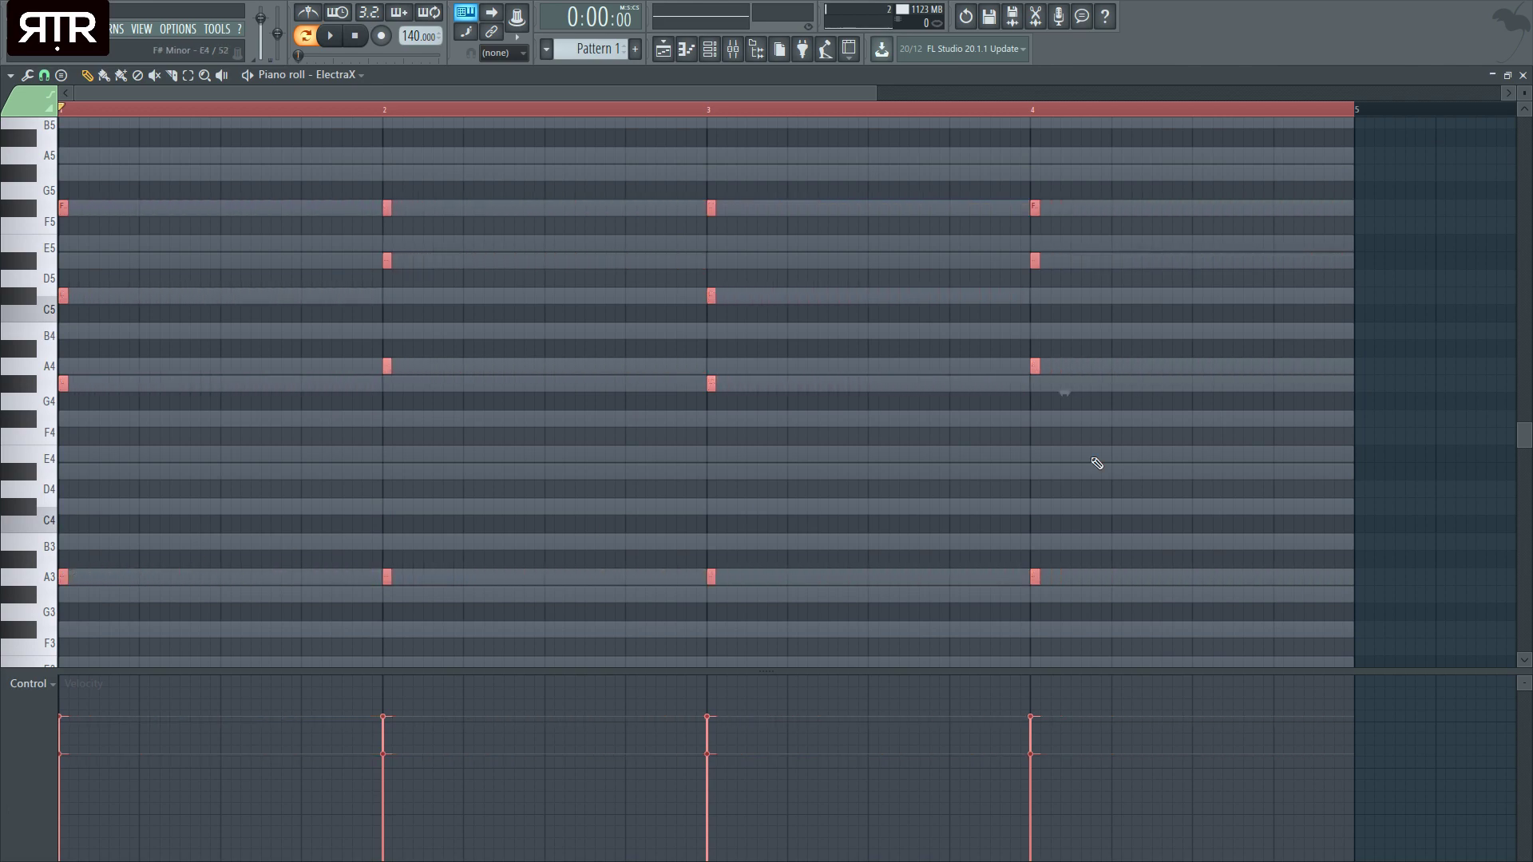
pyautogui.click(1523, 75)
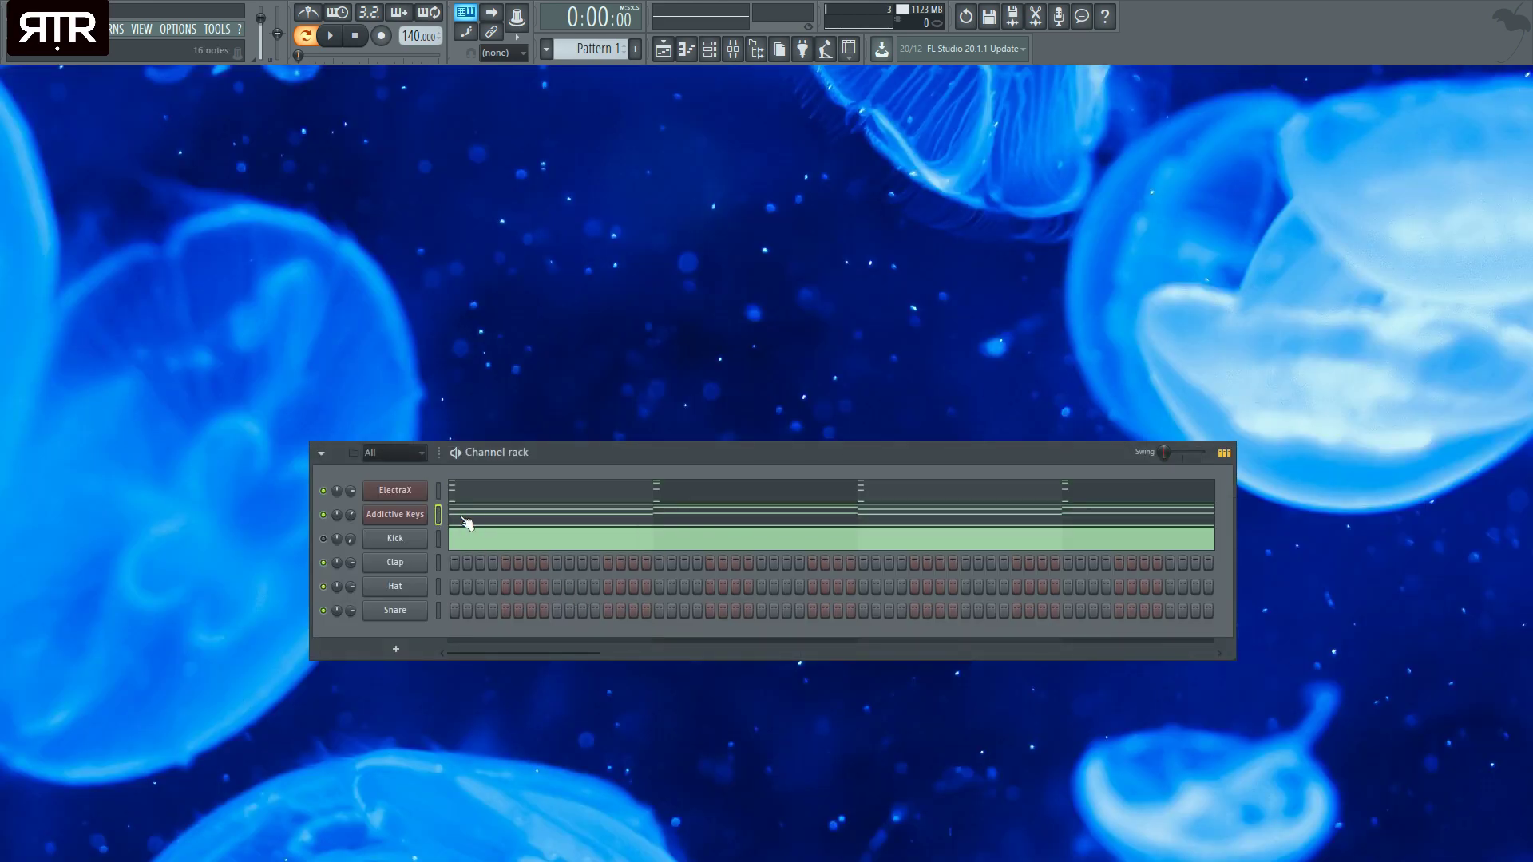
# - Shift all four short ElectraX chords three beats later so each falls on beat 4 of its bar
pyautogui.click(438, 493)
pyautogui.click(465, 505)
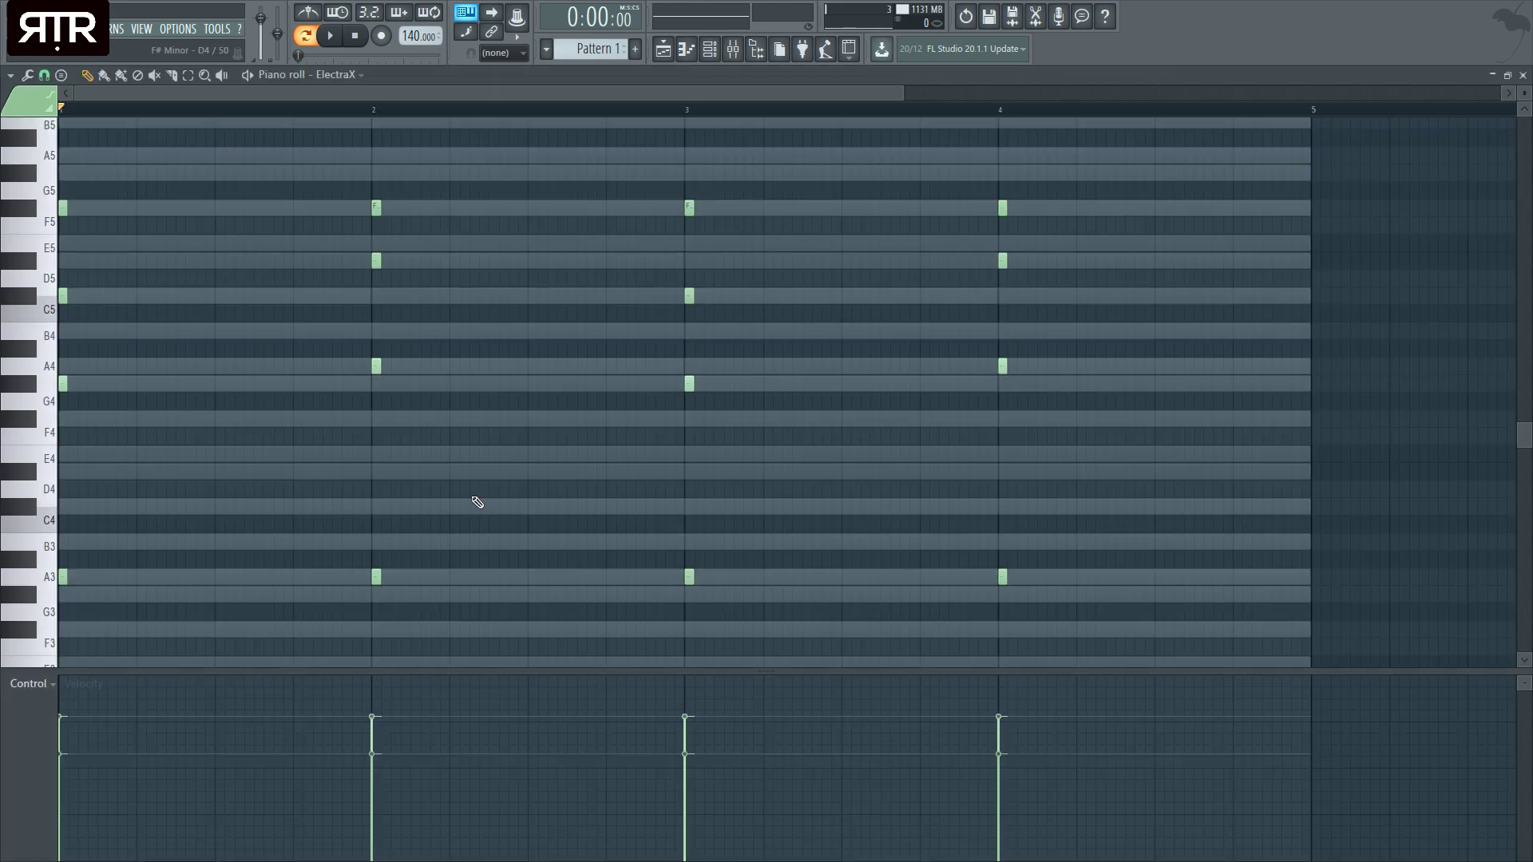
pyautogui.moveTo(68, 576); pyautogui.dragTo(297, 575)
pyautogui.click(325, 409)
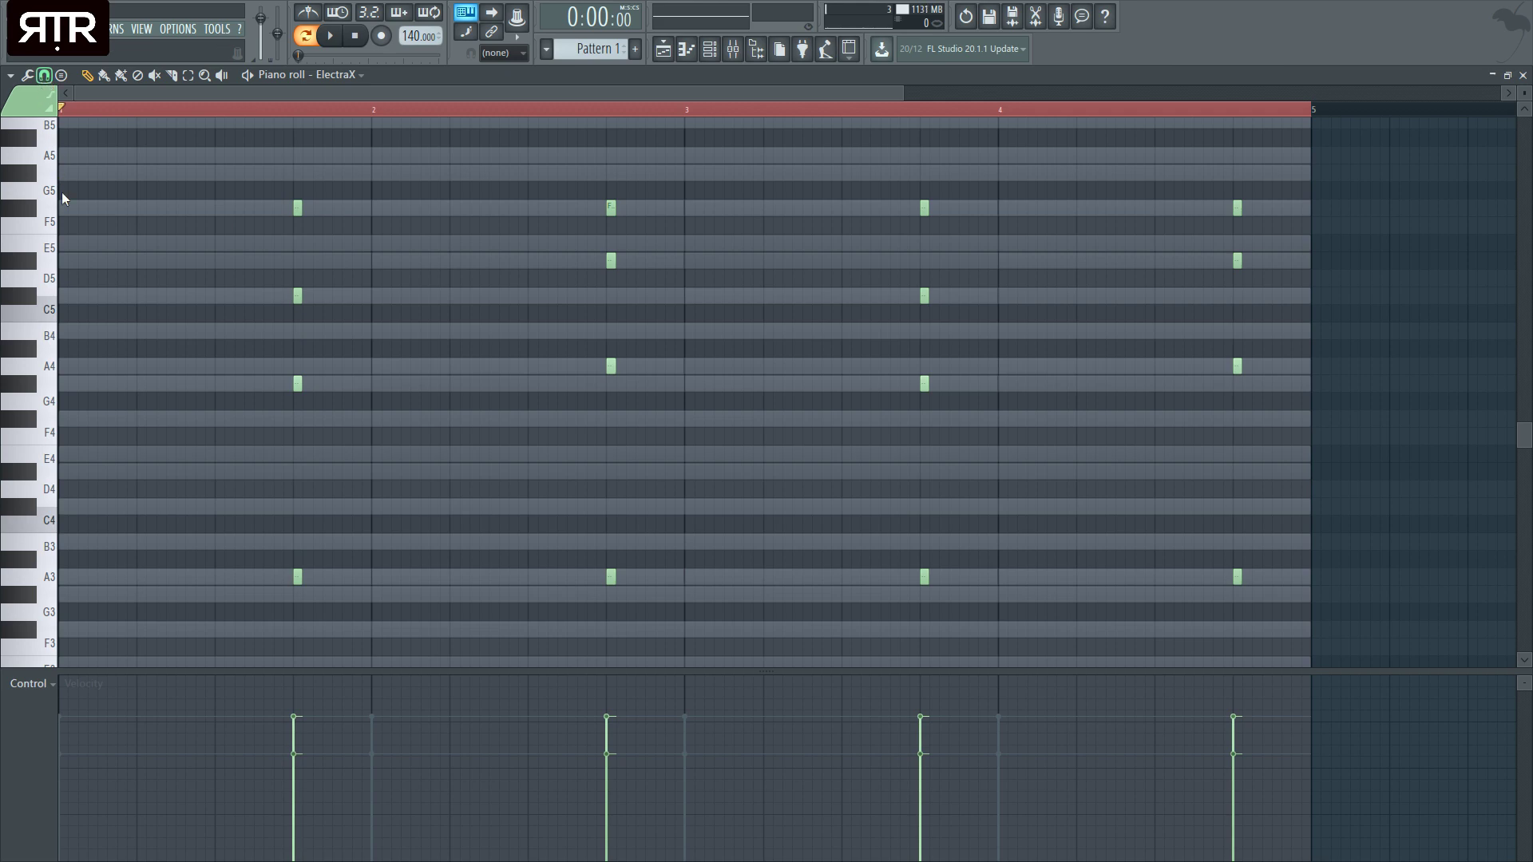
# - Stagger the first chord's G#4, C#5 and F#5 one step apart, give its notes rising velocities, and play it back
pyautogui.moveTo(300, 385); pyautogui.dragTo(319, 384)
pyautogui.moveTo(300, 295); pyautogui.dragTo(338, 295)
pyautogui.moveTo(300, 207); pyautogui.dragTo(358, 207)
pyautogui.moveTo(352, 759); pyautogui.dragTo(293, 802)
pyautogui.click(1523, 74)
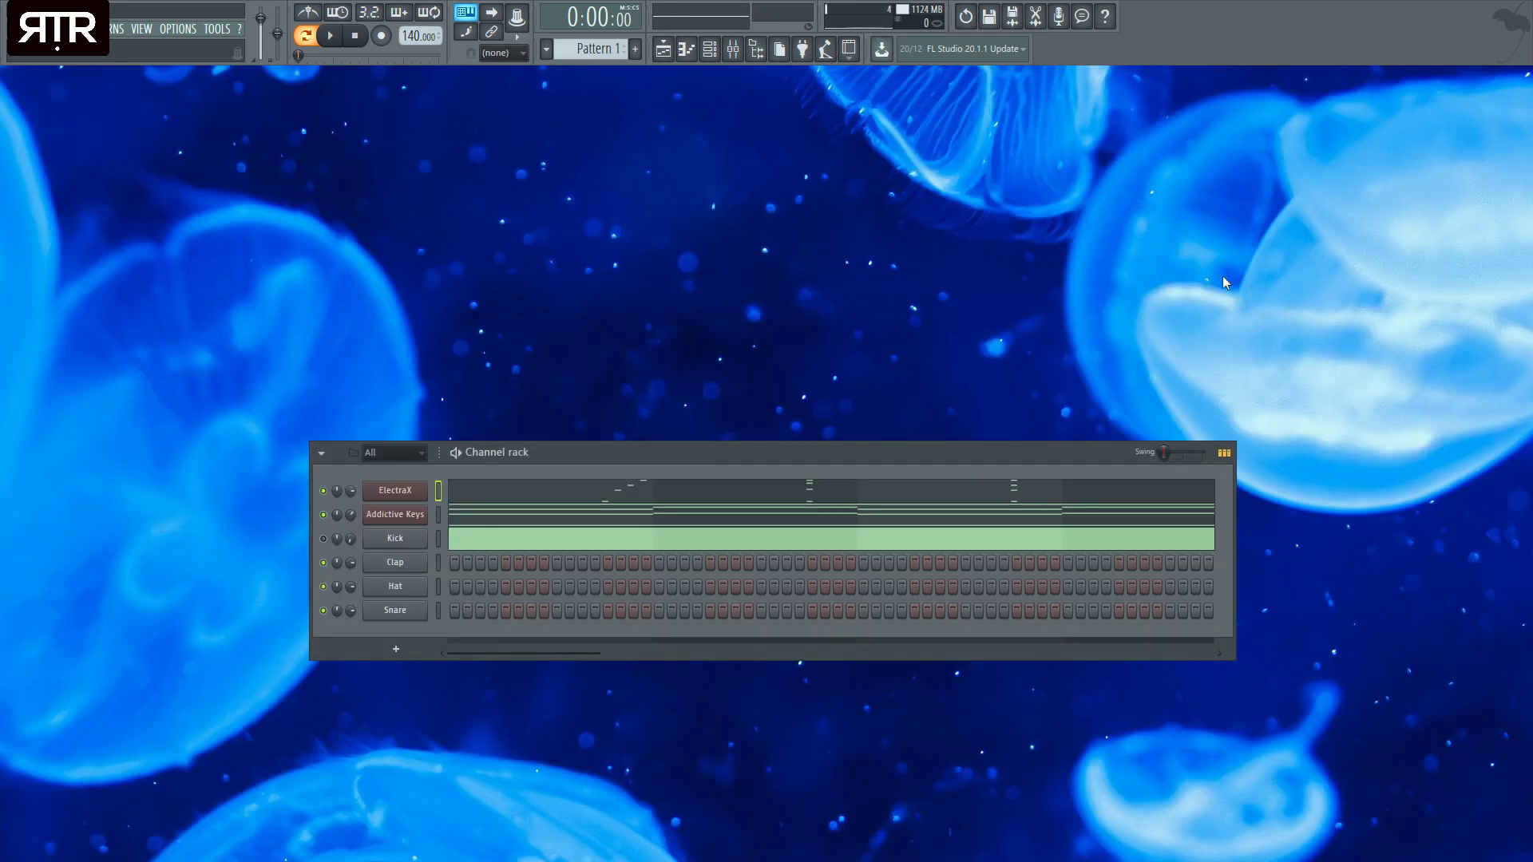
pyautogui.press('space')
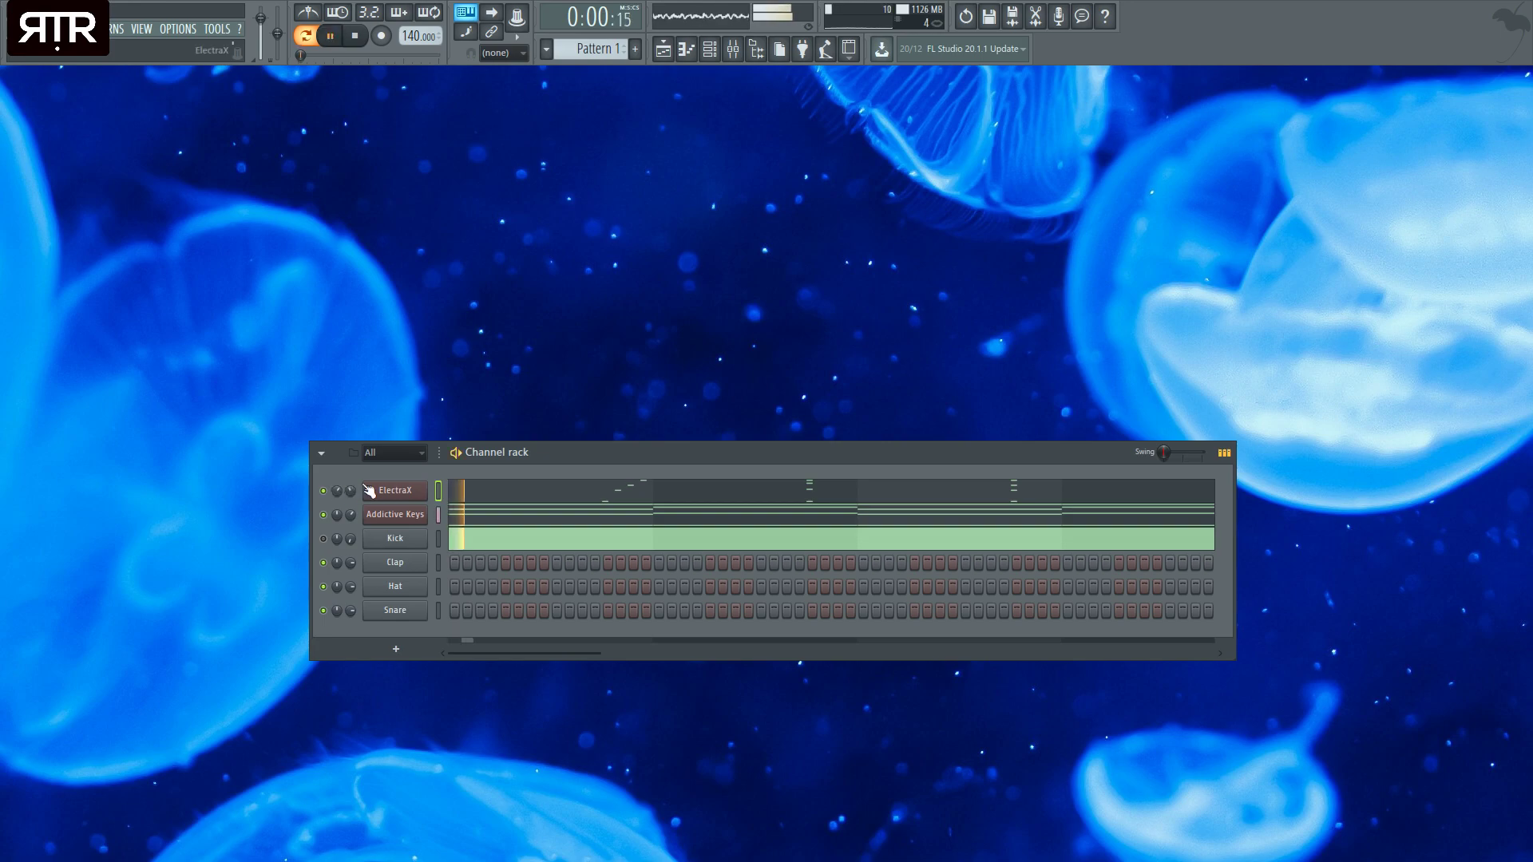
# - Spread the first chord's notes, with A3 on beat 3, G#4 on beat 4 and C#5 aligned with F#5, and listen
pyautogui.click(582, 494)
pyautogui.press('space')
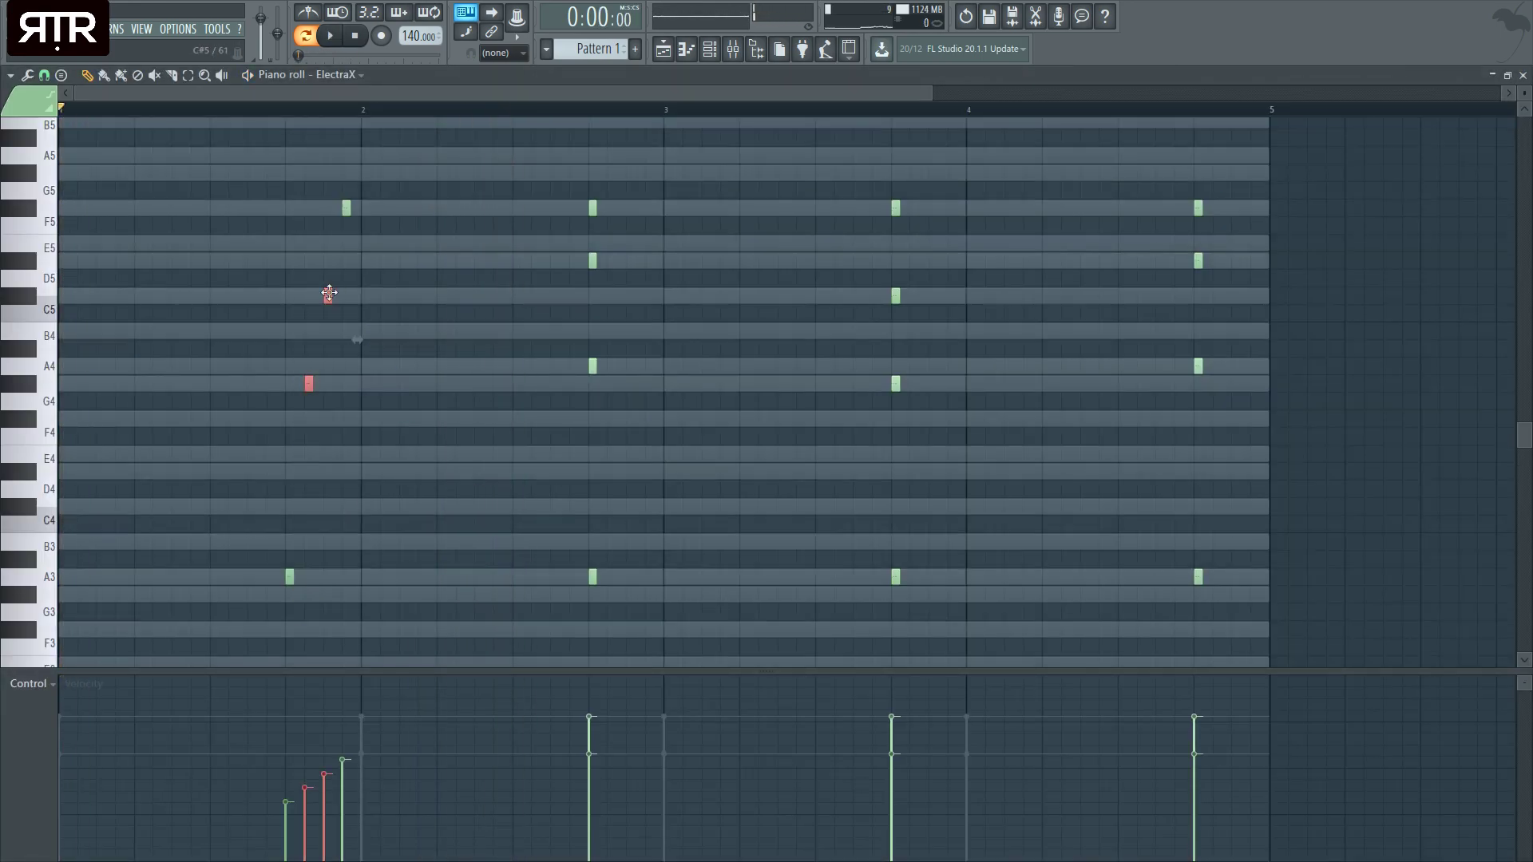
pyautogui.moveTo(290, 576); pyautogui.dragTo(212, 581)
pyautogui.moveTo(307, 383); pyautogui.dragTo(288, 383)
pyautogui.moveTo(328, 296); pyautogui.dragTo(362, 289)
pyautogui.click(363, 298)
pyautogui.press('space')
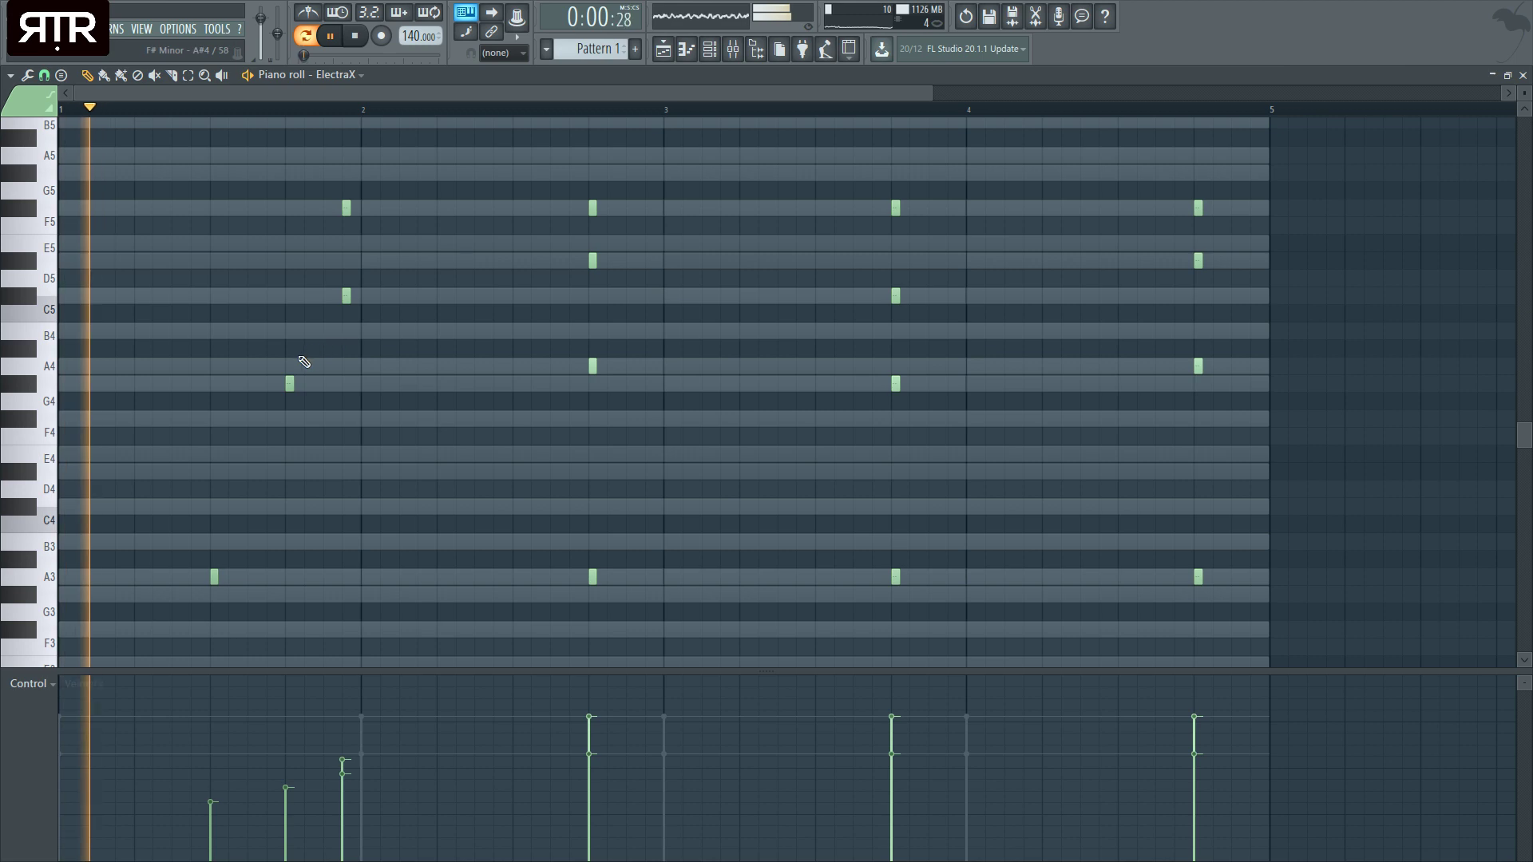
pyautogui.press('space')
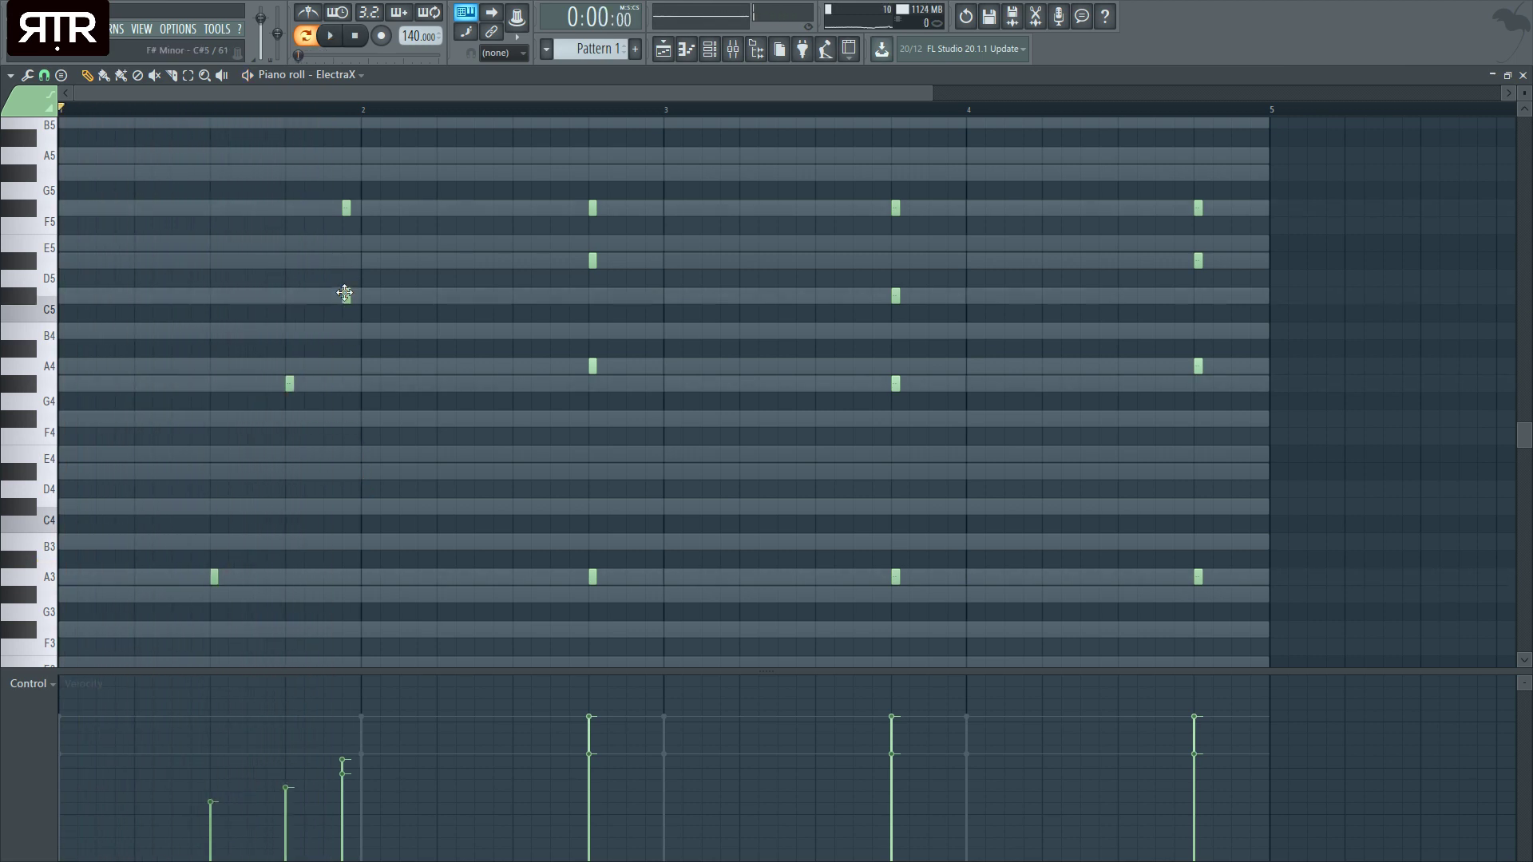
# - Move C#5 to the start of bar 2 and F#5 half a step after it, checking the result by playback
pyautogui.moveTo(344, 291); pyautogui.dragTo(364, 293)
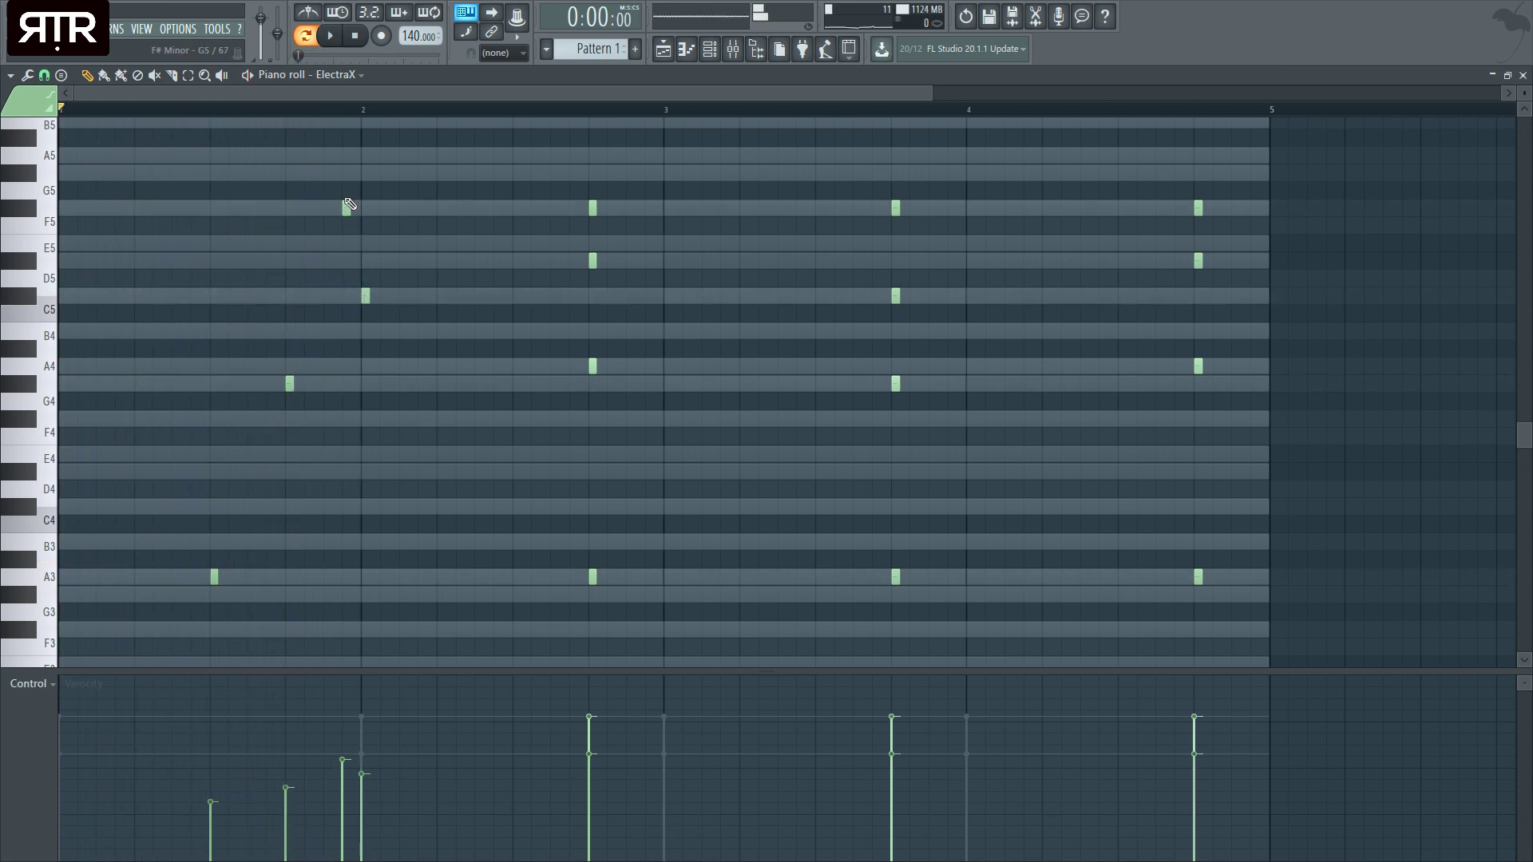
pyautogui.moveTo(349, 209); pyautogui.dragTo(387, 209)
pyautogui.press('space')
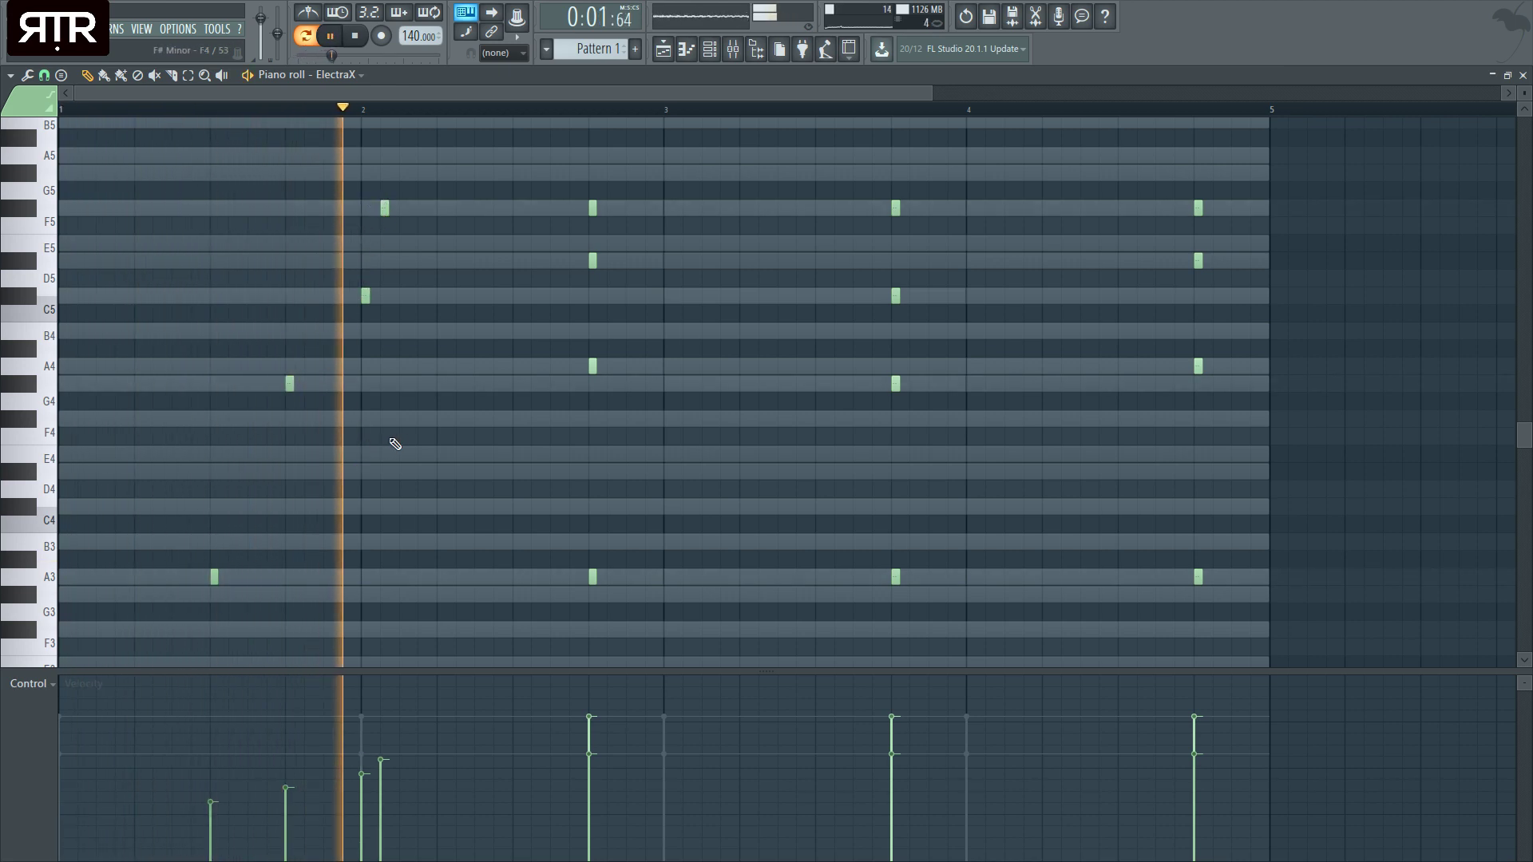
pyautogui.press('space')
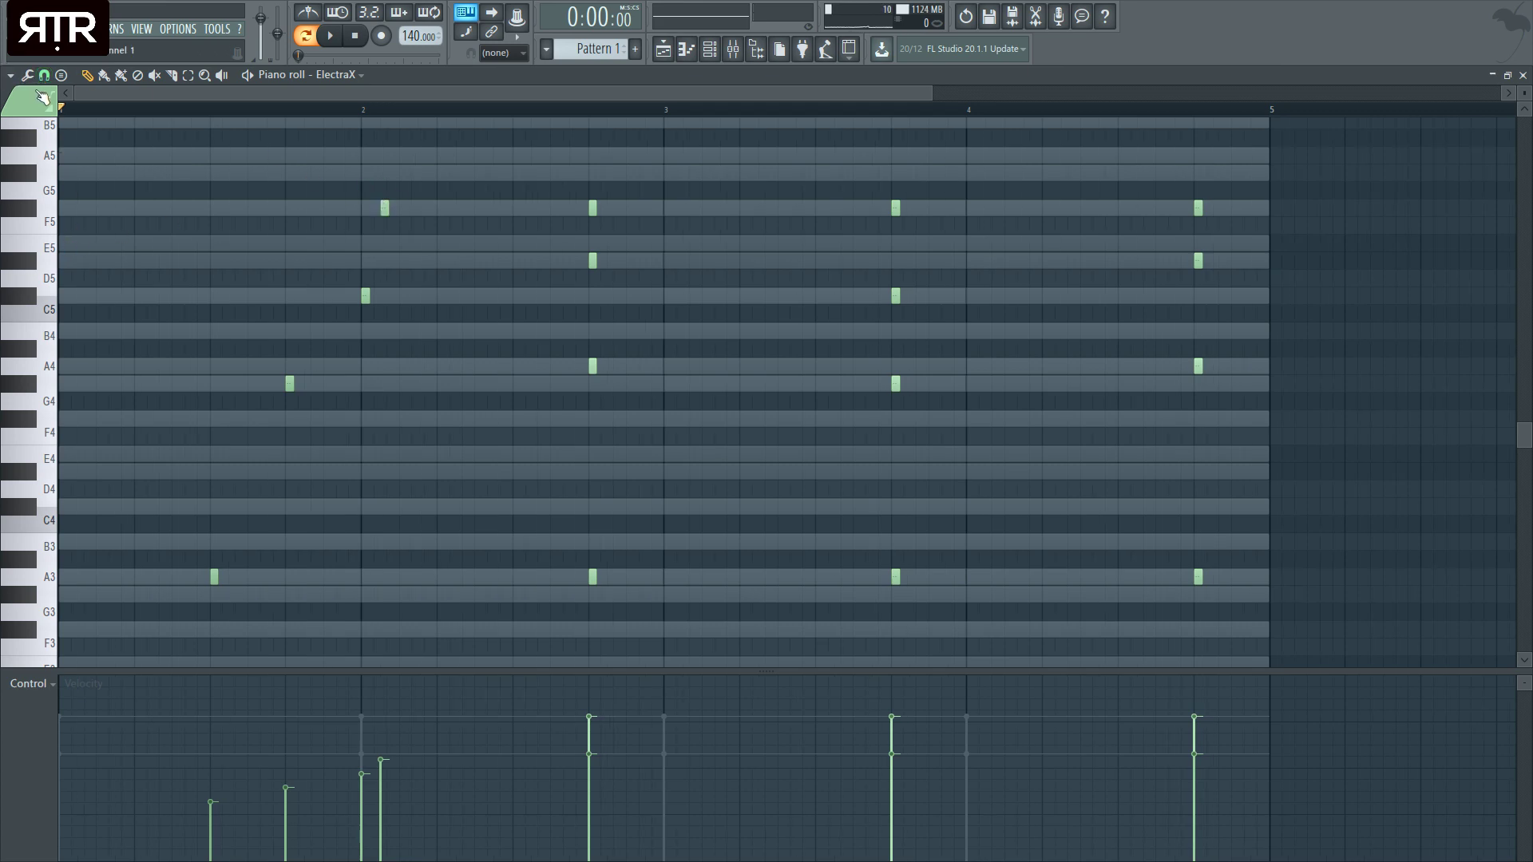
pyautogui.scroll(2, 376, 251)
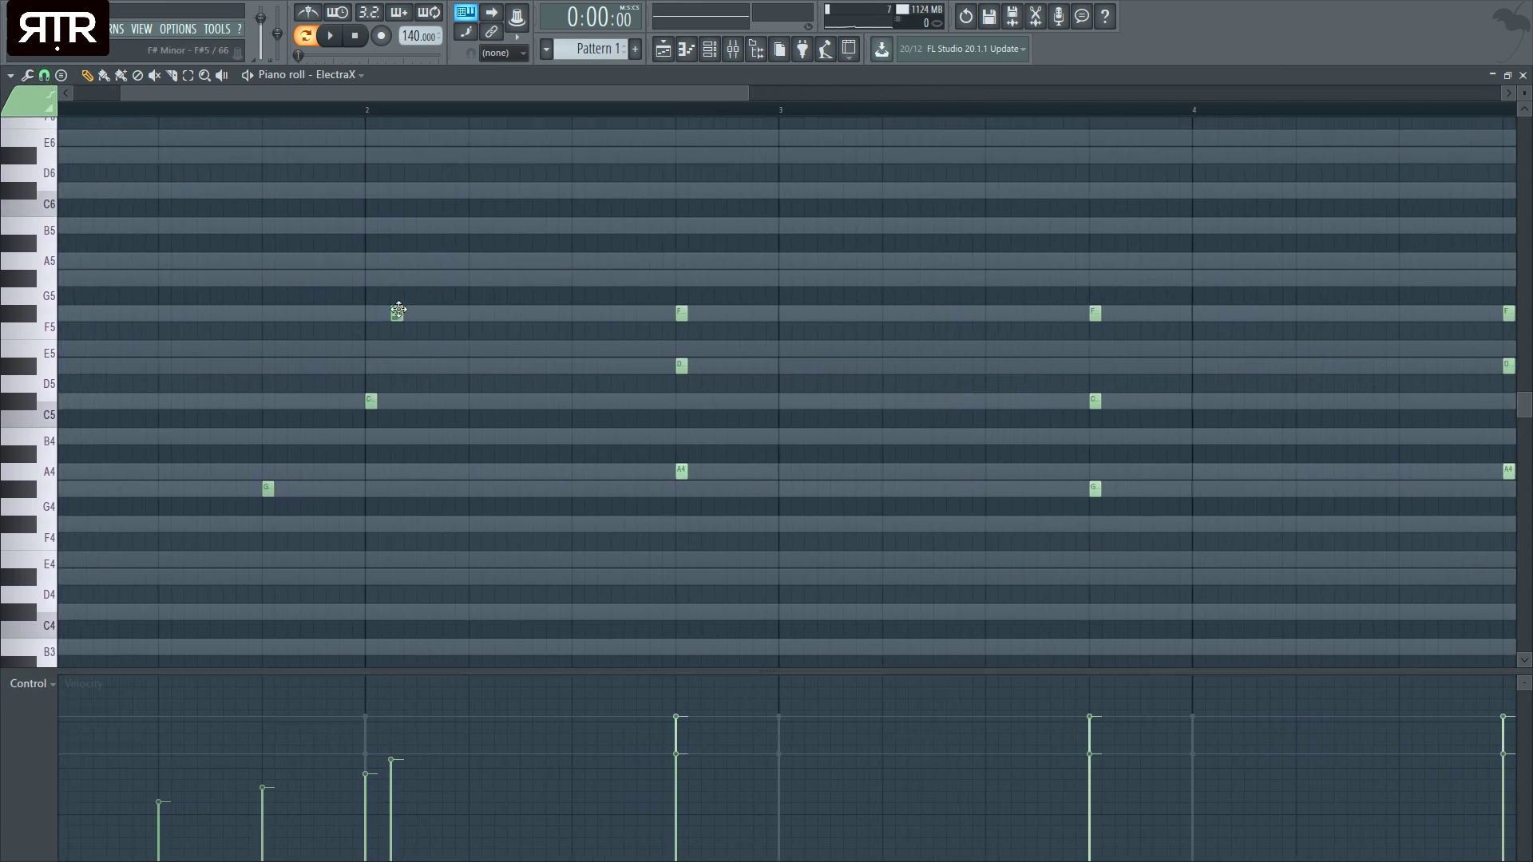
pyautogui.scroll(-3, 399, 377)
pyautogui.scroll(1, 399, 377)
pyautogui.press('space')
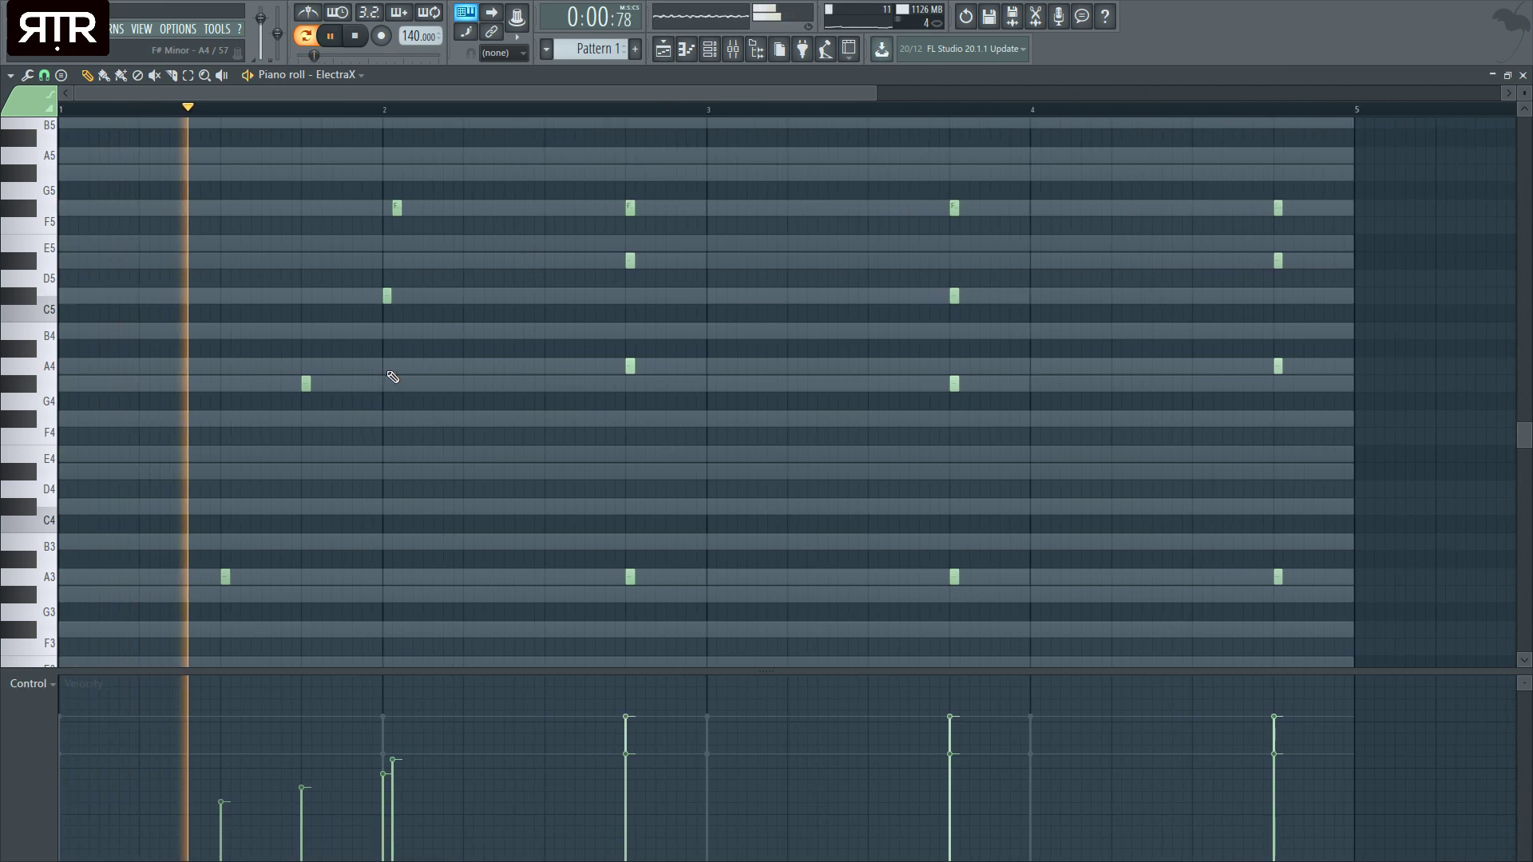
# - Add a B4 on beat 3 of bar 2 and try the second chord at the start of bar 3
pyautogui.moveTo(465, 310); pyautogui.dragTo(545, 327)
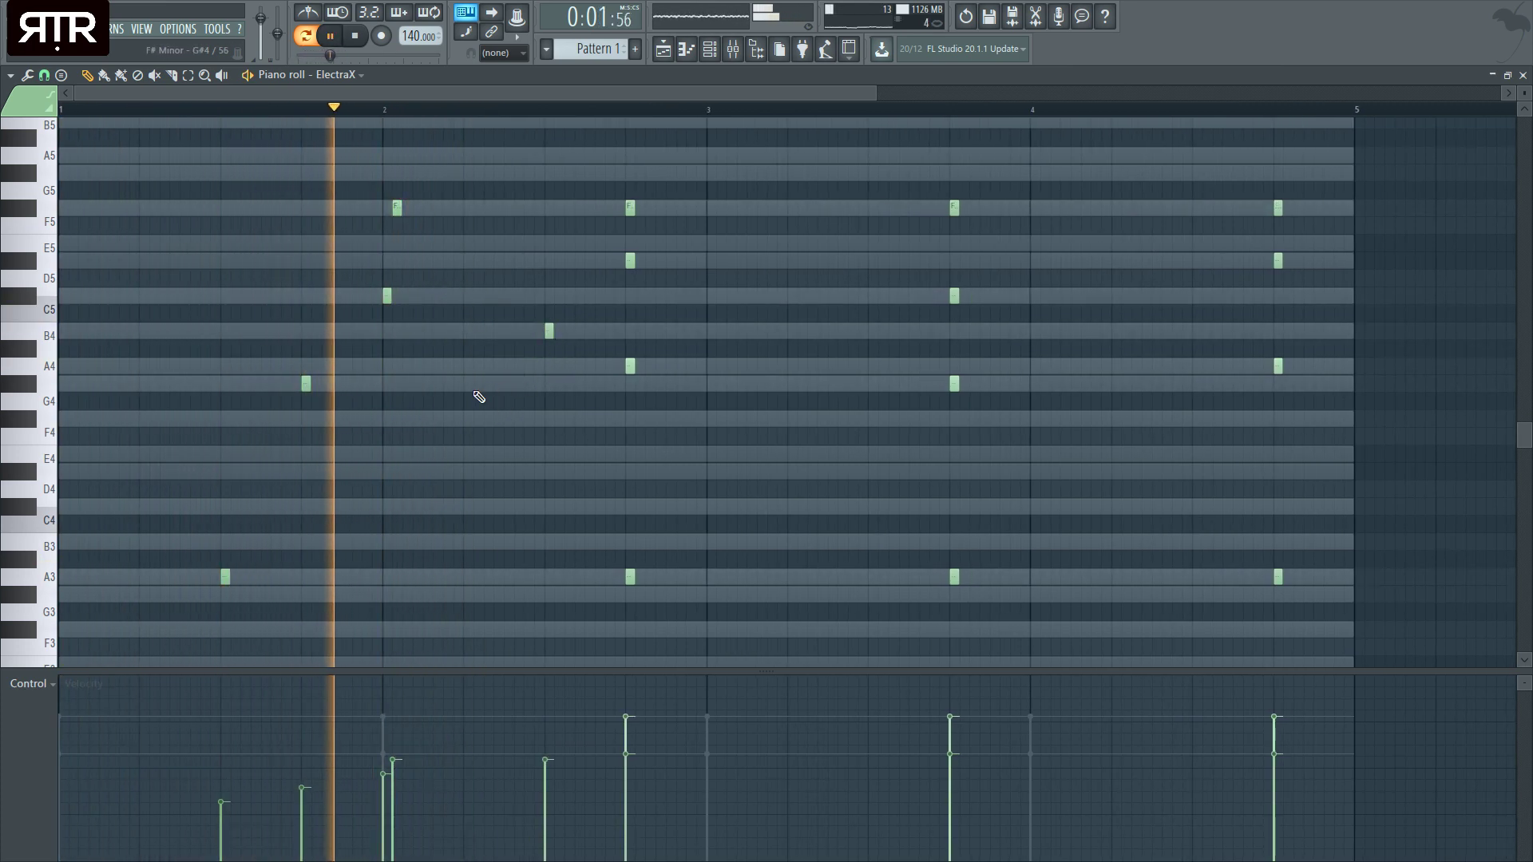
pyautogui.press('space')
pyautogui.moveTo(660, 603); pyautogui.dragTo(712, 214)
pyautogui.press('space')
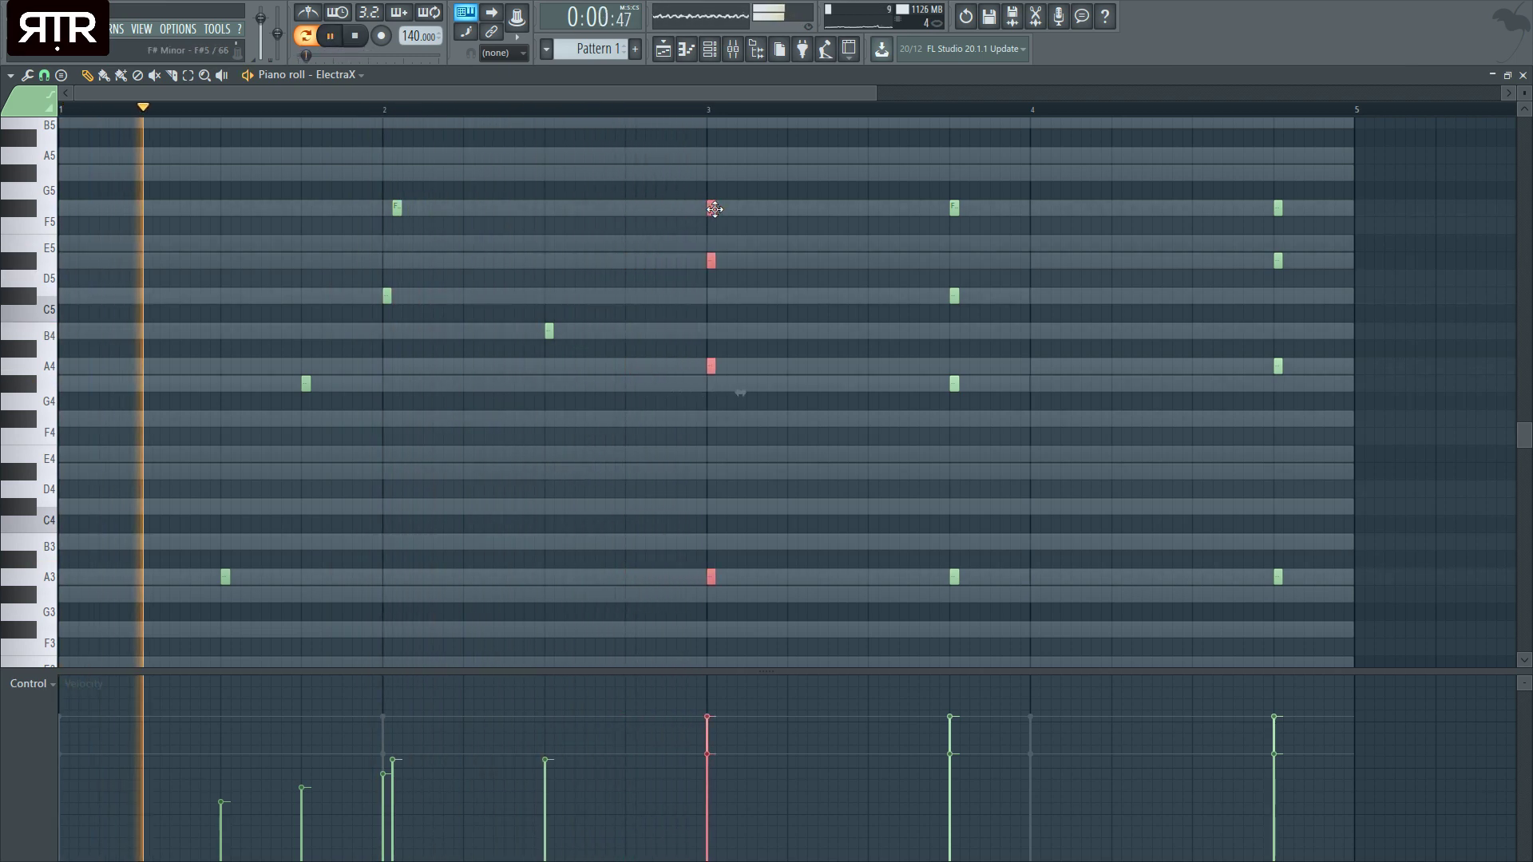
# - Delete all notes of the second and third chords and try an F#4 on beat 3 of bar 3
pyautogui.rightClick(711, 208)
pyautogui.rightClick(711, 260)
pyautogui.rightClick(712, 577)
pyautogui.rightClick(711, 367)
pyautogui.click(870, 418)
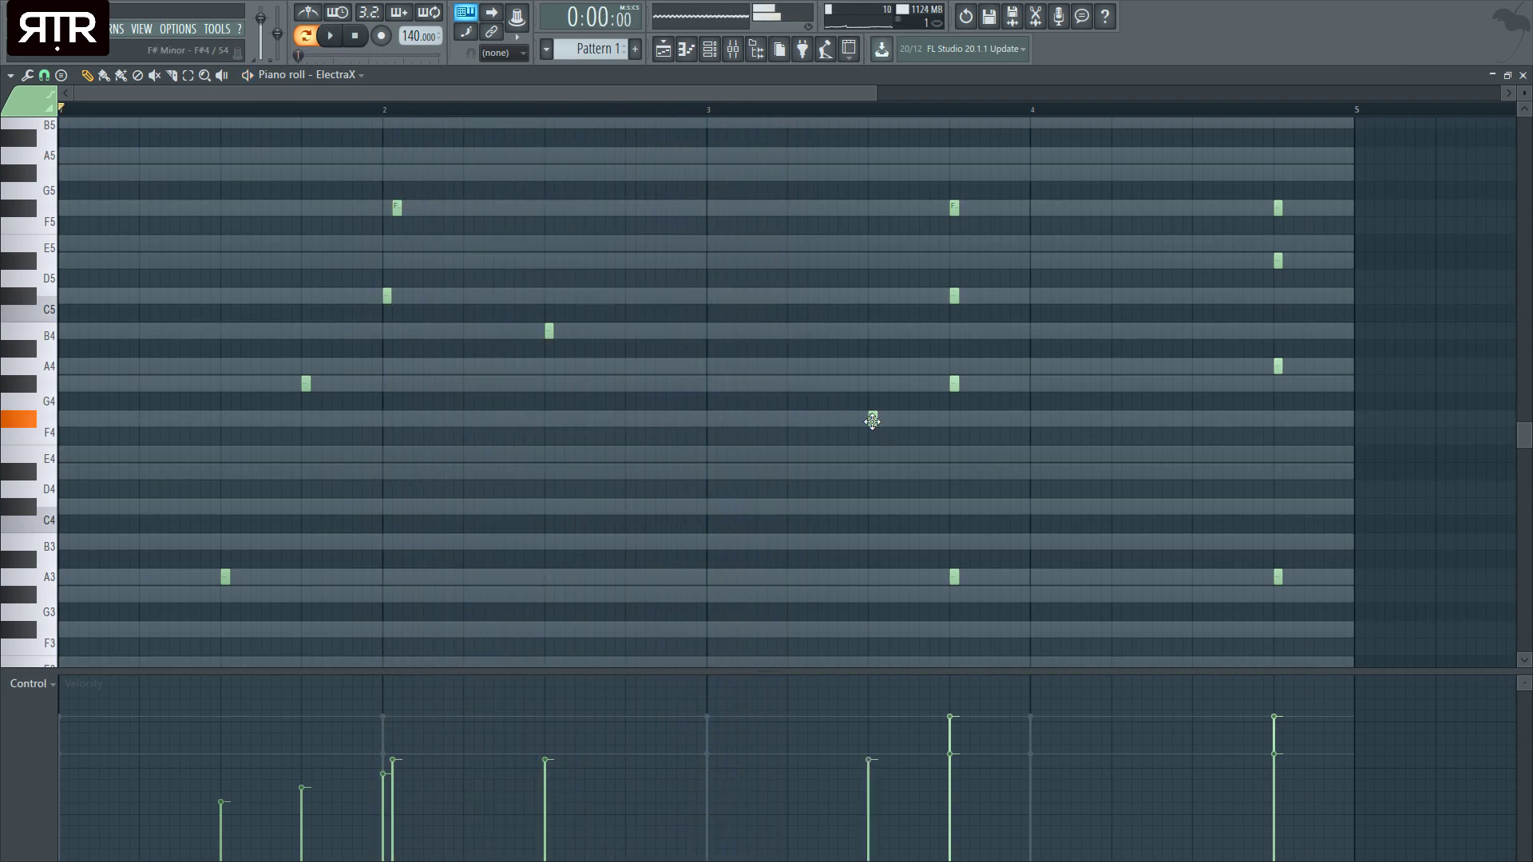
pyautogui.rightClick(954, 576)
pyautogui.rightClick(955, 383)
pyautogui.rightClick(954, 207)
pyautogui.rightClick(955, 295)
# - Place G#4 at the start of bar 3, remove the F#4, and add D#4 on beat 4 of bar 3
pyautogui.press('space')
pyautogui.click(715, 384)
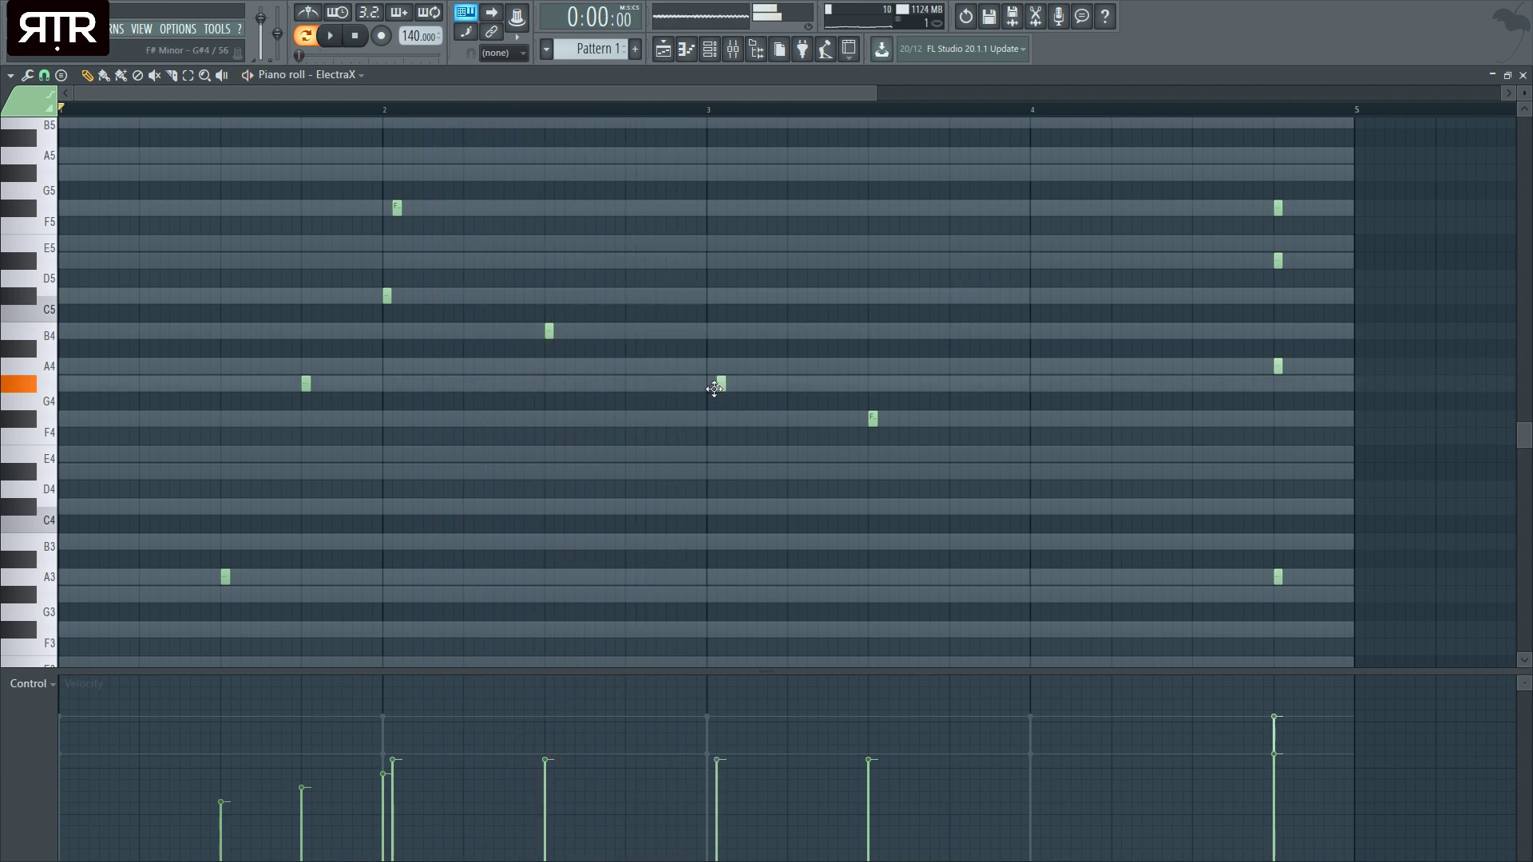
pyautogui.press('space')
pyautogui.rightClick(873, 419)
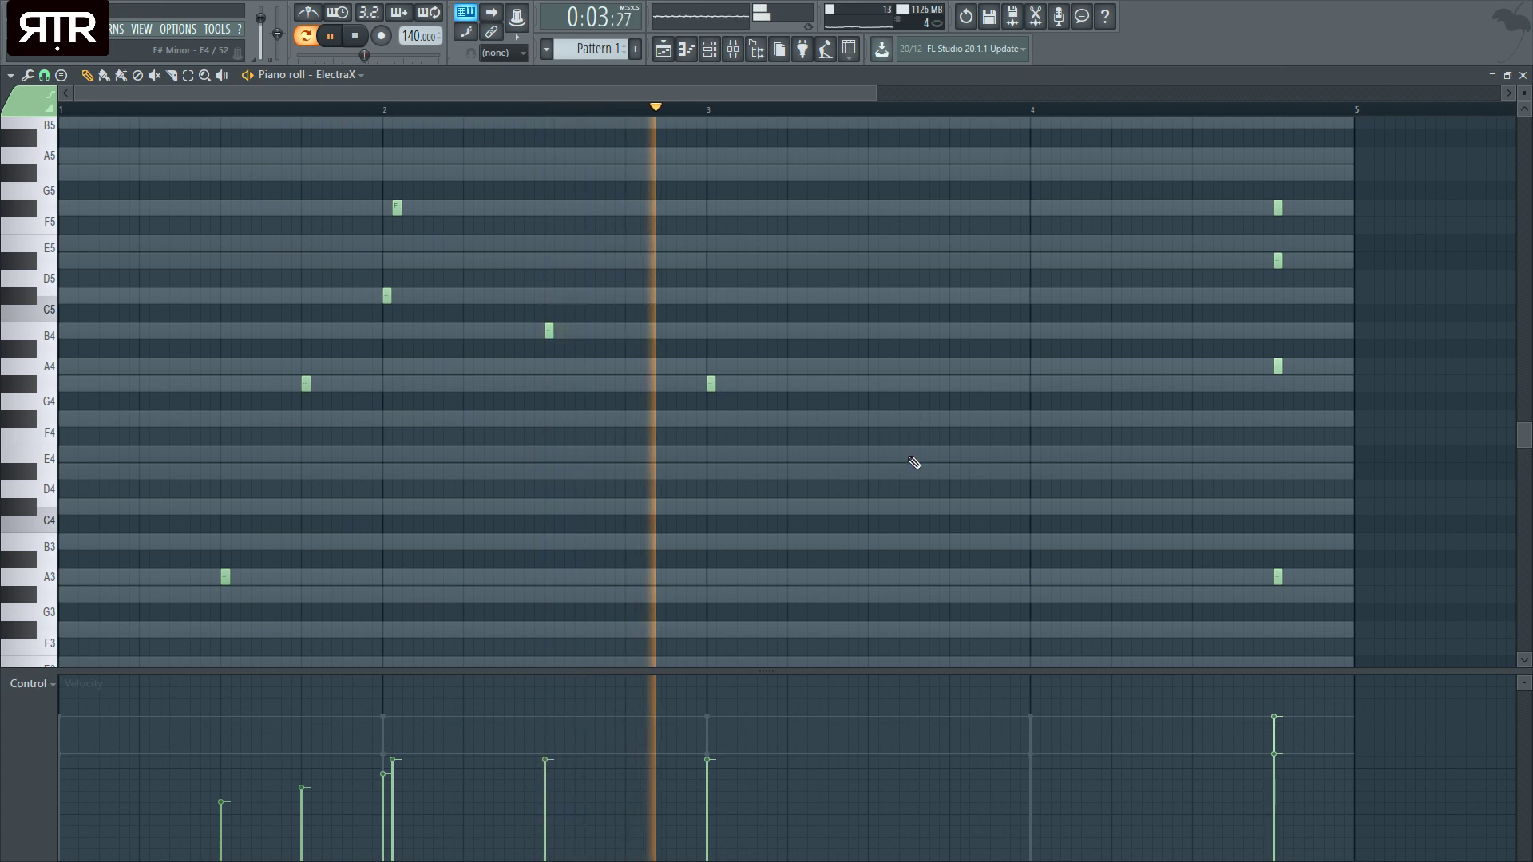
pyautogui.click(954, 471)
pyautogui.press('space')
# - Copy the G#4, C#5 and F#5 run from the end of bar 1 to beat 4 of bar 3 and listen
pyautogui.moveTo(305, 425); pyautogui.dragTo(444, 184)
pyautogui.moveTo(305, 389); pyautogui.dragTo(955, 380)
pyautogui.press('space')
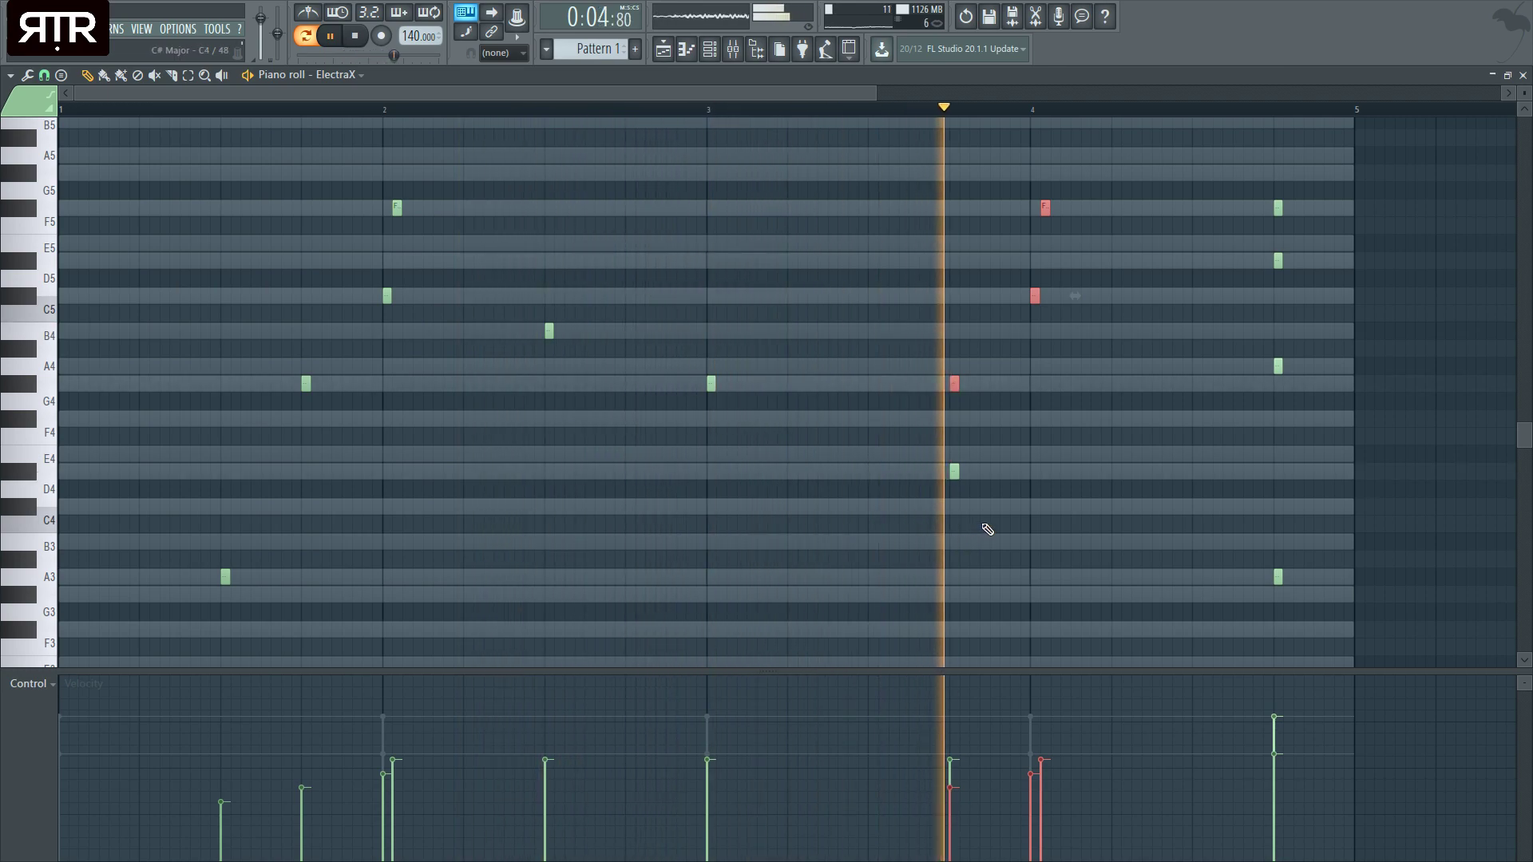
pyautogui.scroll(-2, 1129, 455)
pyautogui.press('space')
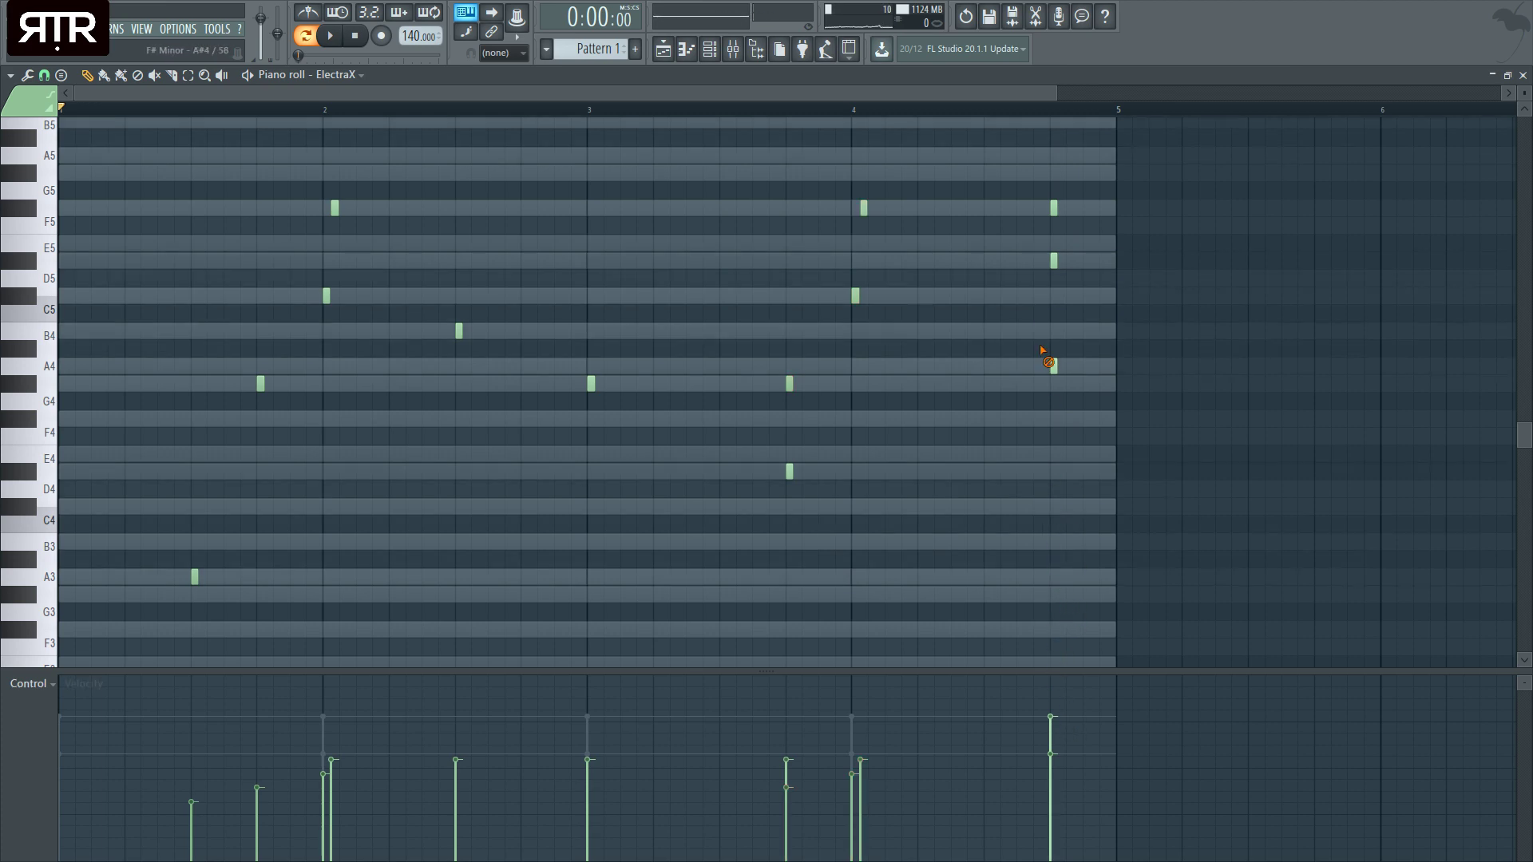
# - Delete the last chord and copy the D#4 and G#4 pair from bar 3 to beat 4 of bar 4
pyautogui.moveTo(929, 357); pyautogui.dragTo(892, 396)
pyautogui.moveTo(793, 513); pyautogui.dragTo(787, 327)
pyautogui.press('space')
pyautogui.moveTo(789, 386); pyautogui.dragTo(1050, 376)
pyautogui.click(531, 555)
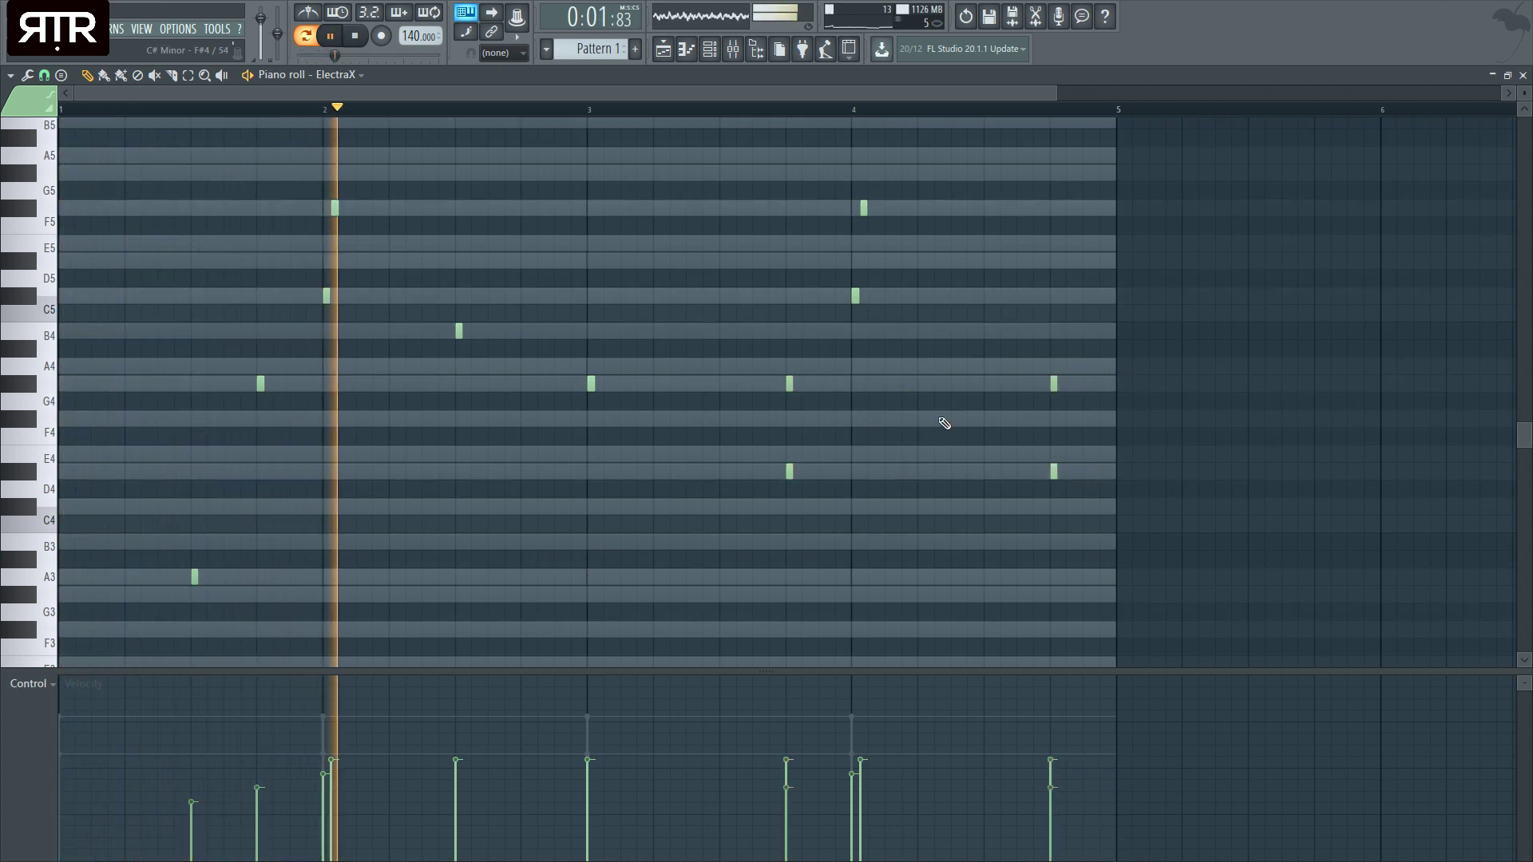
pyautogui.hotkey('ctrl', 'a')
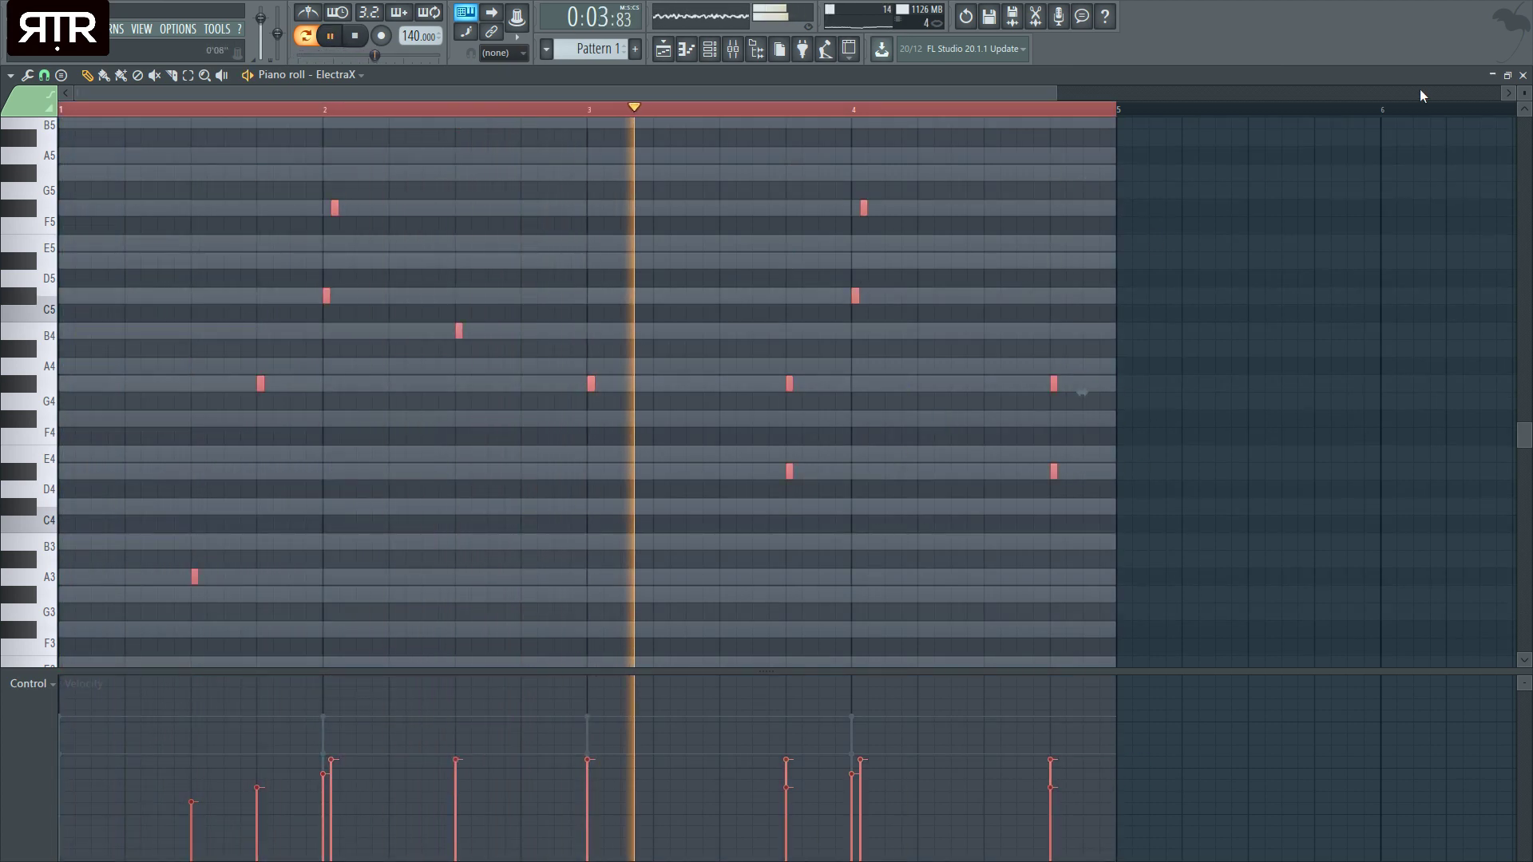
pyautogui.click(1522, 75)
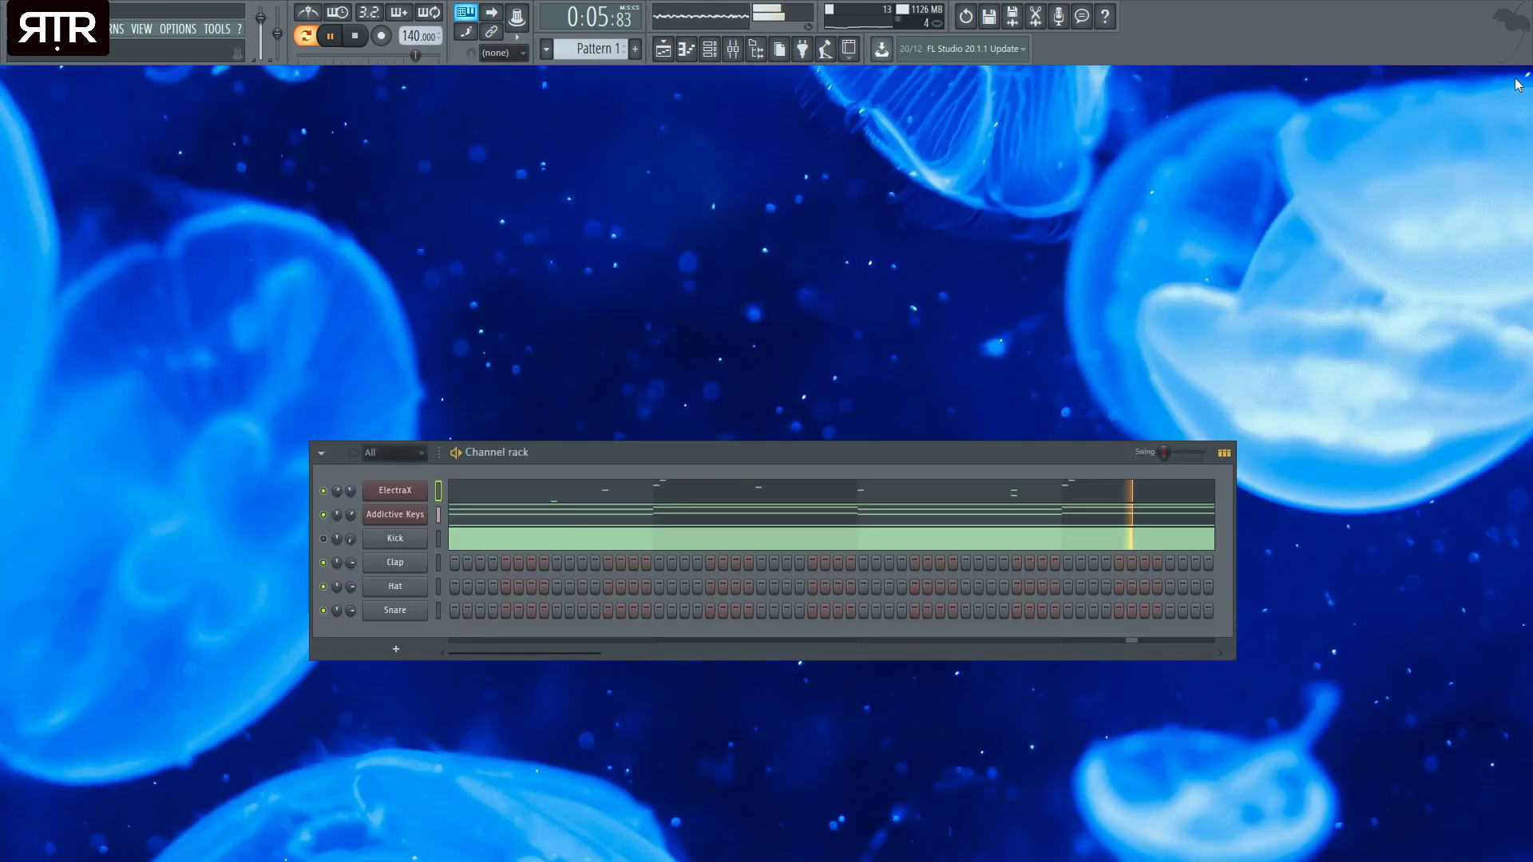
# - Move the last two notes of bar 4 up an octave to beat 3, with G#5 half a step after D#5
pyautogui.click(512, 495)
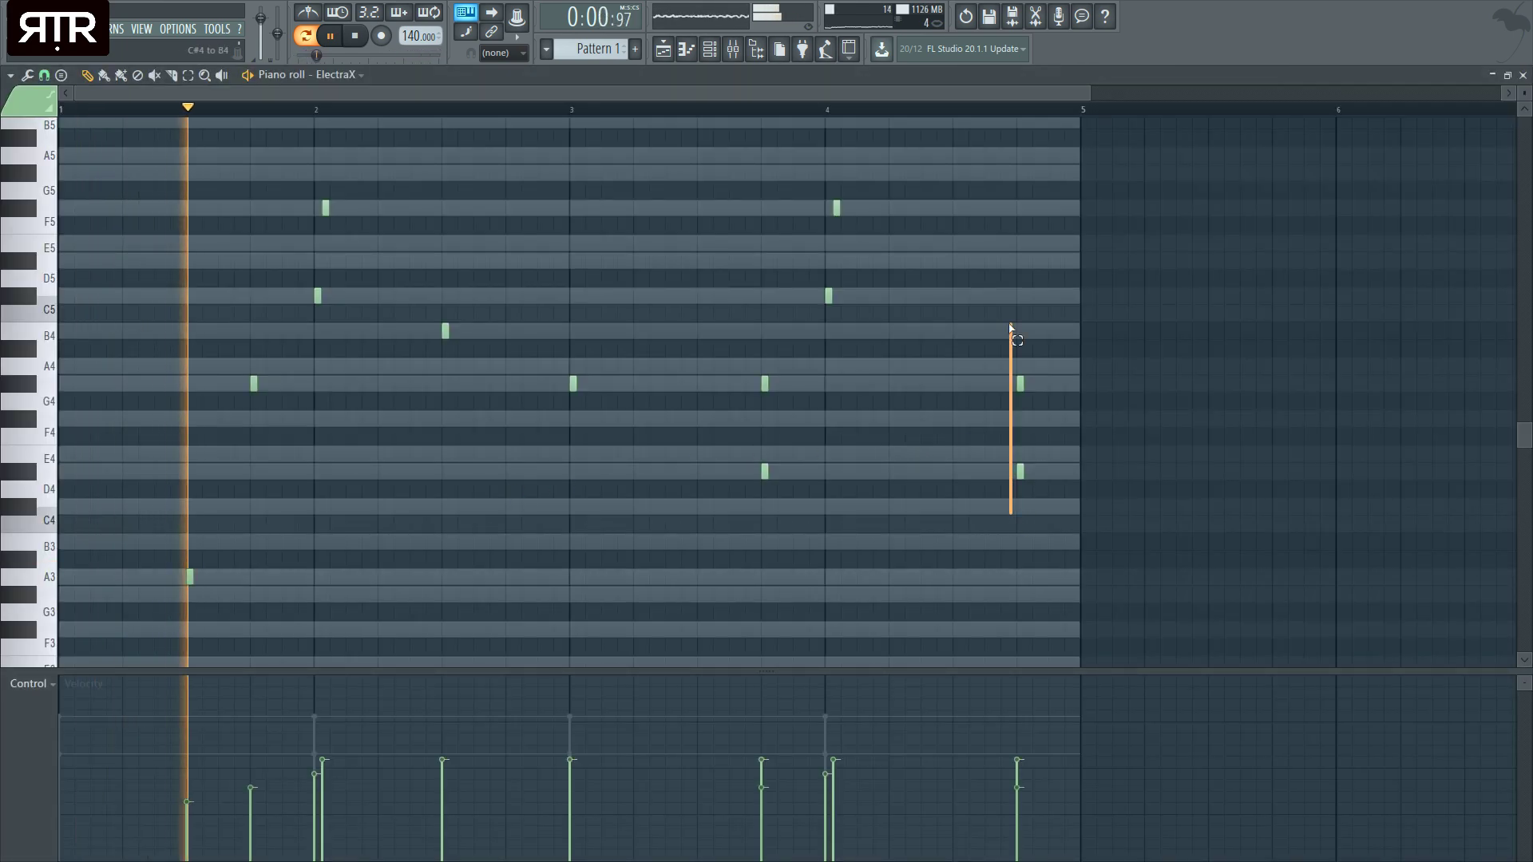
pyautogui.moveTo(1047, 308); pyautogui.dragTo(1017, 583)
pyautogui.hotkey('ctrl', 'Up')
pyautogui.hotkey('ctrl', 'd')
pyautogui.moveTo(1014, 387); pyautogui.dragTo(960, 163)
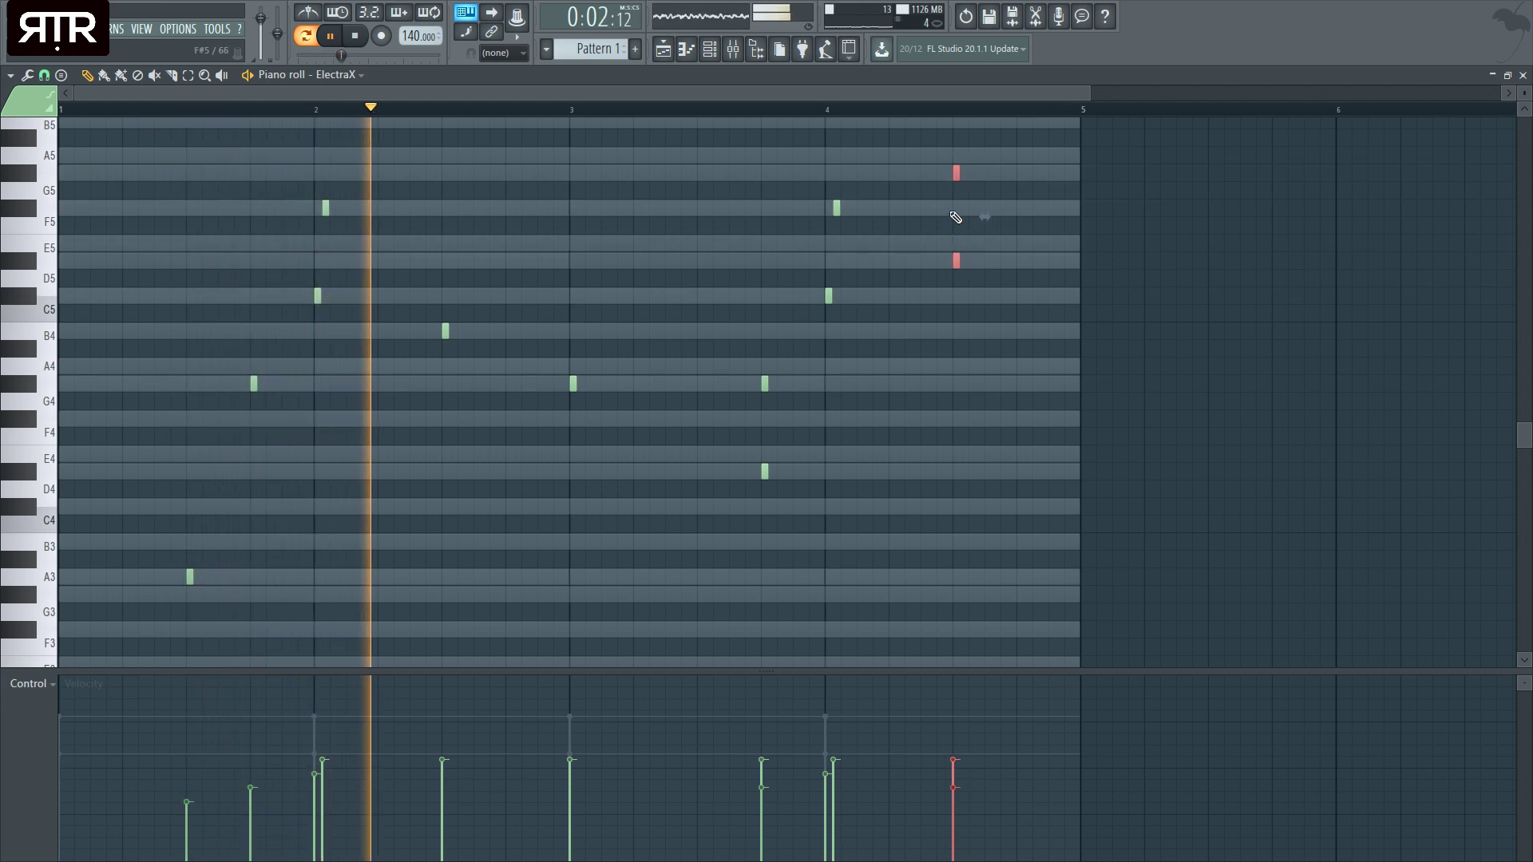
pyautogui.hotkey('ctrl', 'd')
pyautogui.scroll(3, 962, 219)
pyautogui.scroll(-3, 1054, 359)
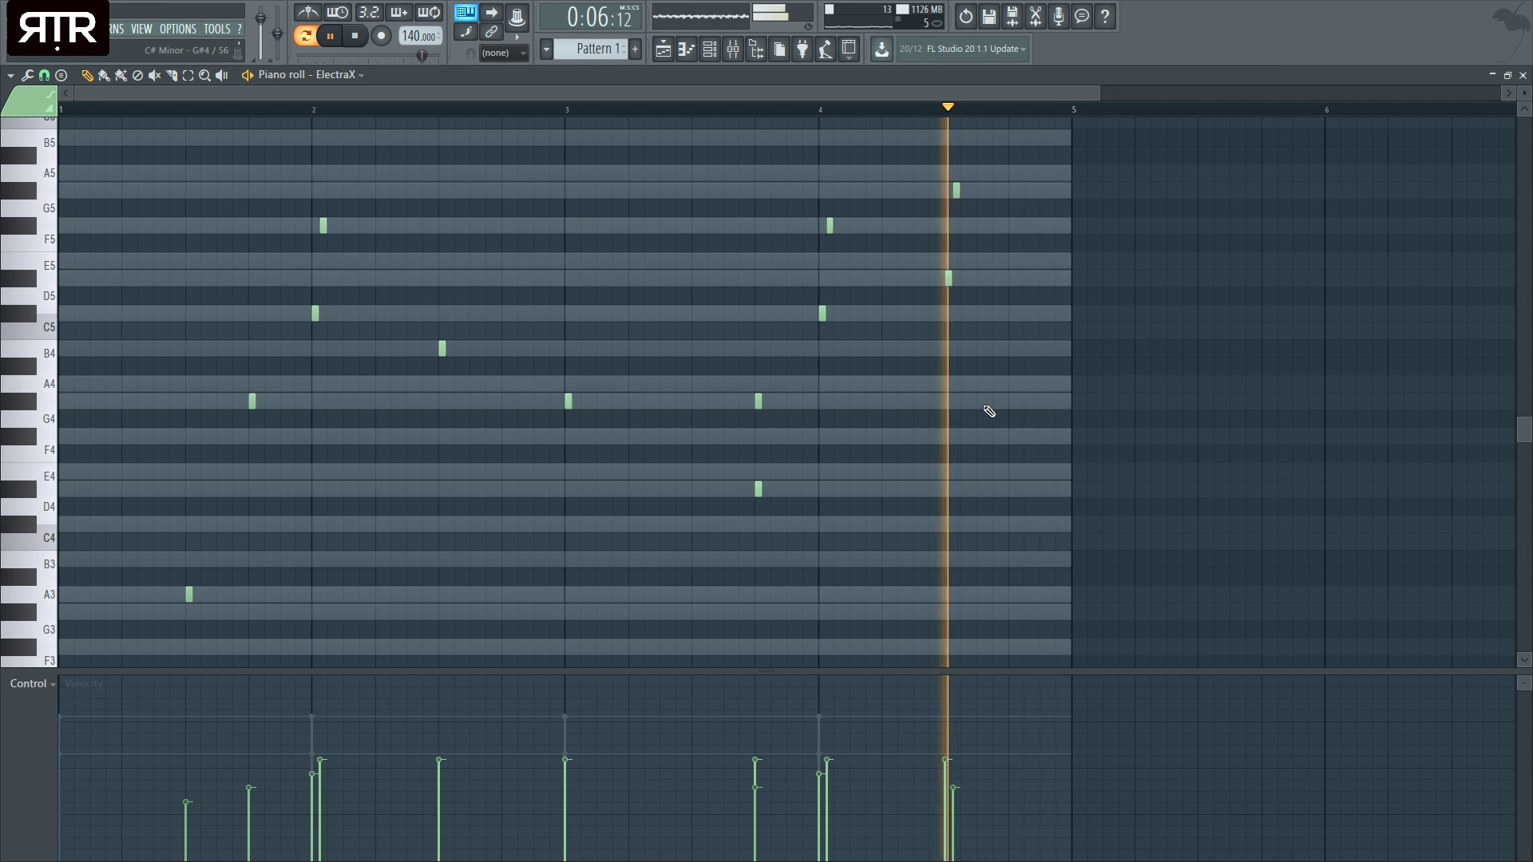
# - Add a closing B4 two steps after beat 4 of bar 4 and close the piano roll
pyautogui.click(1013, 349)
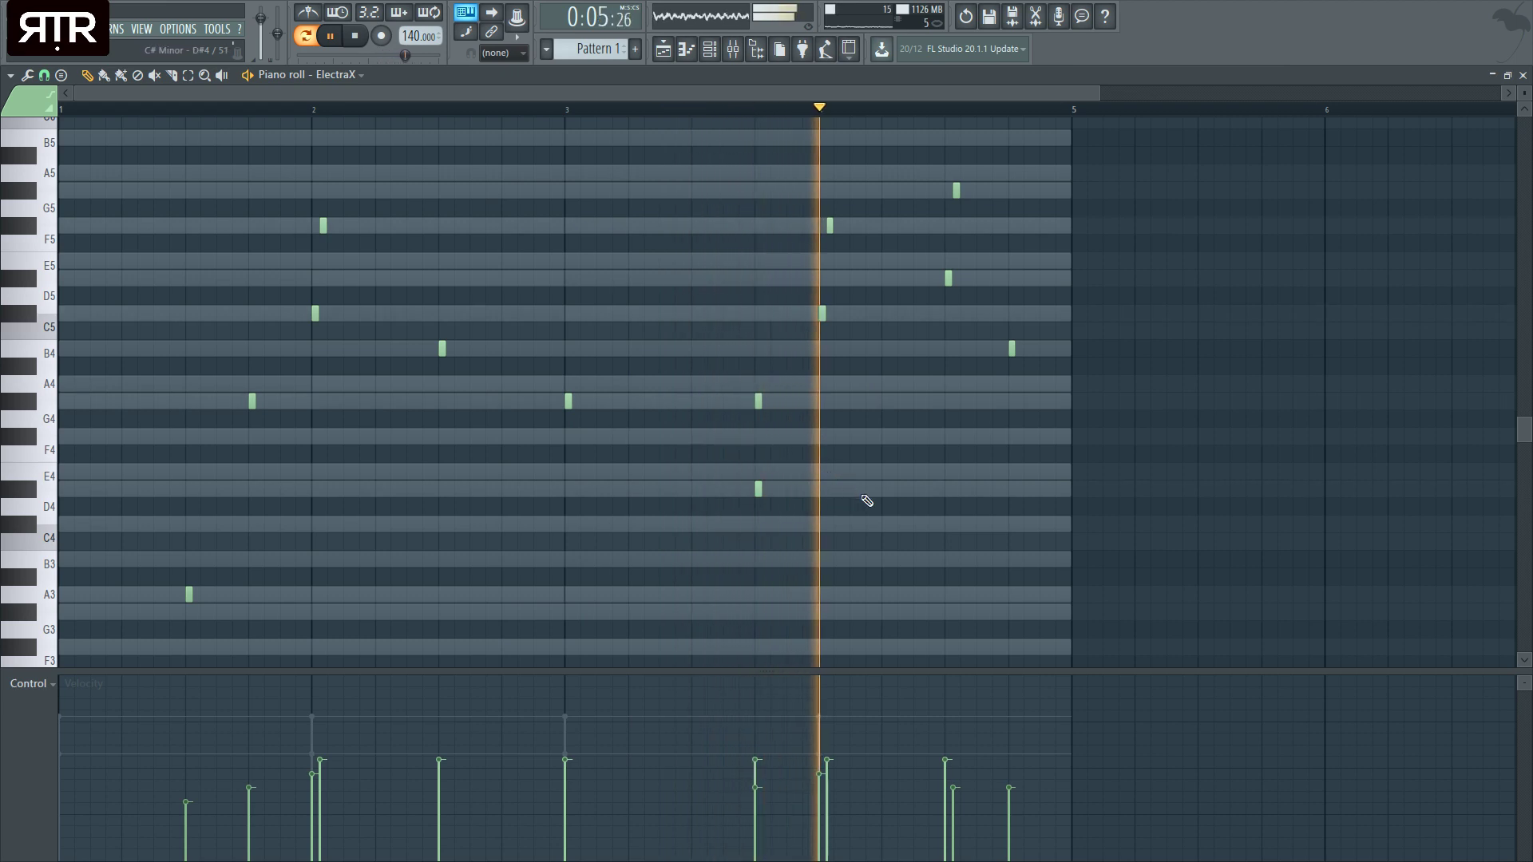
pyautogui.moveTo(1011, 349); pyautogui.dragTo(1043, 349)
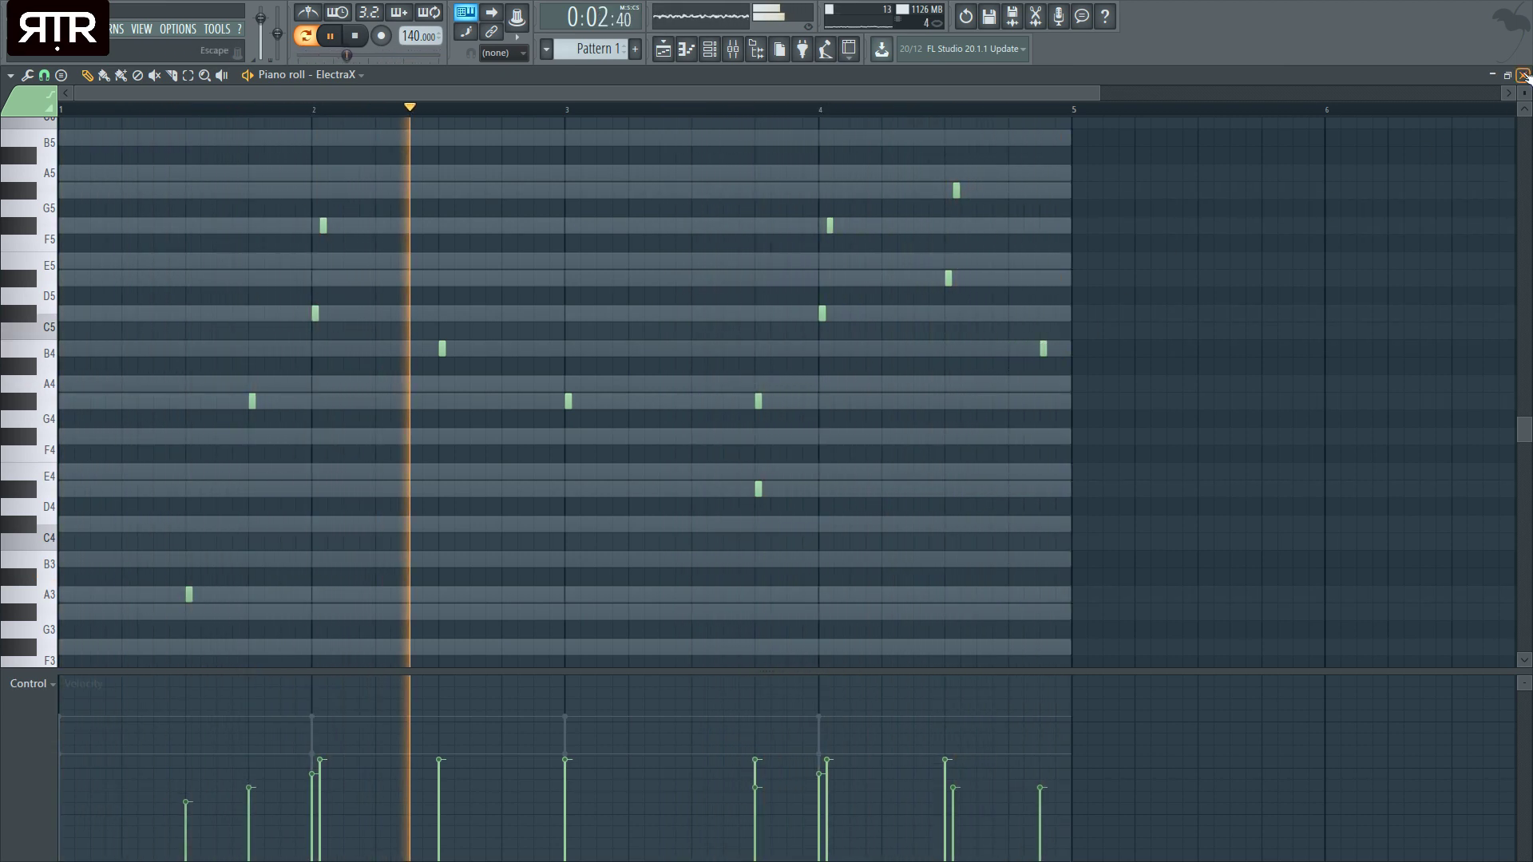
pyautogui.press('F7')
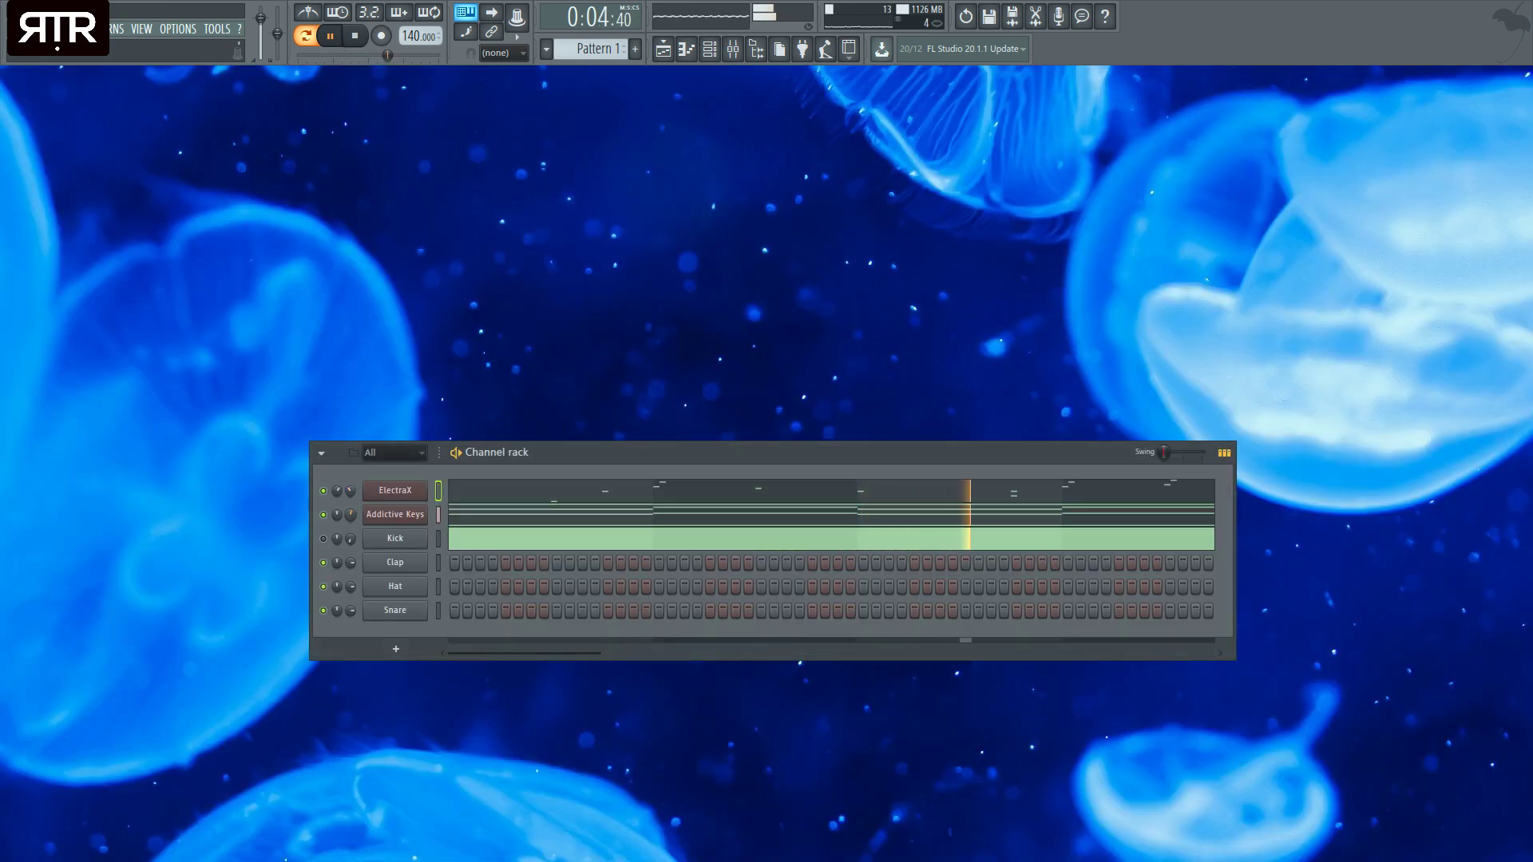
# - Review the Addictive Keys chords and the ElectraX melody in their piano rolls during playback
pyautogui.click(479, 523)
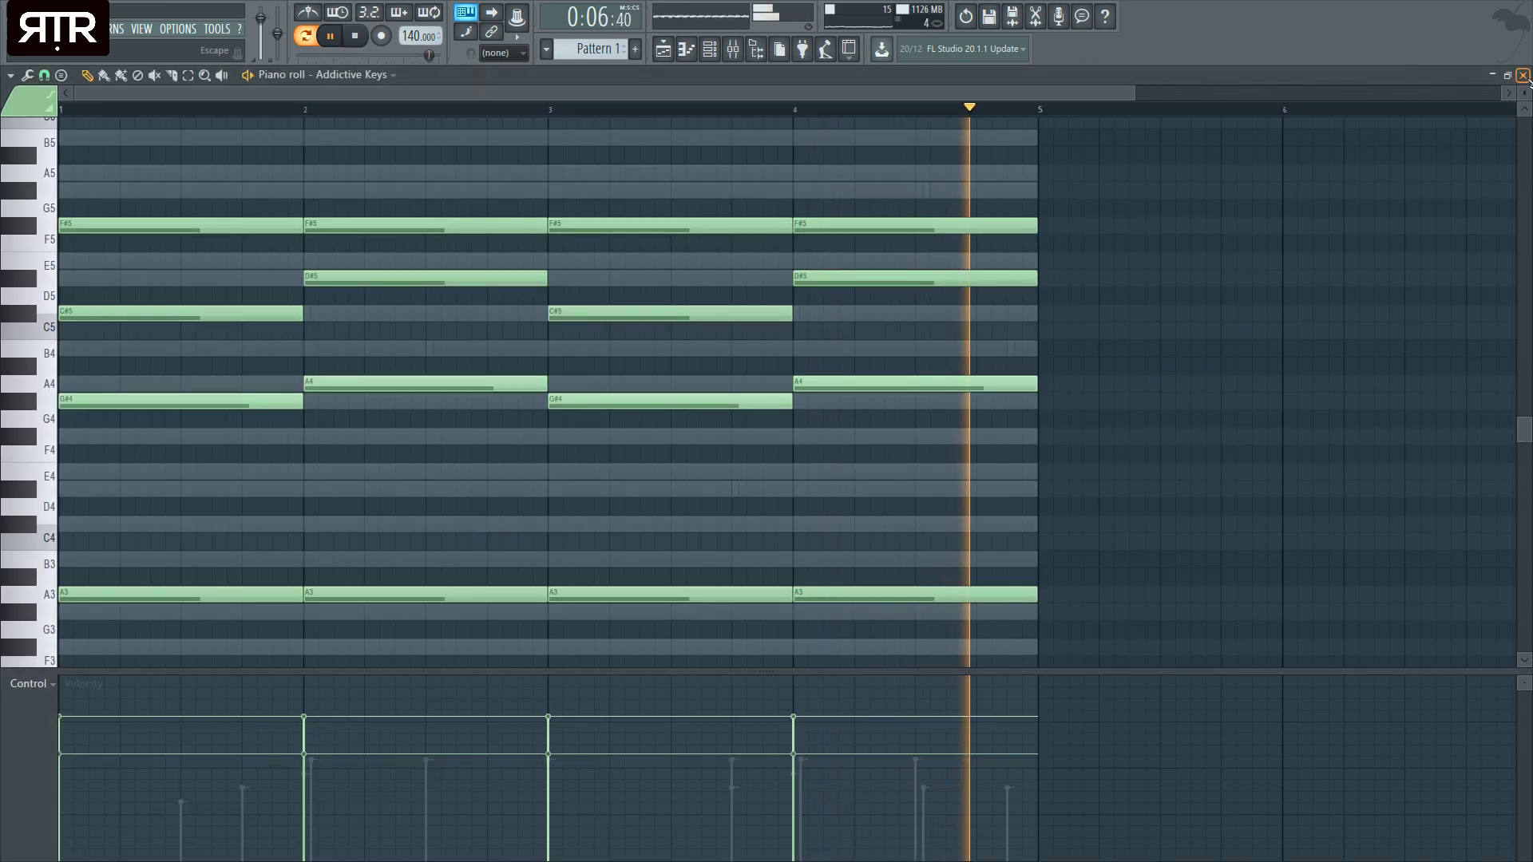
pyautogui.press('F7')
pyautogui.click(779, 495)
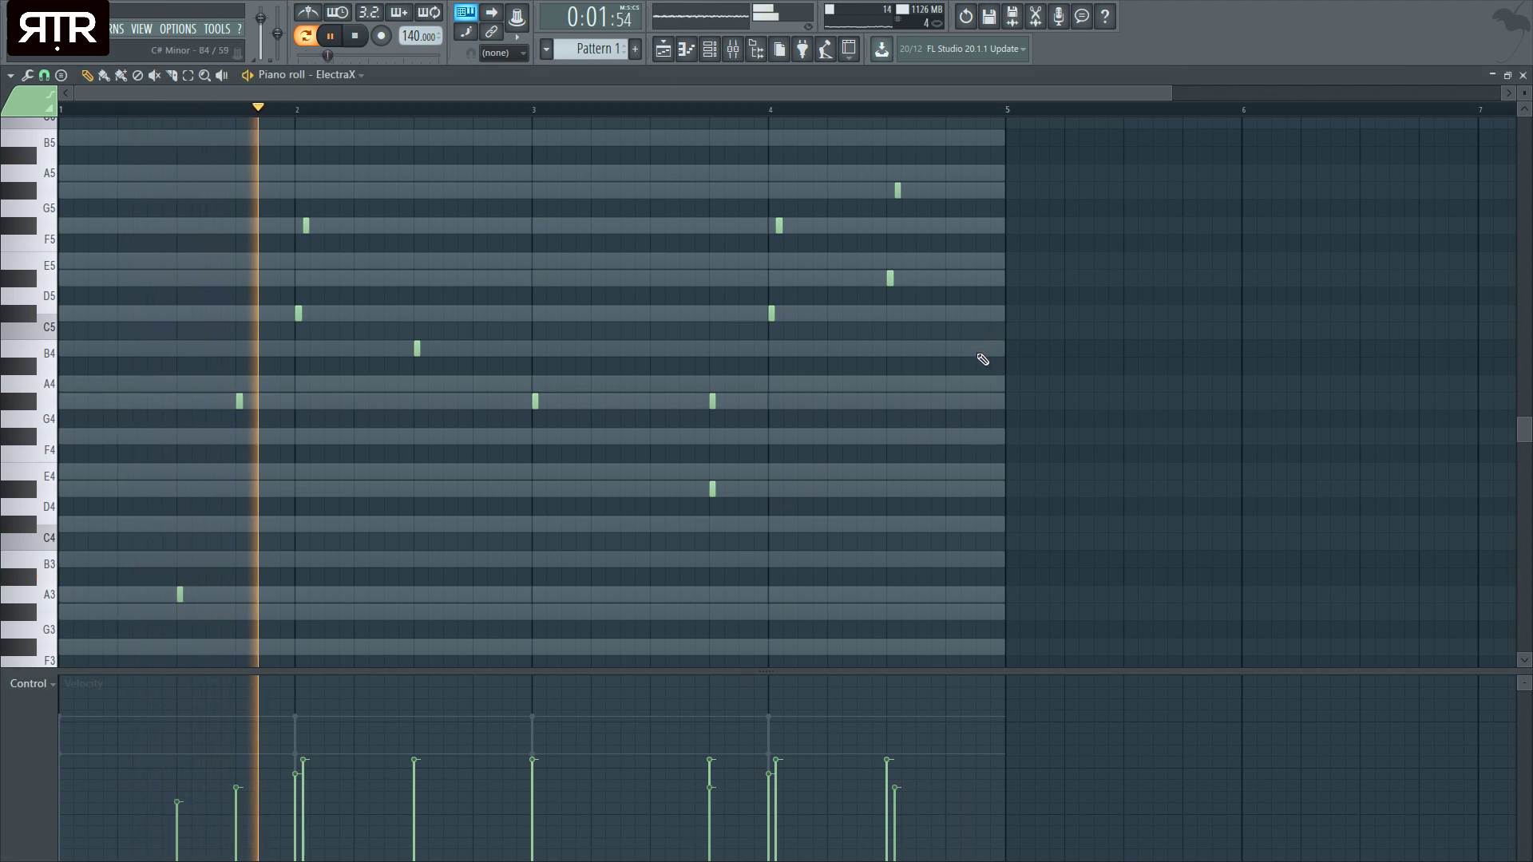
pyautogui.click(1524, 79)
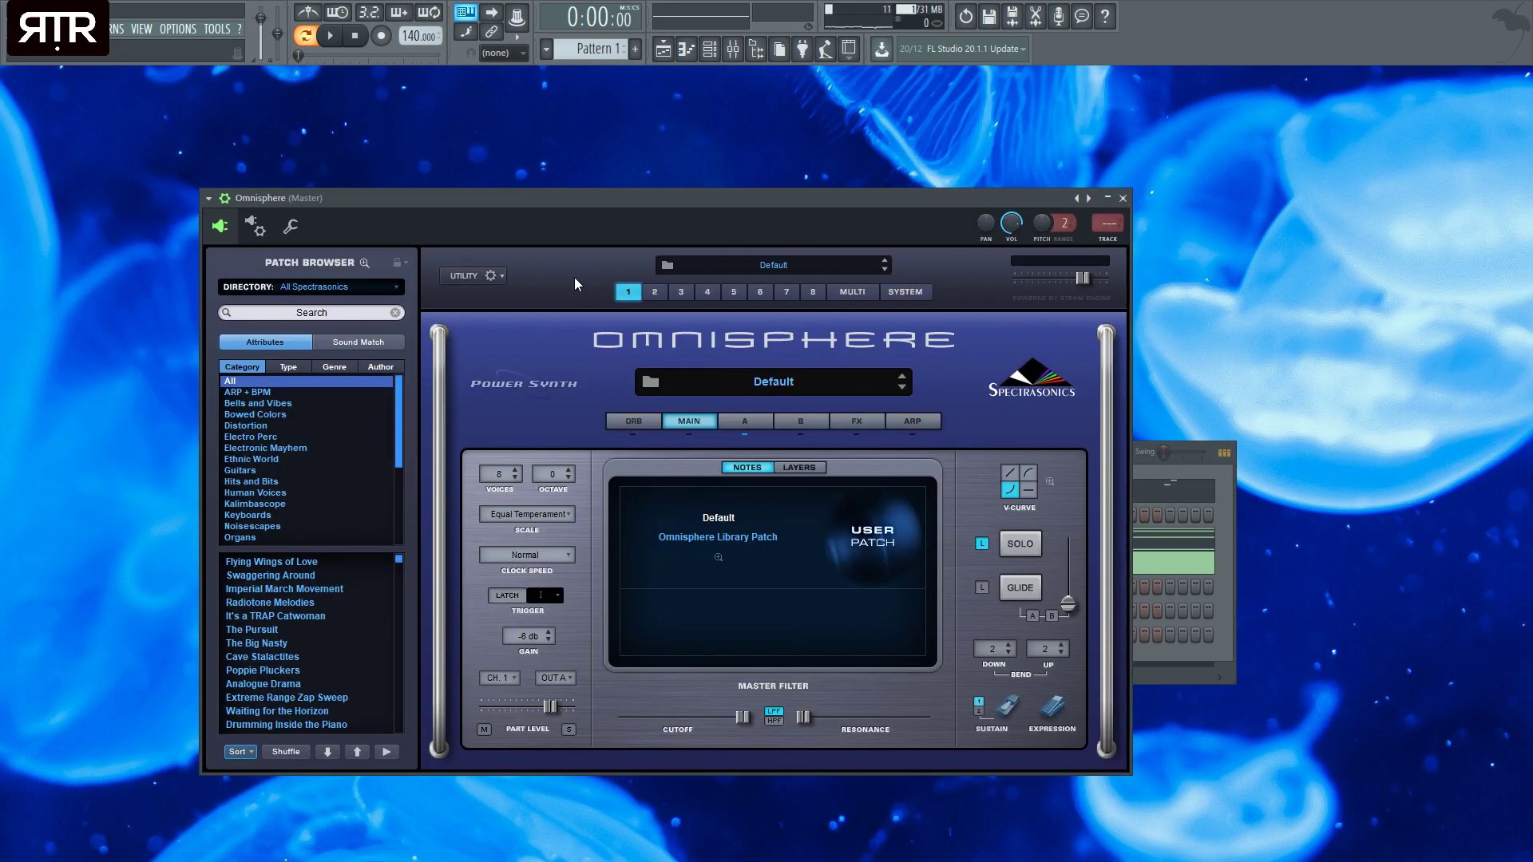
# - Search the Omnisphere patch browser for "chrys" and load the Chrysanthemum Pins patch
pyautogui.moveTo(565, 204); pyautogui.dragTo(980, 194)
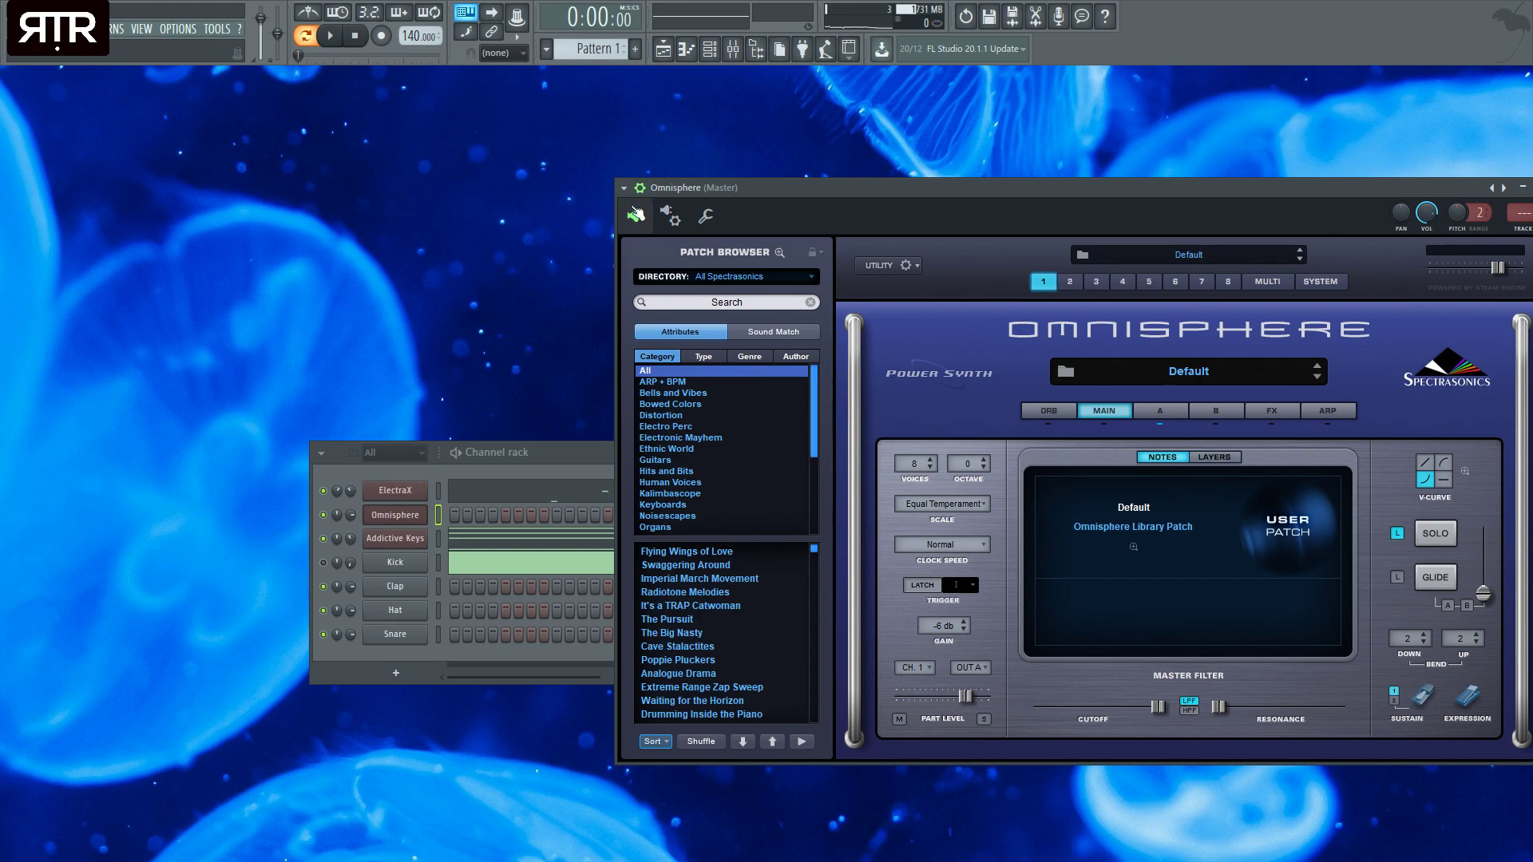
pyautogui.click(718, 303)
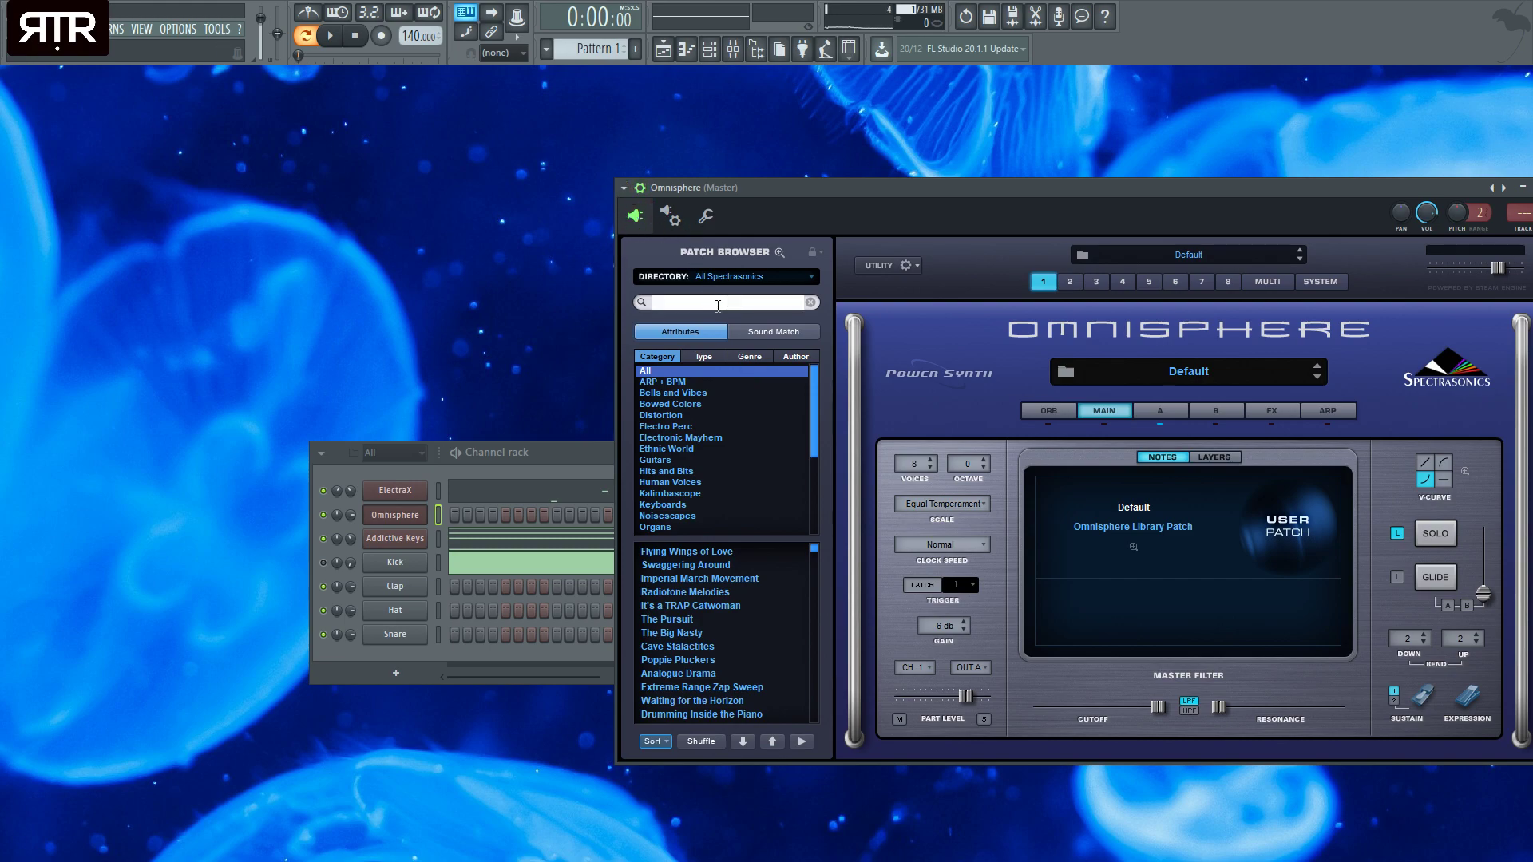
pyautogui.press('Return')
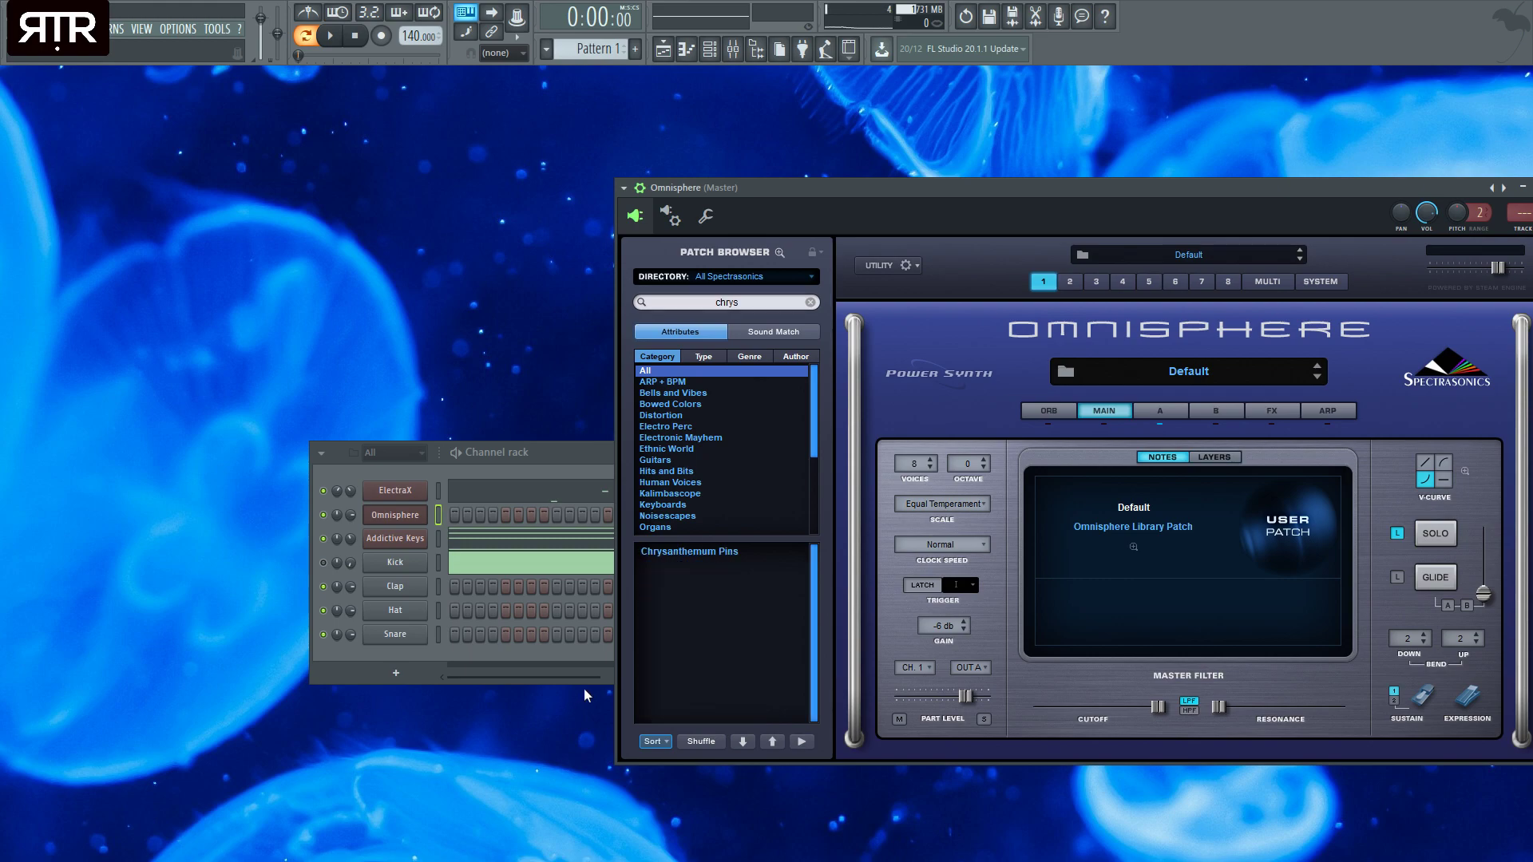
pyautogui.click(701, 552)
# - Copy the Addictive Keys chord pattern into the Omnisphere channel and close the Omnisphere window
pyautogui.click(437, 540)
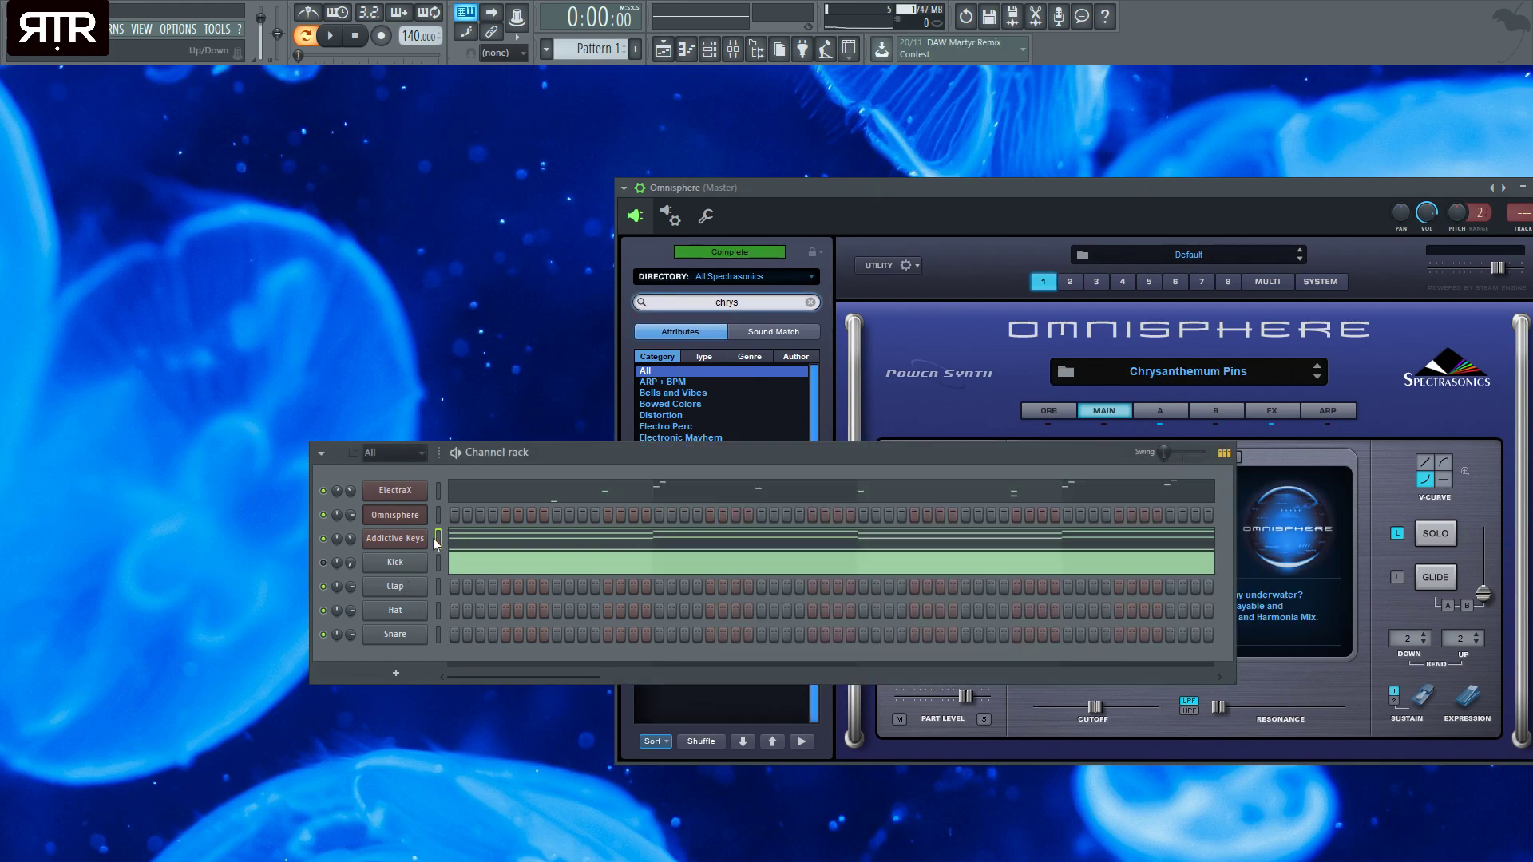
pyautogui.hotkey('ctrl', 'v')
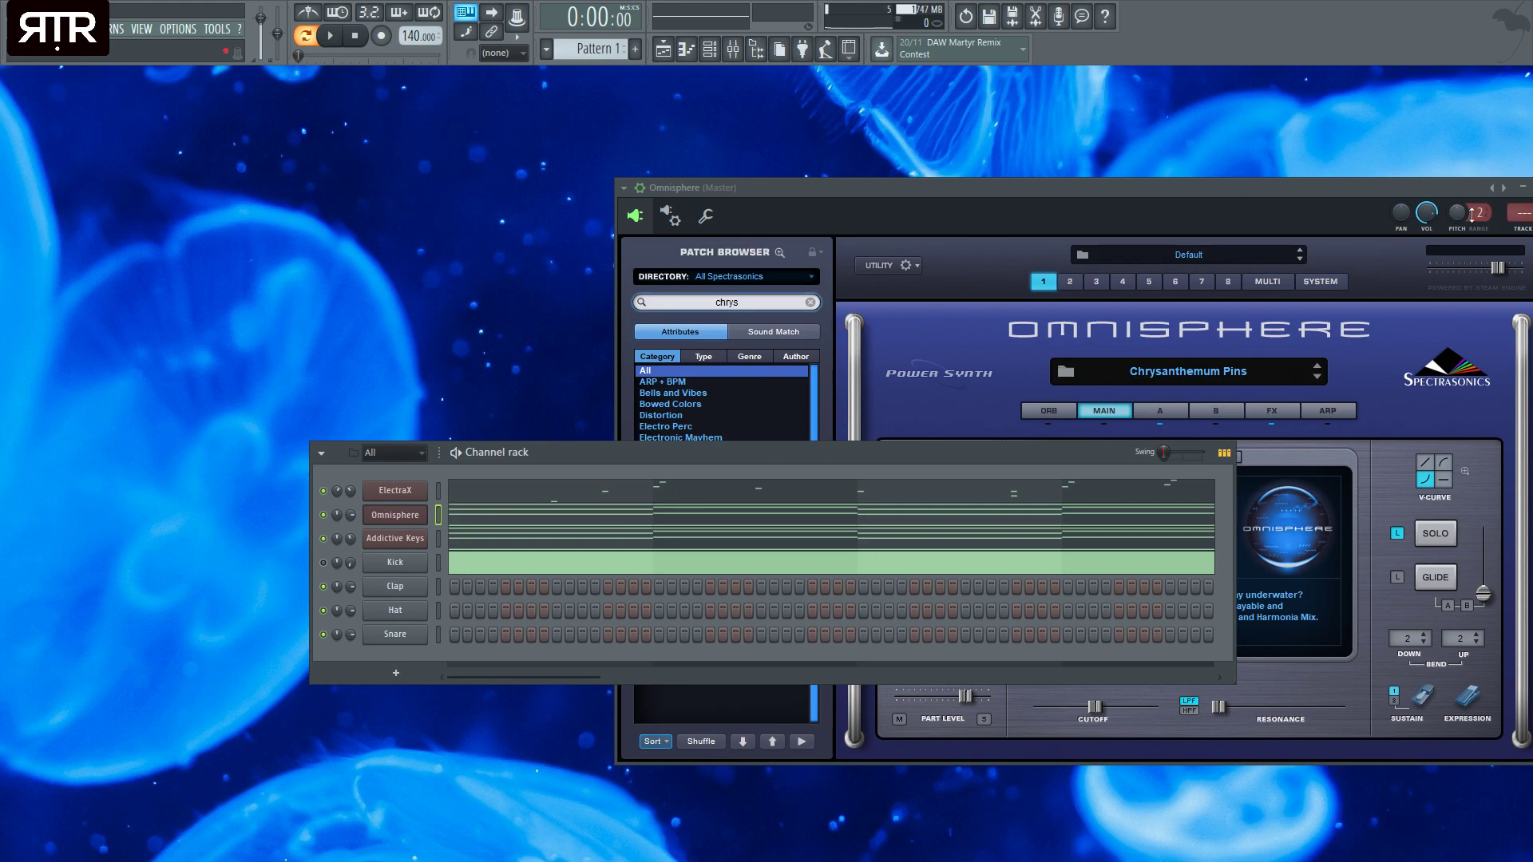
pyautogui.moveTo(1447, 190); pyautogui.dragTo(1021, 401)
pyautogui.click(1114, 398)
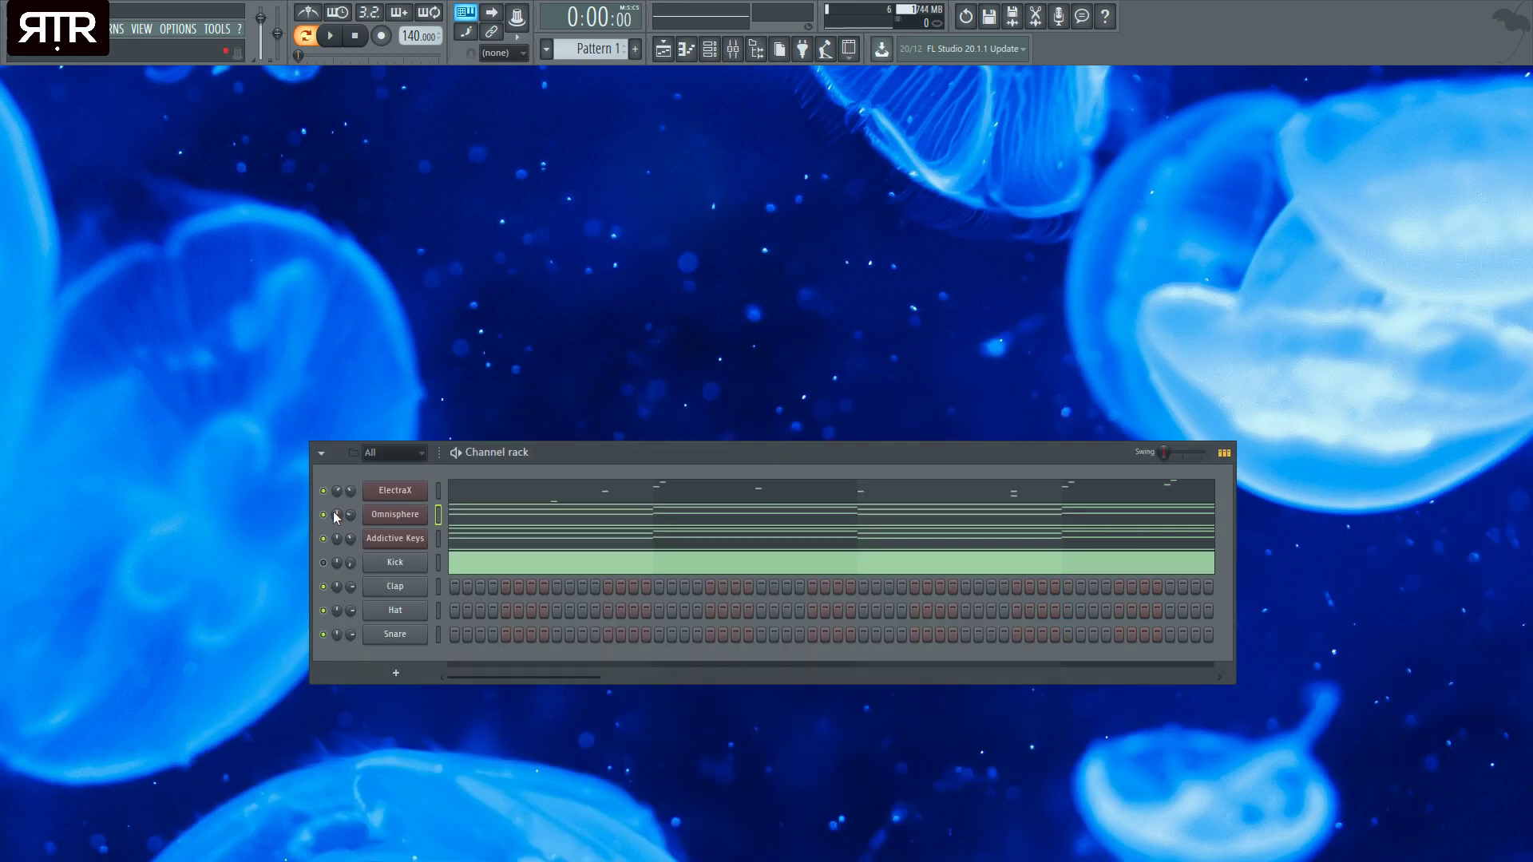
# - Listen to Omnisphere soloed, bring Addictive Keys back in and turn the Addictive Keys volume down slightly
pyautogui.press('space')
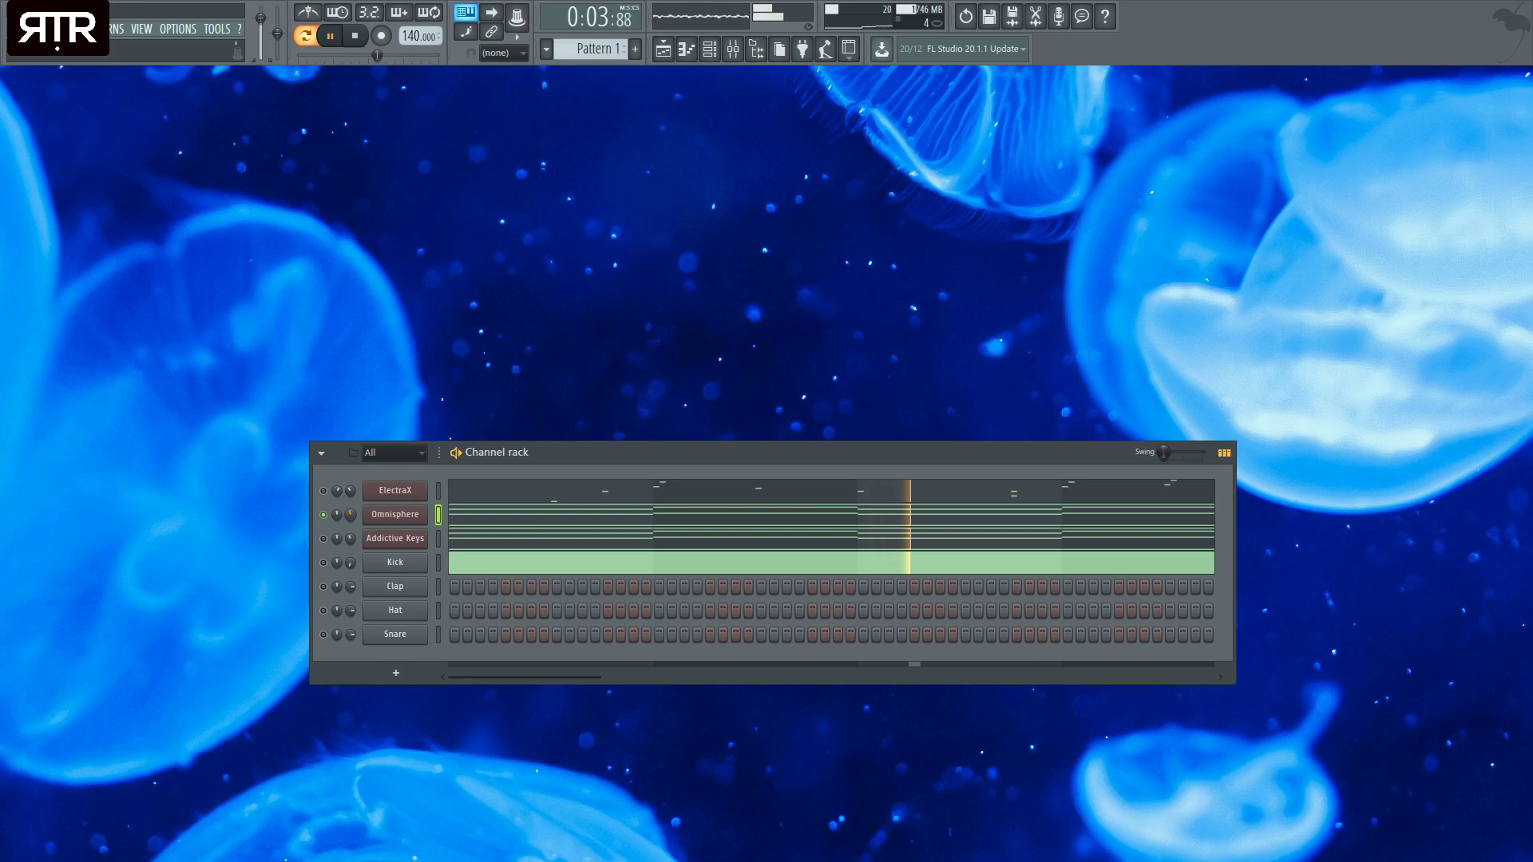
pyautogui.click(324, 539)
pyautogui.moveTo(350, 541); pyautogui.dragTo(350, 547)
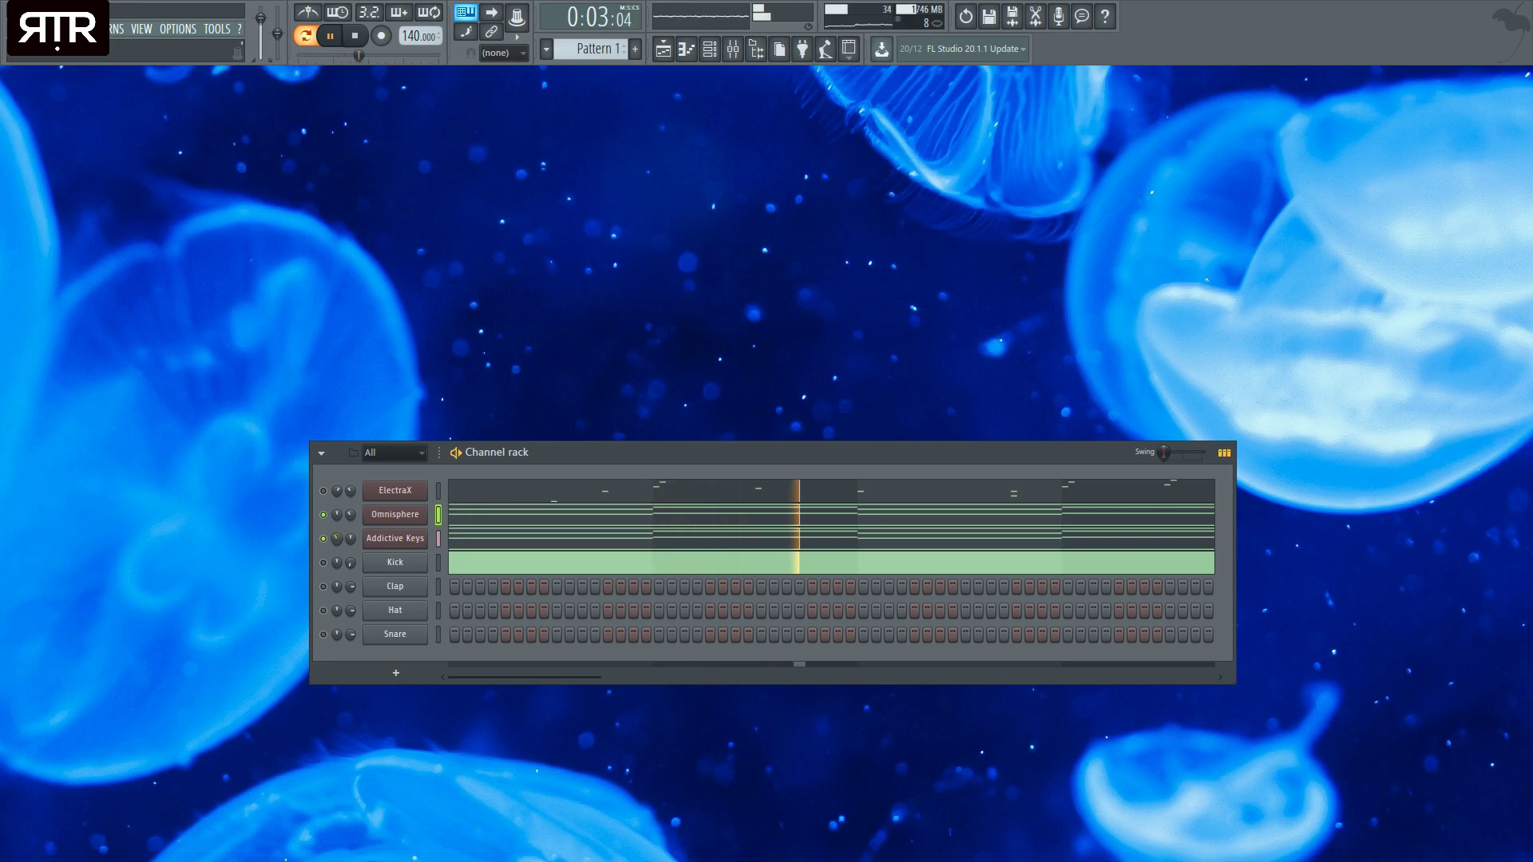
pyautogui.press('space')
# - Lower the velocities of all Omnisphere chord notes in the piano roll and play the pattern
pyautogui.click(475, 520)
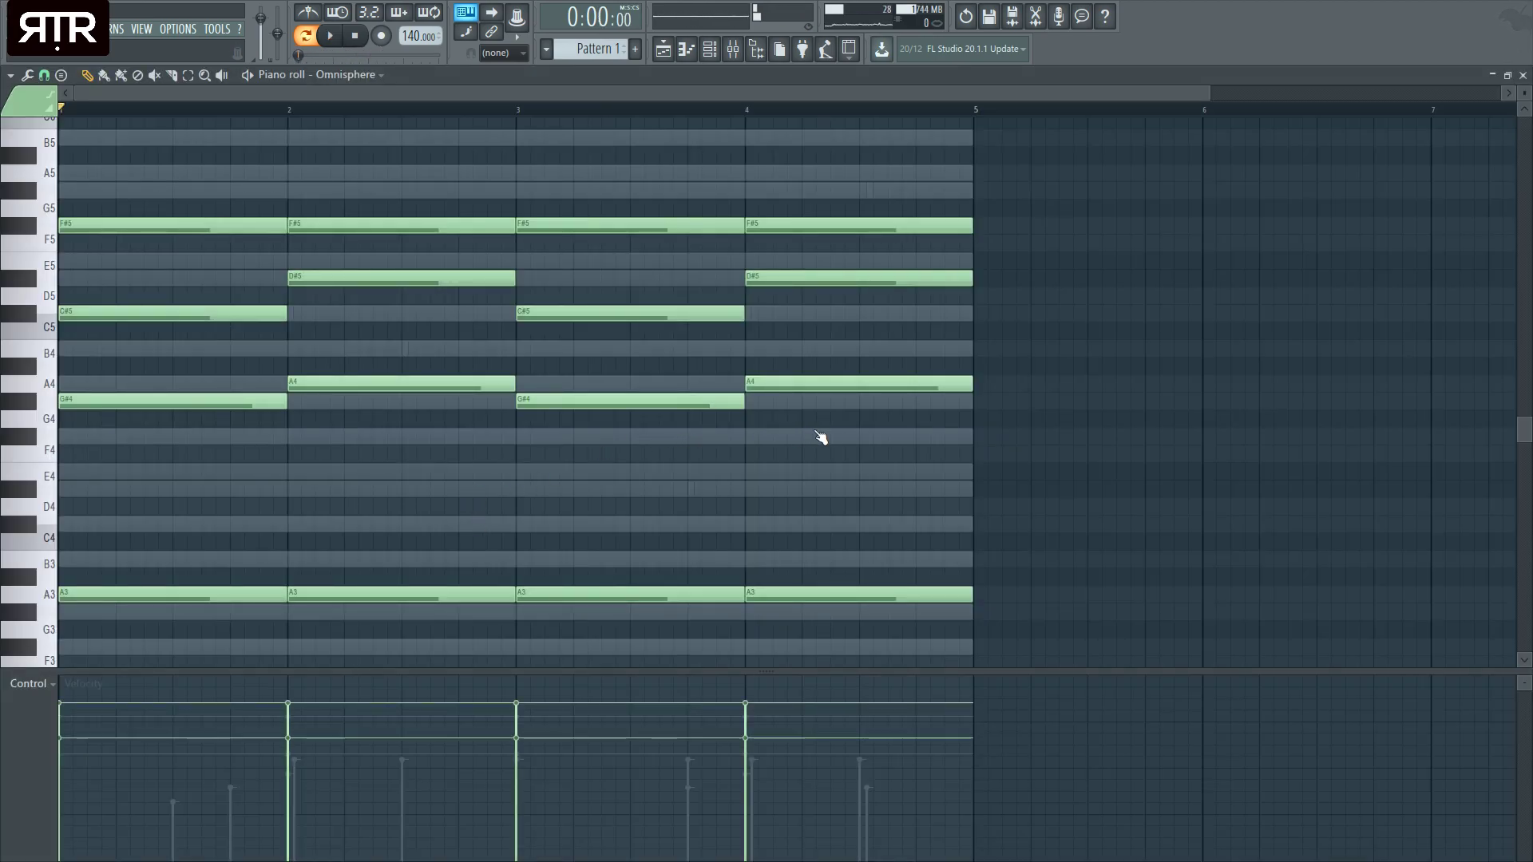
pyautogui.moveTo(828, 432); pyautogui.dragTo(828, 489)
pyautogui.press('space')
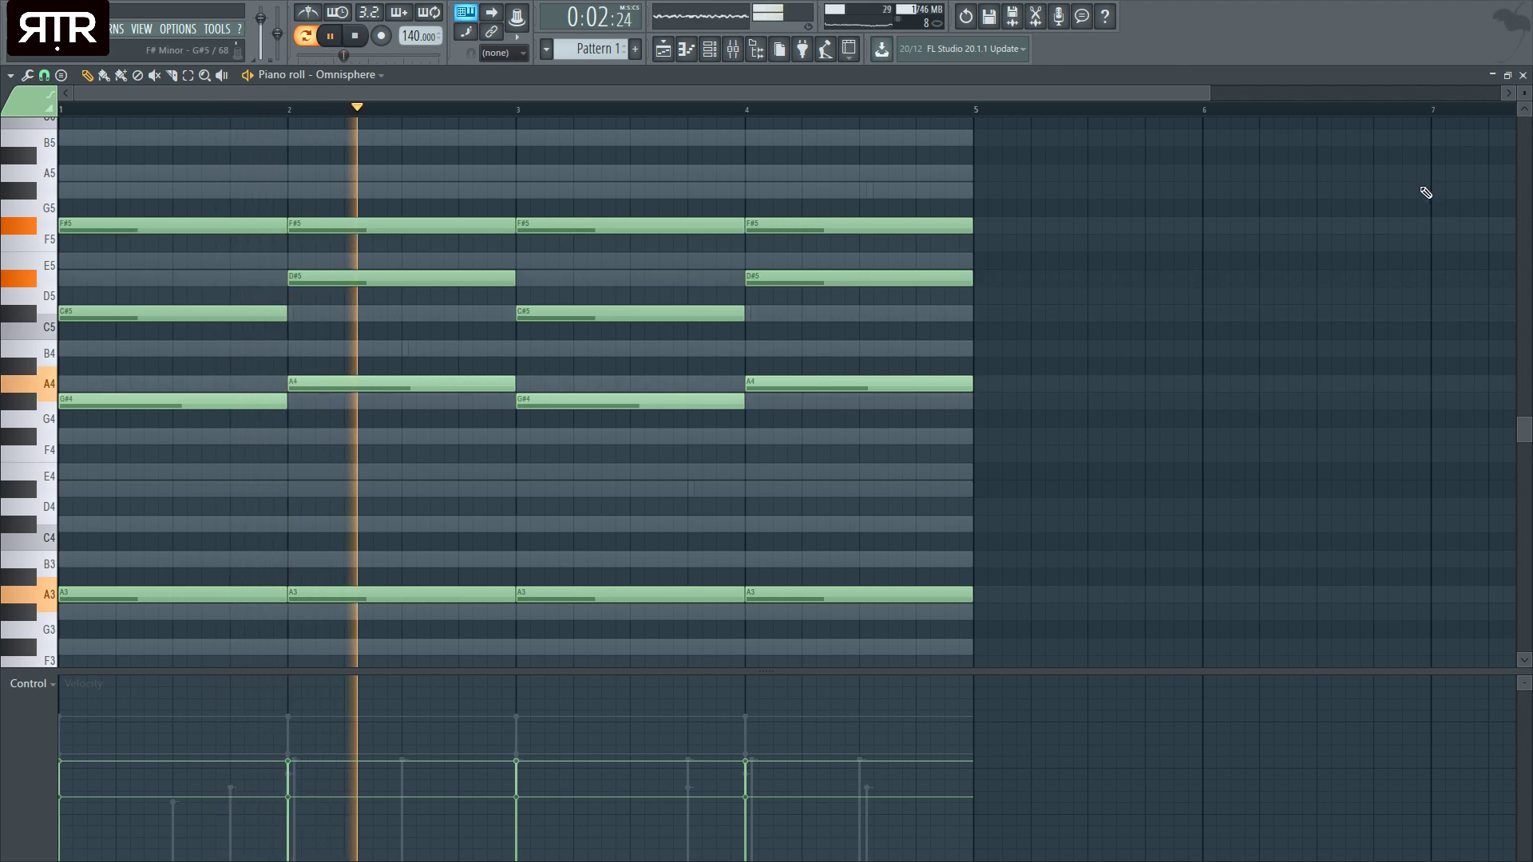
# - Try all Omnisphere chords one octave higher during playback and restore their original pitch
pyautogui.hotkey('ctrl', 'a')
pyautogui.hotkey('ctrl', 'Up')
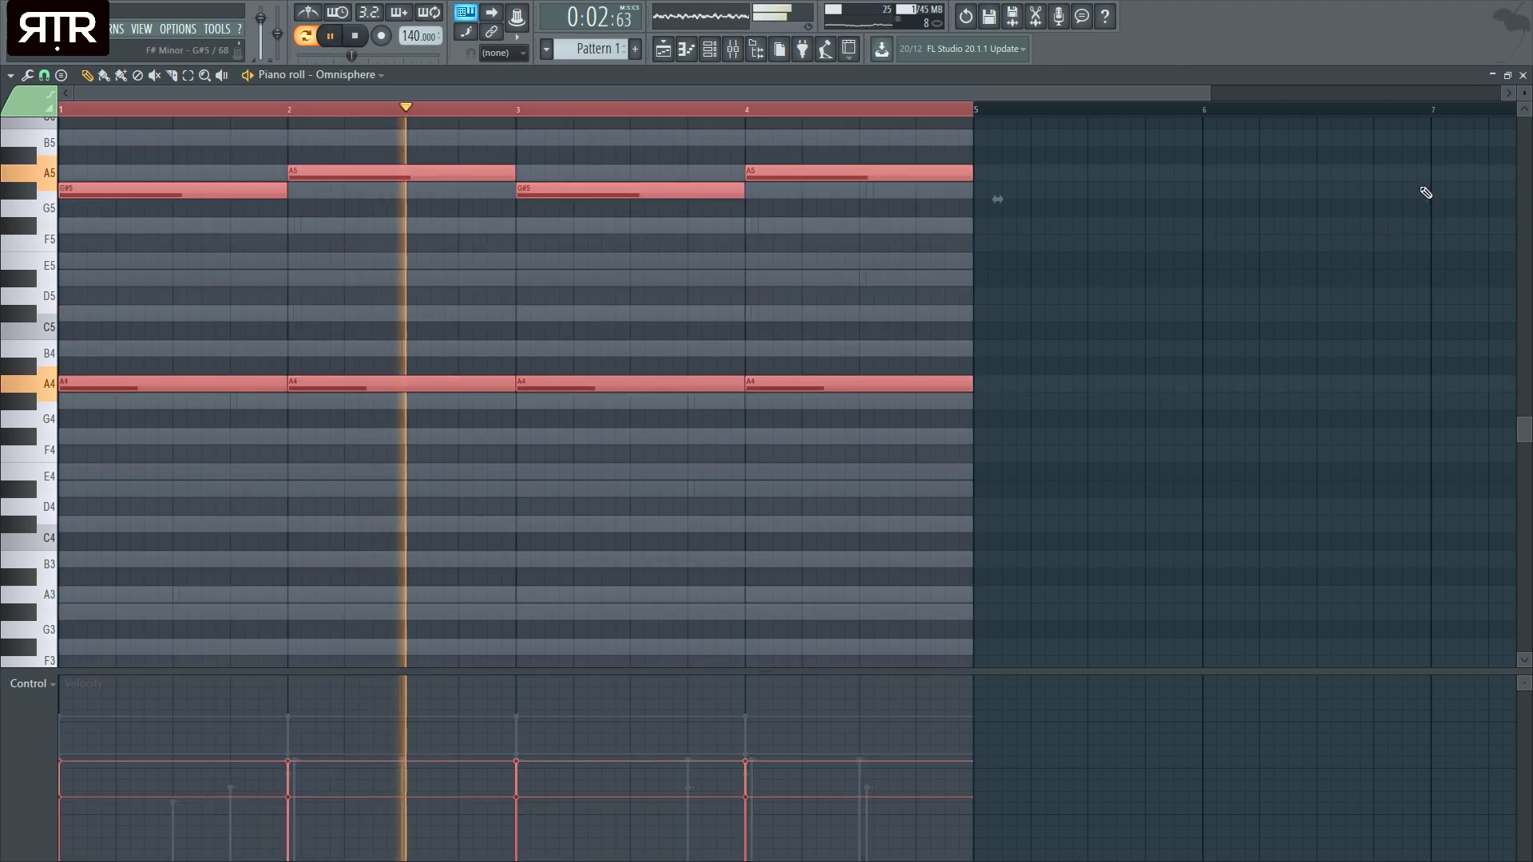
pyautogui.hotkey('ctrl', 'Down')
pyautogui.press('space')
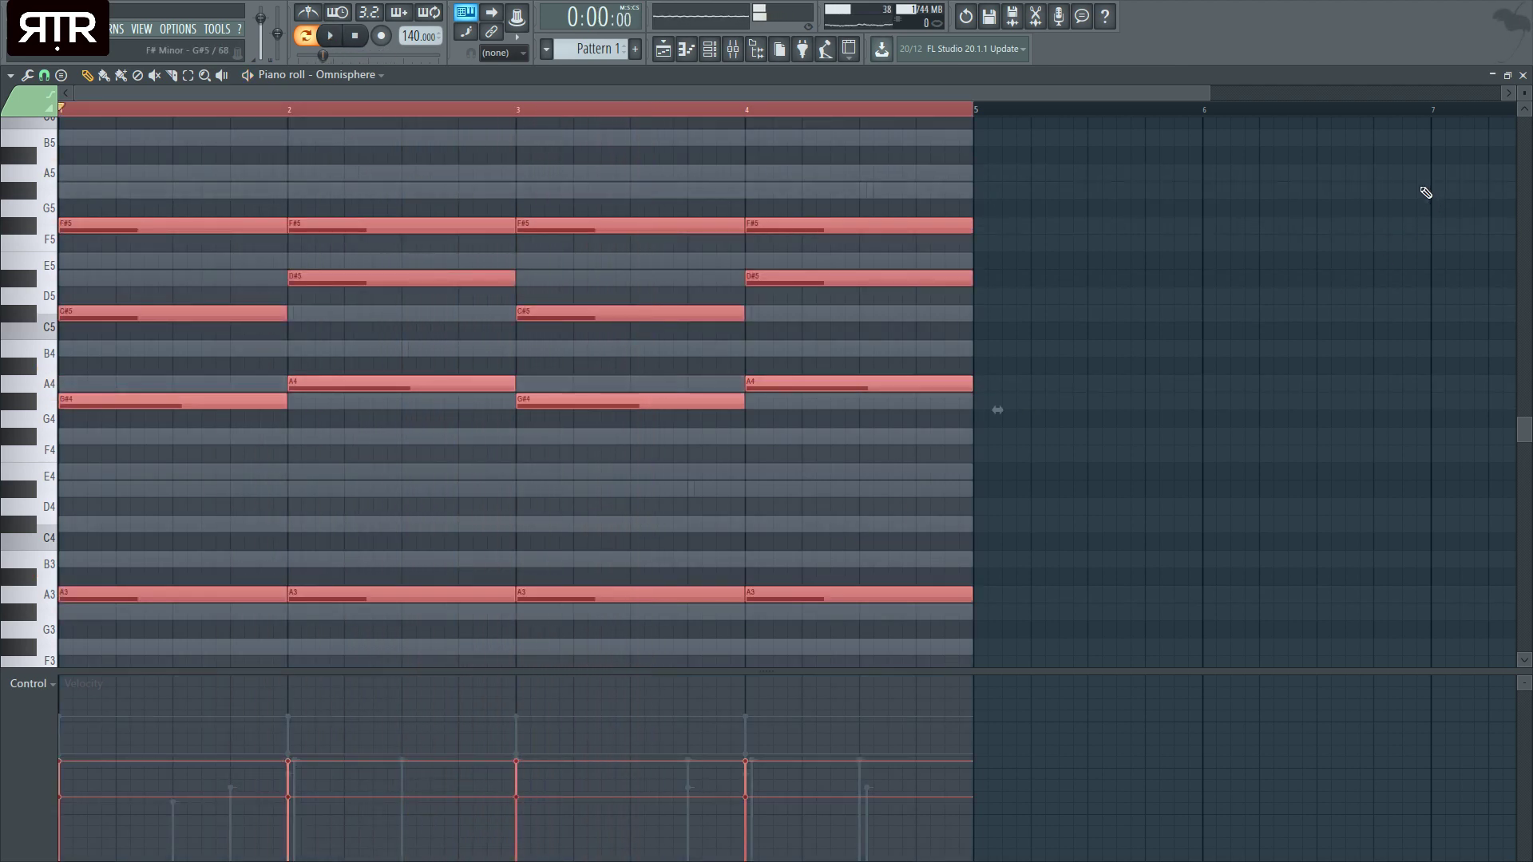
# - Close the Omnisphere piano roll, unmute ElectraX and play it together with Omnisphere and Addictive Keys
pyautogui.click(1508, 76)
pyautogui.click(1014, 367)
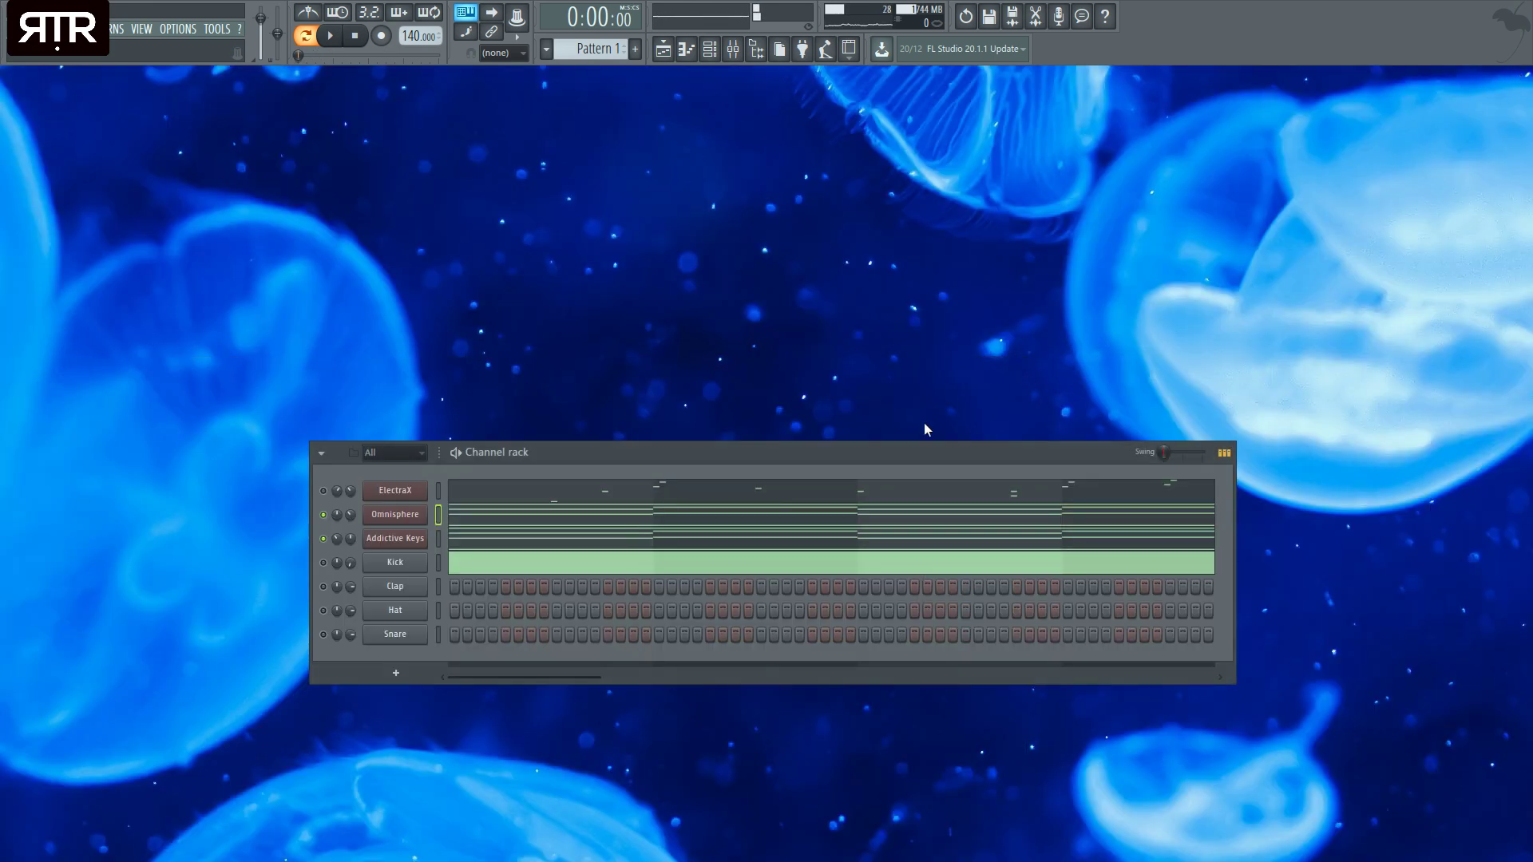
pyautogui.press('space')
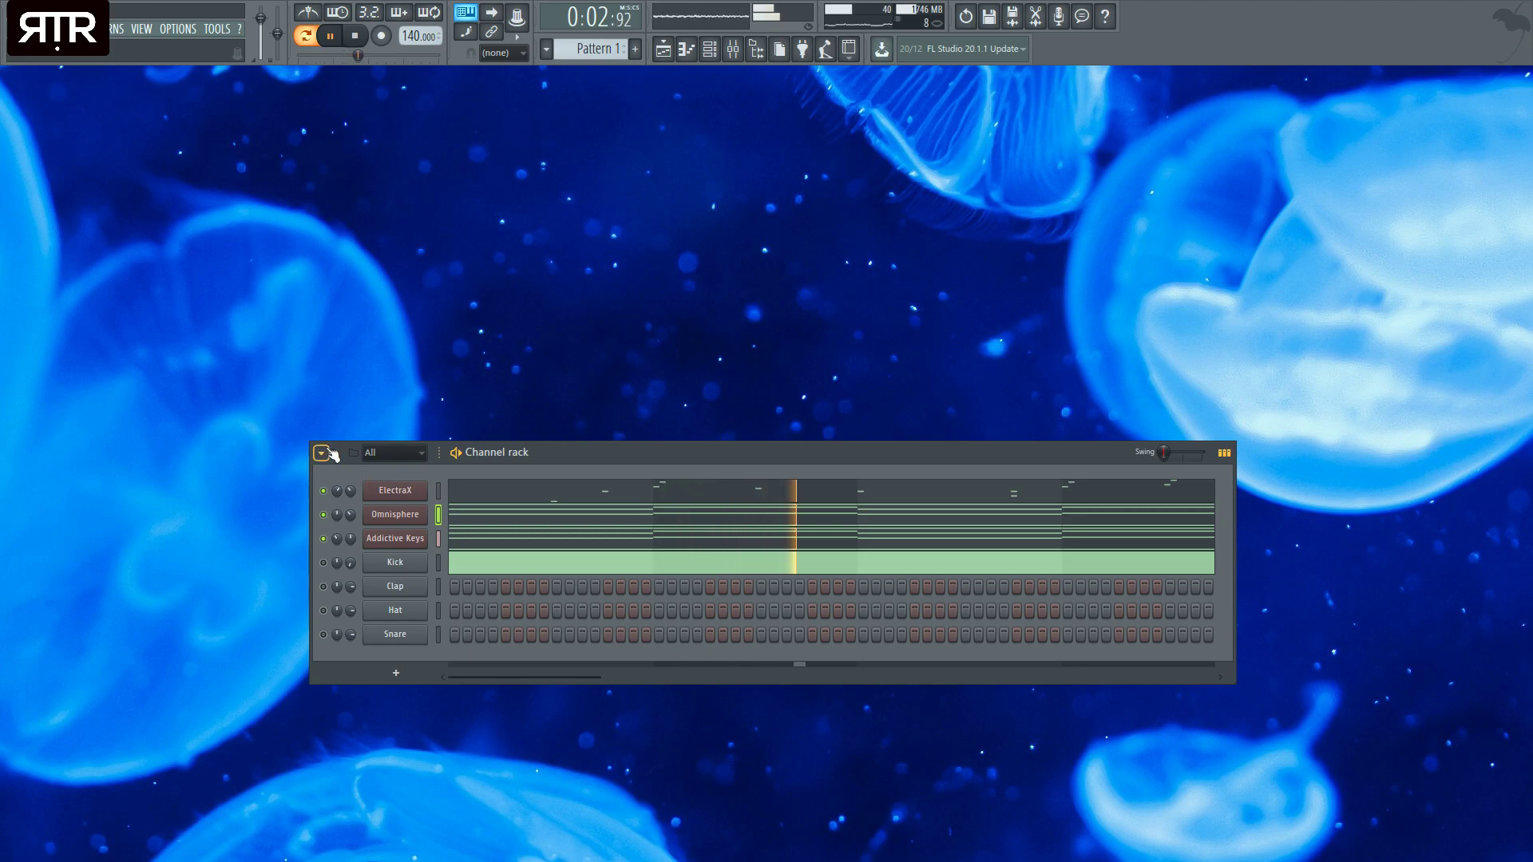
pyautogui.press('space')
# - Check the ElectraX Trip patch's effect mix and high EQ settings while the pattern plays
pyautogui.click(394, 491)
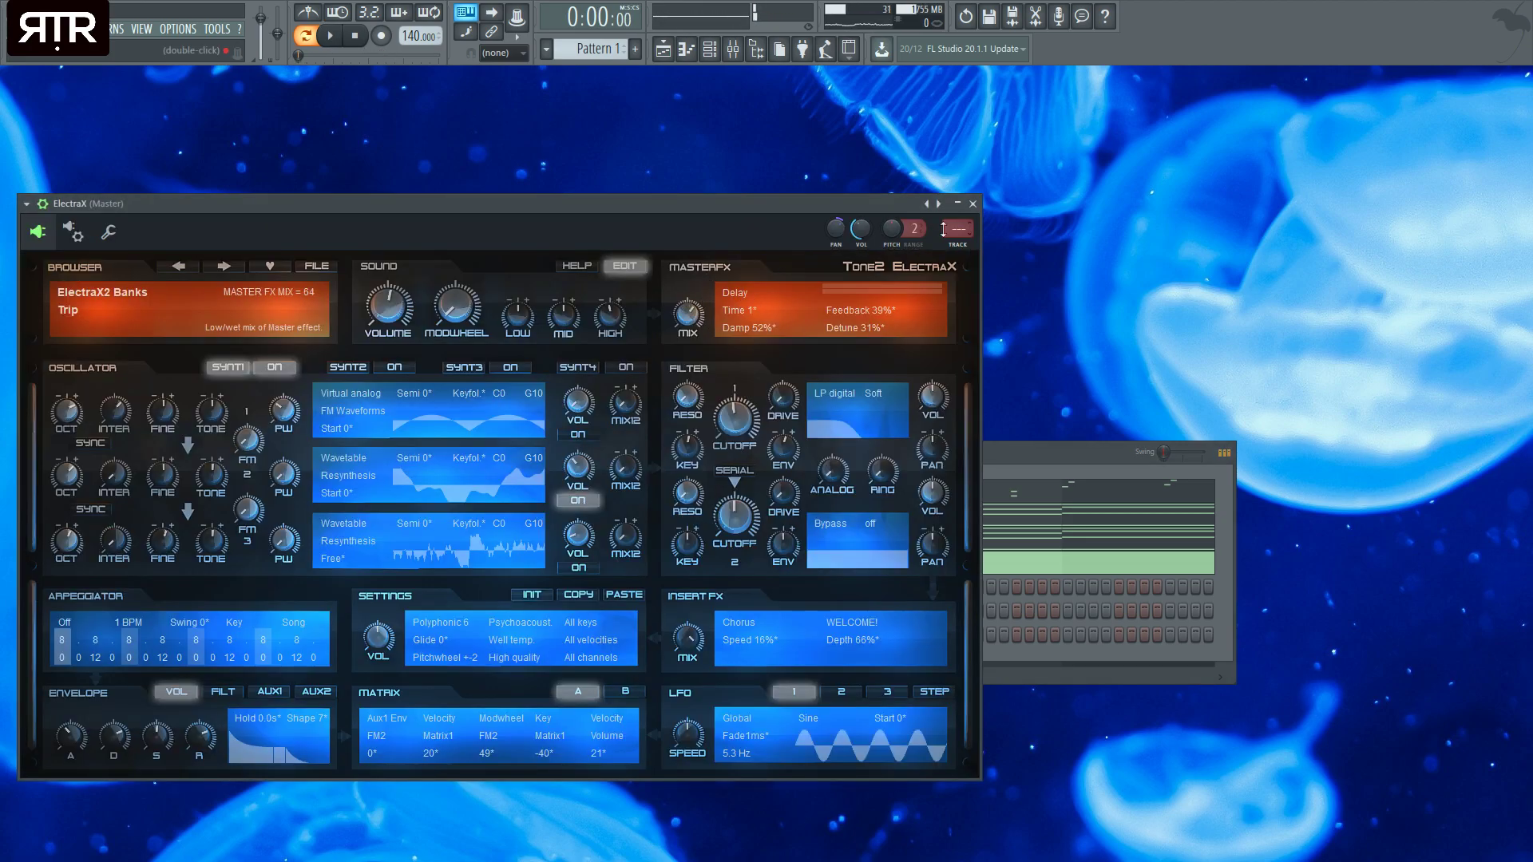
pyautogui.click(972, 204)
pyautogui.press('space')
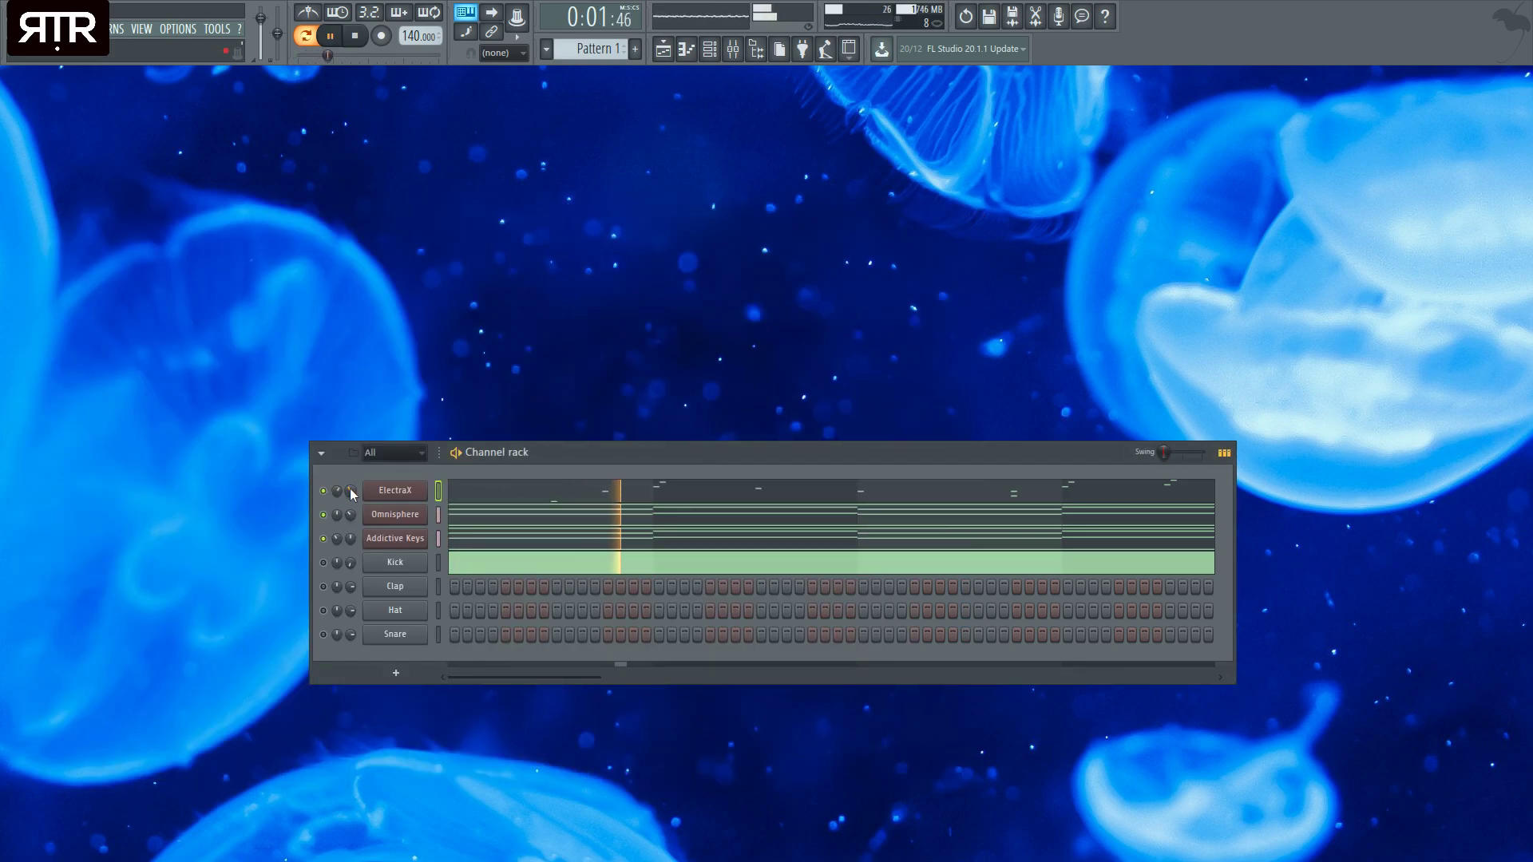
pyautogui.click(424, 490)
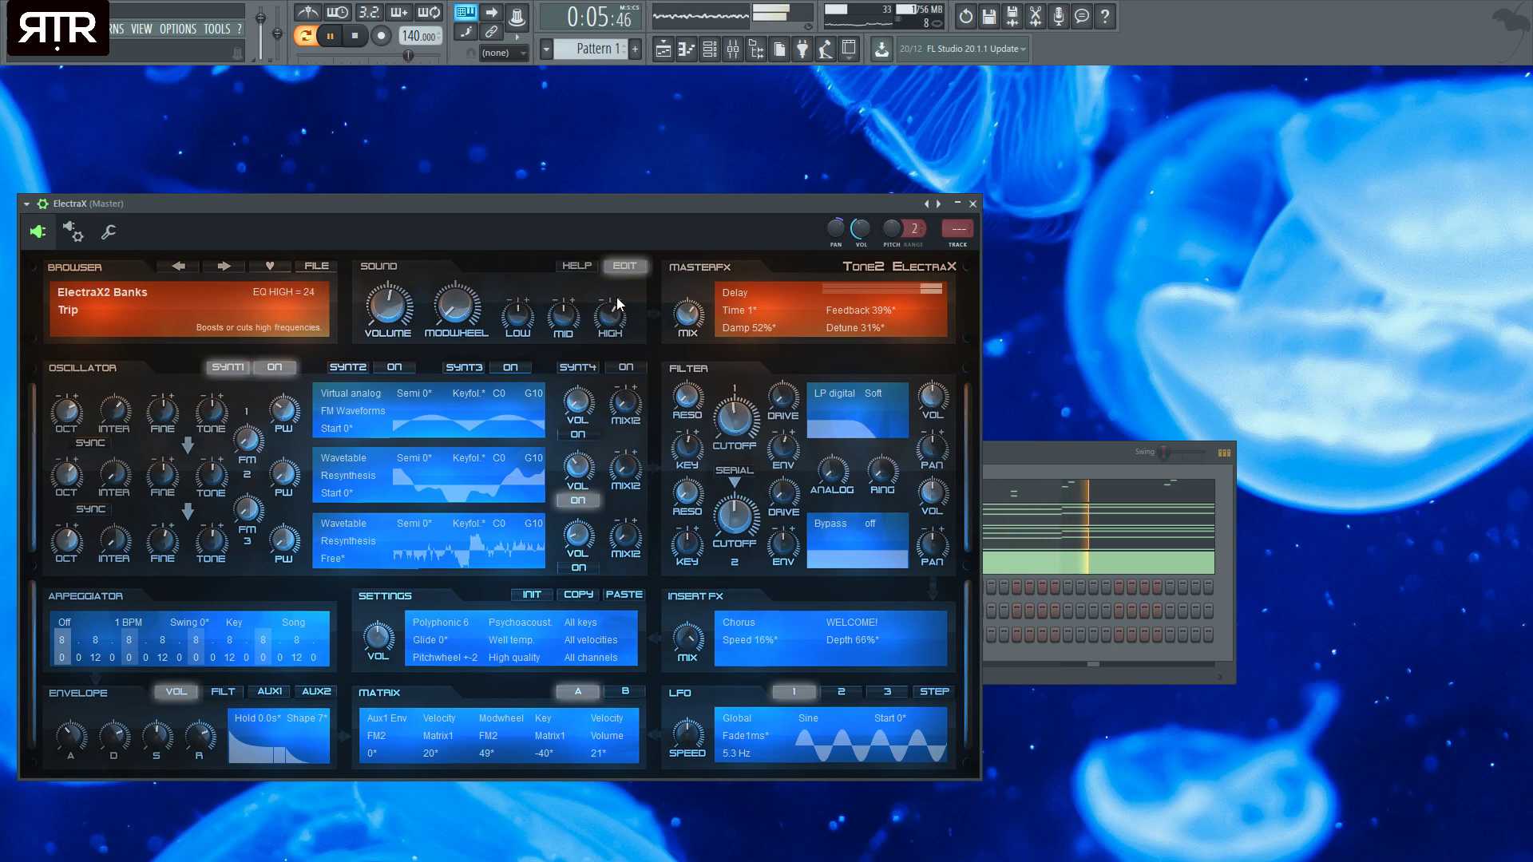
pyautogui.click(974, 204)
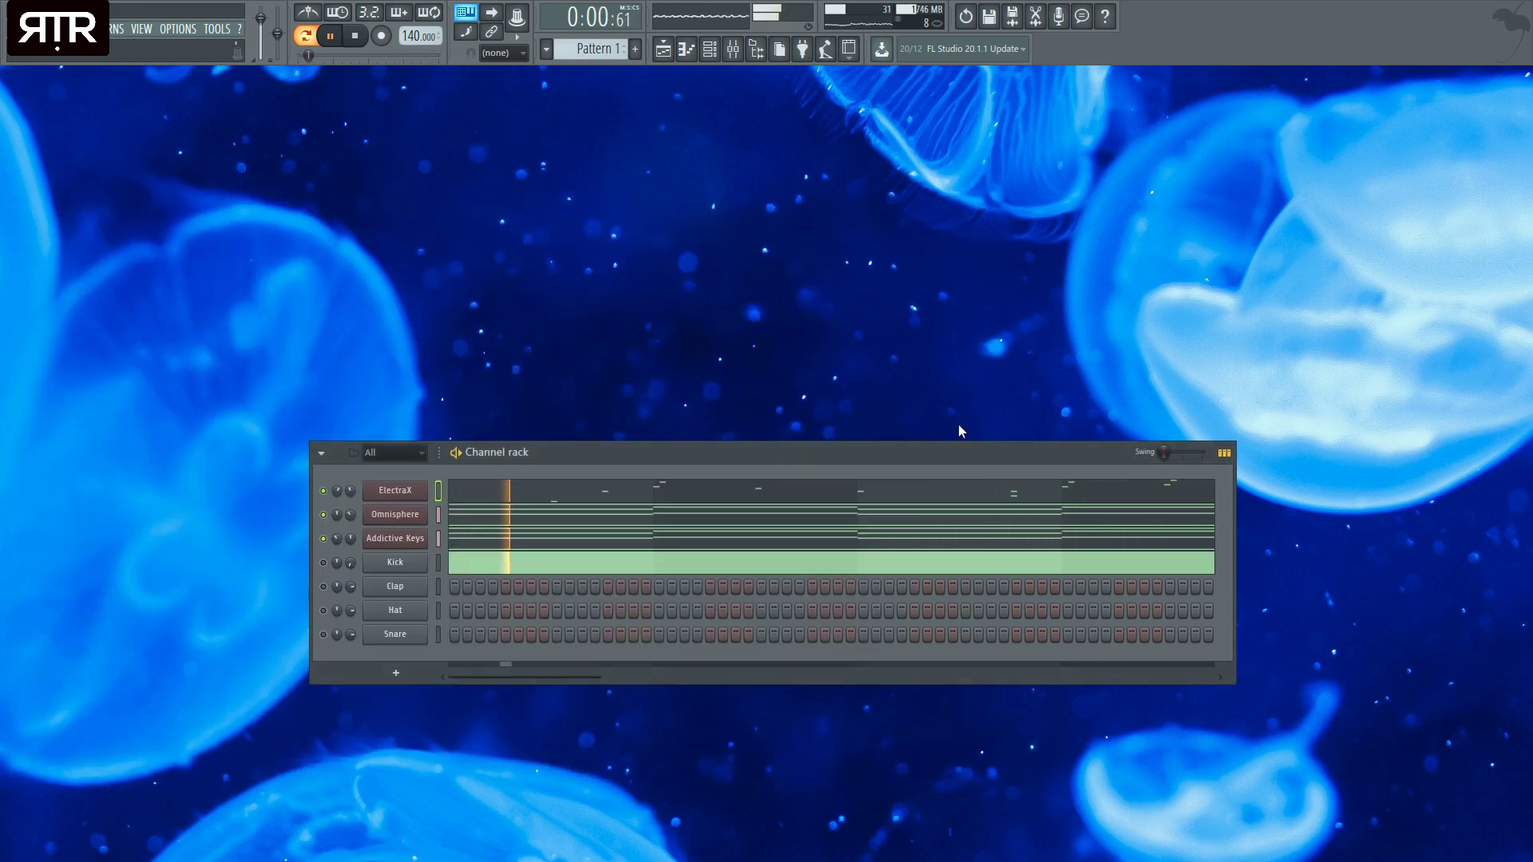
# - Add an A4 note on beat 4 of bar 4 in the ElectraX melody and close the piano roll
pyautogui.click(968, 489)
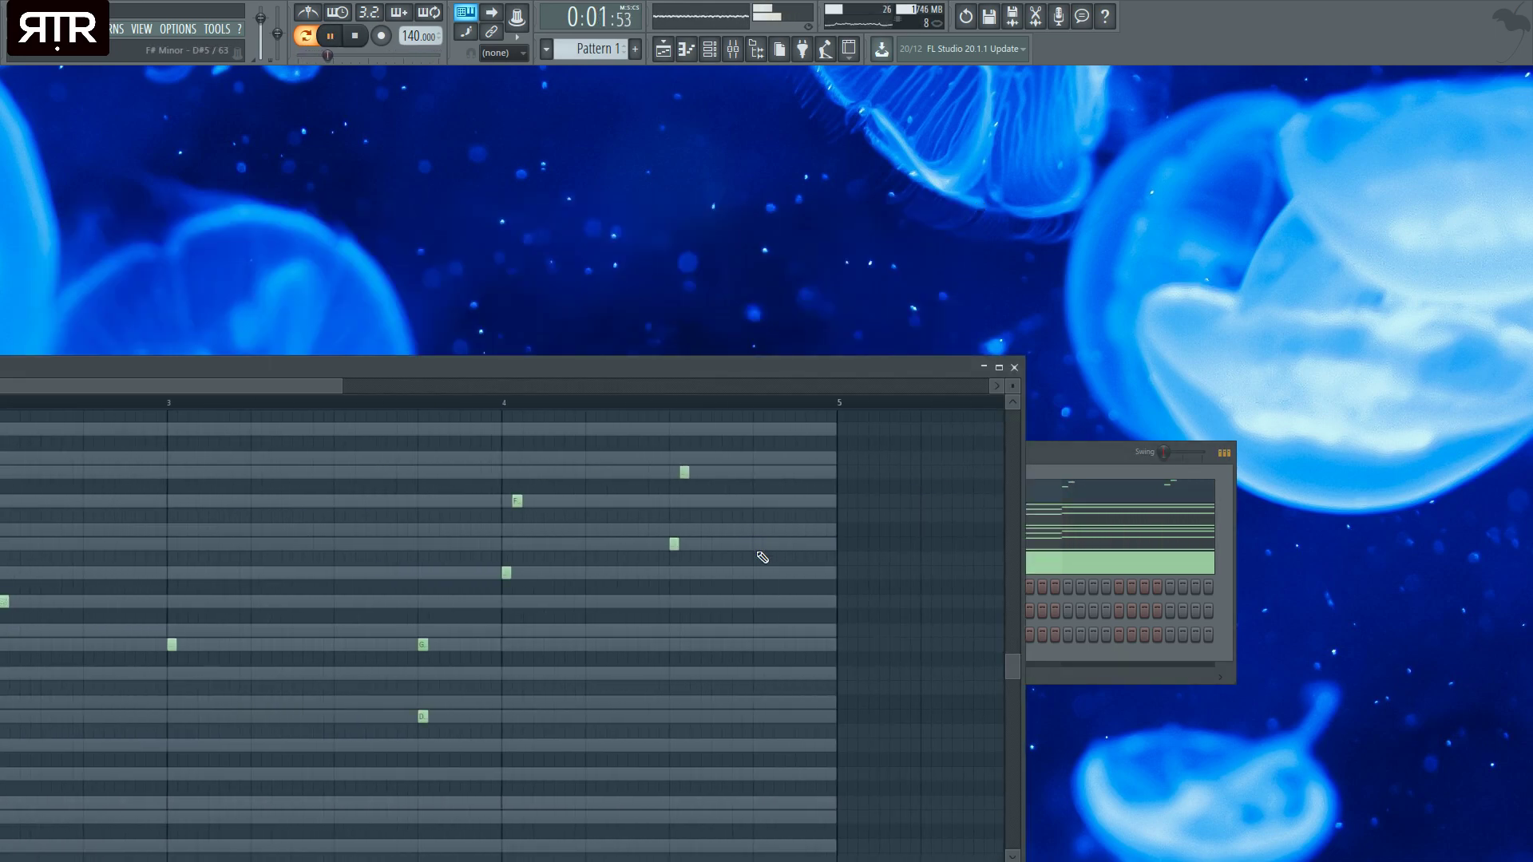
pyautogui.moveTo(758, 546); pyautogui.dragTo(714, 583)
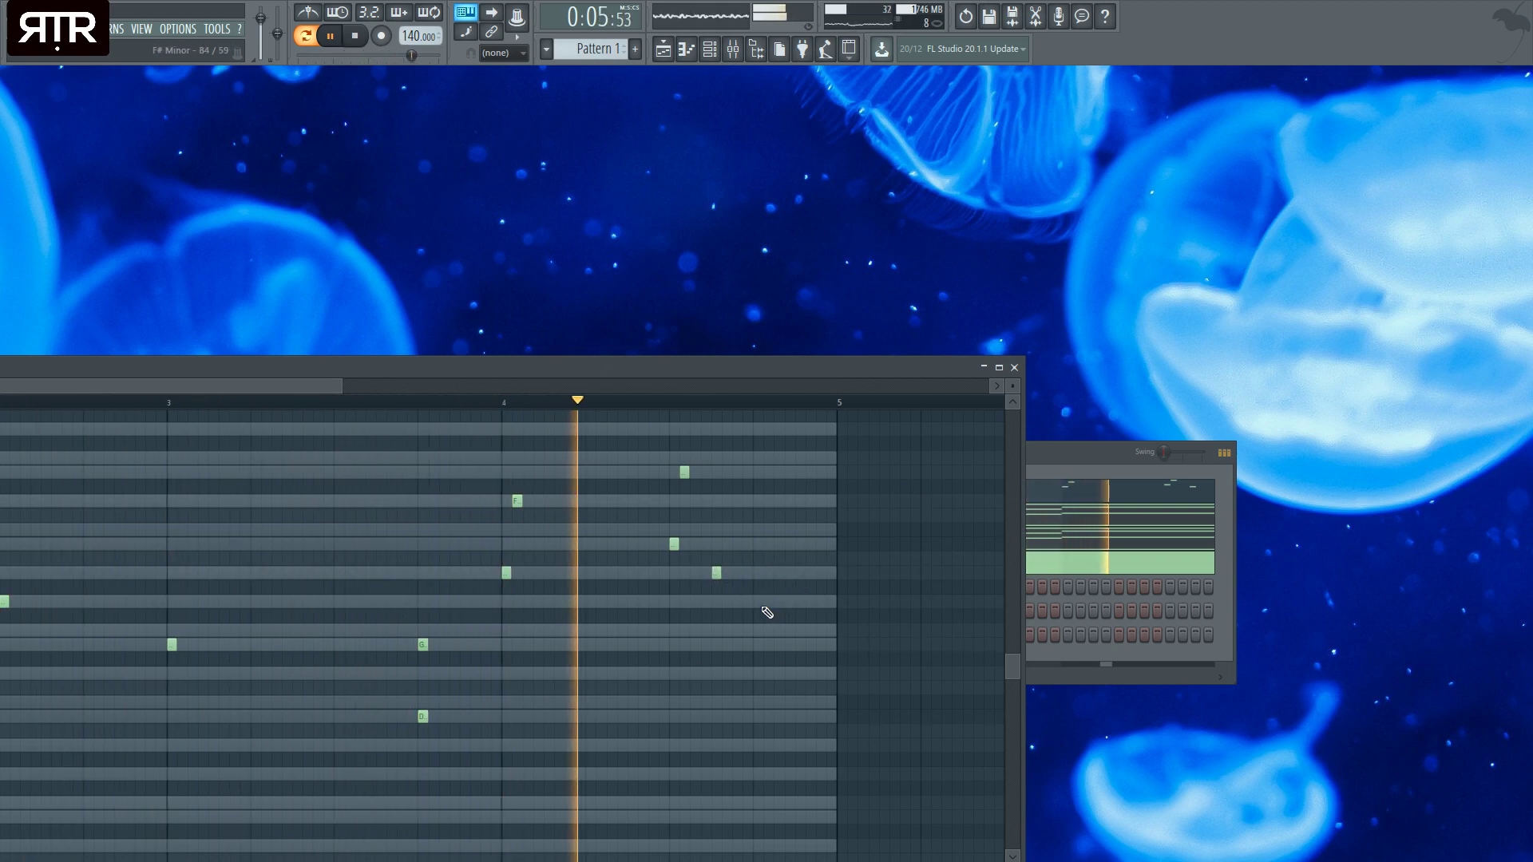
pyautogui.press('space')
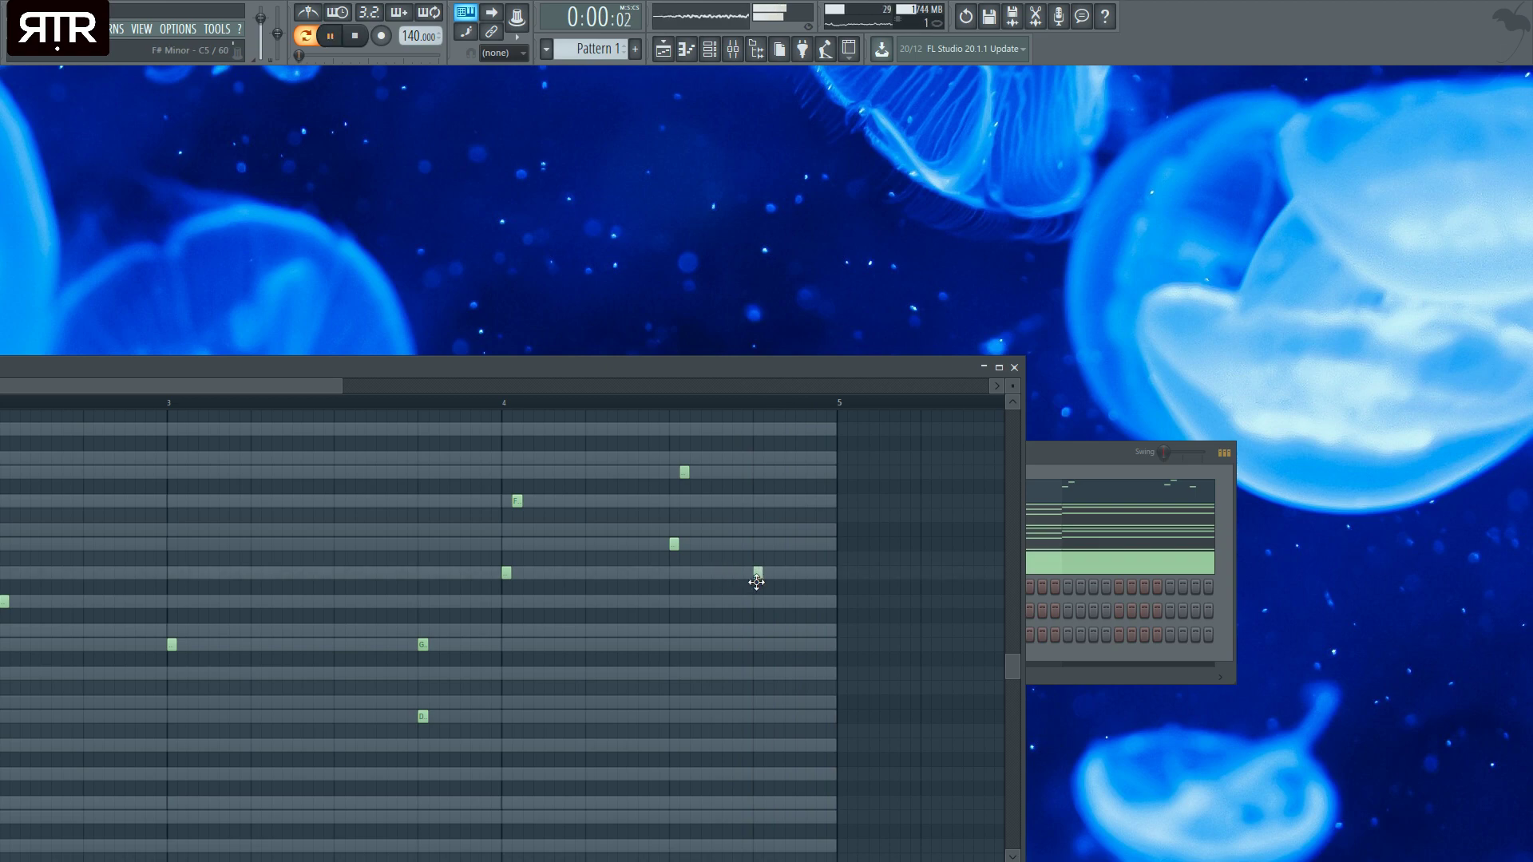
pyautogui.hscroll(3, 795, 659)
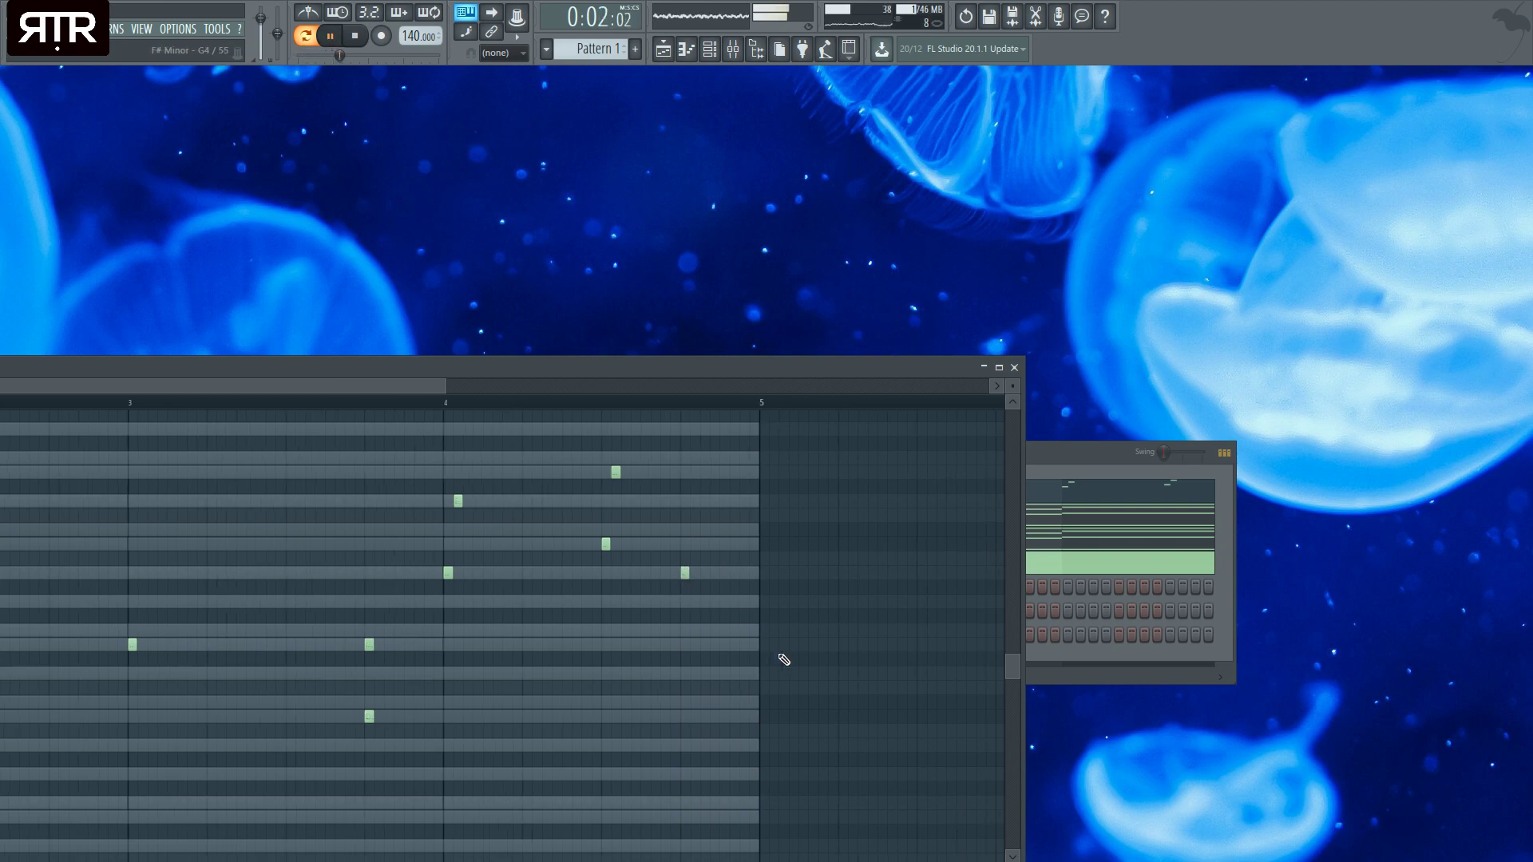
pyautogui.hscroll(-3, 661, 609)
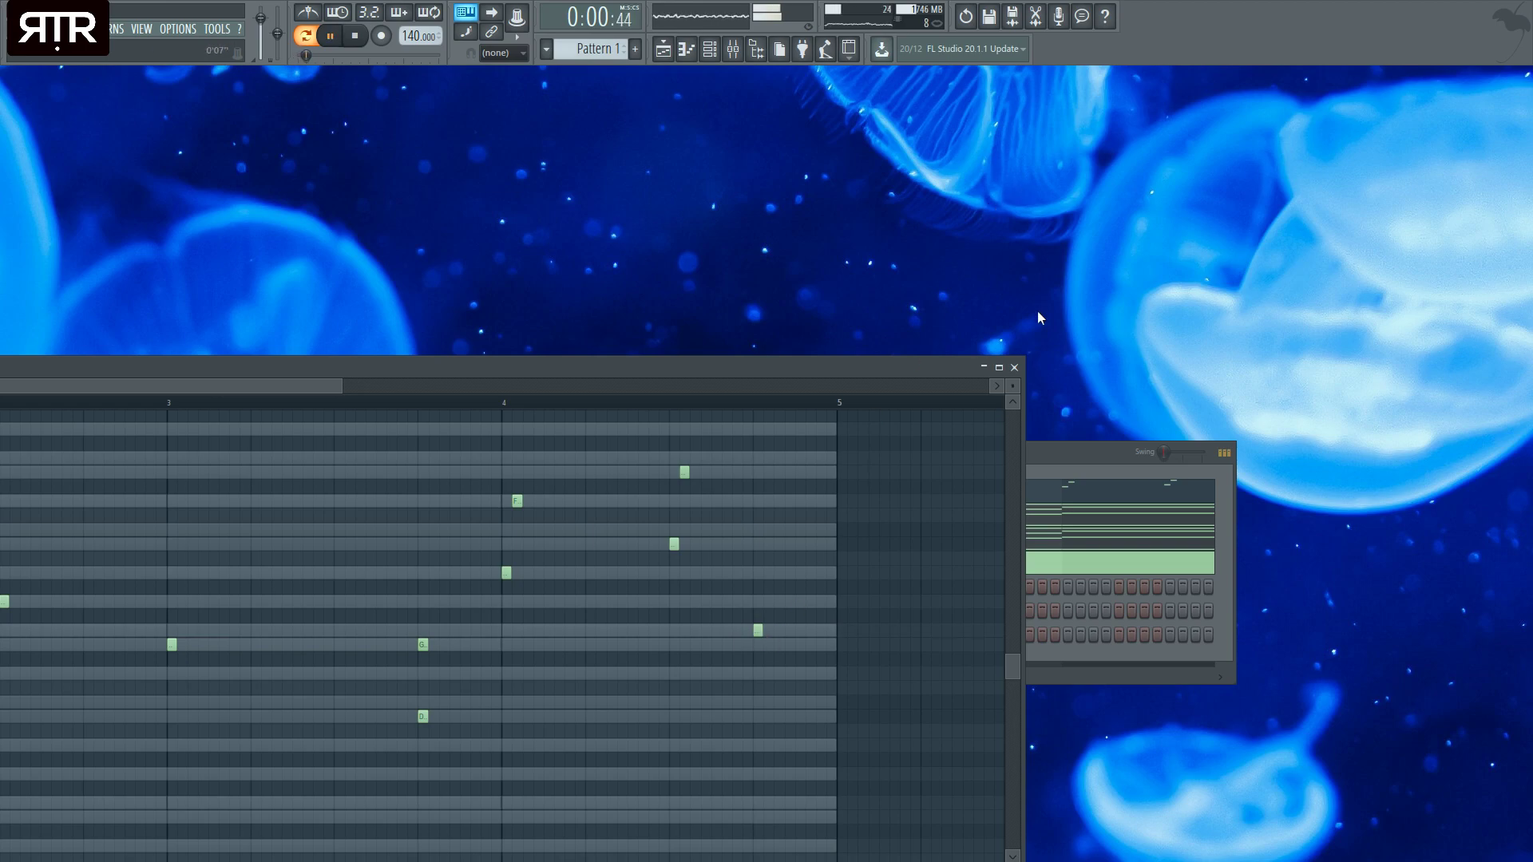
pyautogui.click(1014, 368)
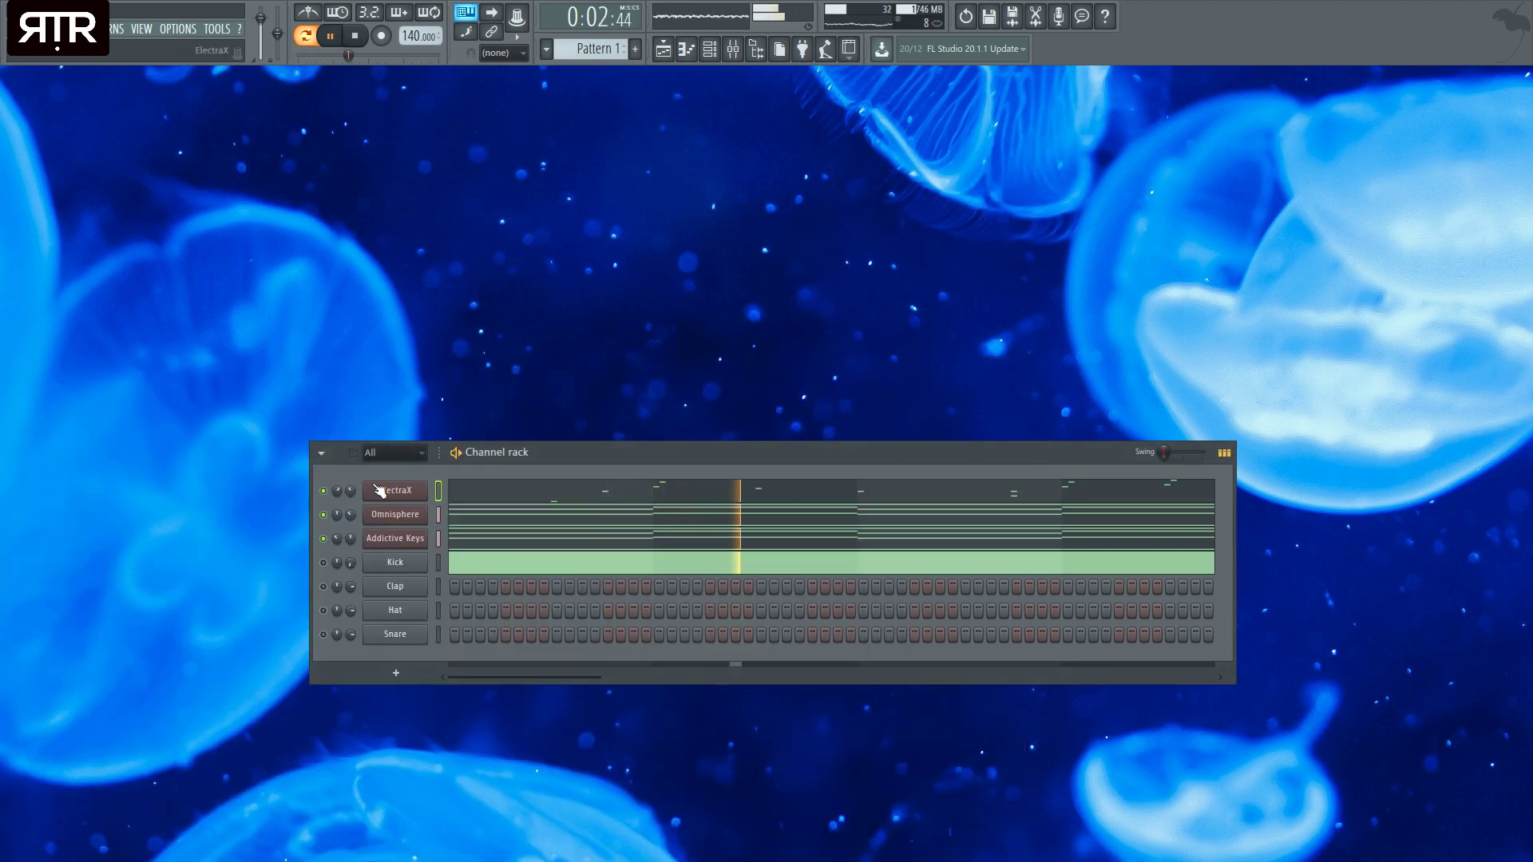
# - Move the channel rack up slightly and recheck the ElectraX melody in its piano roll during playback
pyautogui.moveTo(556, 452); pyautogui.dragTo(554, 425)
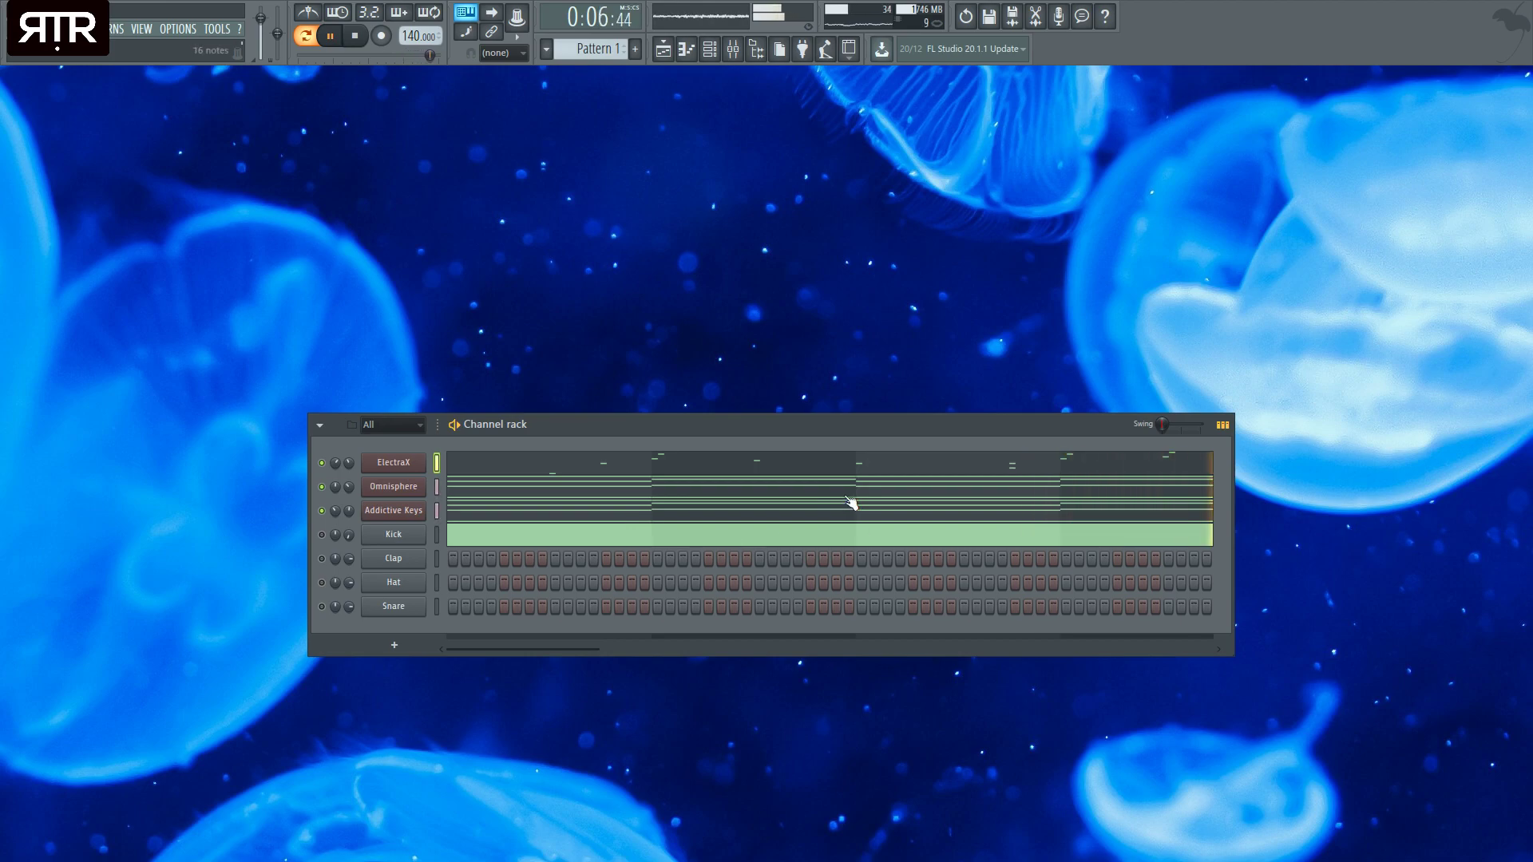
pyautogui.click(520, 491)
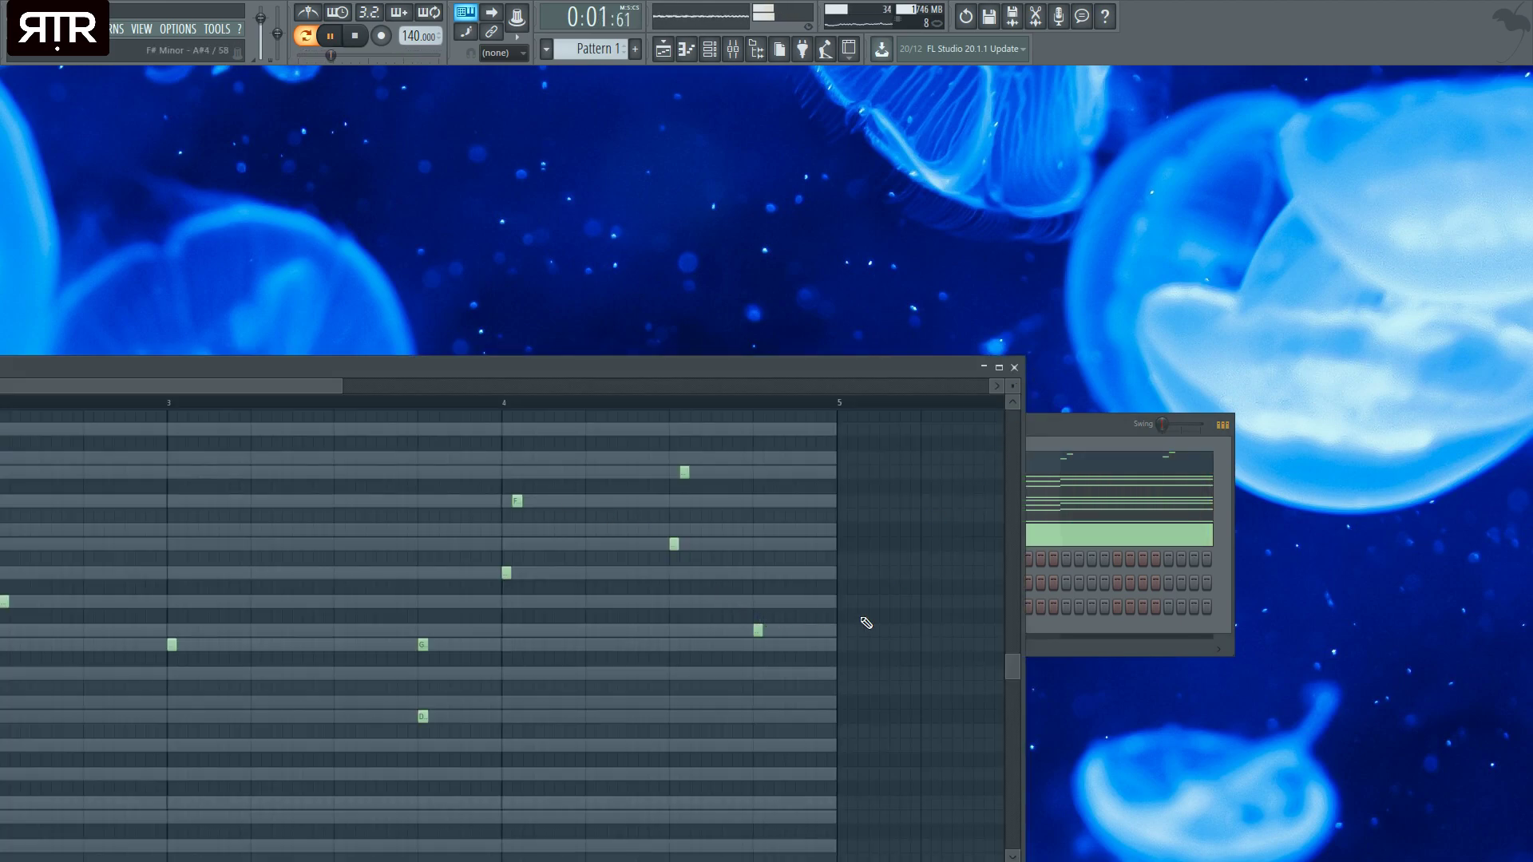
pyautogui.click(1014, 368)
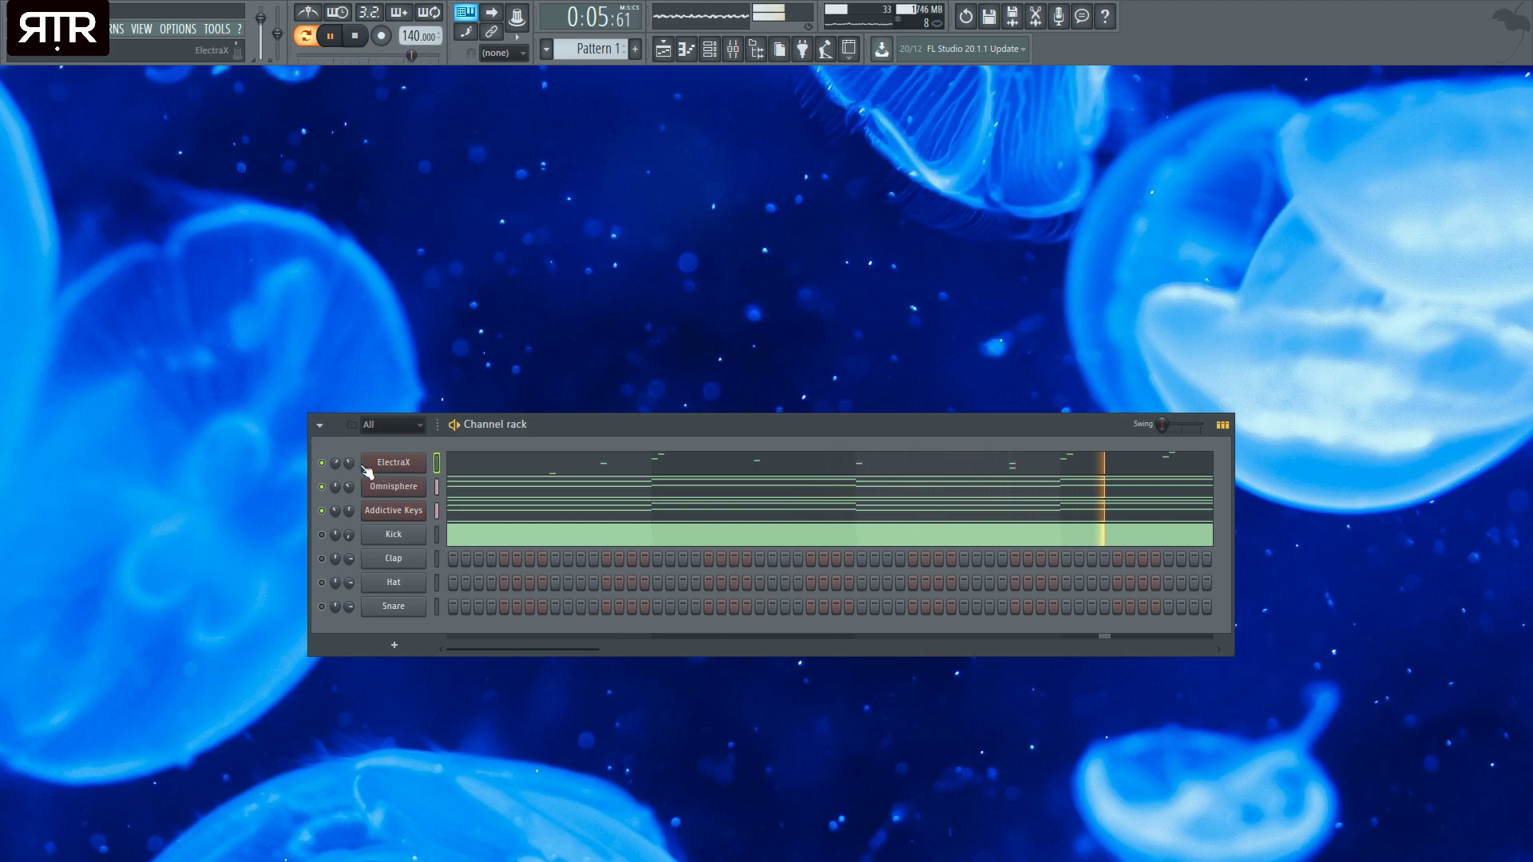
pyautogui.press('space')
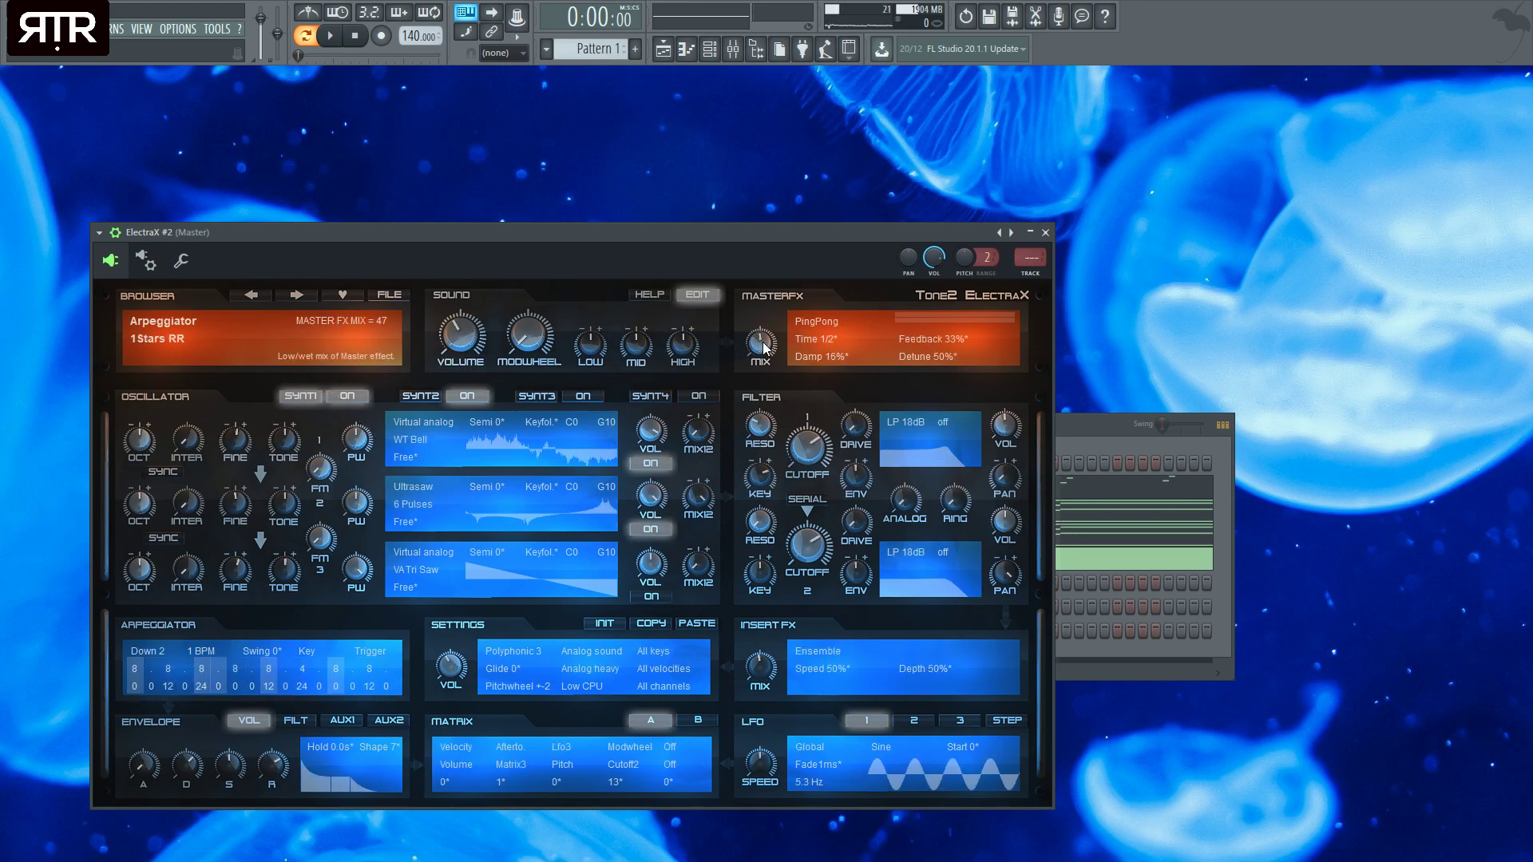
# - Close the ElectraX #2 plugin window, copy the Addictive Keys chords into its channel and open its piano roll
pyautogui.click(1044, 233)
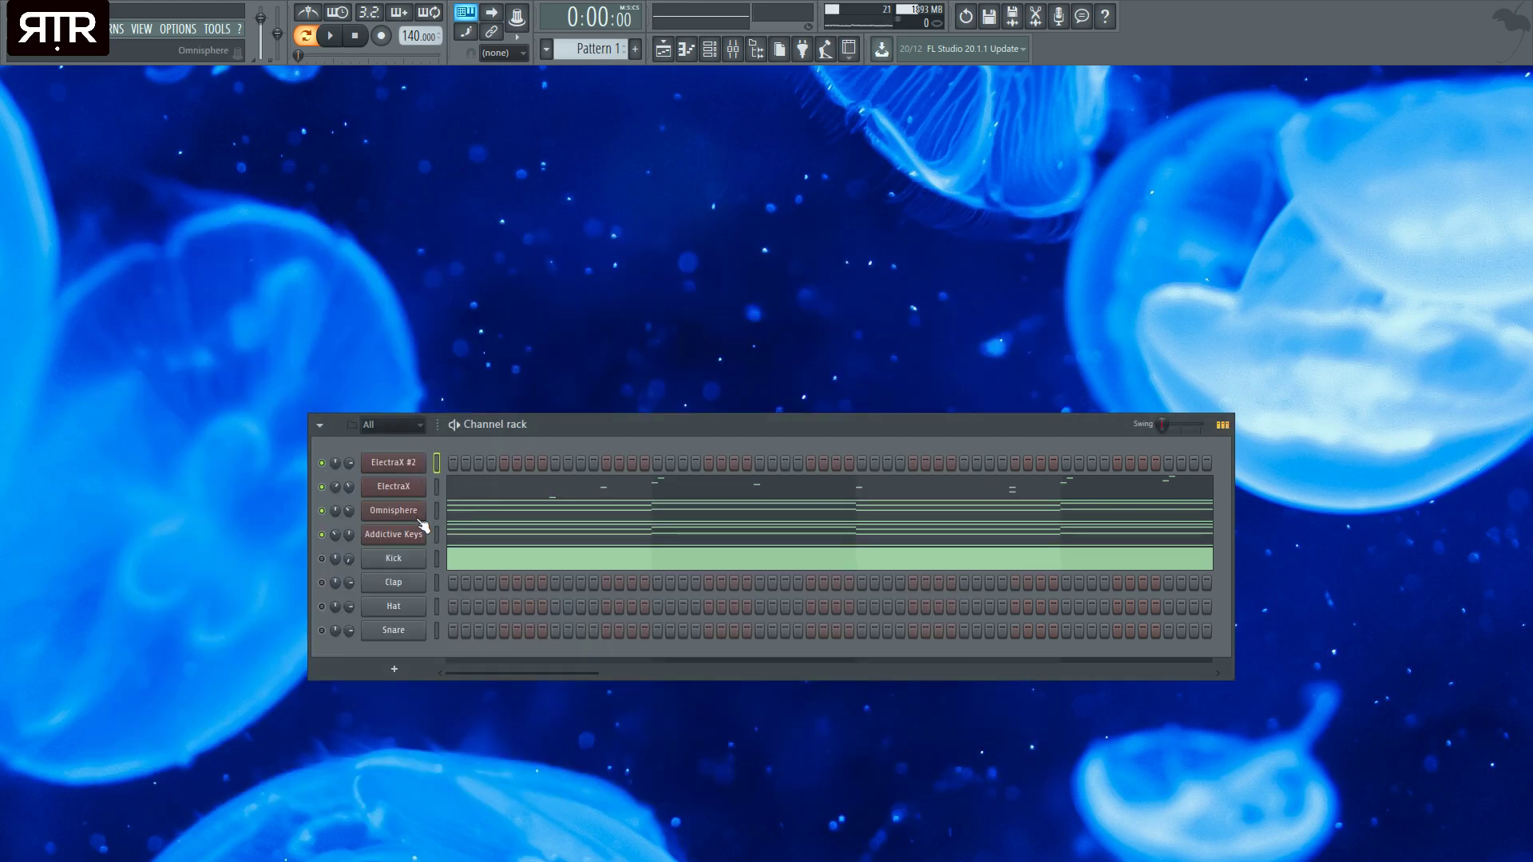
pyautogui.click(416, 463)
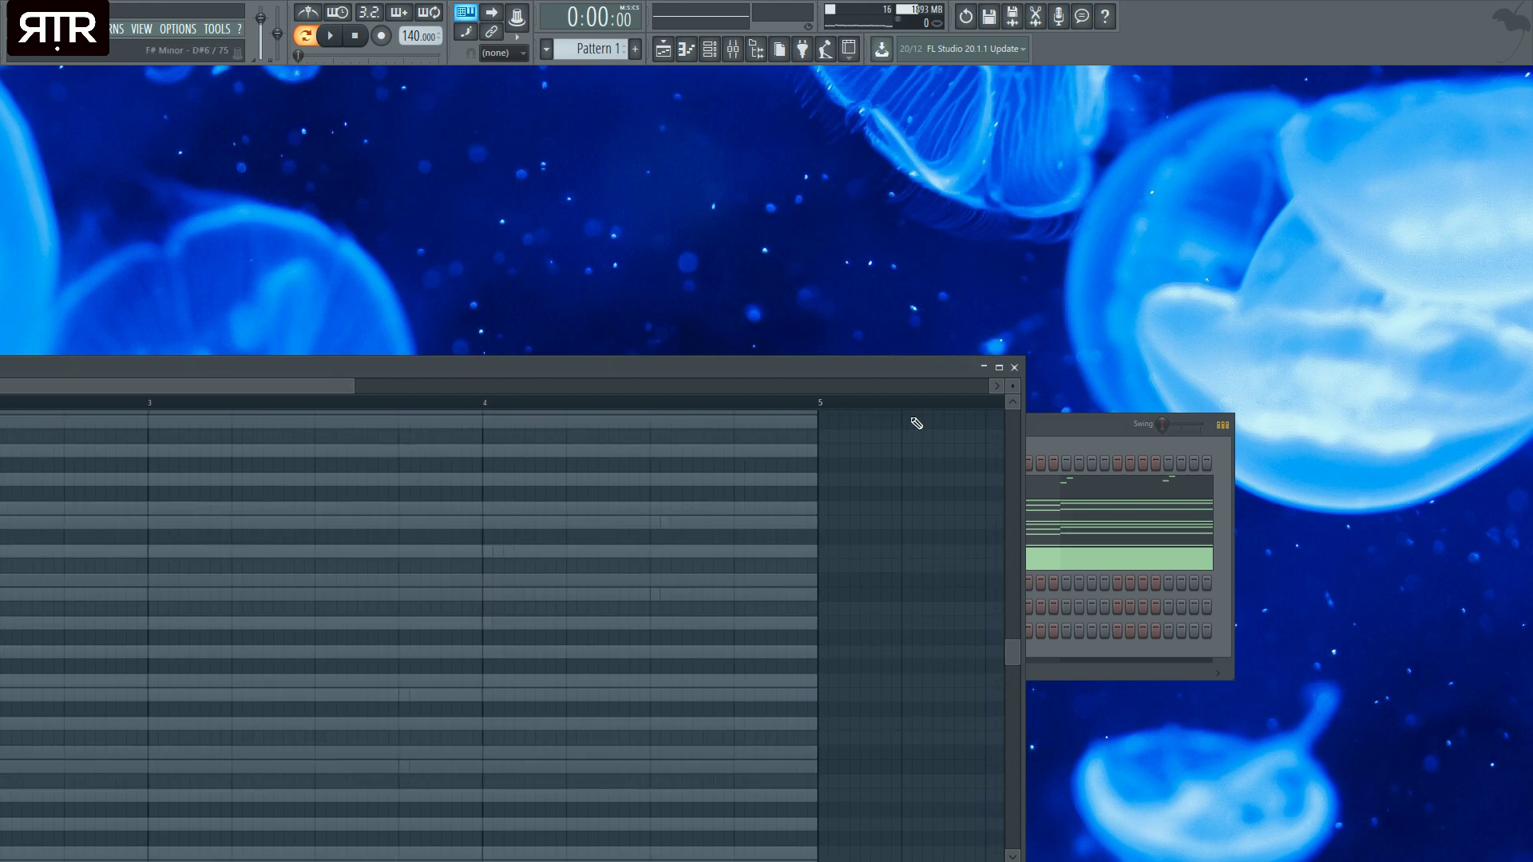
pyautogui.click(1013, 438)
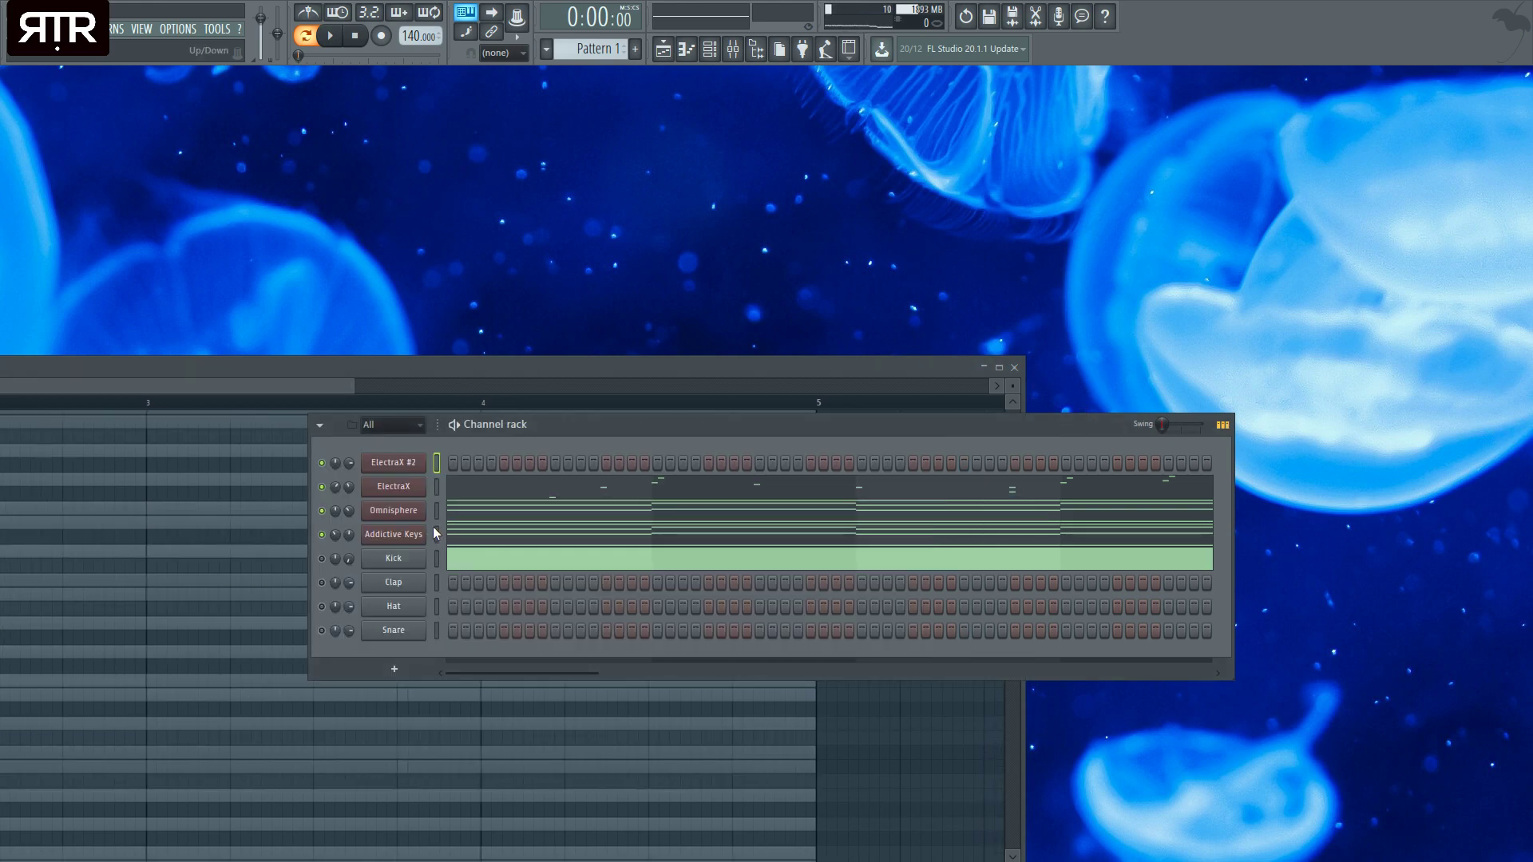
pyautogui.hotkey('ctrl', 'v')
pyautogui.click(489, 464)
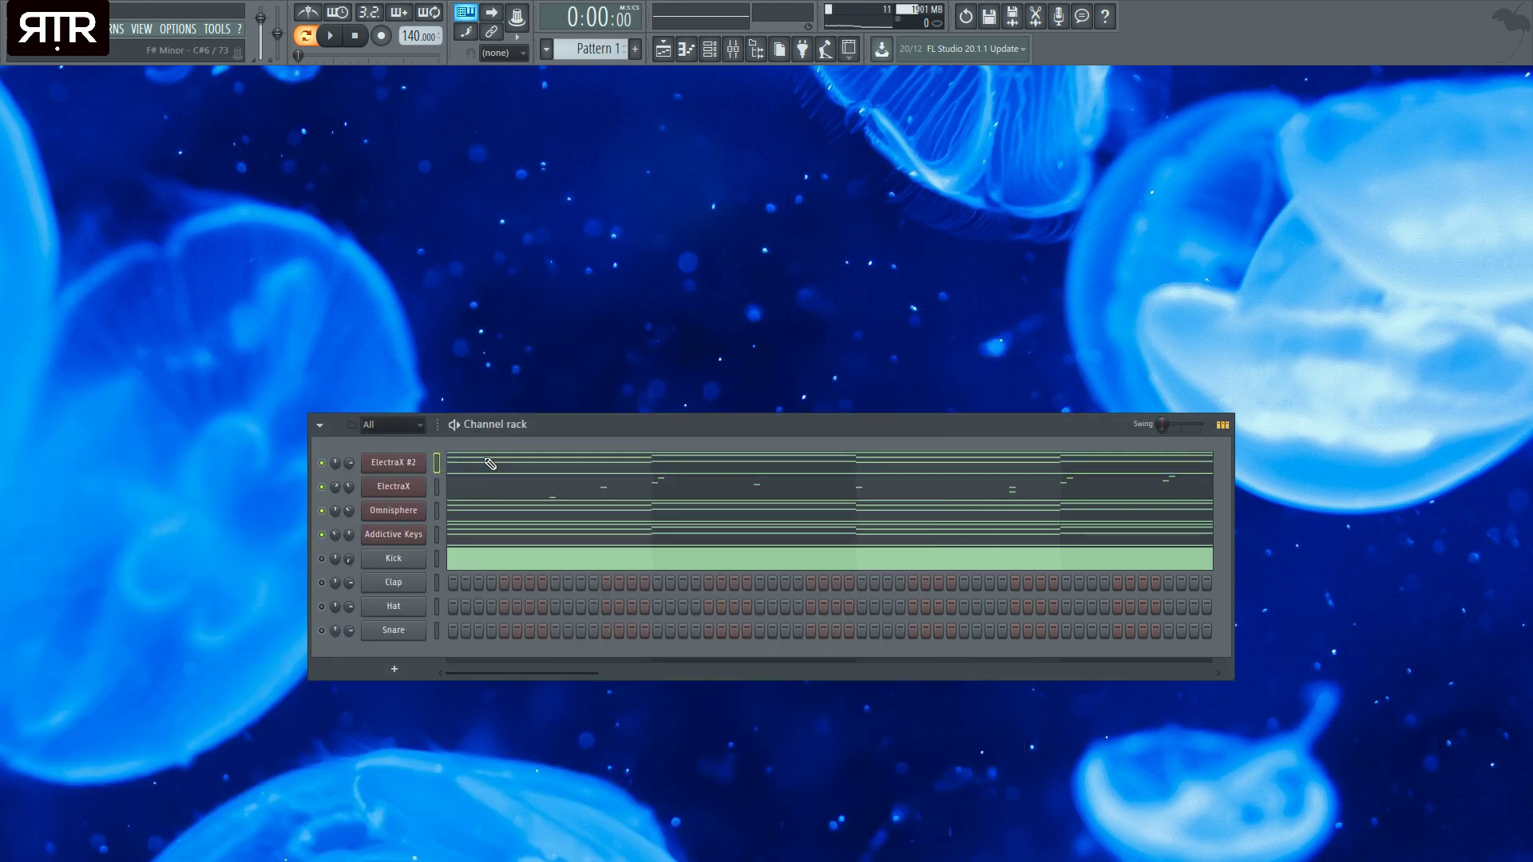
# - Delete the chord notes in bars 1 and 3 of the ElectraX #2 piano roll
pyautogui.click(490, 465)
pyautogui.doubleClick(500, 368)
pyautogui.scroll(2, 432, 432)
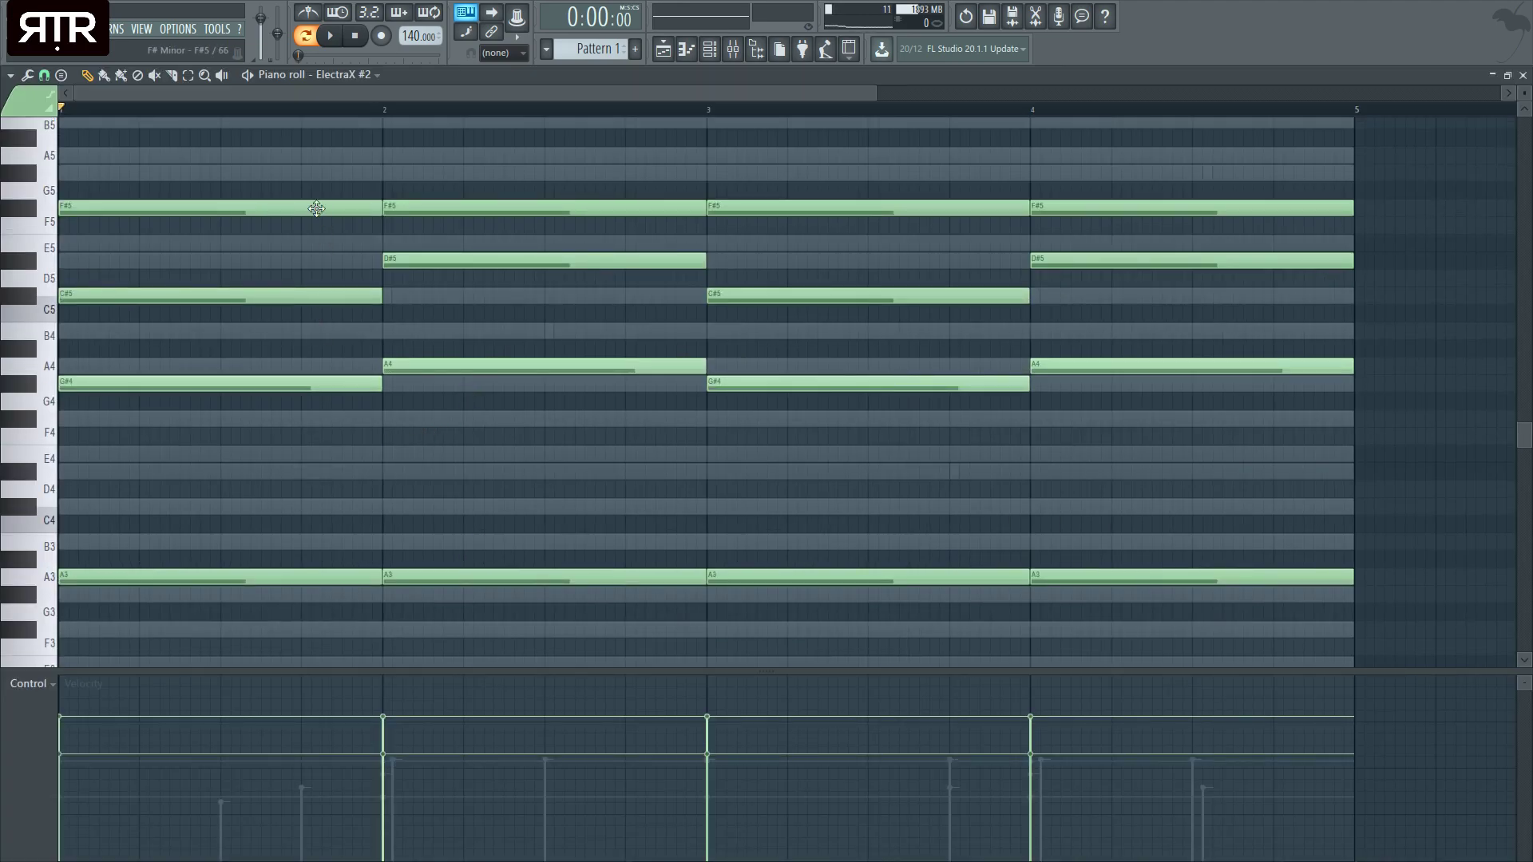
pyautogui.rightClick(314, 209)
pyautogui.rightClick(313, 295)
pyautogui.rightClick(311, 383)
pyautogui.rightClick(308, 576)
pyautogui.rightClick(838, 208)
pyautogui.rightClick(818, 295)
pyautogui.rightClick(798, 383)
pyautogui.rightClick(755, 576)
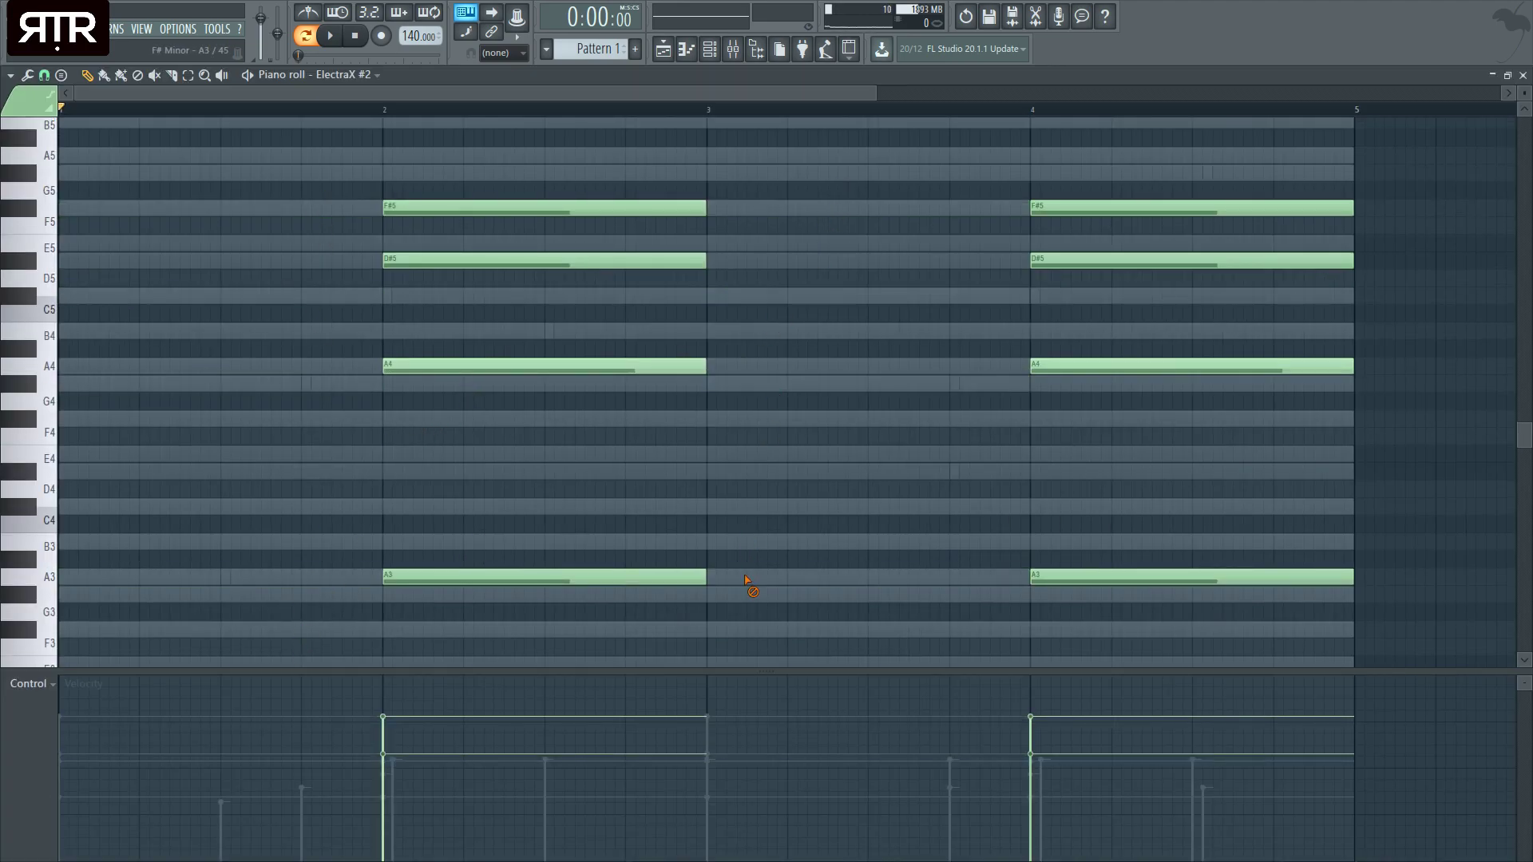
# - Shorten the bar 2 and bar 4 chords to one step, repeat them one beat further on, play them back and close the piano roll
pyautogui.moveTo(1290, 639); pyautogui.dragTo(479, 116)
pyautogui.moveTo(703, 239); pyautogui.dragTo(470, 294)
pyautogui.click(386, 294)
pyautogui.press('space')
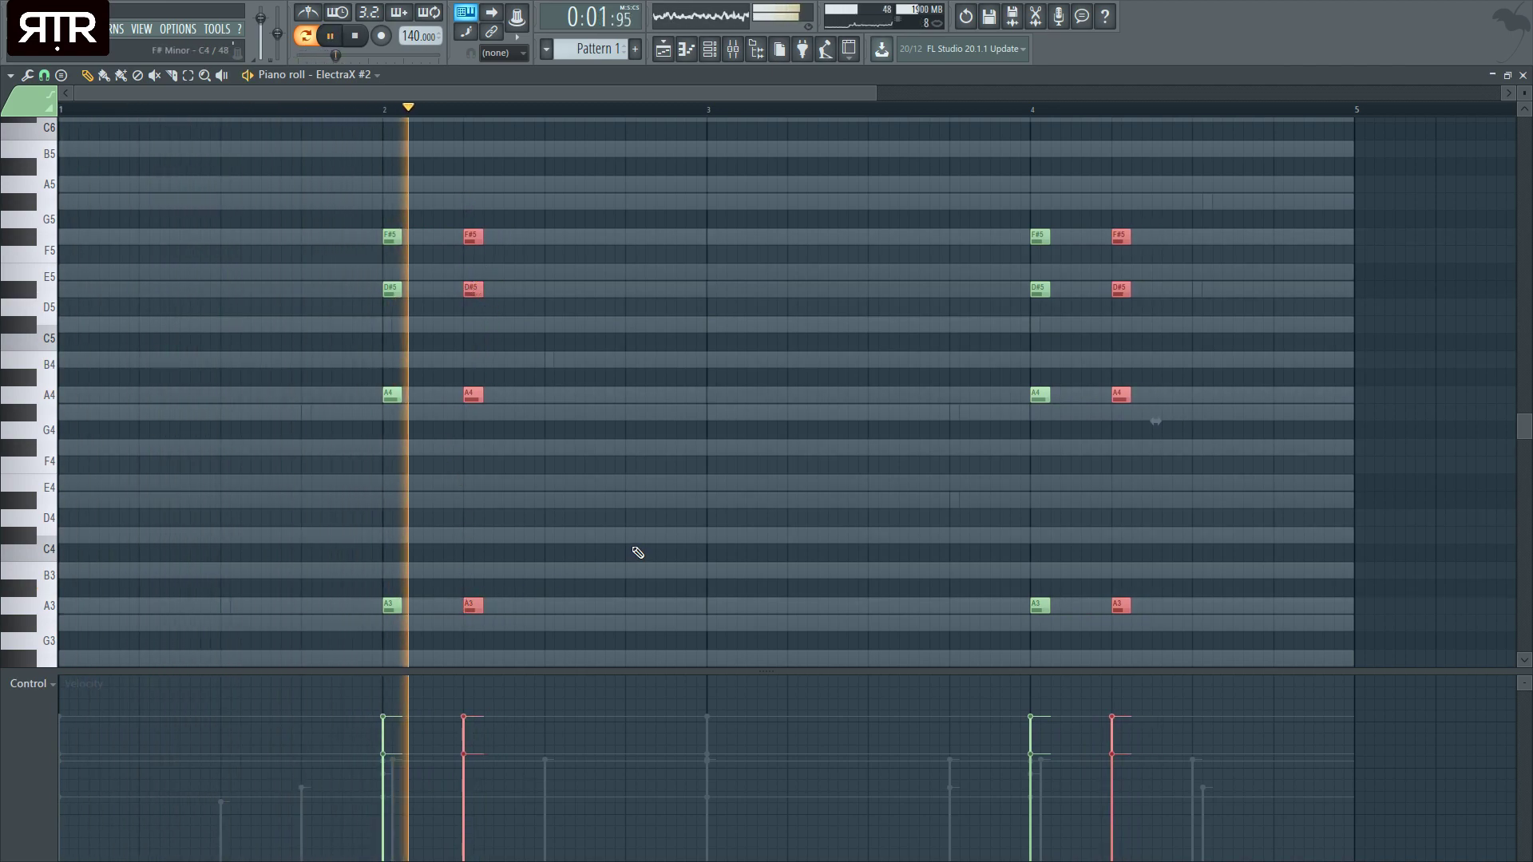
pyautogui.press('space')
pyautogui.moveTo(489, 633); pyautogui.dragTo(455, 192)
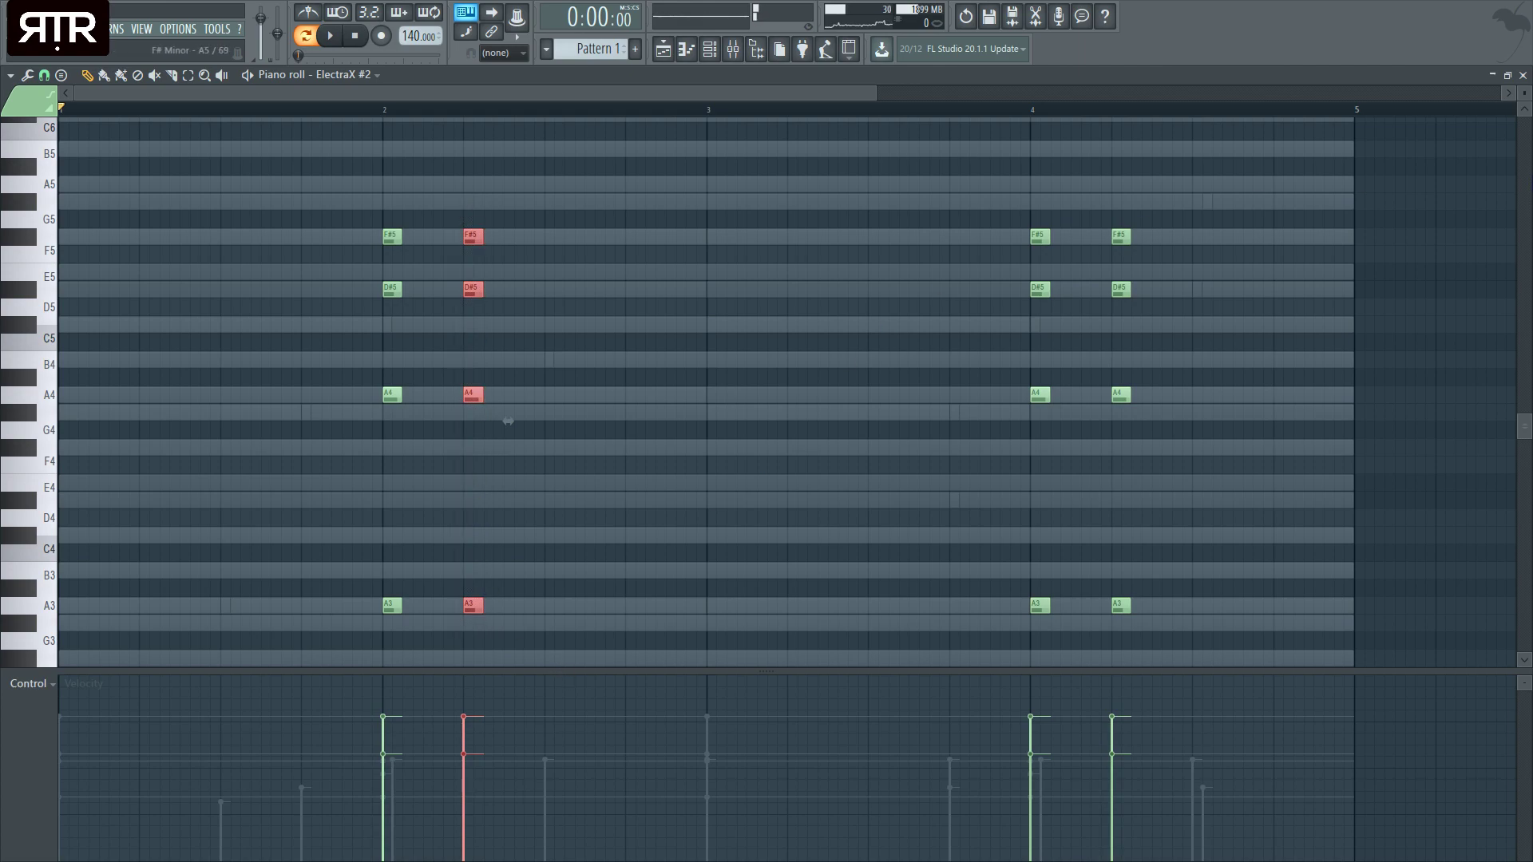
pyautogui.click(1523, 75)
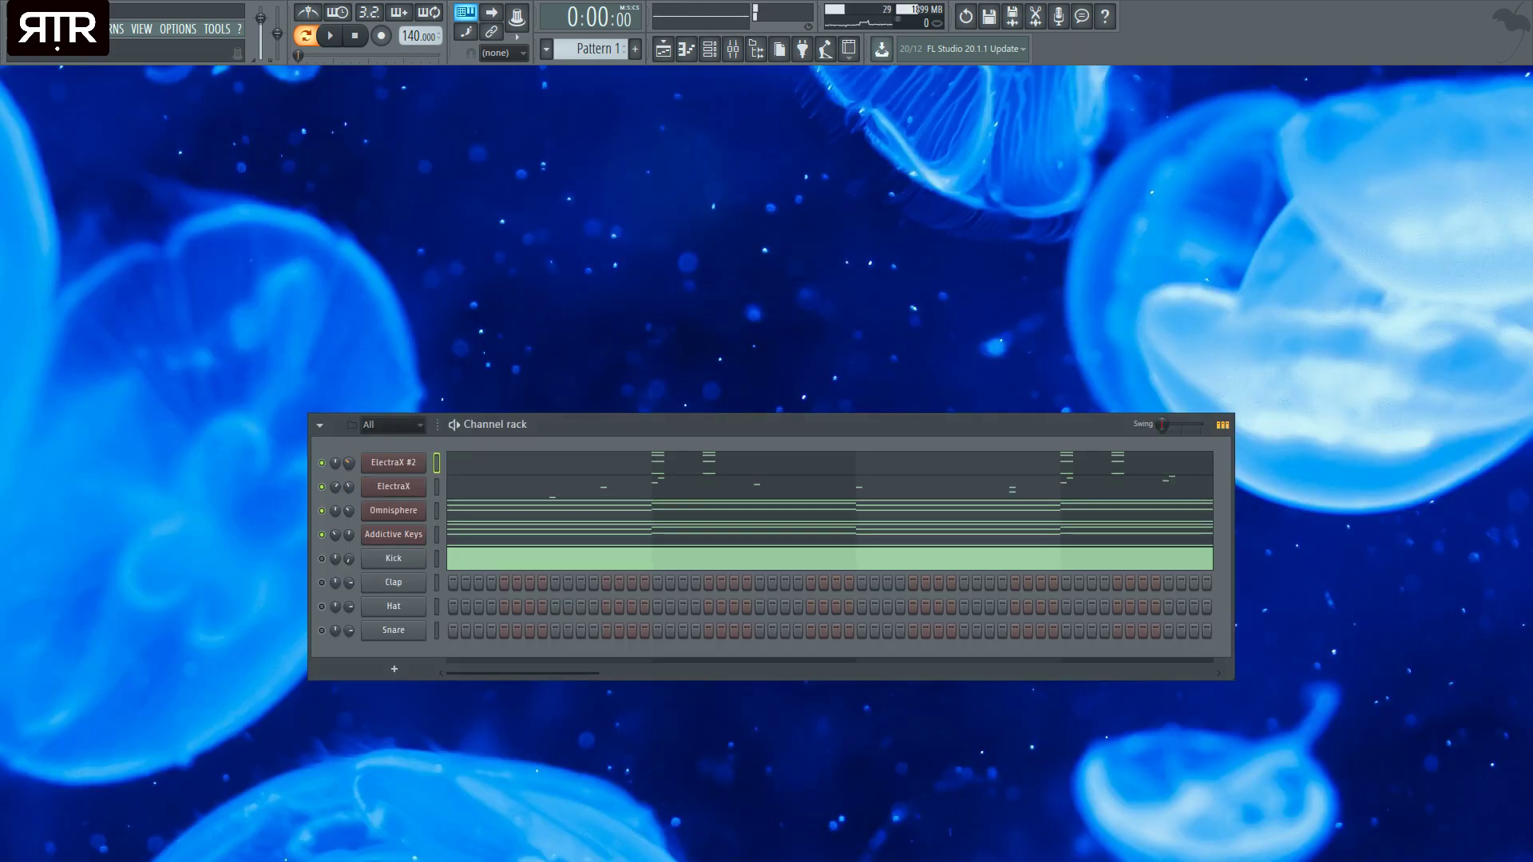
# - Raise all ElectraX #2 chord notes by one octave while the pattern plays
pyautogui.click(523, 457)
pyautogui.press('space')
pyautogui.hotkey('ctrl', 'Up')
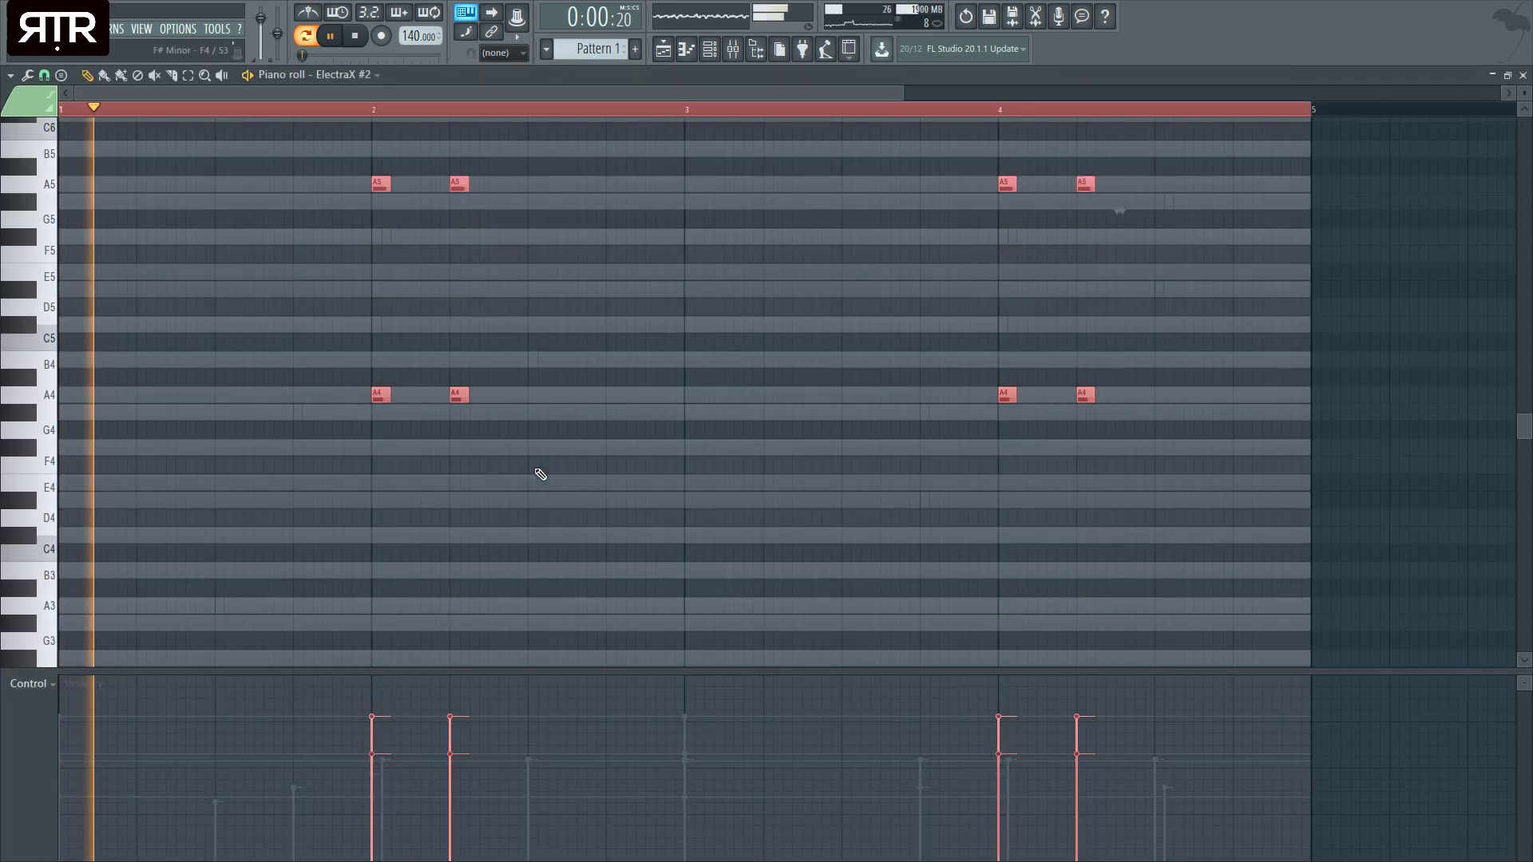
pyautogui.scroll(3, 815, 384)
pyautogui.click(680, 489)
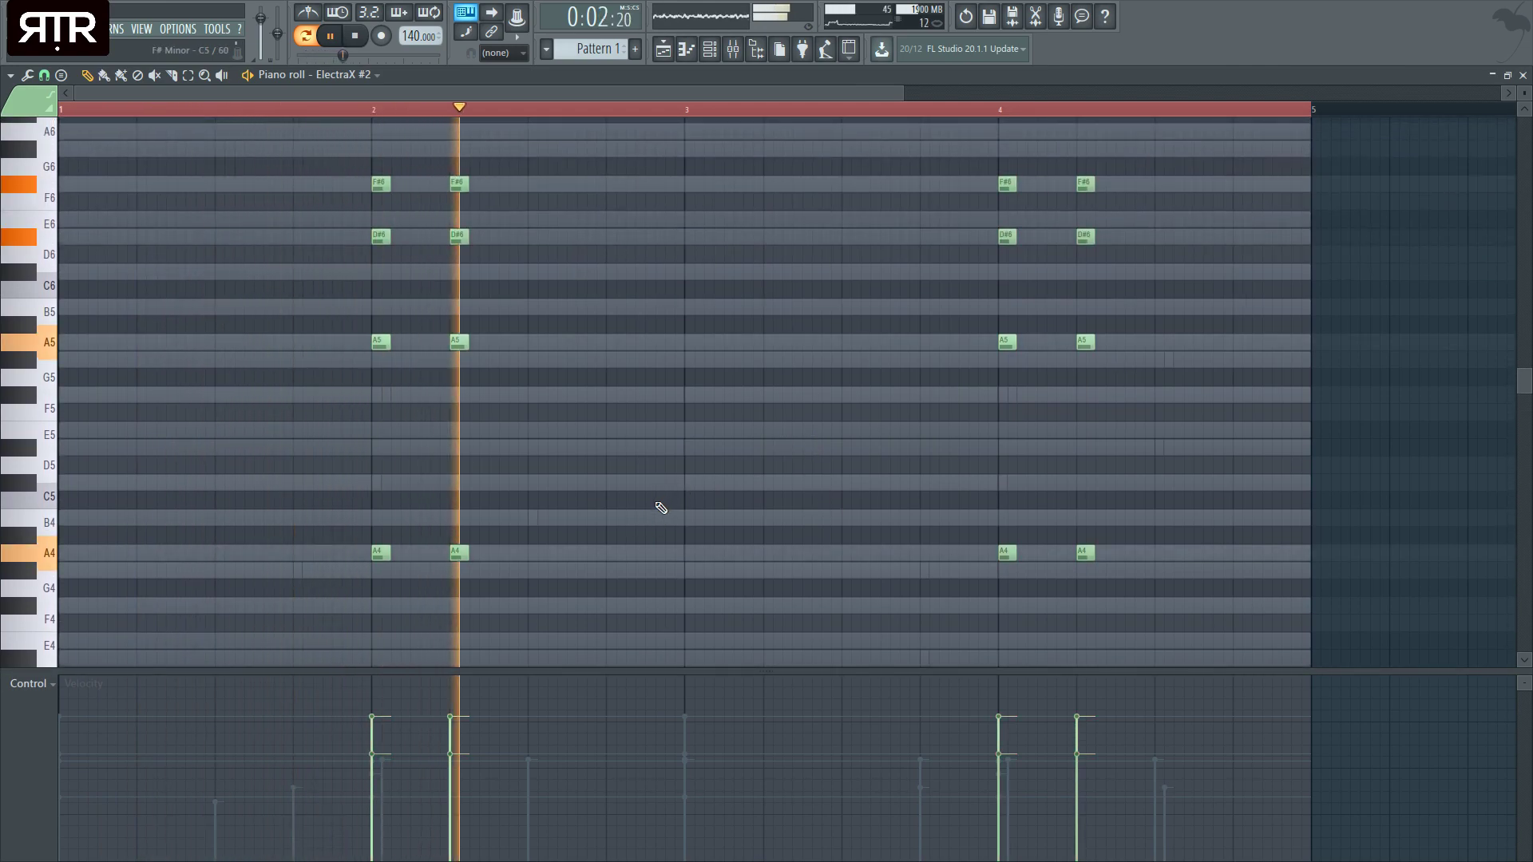
# - Delete the repeated second chord hits in bars 2 and 4, keeping only the chords on beat 1
pyautogui.scroll(1, 479, 575)
pyautogui.rightClick(471, 576)
pyautogui.press('space')
pyautogui.rightClick(472, 366)
pyautogui.rightClick(473, 259)
pyautogui.rightClick(473, 206)
pyautogui.press('space')
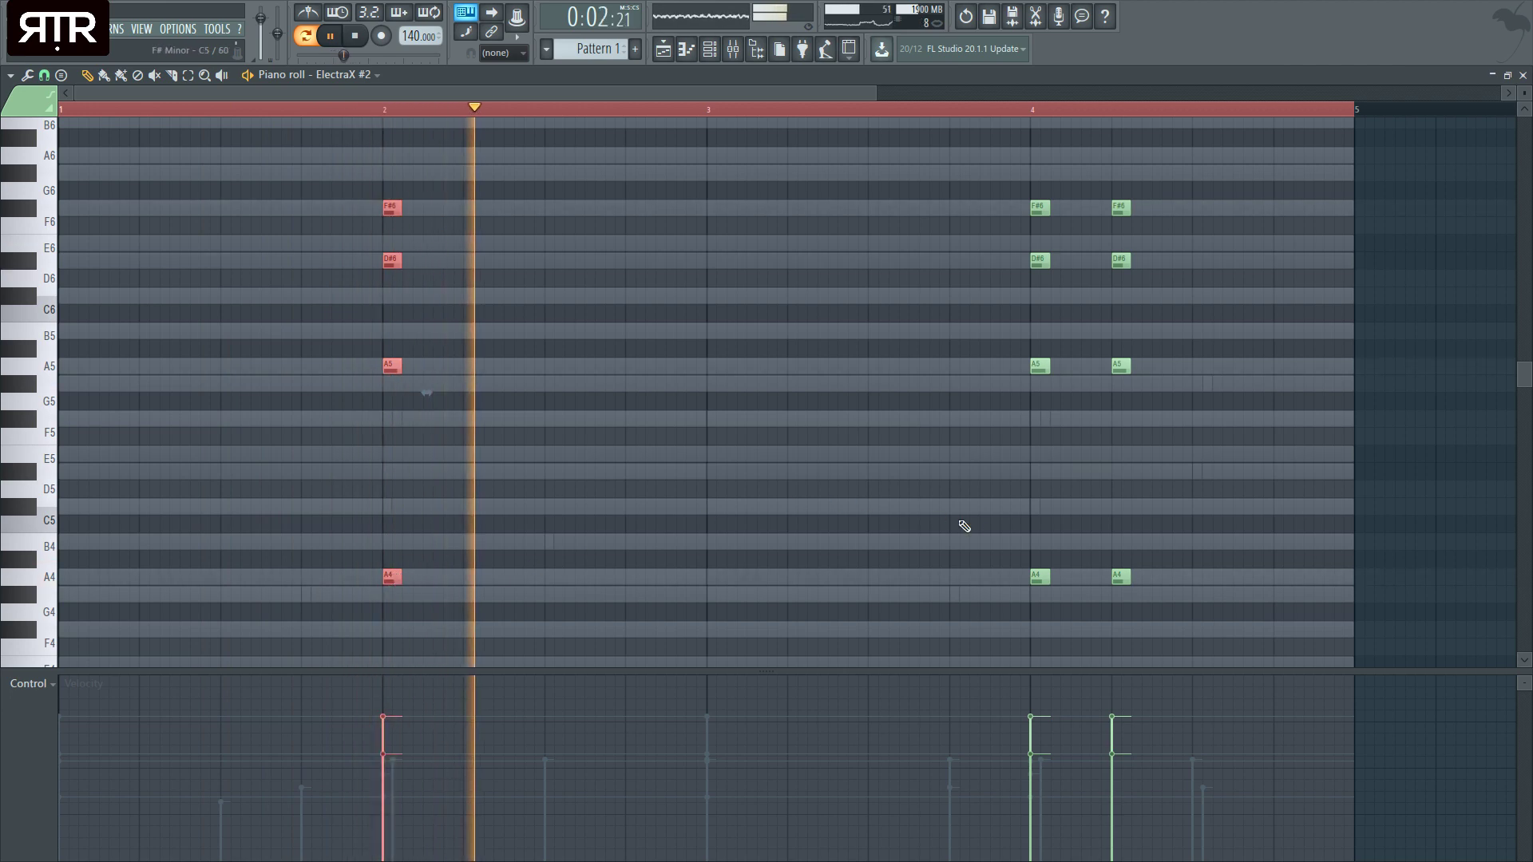
pyautogui.rightClick(1121, 575)
pyautogui.rightClick(1121, 260)
pyautogui.rightClick(1121, 207)
pyautogui.rightClick(1121, 365)
# - Lower the velocities of the bar 2 and bar 4 chords and try the notes another octave higher during playback
pyautogui.click(1030, 773)
pyautogui.click(383, 784)
pyautogui.hotkey('ctrl', 'a')
pyautogui.hotkey('ctrl', 'Up')
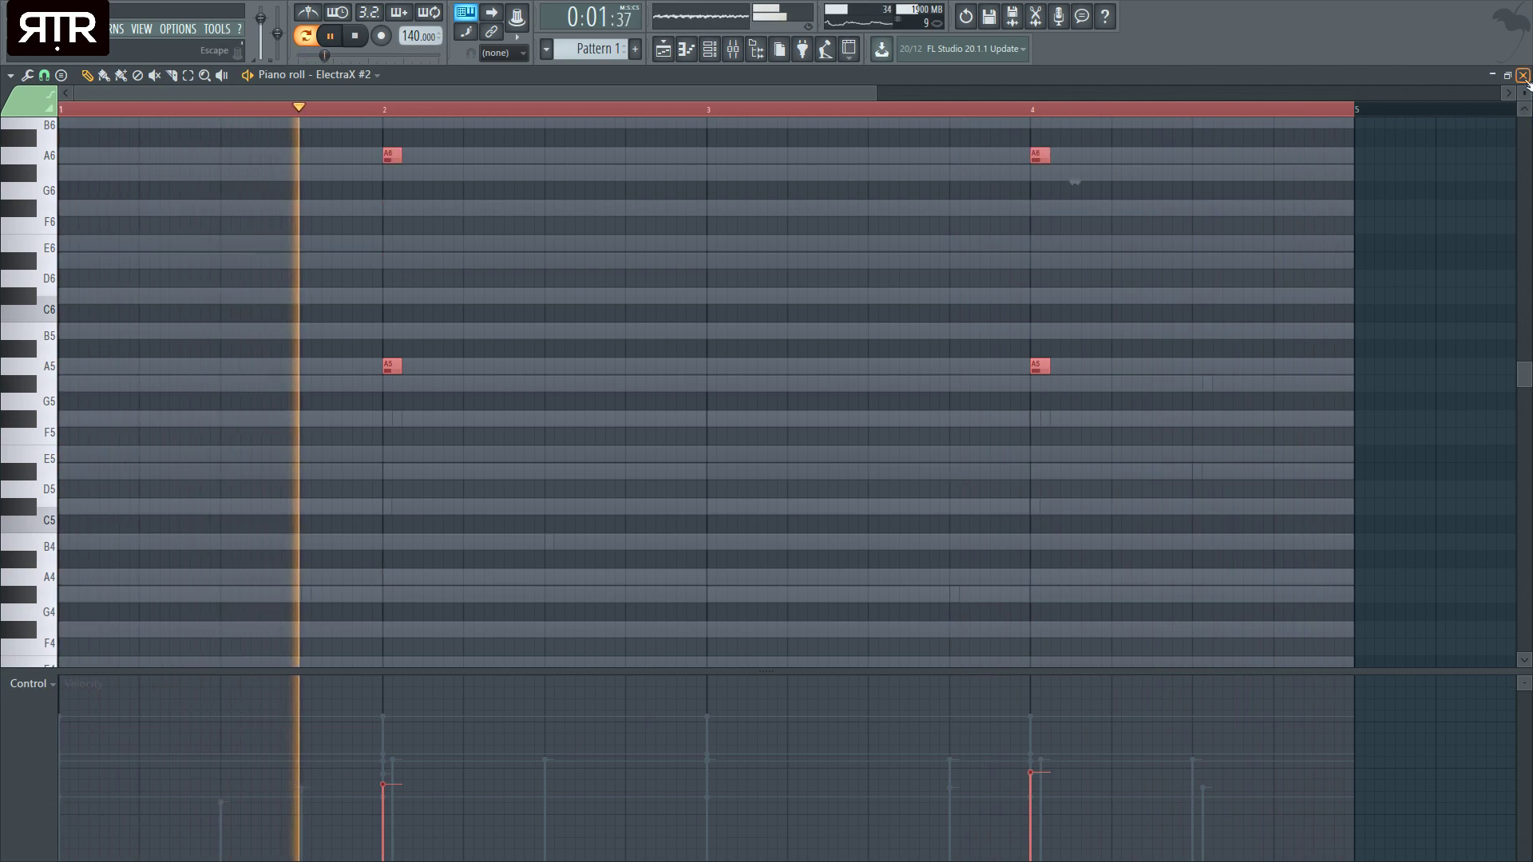
pyautogui.press('F7')
pyautogui.click(598, 476)
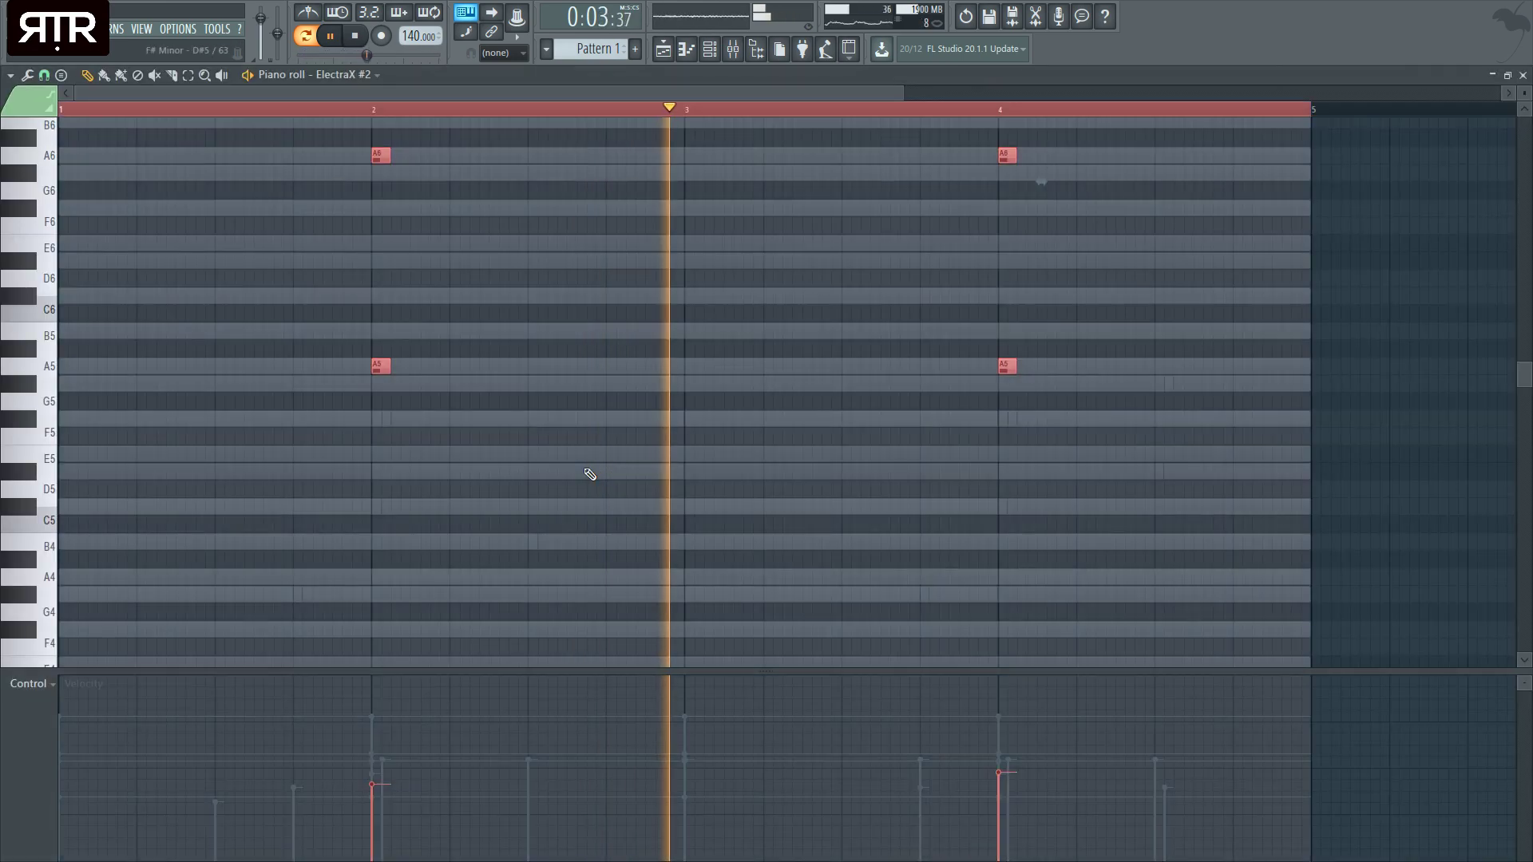
pyautogui.press('space')
pyautogui.click(1522, 75)
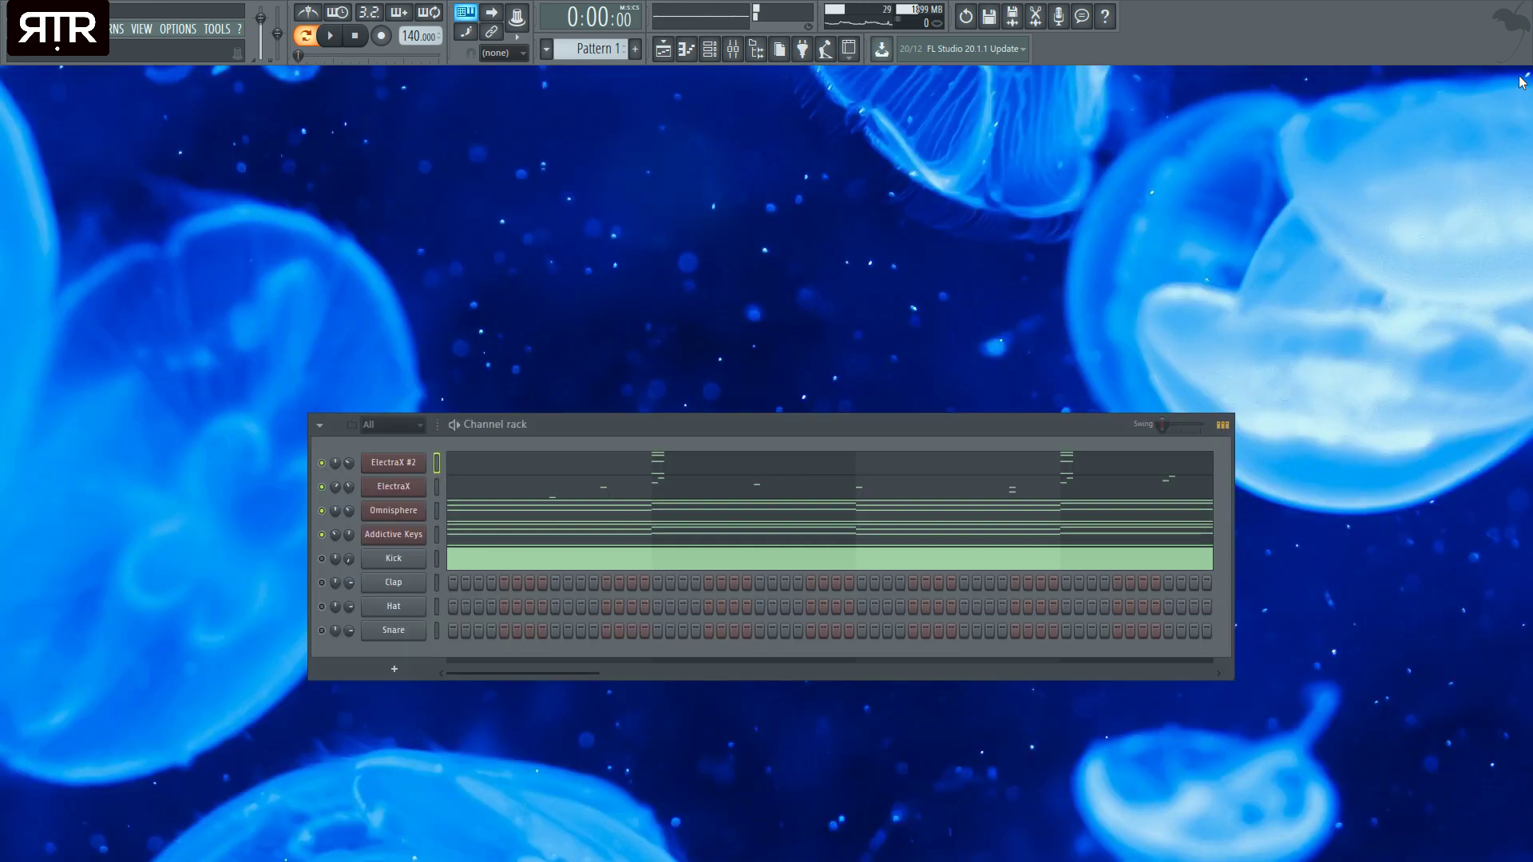
# - Audition the Arpeggiator patch 1Stars RR in the ElectraX #2 plugin and minimize its window
pyautogui.click(424, 467)
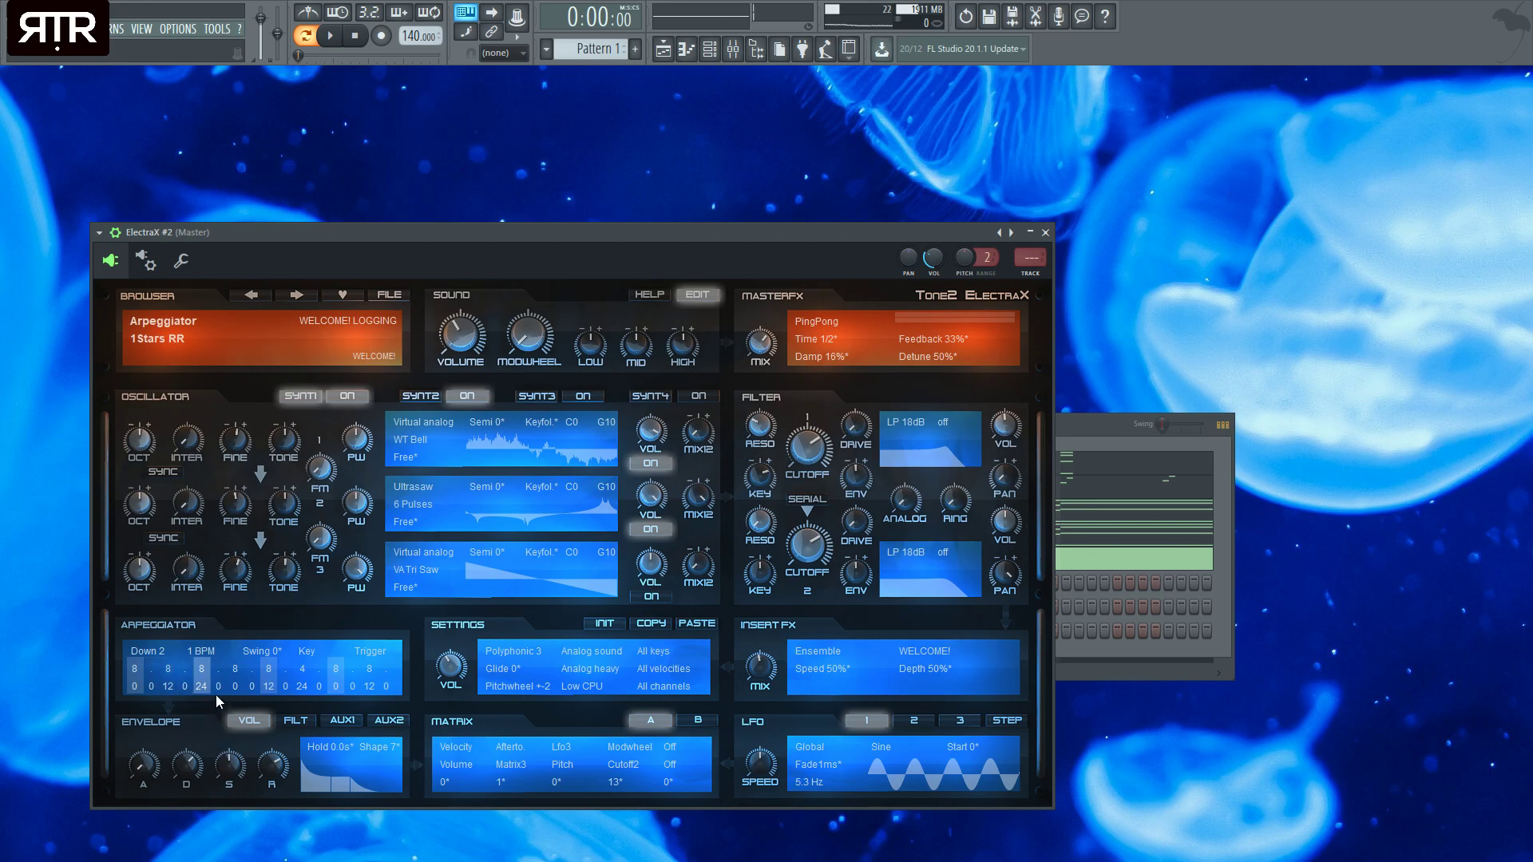
pyautogui.press('space')
pyautogui.click(1030, 231)
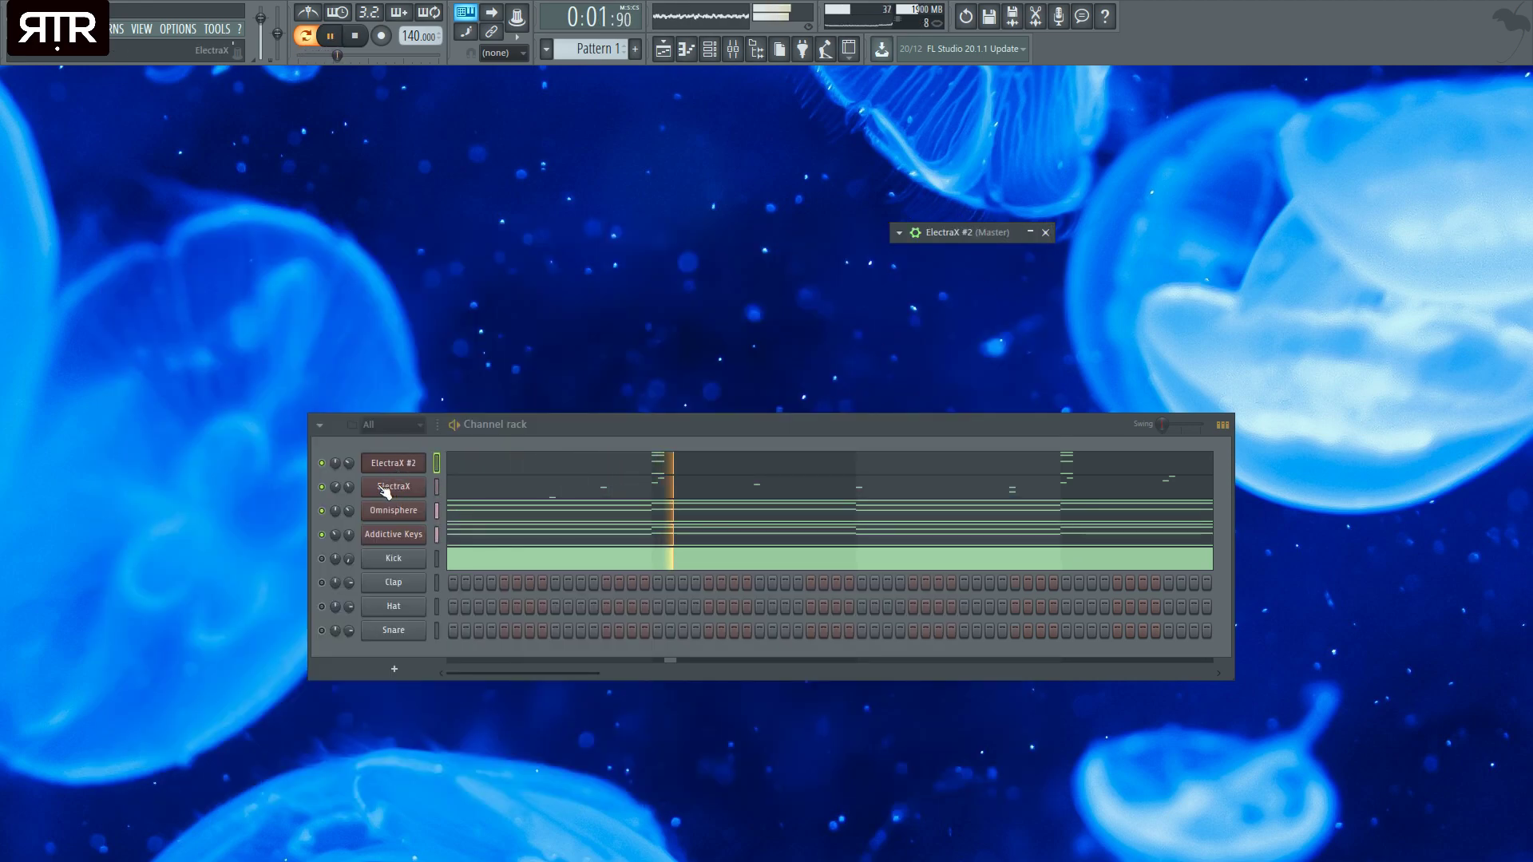
# - Bring the ElectraX #2 chords back down an octave, lengthen them to about two and a half steps and play them
pyautogui.click(551, 470)
pyautogui.hotkey('ctrl', 'a')
pyautogui.press('space')
pyautogui.moveTo(380, 367); pyautogui.dragTo(418, 366)
pyautogui.click(518, 223)
pyautogui.press('space')
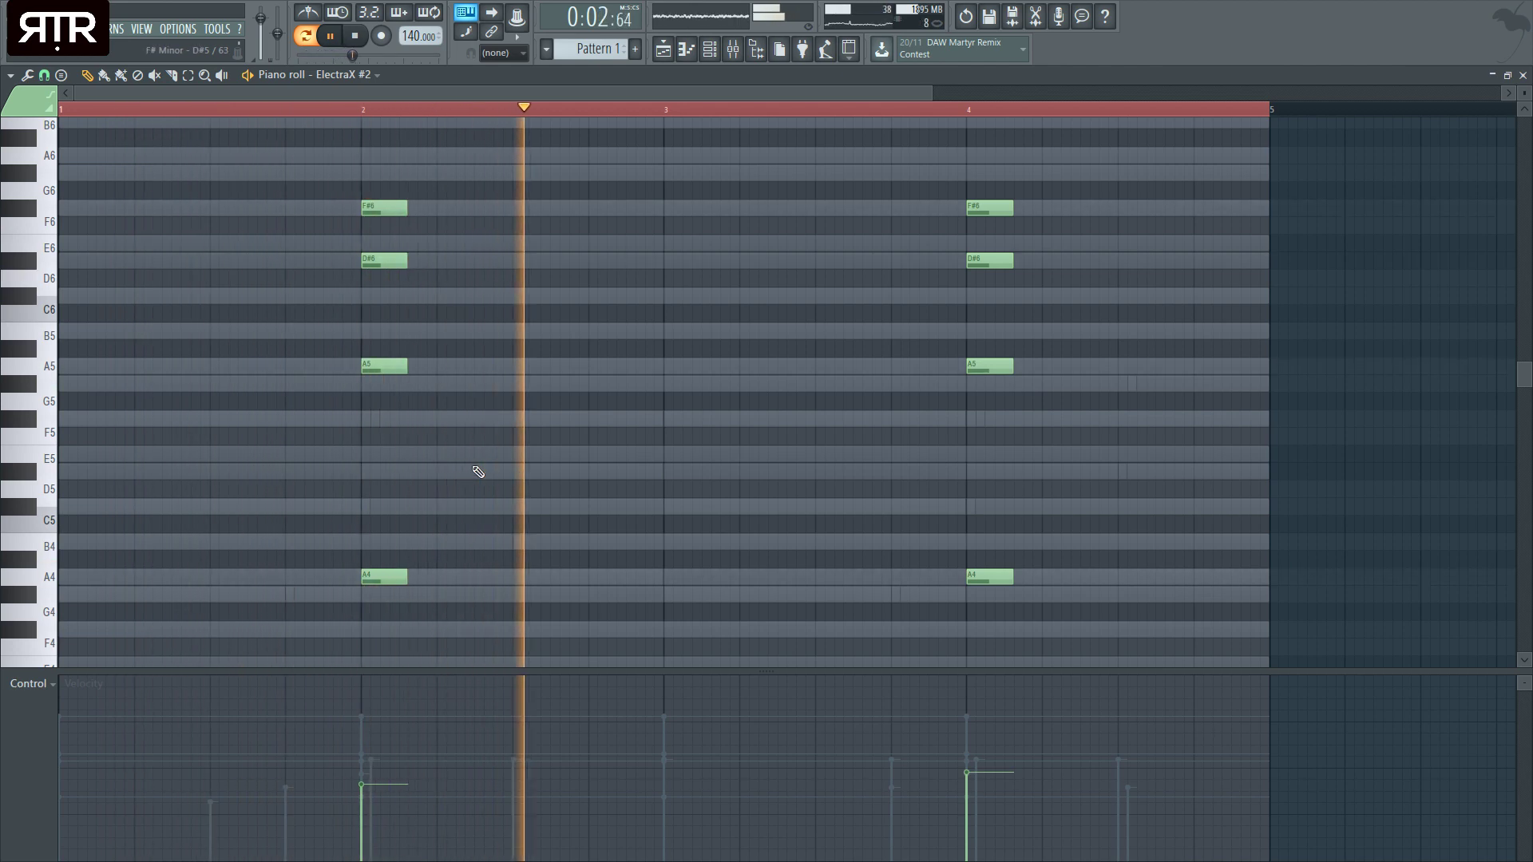
# - Extend the bar 2 and bar 4 chords to one beat, deselect them and shrink the velocity lane to enlarge the note grid
pyautogui.press('space')
pyautogui.hotkey('ctrl', 'a')
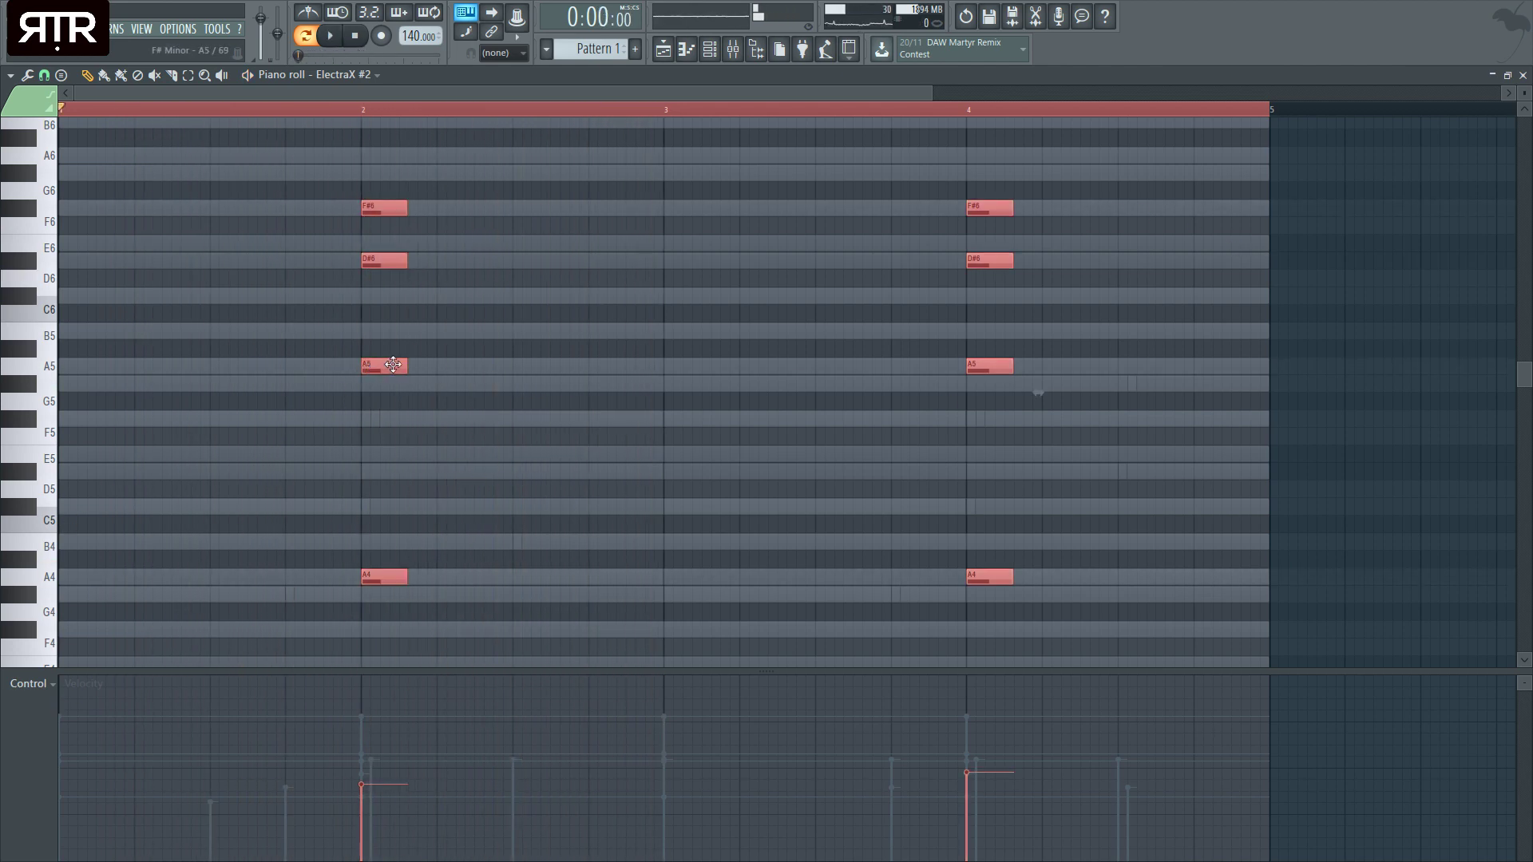
pyautogui.moveTo(416, 373); pyautogui.dragTo(429, 372)
pyautogui.press('space')
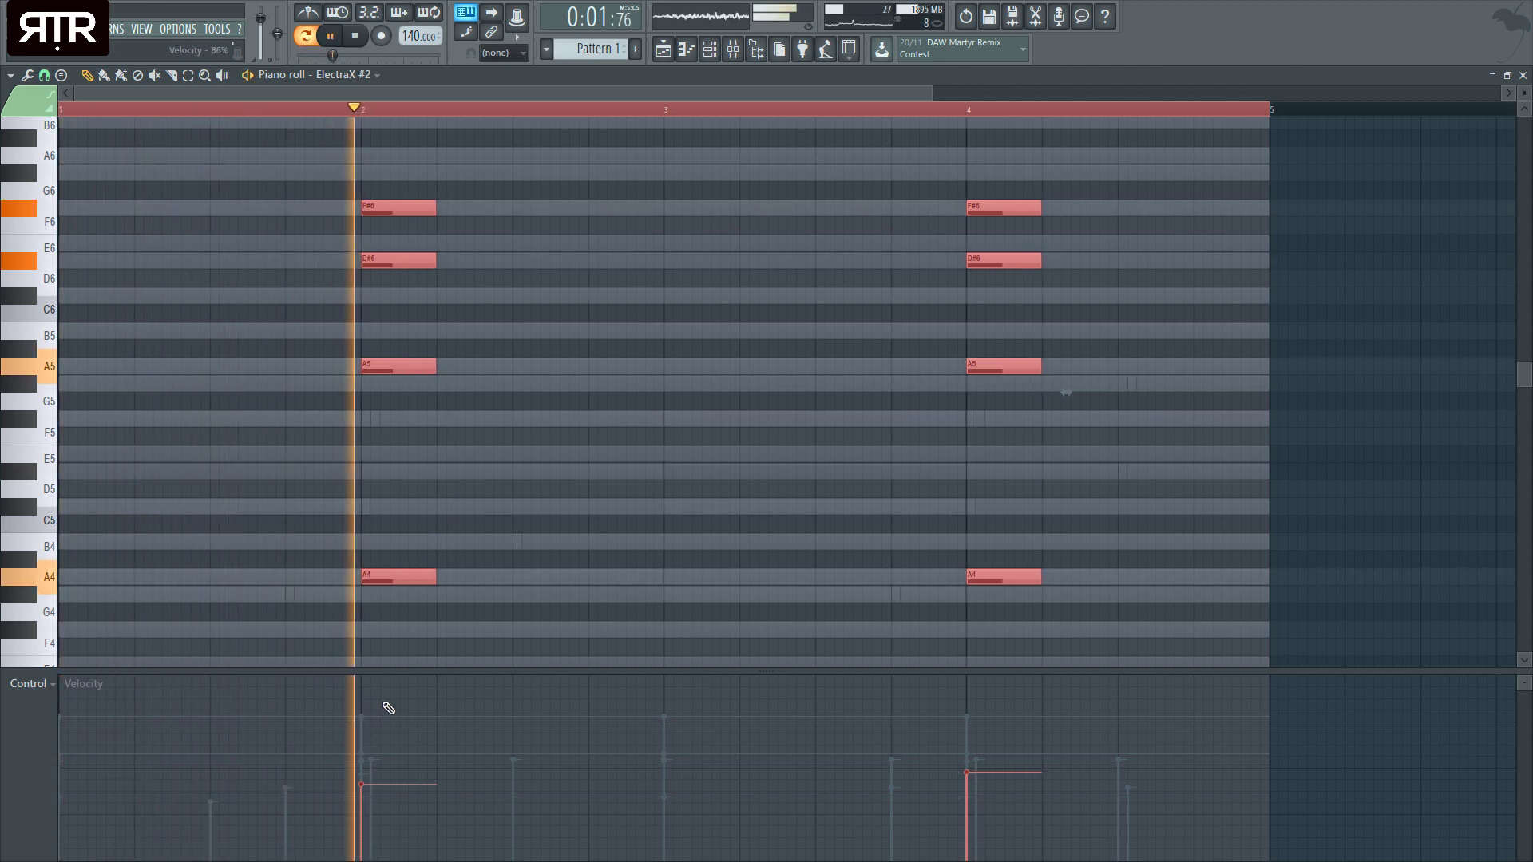
pyautogui.hotkey('ctrl', 'd')
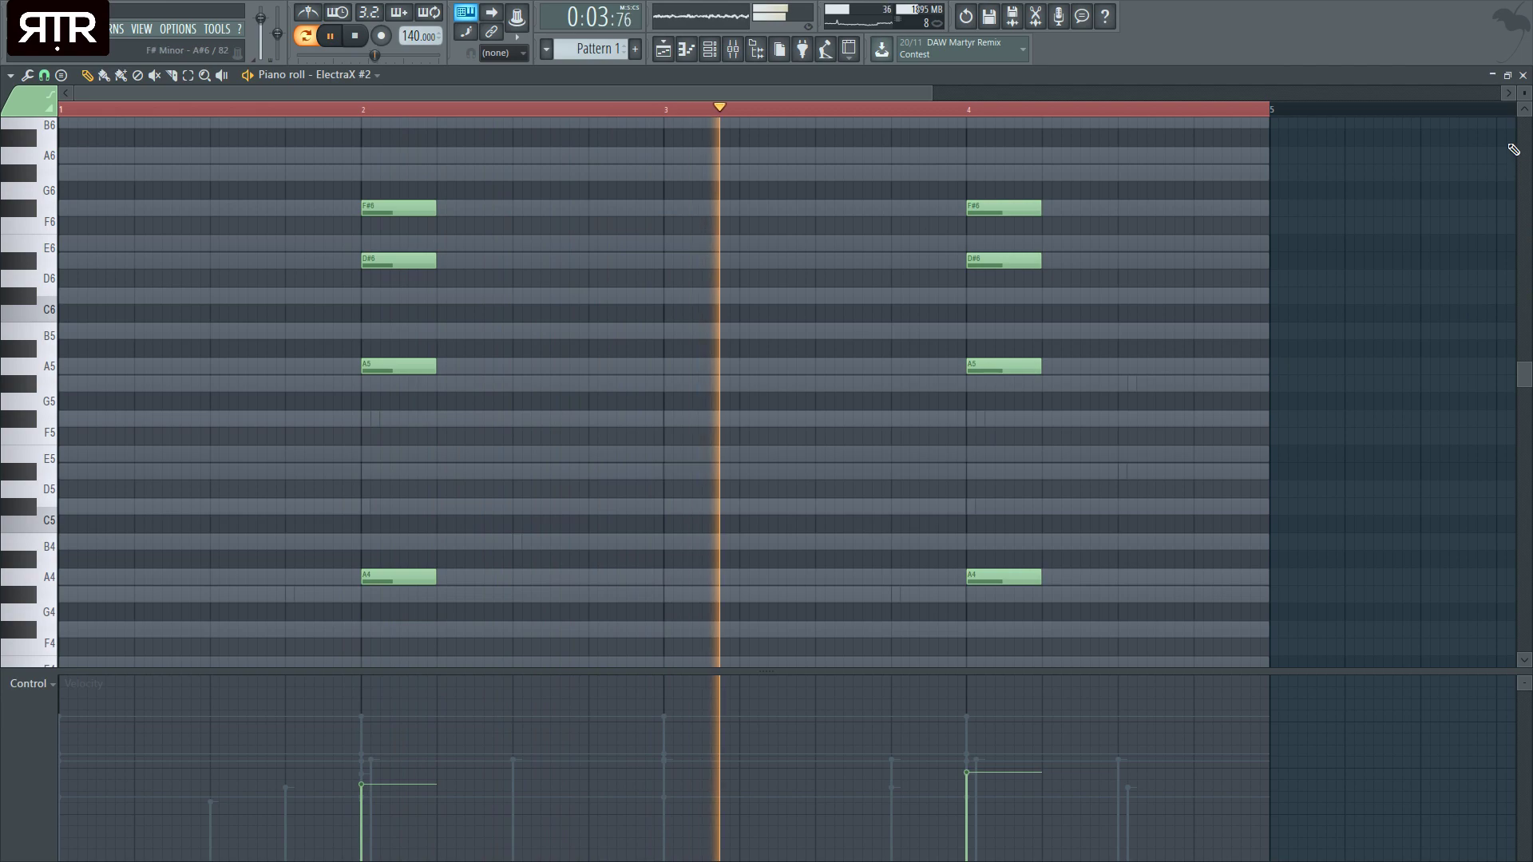
pyautogui.moveTo(607, 670); pyautogui.dragTo(664, 808)
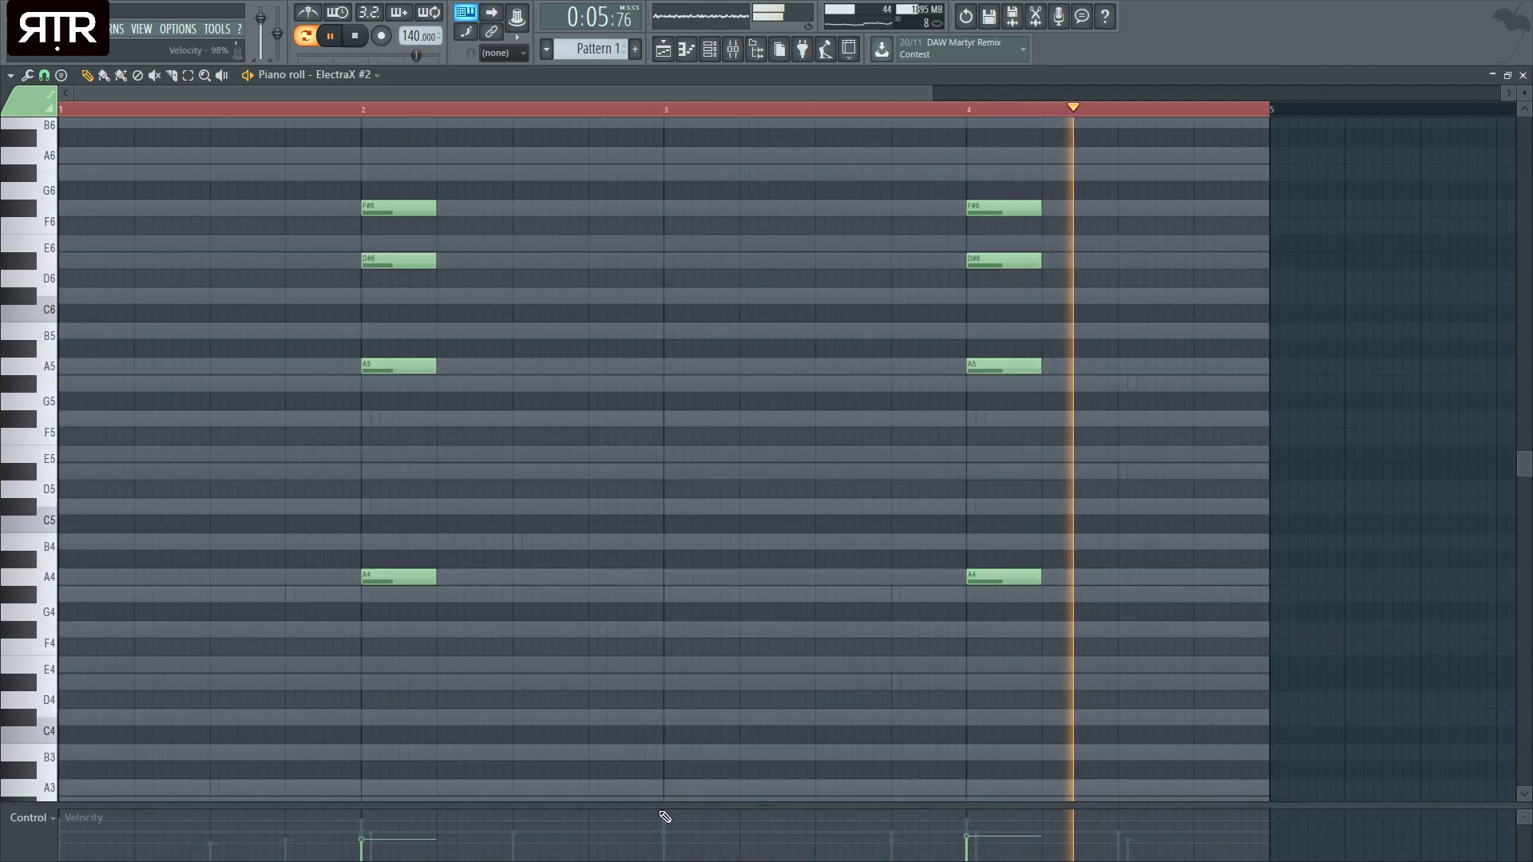
# - Revoice both chords by lowering the D#6 notes one octave and the F#6 notes two octaves, play them and close the piano roll
pyautogui.press('space')
pyautogui.hotkey('ctrl', 'a')
pyautogui.moveTo(1127, 232); pyautogui.dragTo(280, 223)
pyautogui.hotkey('ctrl', 'Down')
pyautogui.moveTo(1079, 239); pyautogui.dragTo(346, 250)
pyautogui.hotkey('ctrl', 'Down')
pyautogui.click(746, 573)
pyautogui.scroll(-4, 715, 447)
pyautogui.scroll(2, 958, 287)
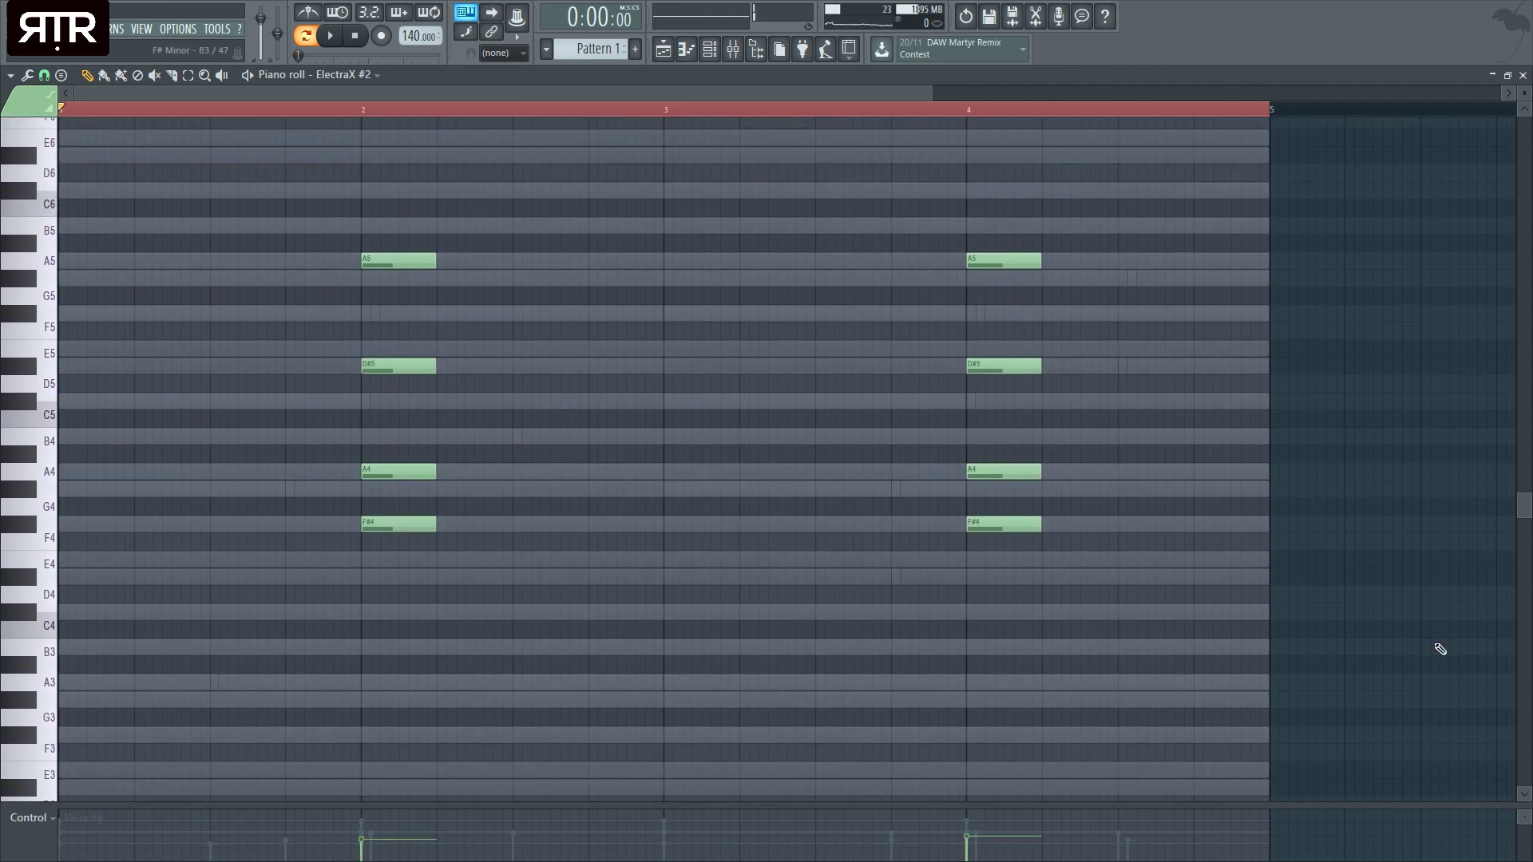
pyautogui.press('space')
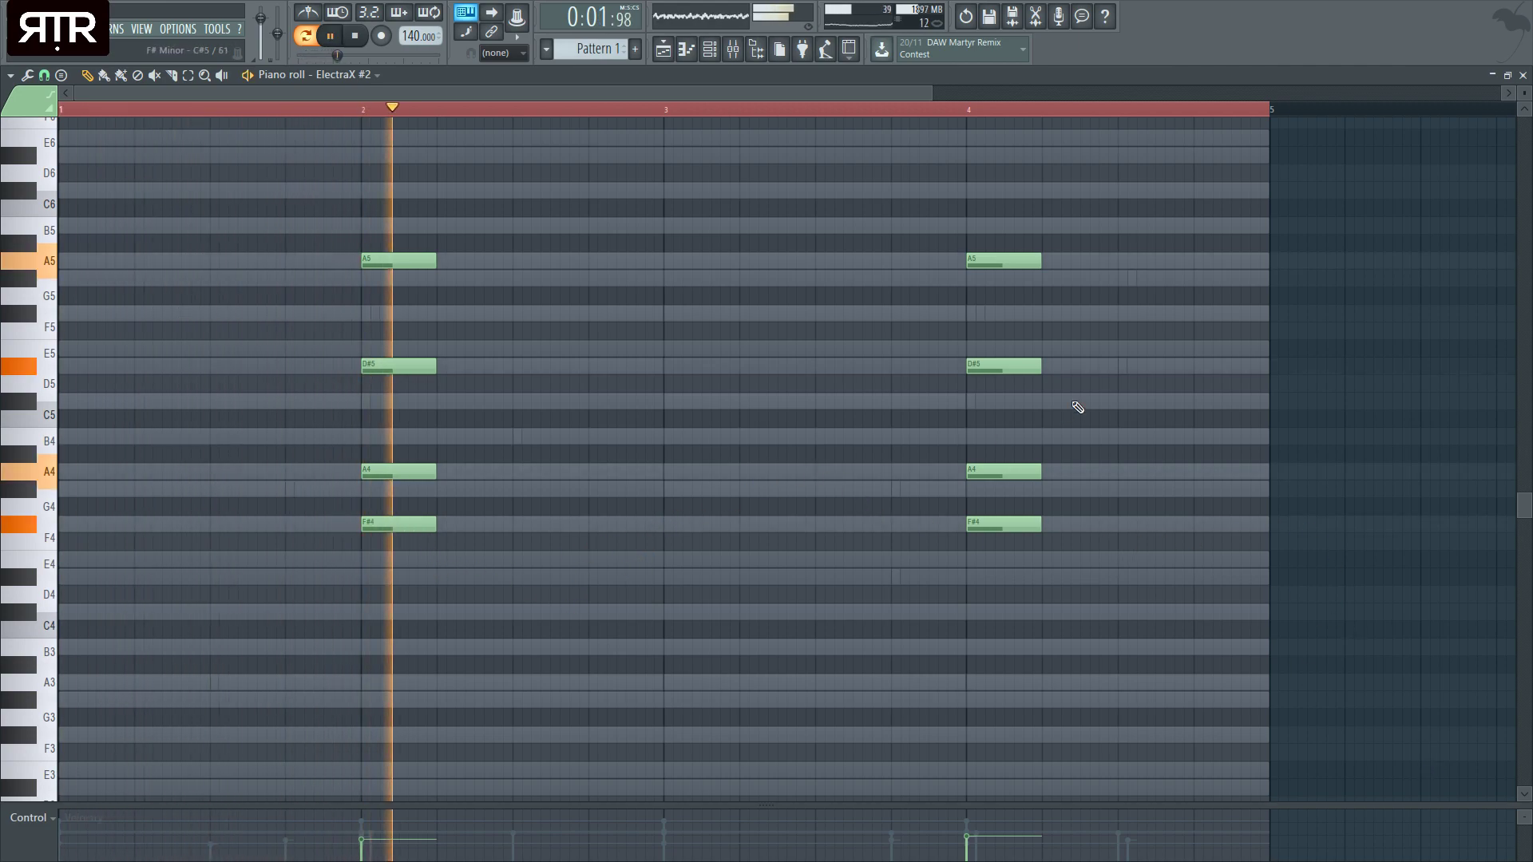
pyautogui.click(1523, 74)
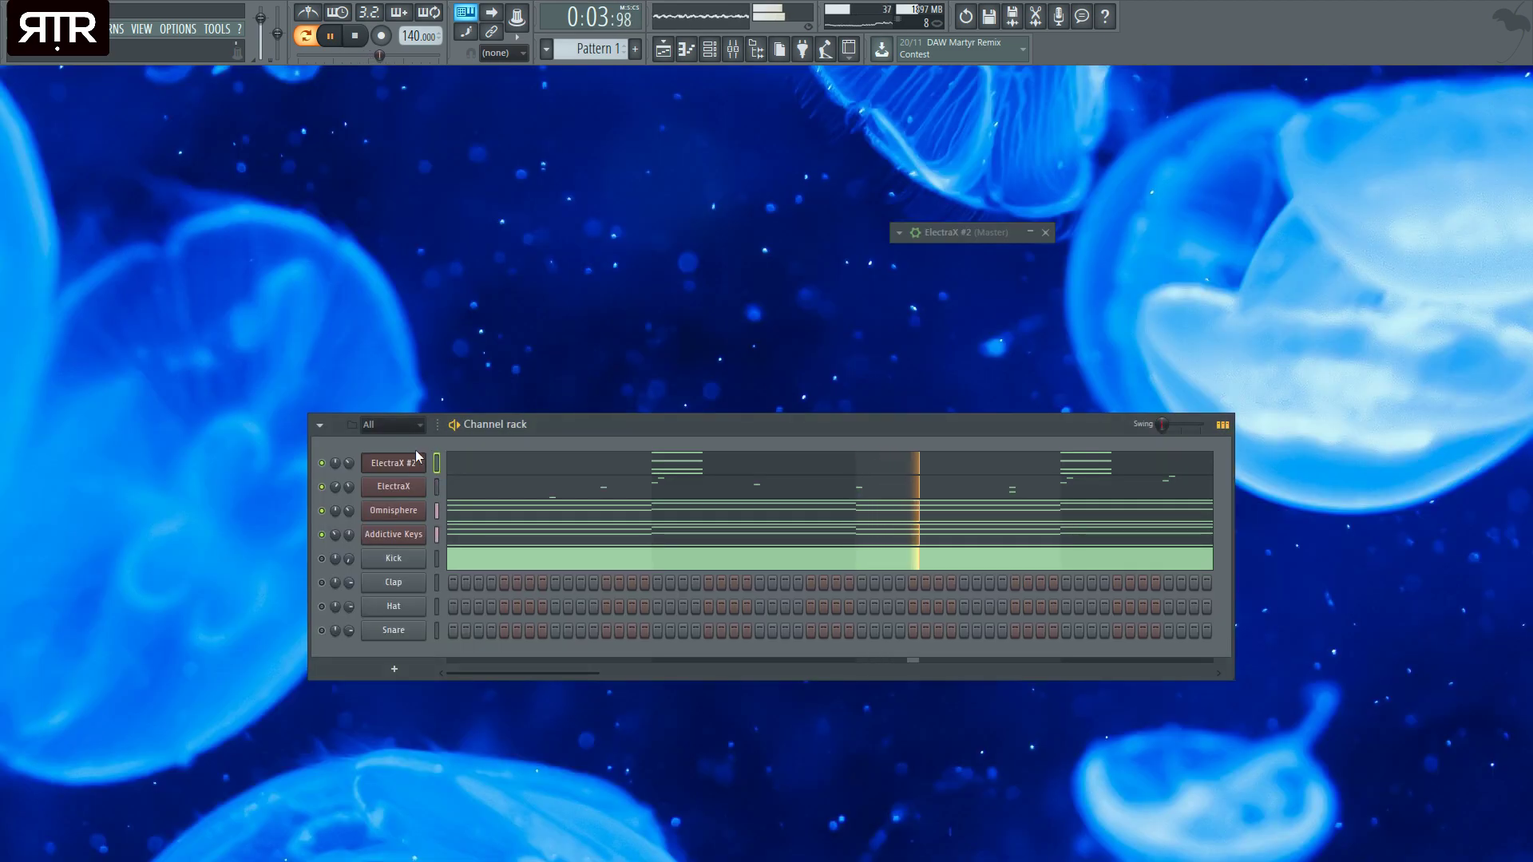
# - Check the ElectraX melody, and move the ElectraX #2 chords two beats later to beat 3 of bars 2 and 4
pyautogui.click(569, 490)
pyautogui.press('F7')
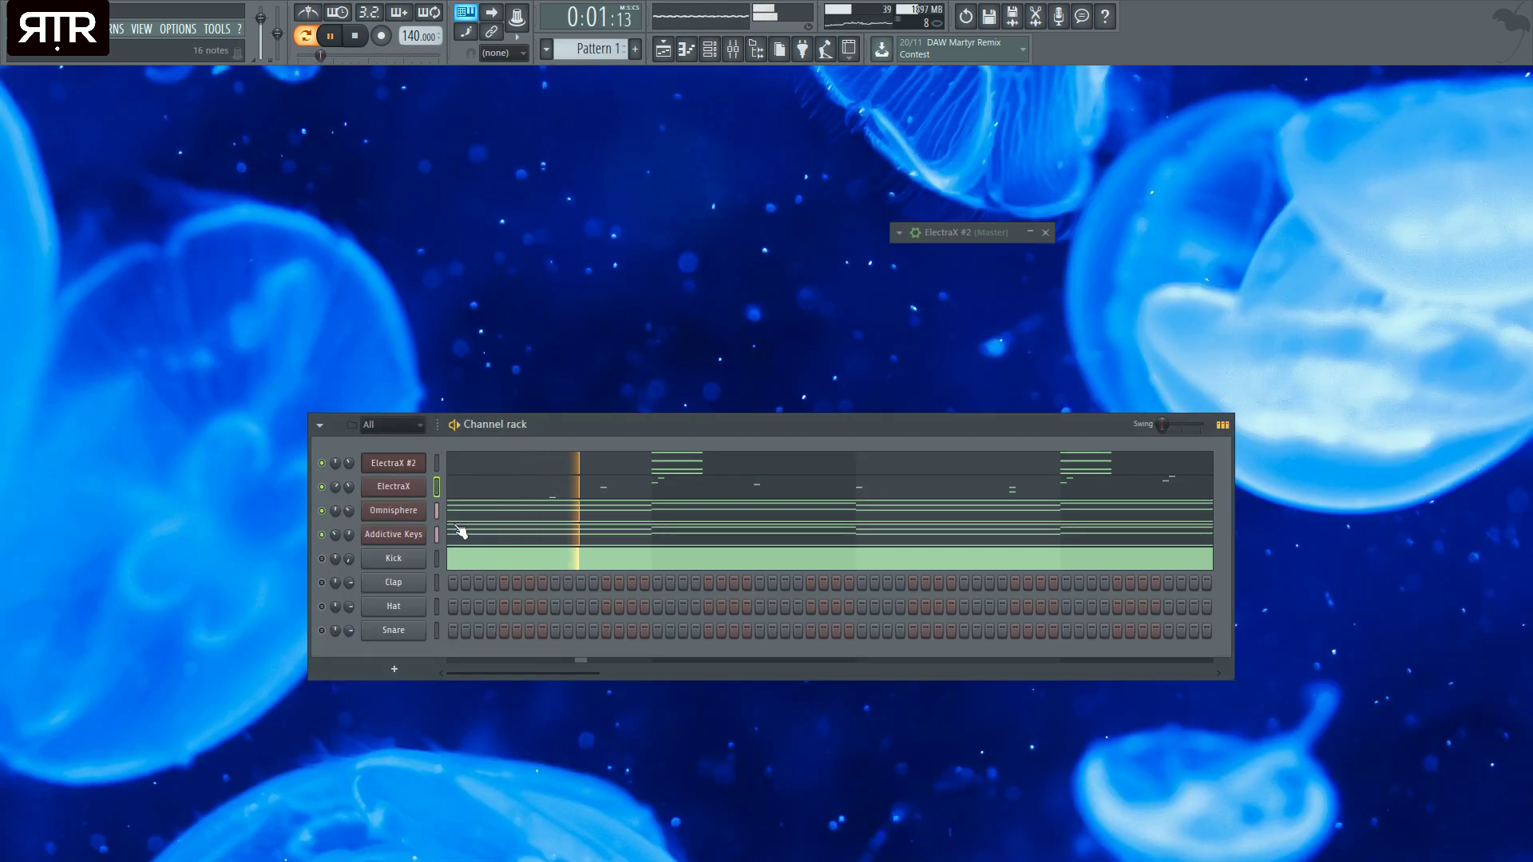
pyautogui.click(553, 463)
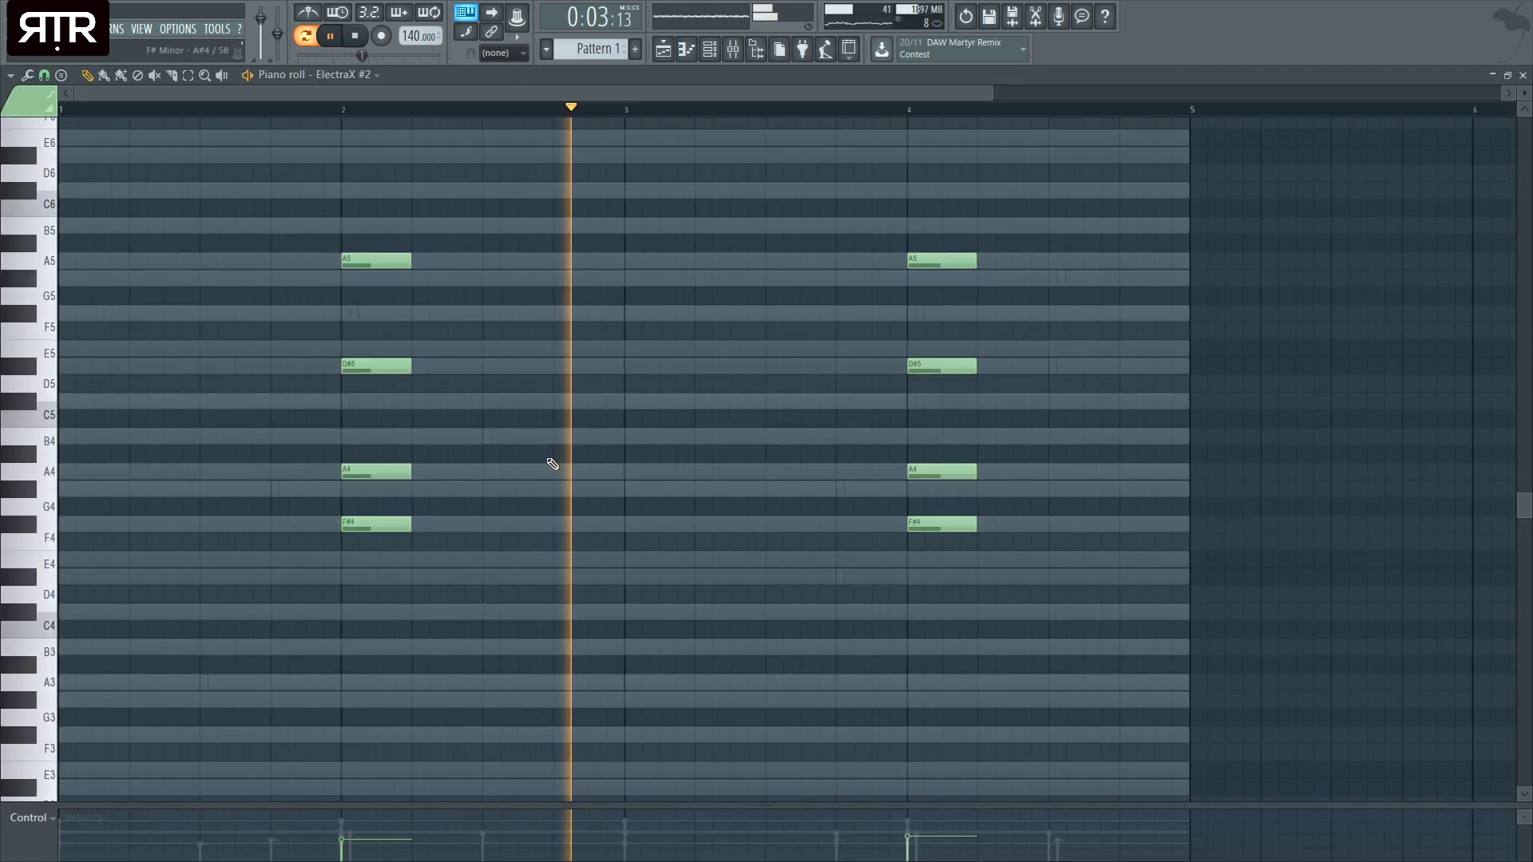
pyautogui.hotkey('ctrl', 'a')
pyautogui.moveTo(399, 523); pyautogui.dragTo(515, 519)
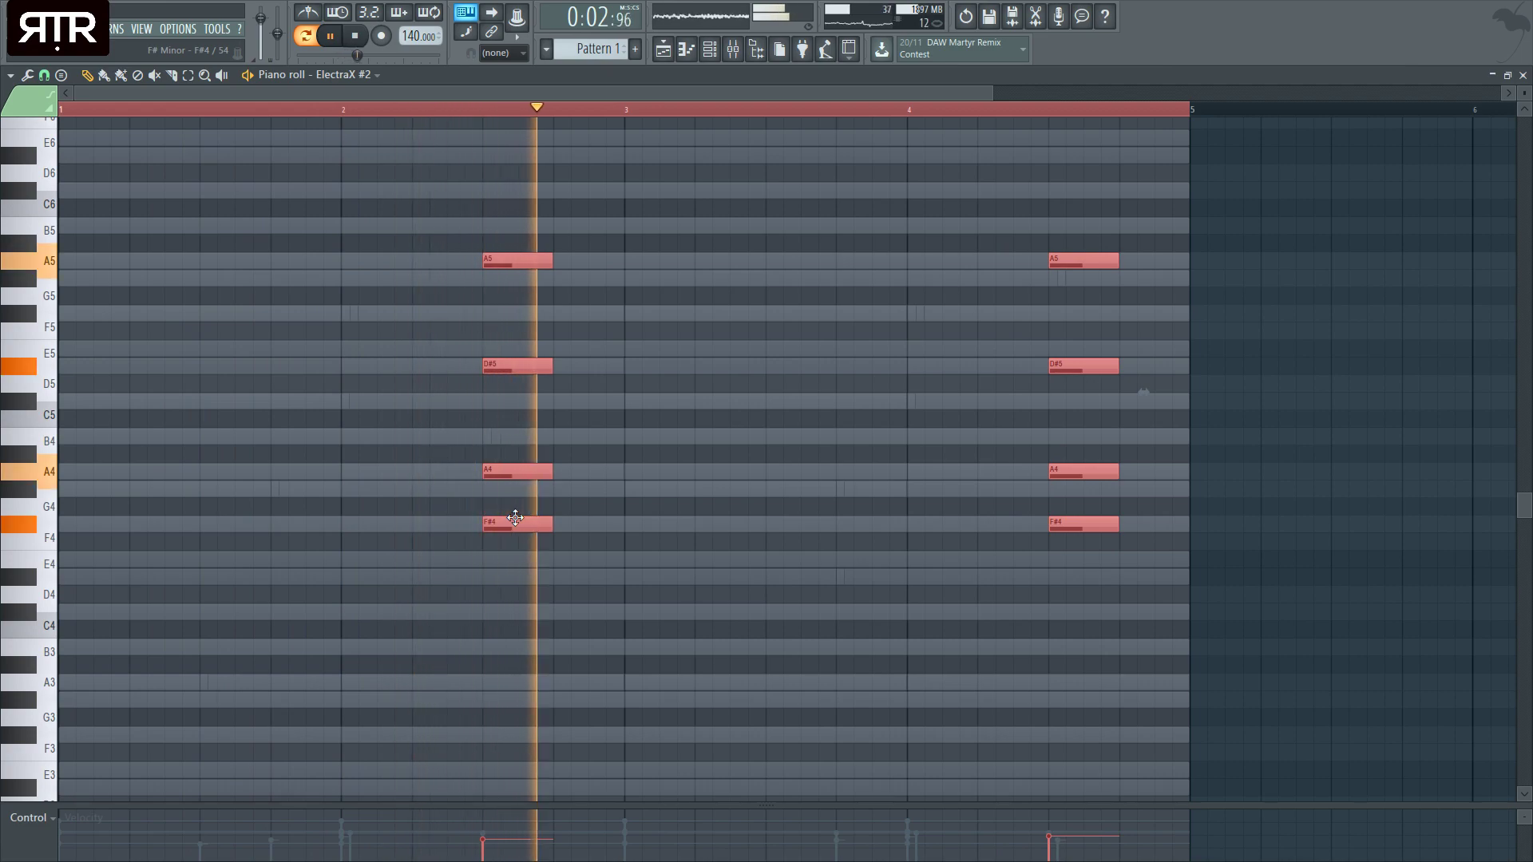
pyautogui.moveTo(1524, 94); pyautogui.dragTo(1524, 100)
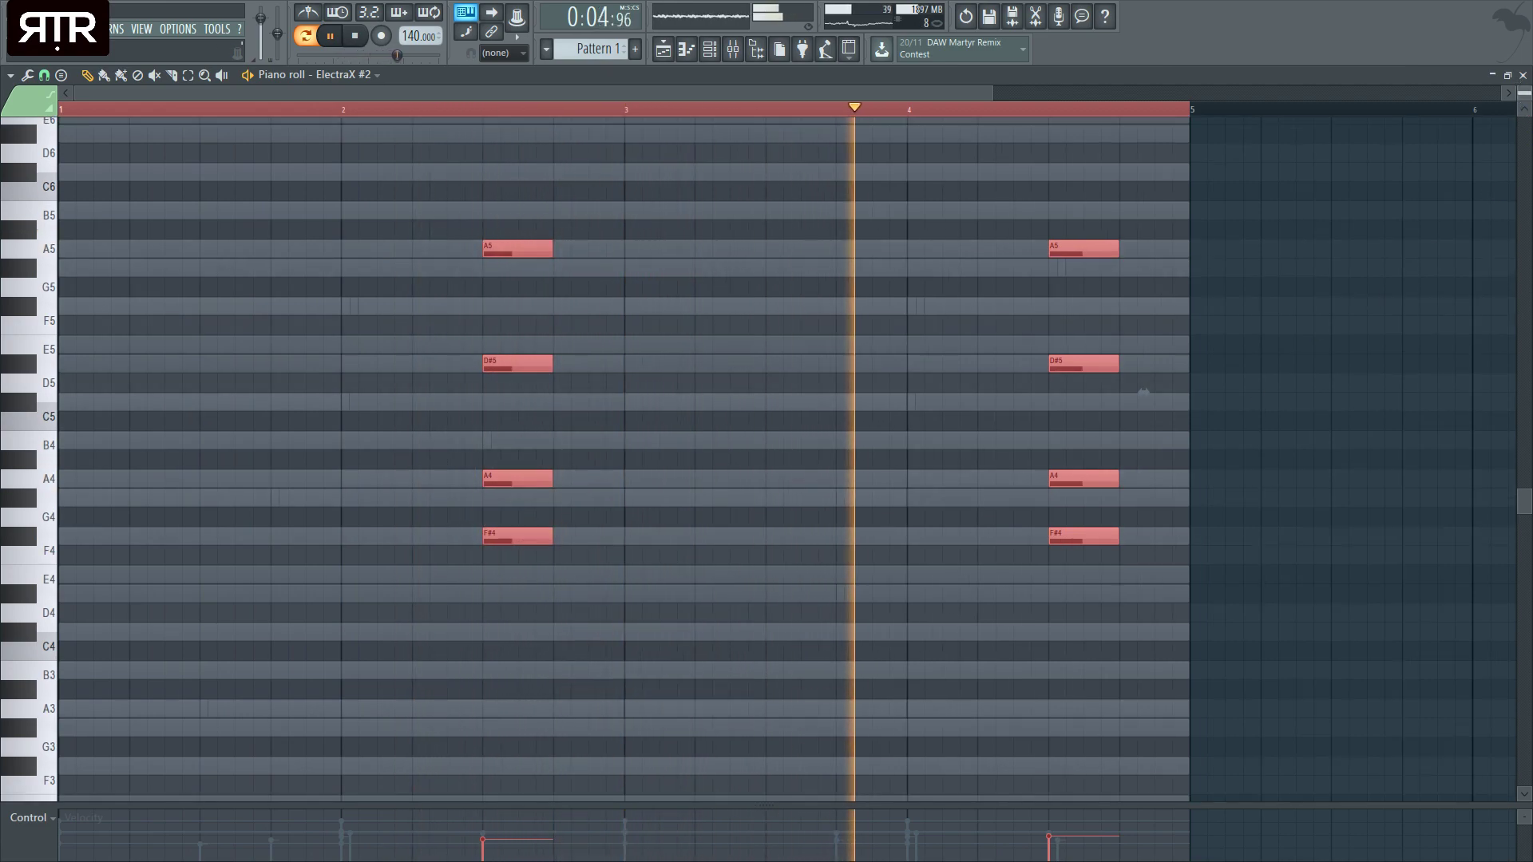
pyautogui.click(1523, 74)
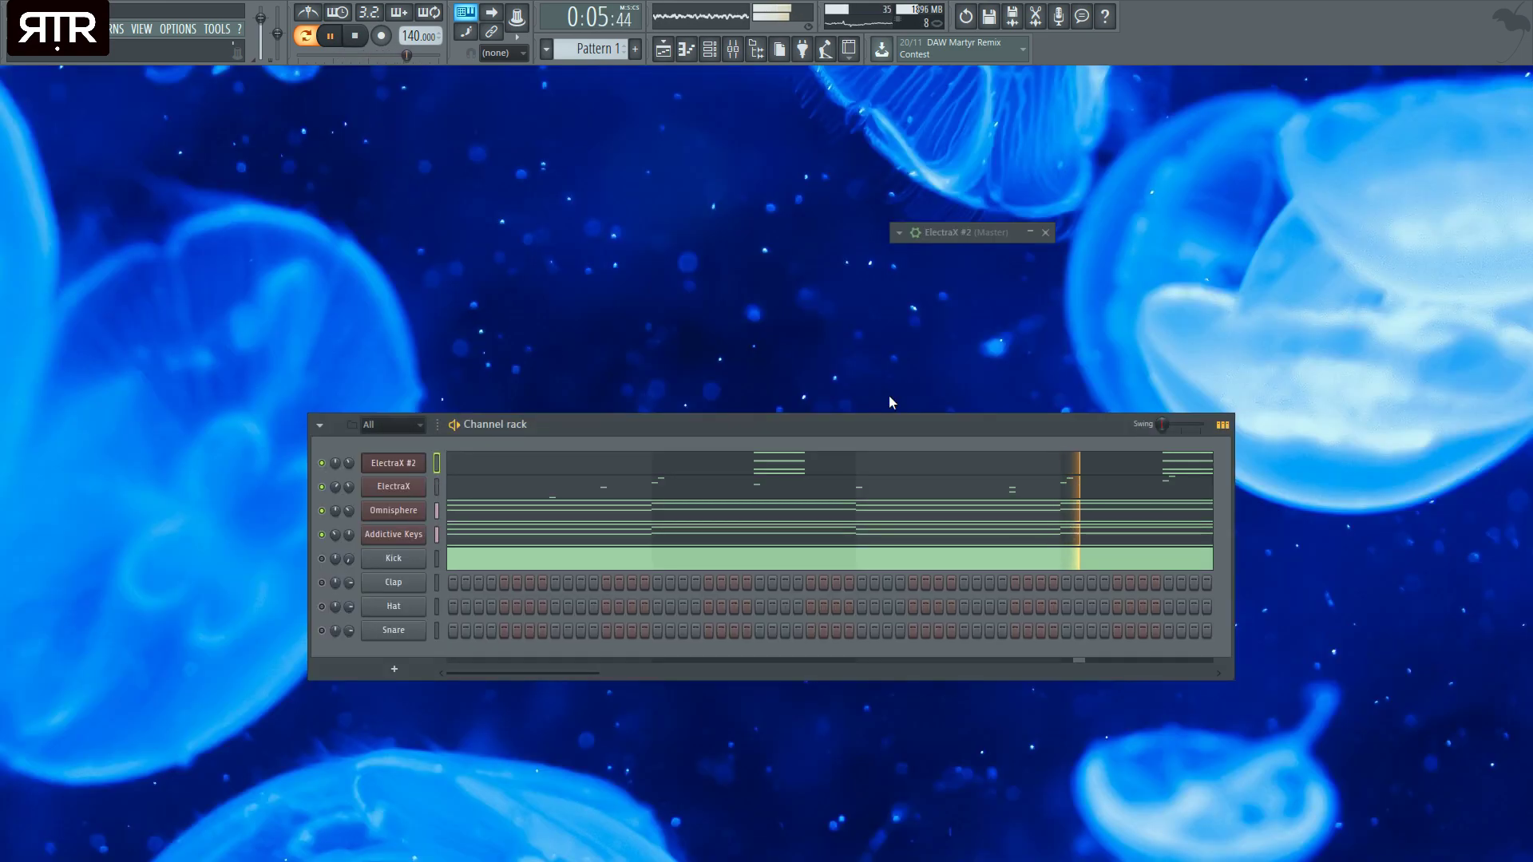
# - Lower the velocity of the bar 2 chord in ElectraX #2, close its piano roll and stop playback
pyautogui.click(385, 467)
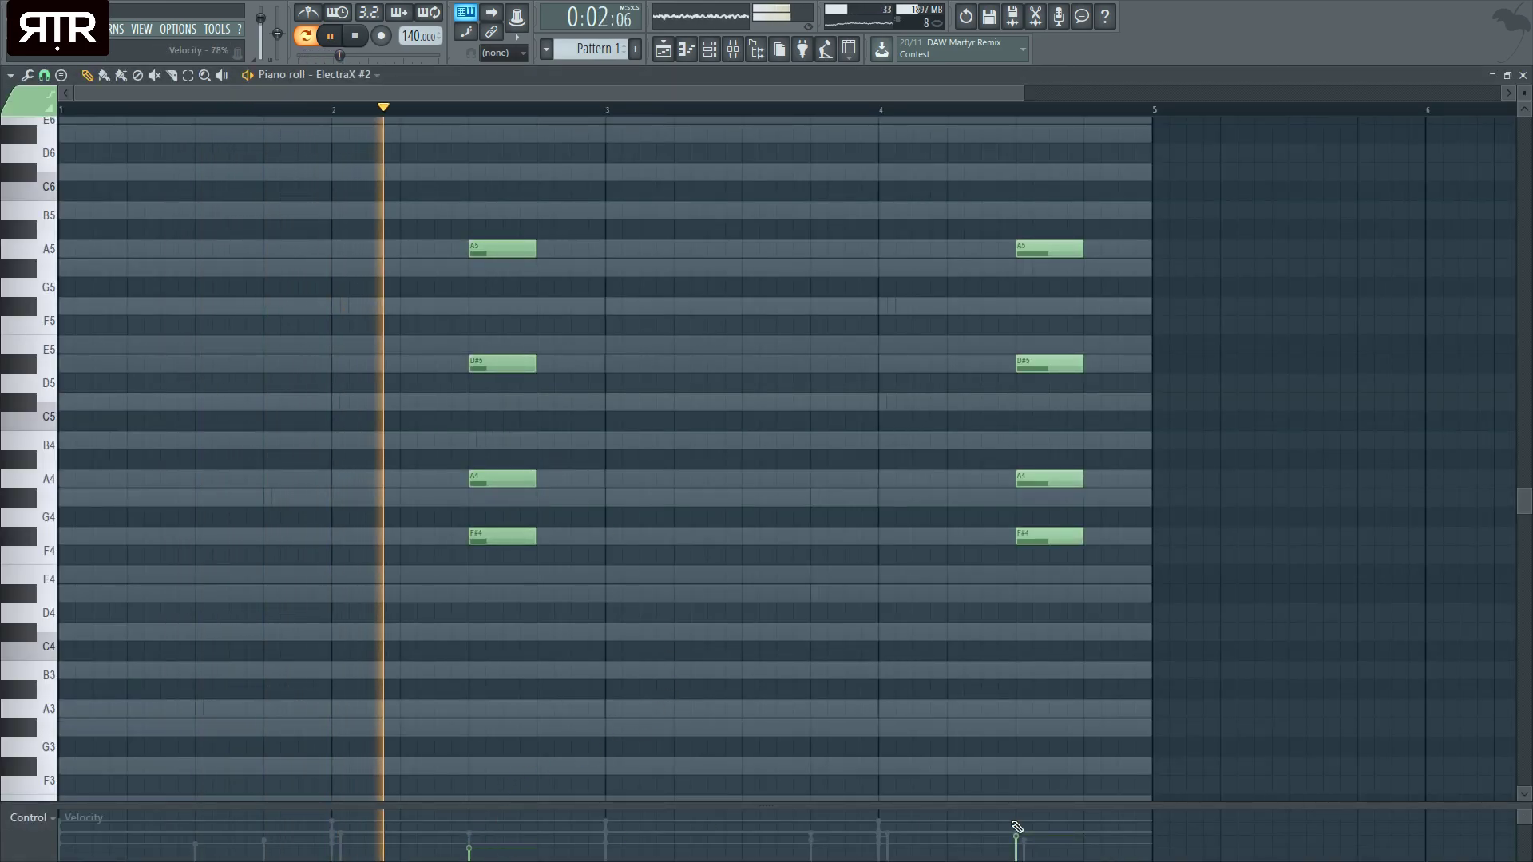
pyautogui.press('F7')
pyautogui.press('space')
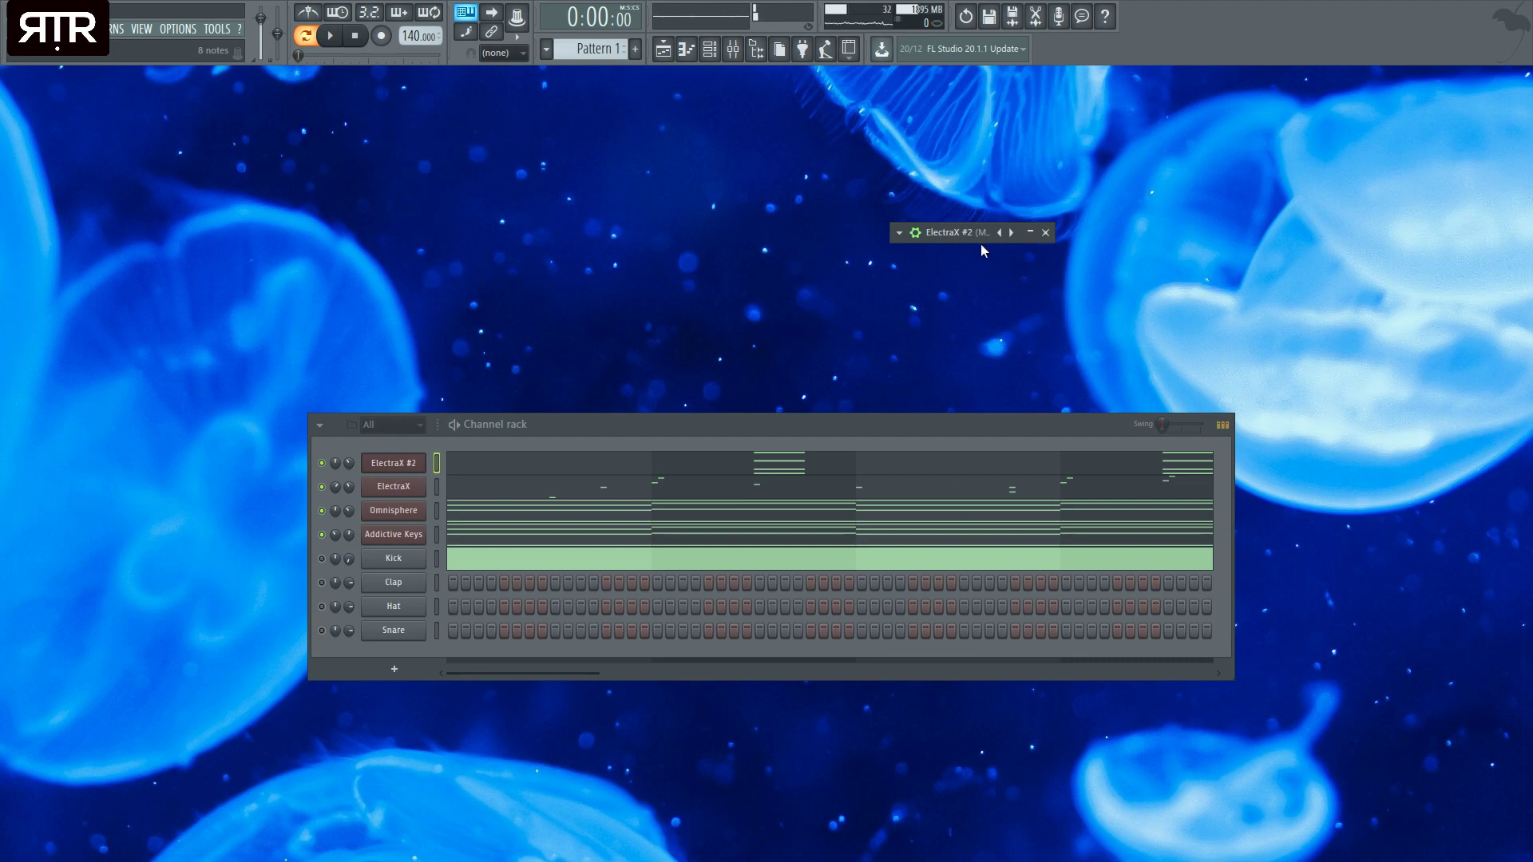
# - Load the Arpeggiator patch Fright Night MAS in ElectraX #2, set its master effect to Reverb Hall at mix 64 and audition it
pyautogui.doubleClick(987, 232)
pyautogui.moveTo(971, 232); pyautogui.dragTo(519, 230)
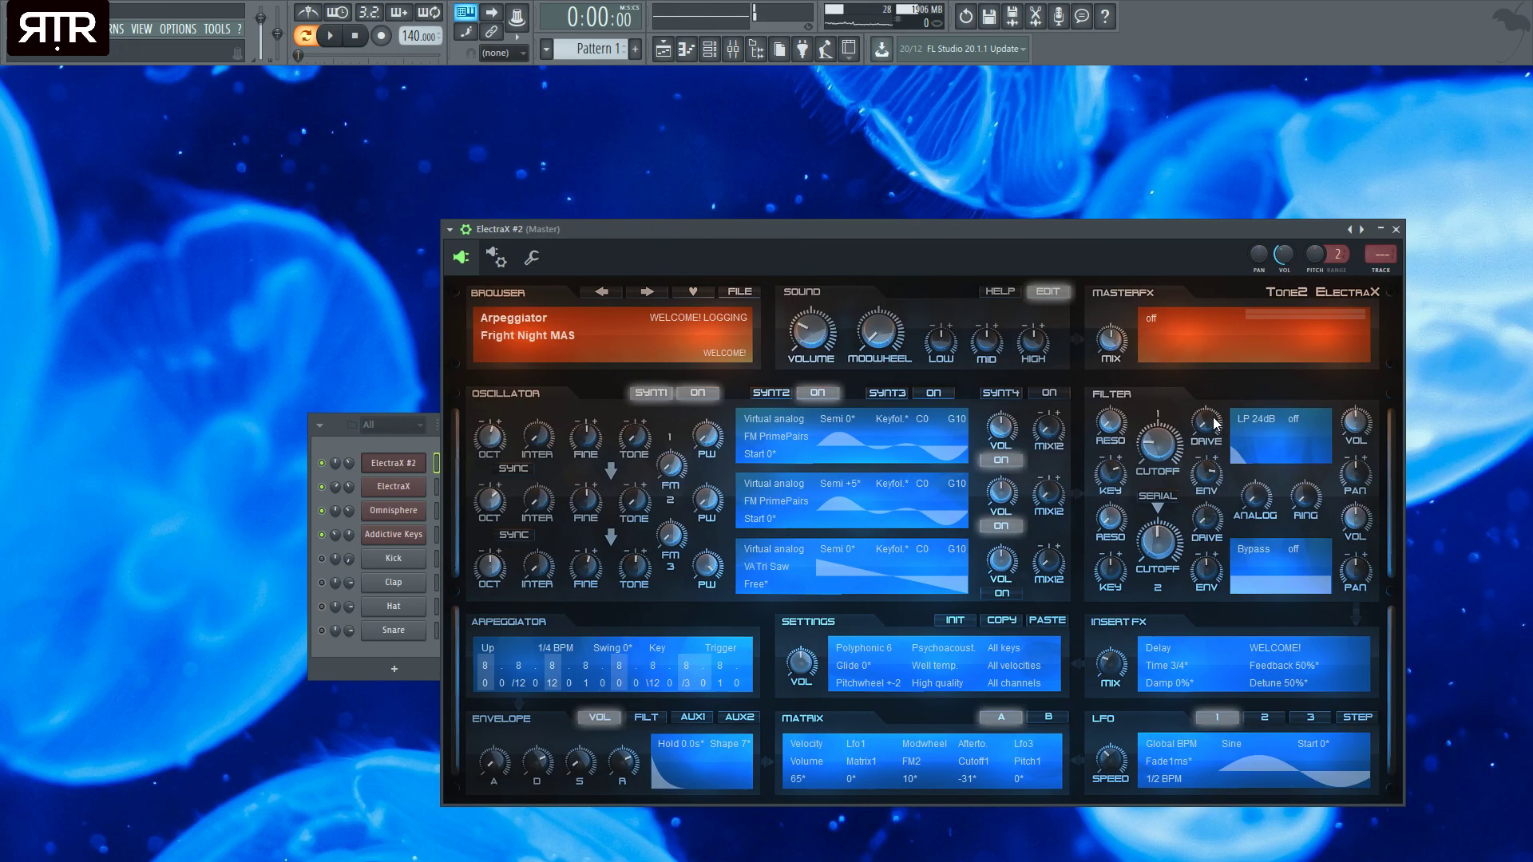
pyautogui.press('F6')
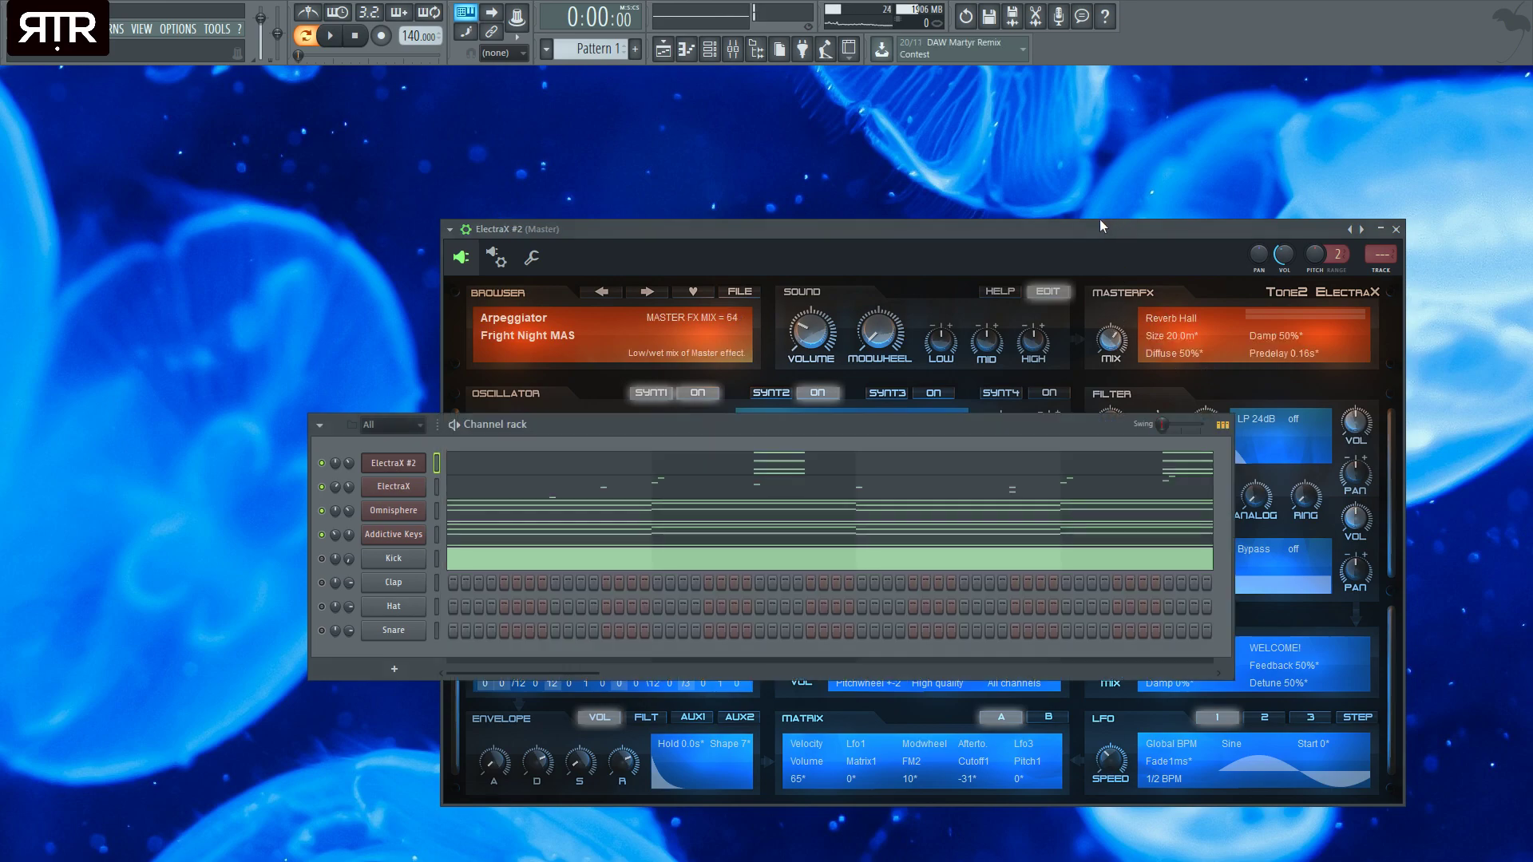
pyautogui.moveTo(1055, 228); pyautogui.dragTo(959, 201)
pyautogui.press('space')
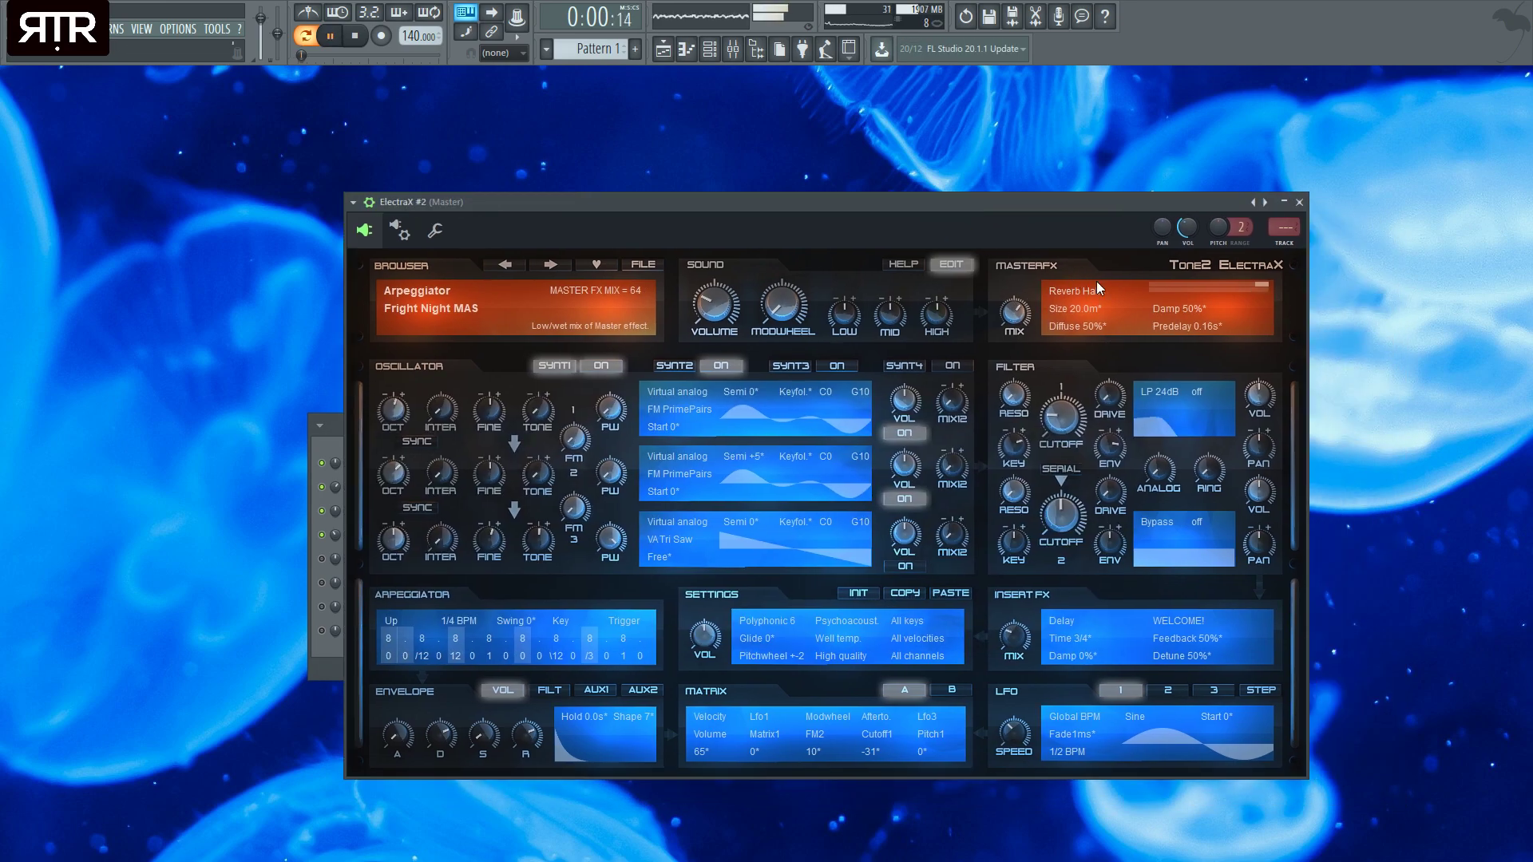
pyautogui.click(1300, 202)
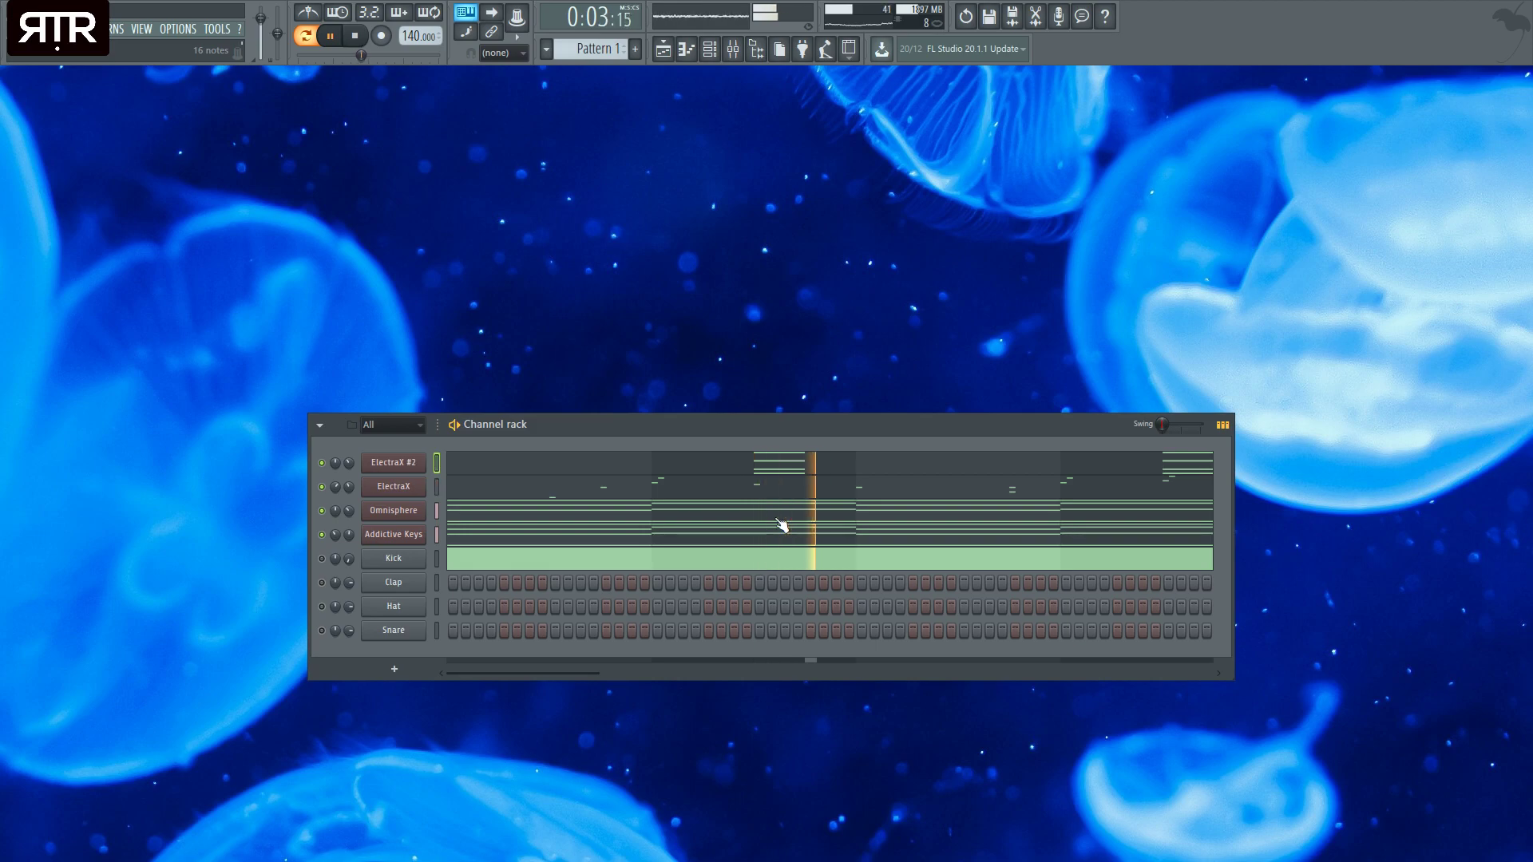
# - Set the ElectraX #2 master effect mix to 71 while the pattern plays
pyautogui.click(400, 463)
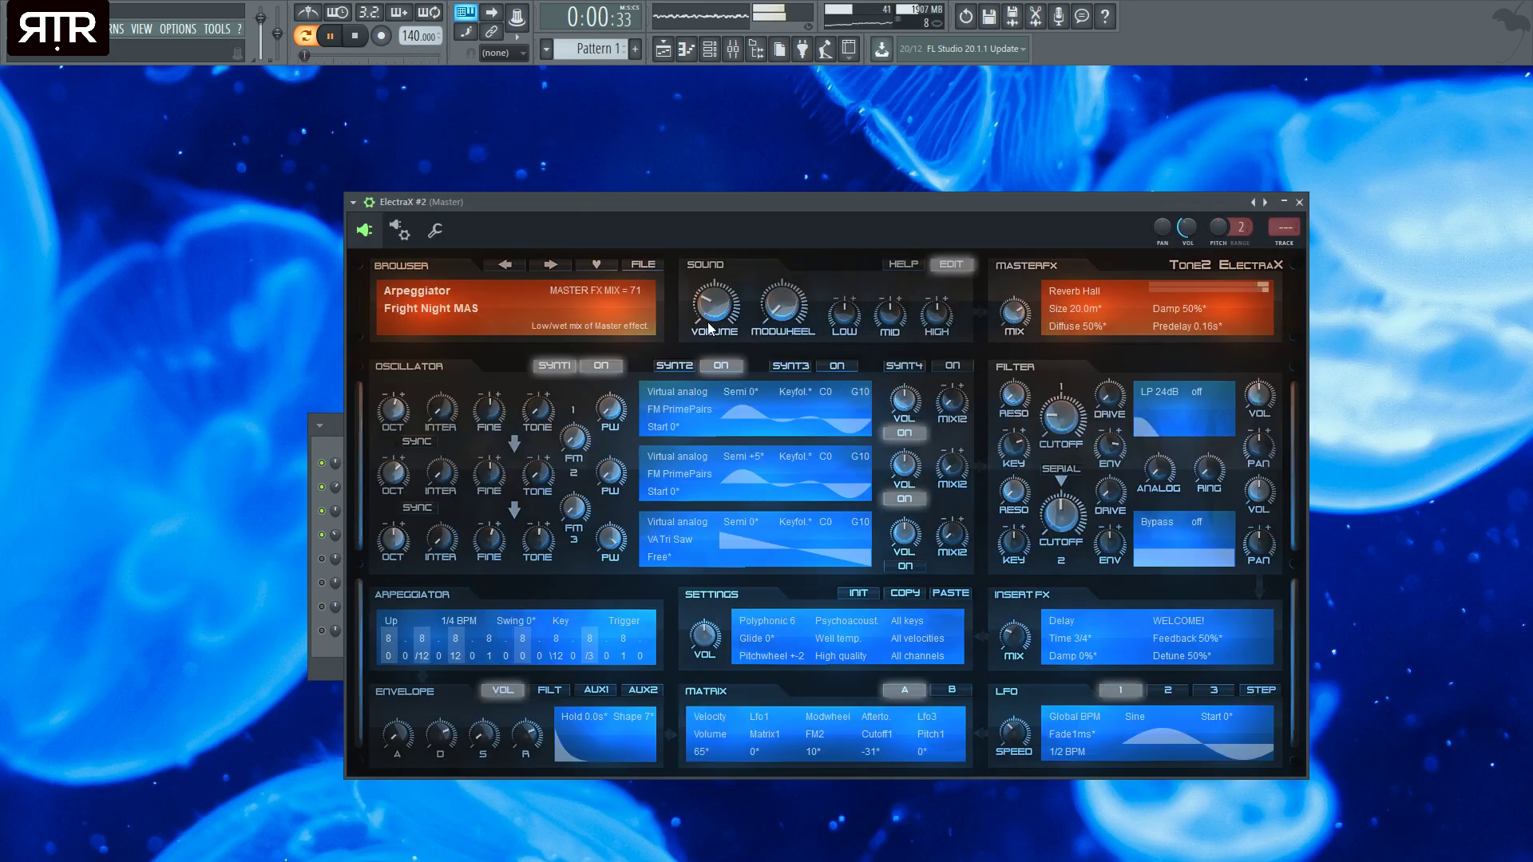
pyautogui.click(1300, 203)
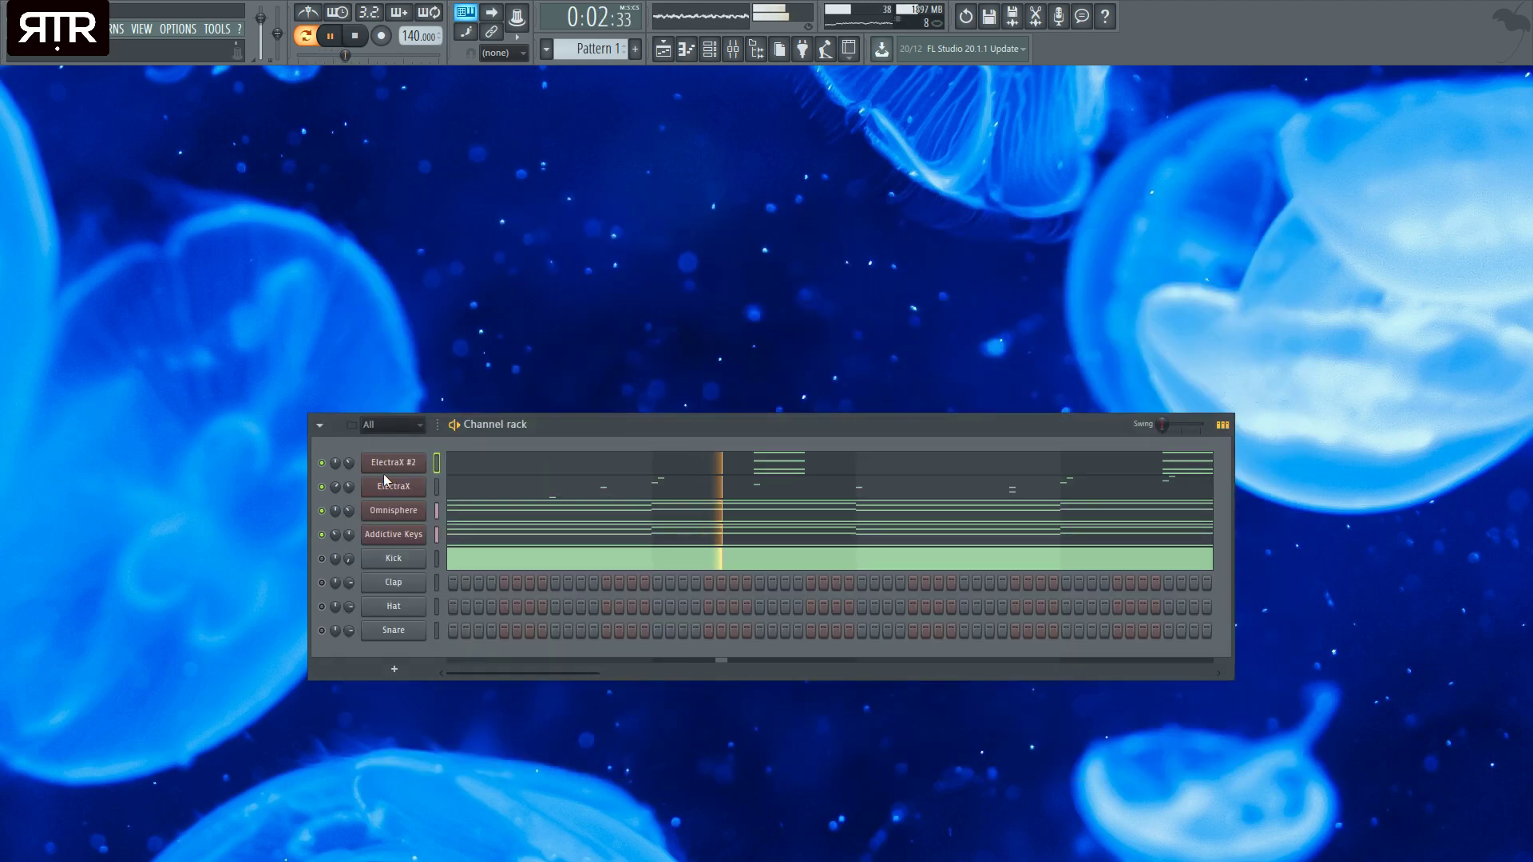
pyautogui.click(394, 463)
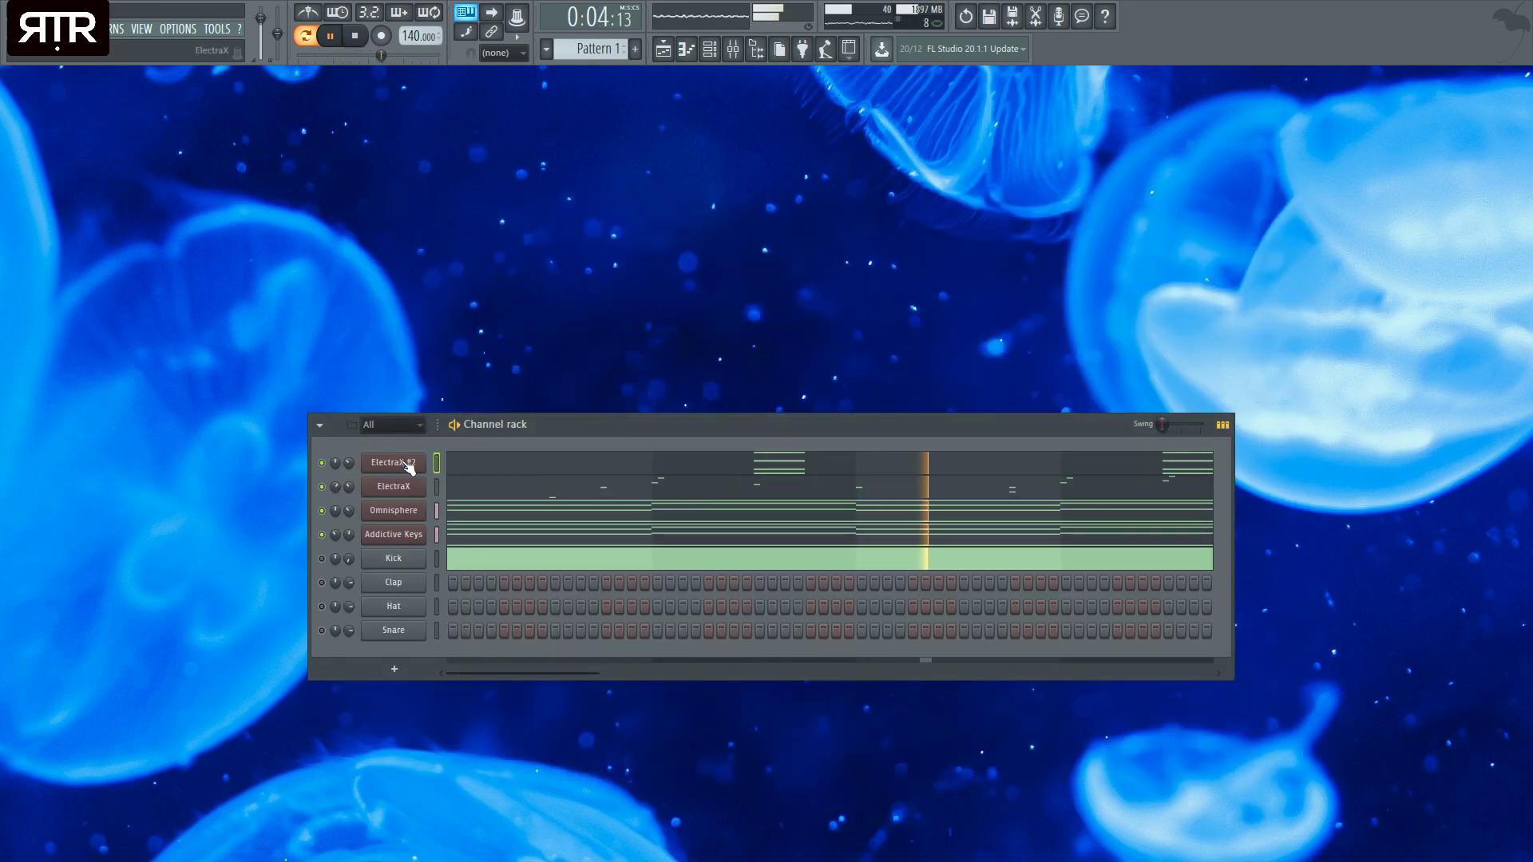
# - Set the ElectraX #2 volume to 39, close the plugin and replay the pattern
pyautogui.press('space')
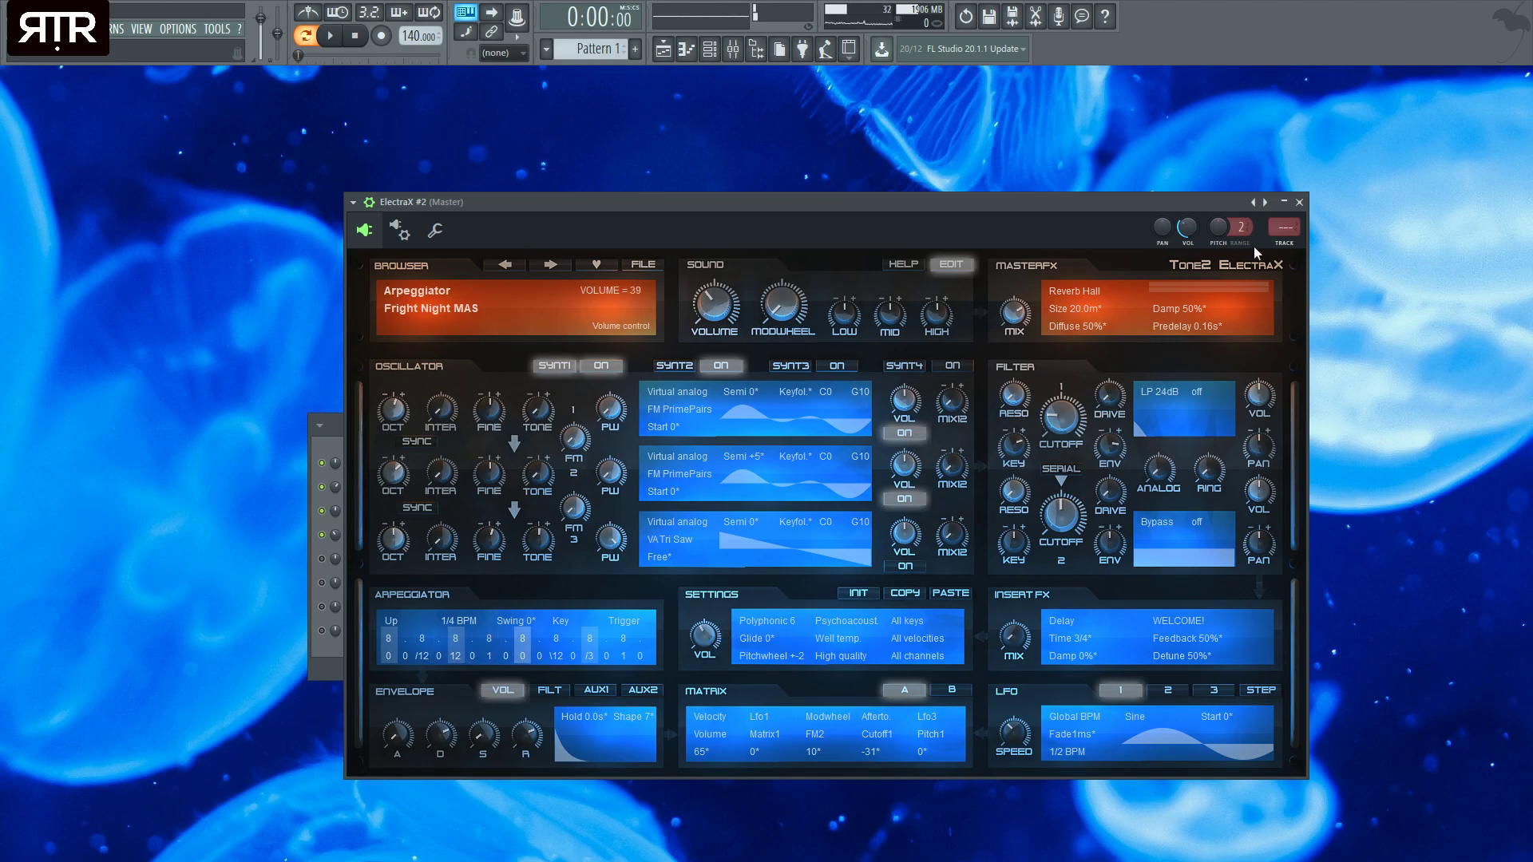
pyautogui.click(1300, 203)
pyautogui.press('space')
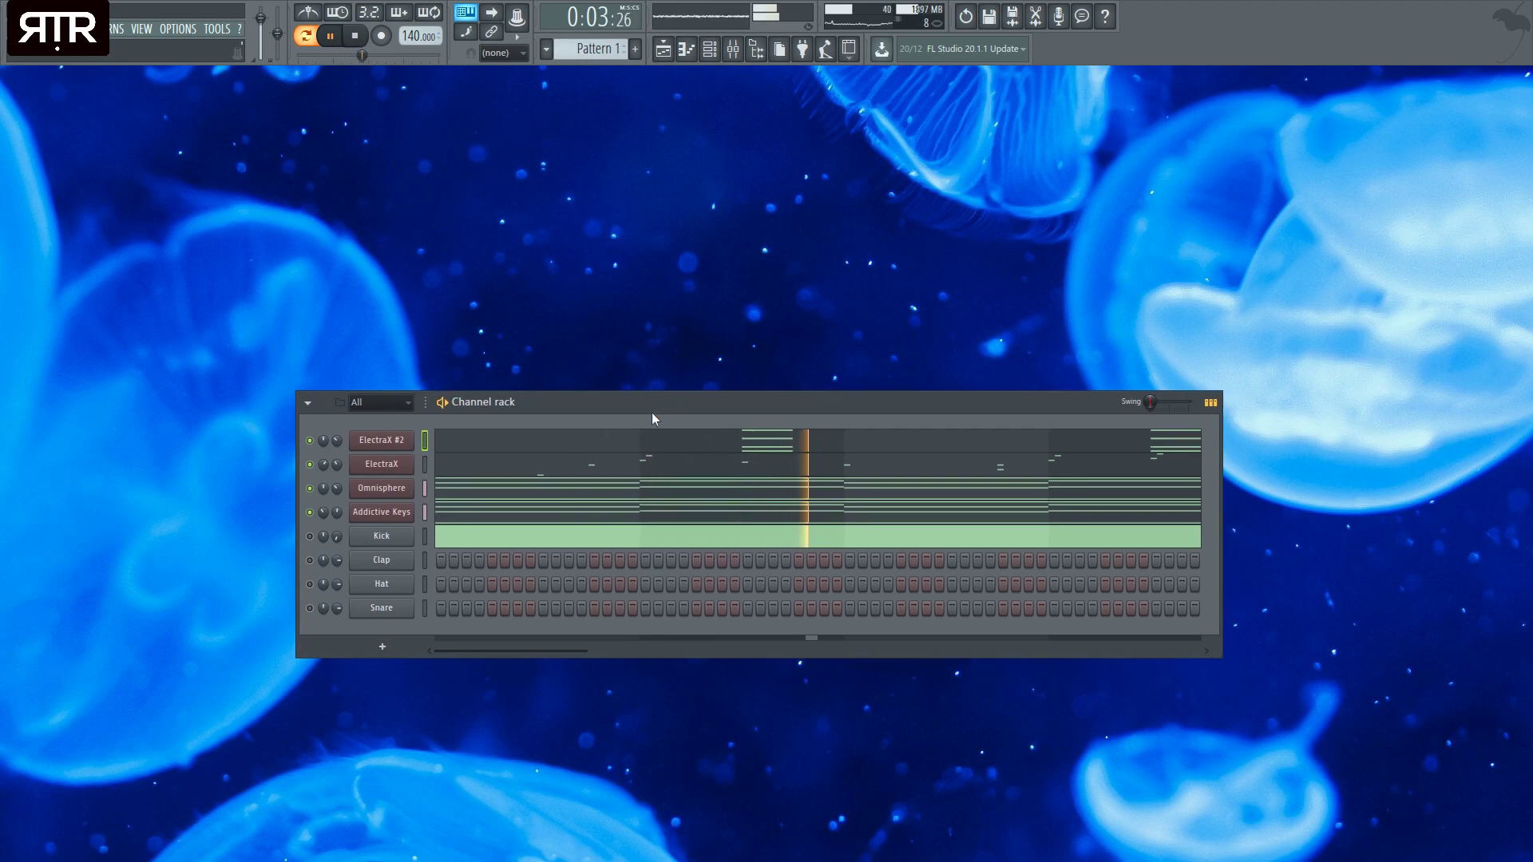
# - Set the ElectraX #2 insert delay time to 2 and the master effect mix to 46, auditioning the pattern before closing the plugin
pyautogui.click(387, 463)
pyautogui.press('space')
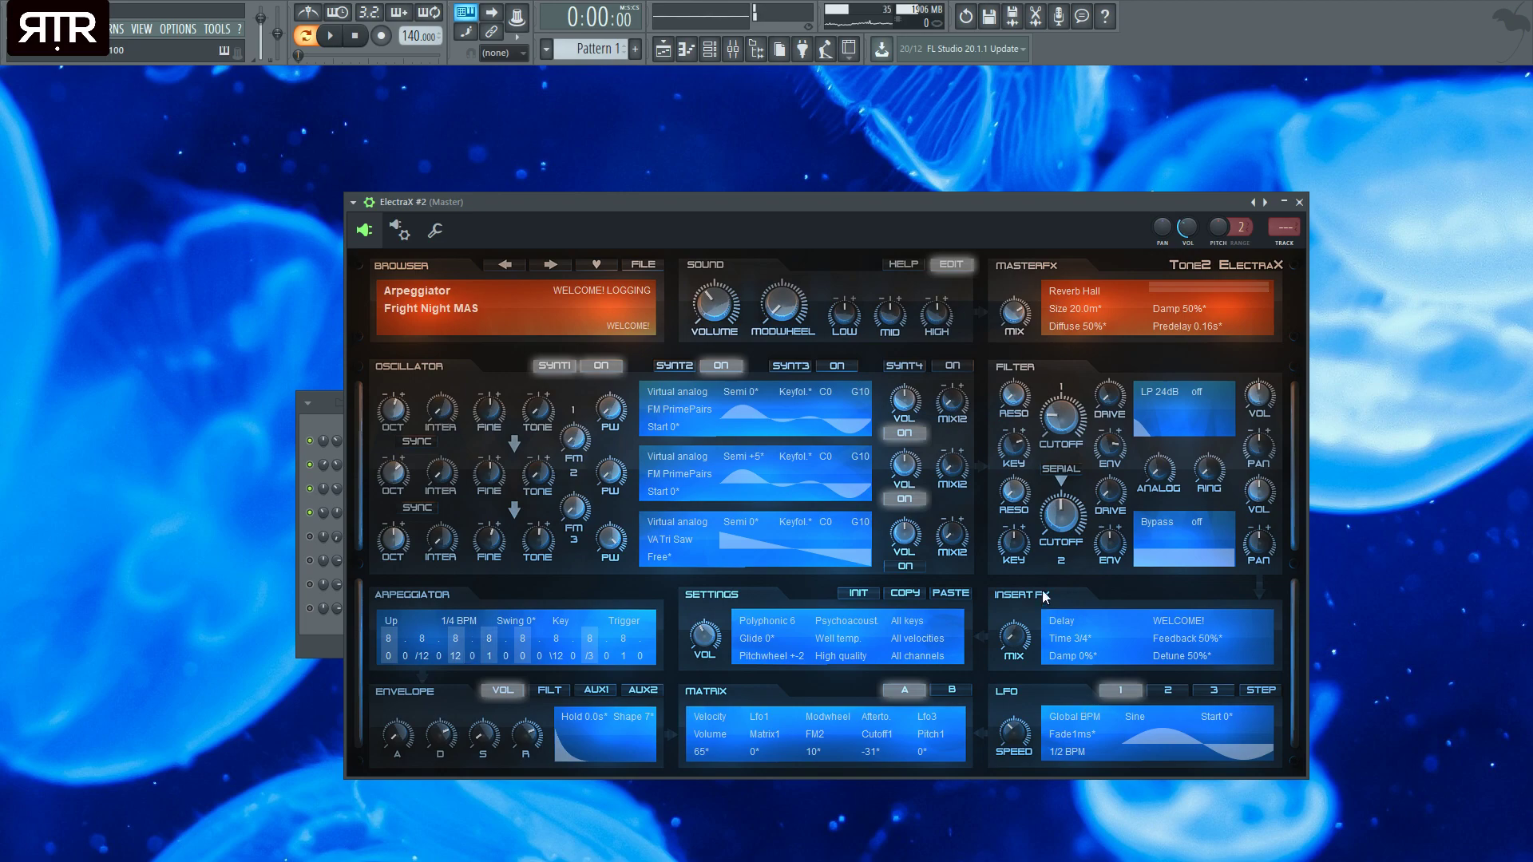
pyautogui.moveTo(1080, 638); pyautogui.dragTo(1085, 612)
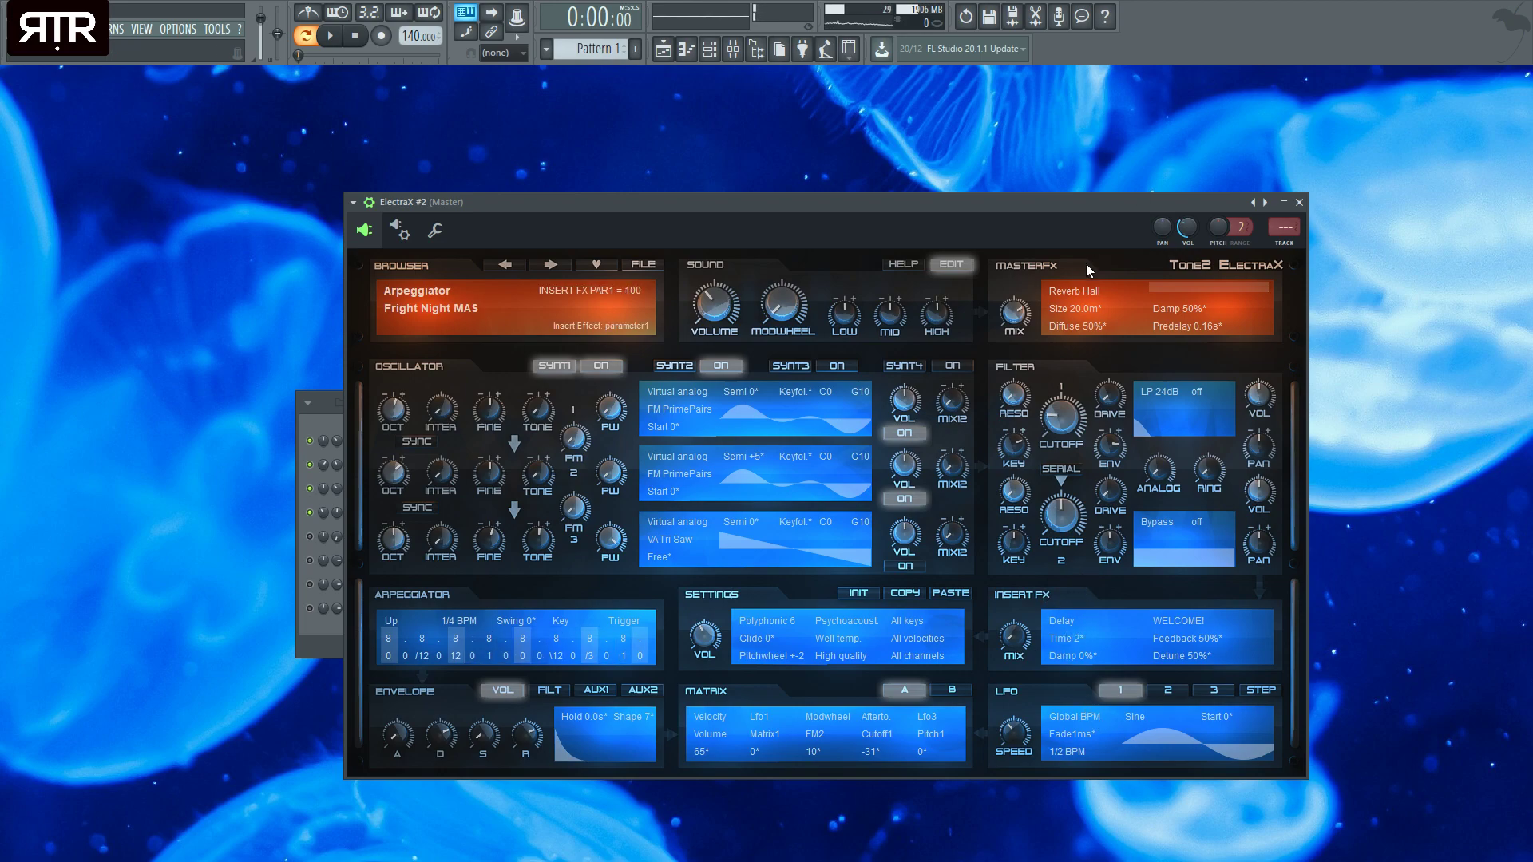
pyautogui.press('space')
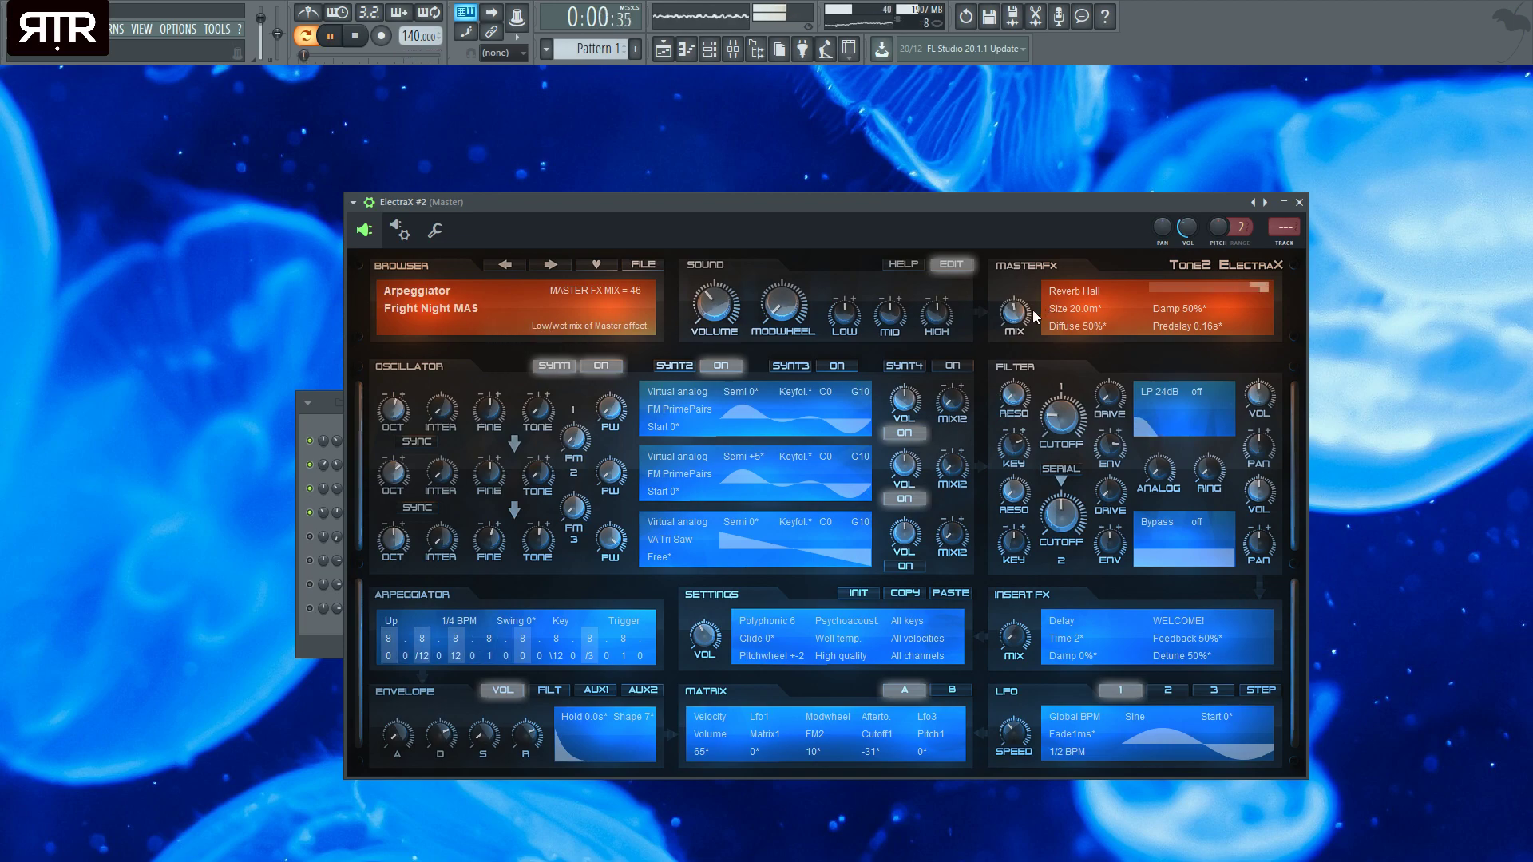
pyautogui.click(1299, 202)
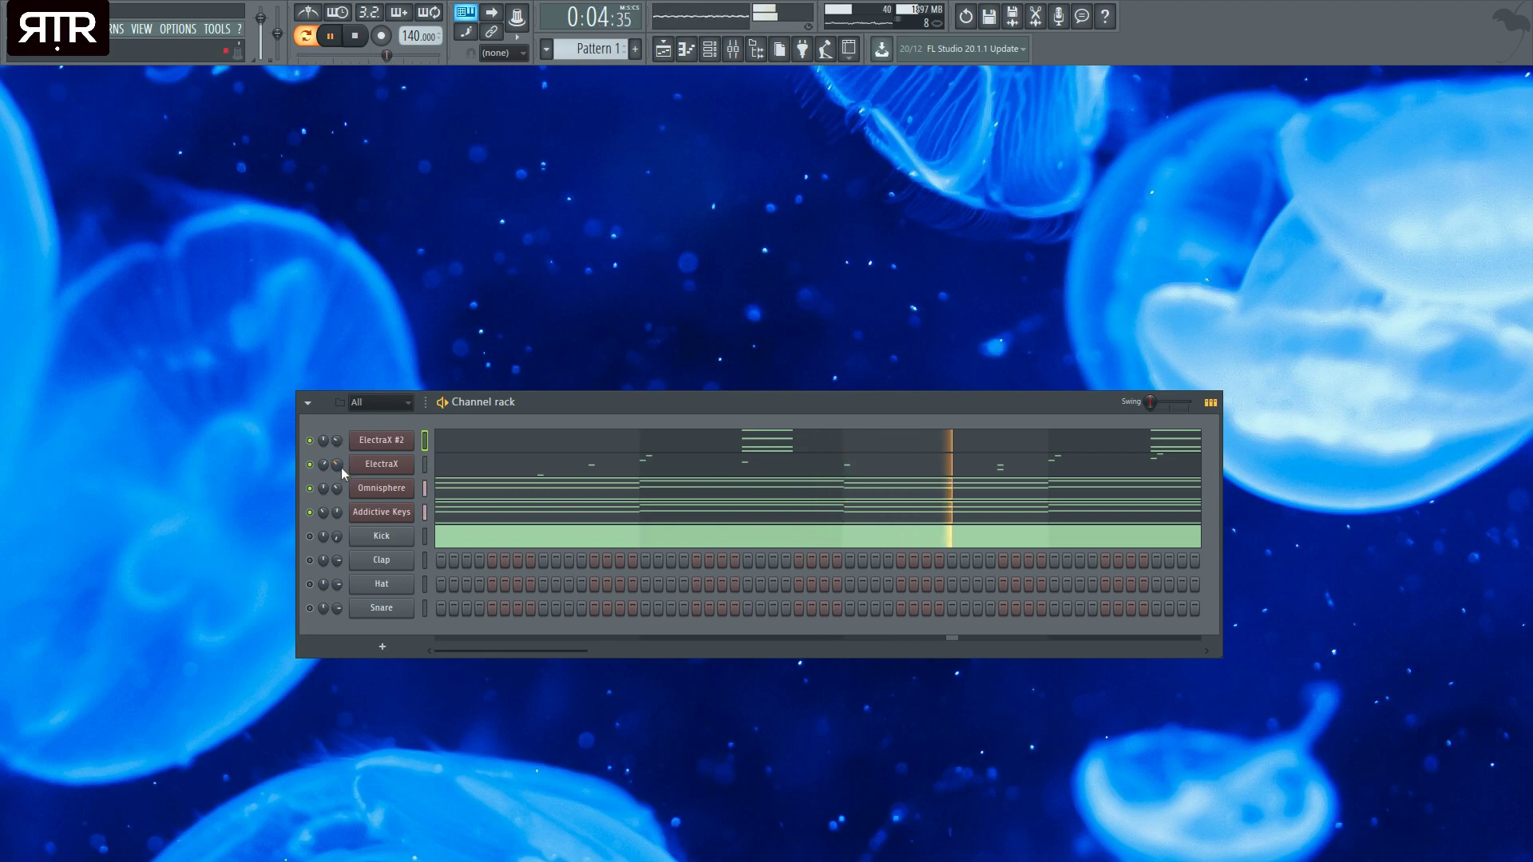
pyautogui.moveTo(655, 396); pyautogui.dragTo(653, 355)
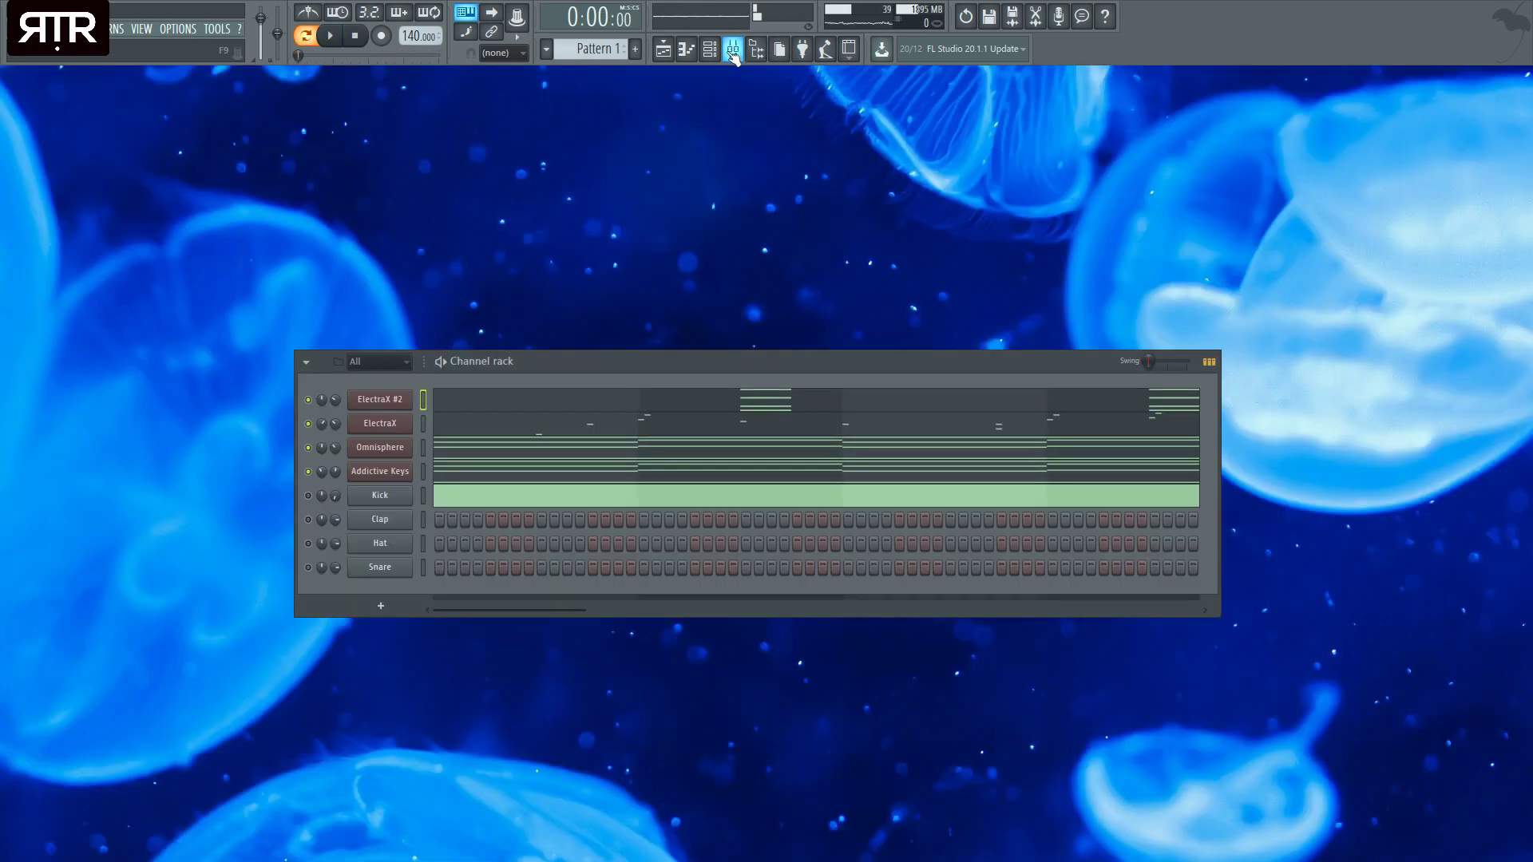
# - Add the Kick - Final sample from pack 6 as a new channel below Addictive Keys
pyautogui.click(734, 50)
pyautogui.click(735, 50)
pyautogui.click(755, 50)
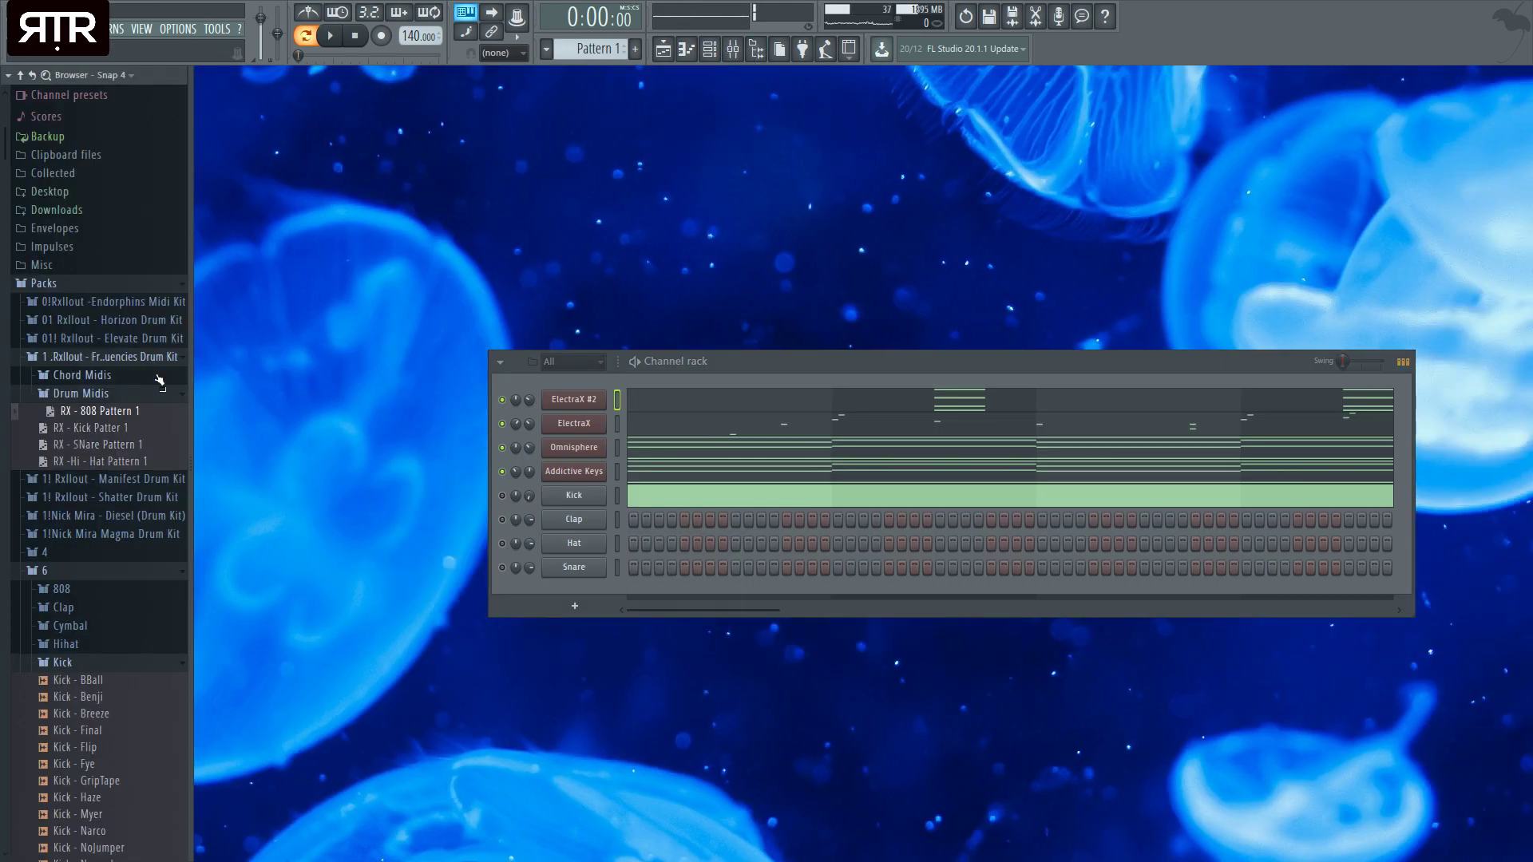
pyautogui.scroll(3, 159, 382)
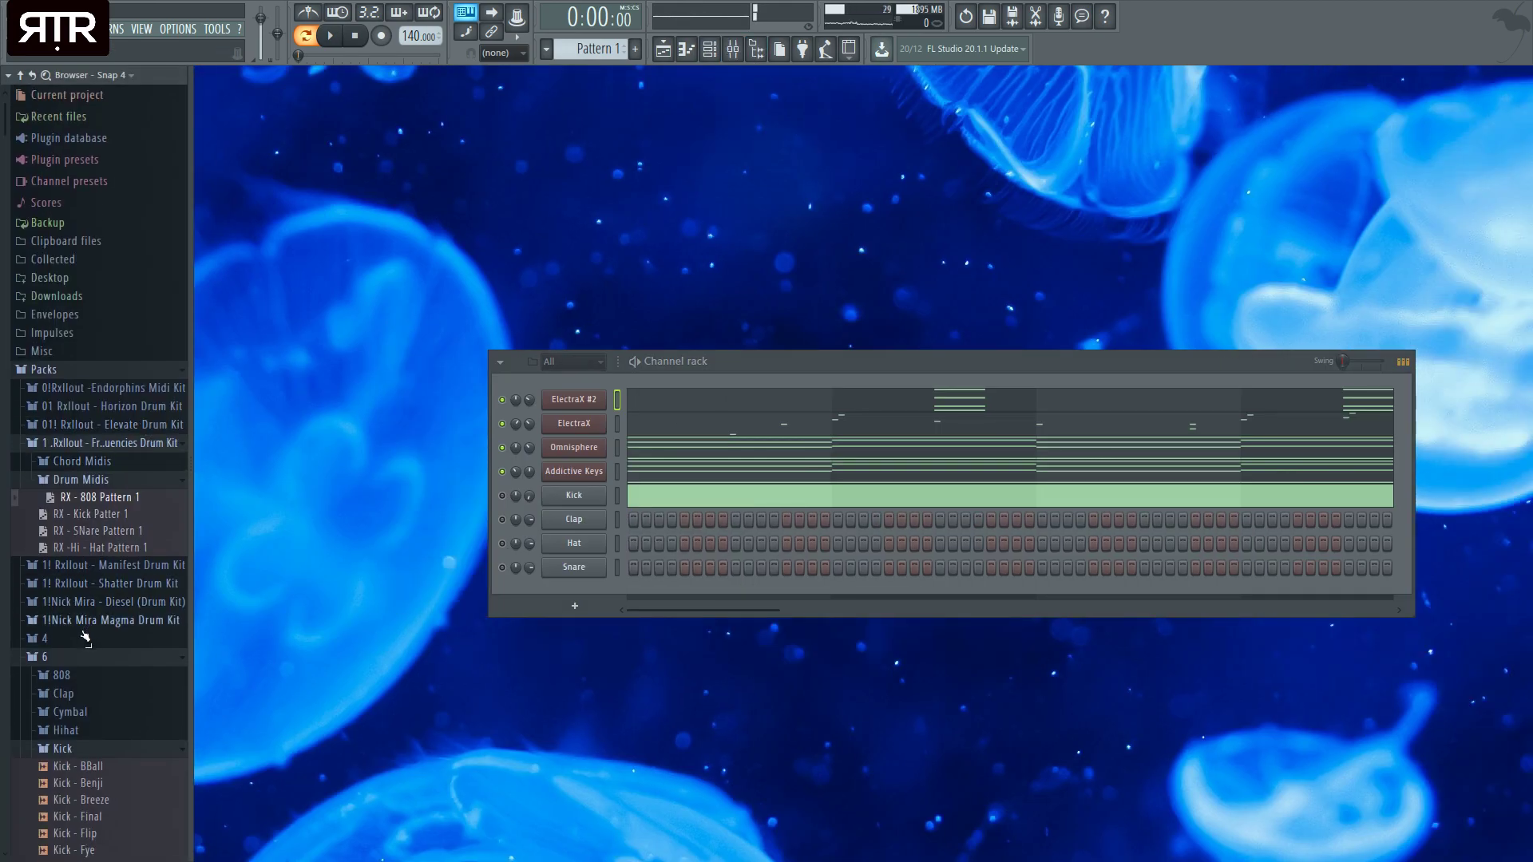
pyautogui.scroll(-10, 86, 635)
pyautogui.click(122, 498)
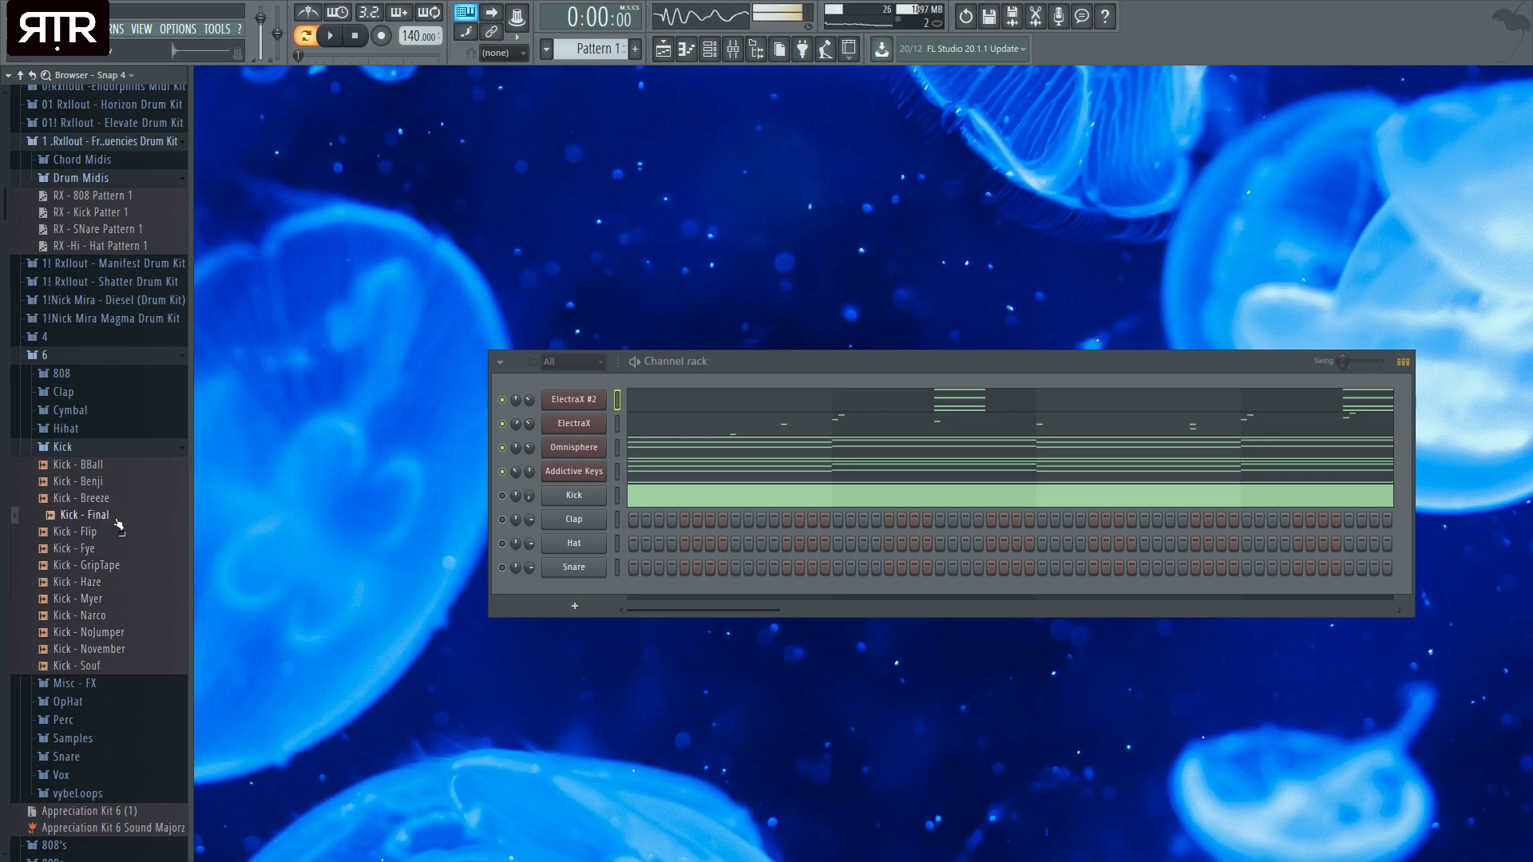
pyautogui.moveTo(586, 493); pyautogui.dragTo(588, 494)
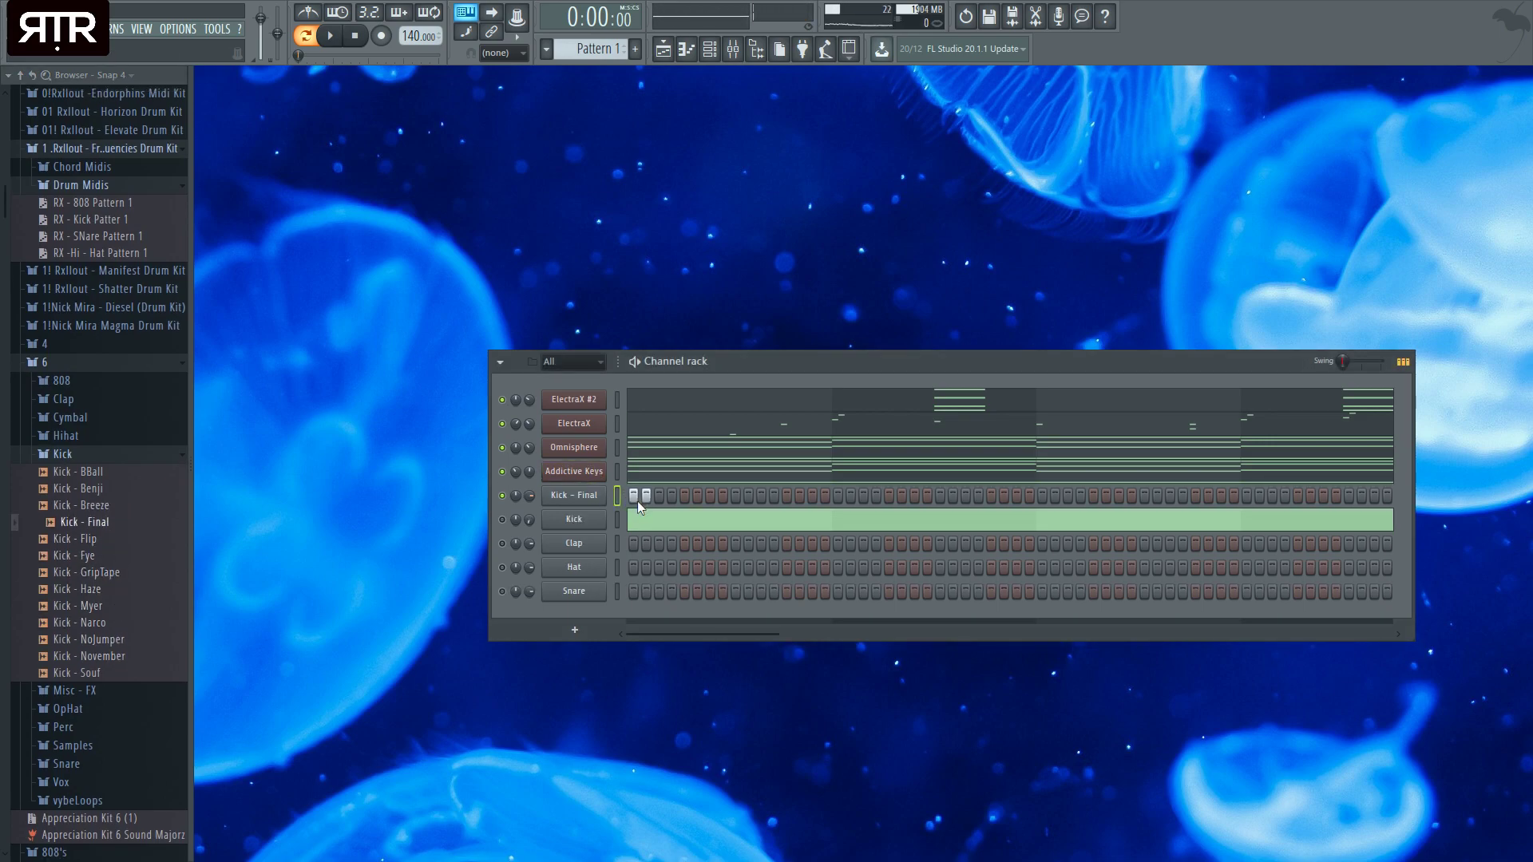
# - Load the RX - Kick Patter 1 drum MIDI from the Rxllout kit onto the Kick - Final channel and play the pattern
pyautogui.scroll(10, 116, 475)
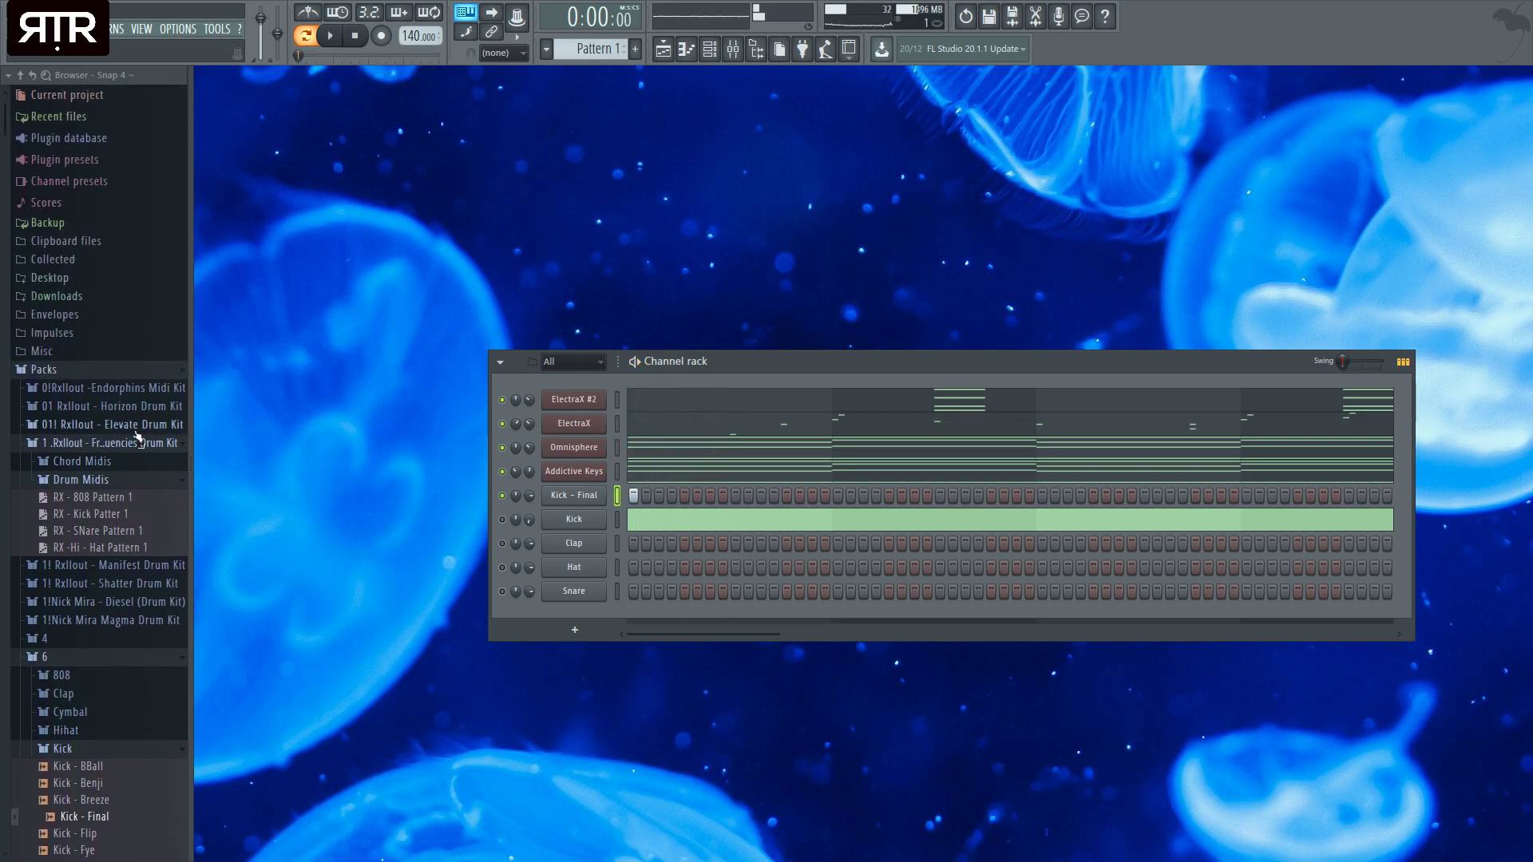
pyautogui.click(82, 462)
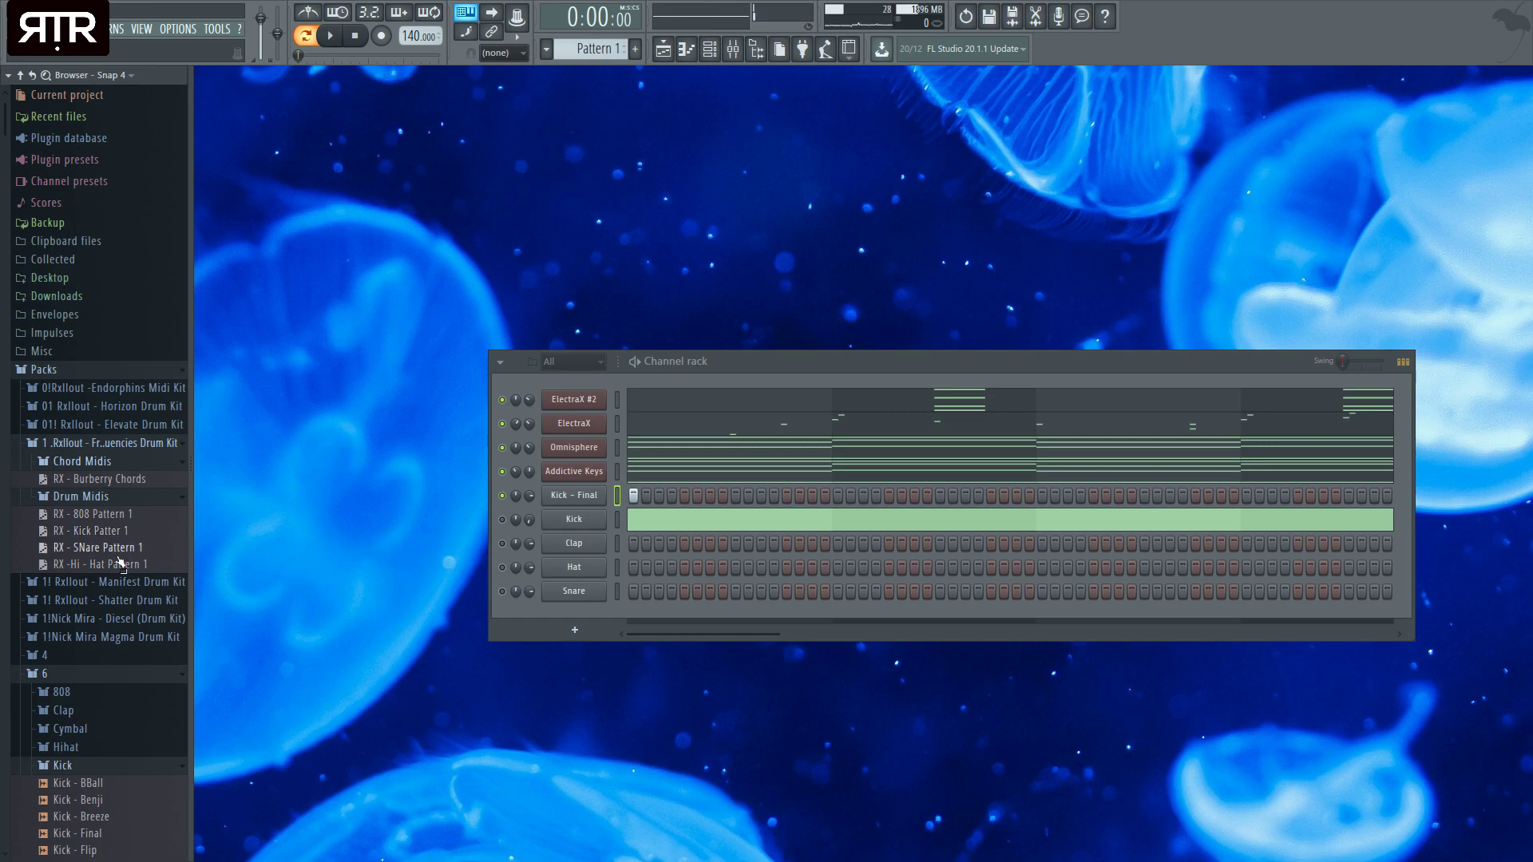
pyautogui.moveTo(617, 502); pyautogui.dragTo(617, 496)
pyautogui.press('space')
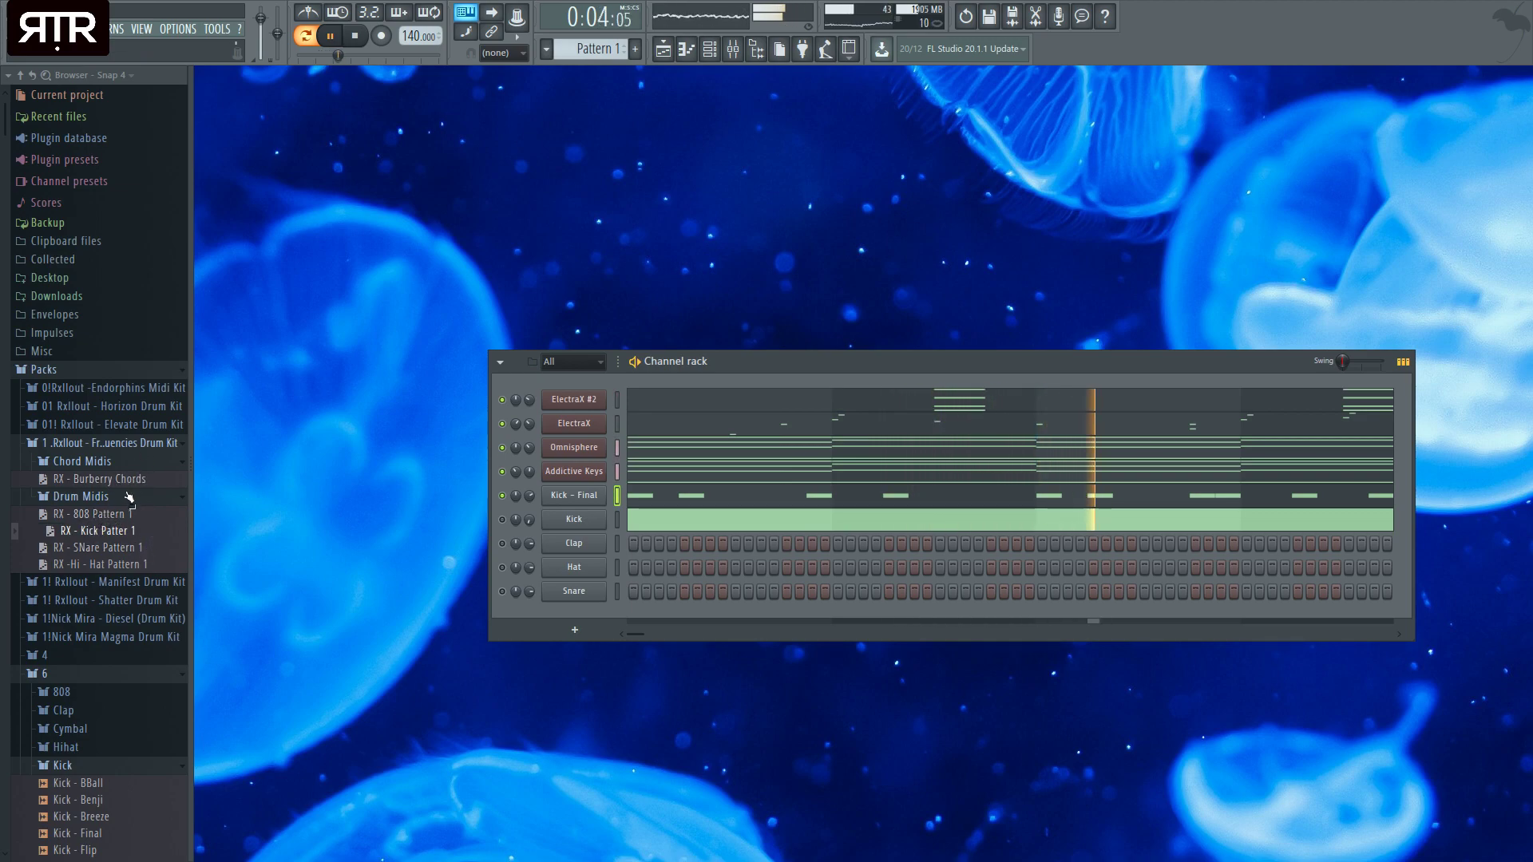
# - Add the 808 - Sauce sample as a channel below Kick - Final and load the RX - 808 Pattern 1 MIDI onto it
pyautogui.click(80, 692)
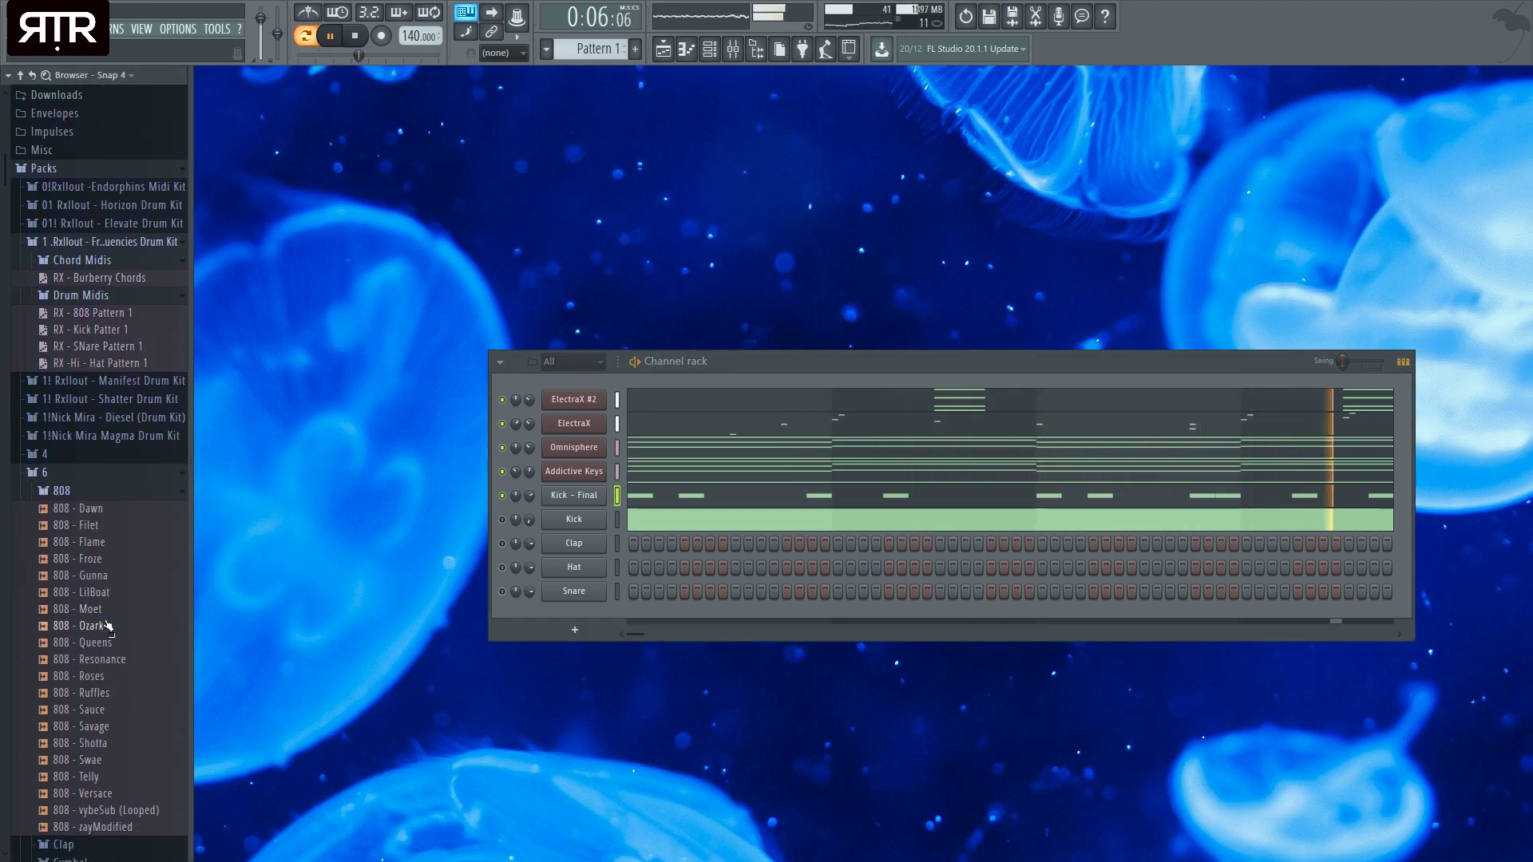
pyautogui.press('space')
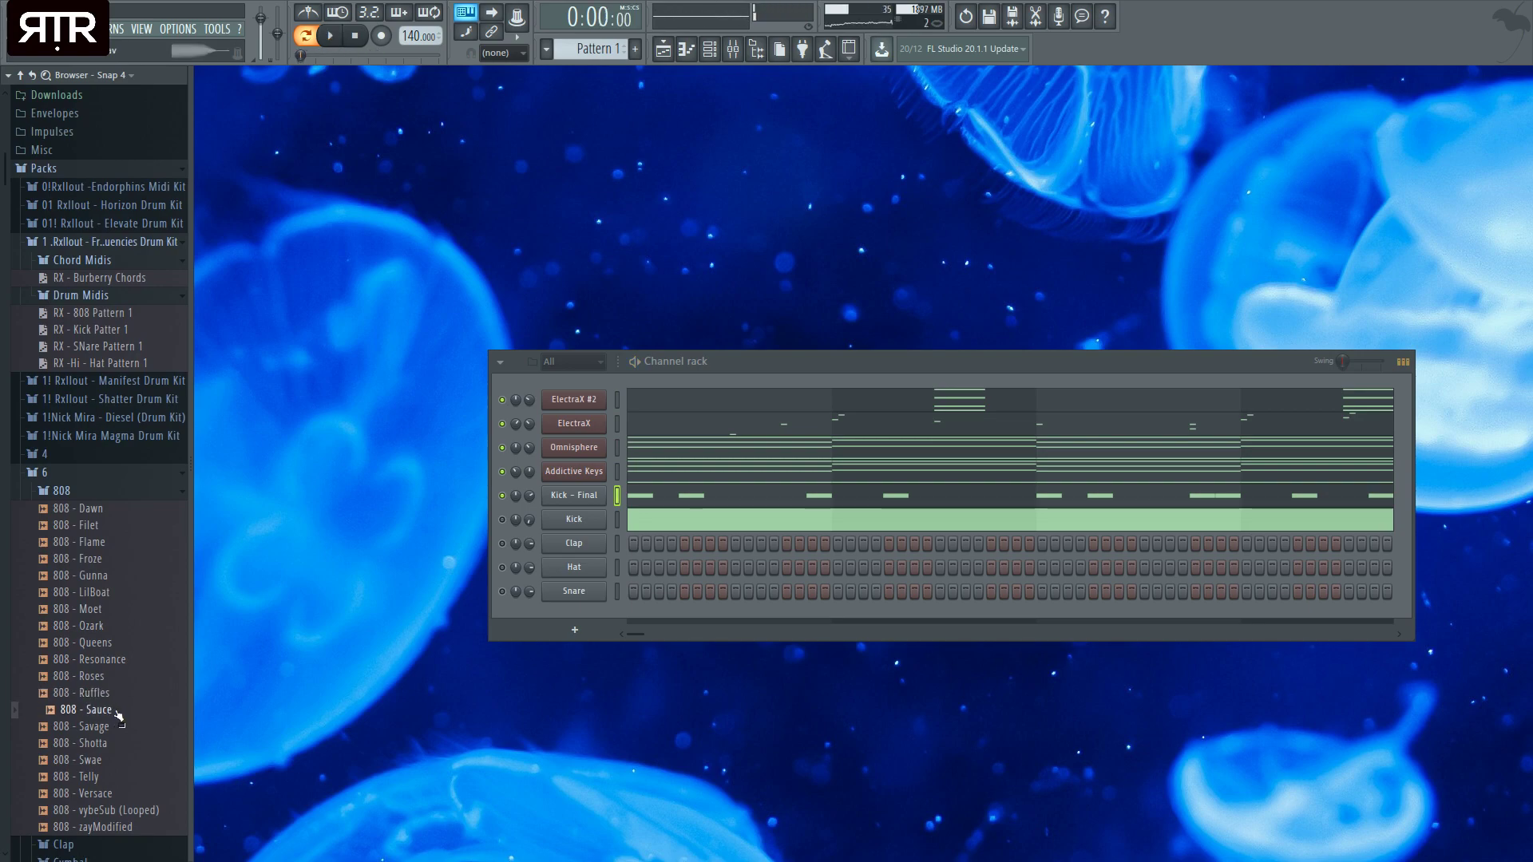
pyautogui.scroll(1, 91, 382)
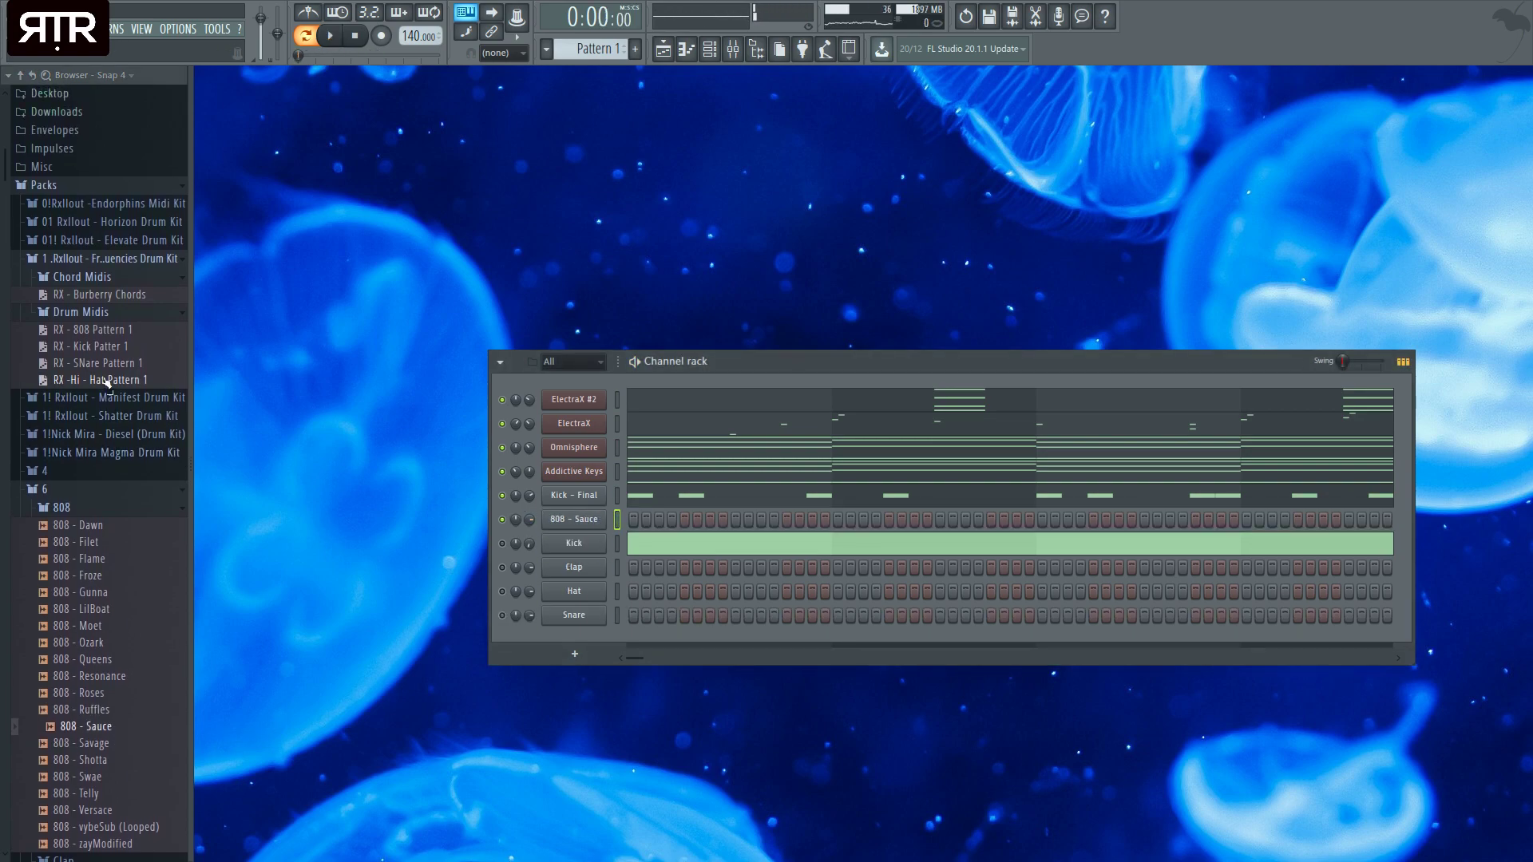
pyautogui.moveTo(112, 335); pyautogui.dragTo(581, 521)
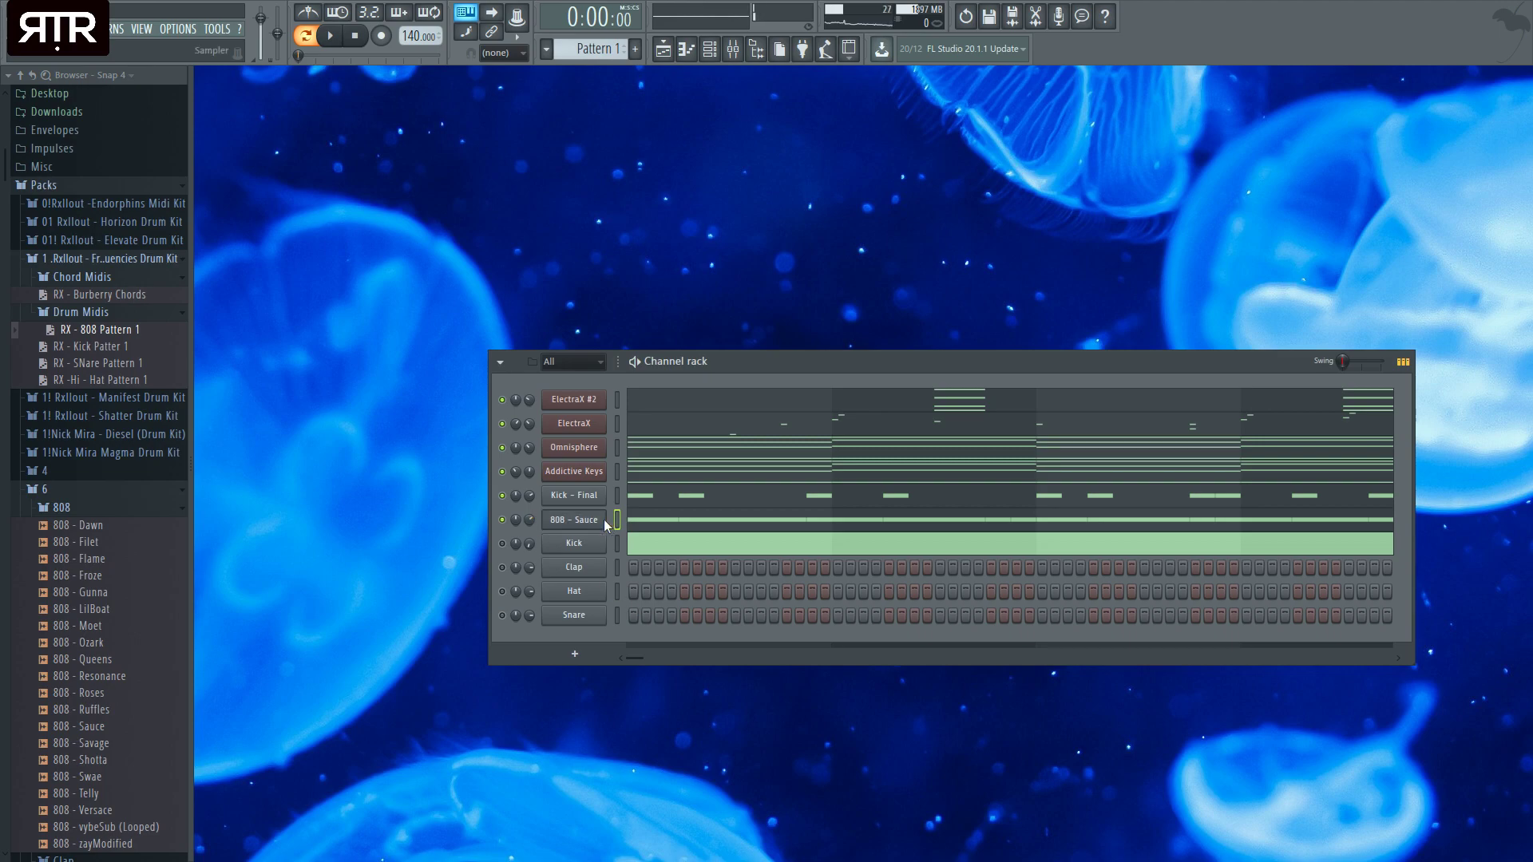
# - Enable the volume envelope of 808 - Sauce with a short attack, maximum hold, and no decay, sustain or release
pyautogui.click(573, 521)
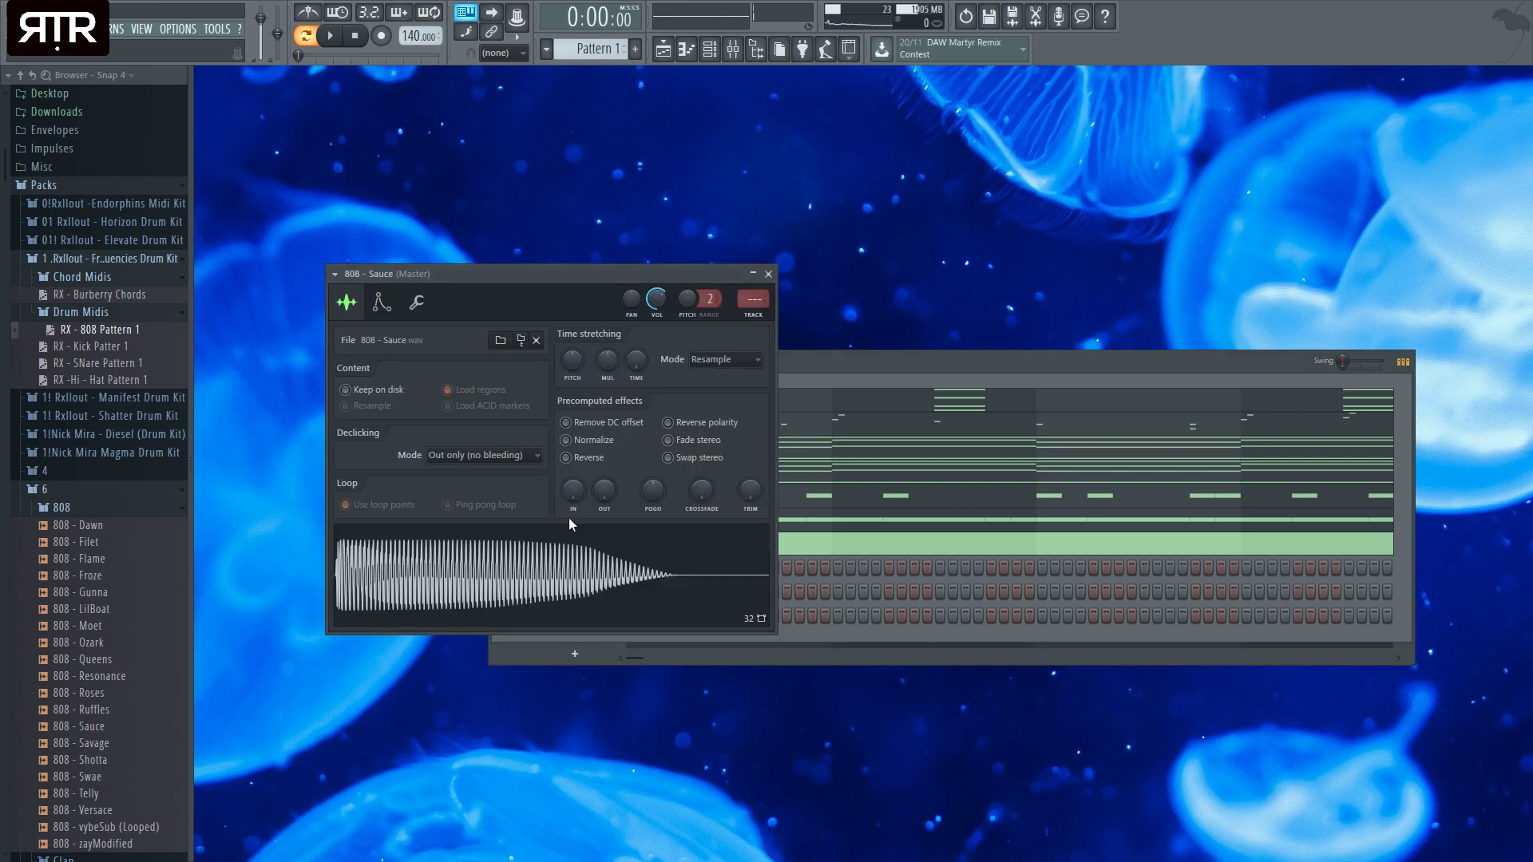
pyautogui.click(382, 304)
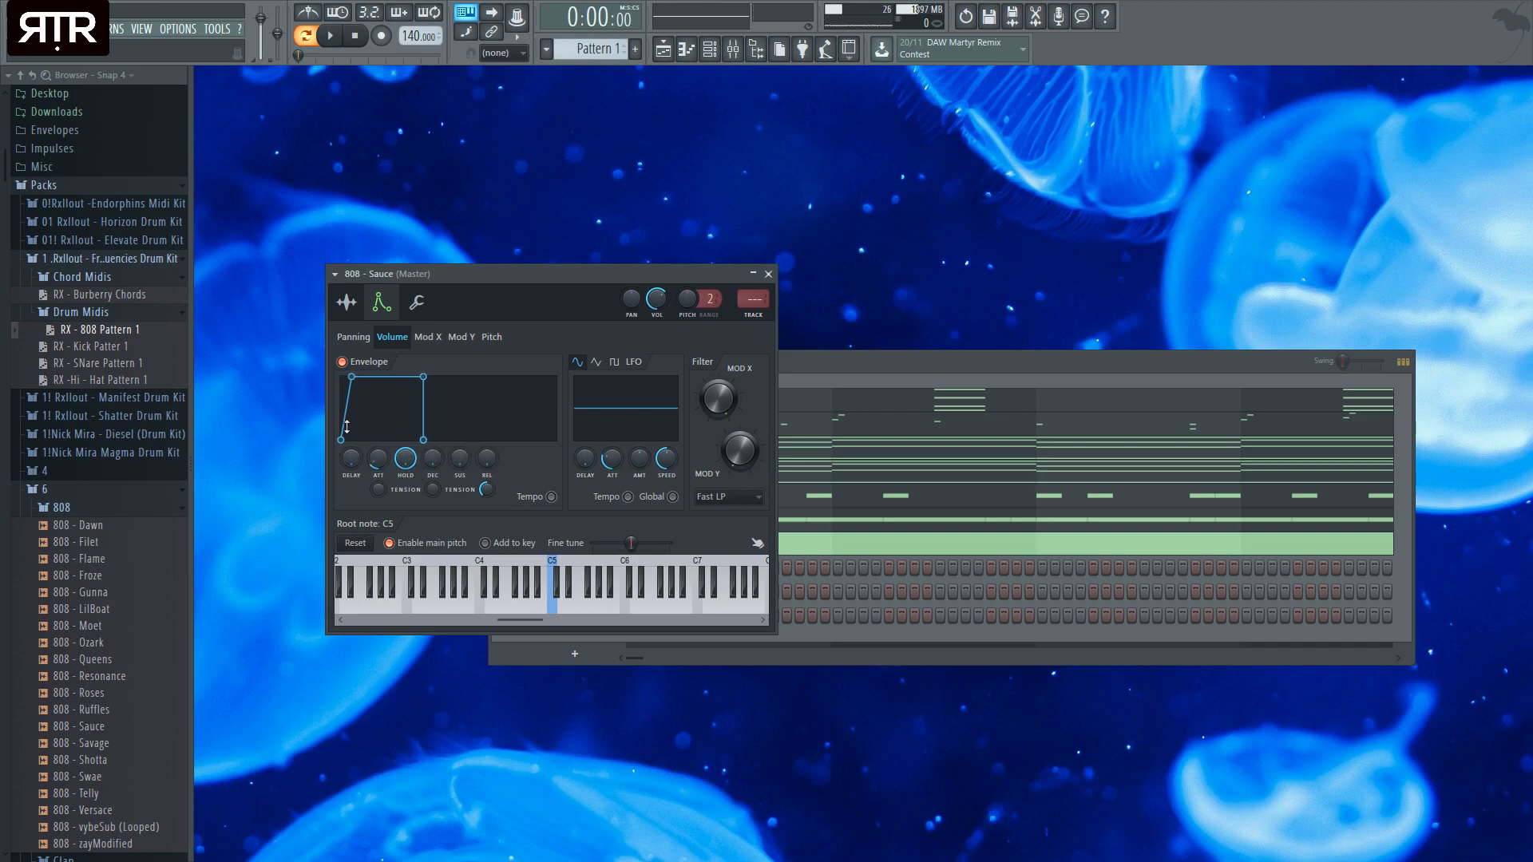
pyautogui.click(879, 361)
# - Enable the volume envelope of Kick - Final with a very short decay and zero attack, hold, sustain and release
pyautogui.click(573, 386)
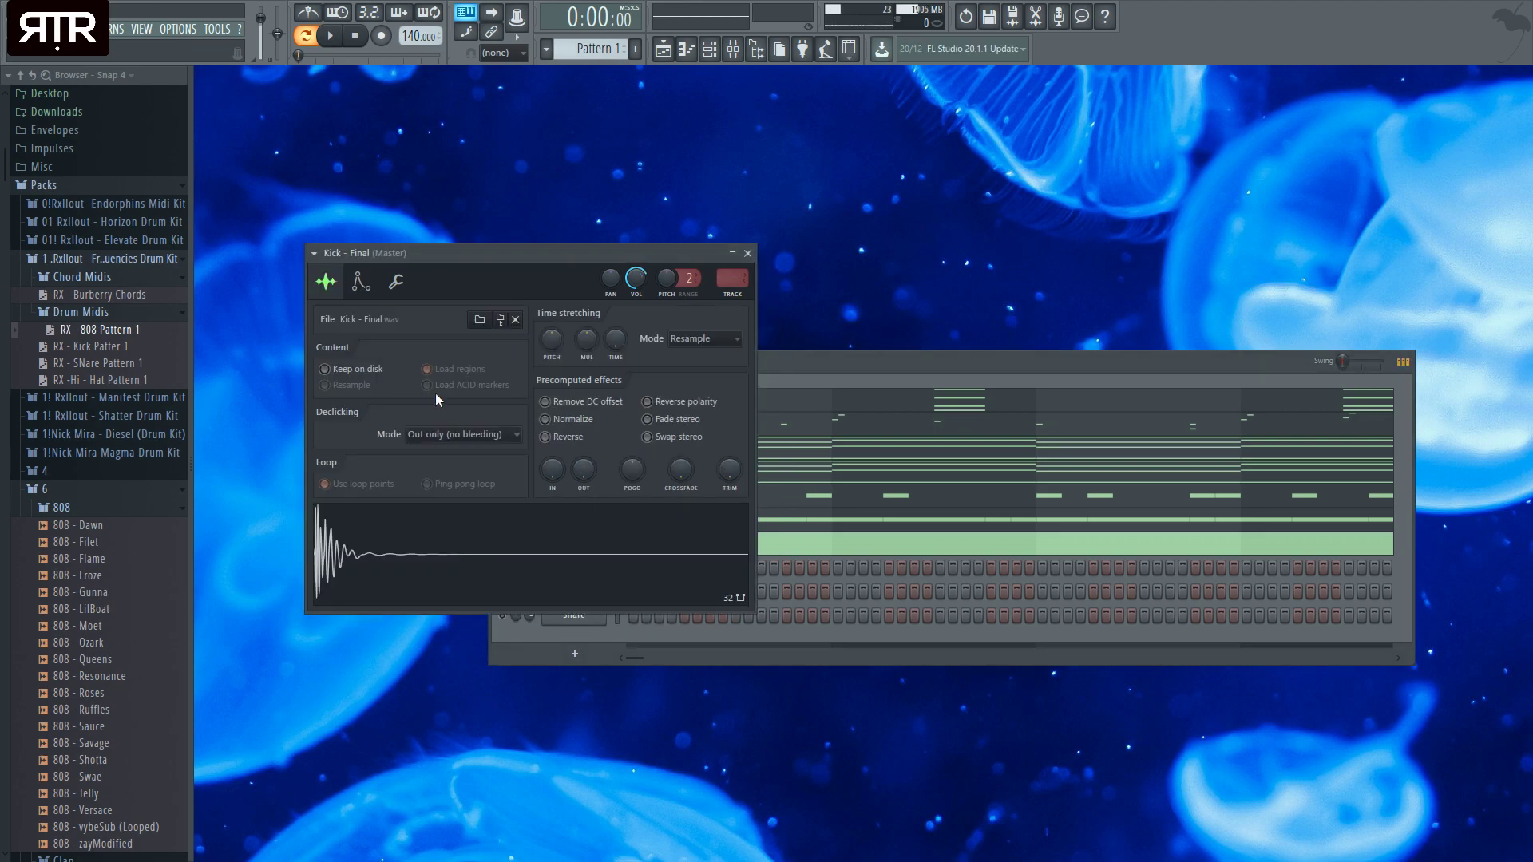
pyautogui.click(361, 281)
pyautogui.moveTo(357, 438); pyautogui.dragTo(357, 451)
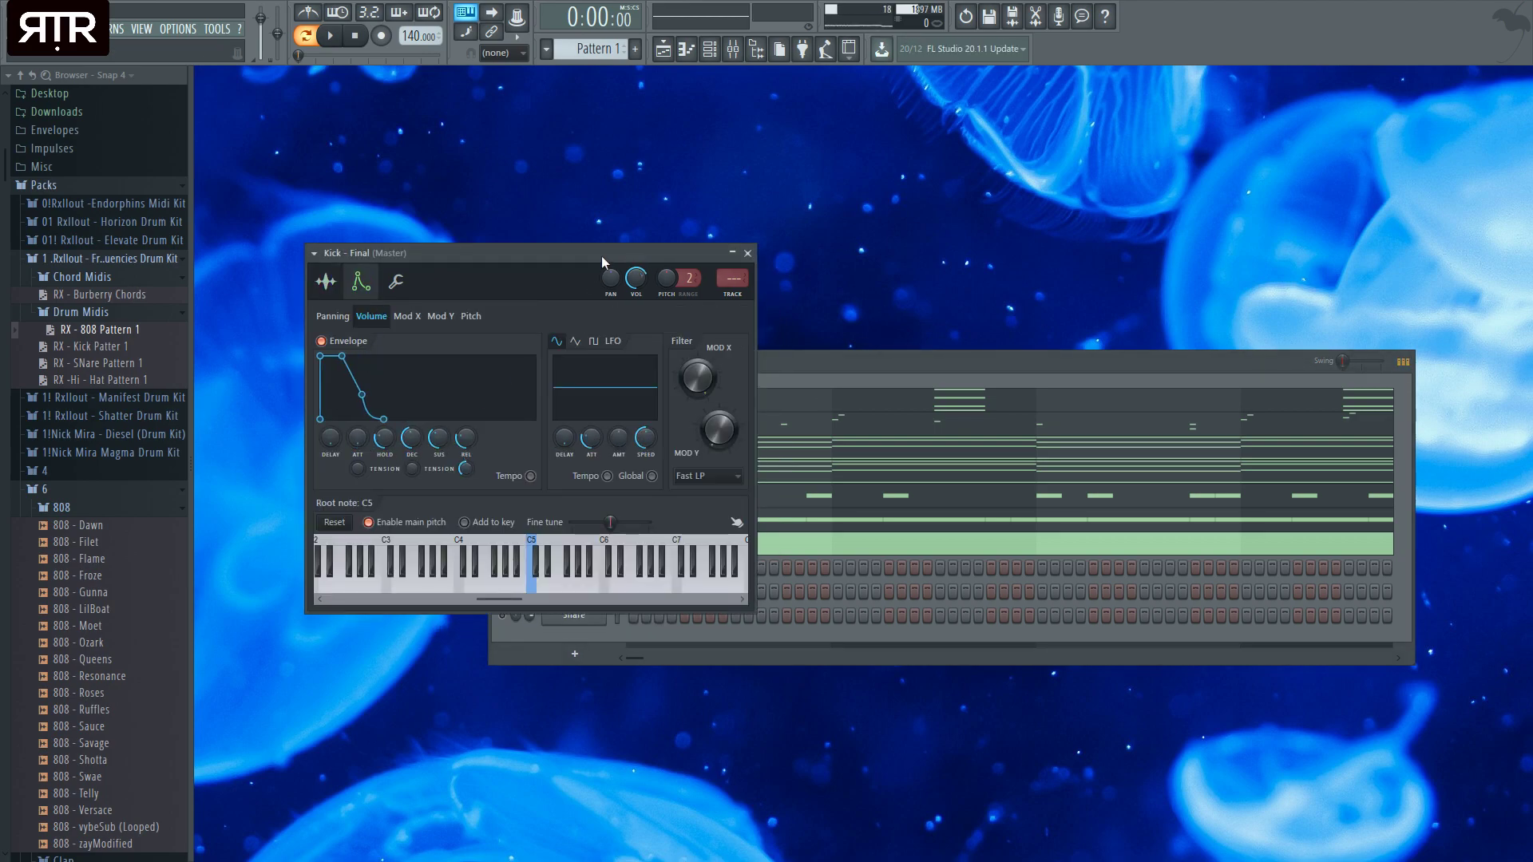
pyautogui.moveTo(601, 256); pyautogui.dragTo(362, 370)
pyautogui.moveTo(736, 356); pyautogui.dragTo(915, 302)
pyautogui.moveTo(386, 359); pyautogui.dragTo(640, 269)
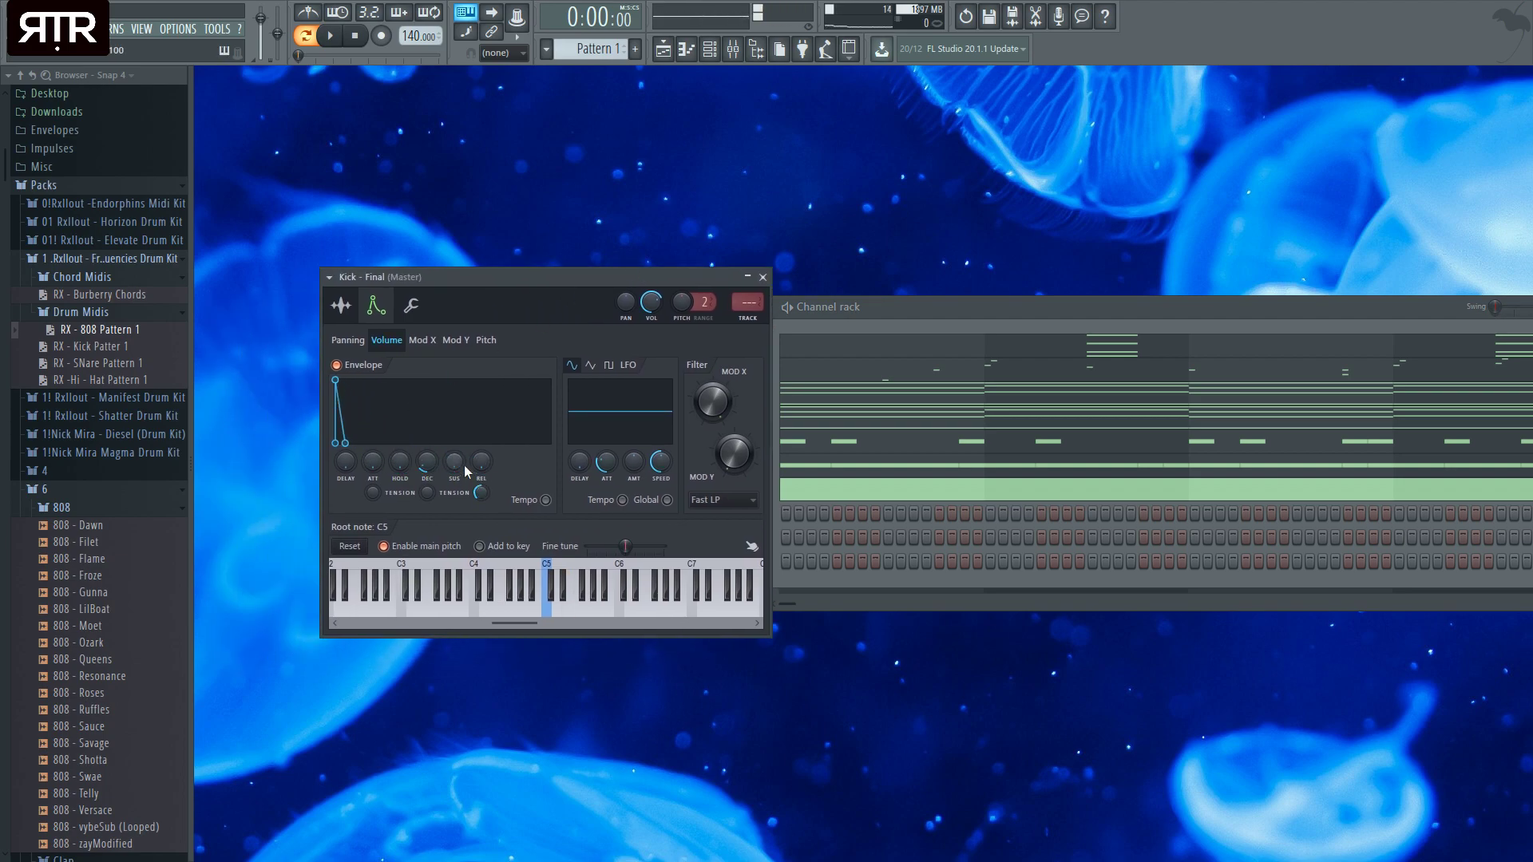
pyautogui.click(848, 326)
# - Leave only Kick - Final and 808 - Sauce unmuted and audition the two channels together
pyautogui.click(707, 438)
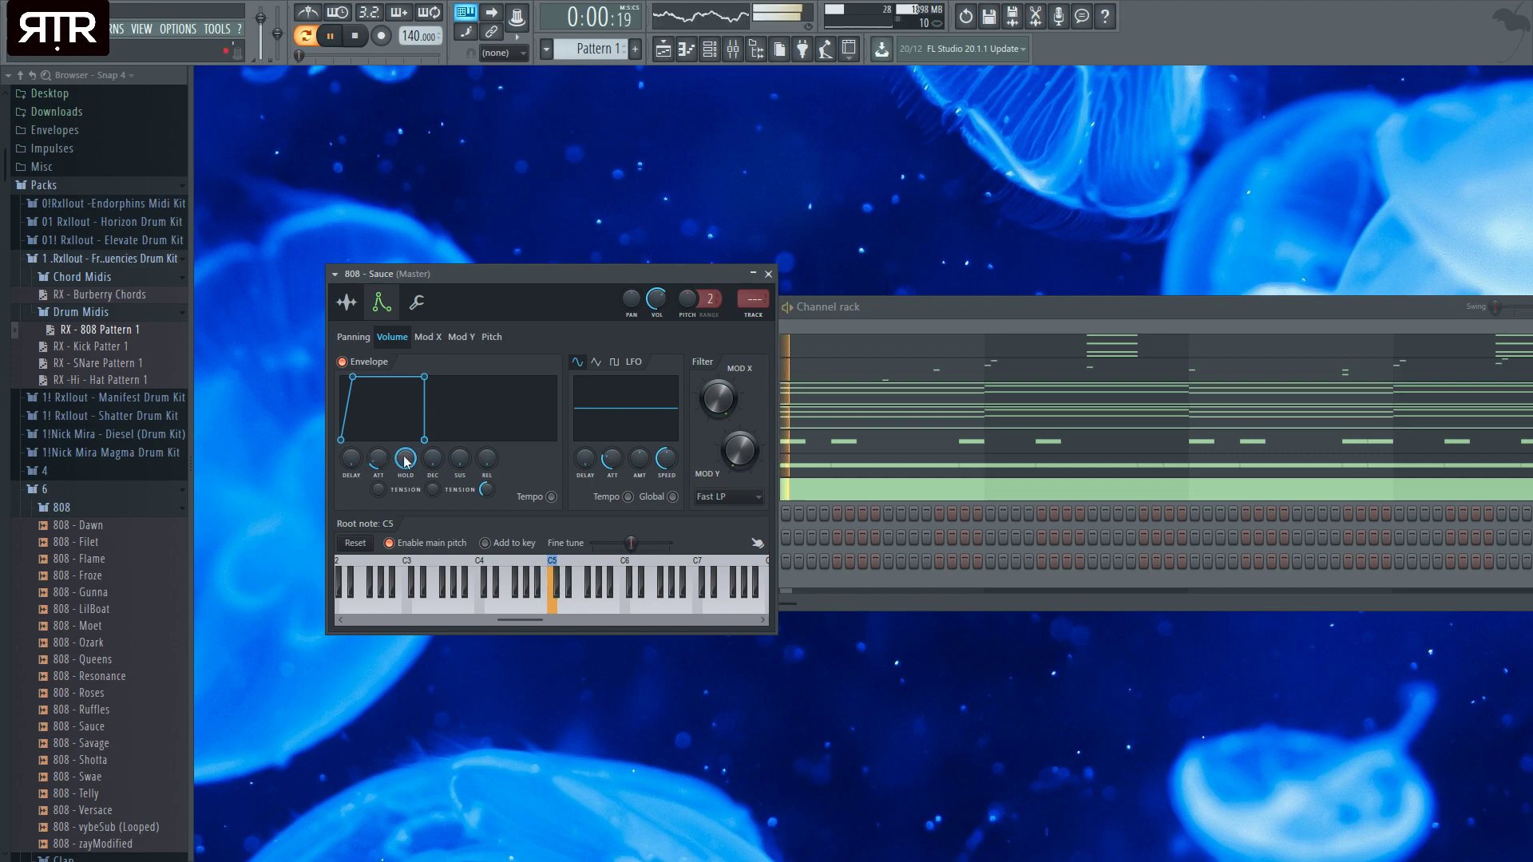
pyautogui.click(768, 274)
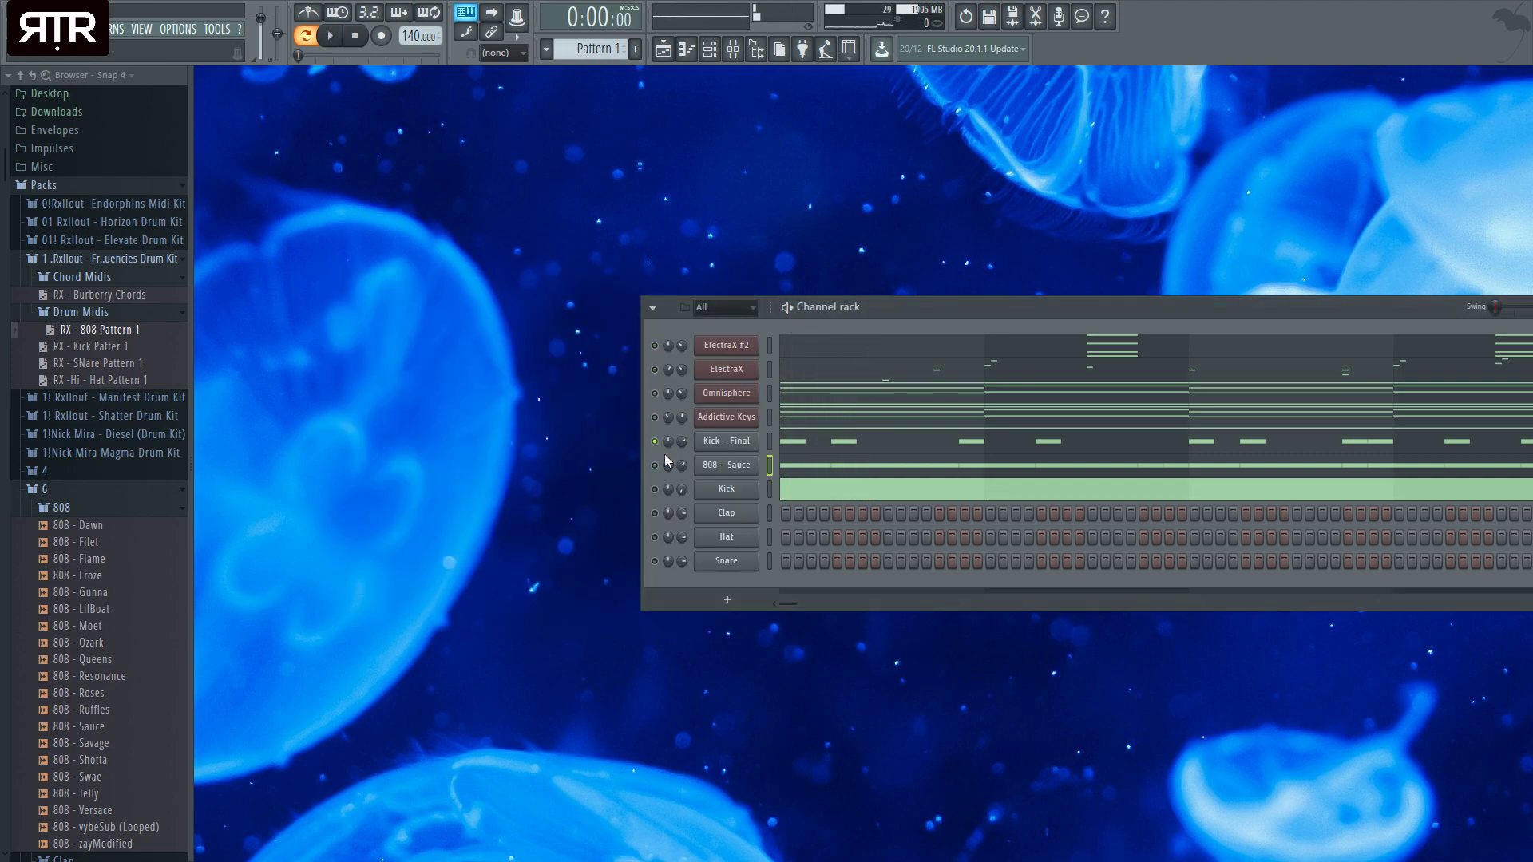
pyautogui.press('space')
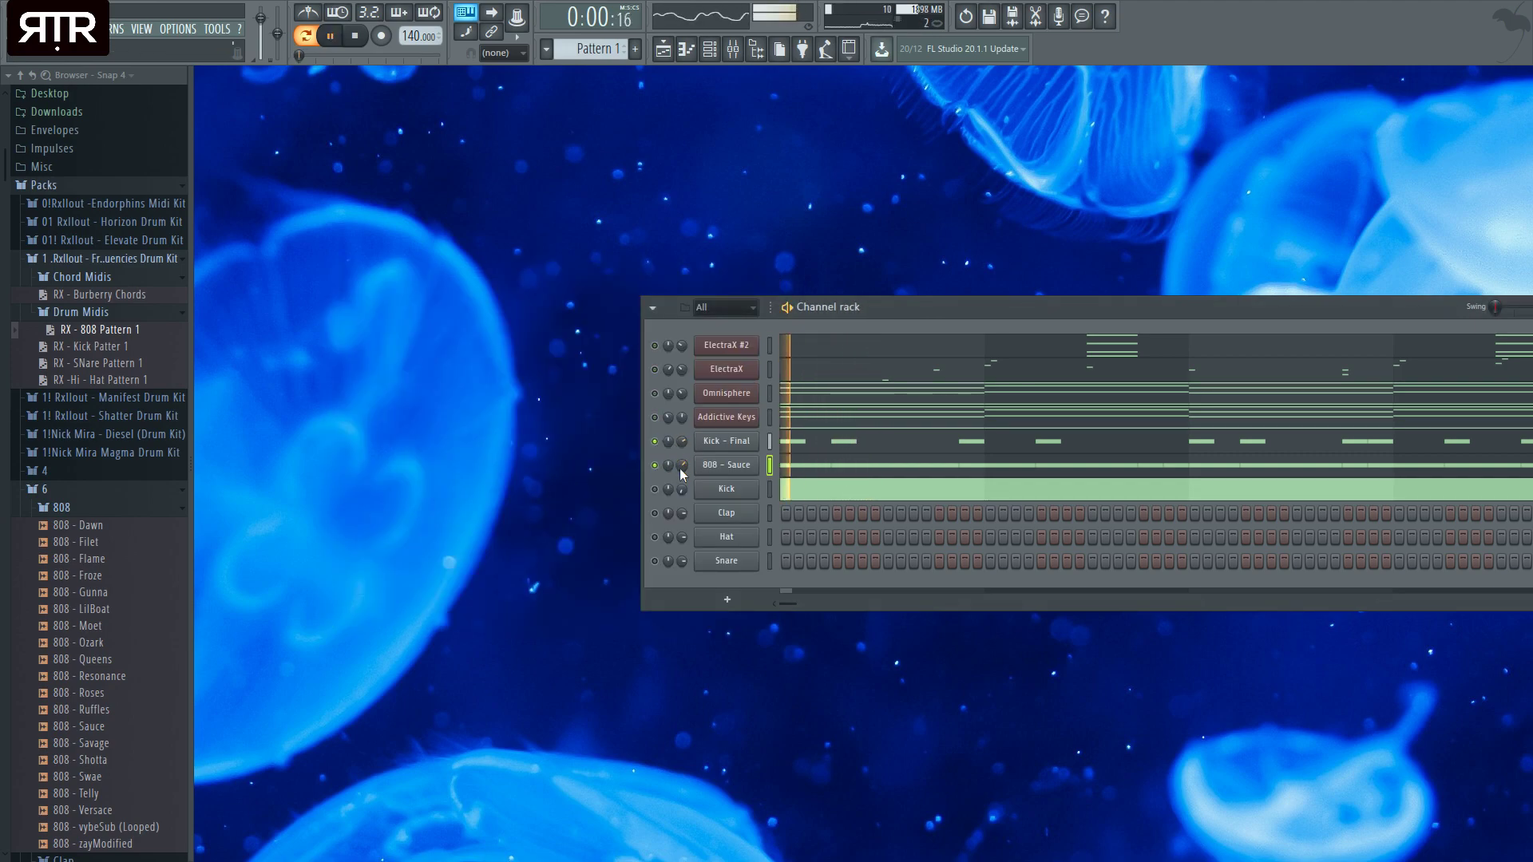
pyautogui.press('space')
pyautogui.moveTo(980, 300); pyautogui.dragTo(797, 275)
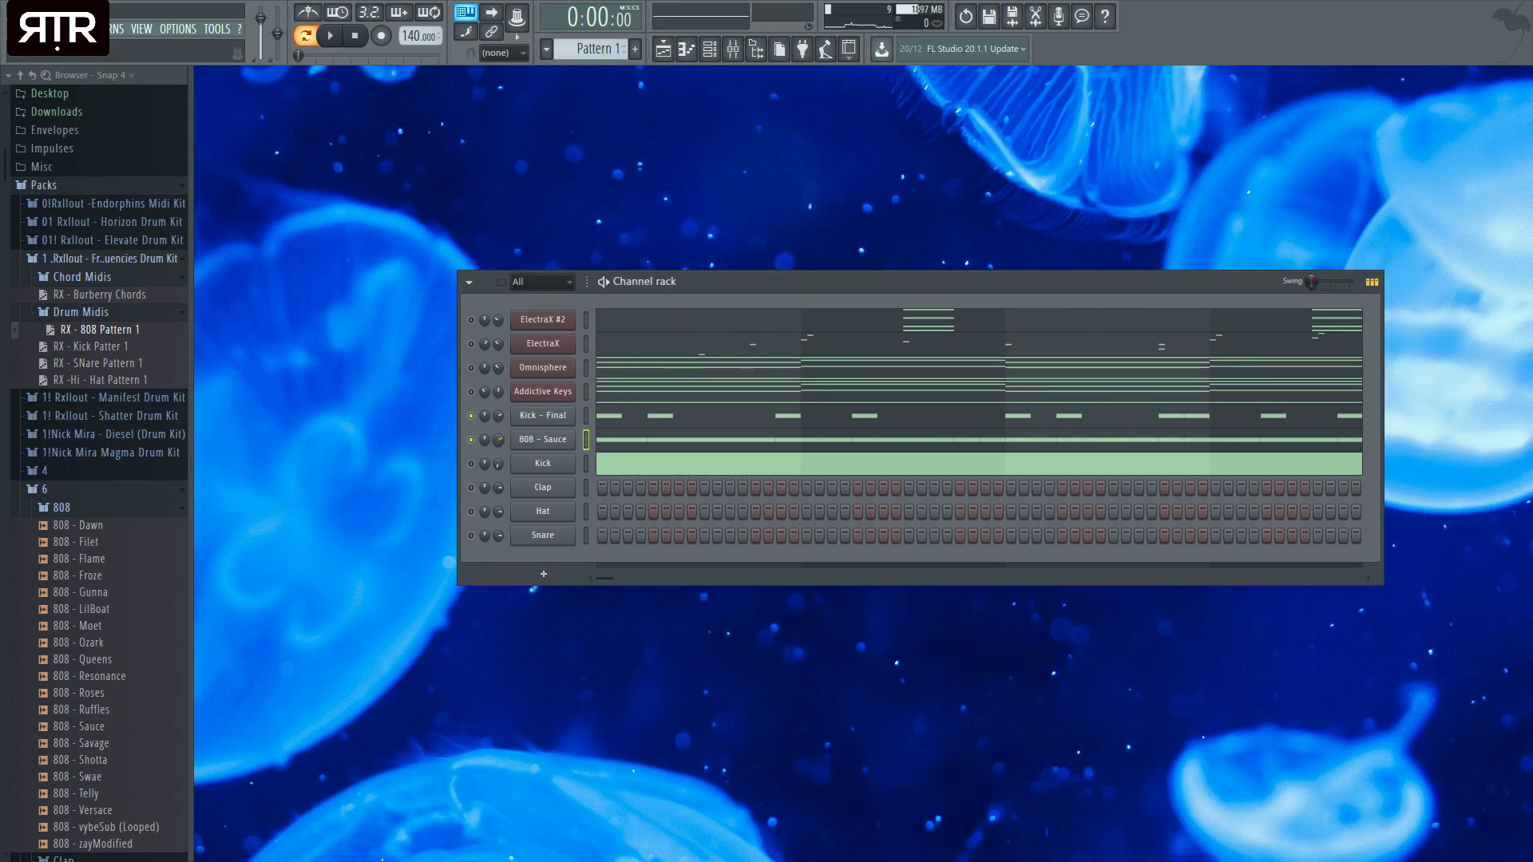
pyautogui.press('space')
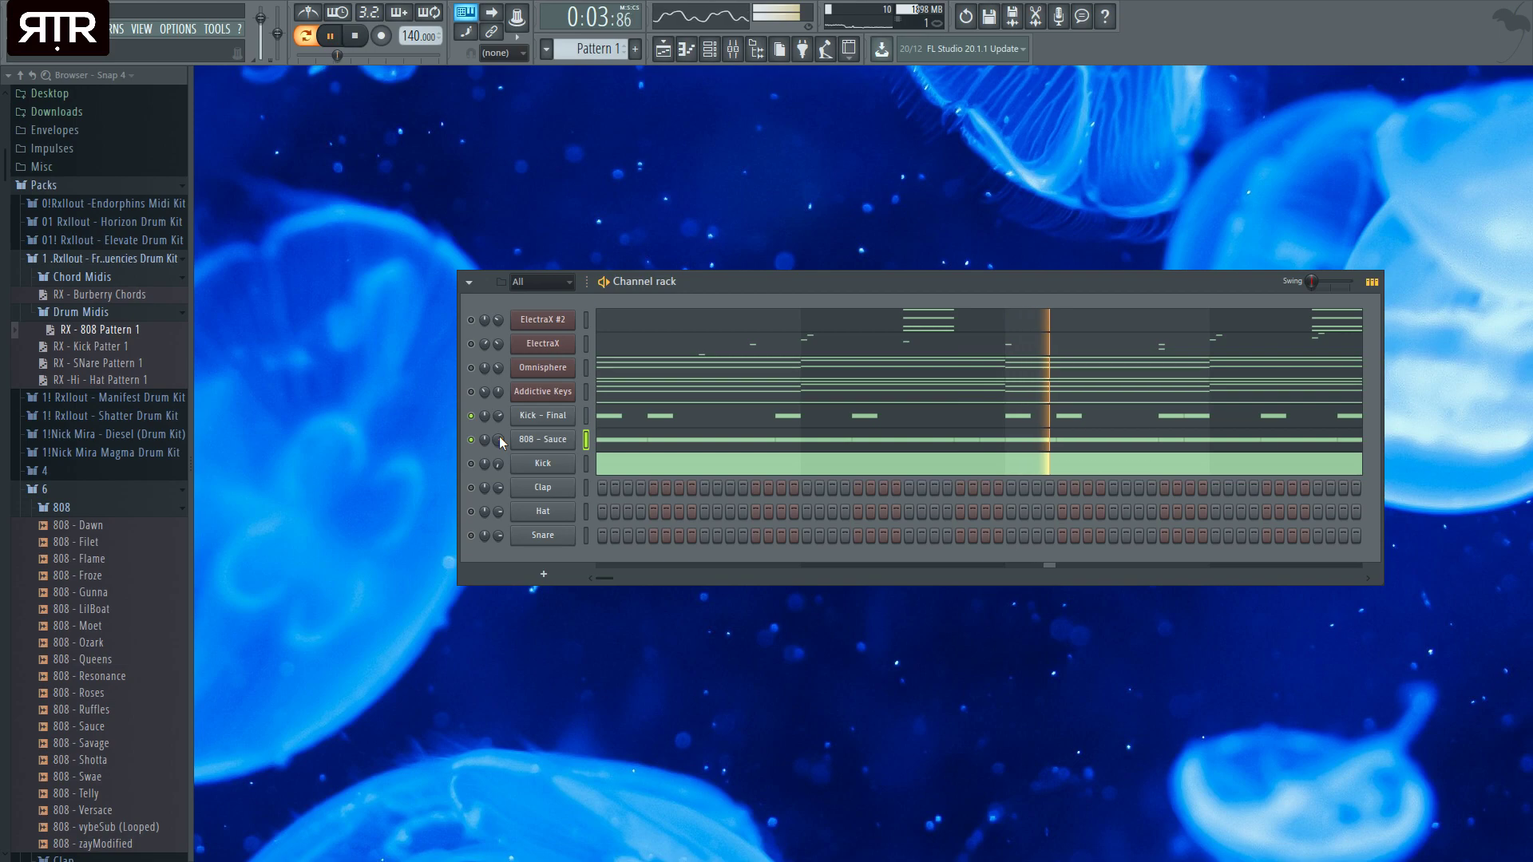
pyautogui.press('space')
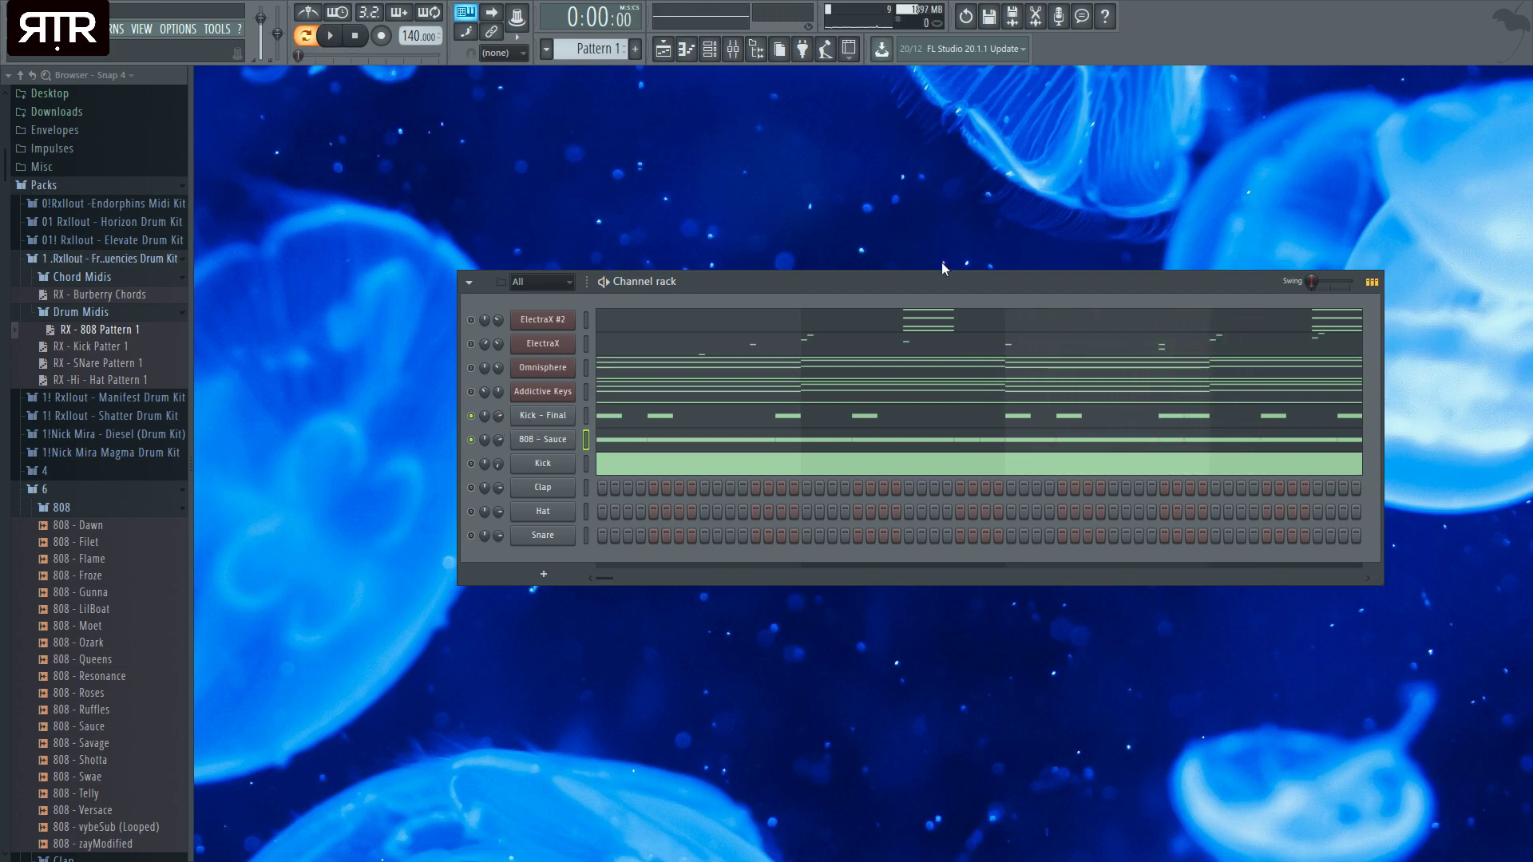
# - Check the channel settings of 808 - Sauce and Kick - Final, closing each one again
pyautogui.moveTo(943, 267); pyautogui.dragTo(894, 271)
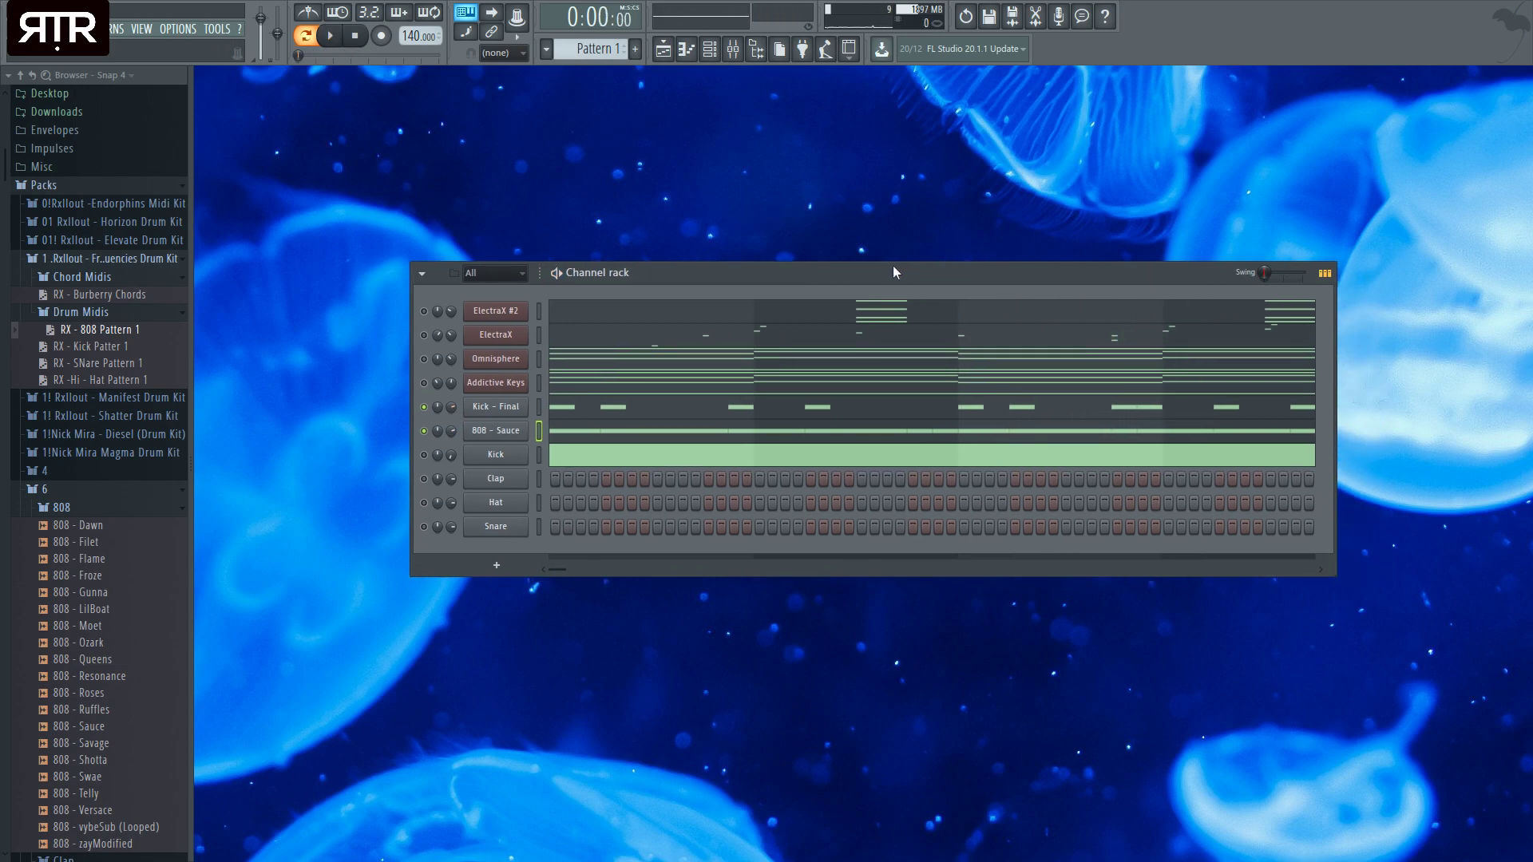
pyautogui.click(515, 430)
pyautogui.click(768, 274)
pyautogui.click(513, 420)
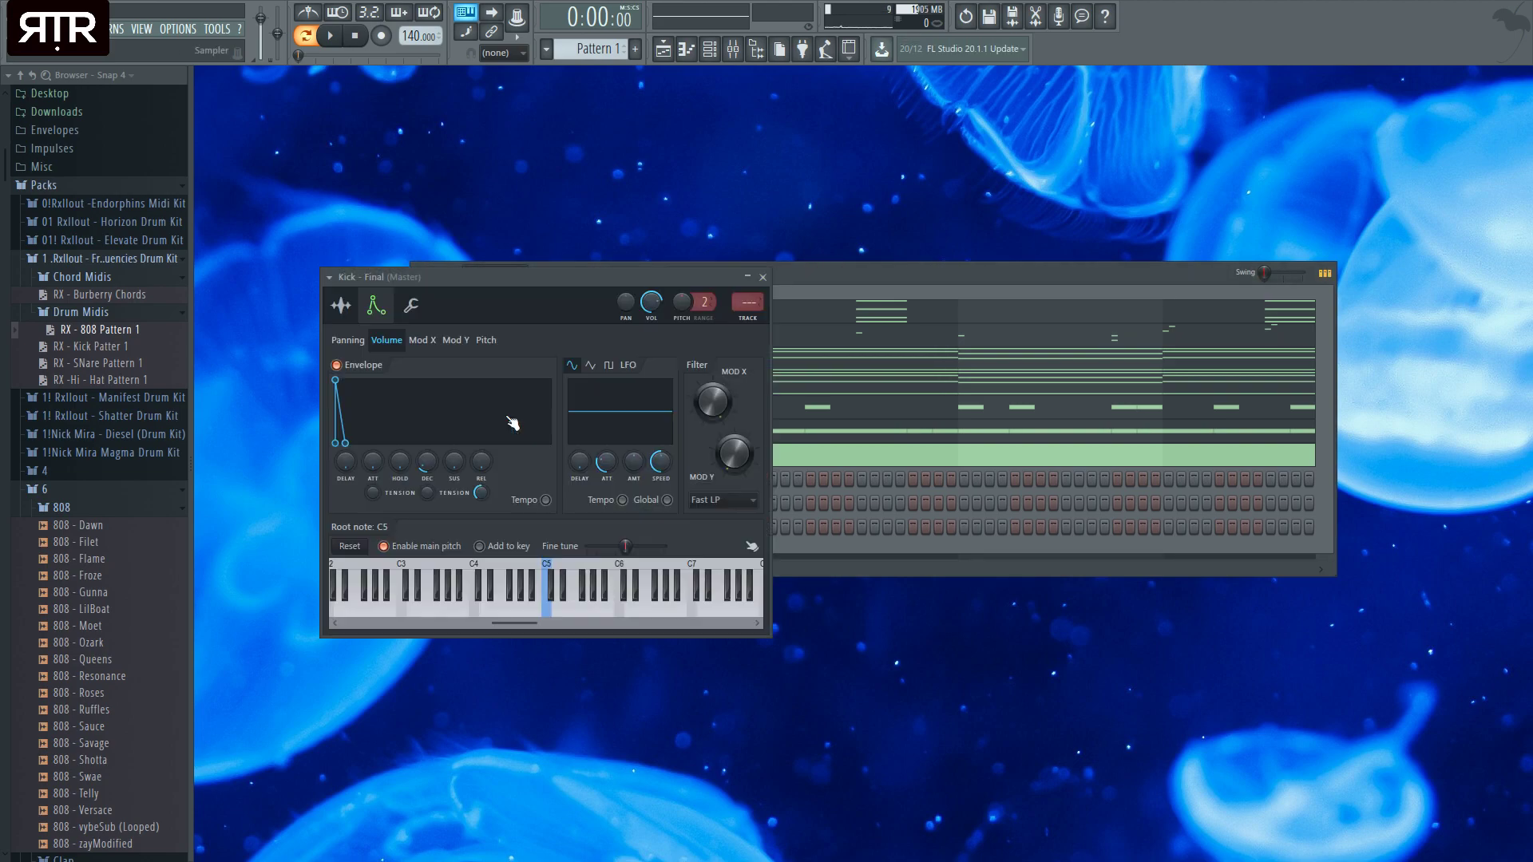
pyautogui.click(764, 277)
# - Unmute Addictive Keys and Omnisphere and audition them with the kick and 808
pyautogui.click(424, 383)
pyautogui.press('space')
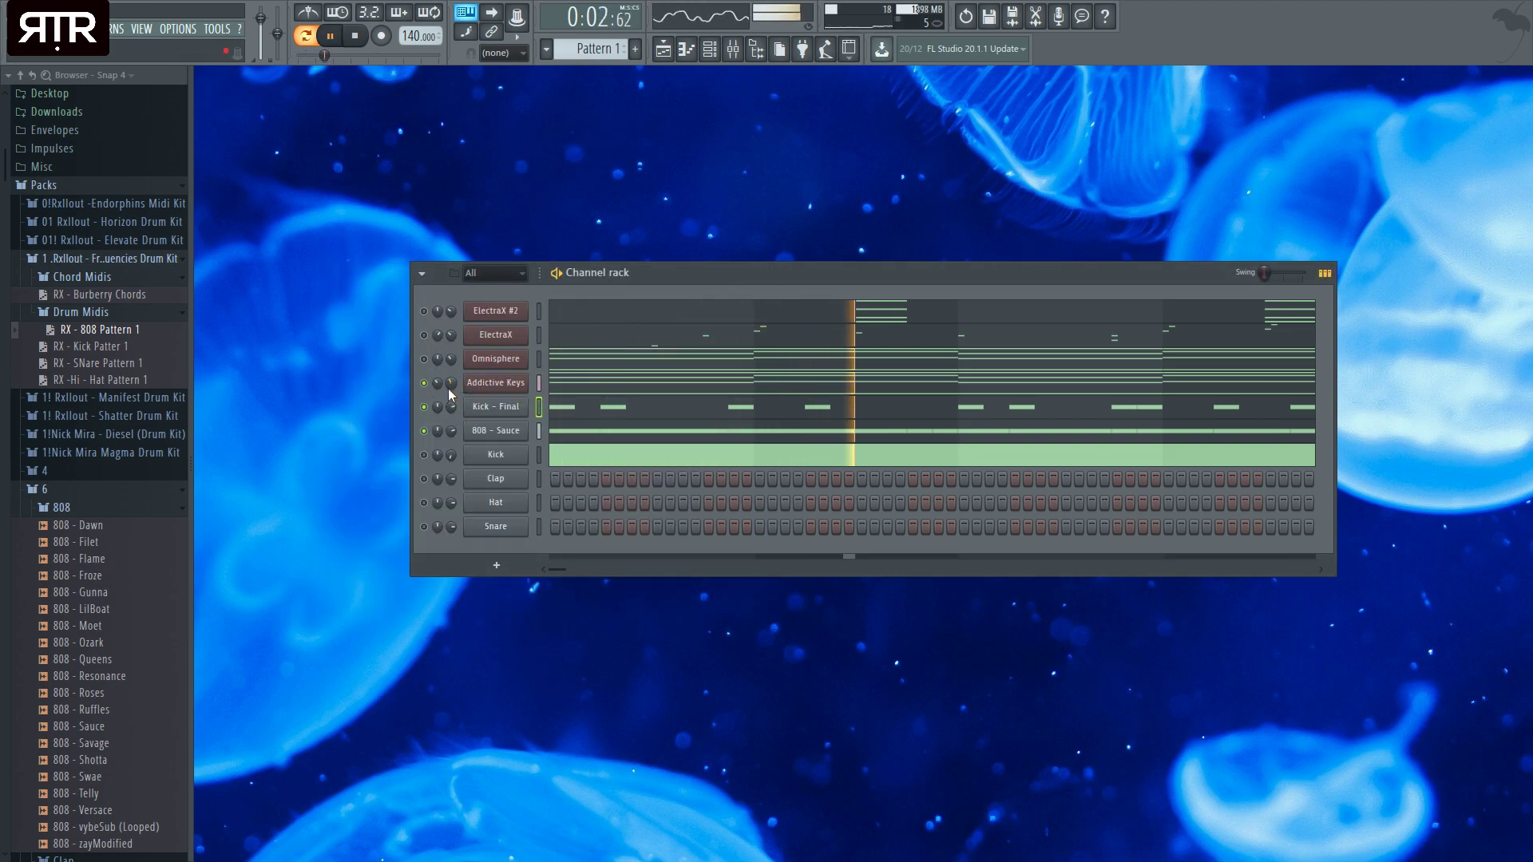
pyautogui.click(424, 359)
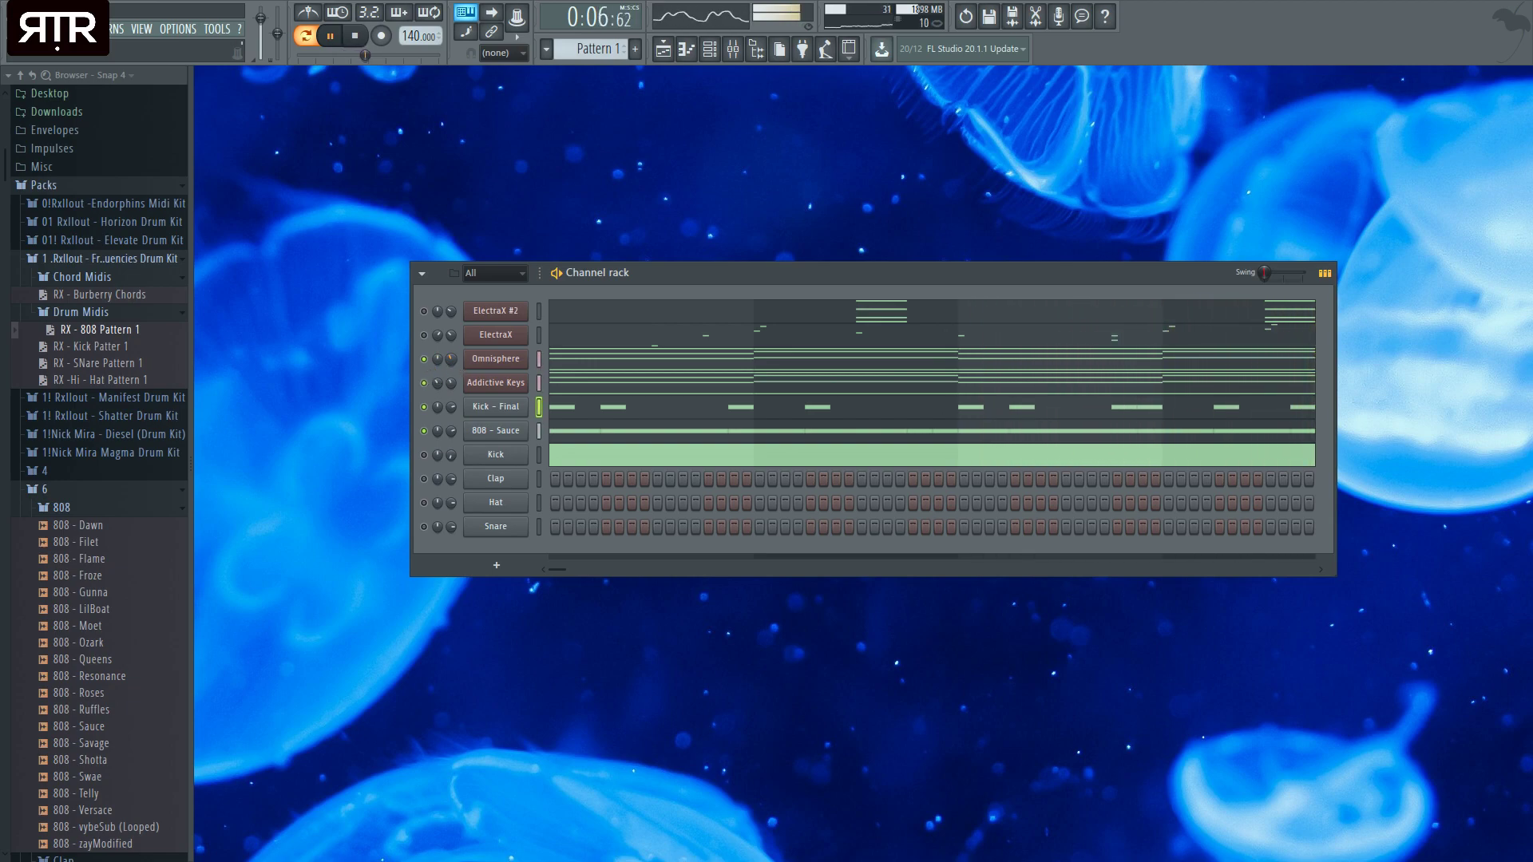
pyautogui.press('space')
# - Delete all Kick - Final notes after bar 4 in the piano roll
pyautogui.click(609, 407)
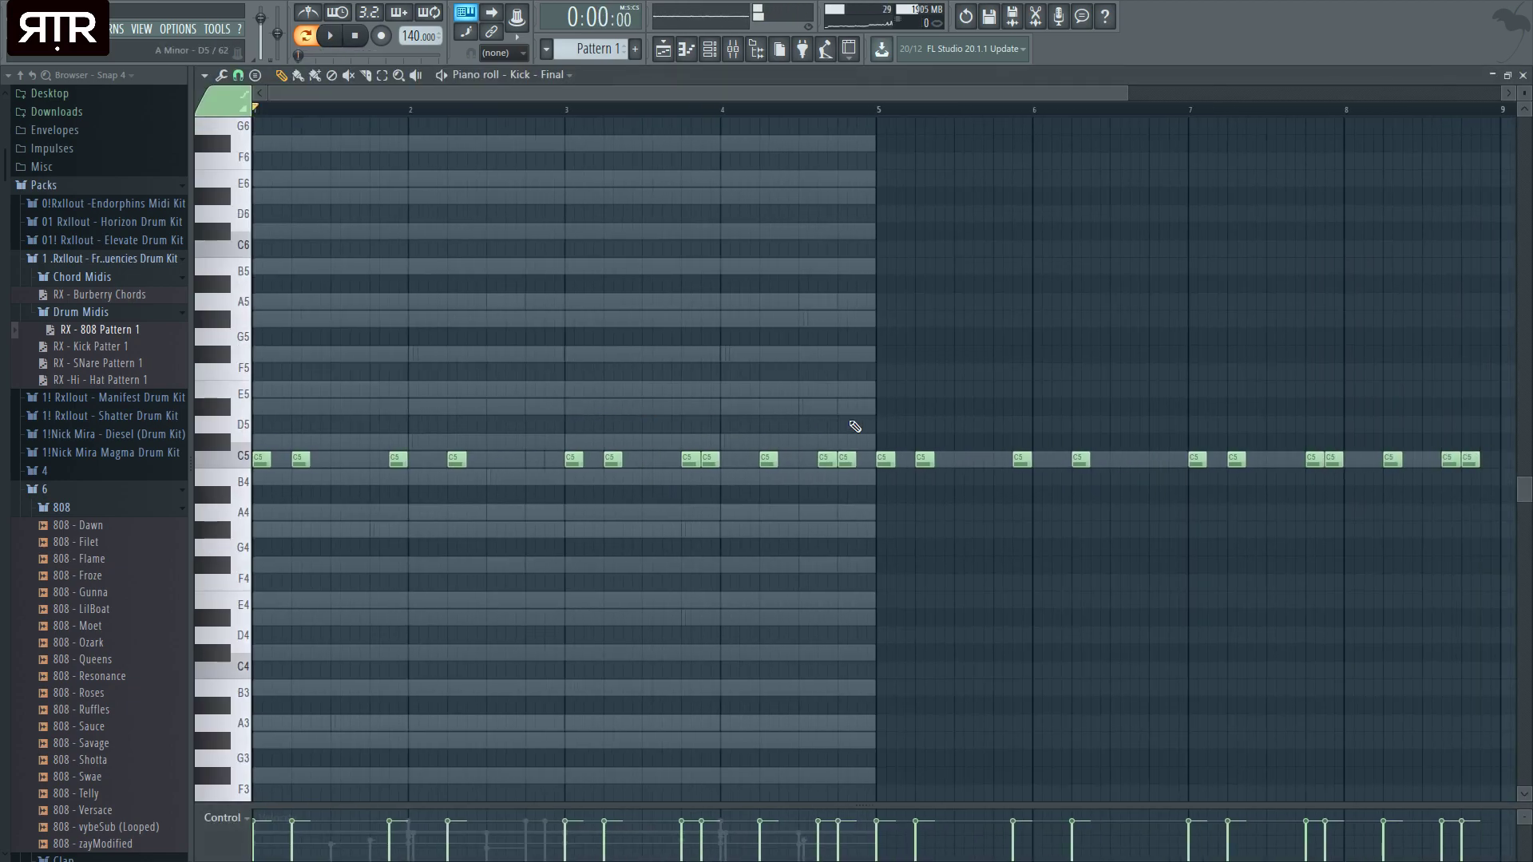
pyautogui.rightClick(1429, 459)
pyautogui.rightClick(1409, 459)
pyautogui.rightClick(1355, 459)
pyautogui.rightClick(1204, 459)
pyautogui.rightClick(1166, 459)
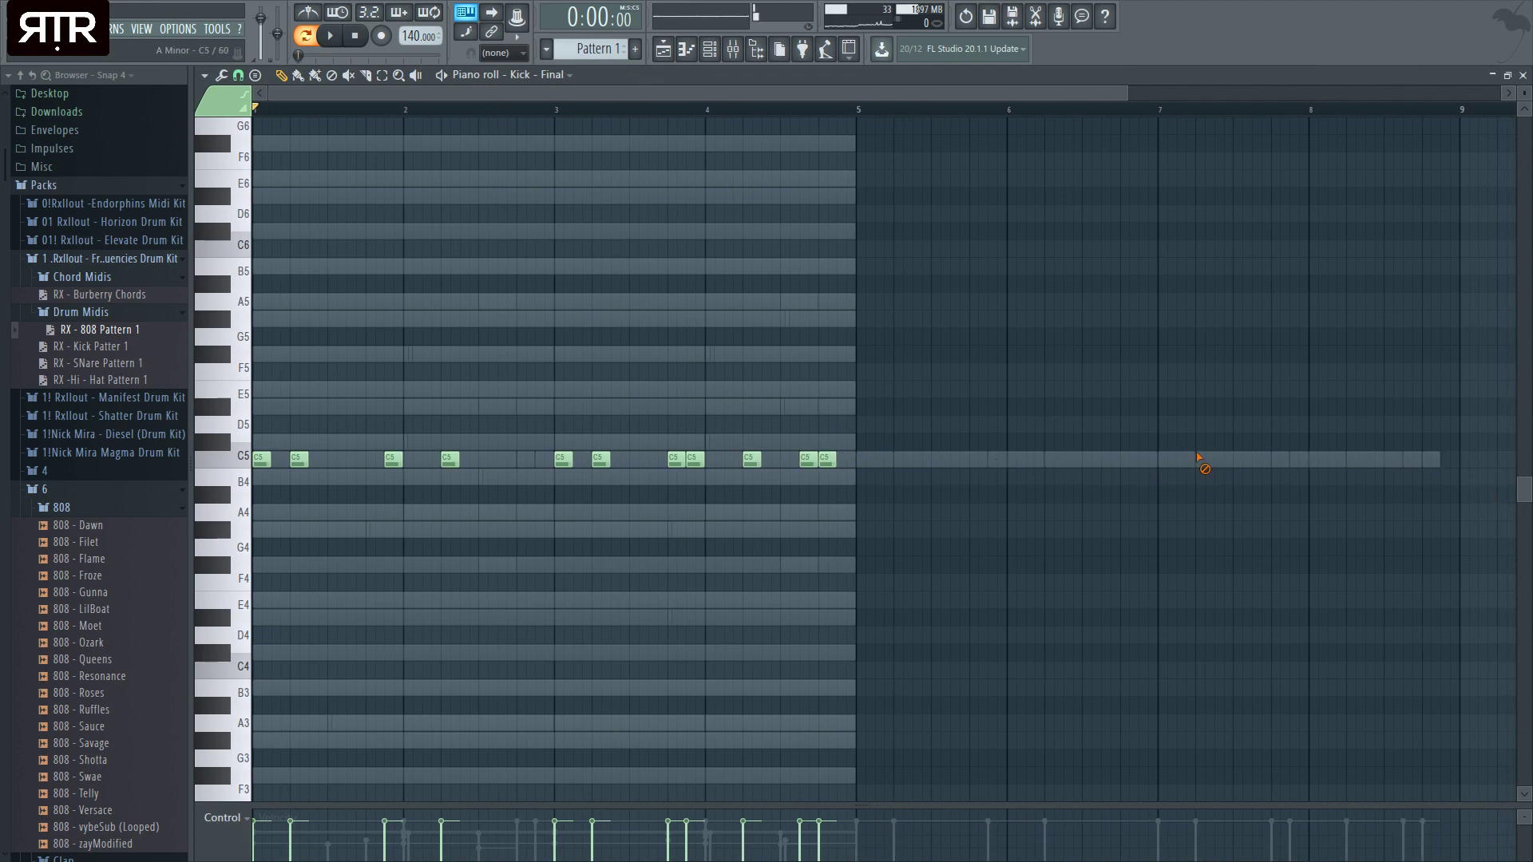
# - Delete all 808 - Sauce notes after bar 4 in the piano roll
pyautogui.click(1524, 75)
pyautogui.click(828, 445)
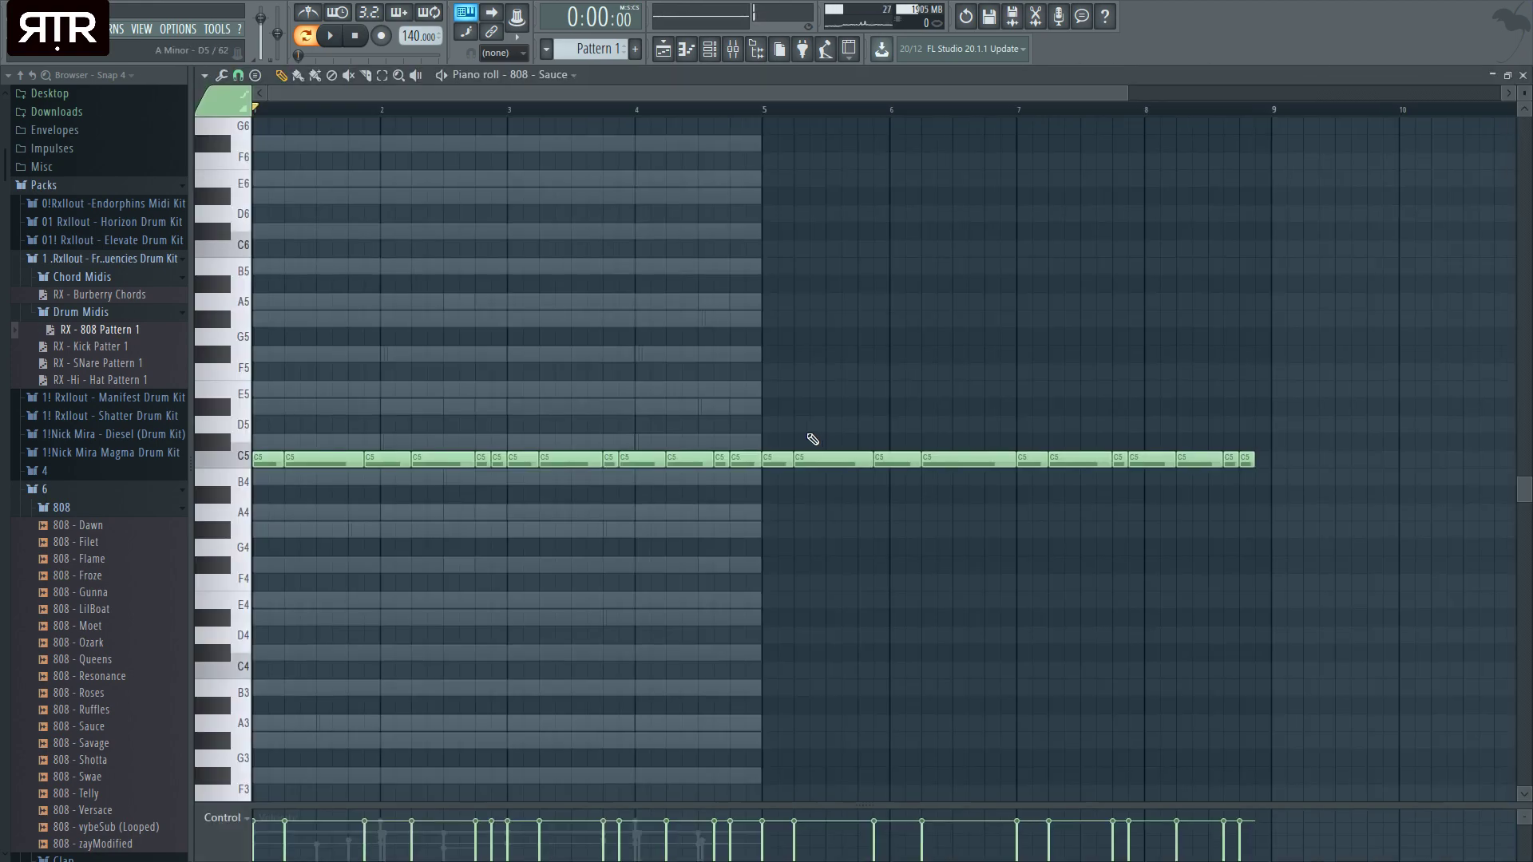
pyautogui.rightClick(924, 459)
pyautogui.rightClick(1128, 459)
pyautogui.rightClick(1176, 459)
pyautogui.rightClick(1234, 459)
pyautogui.rightClick(1281, 459)
pyautogui.rightClick(1318, 459)
pyautogui.rightClick(1373, 459)
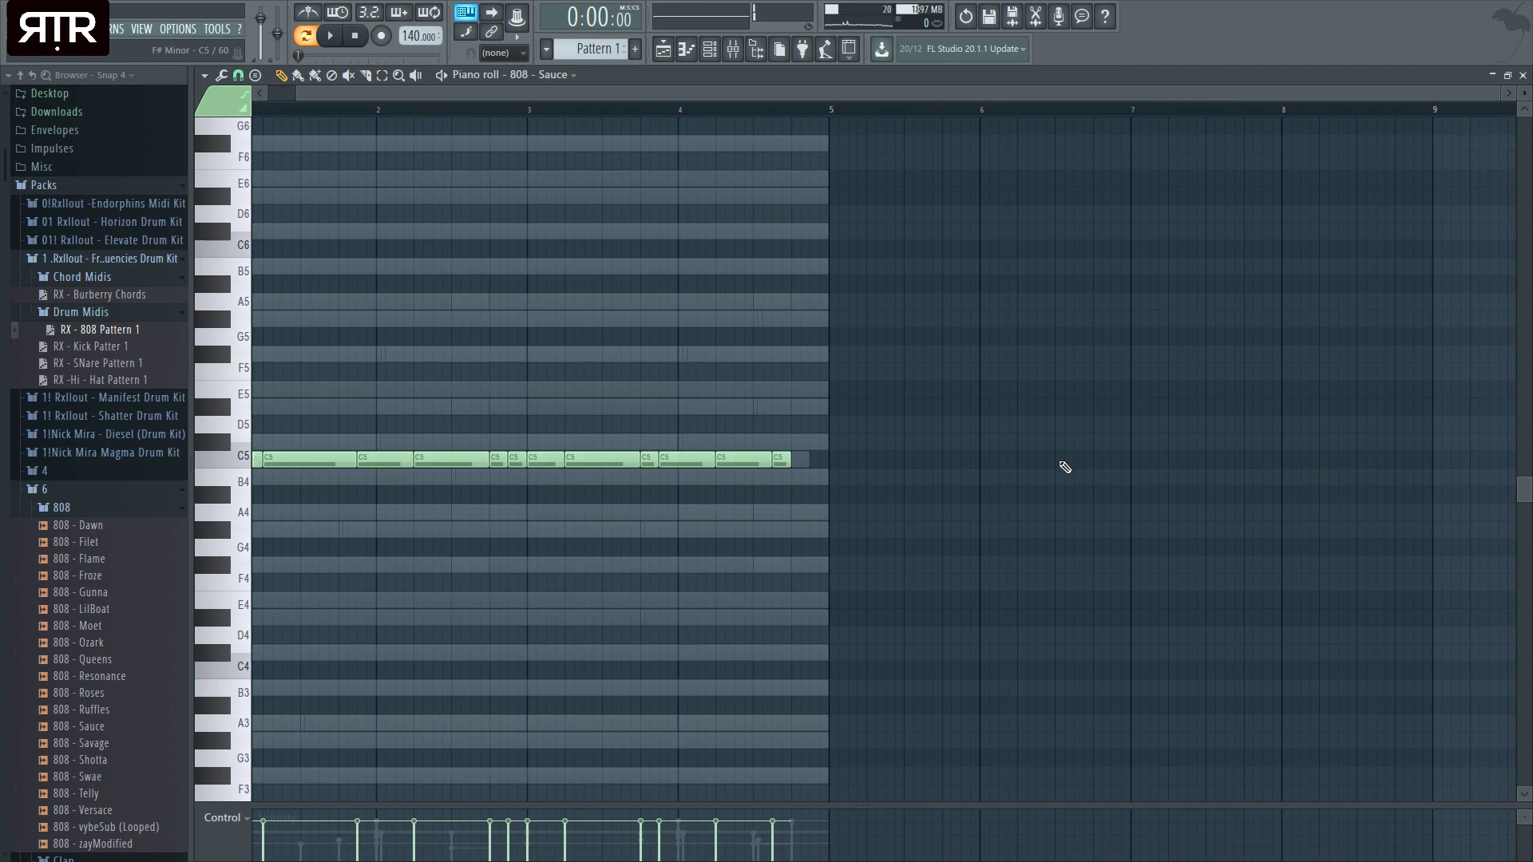
# - Audition the 808 - Sauce pattern, then transpose all of its notes down one semitone to B4
pyautogui.scroll(3, 591, 537)
pyautogui.press('space')
pyautogui.click(1507, 75)
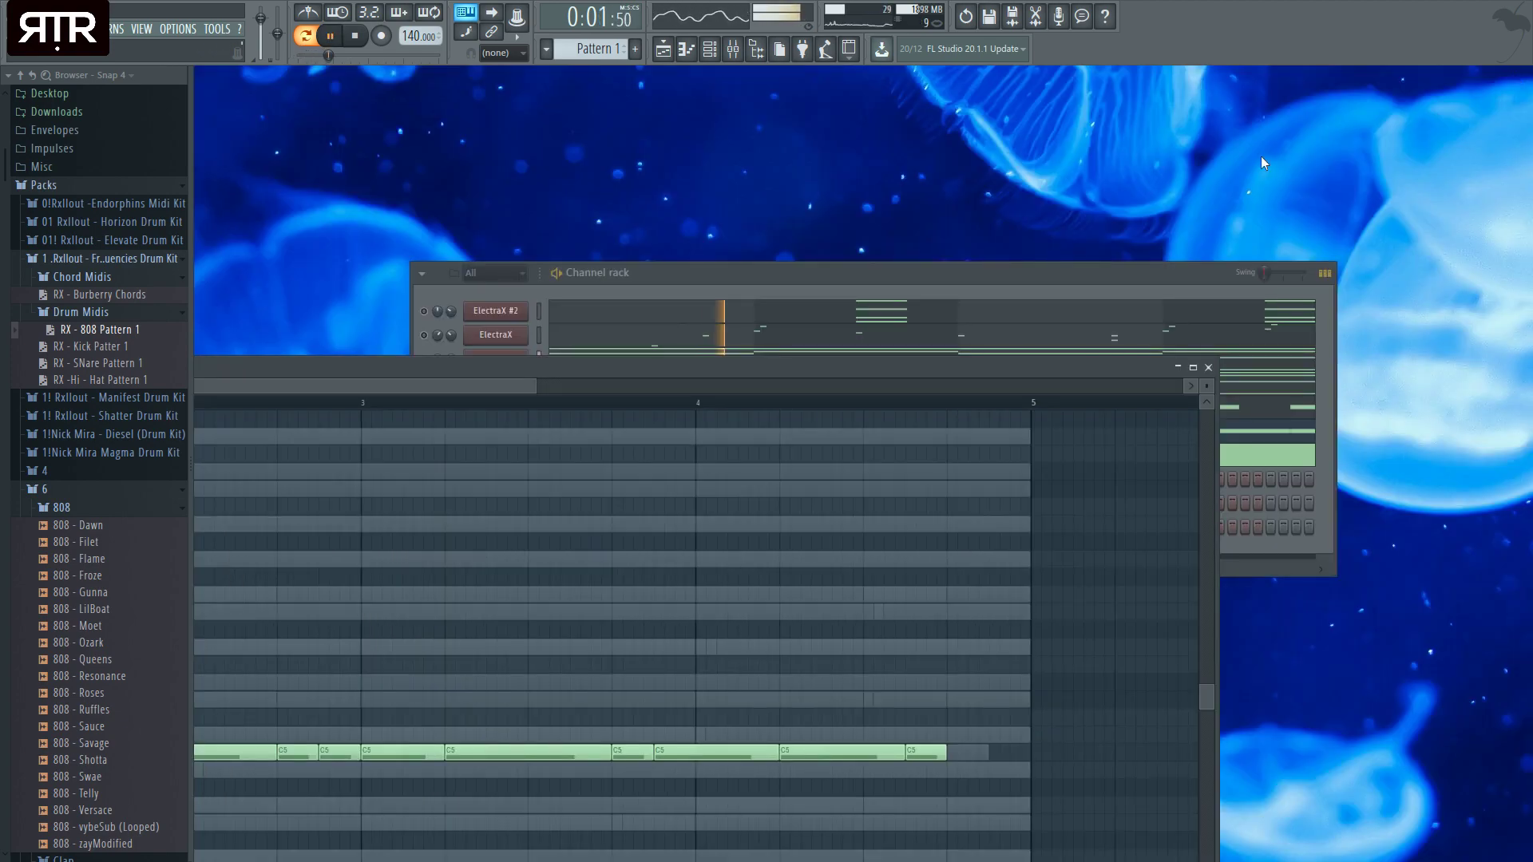
pyautogui.scroll(-2, 893, 553)
pyautogui.hotkey('ctrl', 'a')
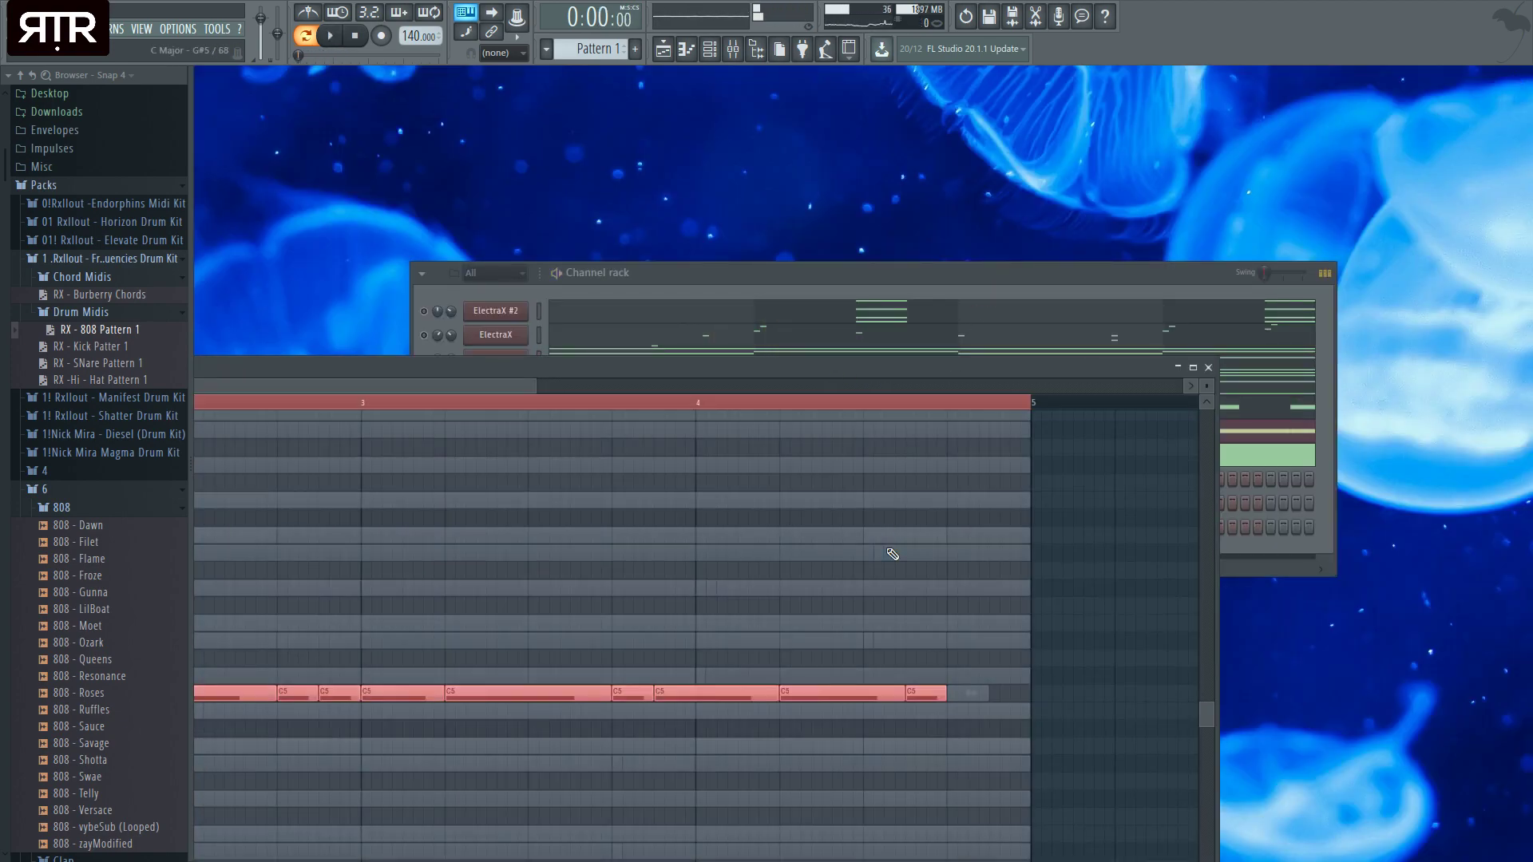
pyautogui.doubleClick(936, 372)
pyautogui.hotkey('shift', 'Down')
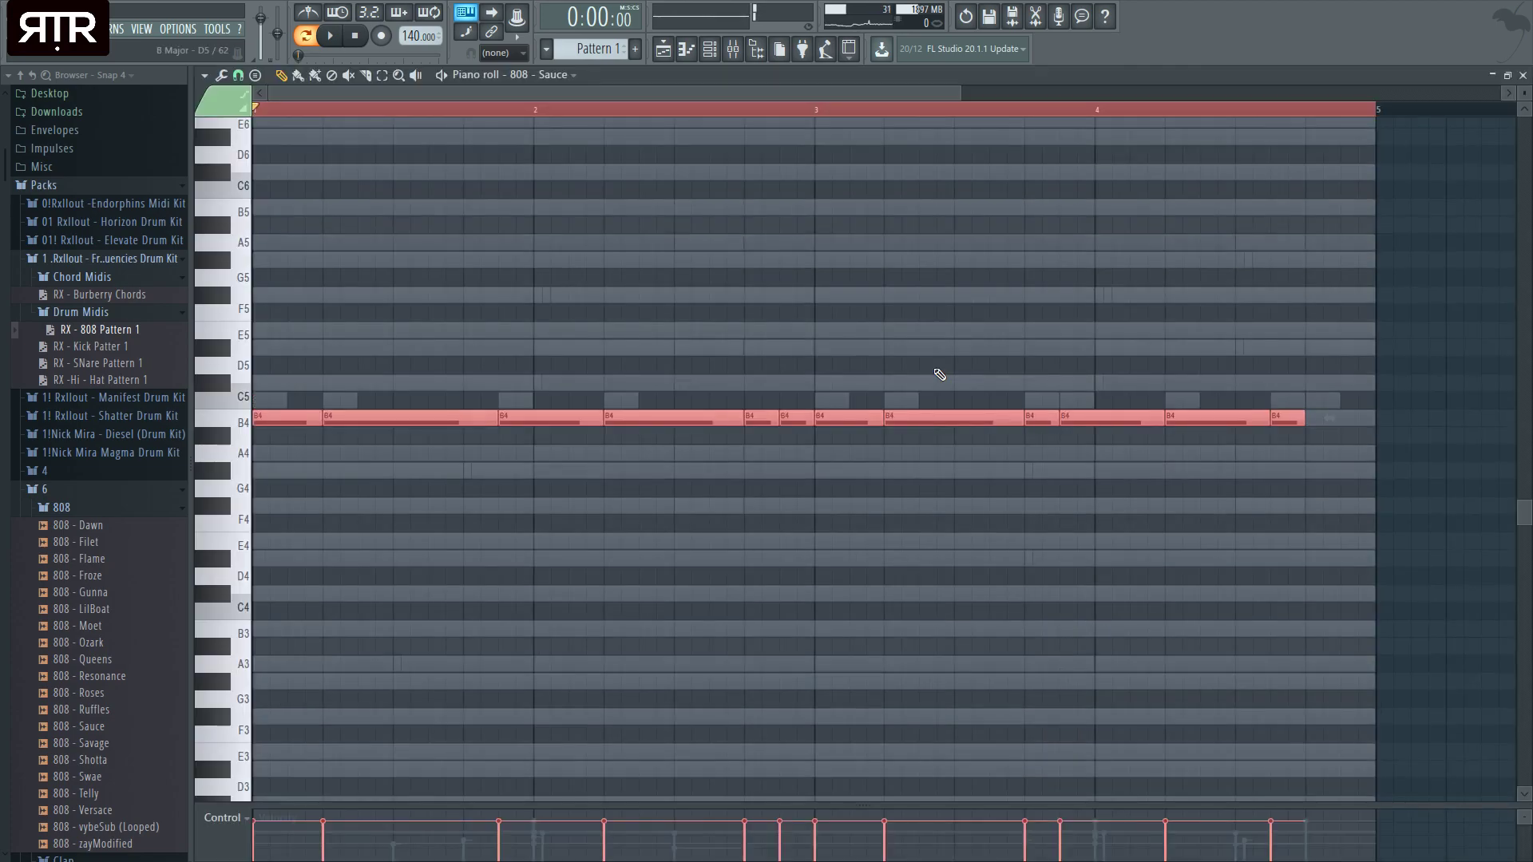
pyautogui.click(1522, 73)
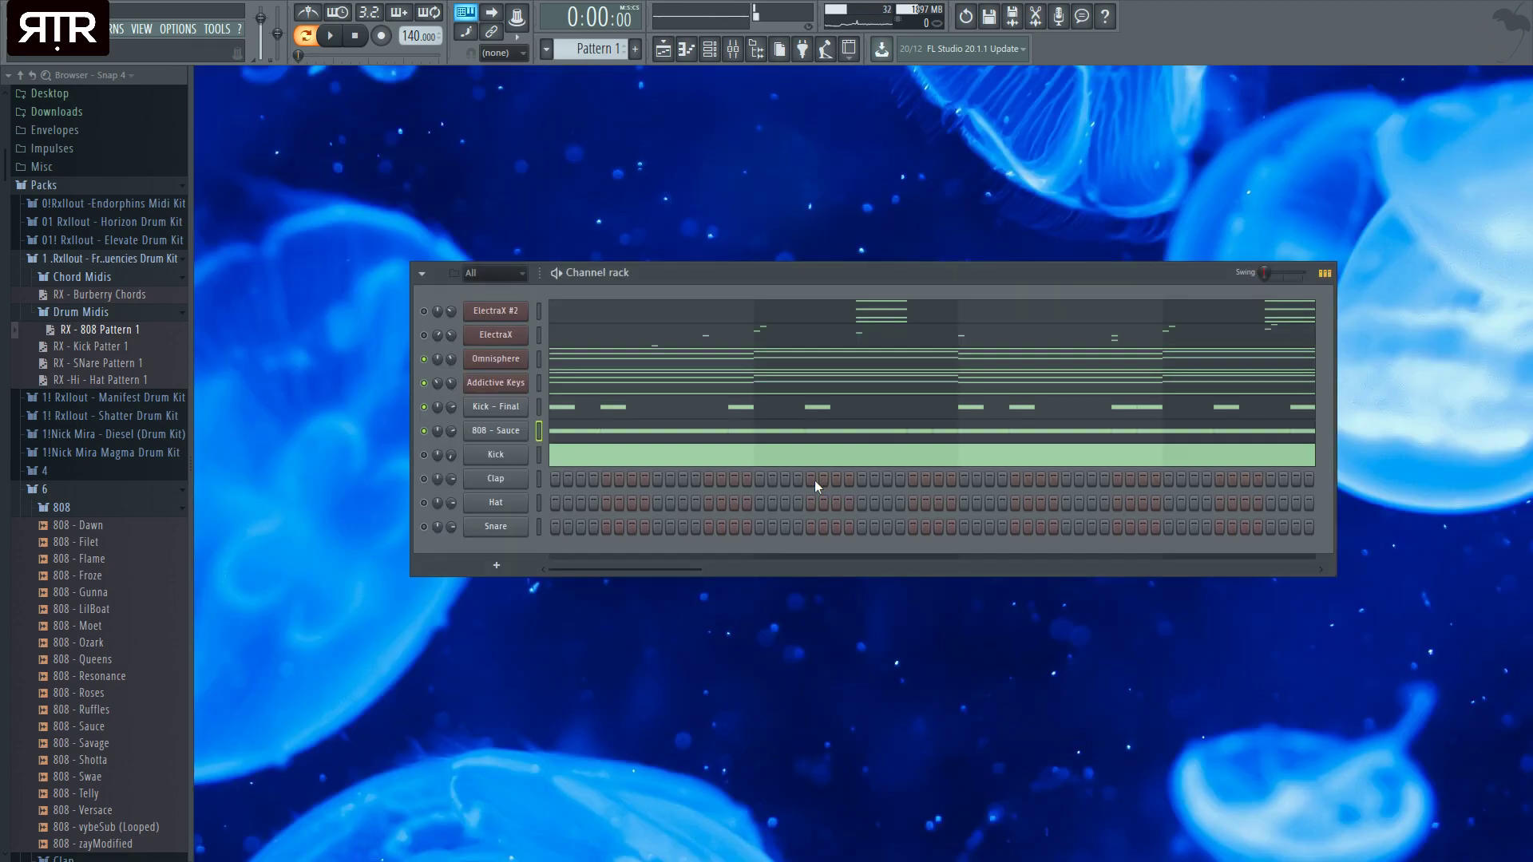
# - Transpose all Kick - Final notes down one semitone to B4 and play the pattern back
pyautogui.click(572, 416)
pyautogui.hotkey('shift', 'Down')
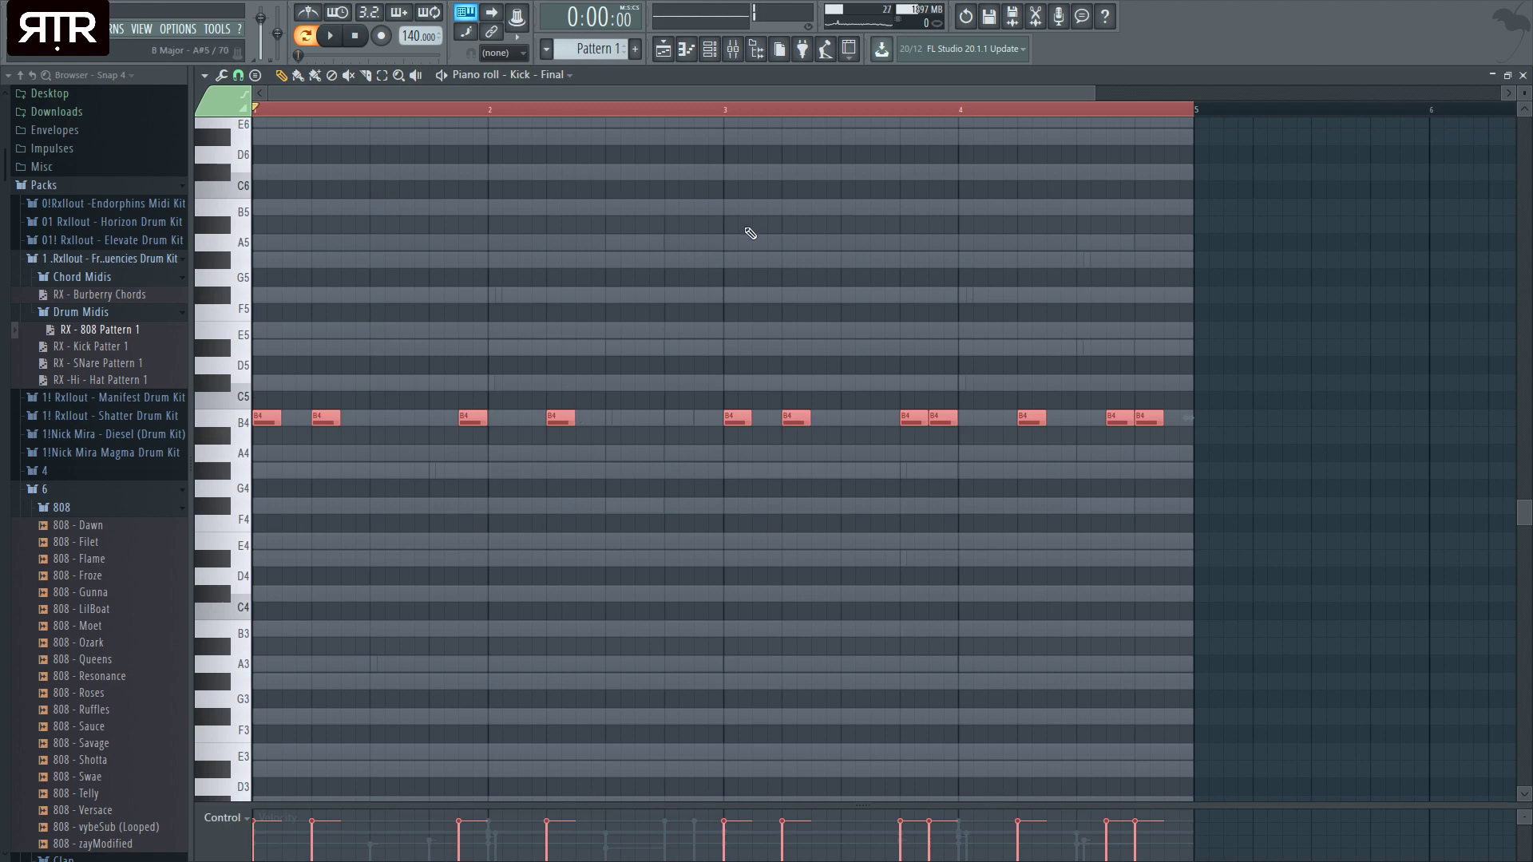
pyautogui.press('space')
pyautogui.press('F7')
# - Replace the Clap channel's sample with Clap - Live from the Clap folder of pack 6
pyautogui.scroll(-3, 109, 341)
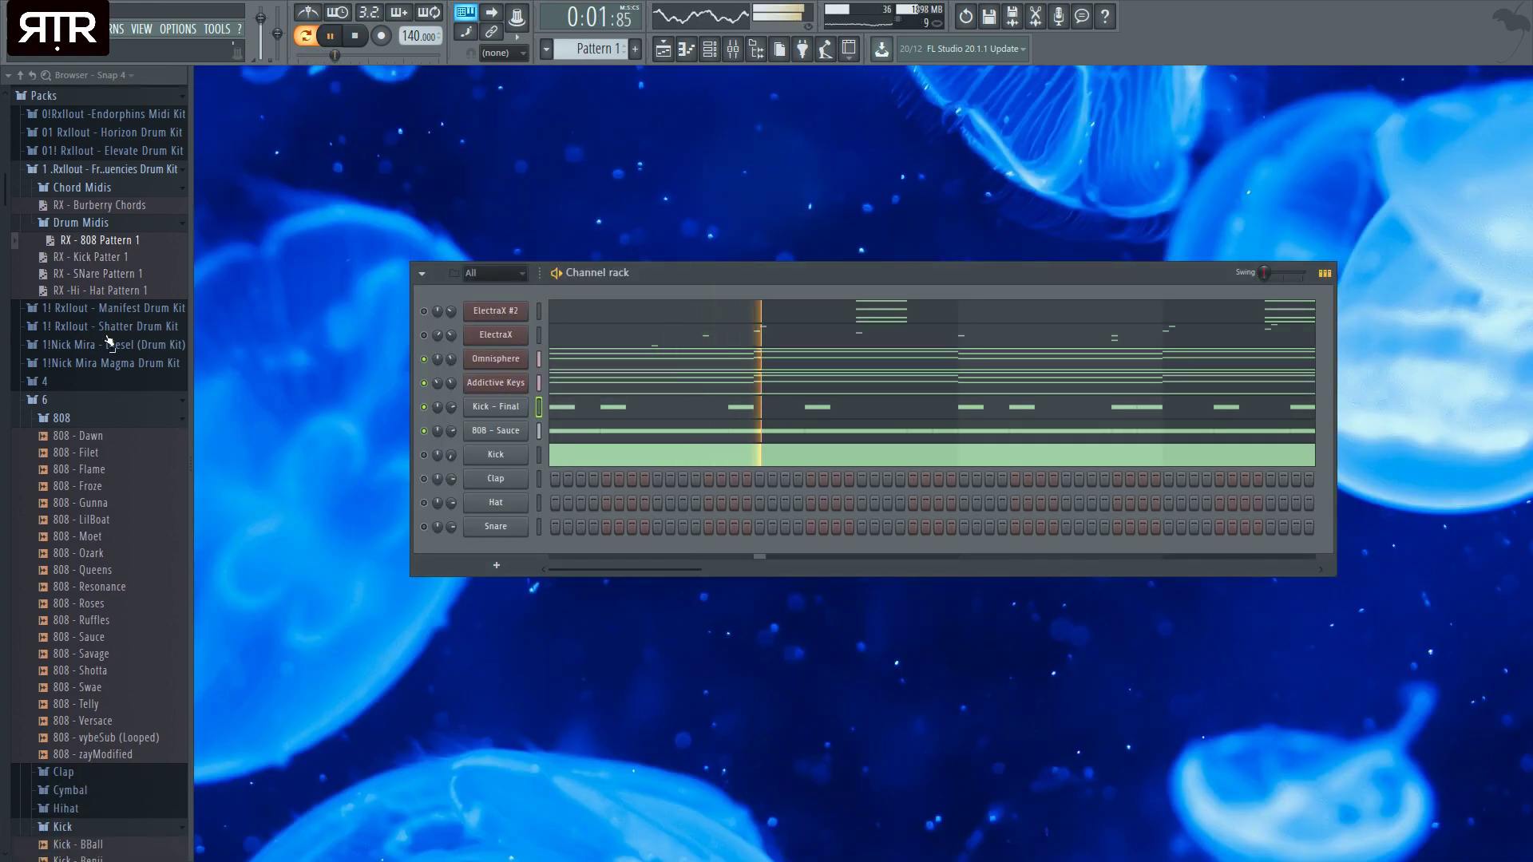
pyautogui.scroll(-3, 109, 341)
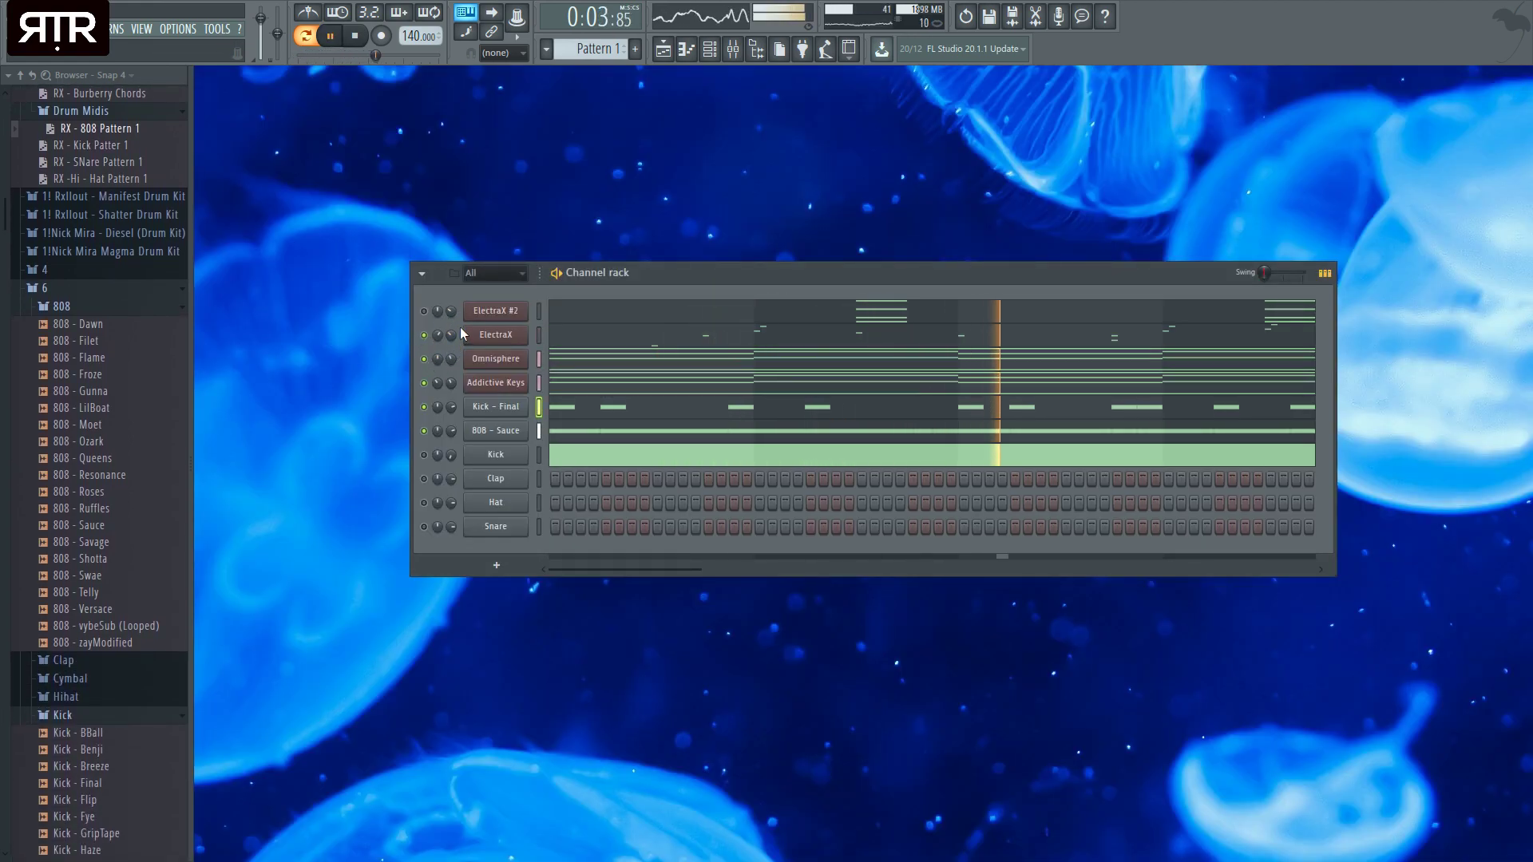
pyautogui.scroll(-4, 67, 468)
pyautogui.click(67, 468)
pyautogui.click(86, 510)
pyautogui.moveTo(110, 525); pyautogui.dragTo(506, 482)
pyautogui.press('space')
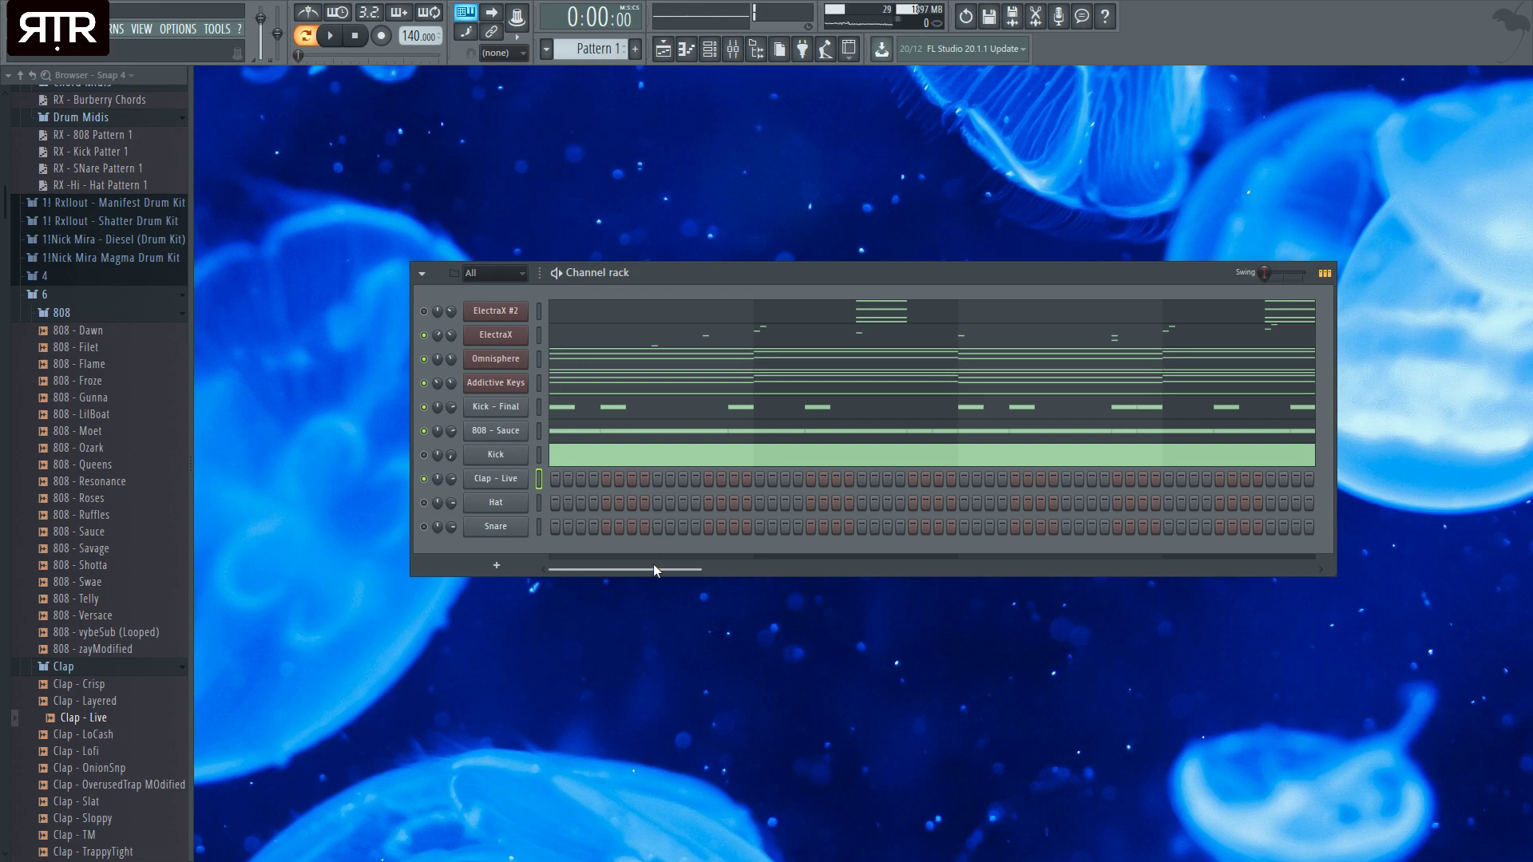
# - Place Clap - Live hits on the ninth step of each of the four bars in Pattern 1
pyautogui.click(657, 479)
pyautogui.press('space')
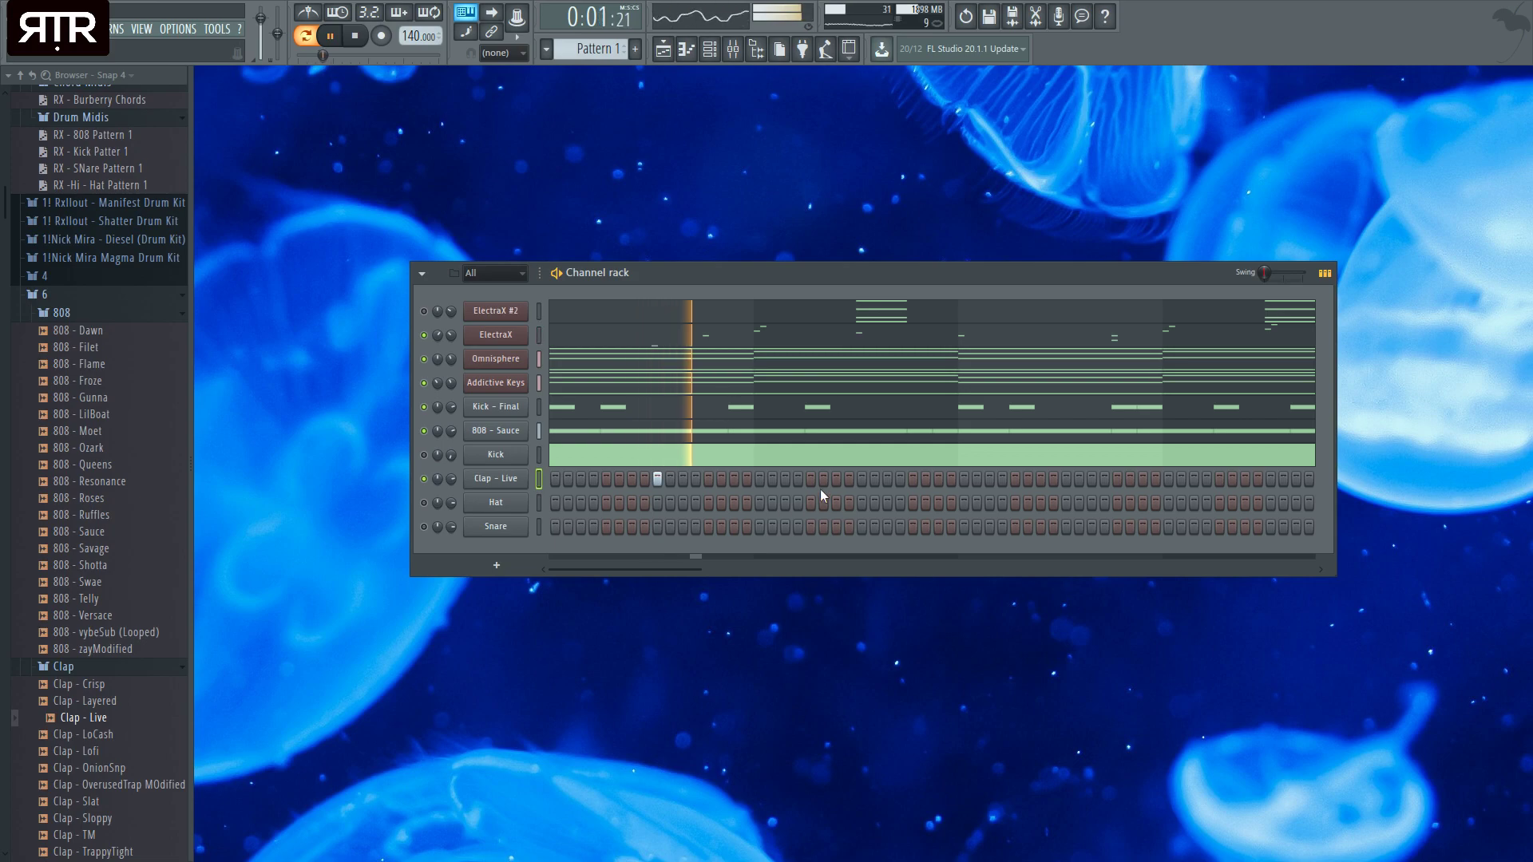
pyautogui.click(861, 479)
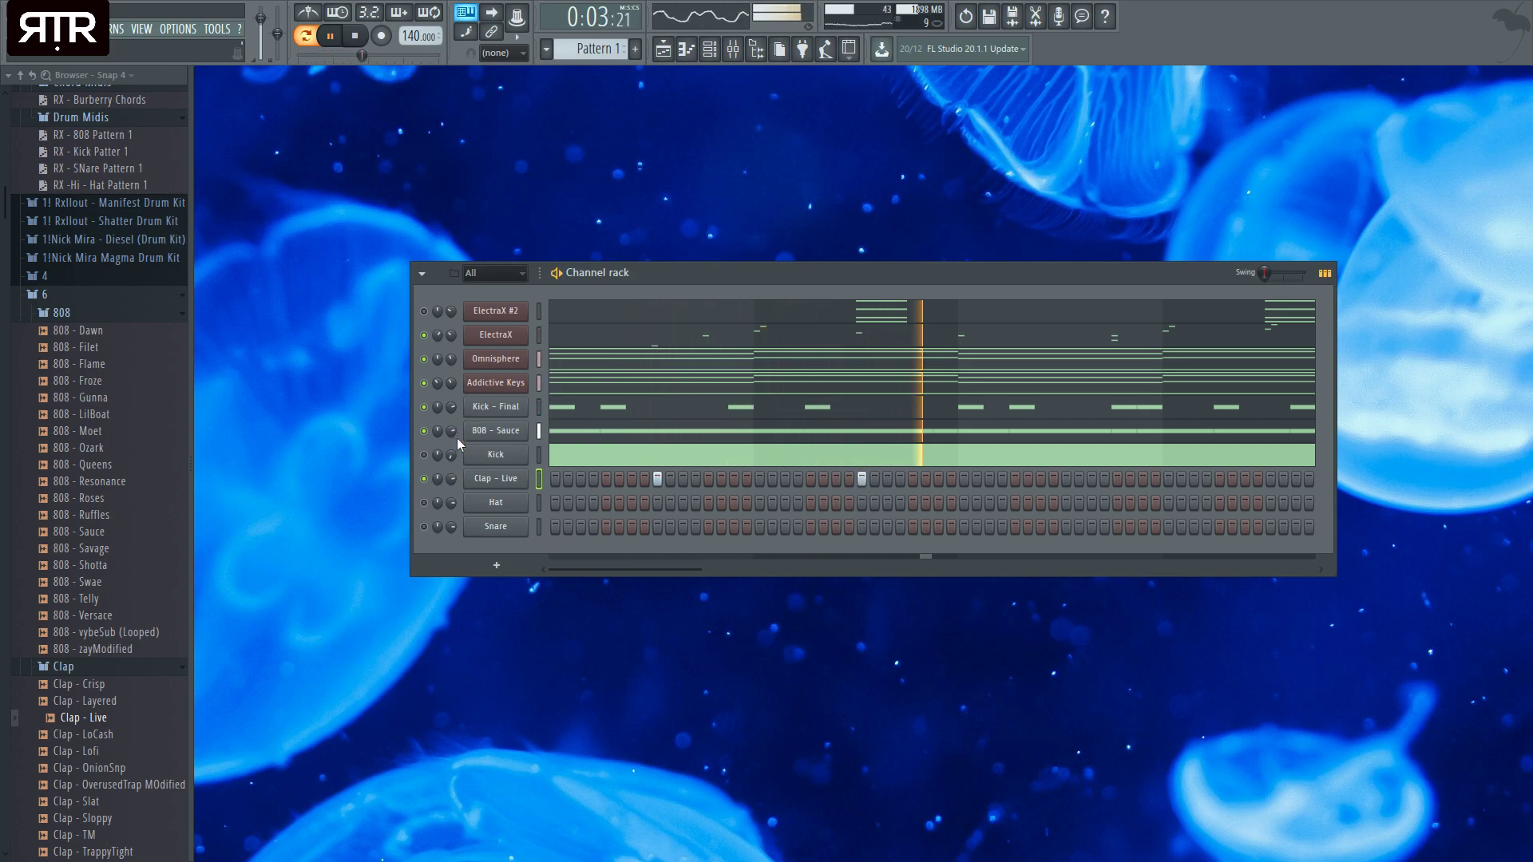
pyautogui.click(1066, 479)
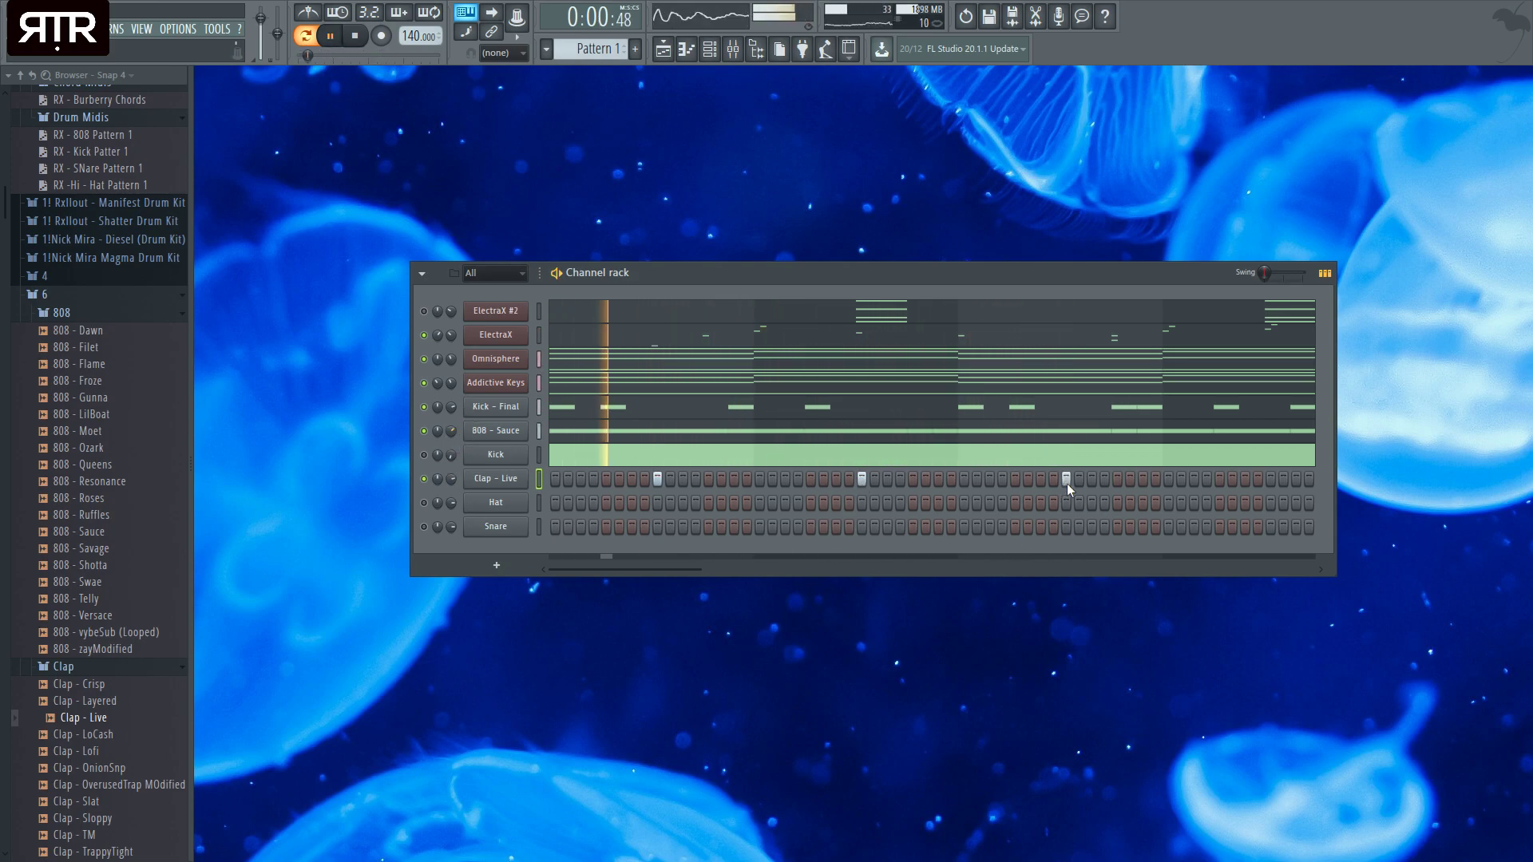
pyautogui.press('space')
pyautogui.press('F4')
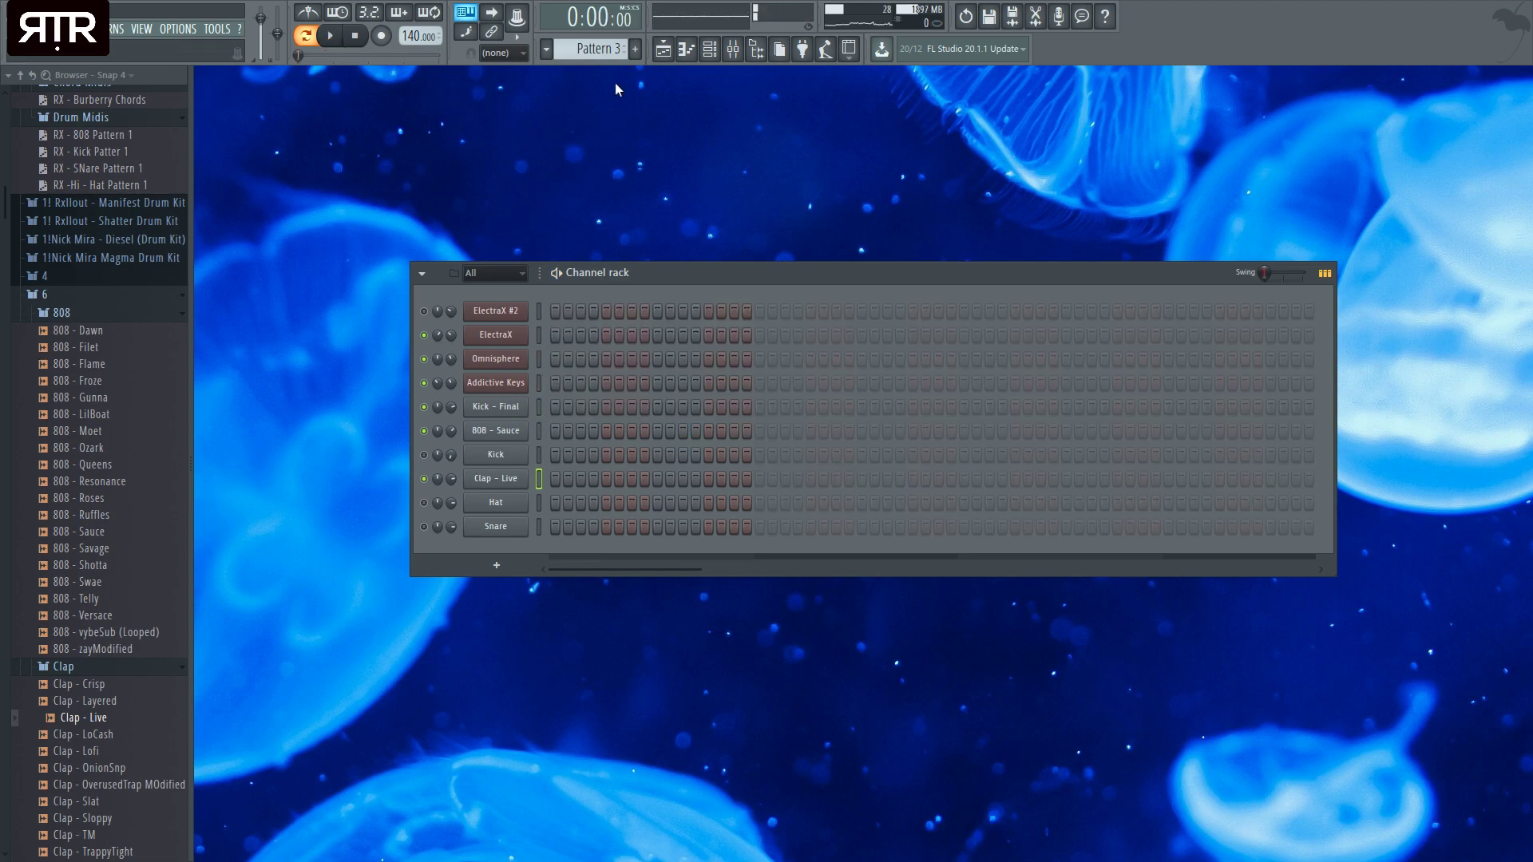
pyautogui.scroll(-2, 599, 49)
# - Replace the Hat channel's sample with Hat - Icon from the Hihat folder
pyautogui.scroll(-8, 93, 466)
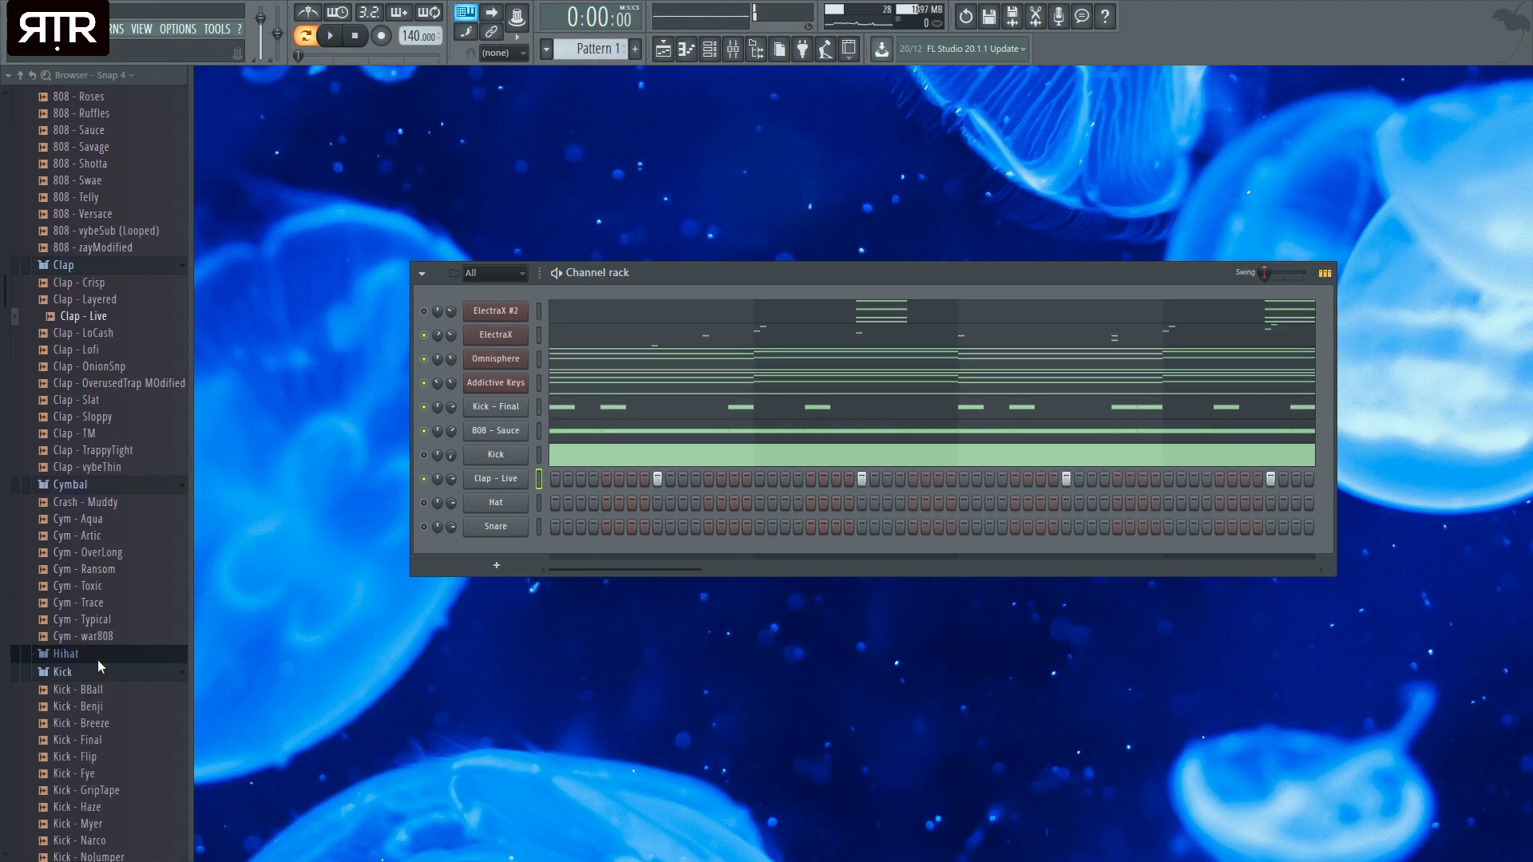
pyautogui.click(100, 654)
pyautogui.scroll(-4, 102, 607)
pyautogui.click(105, 505)
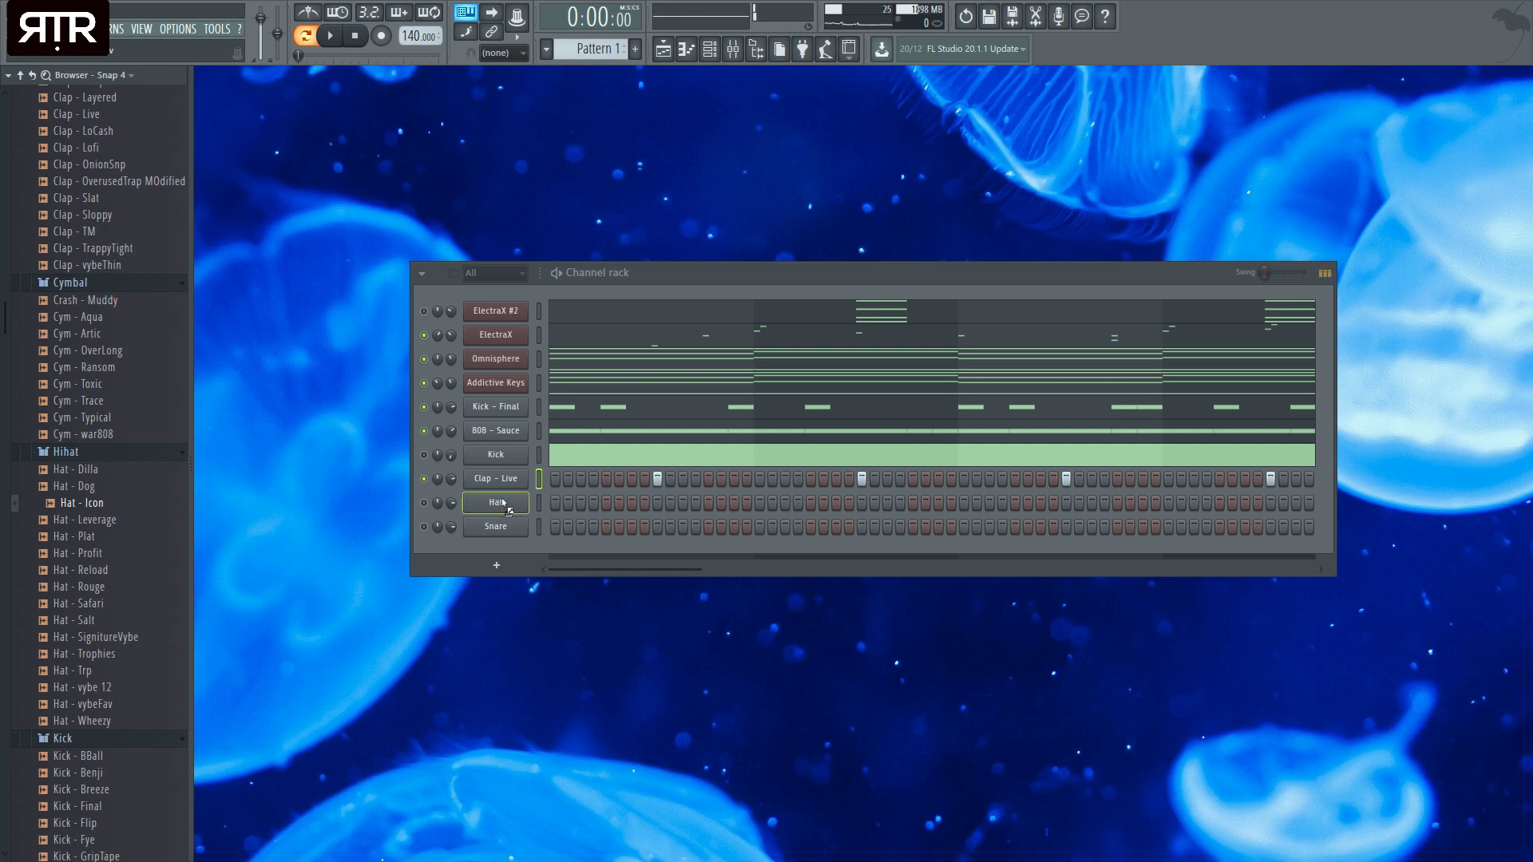
pyautogui.moveTo(503, 499); pyautogui.dragTo(503, 500)
# - Import RX - Hi - Hat Pattern 2 from the Shatter Drum Kit's Drum Midis into the Hat - Icon channel
pyautogui.scroll(15, 120, 359)
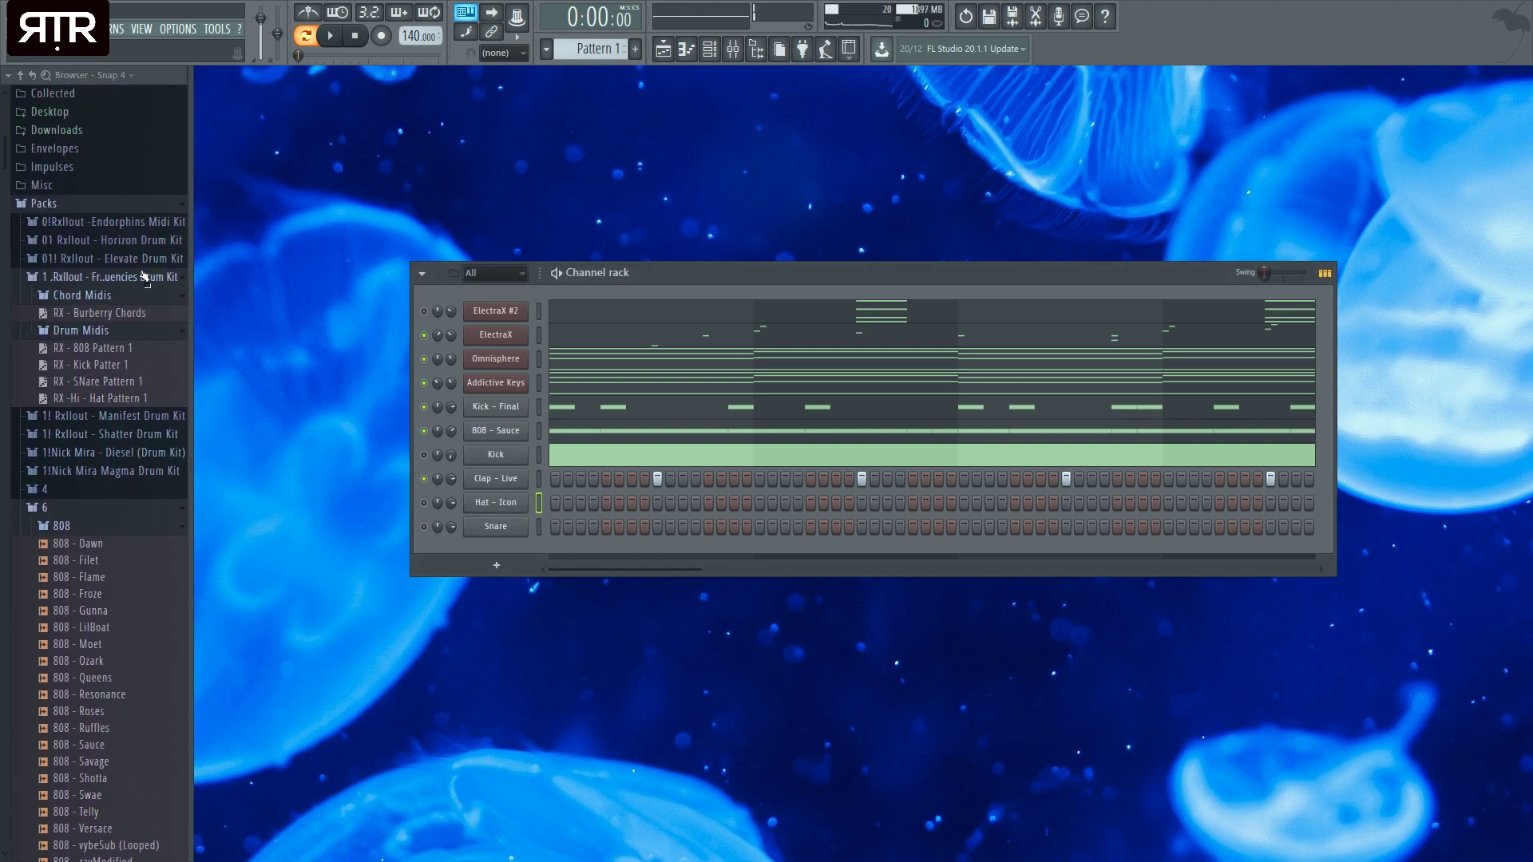
pyautogui.click(120, 433)
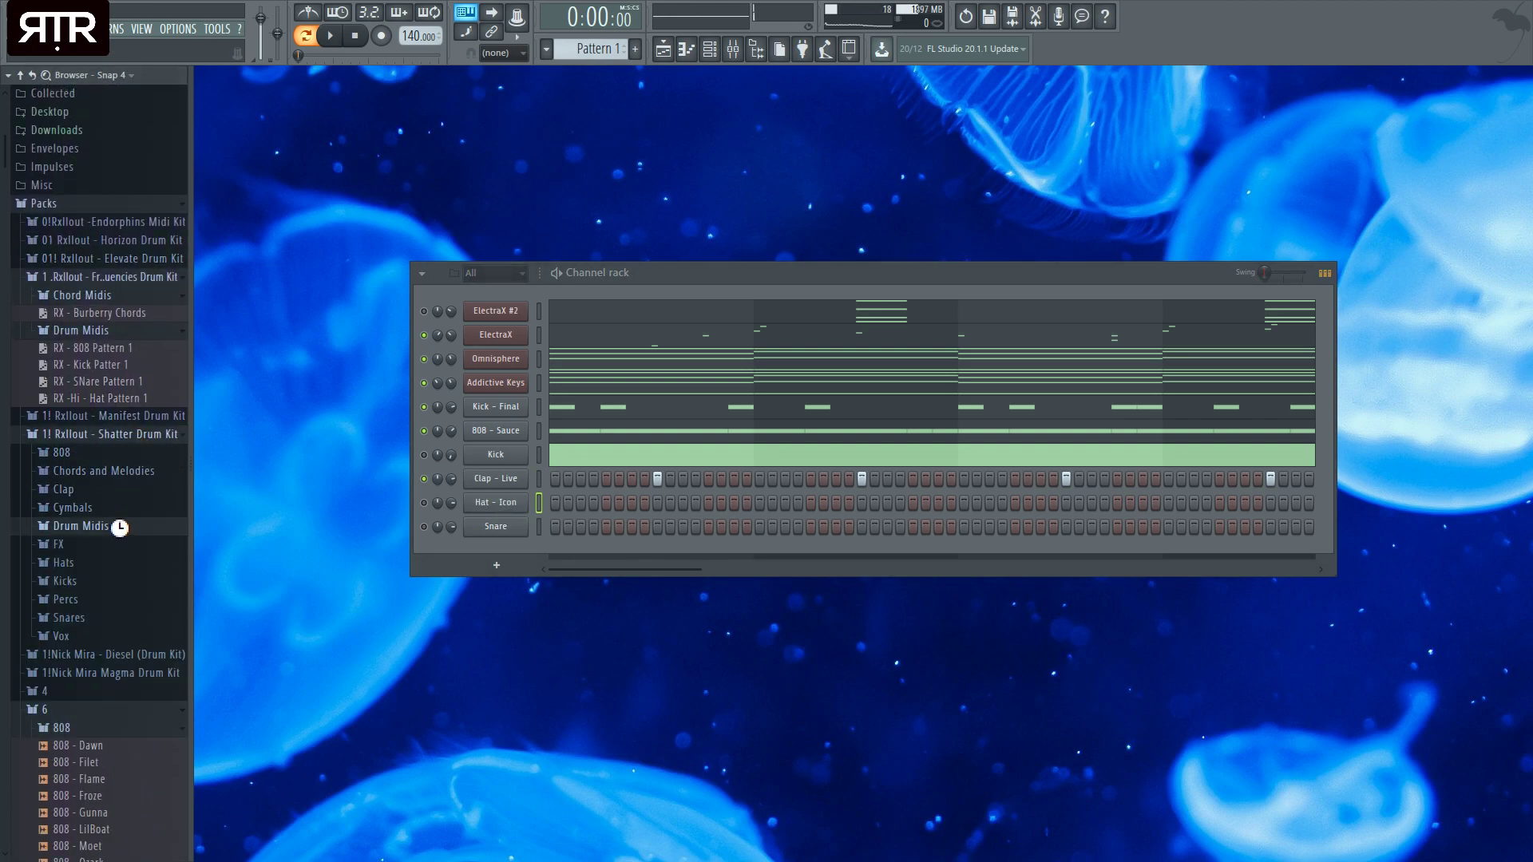
pyautogui.click(119, 526)
pyautogui.scroll(-1, 107, 551)
pyautogui.scroll(-1, 106, 564)
pyautogui.click(136, 544)
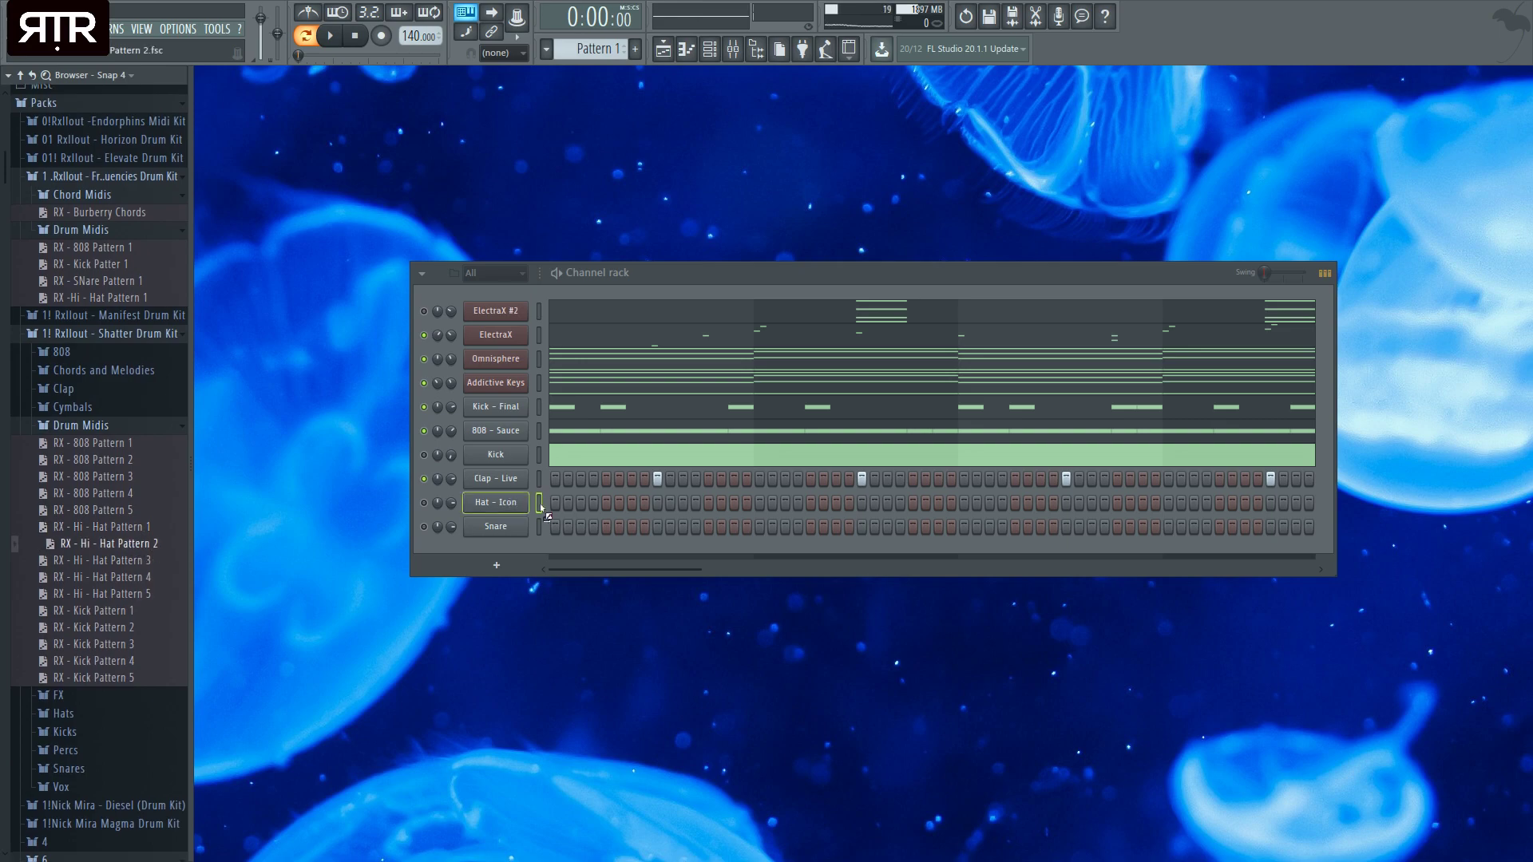
pyautogui.moveTo(545, 508); pyautogui.dragTo(543, 506)
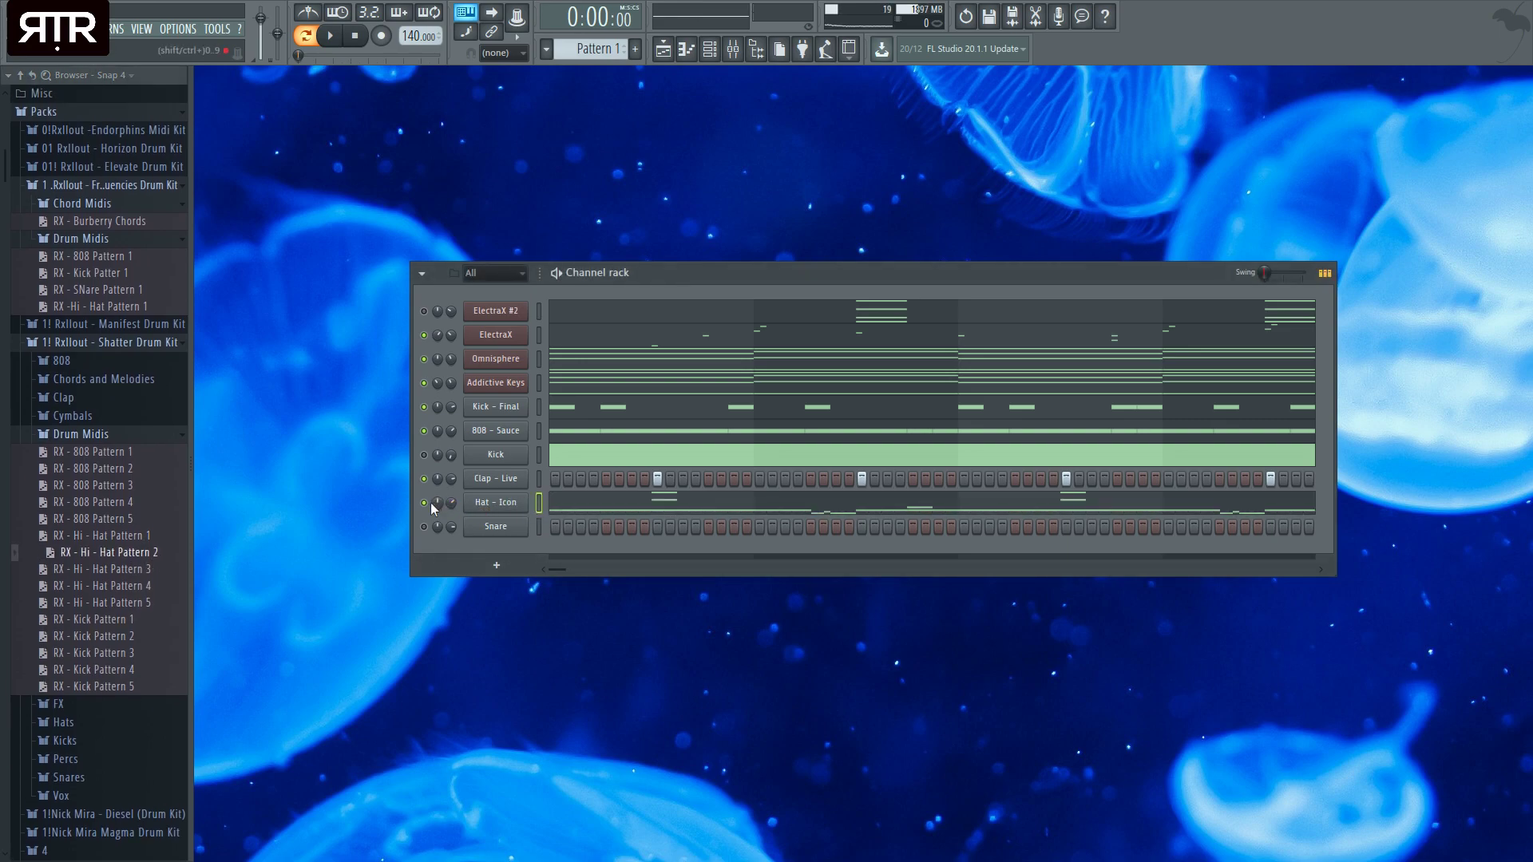
# - Check the miscellaneous channel settings of Hat - Icon, close them and audition the hi-hats with the beat
pyautogui.click(496, 506)
pyautogui.click(375, 261)
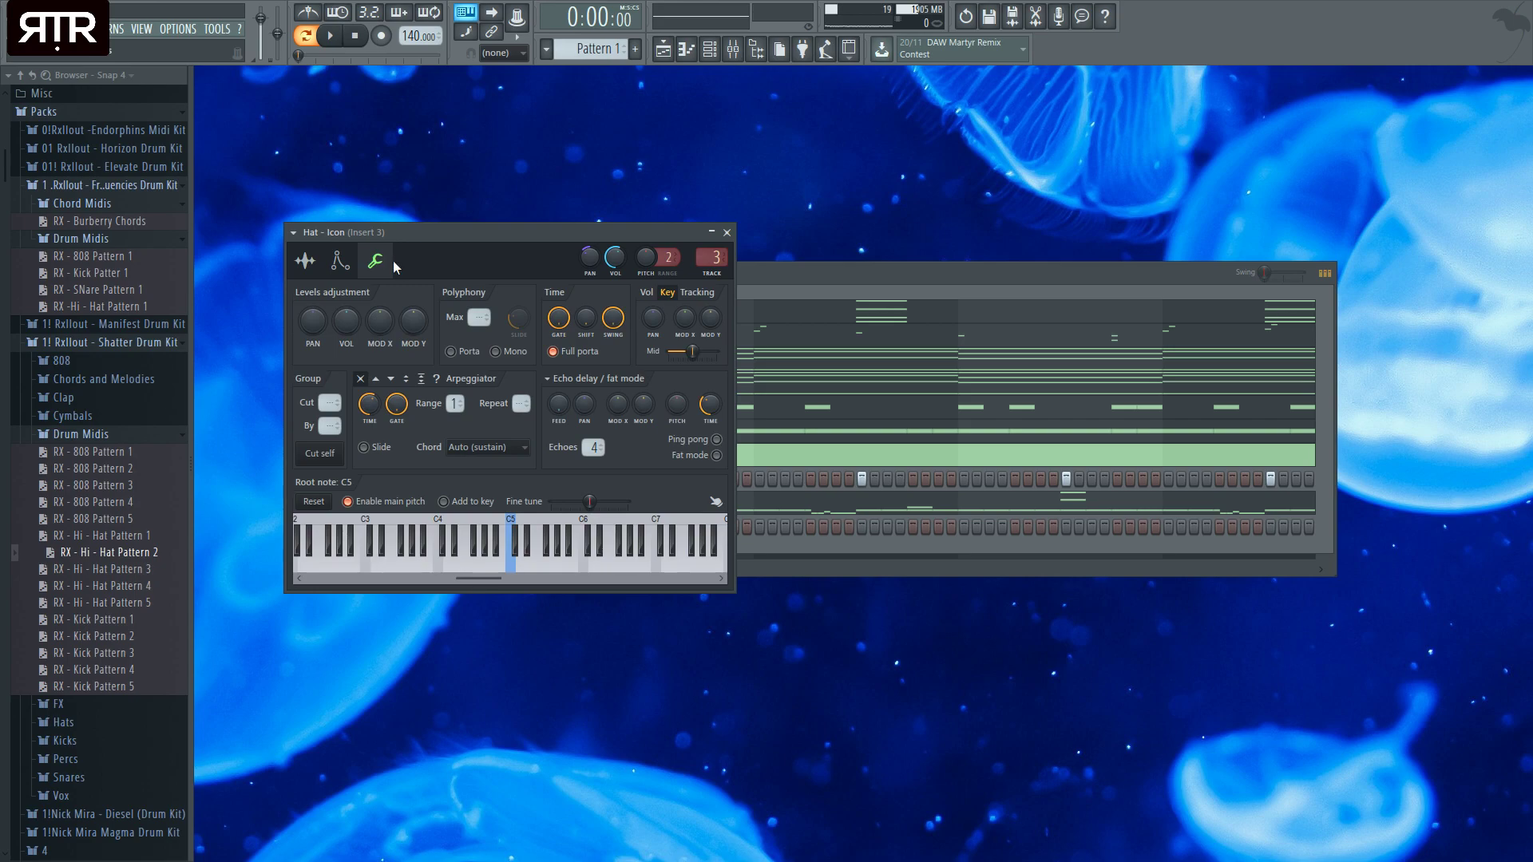
pyautogui.press('F6')
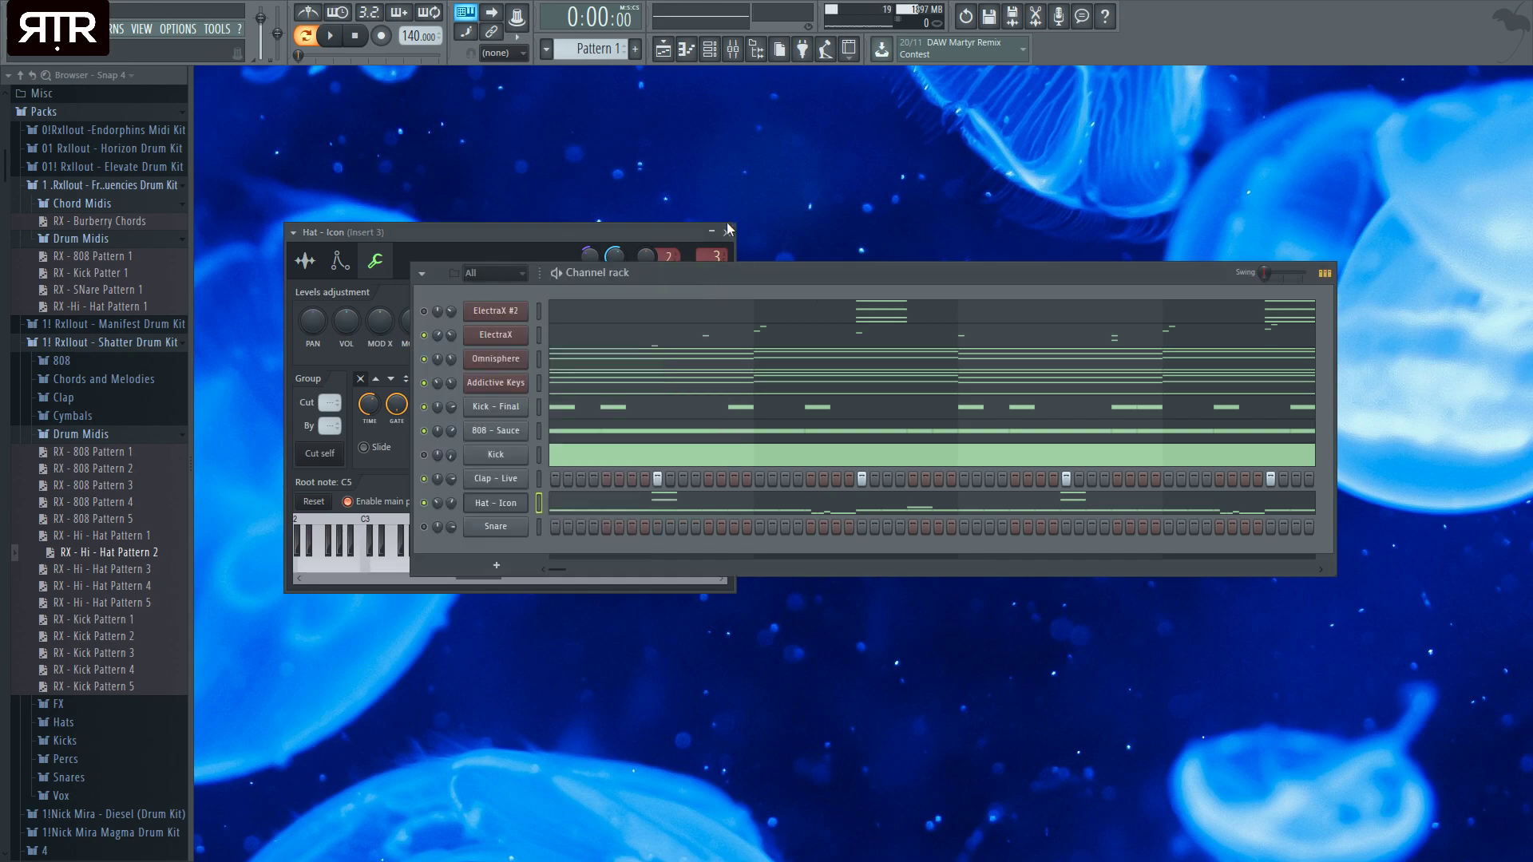
pyautogui.click(495, 502)
pyautogui.press('space')
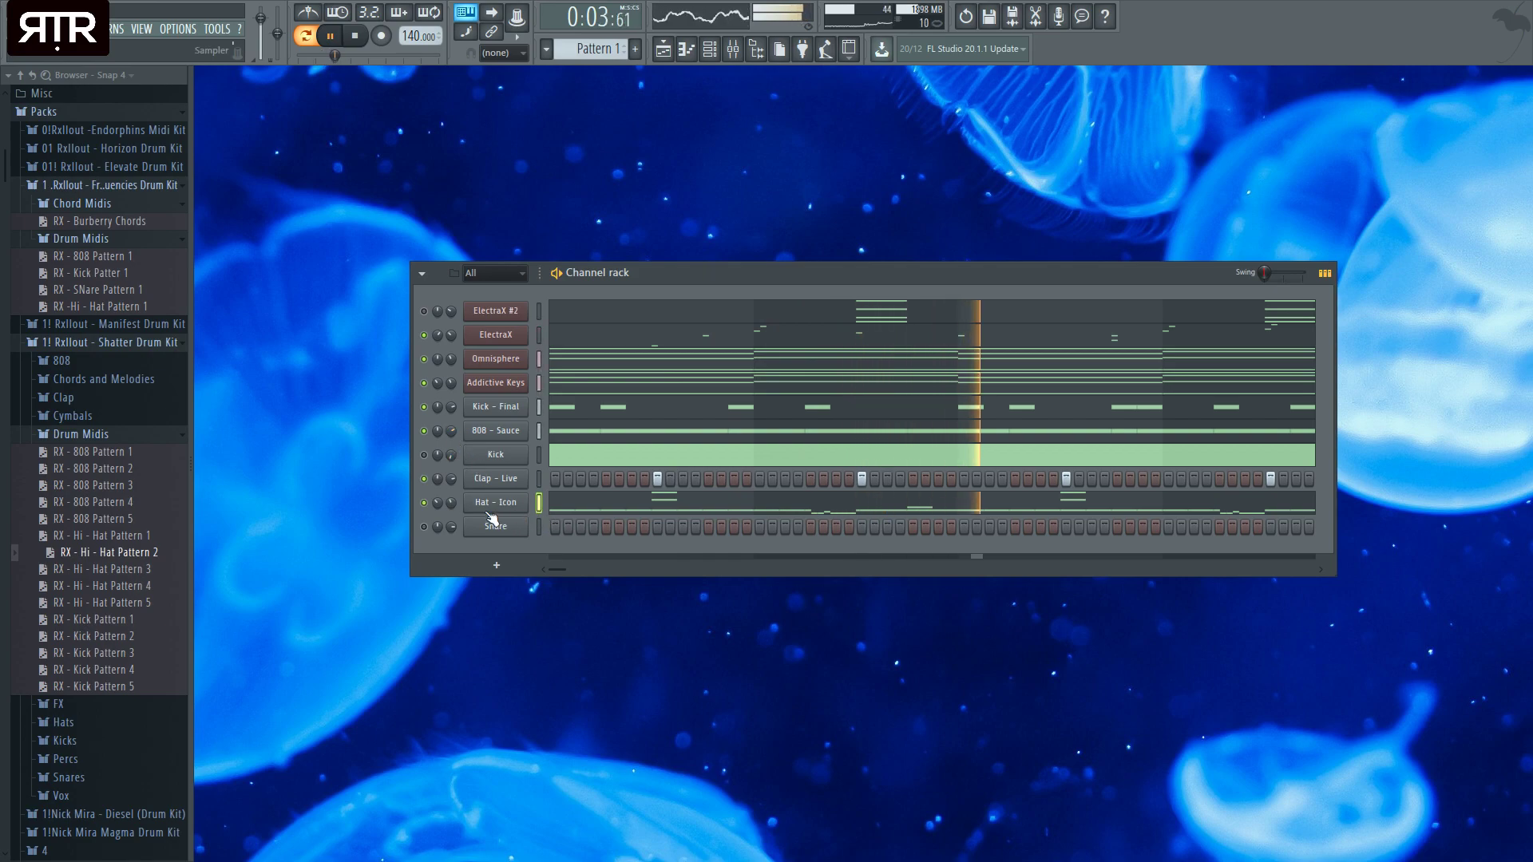
# - Delete all Hat - Icon notes after bar 4 in the piano roll
pyautogui.click(581, 511)
pyautogui.press('space')
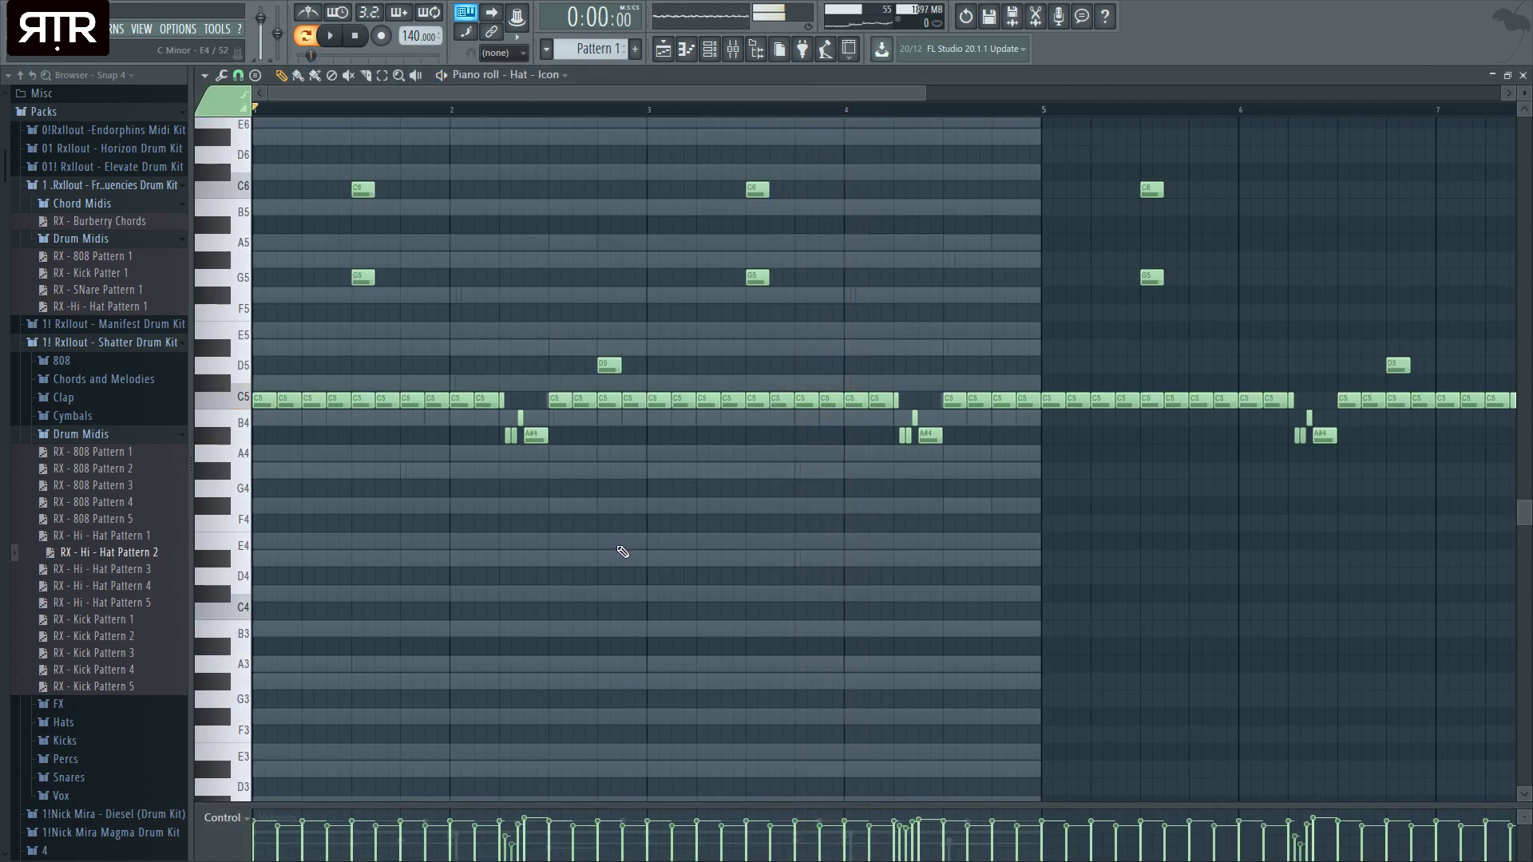
pyautogui.scroll(-4, 660, 516)
pyautogui.rightClick(741, 401)
pyautogui.moveTo(754, 405)
pyautogui.mouseDown()
pyautogui.moveTo(1082, 397)
pyautogui.moveTo(931, 400)
pyautogui.moveTo(869, 436)
pyautogui.mouseUp()
pyautogui.moveTo(1227, 435)
pyautogui.mouseDown()
pyautogui.moveTo(1003, 421)
pyautogui.moveTo(903, 390)
pyautogui.mouseUp()
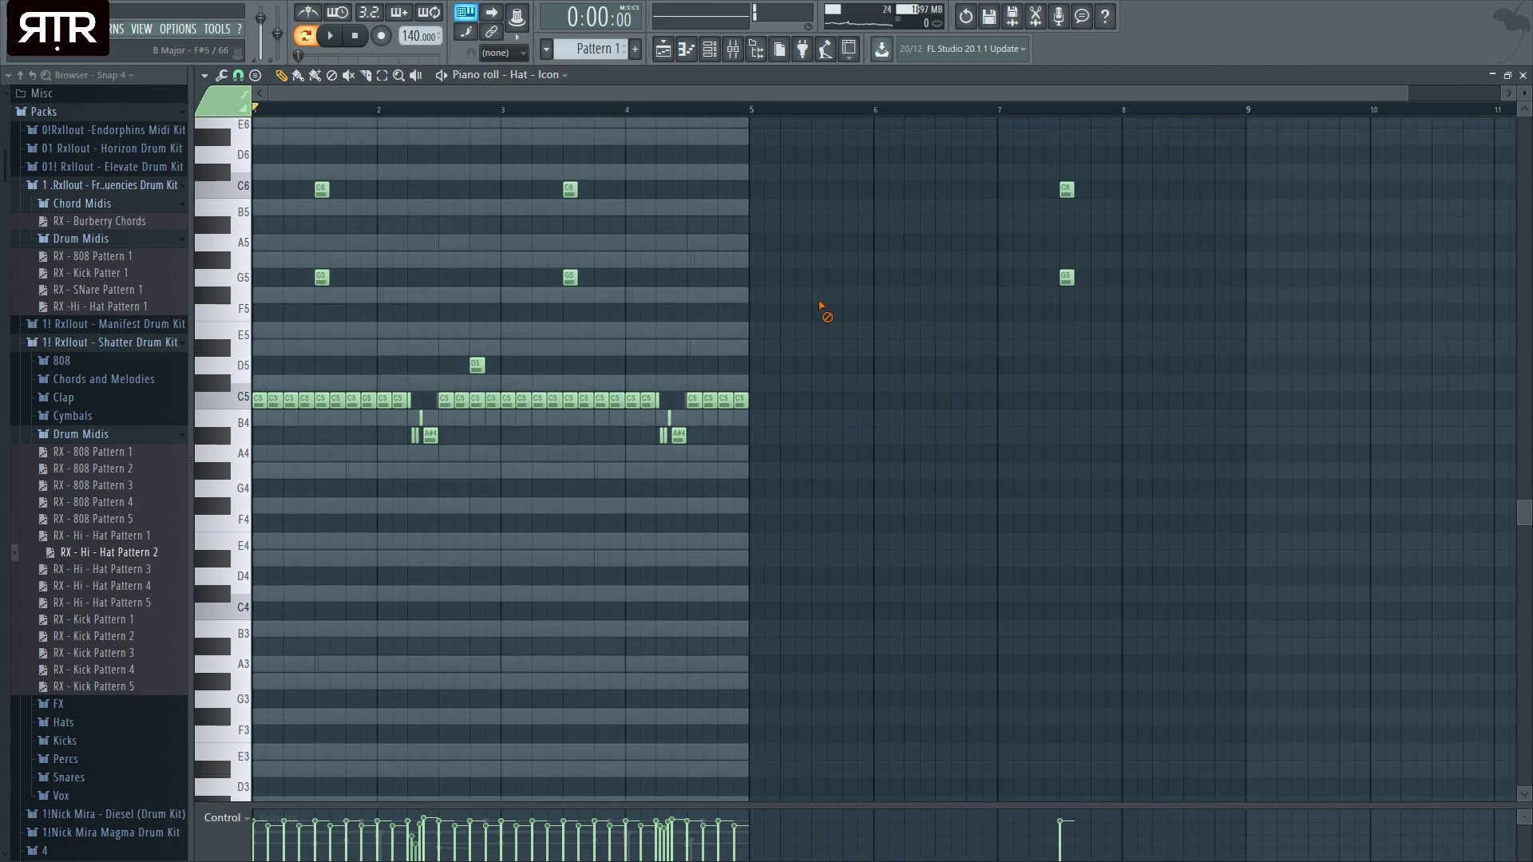
pyautogui.rightClick(1065, 190)
# - Transpose all Hat - Icon notes down four semitones, audition them and clear the selection
pyautogui.hotkey('ctrl', 'a')
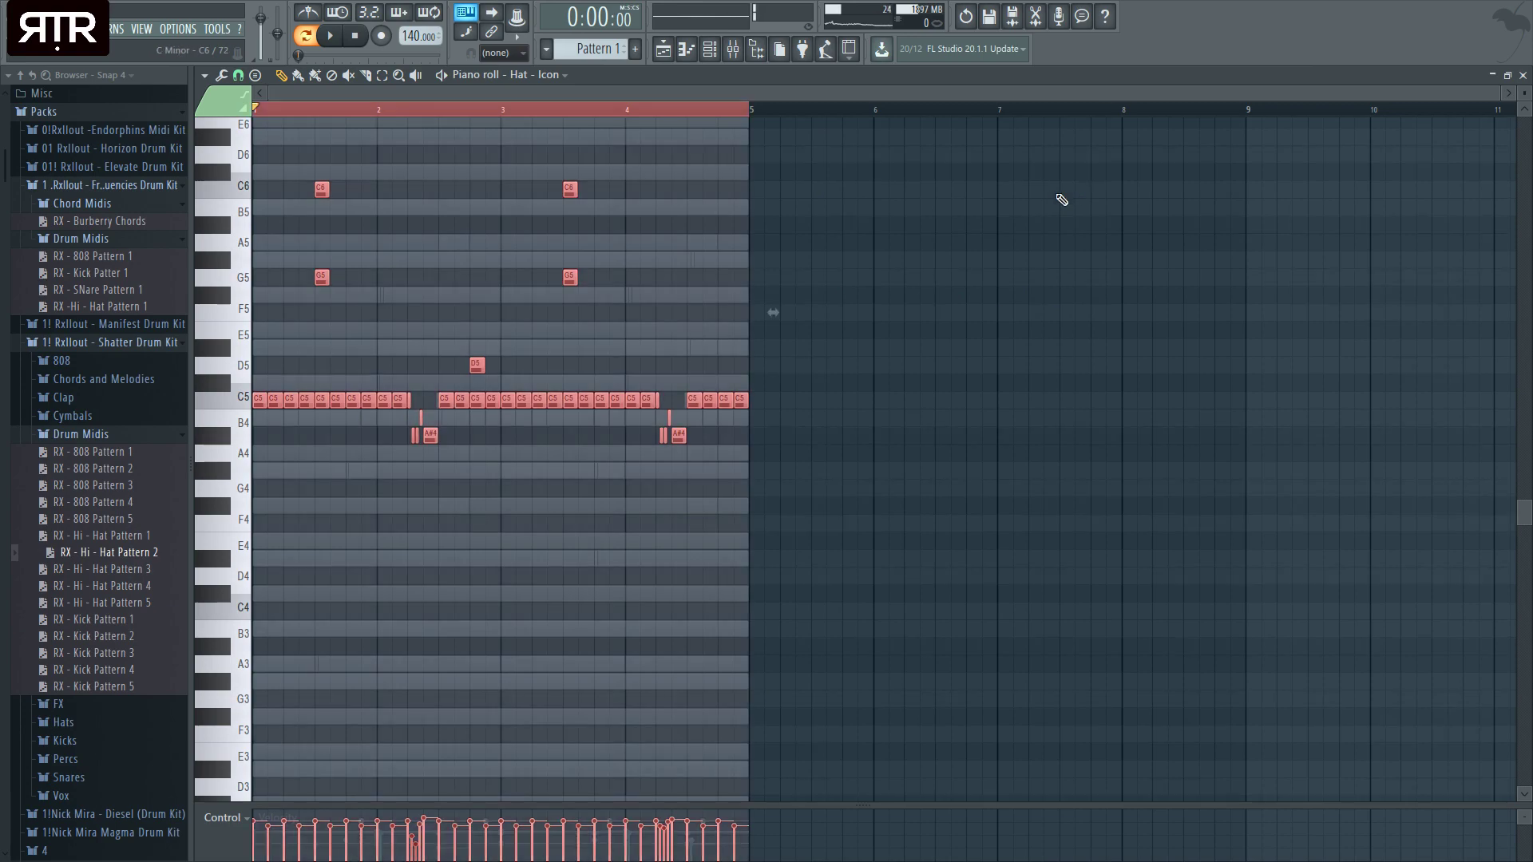
pyautogui.press('Down')
pyautogui.press('Down')
pyautogui.press('Down')
pyautogui.press('Down')
pyautogui.press('space')
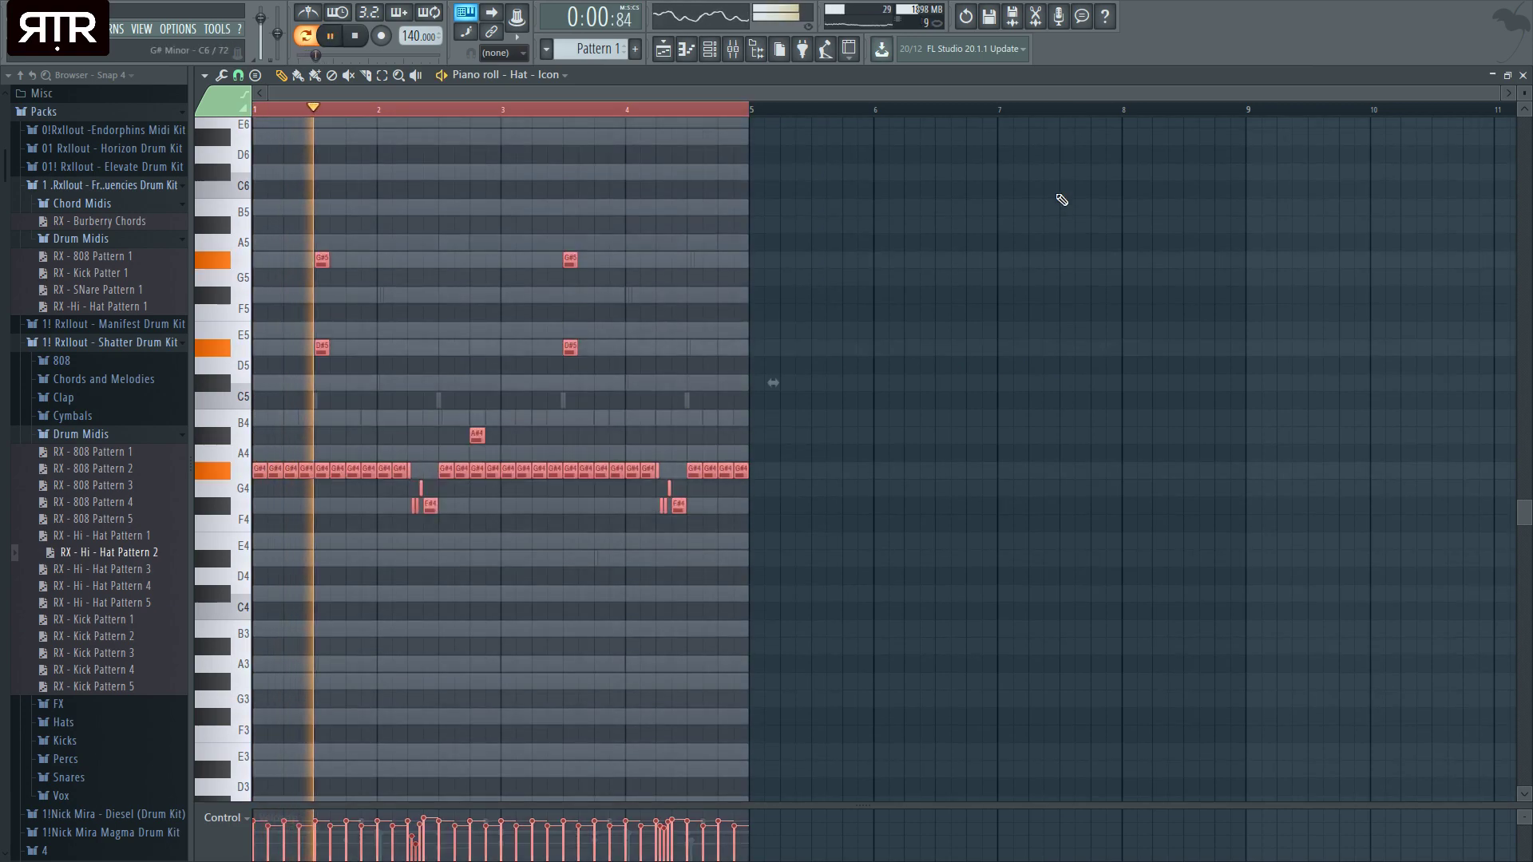
pyautogui.press('space')
pyautogui.hotkey('ctrl', 'd')
# - Draw a short B3 note in the first bar of the Hat - Icon piano roll
pyautogui.scroll(3, 260, 671)
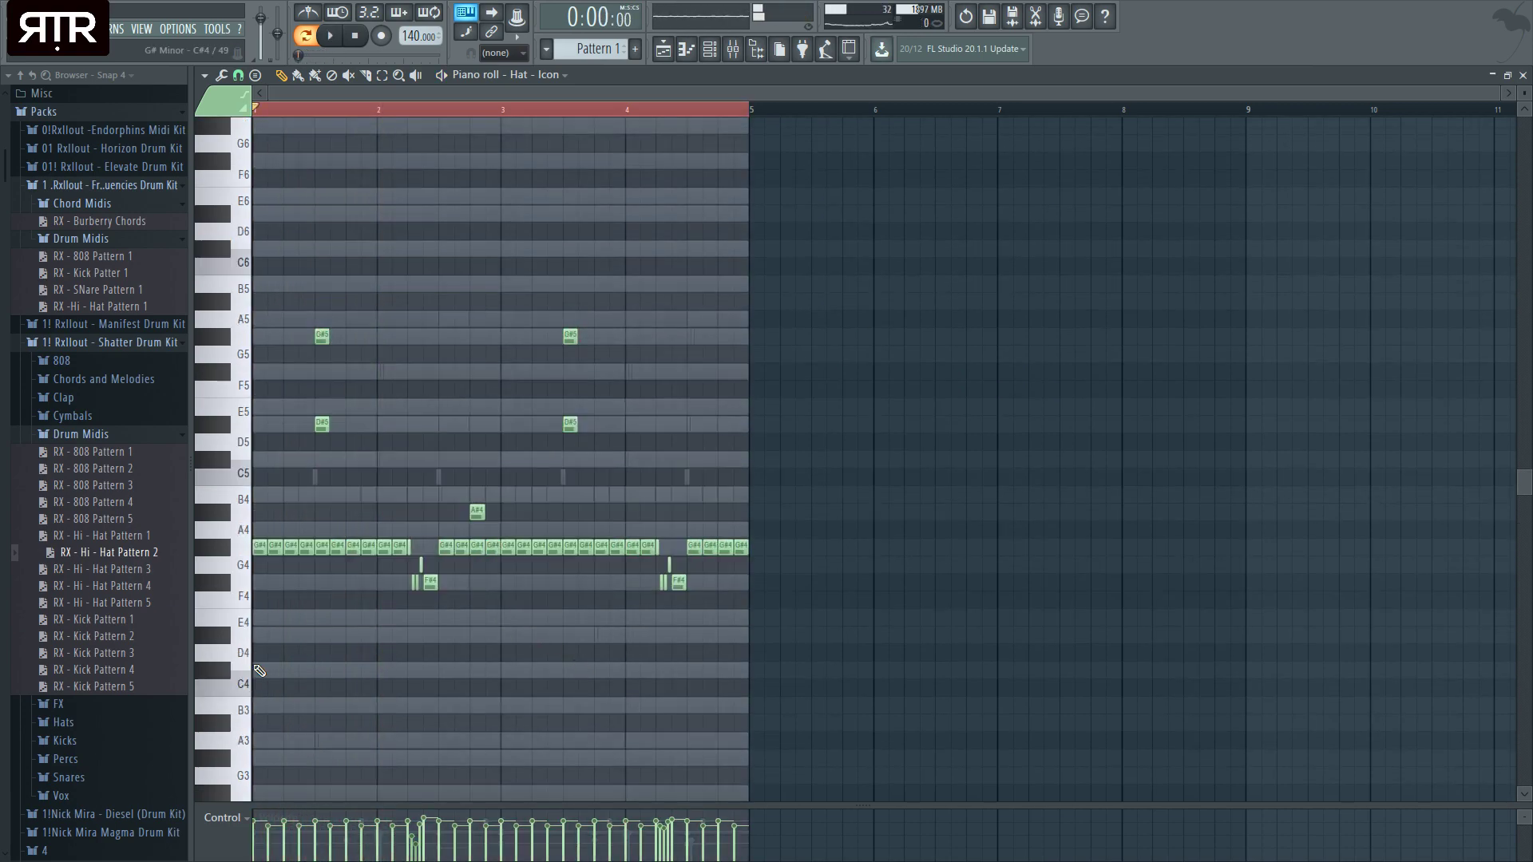
pyautogui.scroll(4, 259, 671)
pyautogui.scroll(-5, 435, 657)
pyautogui.click(302, 544)
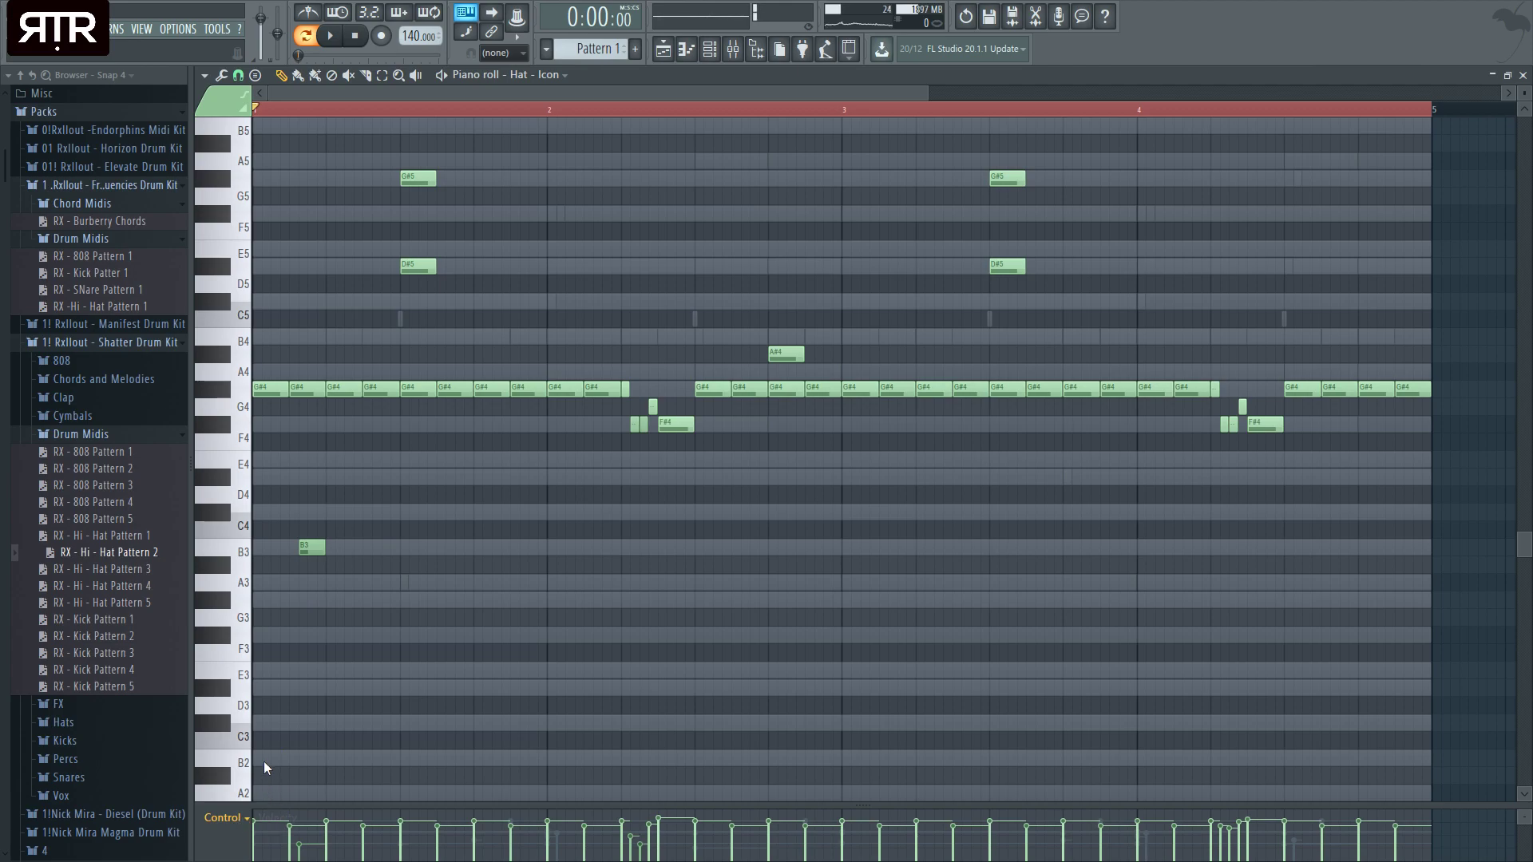
pyautogui.scroll(-3, 288, 763)
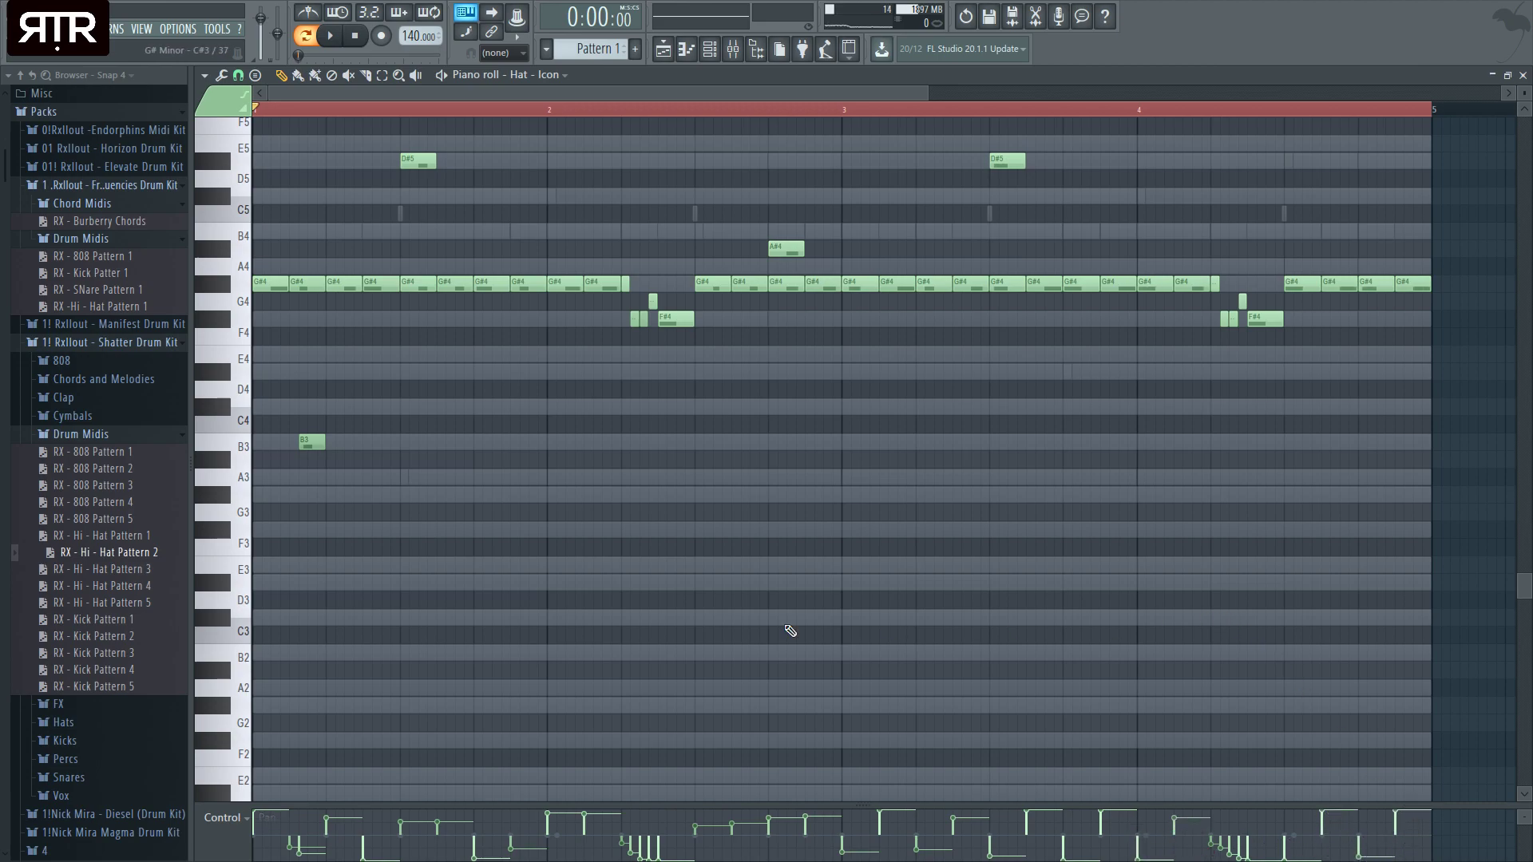
# - Move the B3 hi-hat note to beat 2 of bar 1 and add a second B3 note at the start of bar 2 during playback
pyautogui.press('space')
pyautogui.scroll(3, 799, 607)
pyautogui.keyDown('ctrl'); pyautogui.scroll(-3, 718, 593); pyautogui.keyUp('ctrl')
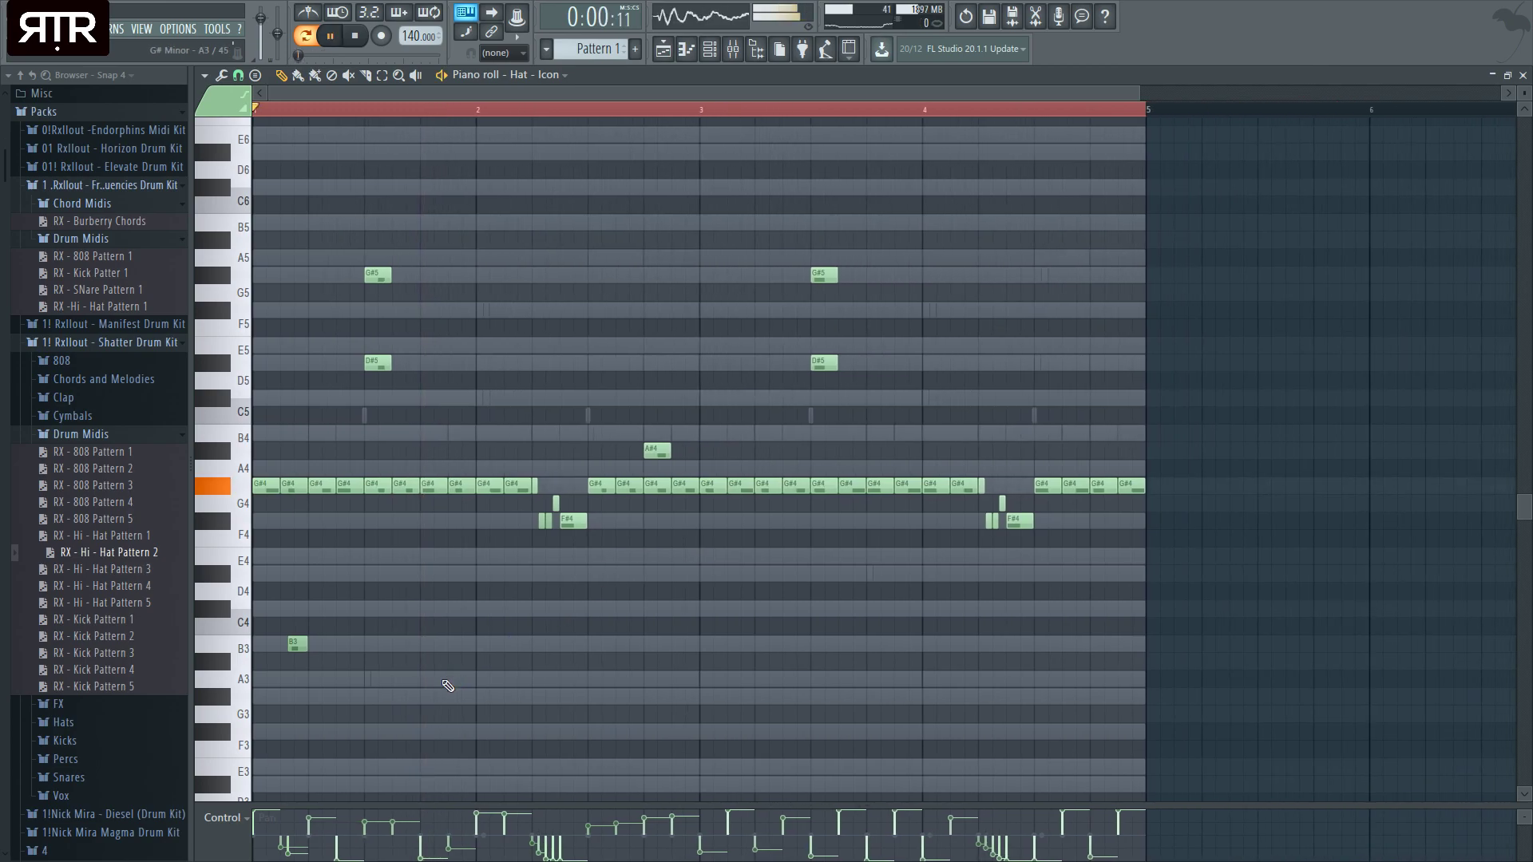
pyautogui.moveTo(297, 644); pyautogui.dragTo(319, 644)
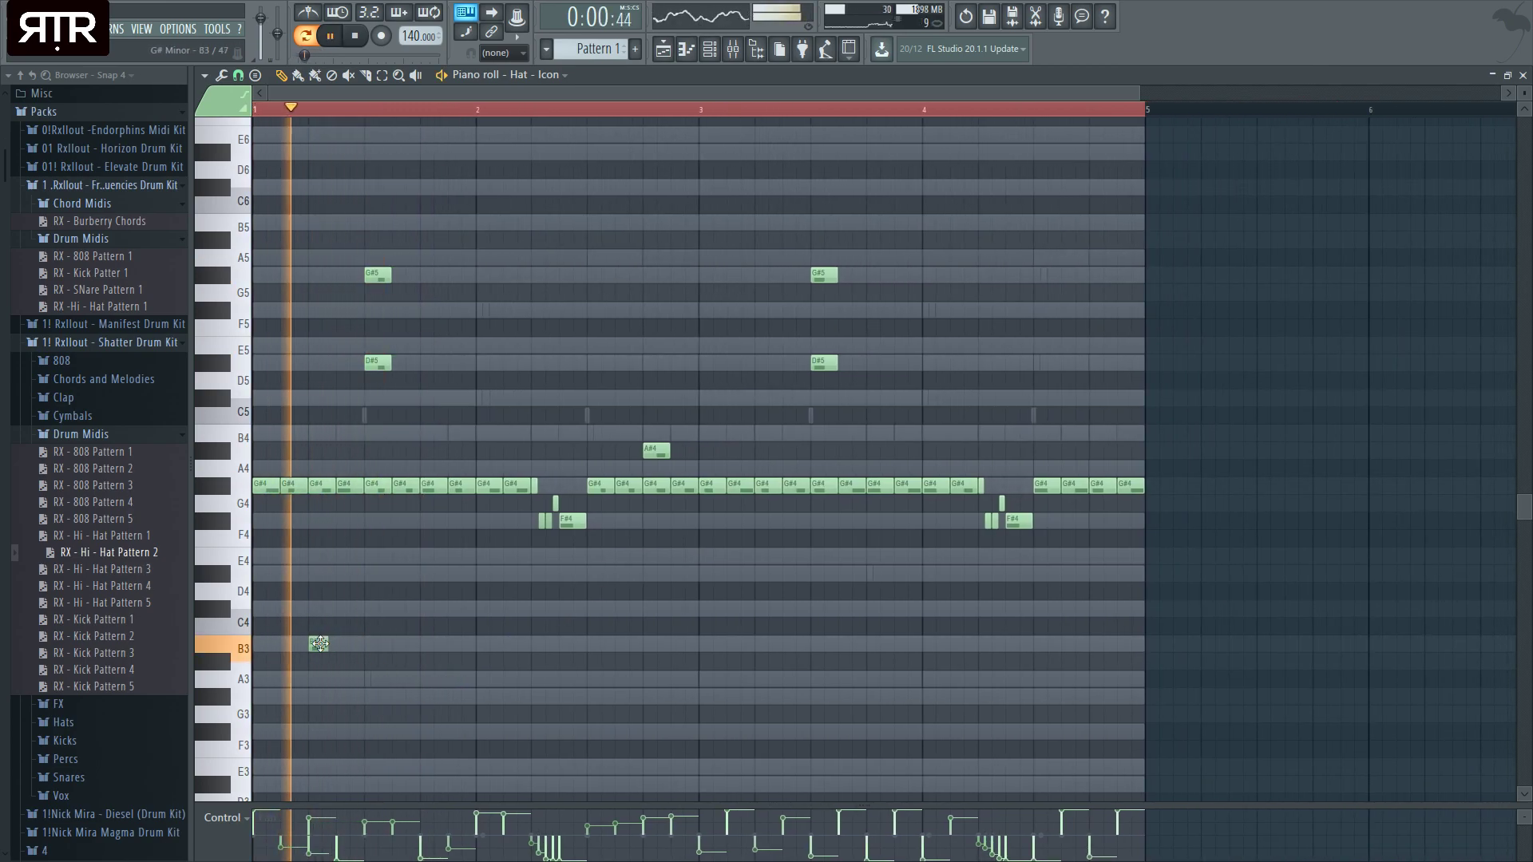
pyautogui.click(519, 645)
pyautogui.moveTo(519, 646); pyautogui.dragTo(269, 650)
pyautogui.press('space')
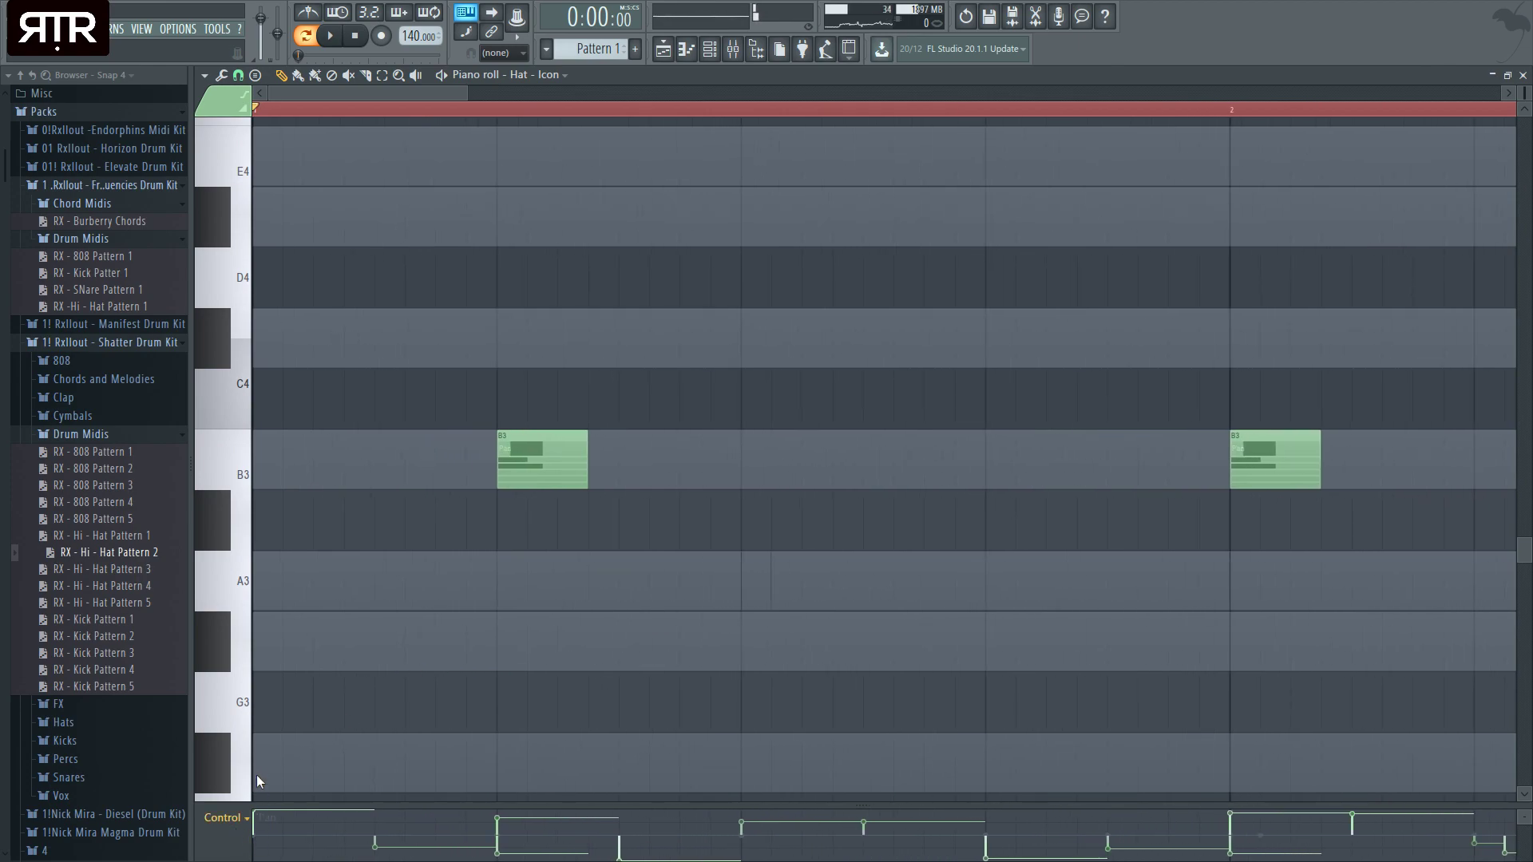
# - Select the two B3 hi-hat notes, adjust their velocities and audition the pattern
pyautogui.keyDown('ctrl'); pyautogui.rightClick(520, 635); pyautogui.keyUp('ctrl')
pyautogui.keyDown('ctrl'); pyautogui.moveTo(630, 645); pyautogui.dragTo(272, 639); pyautogui.keyUp('ctrl')
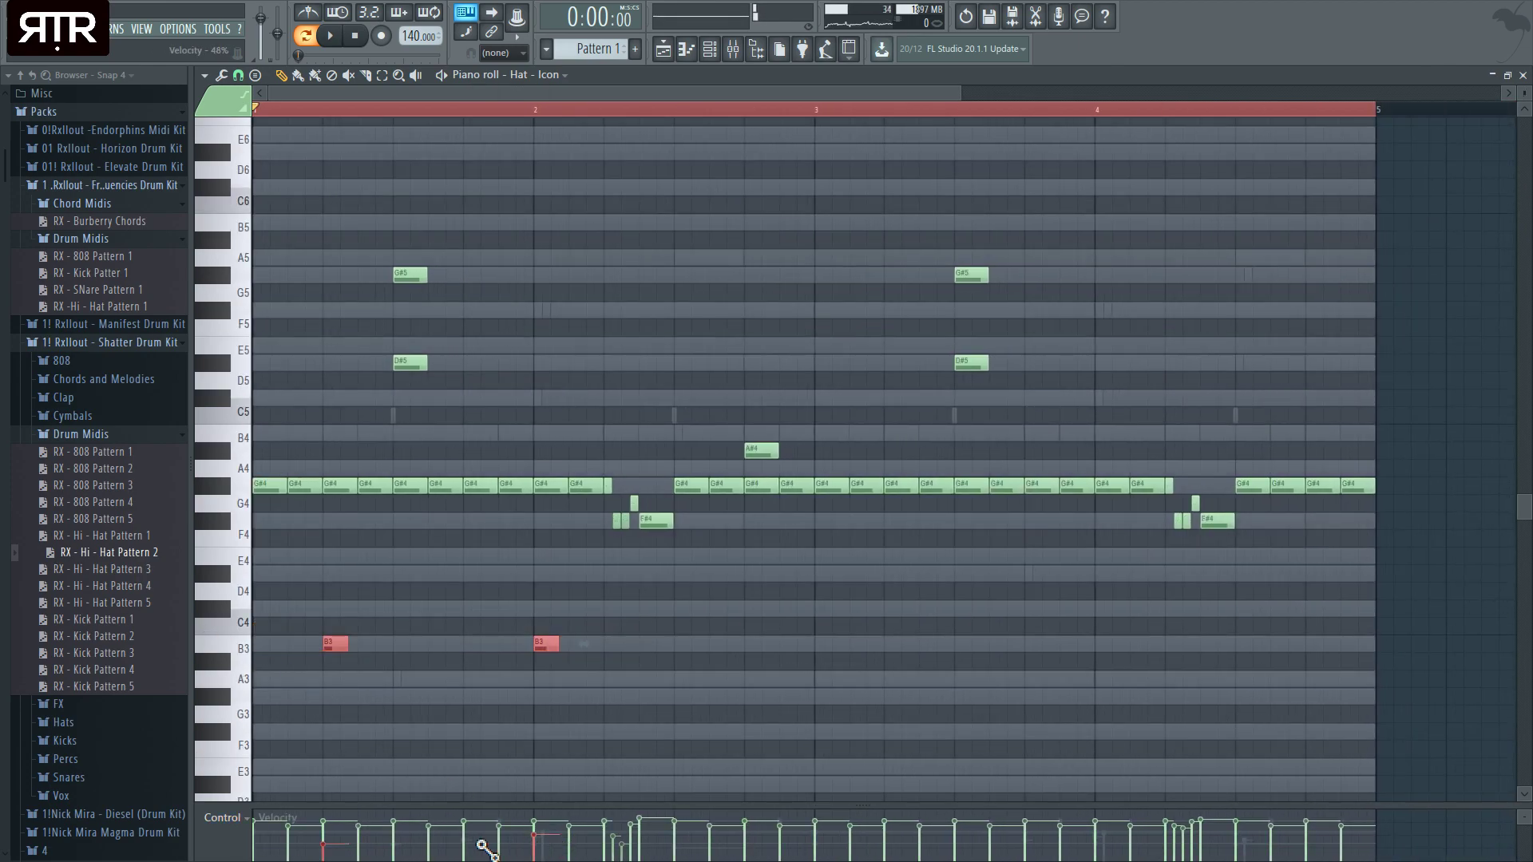
pyautogui.press('space')
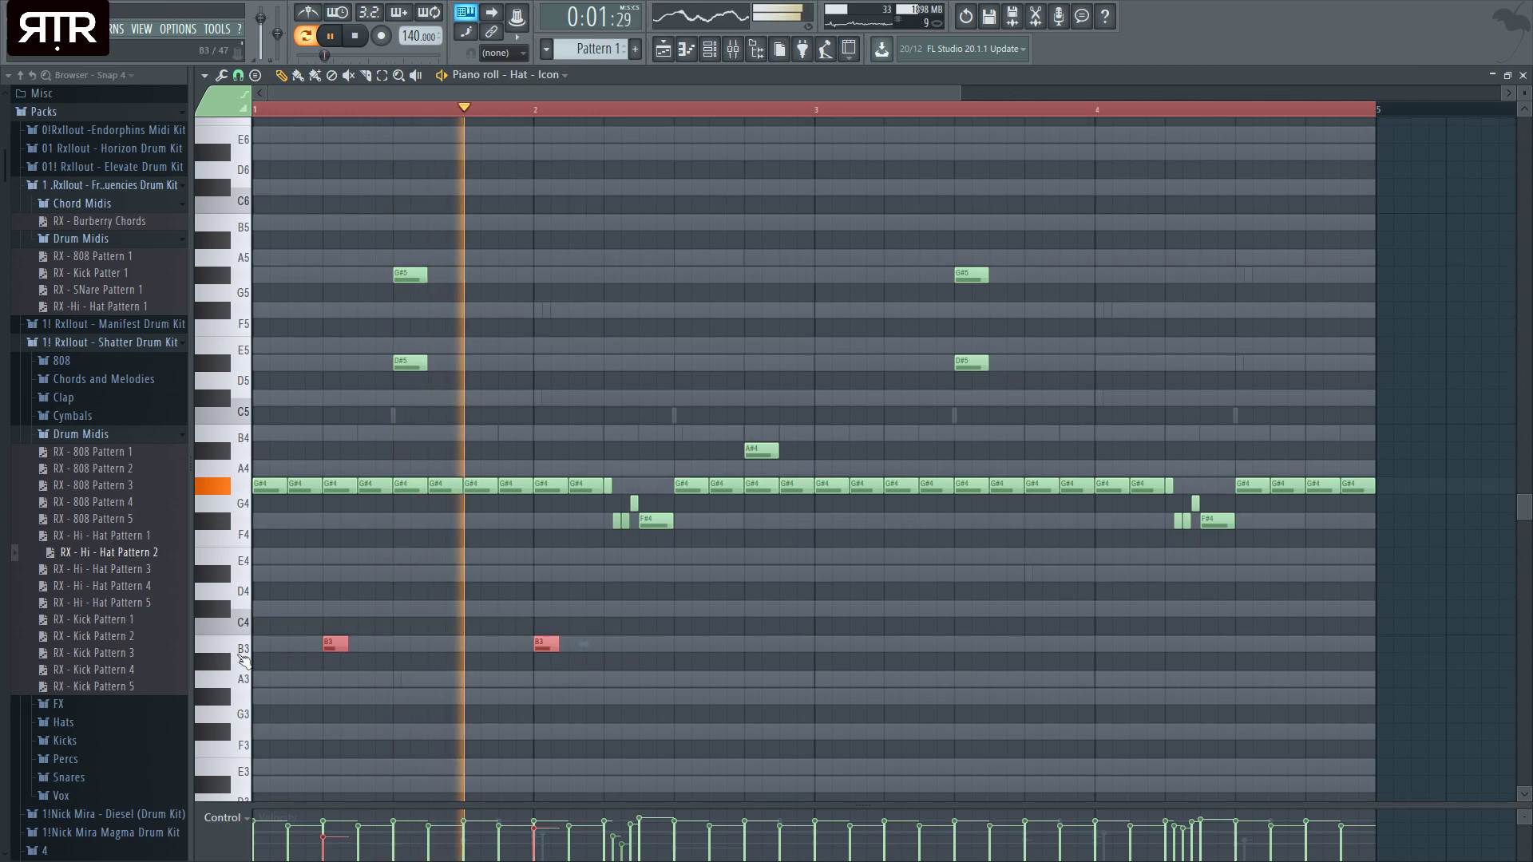
# - Copy the two B3 hi-hat notes into bars 3 and 4, and add two B3 notes on beat 4 of bars 1 and 3
pyautogui.keyDown('shift'); pyautogui.moveTo(336, 641); pyautogui.dragTo(903, 633); pyautogui.keyUp('shift')
pyautogui.click(456, 684)
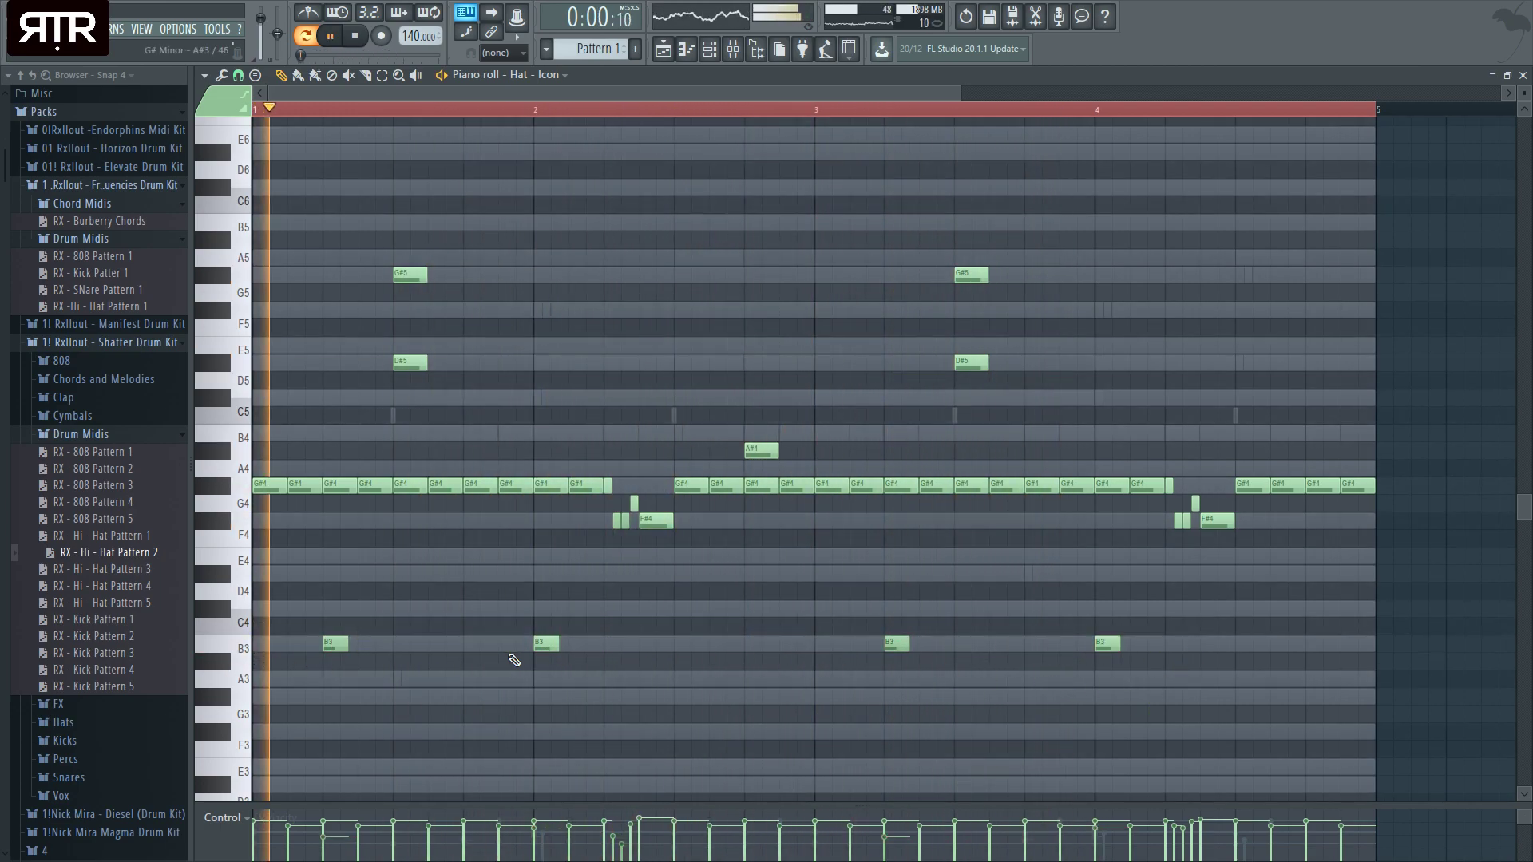
pyautogui.click(475, 643)
pyautogui.click(509, 644)
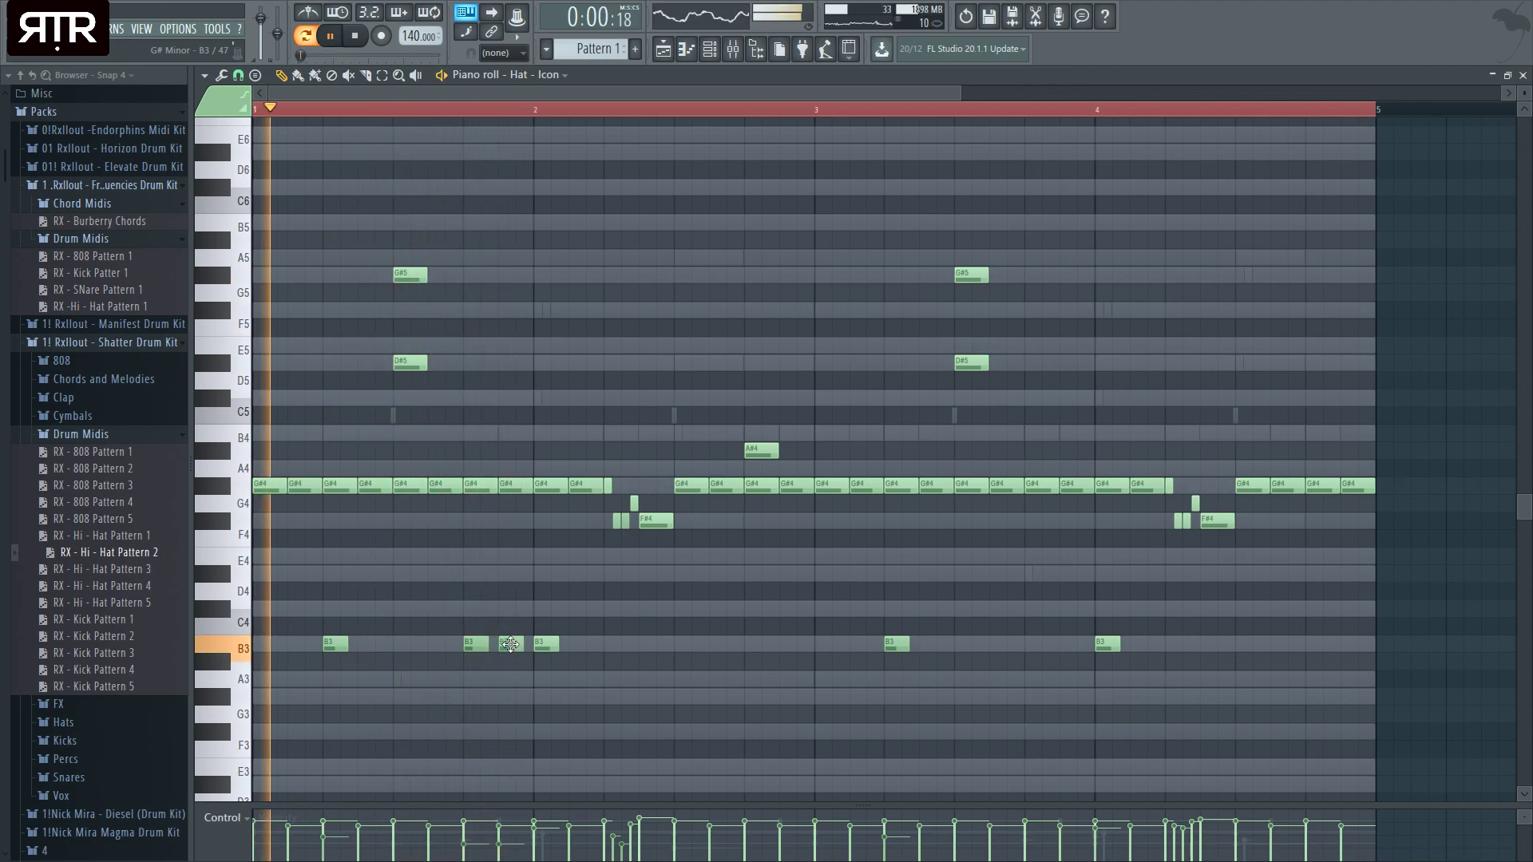
pyautogui.keyDown('ctrl'); pyautogui.moveTo(527, 659); pyautogui.dragTo(1040, 643); pyautogui.keyUp('ctrl')
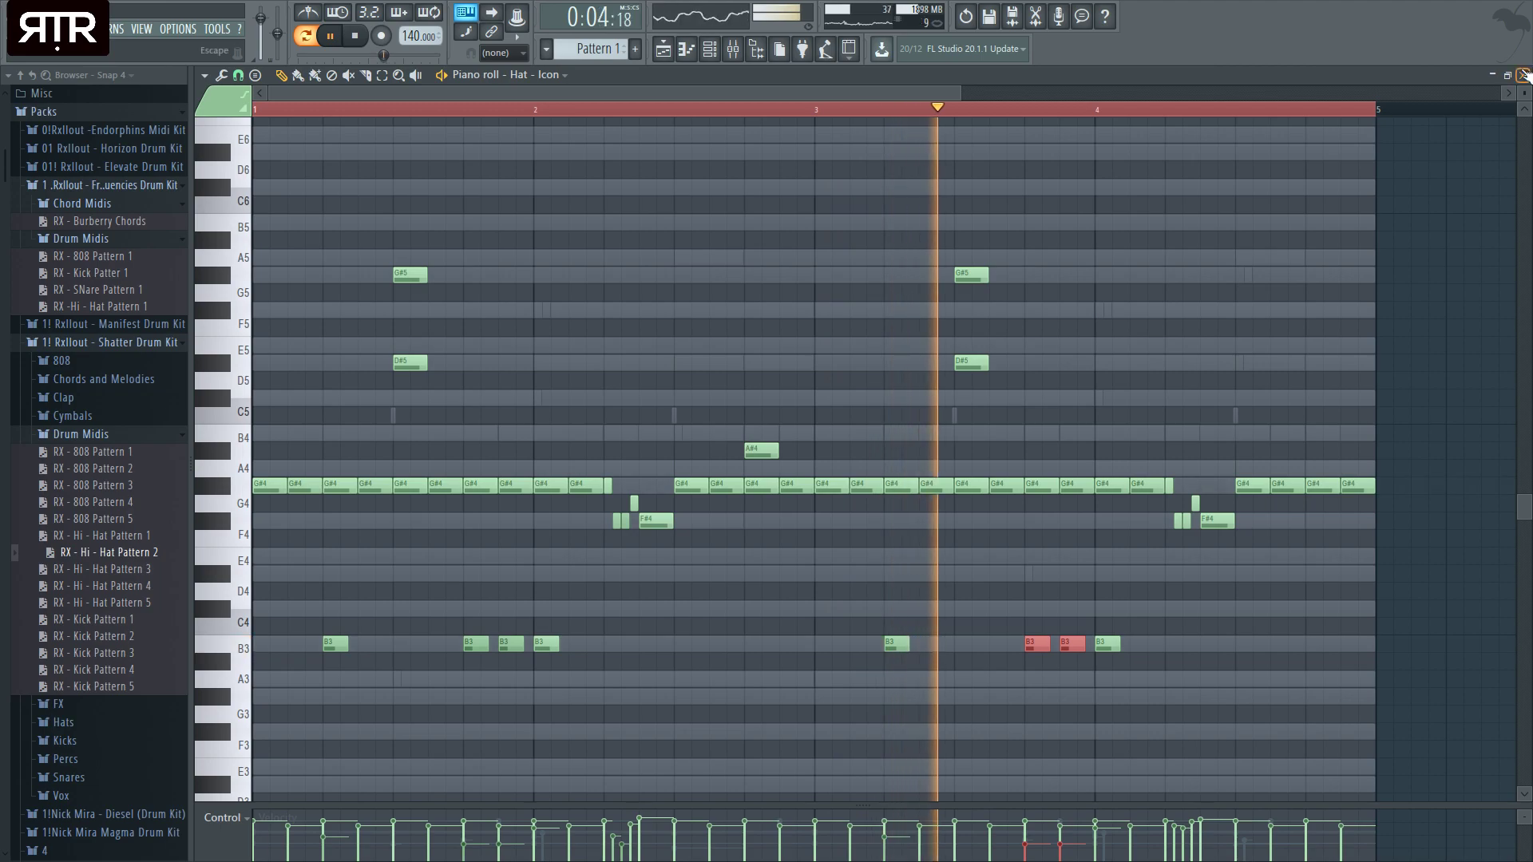
pyautogui.press('F7')
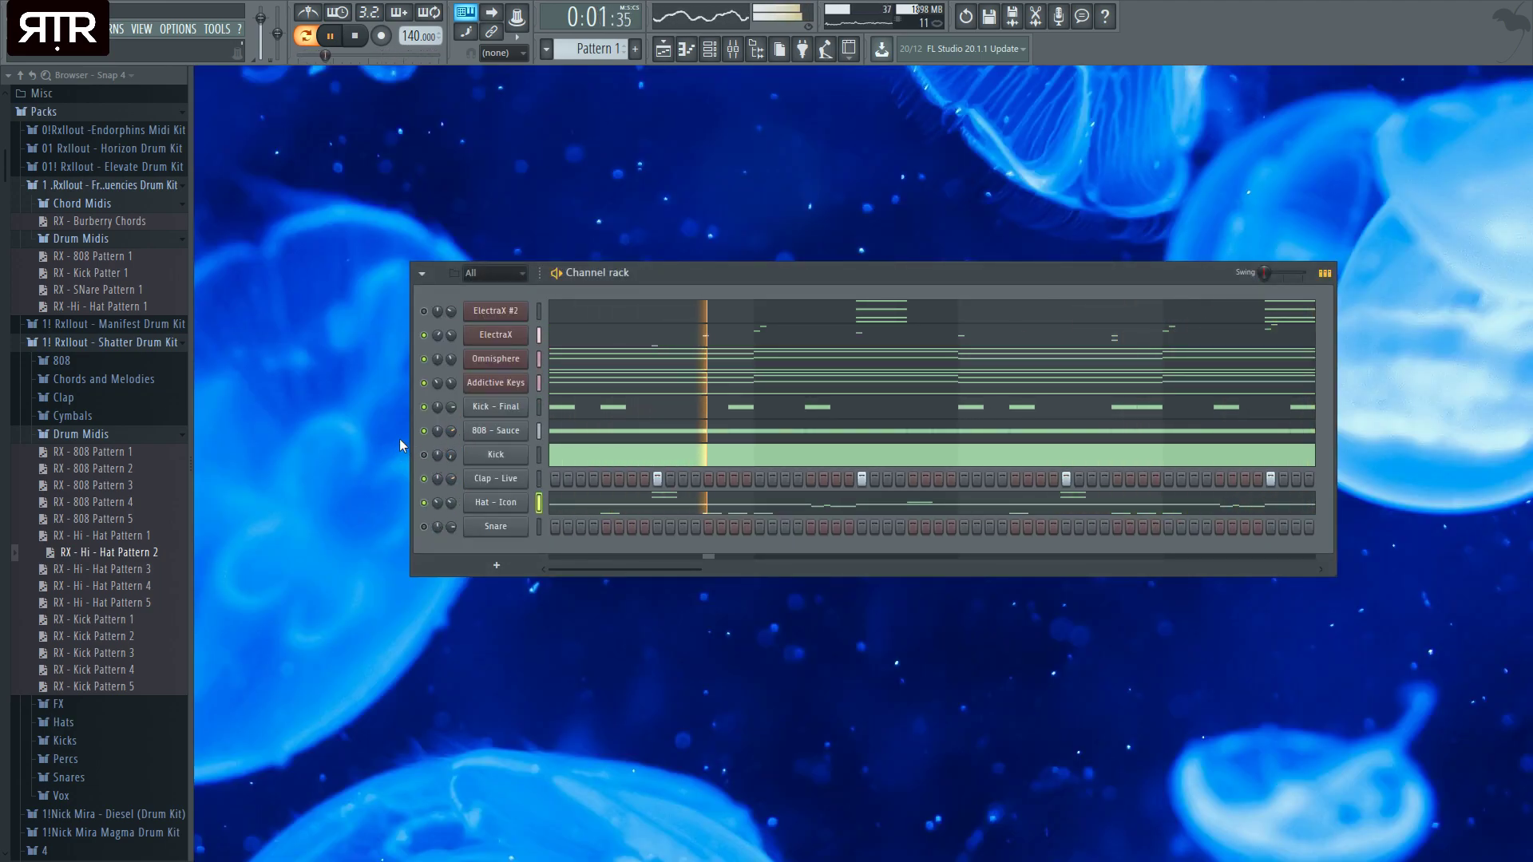
# - Audition the full pattern and load a second Omnisphere instance on the Addictive Keys channel
pyautogui.press('space')
pyautogui.press('space')
pyautogui.click(519, 380)
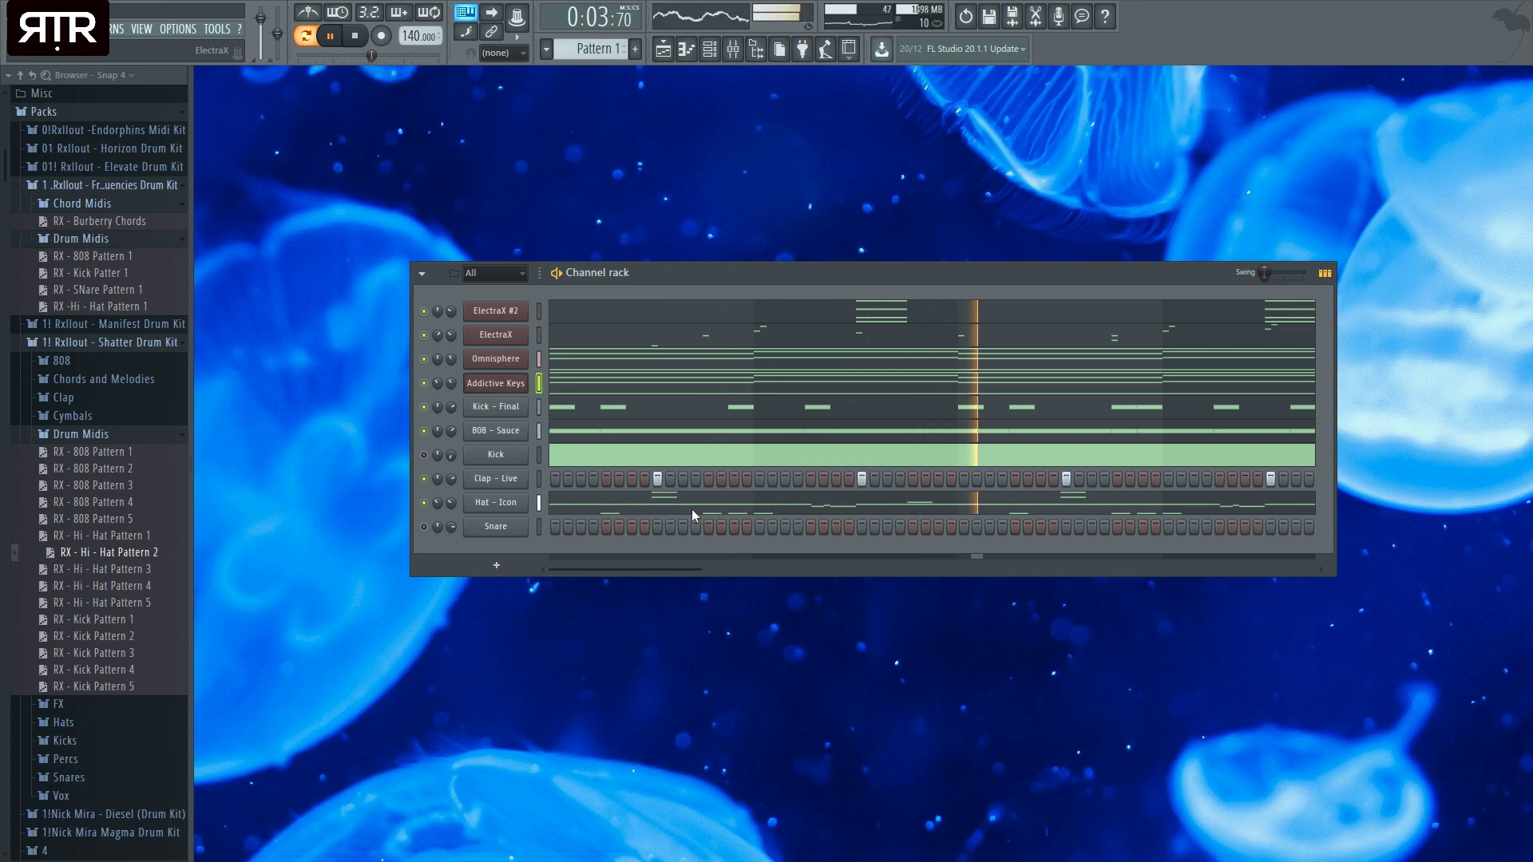
pyautogui.click(495, 359)
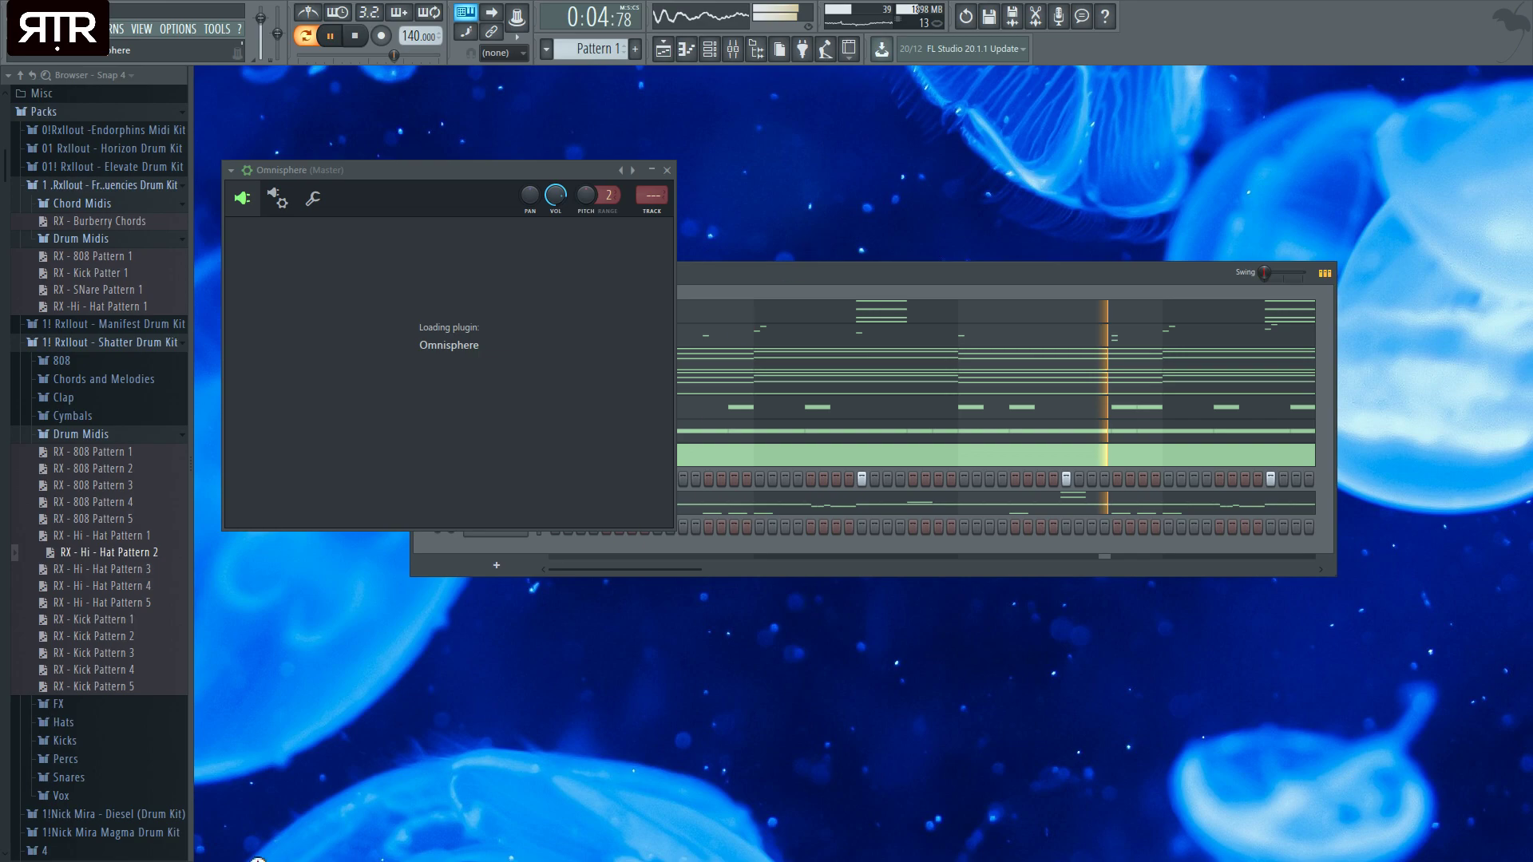
pyautogui.press('space')
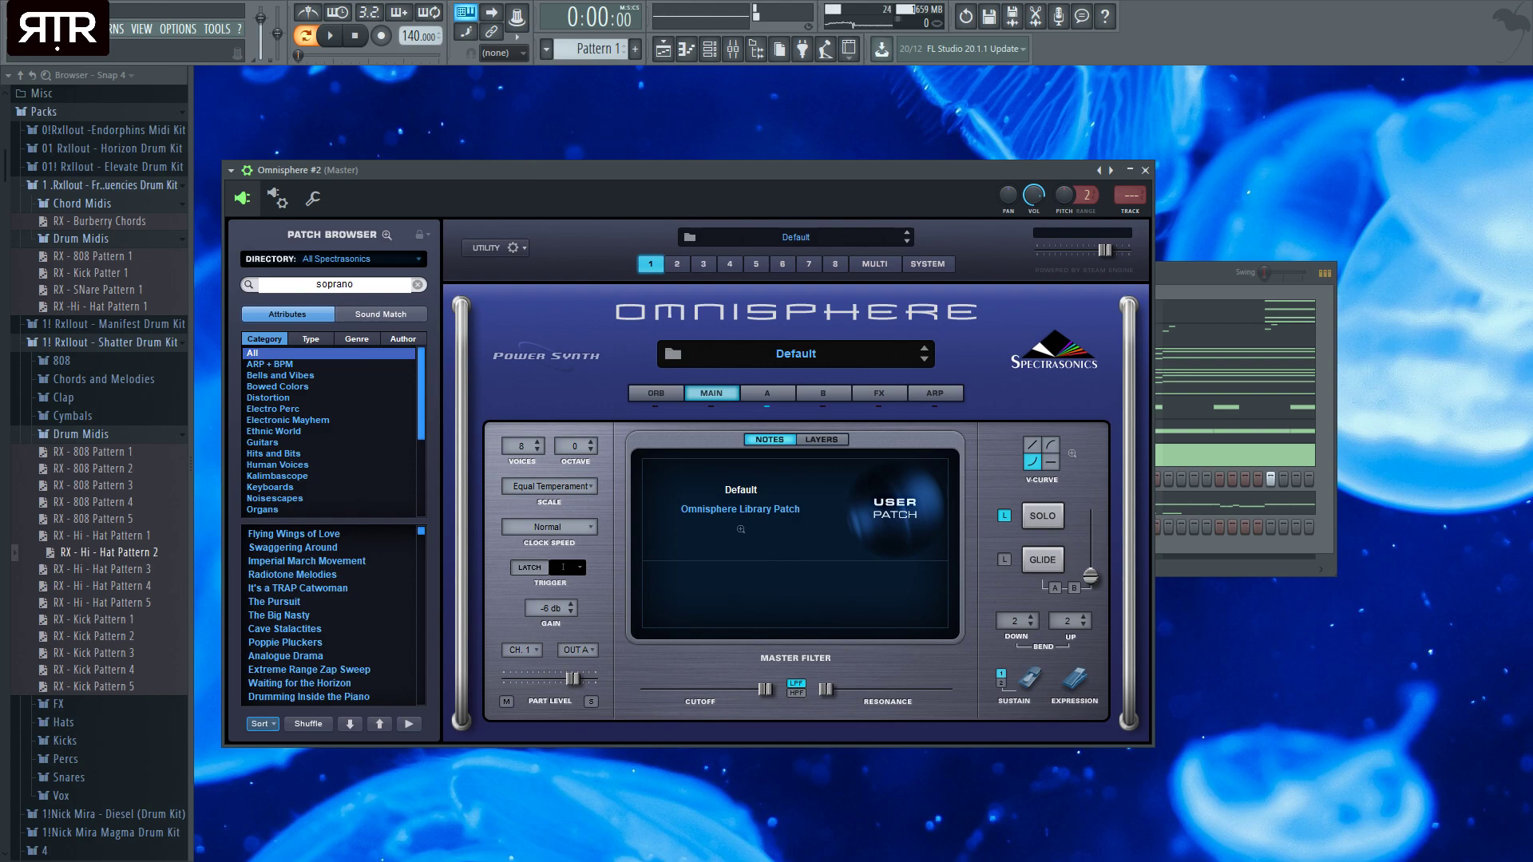
# - Search the second Omnisphere's patches for soprano and load Classical Soprano Ohs
pyautogui.press('Return')
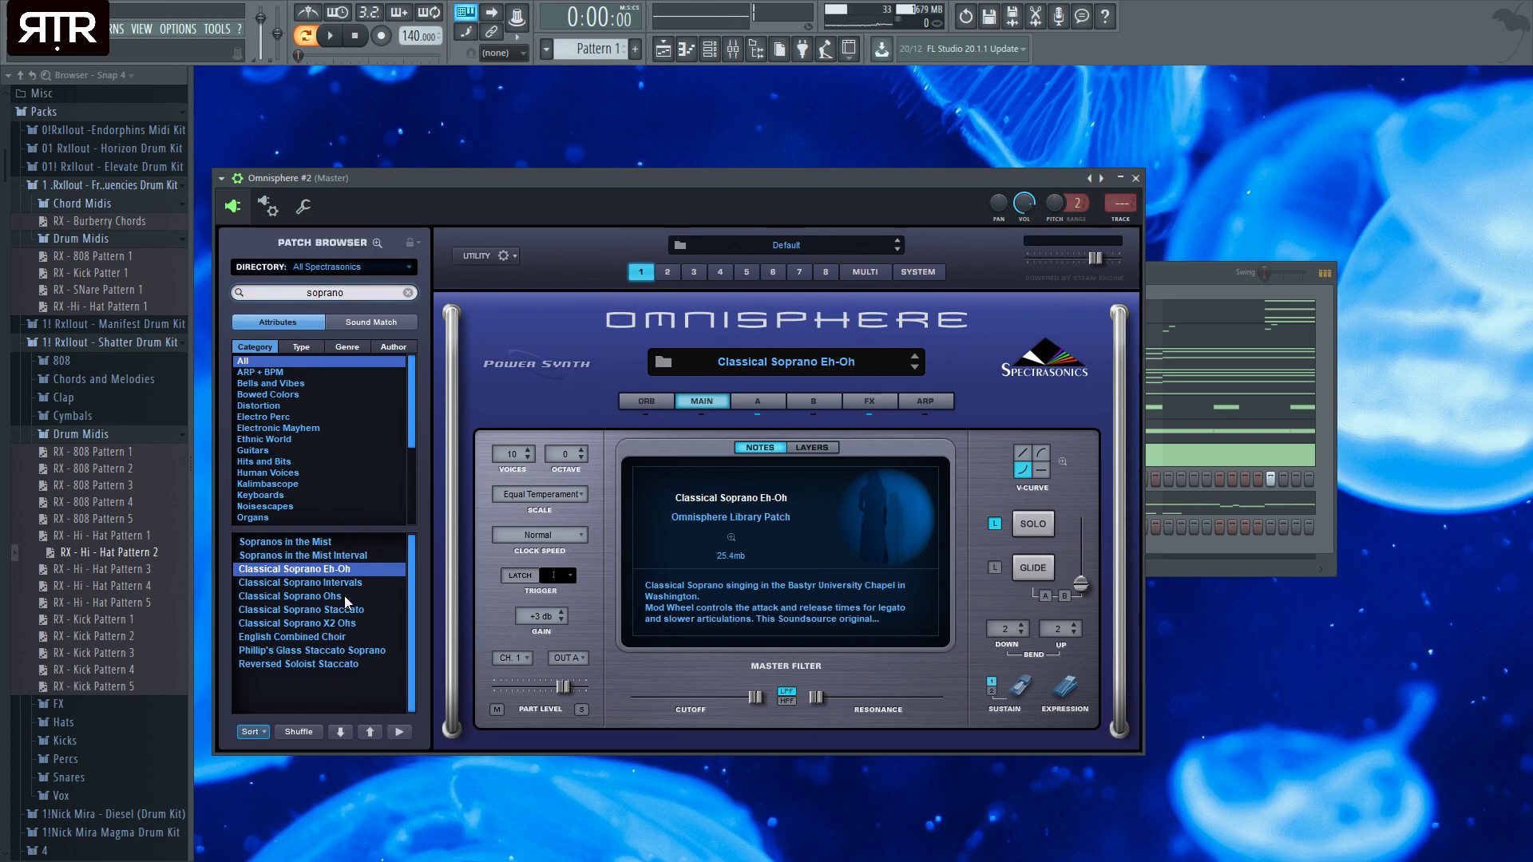
pyautogui.press('Down')
pyautogui.press('Down')
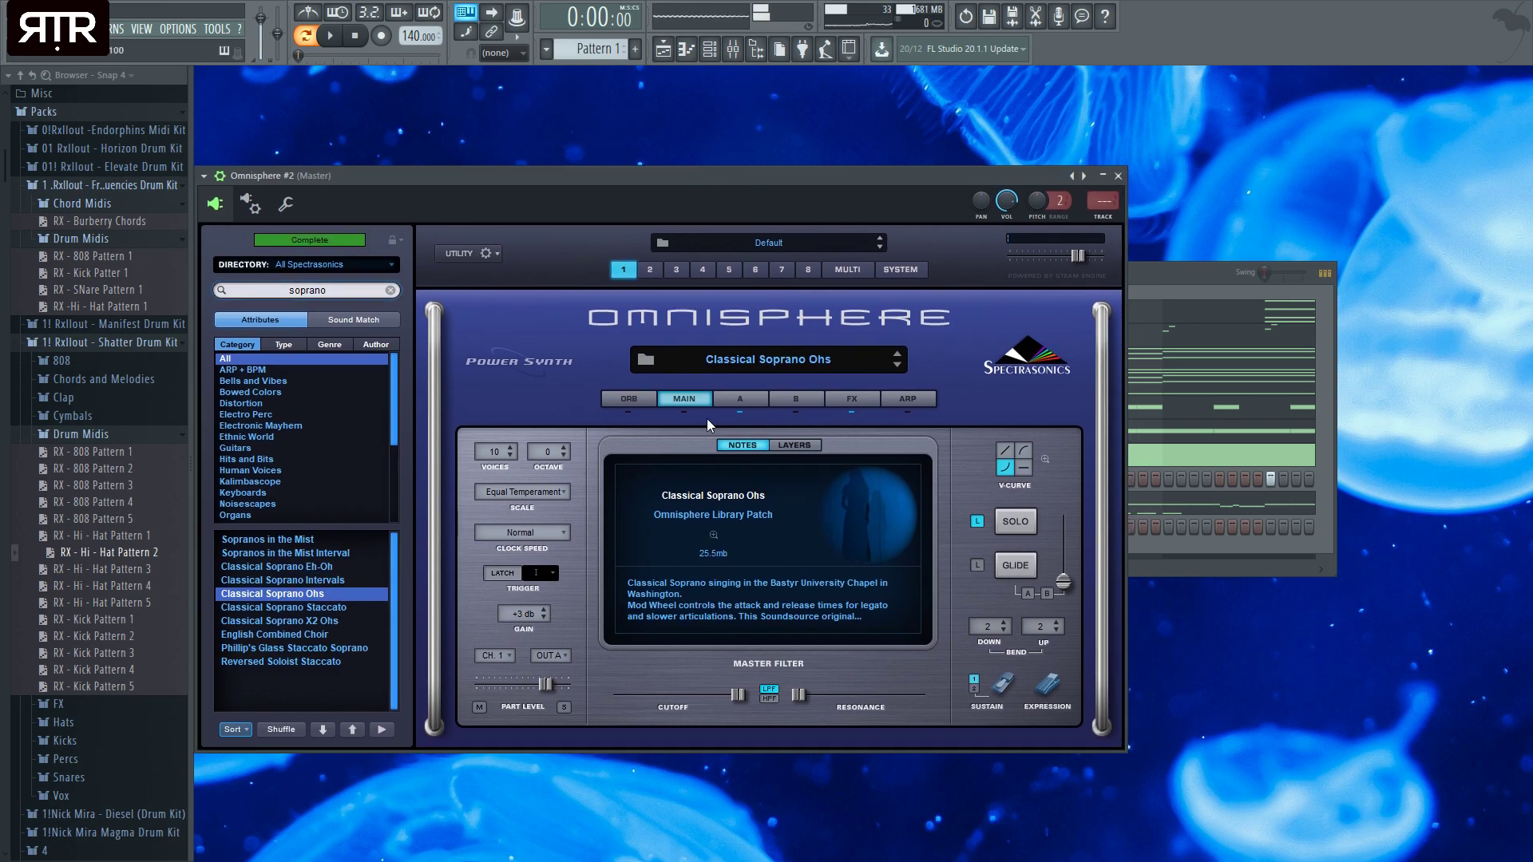
pyautogui.click(1118, 178)
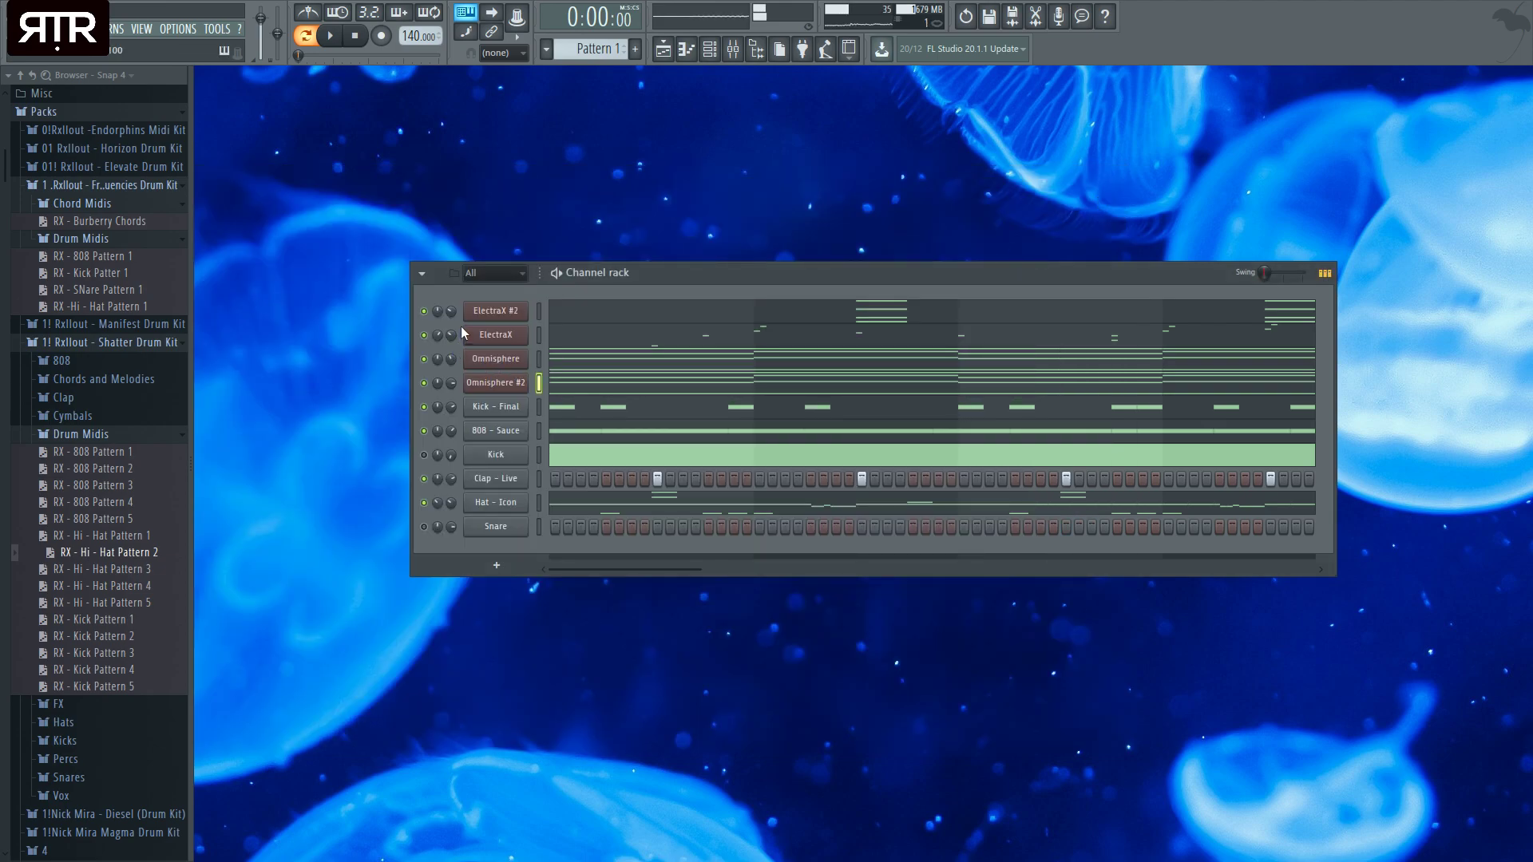
# - Add an Addictive Keys channel back to the rack with the Studio Grand - Wide Ribbon preset
pyautogui.click(523, 387)
pyautogui.click(1119, 176)
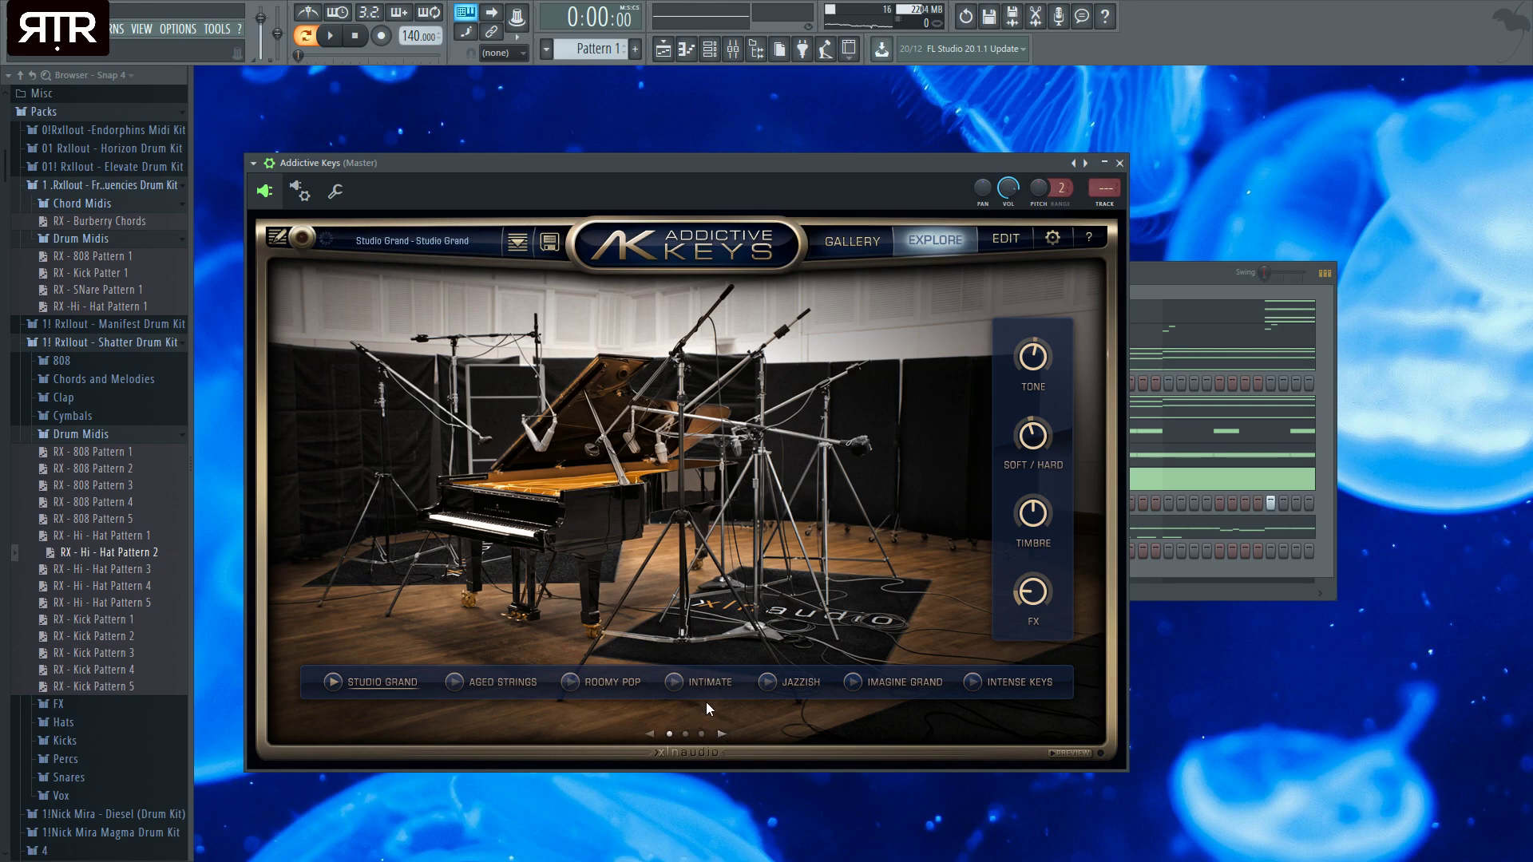
pyautogui.click(701, 734)
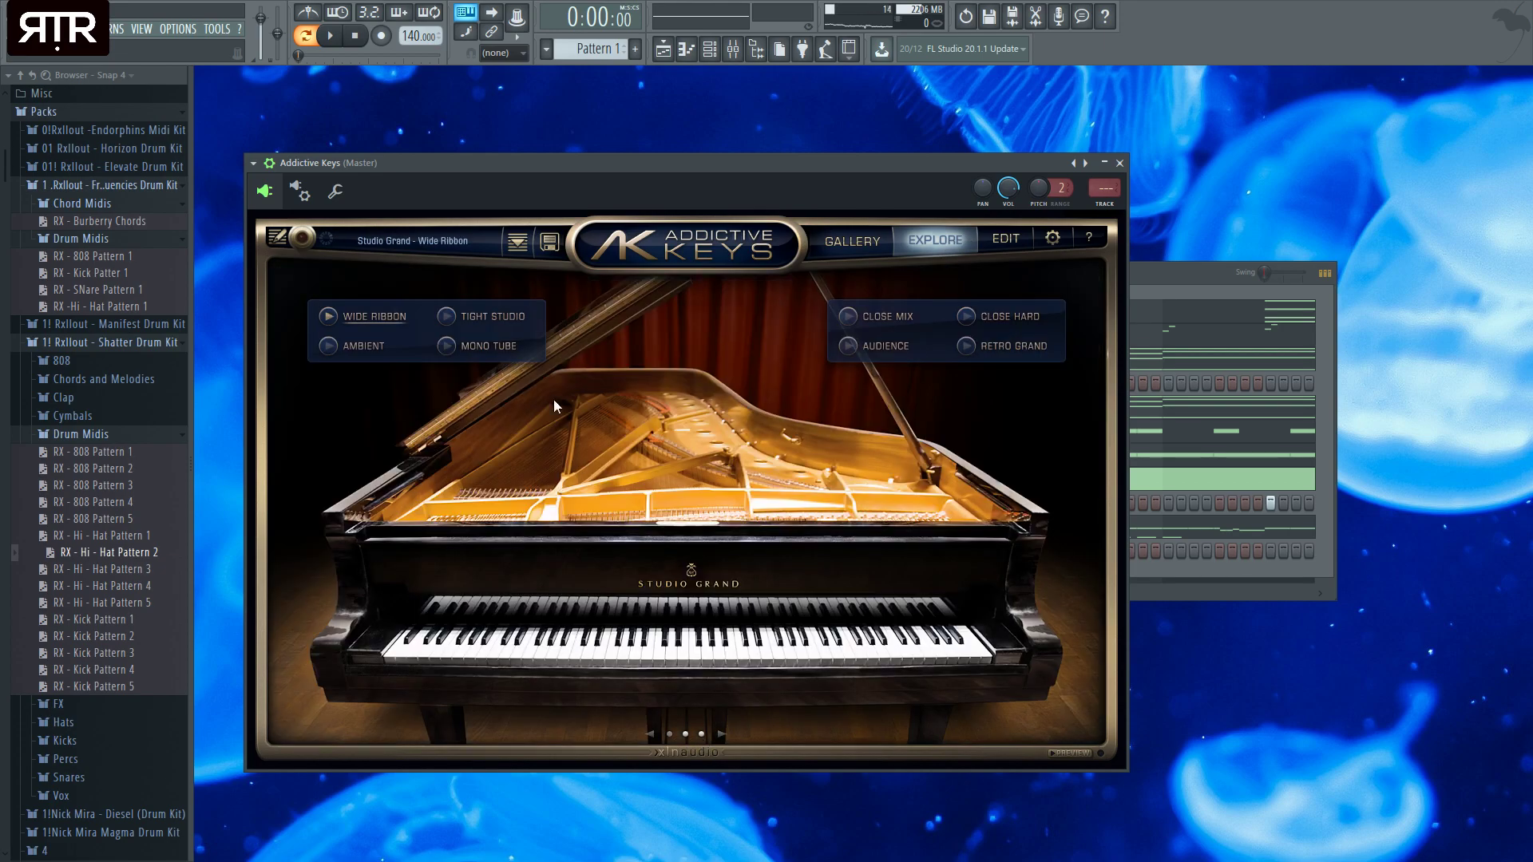
pyautogui.click(1120, 163)
# - Move the chord notes from Omnisphere #2 to the Addictive Keys channel, leaving the Omnisphere #2 piano roll empty
pyautogui.press('space')
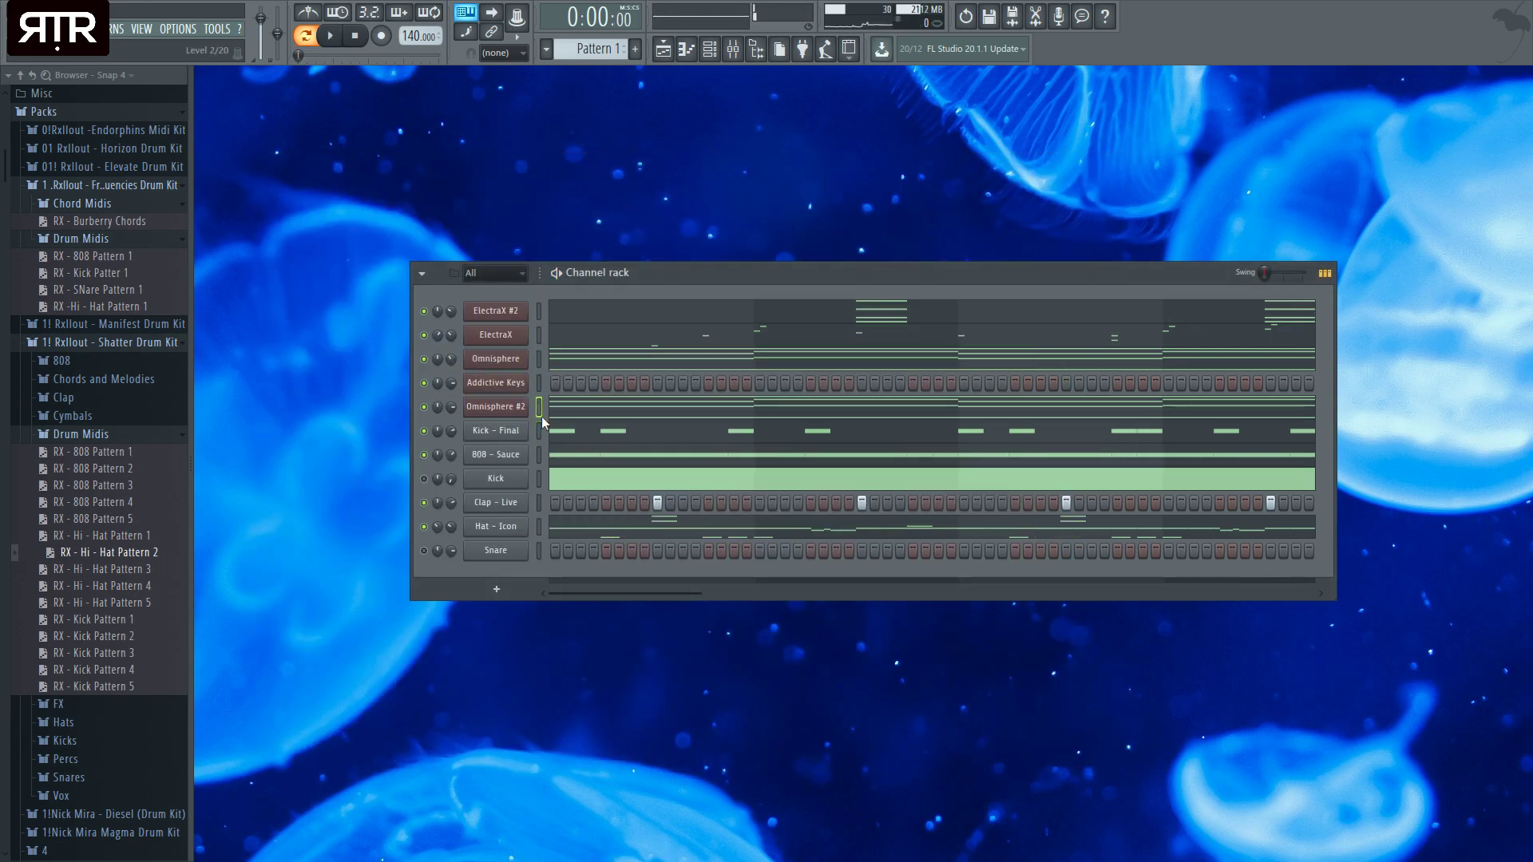
pyautogui.hotkey('ctrl', 'v')
pyautogui.click(559, 411)
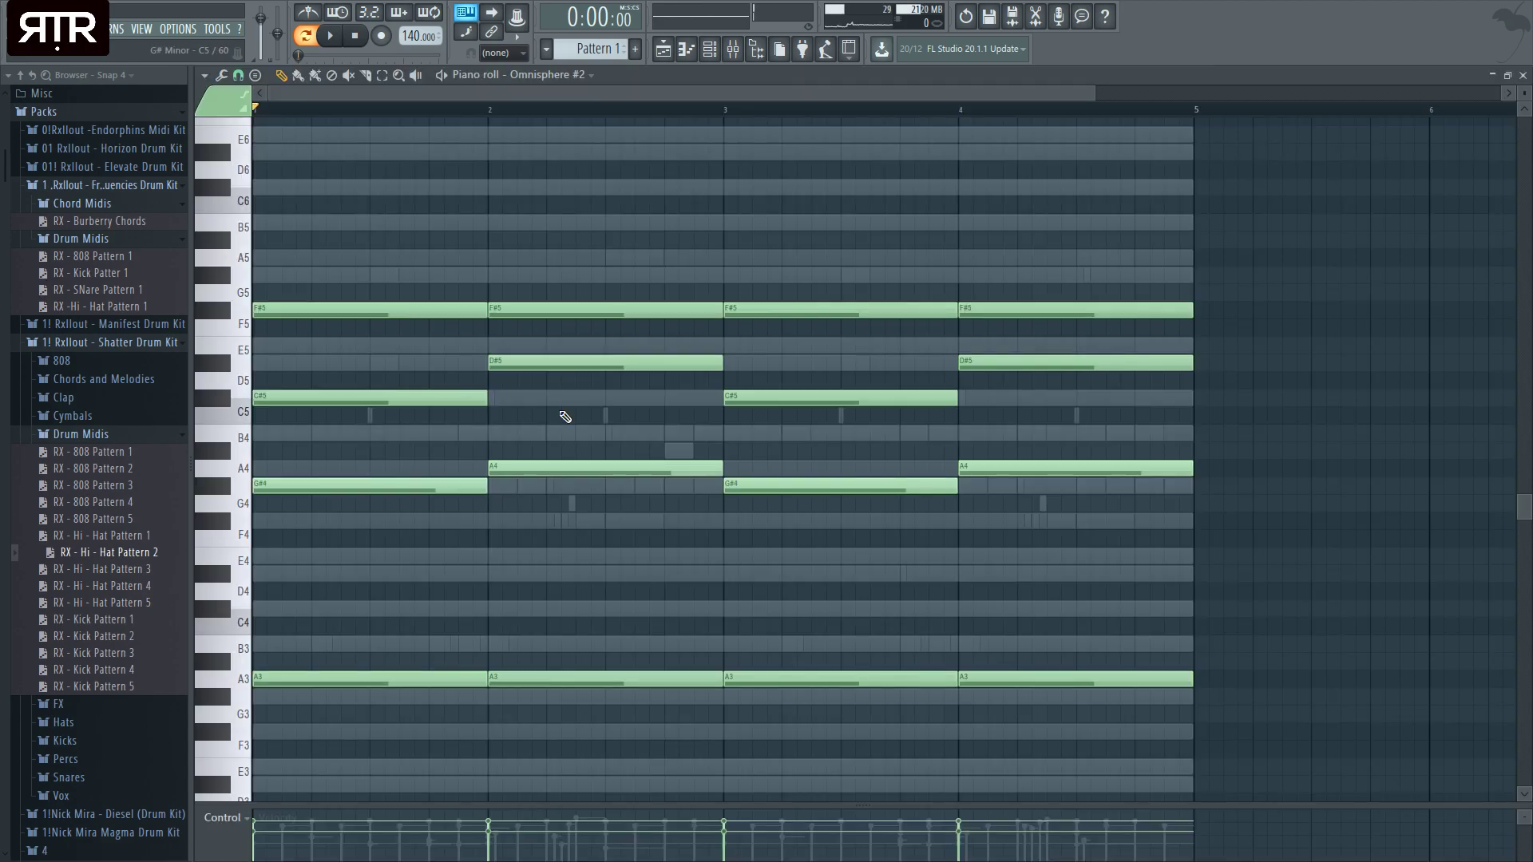
pyautogui.hotkey('ctrl', 'a')
pyautogui.press('Delete')
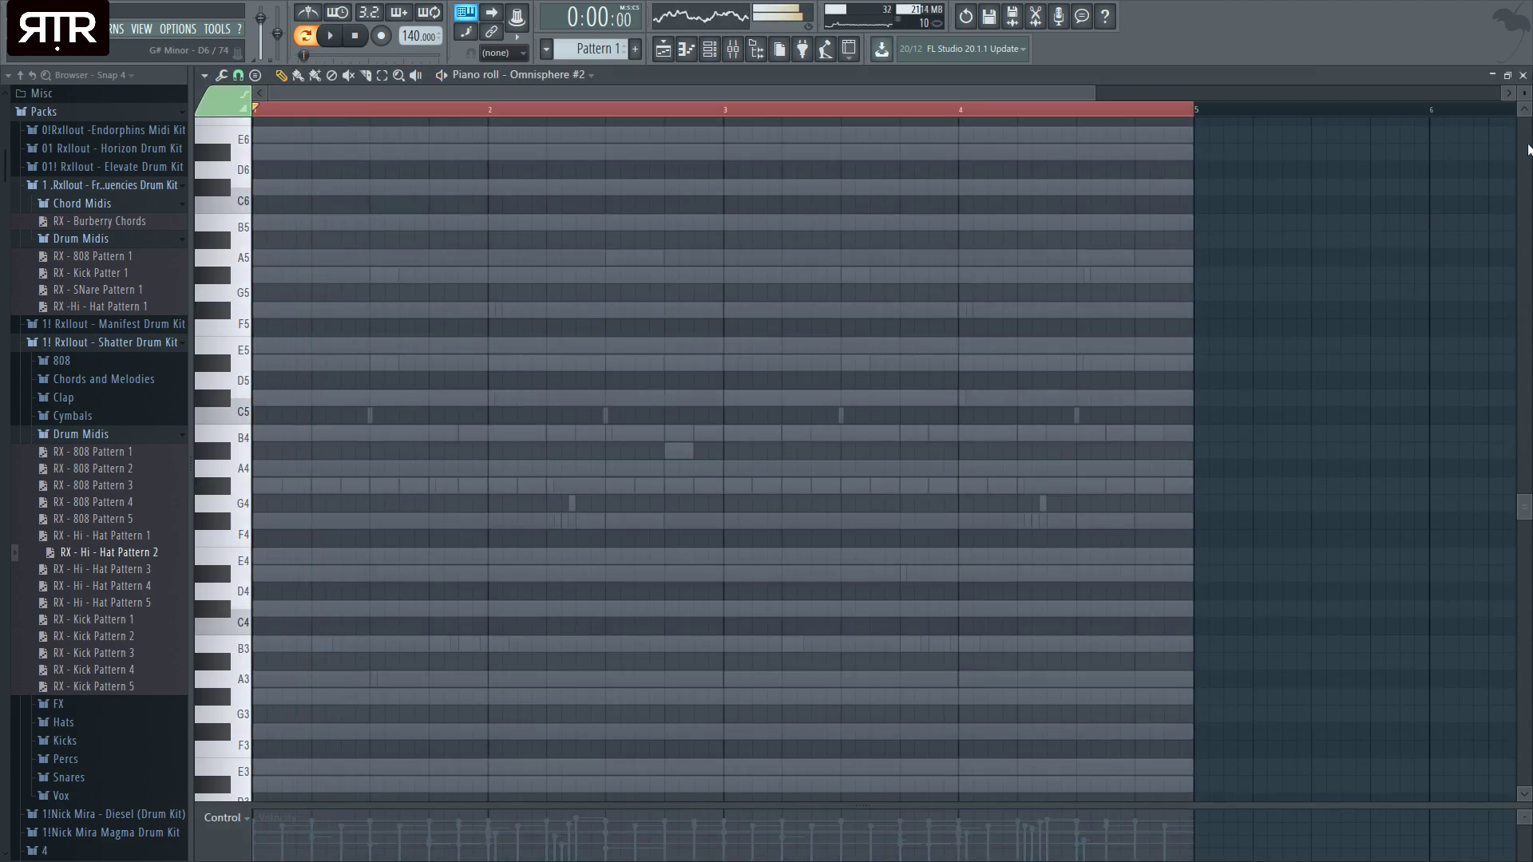
pyautogui.press('space')
pyautogui.click(1523, 75)
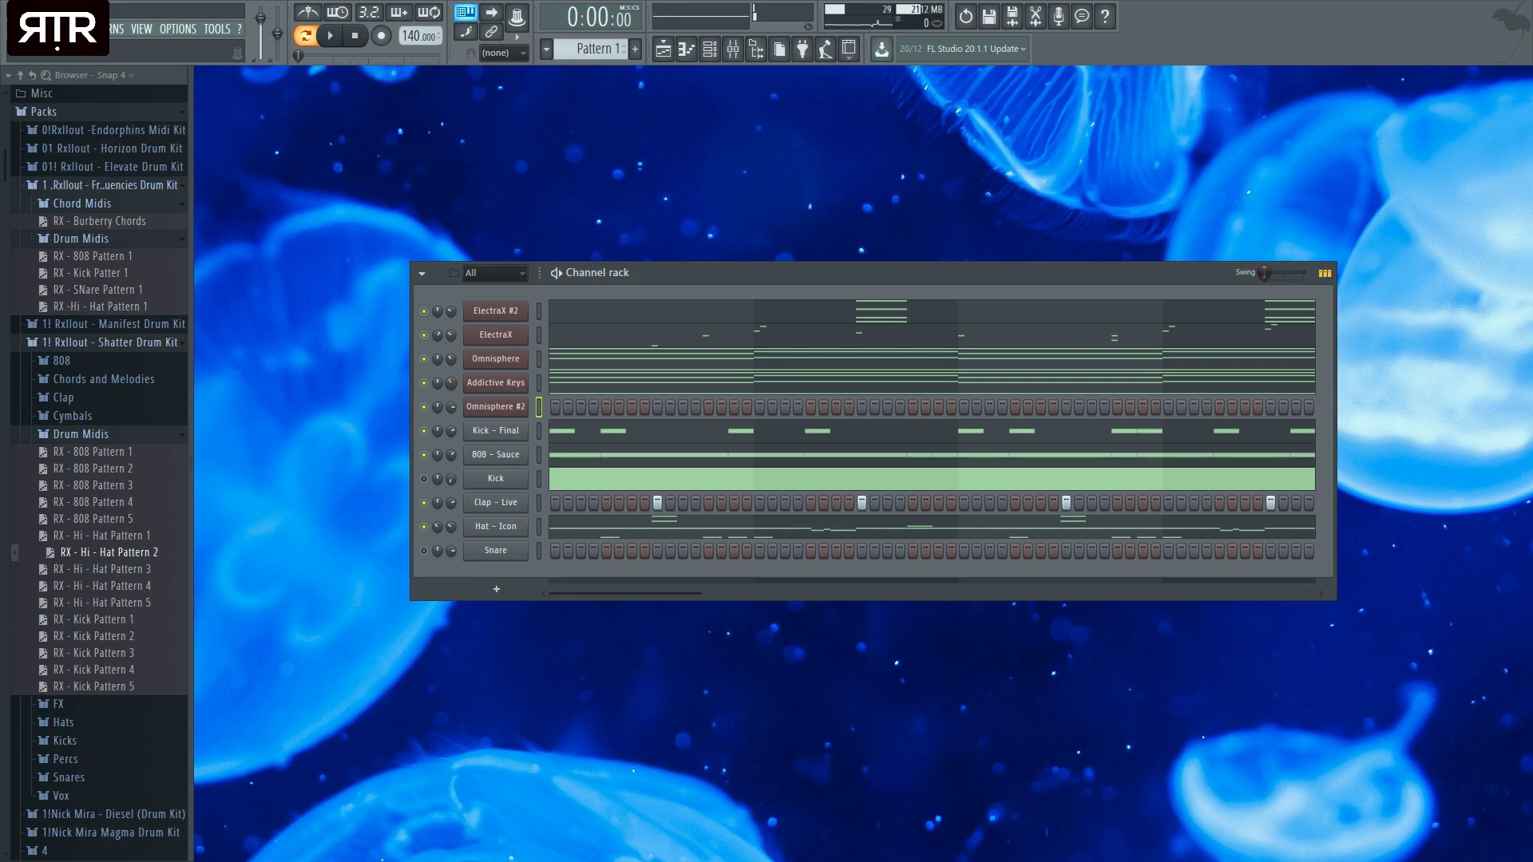
# - Draw a descending melody of one-bar notes E6, D#6, C#6 and B5 across the four bars of Omnisphere #2 and audition it
pyautogui.click(473, 412)
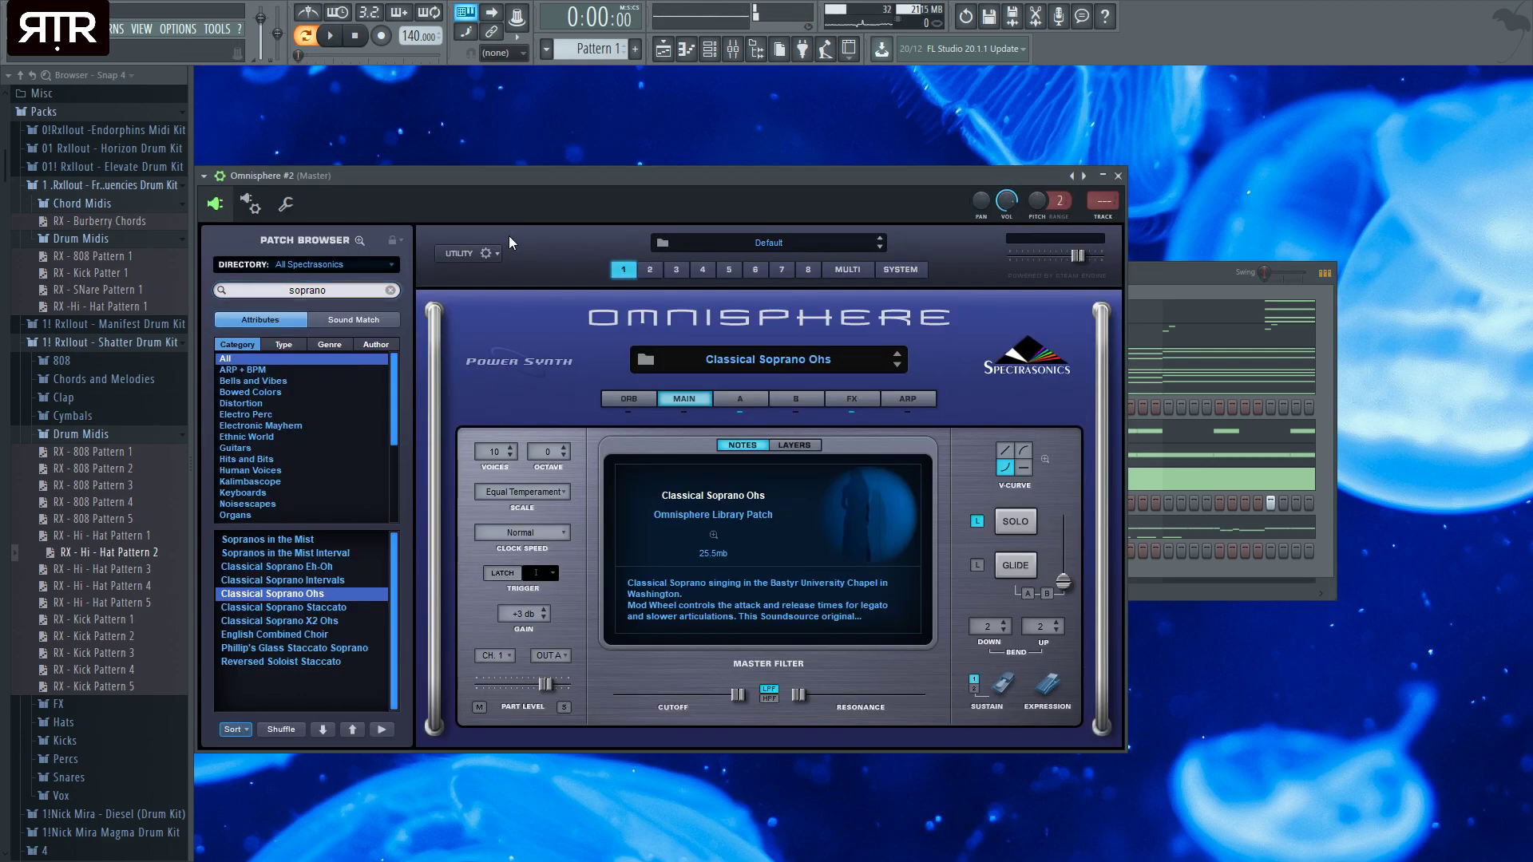
pyautogui.click(1118, 176)
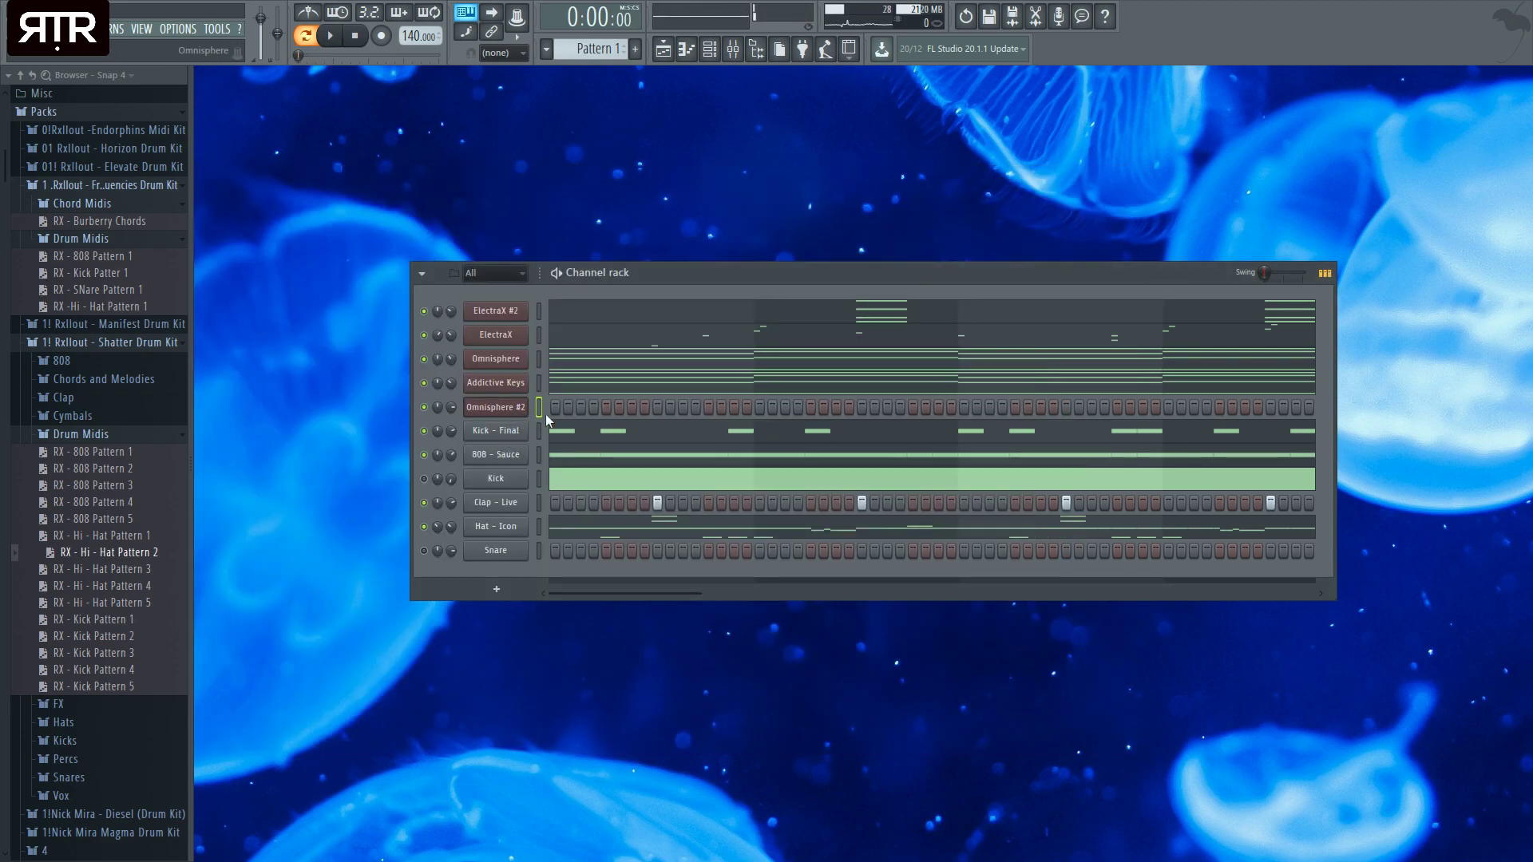
pyautogui.press('F7')
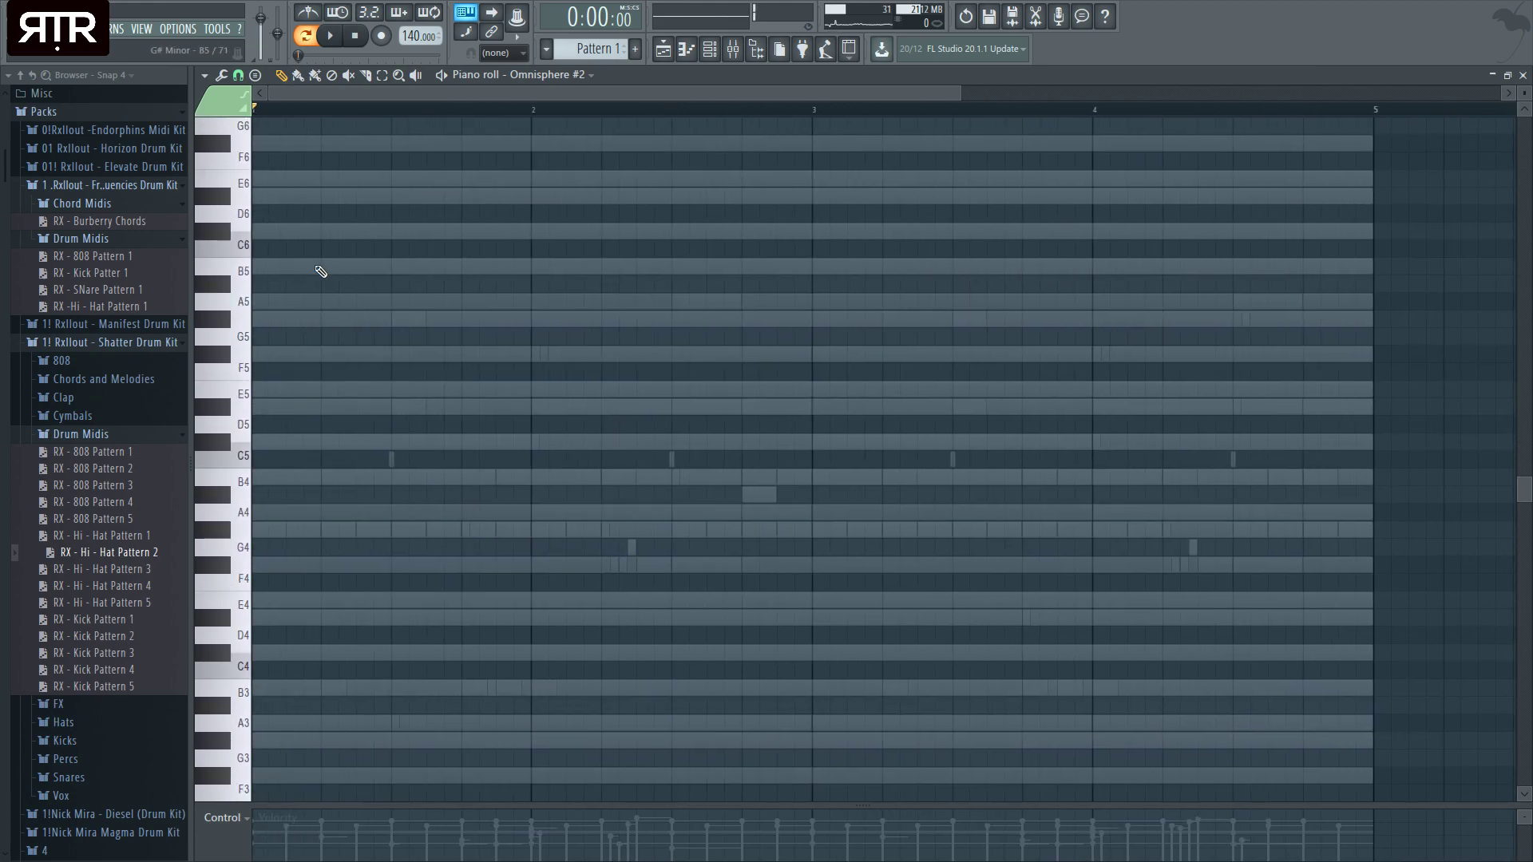
pyautogui.scroll(3, 320, 272)
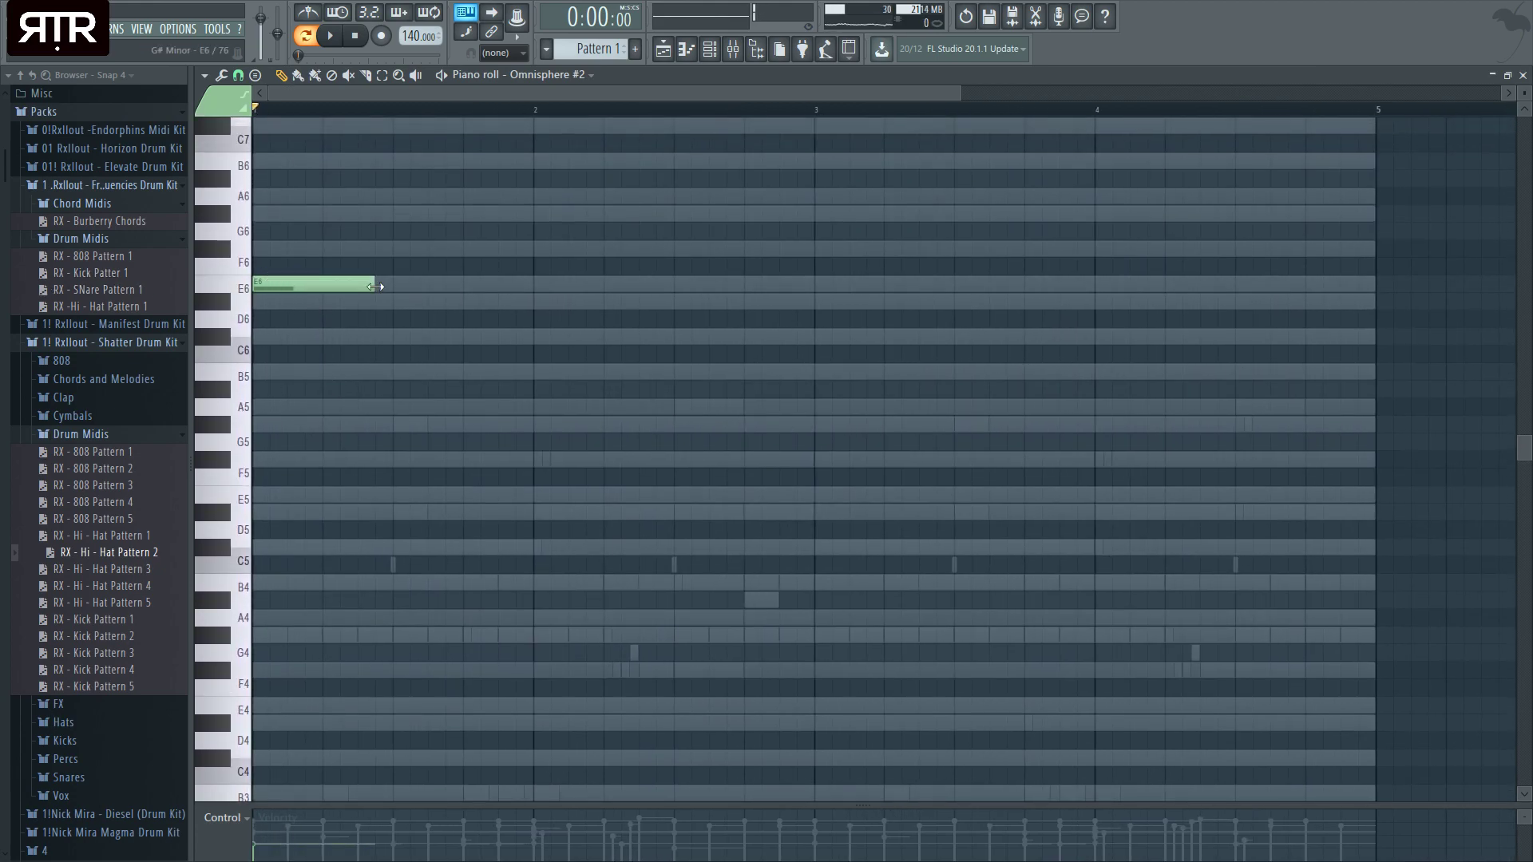
pyautogui.click(536, 304)
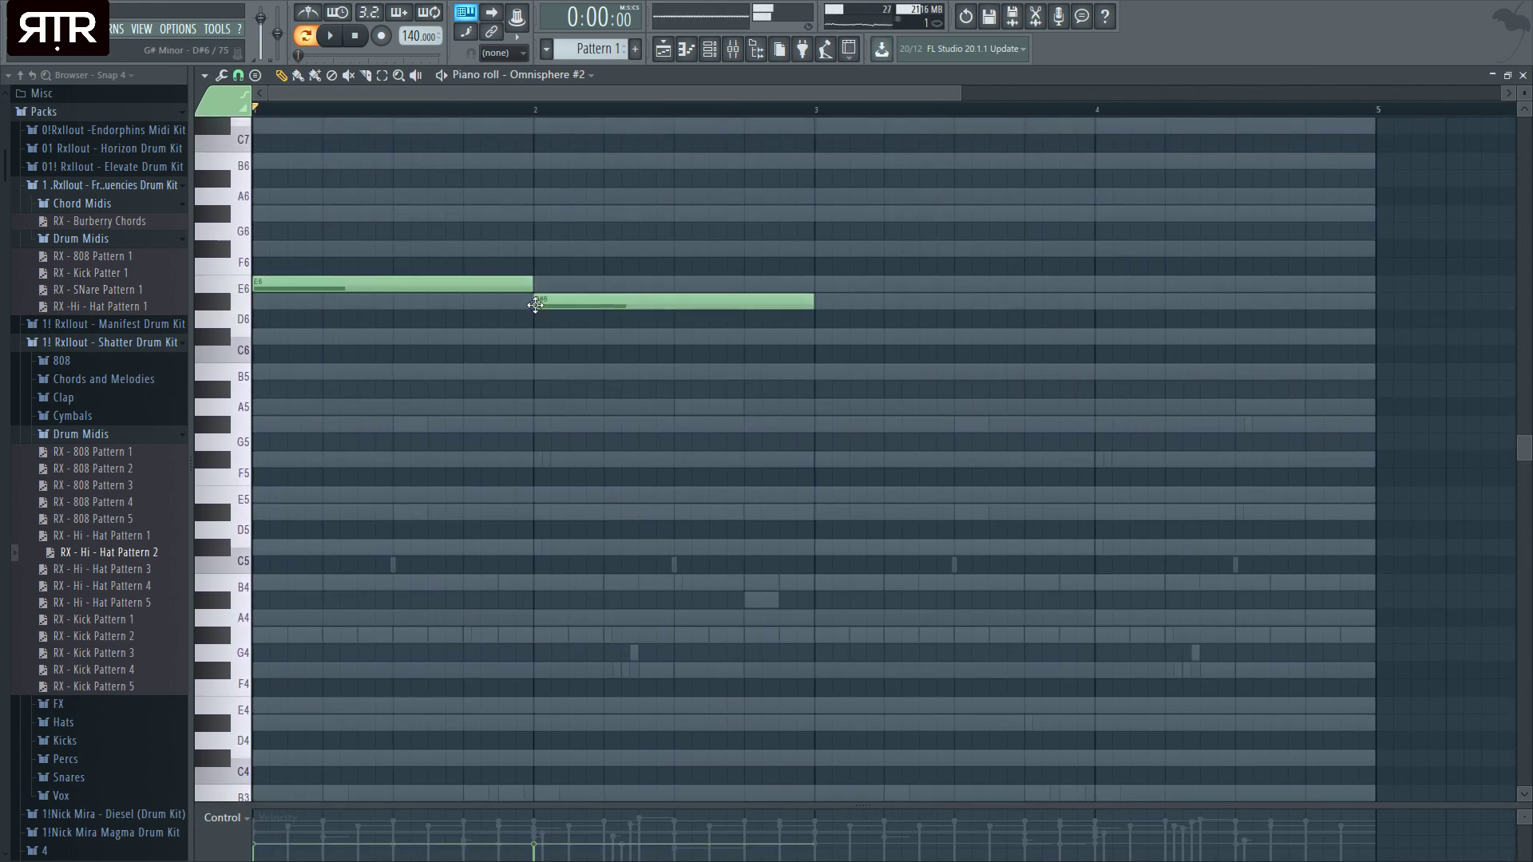
pyautogui.click(815, 336)
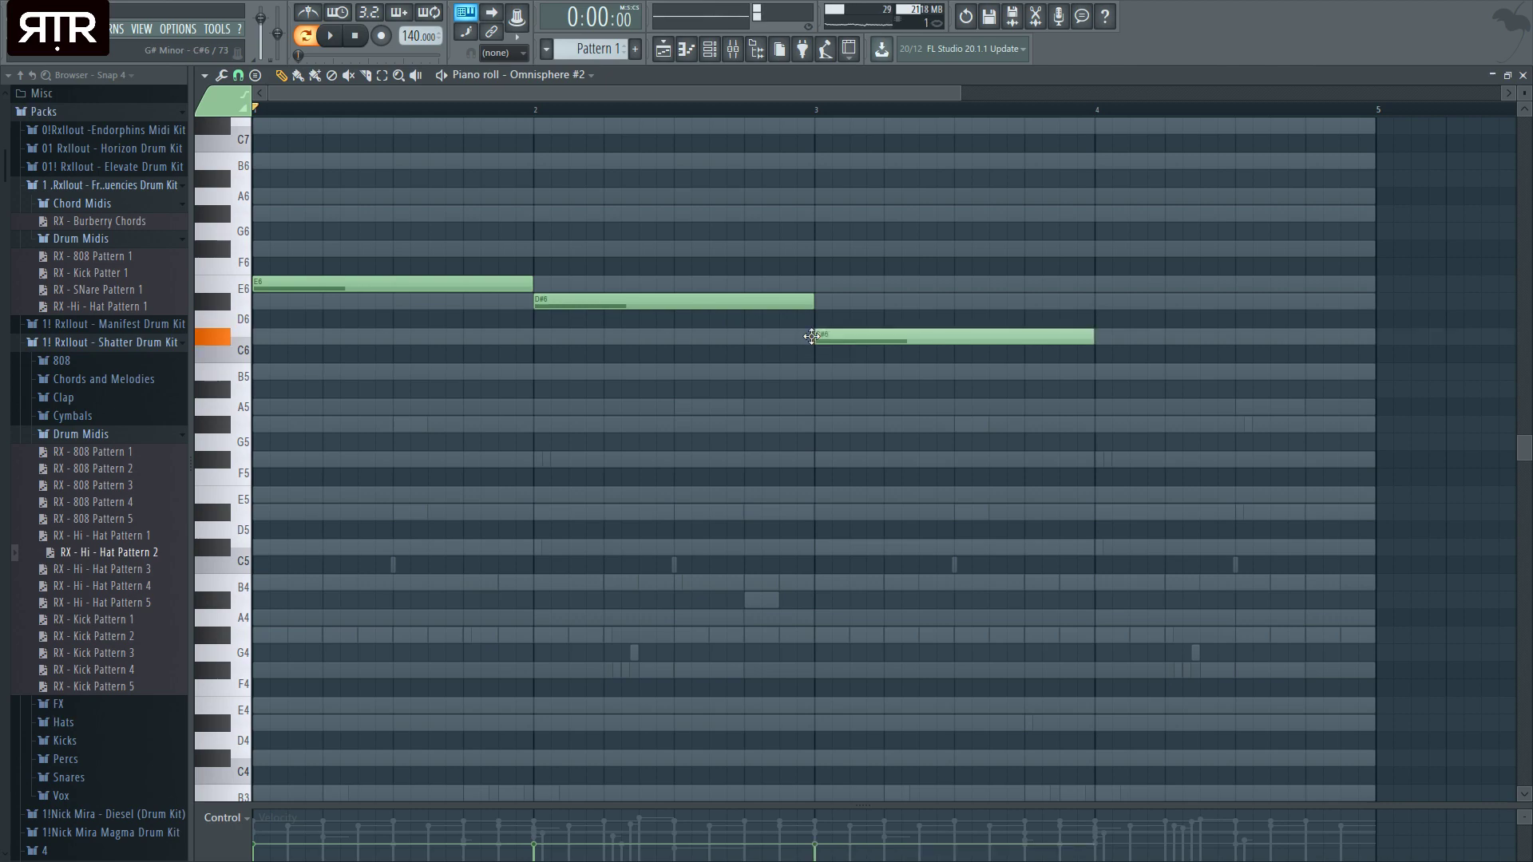
pyautogui.click(1108, 369)
pyautogui.press('space')
pyautogui.click(1523, 74)
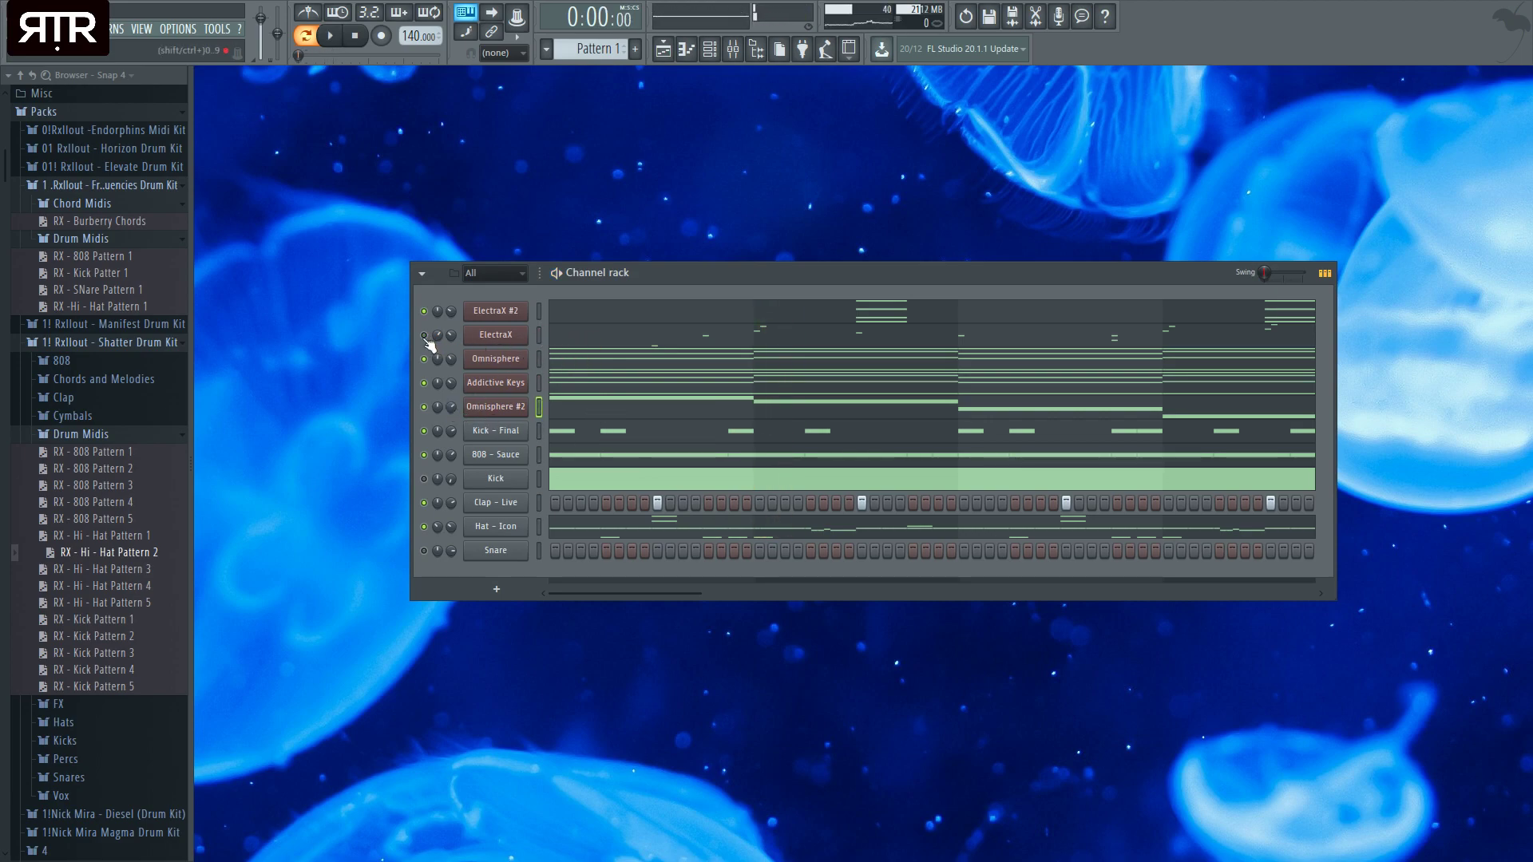
# - Audition the pattern with ElectraX muted, check the ElectraX #2 sound and delete the ElectraX #2 channel
pyautogui.press('space')
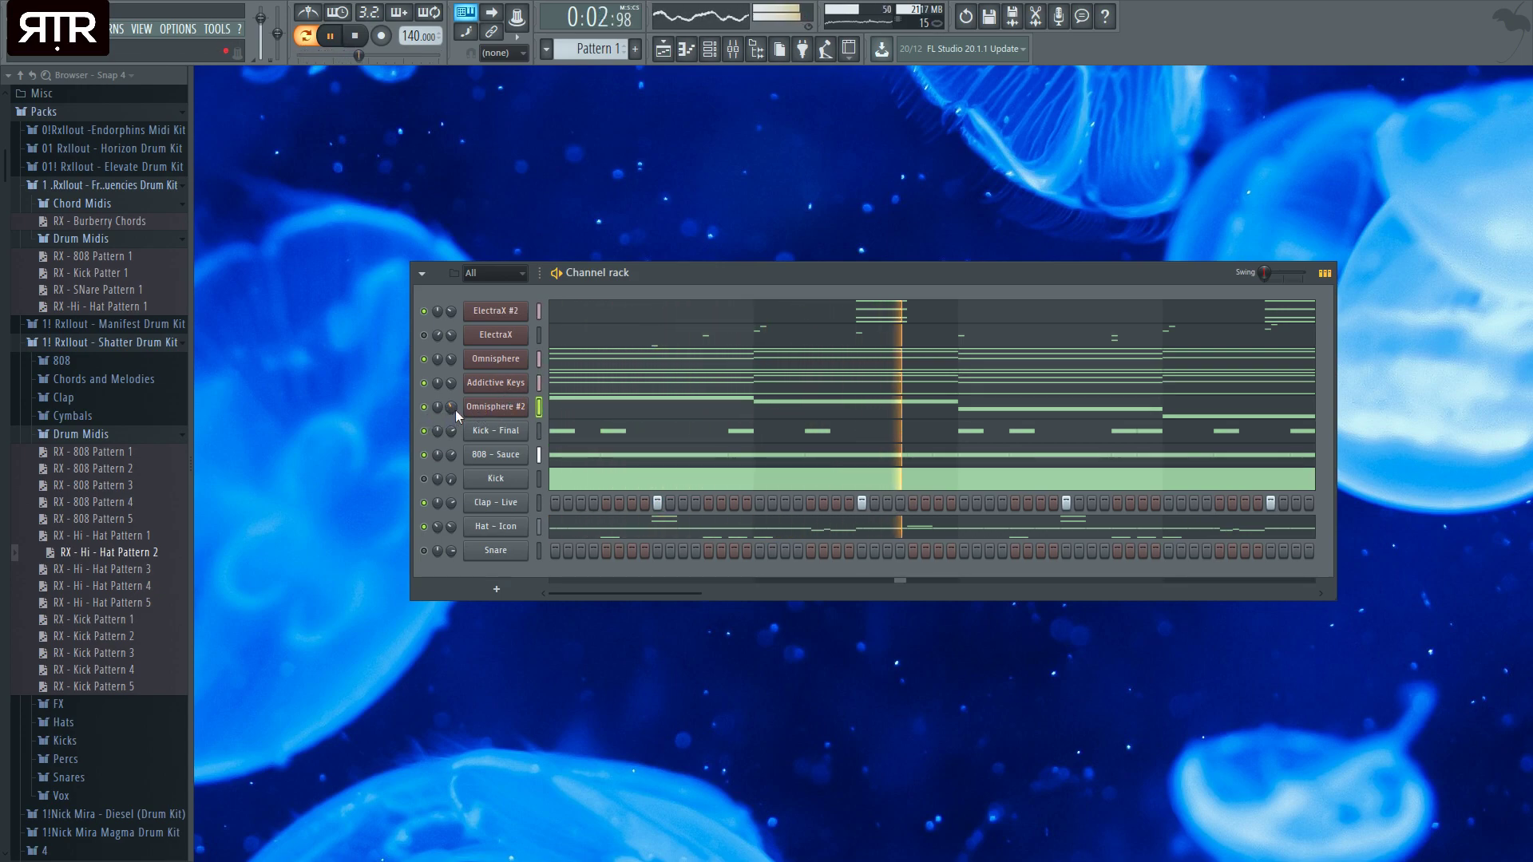
pyautogui.press('space')
pyautogui.click(502, 319)
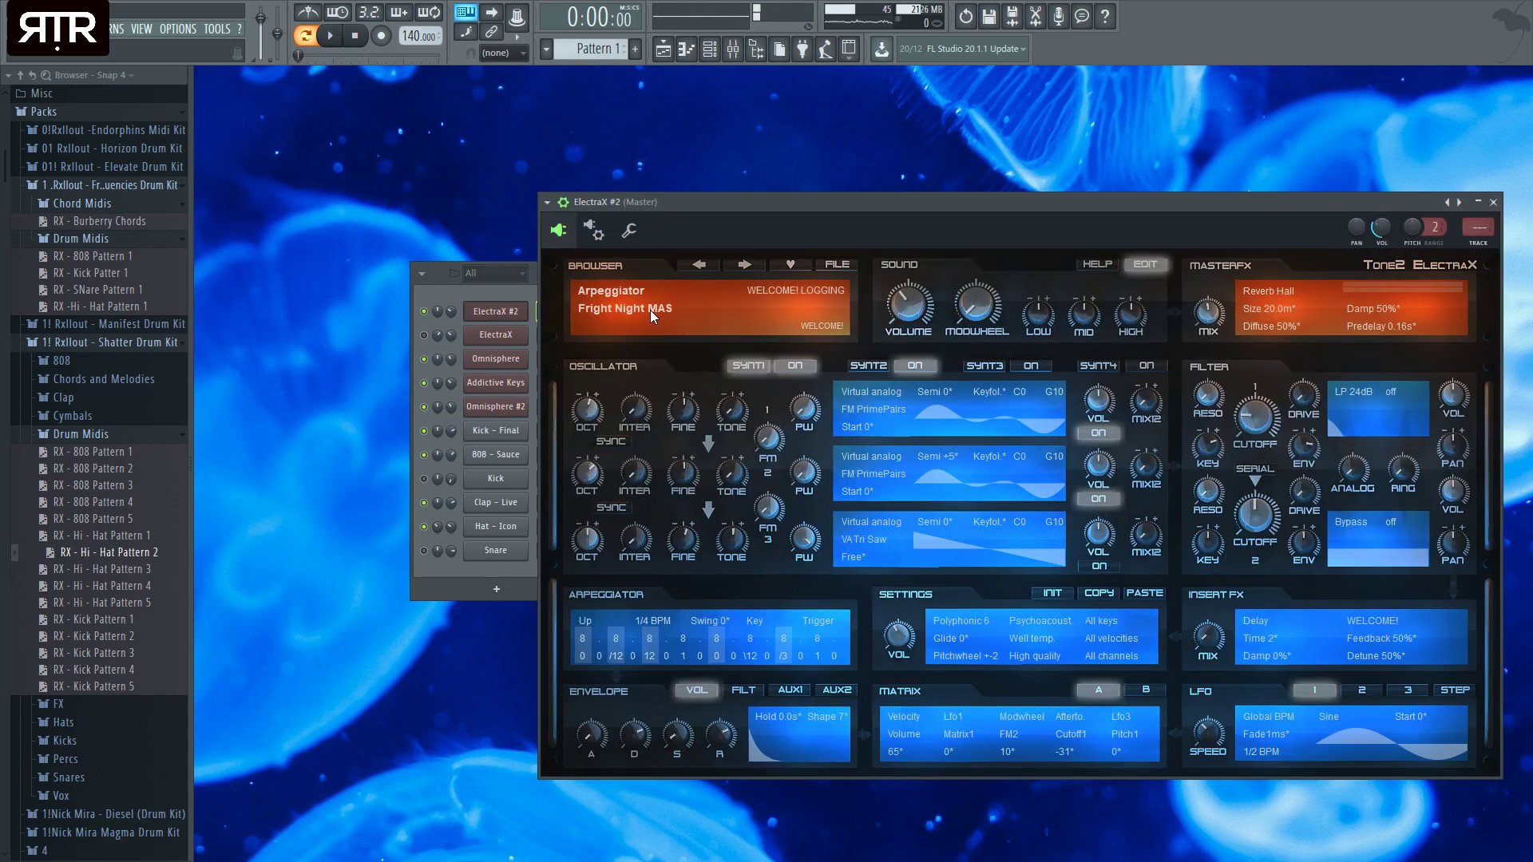
pyautogui.press('space')
pyautogui.click(1460, 202)
pyautogui.click(1494, 202)
pyautogui.press('space')
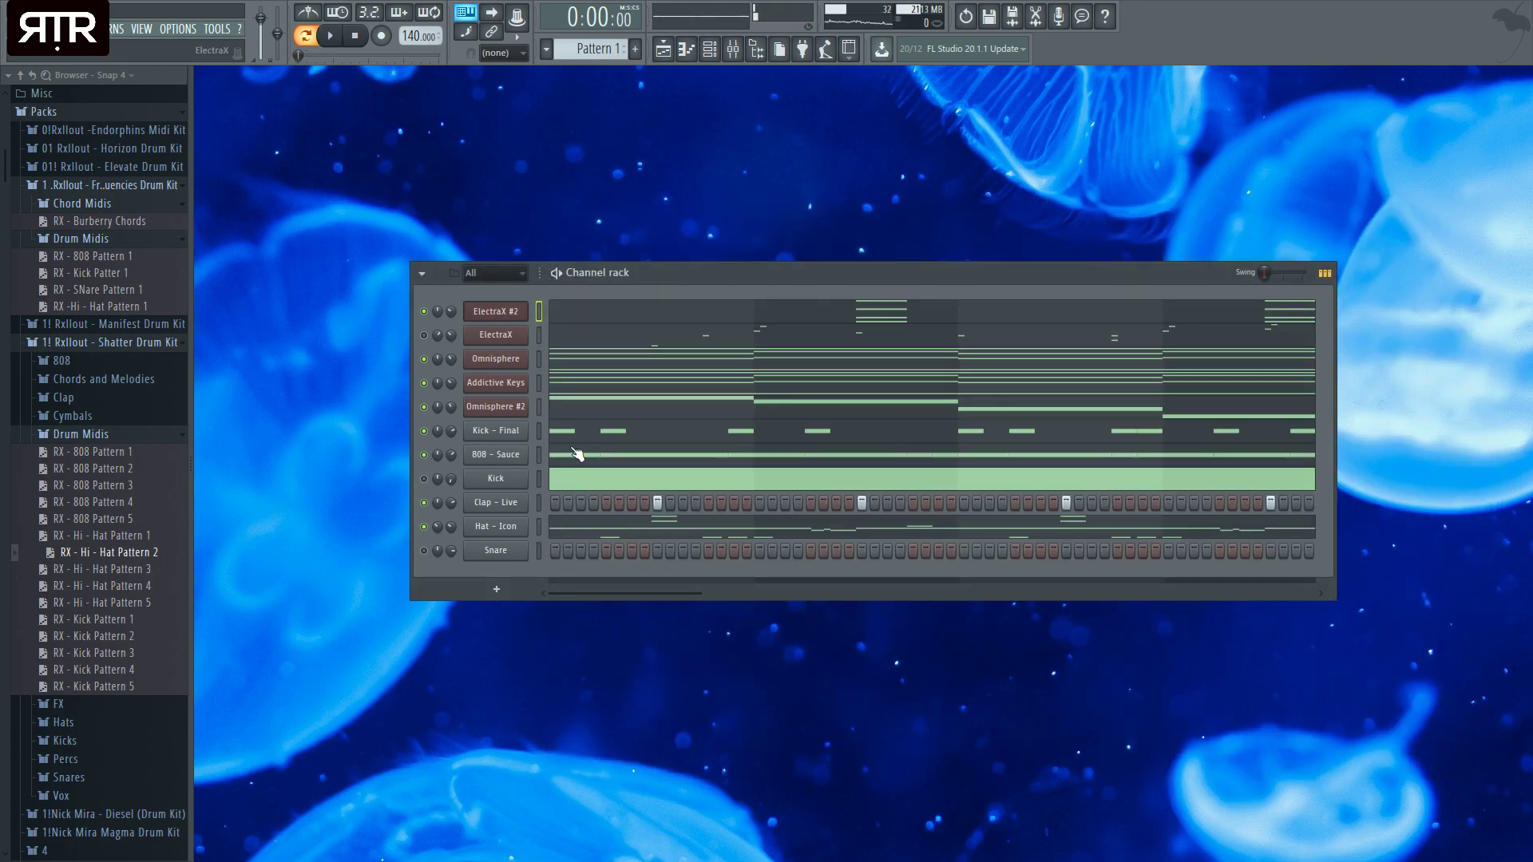
pyautogui.hotkey('alt', 'Delete')
pyautogui.press('space')
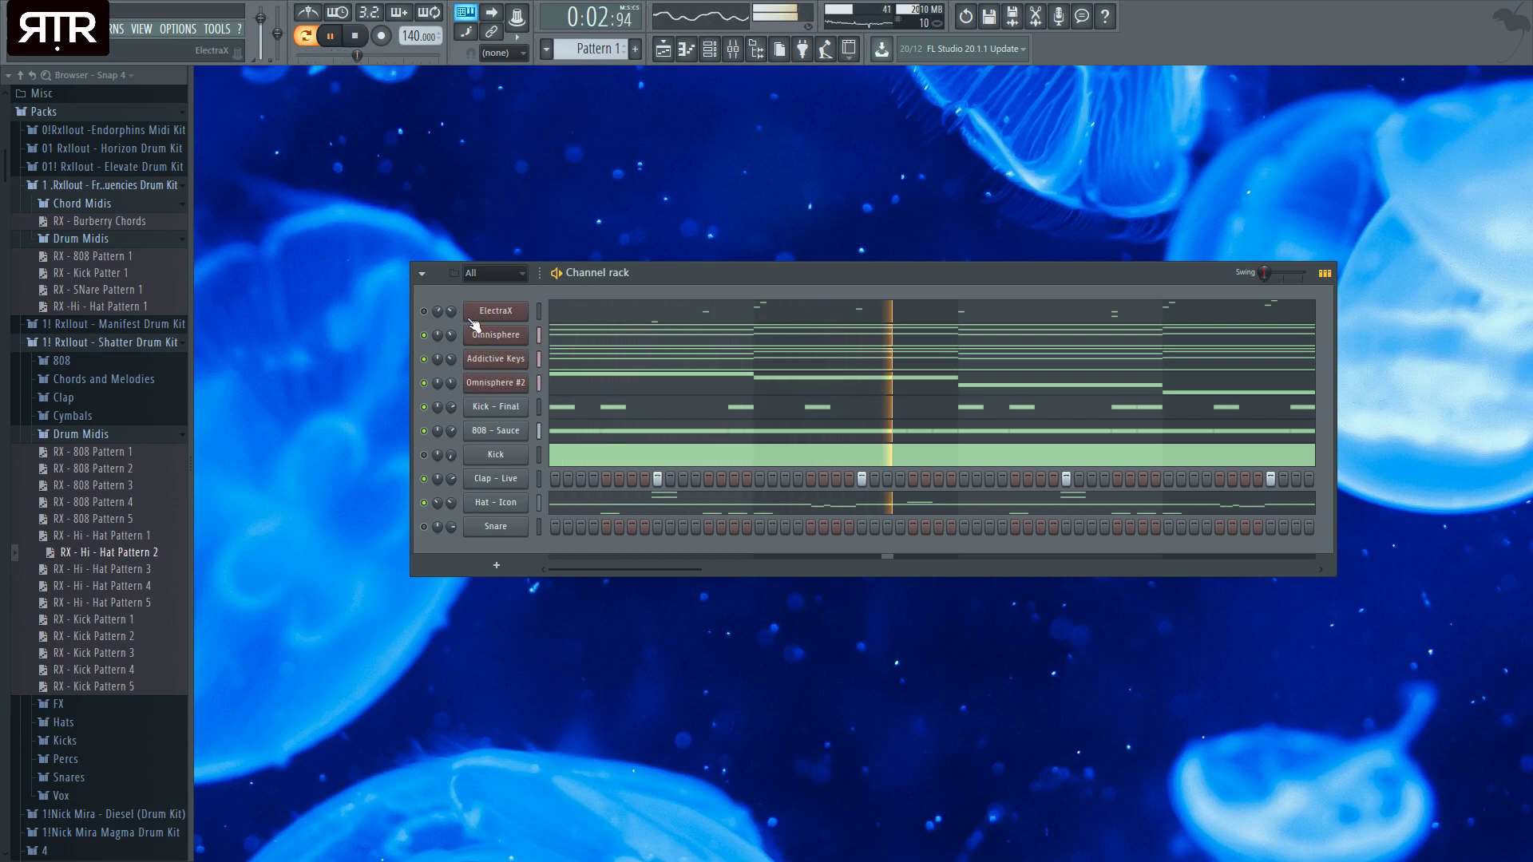
# - Unmute the ElectraX channel, raise its volume slightly and review its notes during playback
pyautogui.click(496, 311)
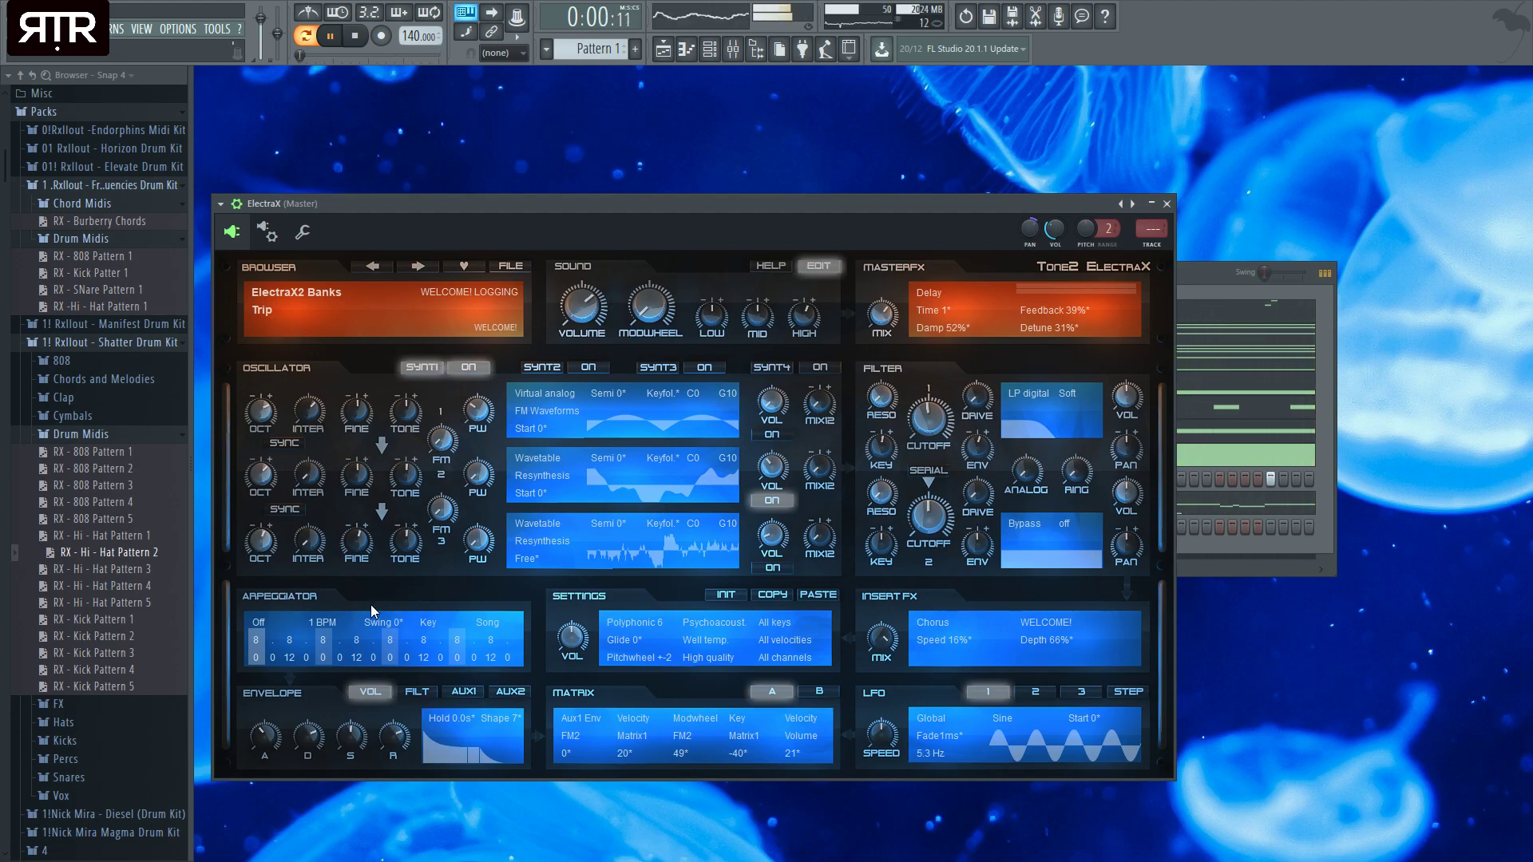
pyautogui.press('Escape')
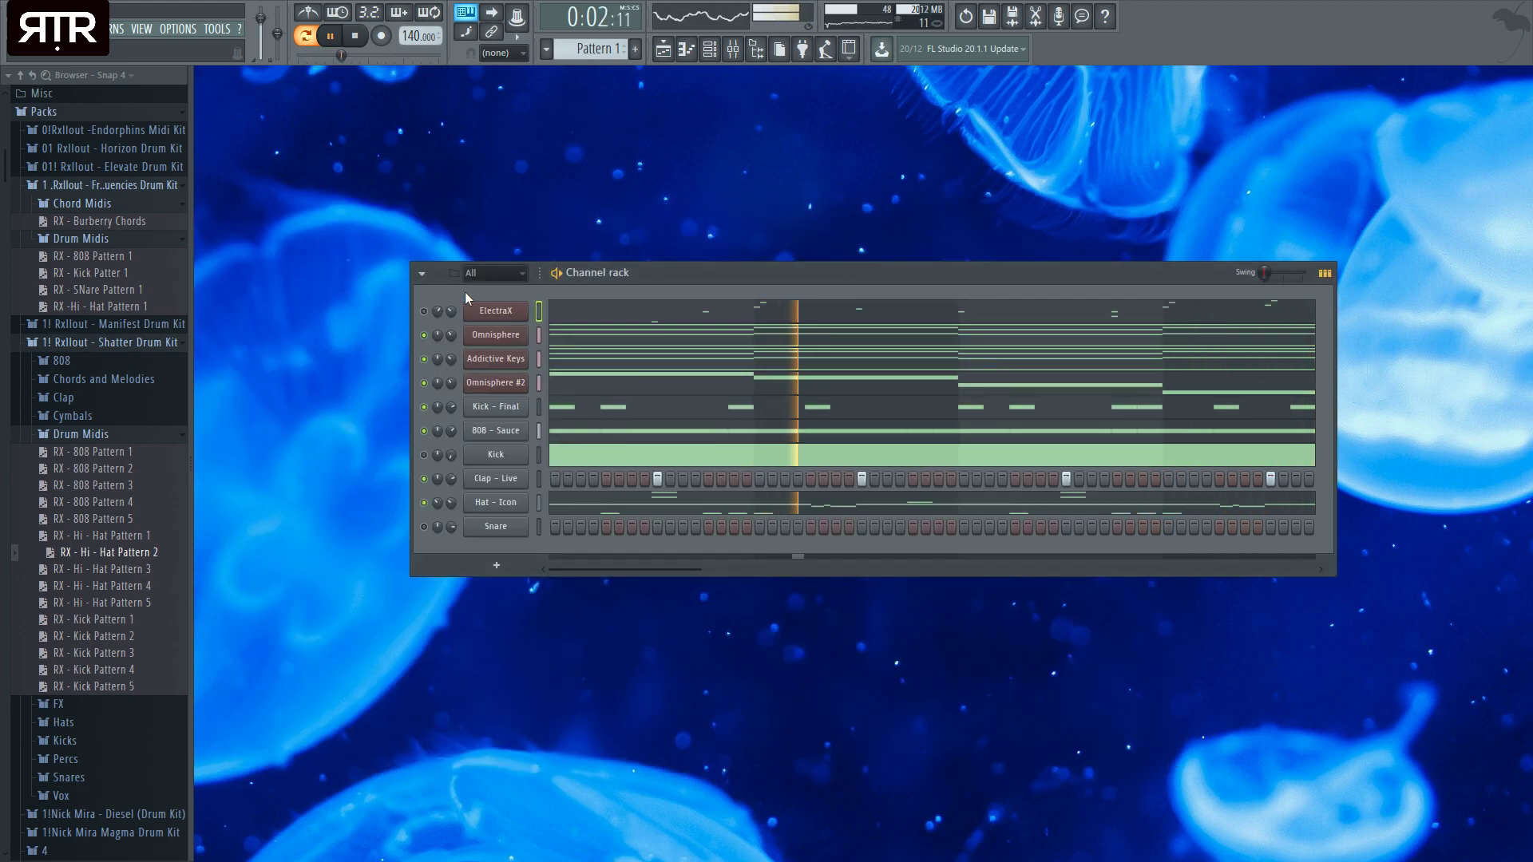
pyautogui.moveTo(454, 313); pyautogui.dragTo(454, 304)
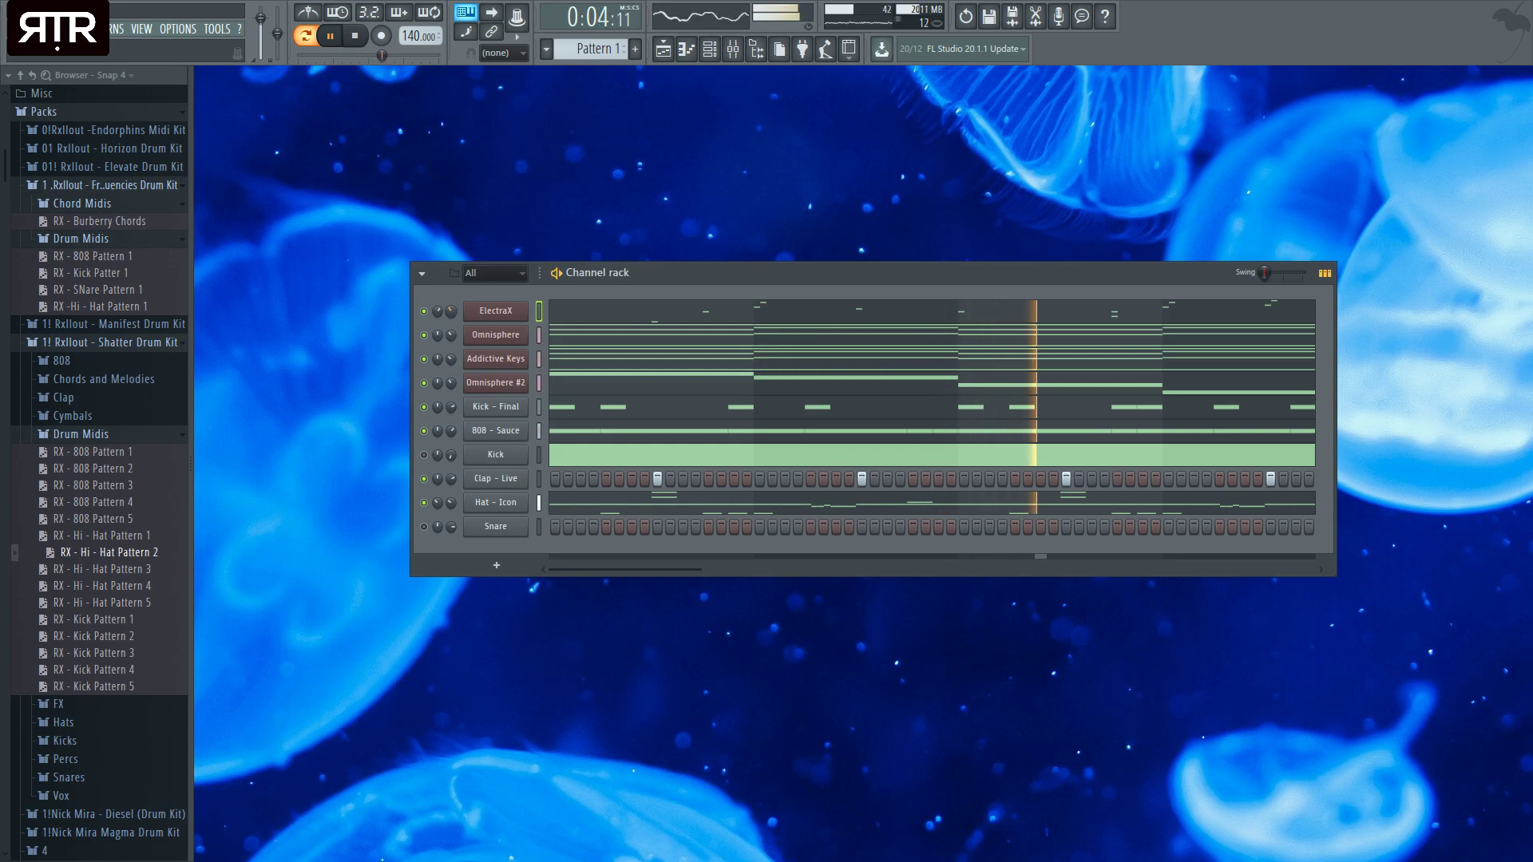
pyautogui.click(685, 314)
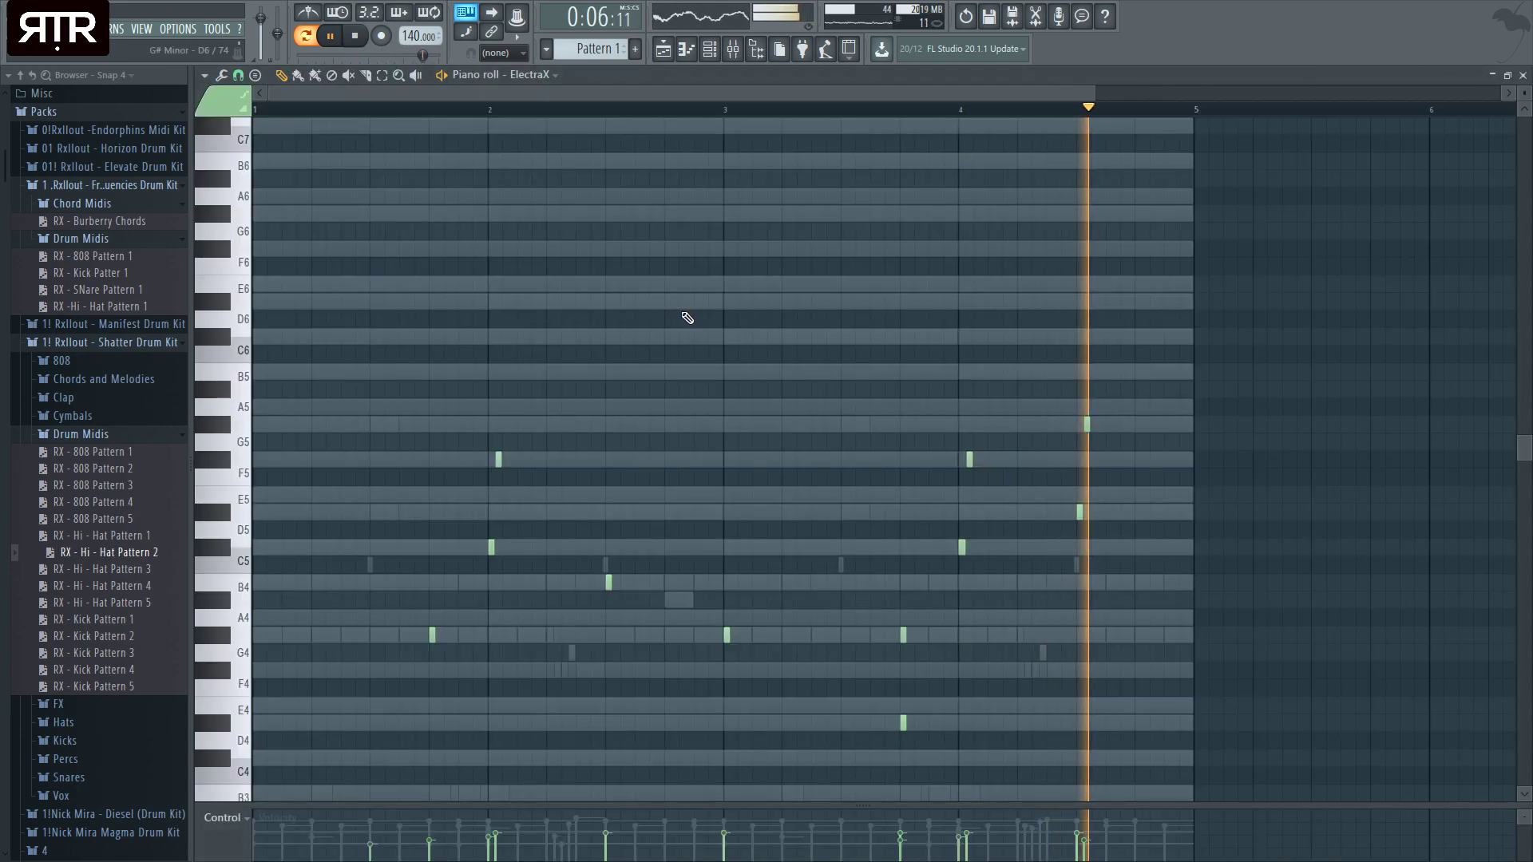
pyautogui.click(1523, 74)
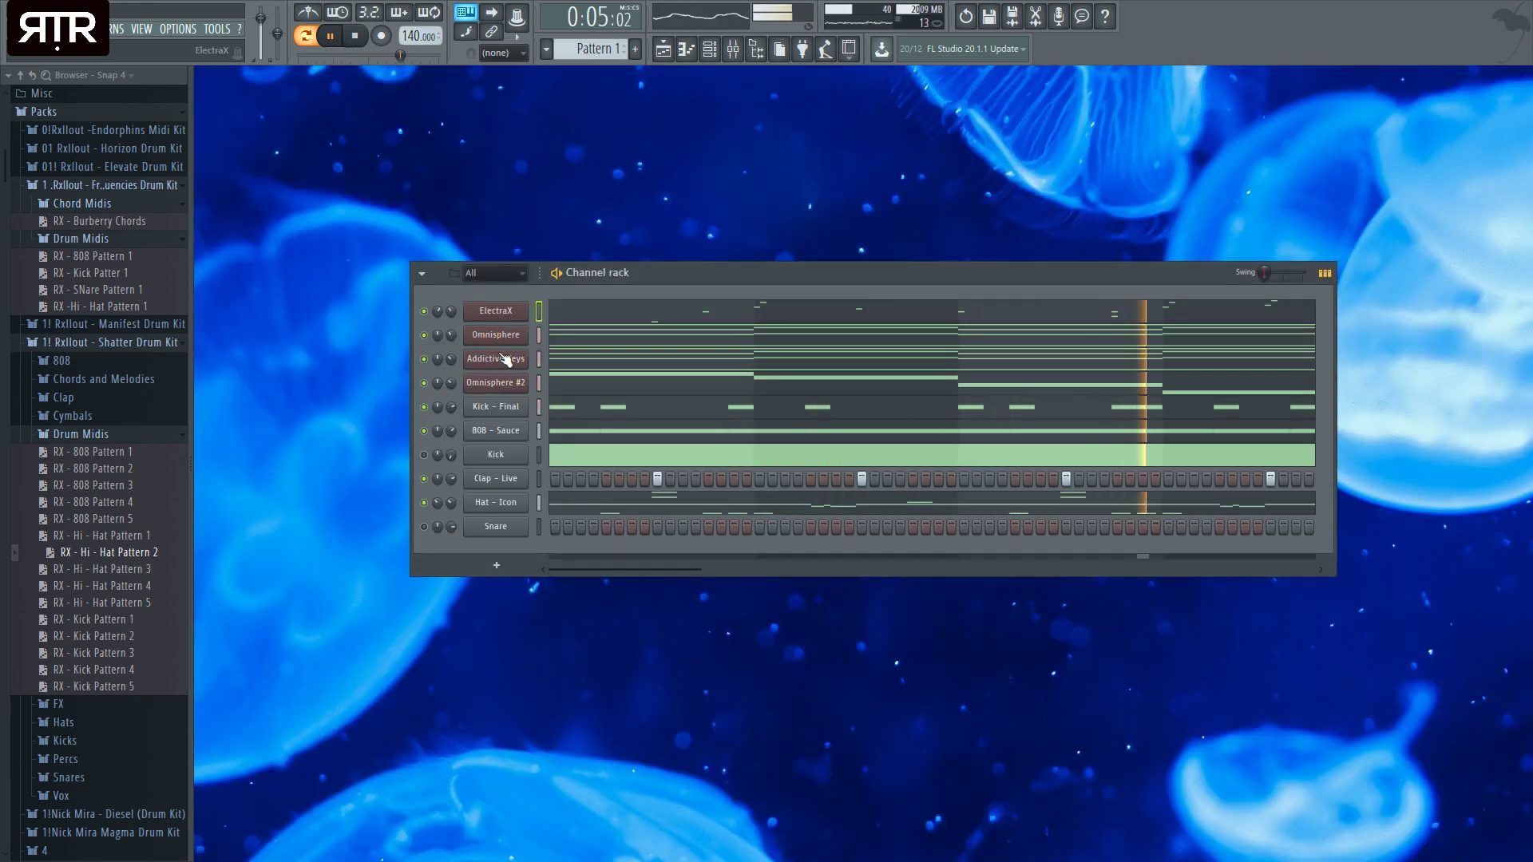
# - Browse the ElectraX2 Banks presets during playback, from SYNTH - Emotional to PLUCK - Space 2
pyautogui.click(496, 310)
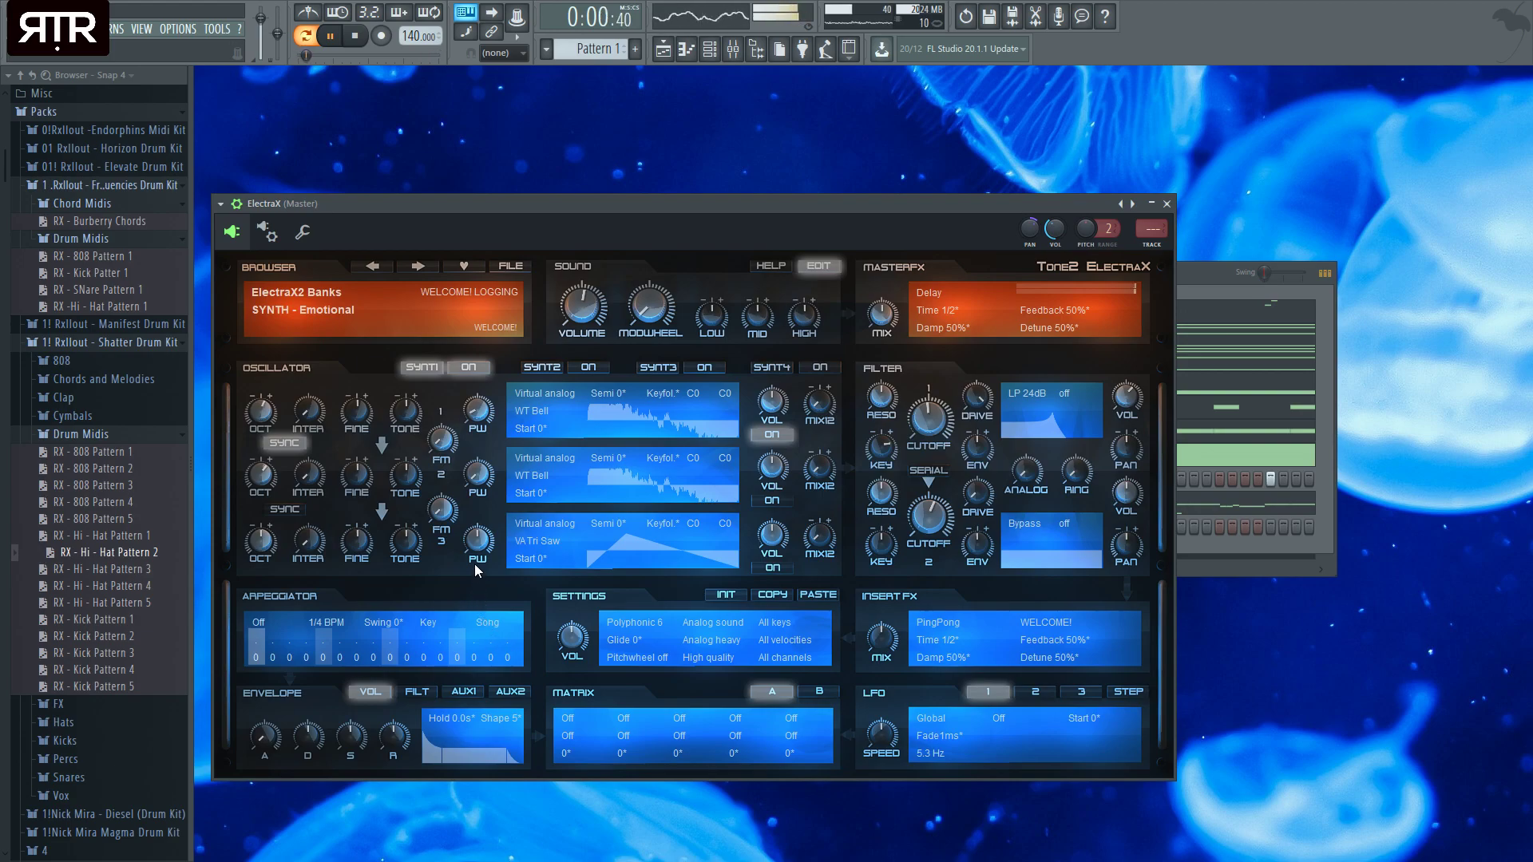
pyautogui.click(424, 299)
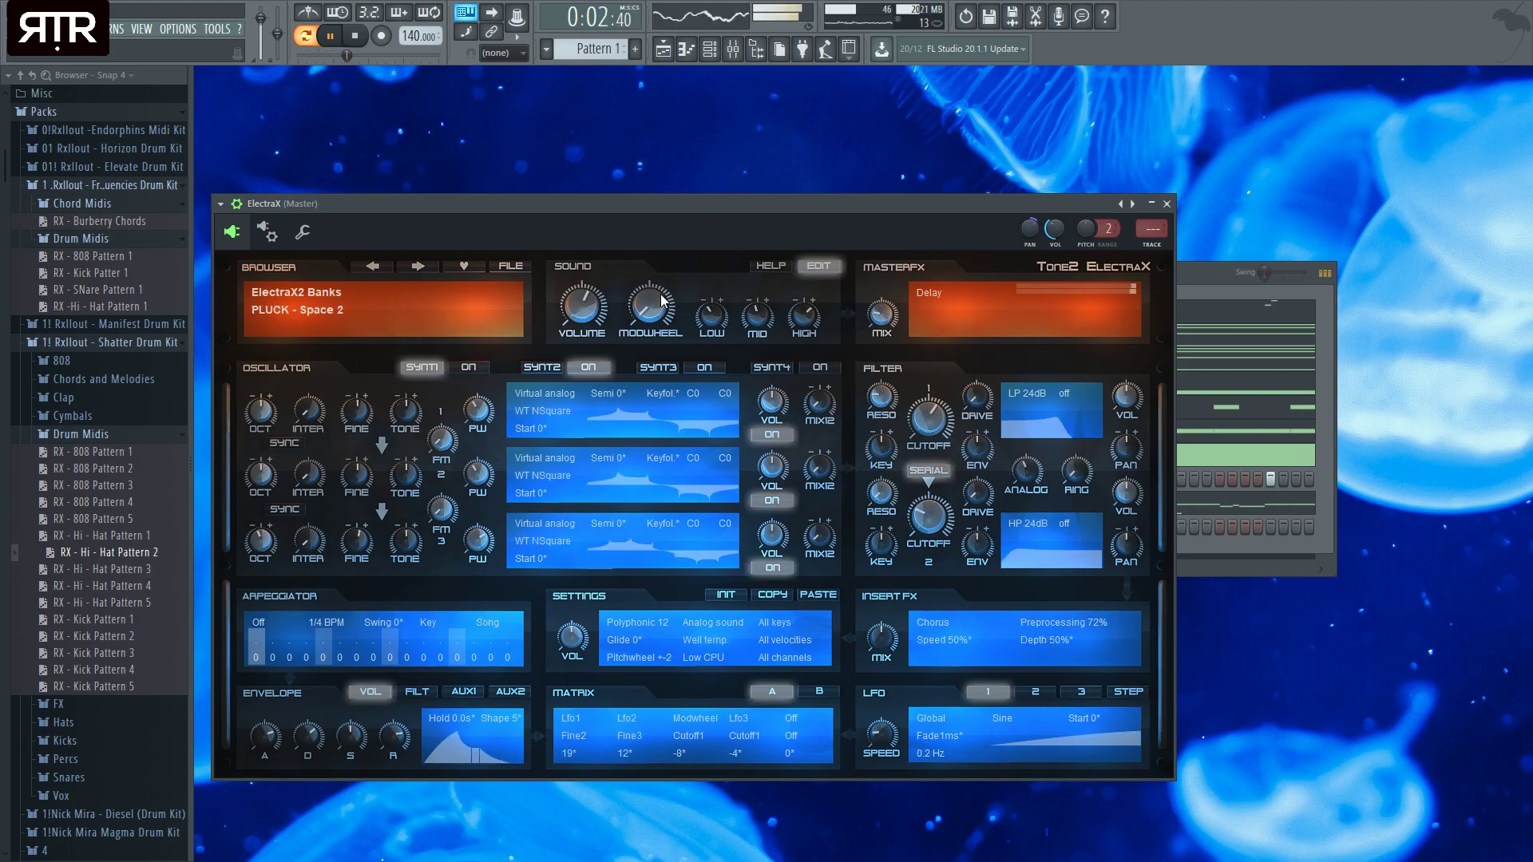
pyautogui.click(1155, 204)
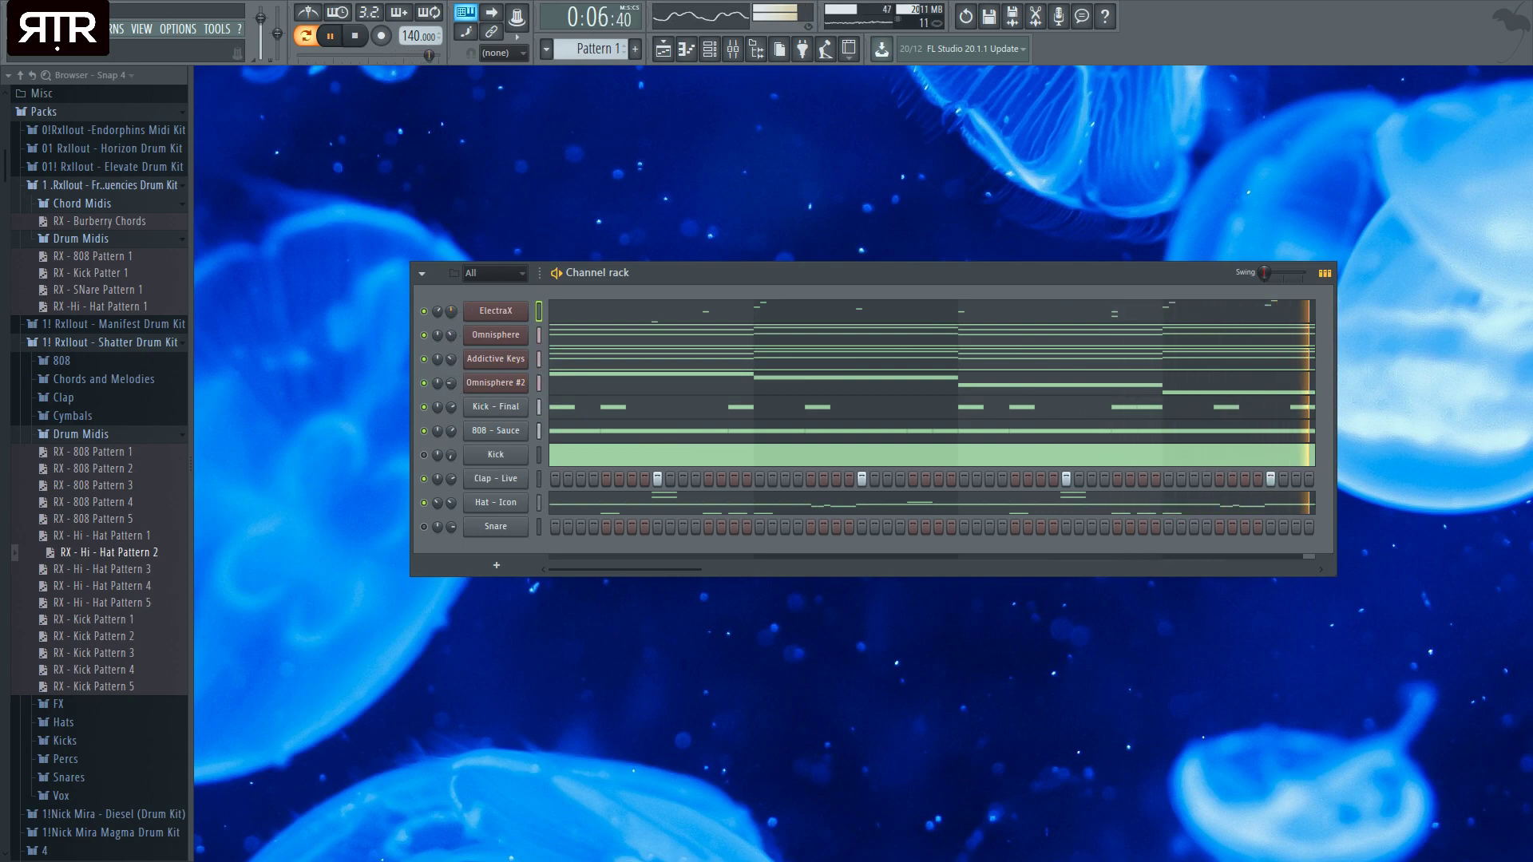
# - Check the ElectraX preset and review the channel's notes in the piano roll during playback
pyautogui.click(496, 311)
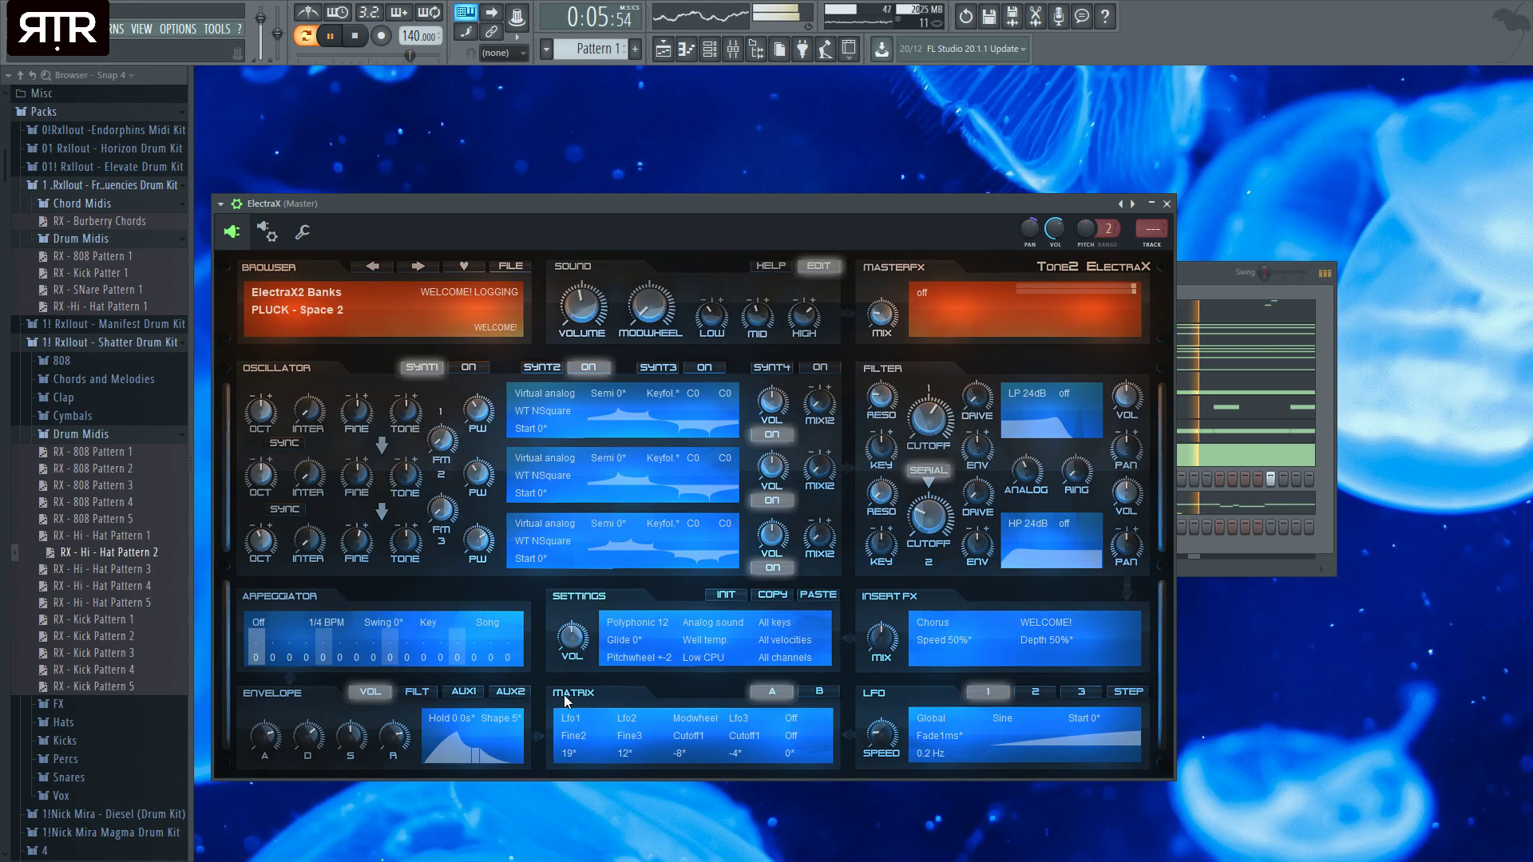
pyautogui.press('Escape')
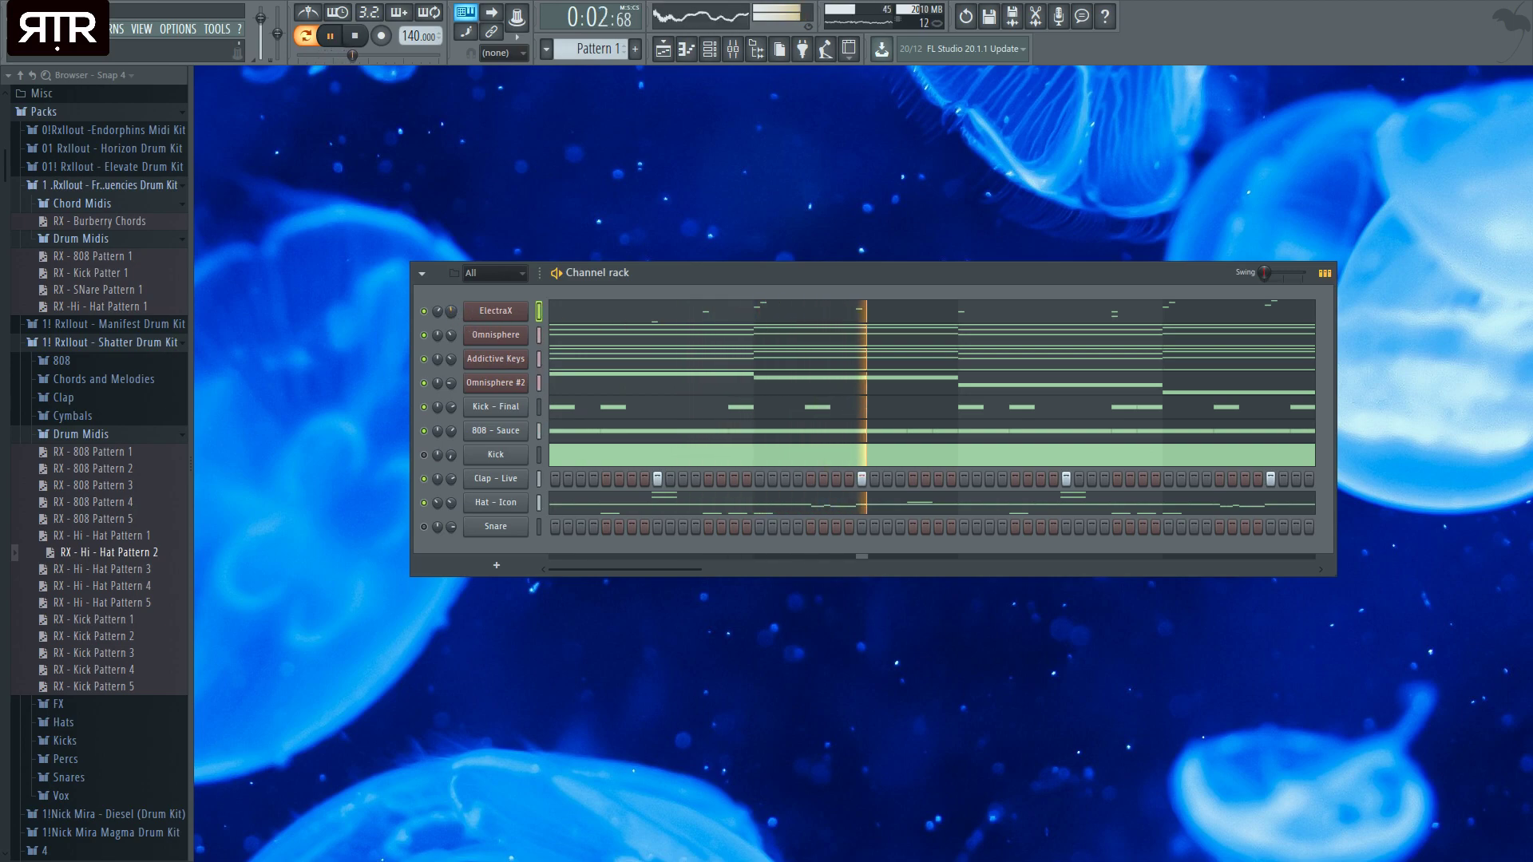
pyautogui.click(628, 314)
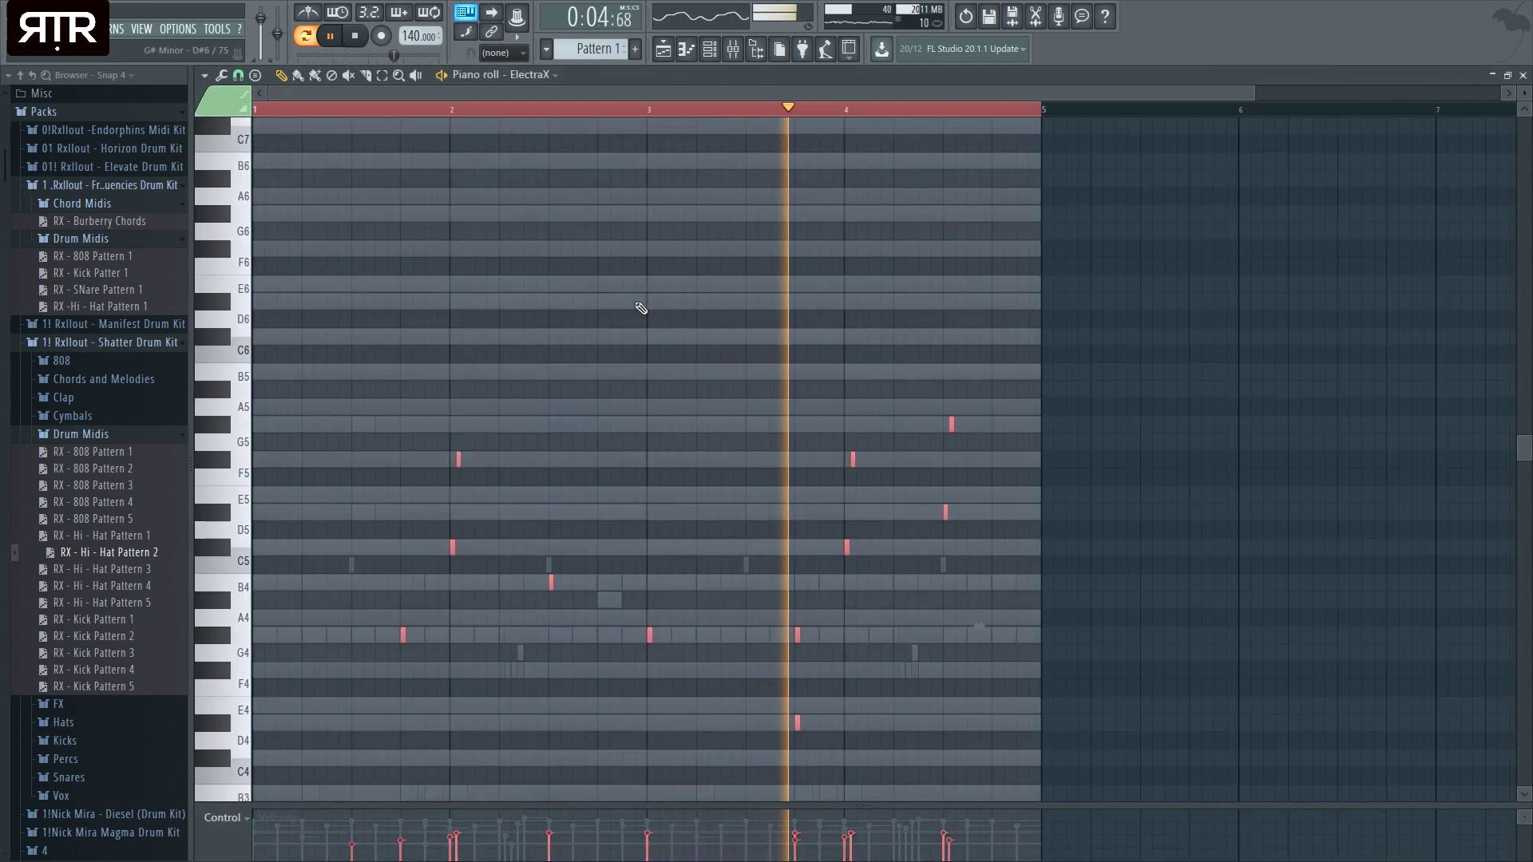
pyautogui.press('Escape')
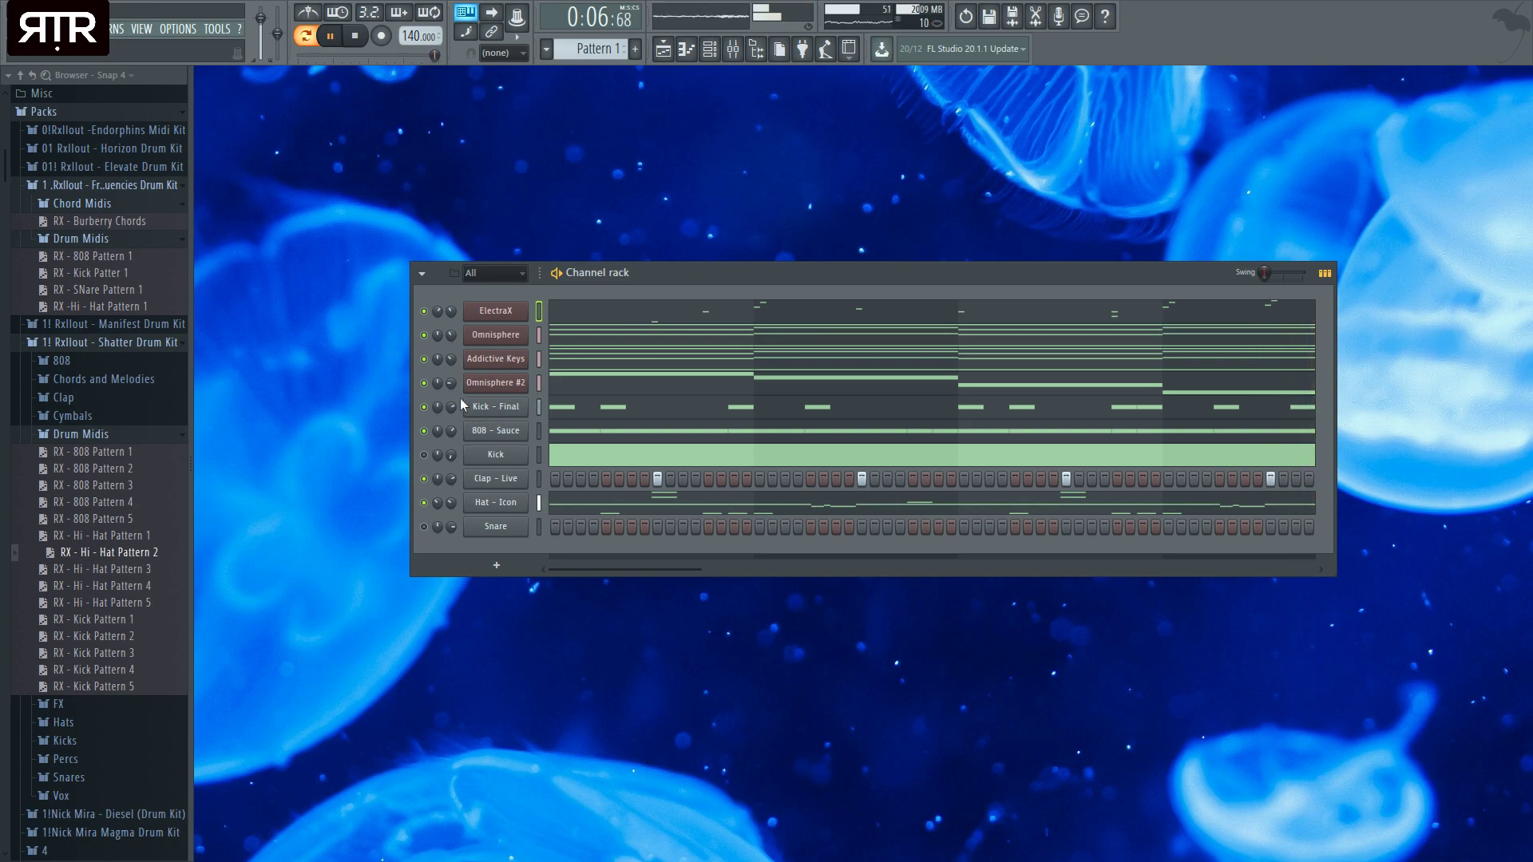
# - Move the last high G#5 note of the ElectraX melody down one octave to G#4 and play the pattern
pyautogui.click(694, 313)
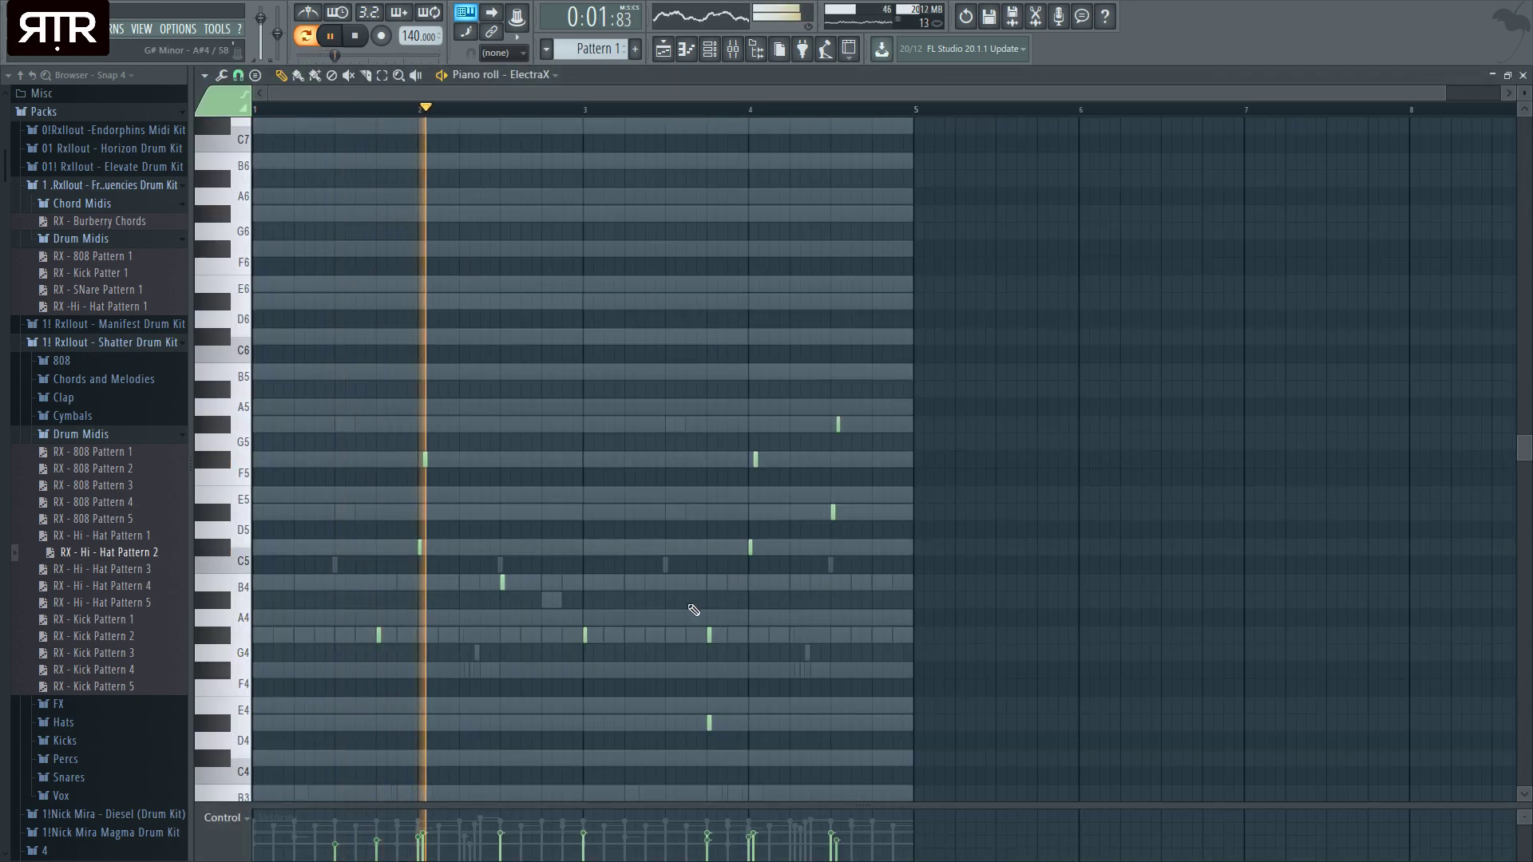
pyautogui.scroll(-3, 721, 611)
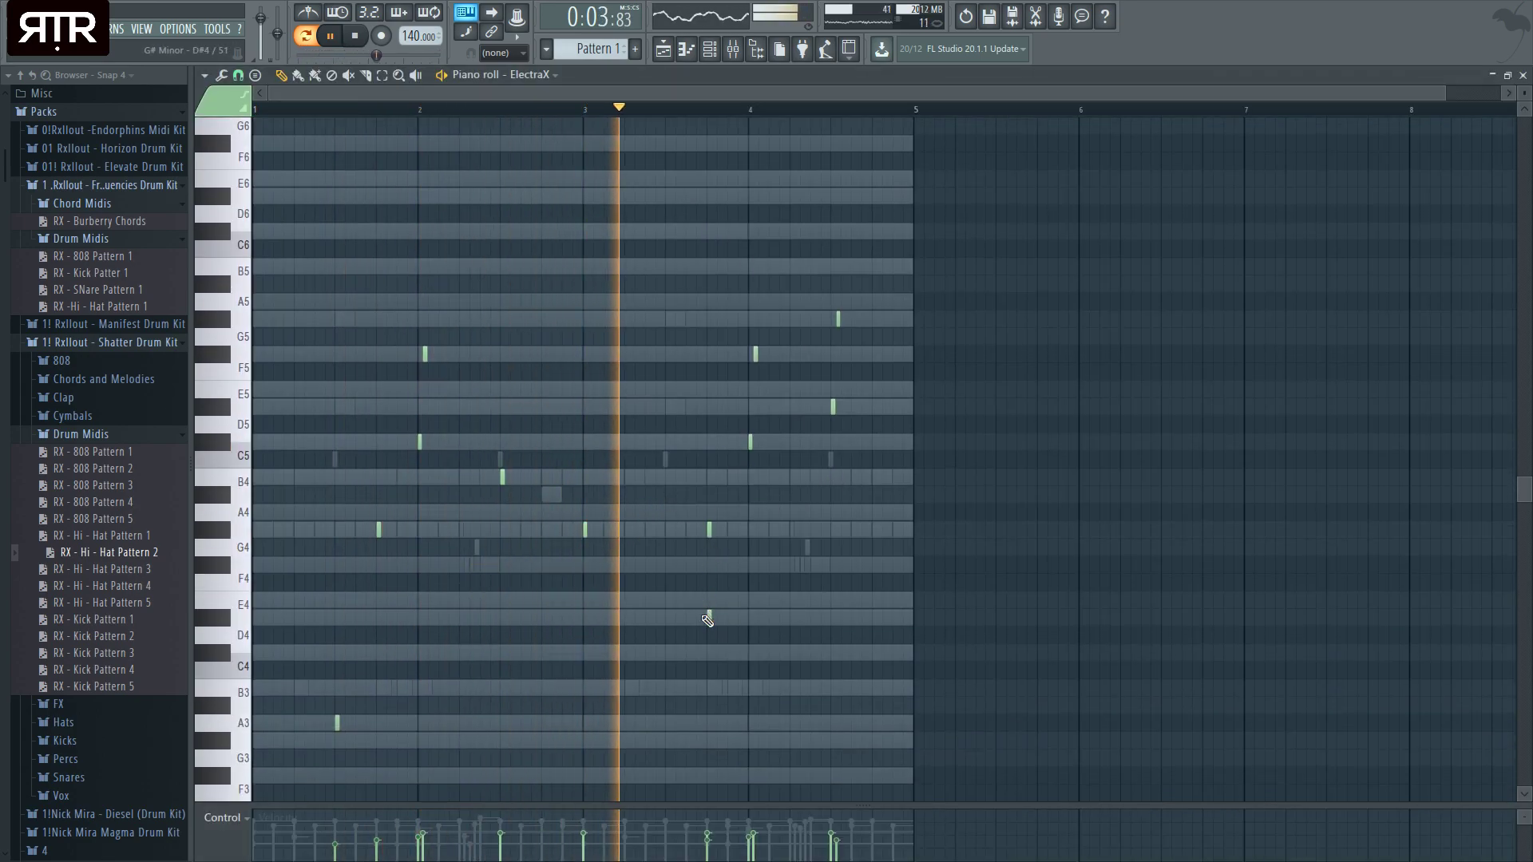
pyautogui.press('space')
pyautogui.hotkey('ctrl', 'Down')
pyautogui.press('space')
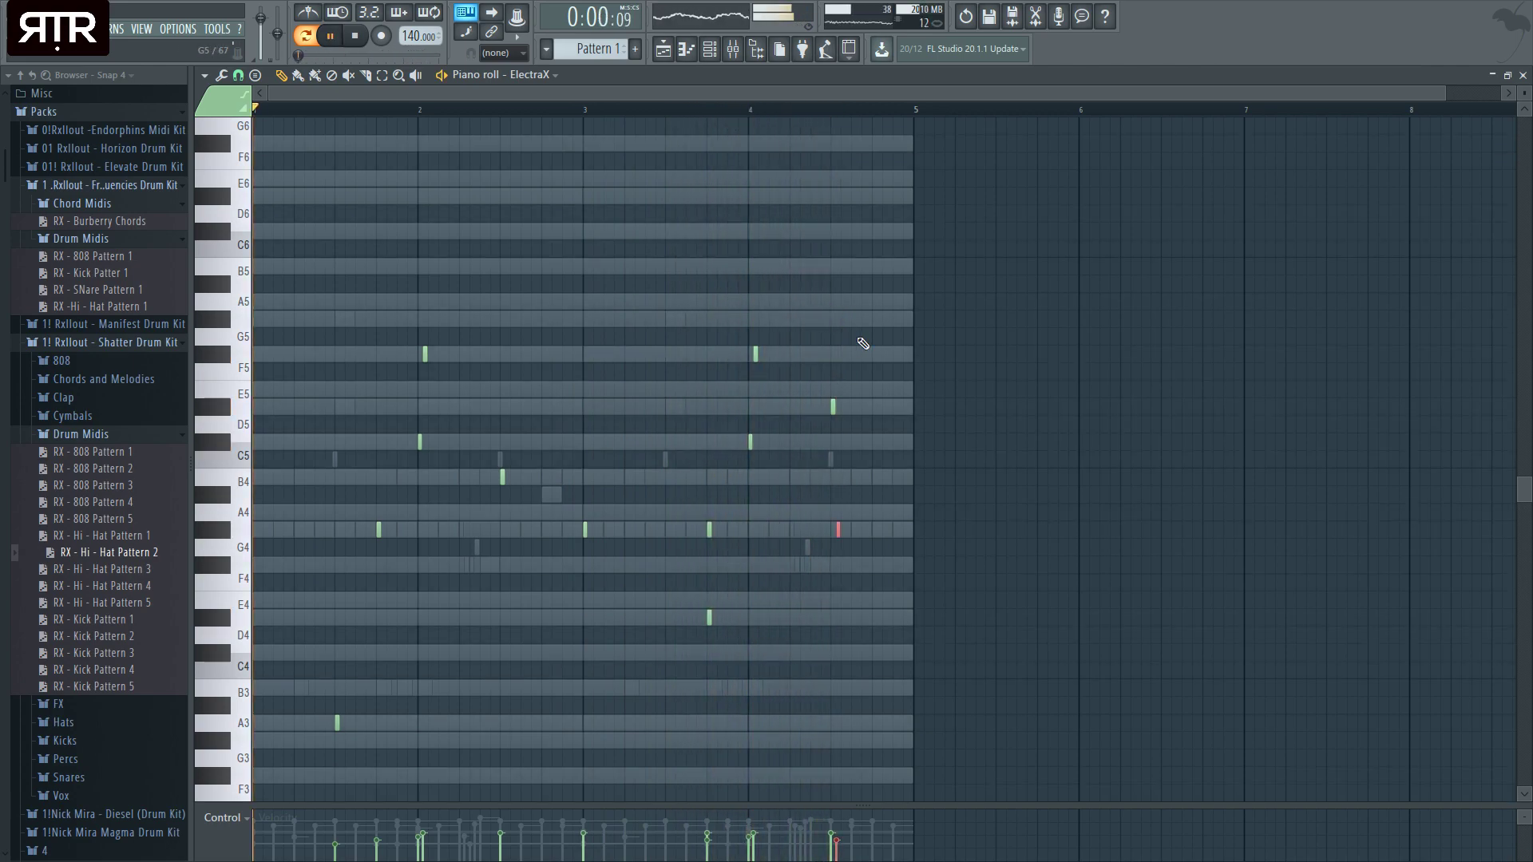
pyautogui.click(1523, 74)
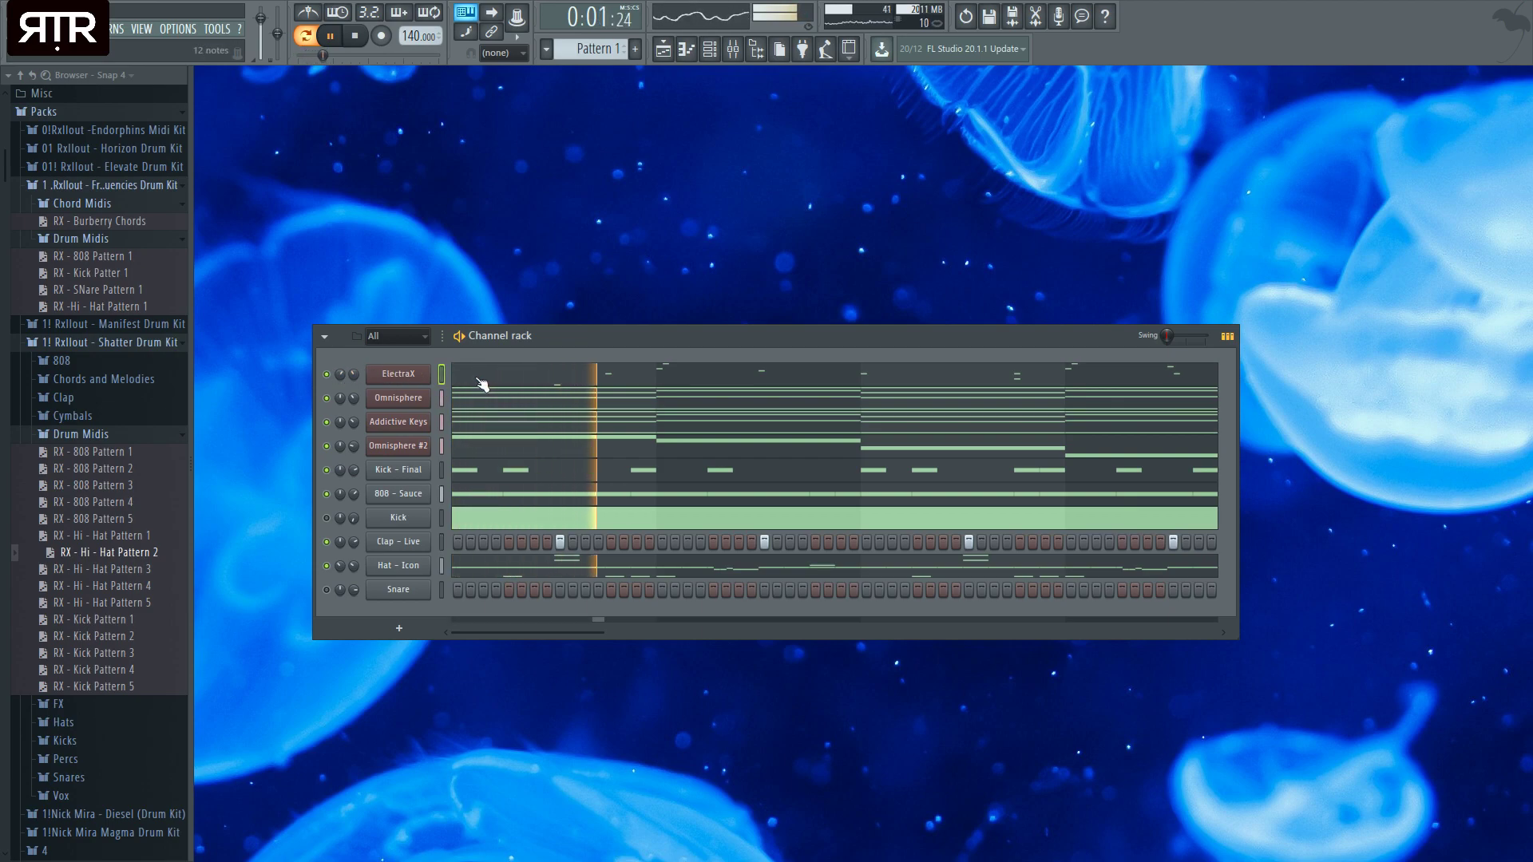
# - Route ElectraX to mixer track 5 and load the Backmask effect in that track's first slot
pyautogui.click(409, 375)
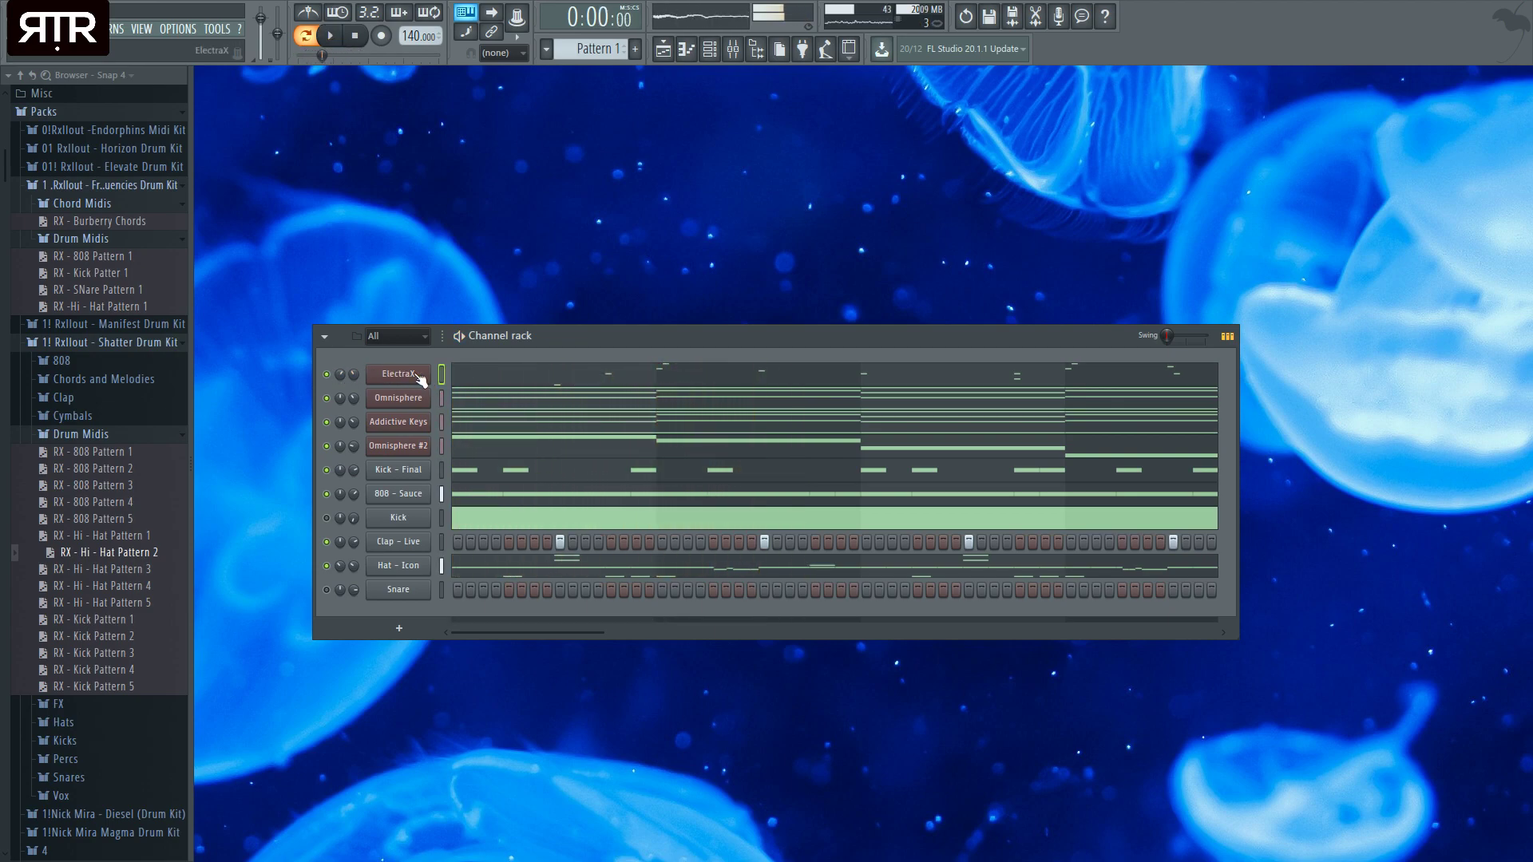
pyautogui.press('space')
pyautogui.press('F9')
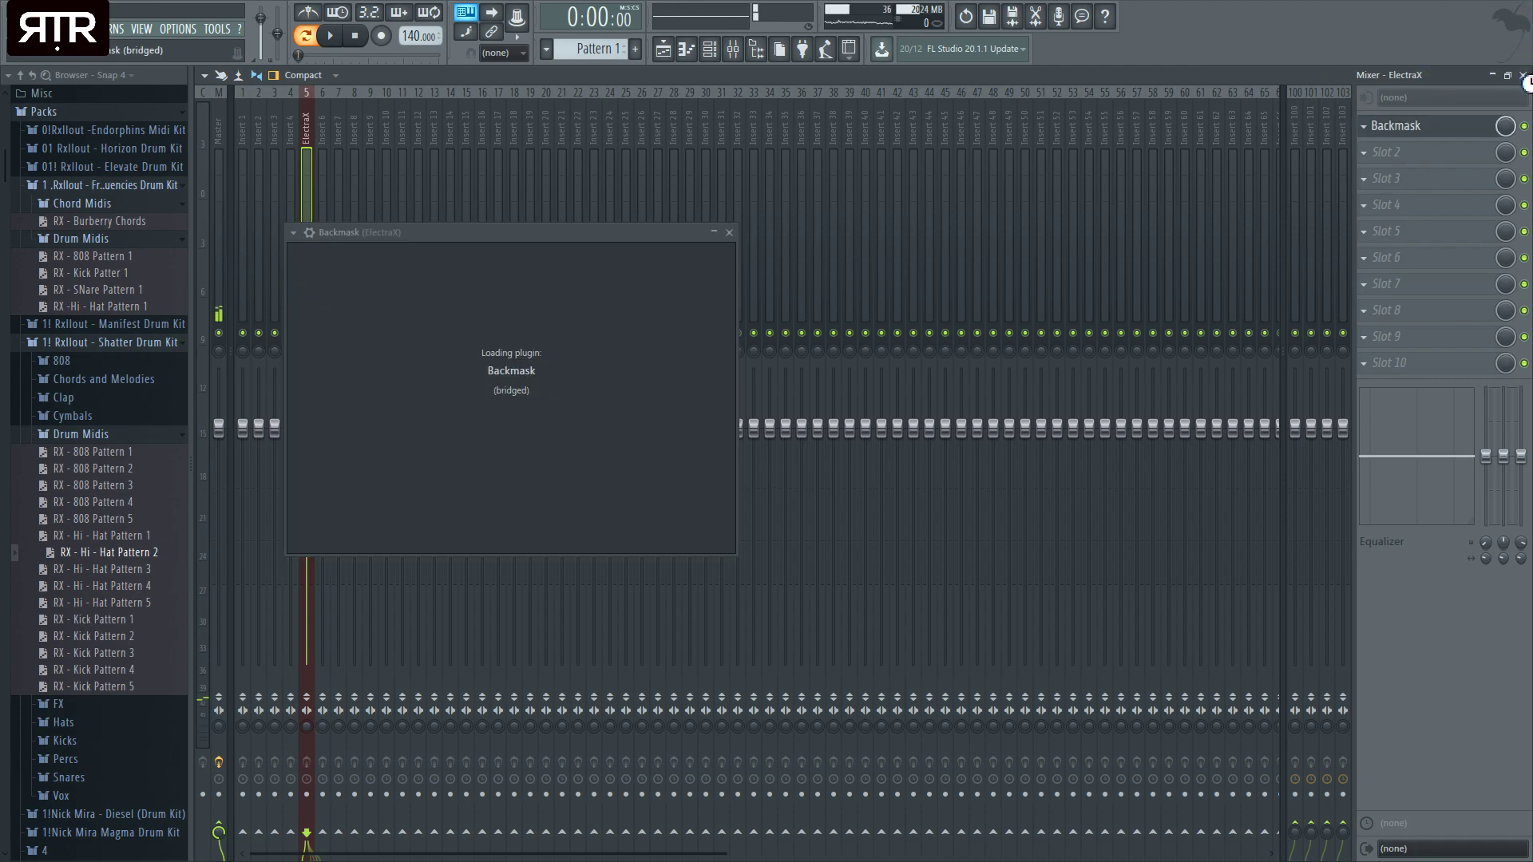
pyautogui.click(1523, 75)
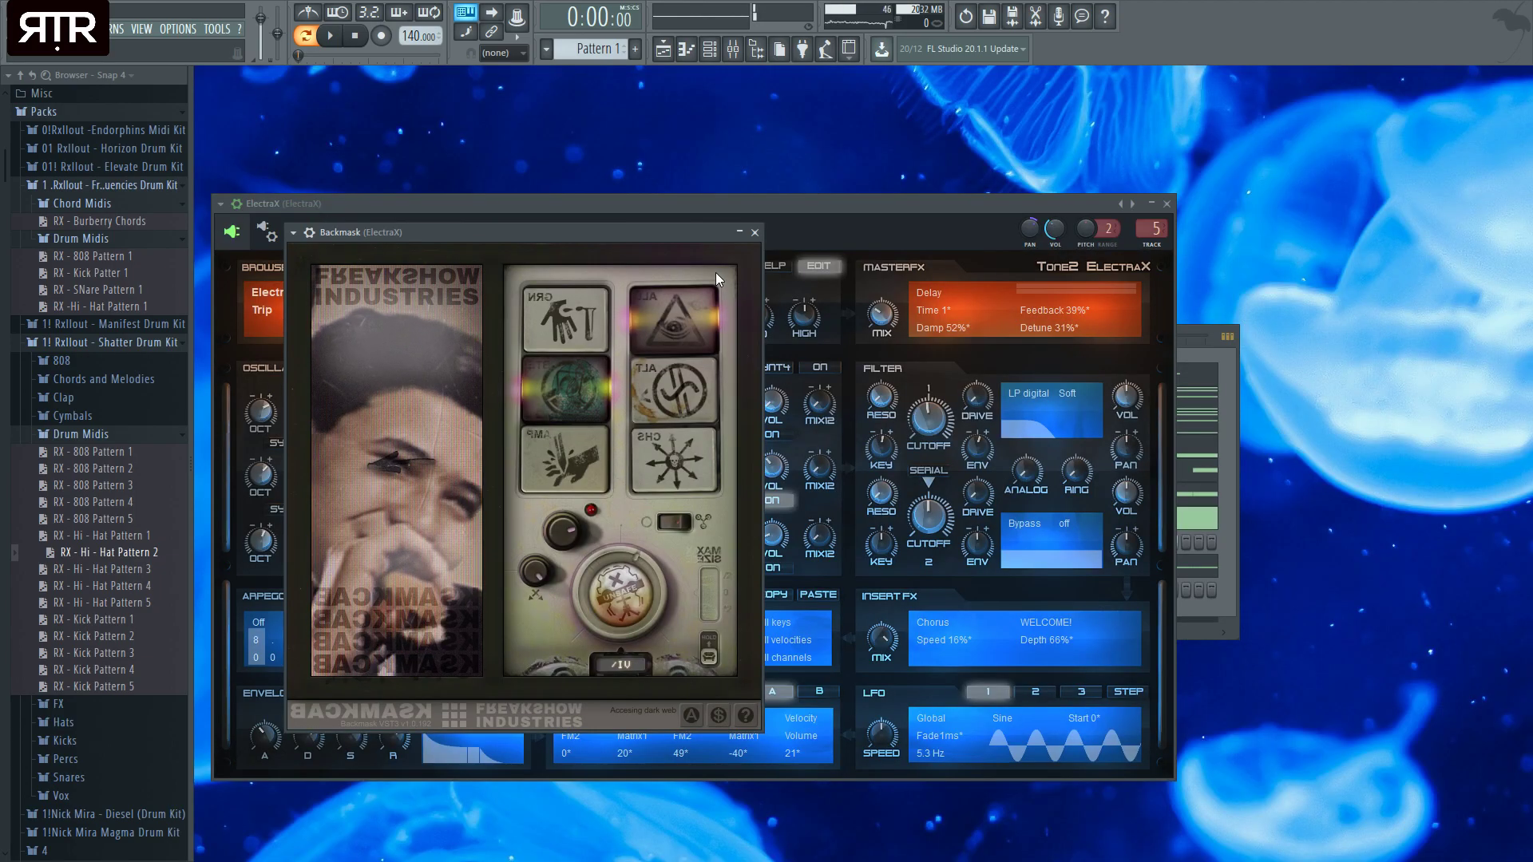
pyautogui.moveTo(754, 256); pyautogui.dragTo(1013, 270)
# - Audition the pattern with Backmask, raise the ElectraX channel volume slightly and close the plugin windows
pyautogui.click(1167, 203)
pyautogui.press('space')
pyautogui.click(559, 337)
pyautogui.moveTo(353, 374); pyautogui.dragTo(354, 366)
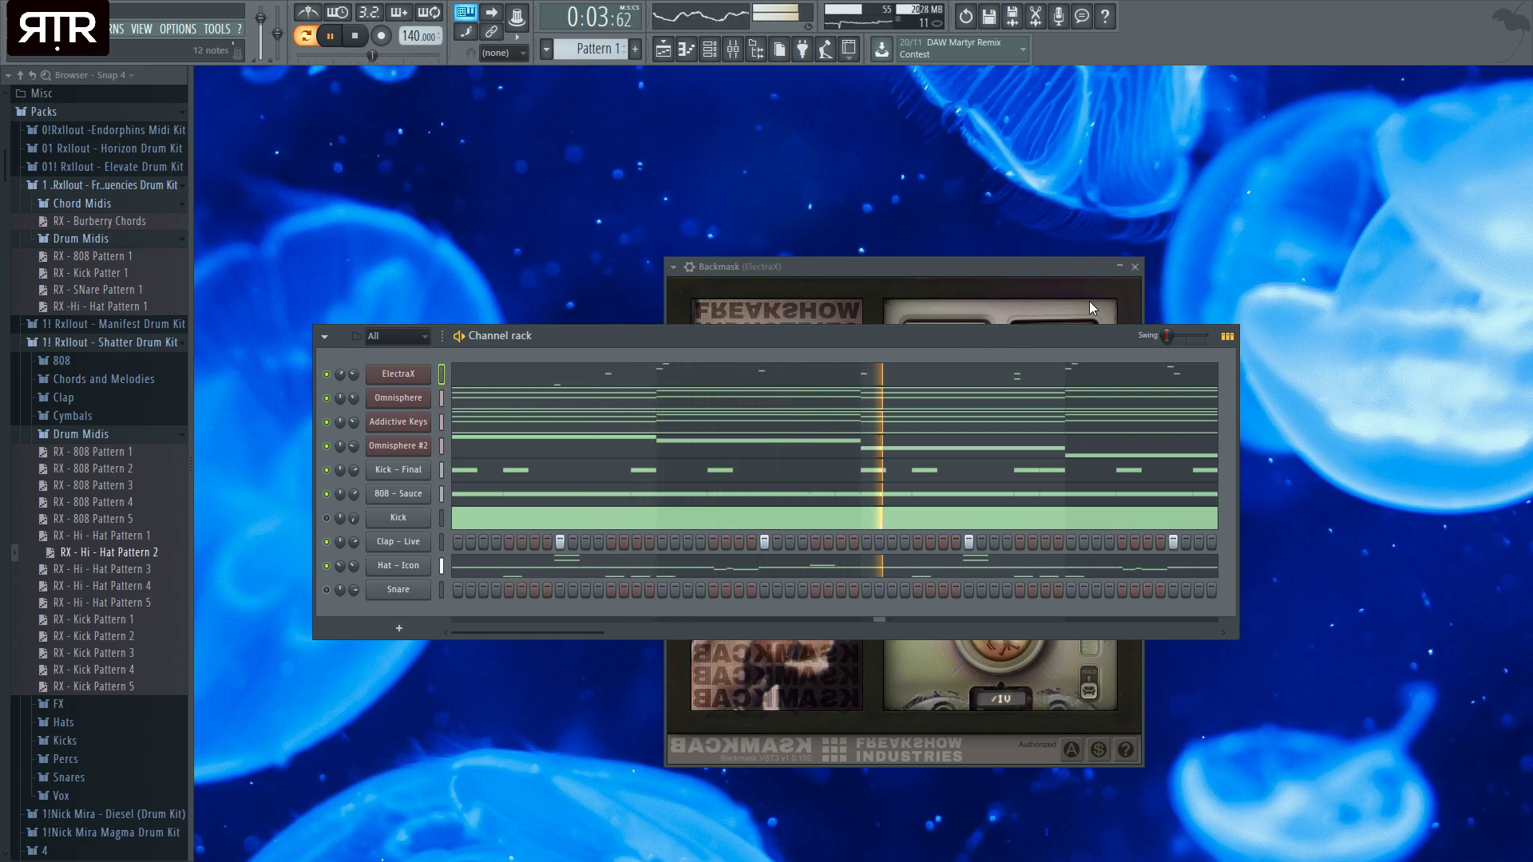
pyautogui.click(1135, 266)
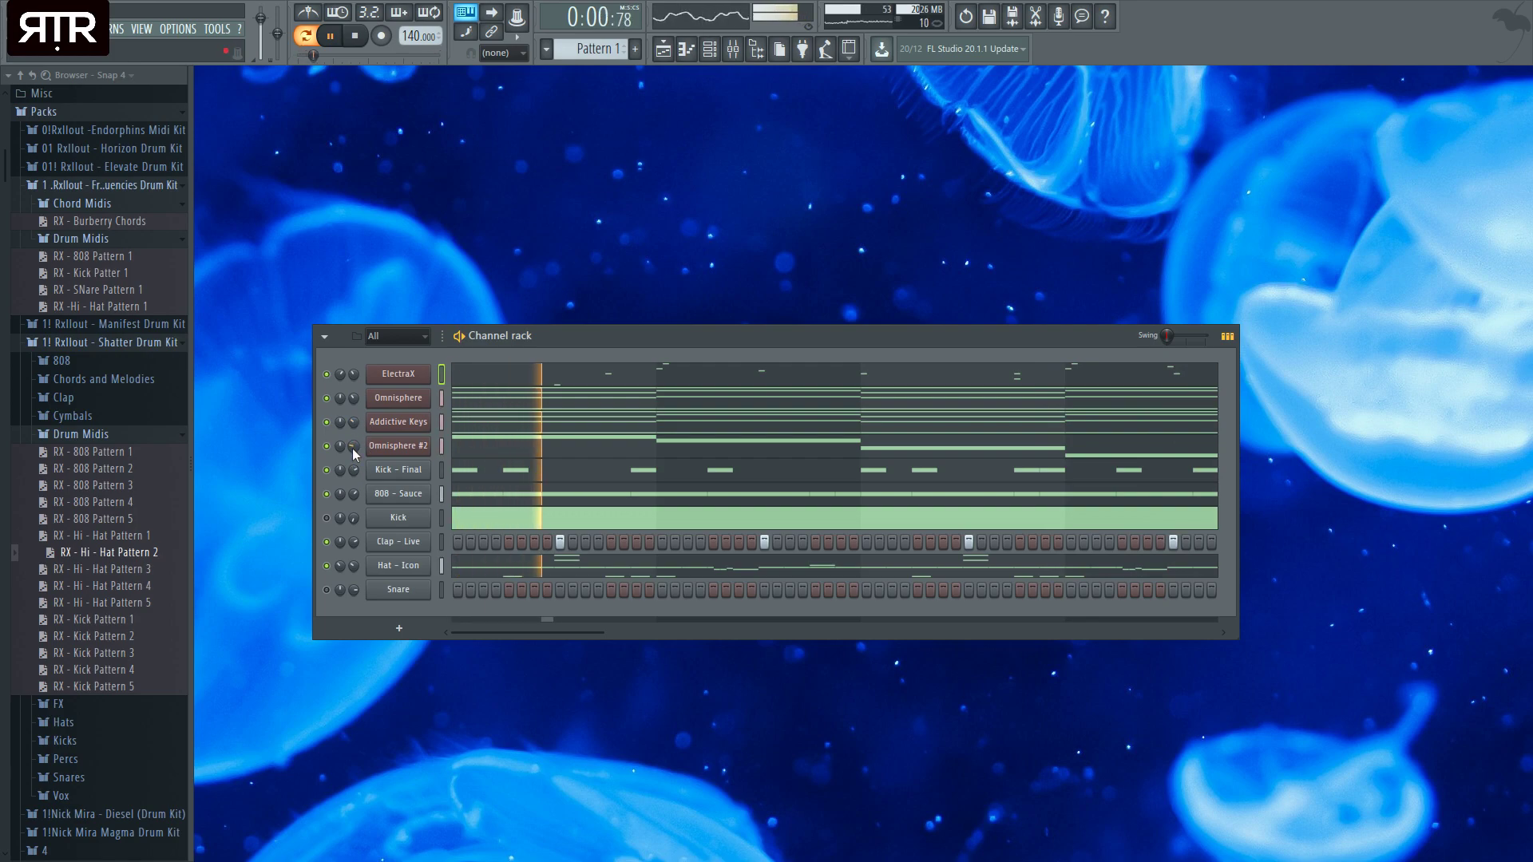
# - Load the Reversed Soloist Staccato patch in Omnisphere #2
pyautogui.click(399, 447)
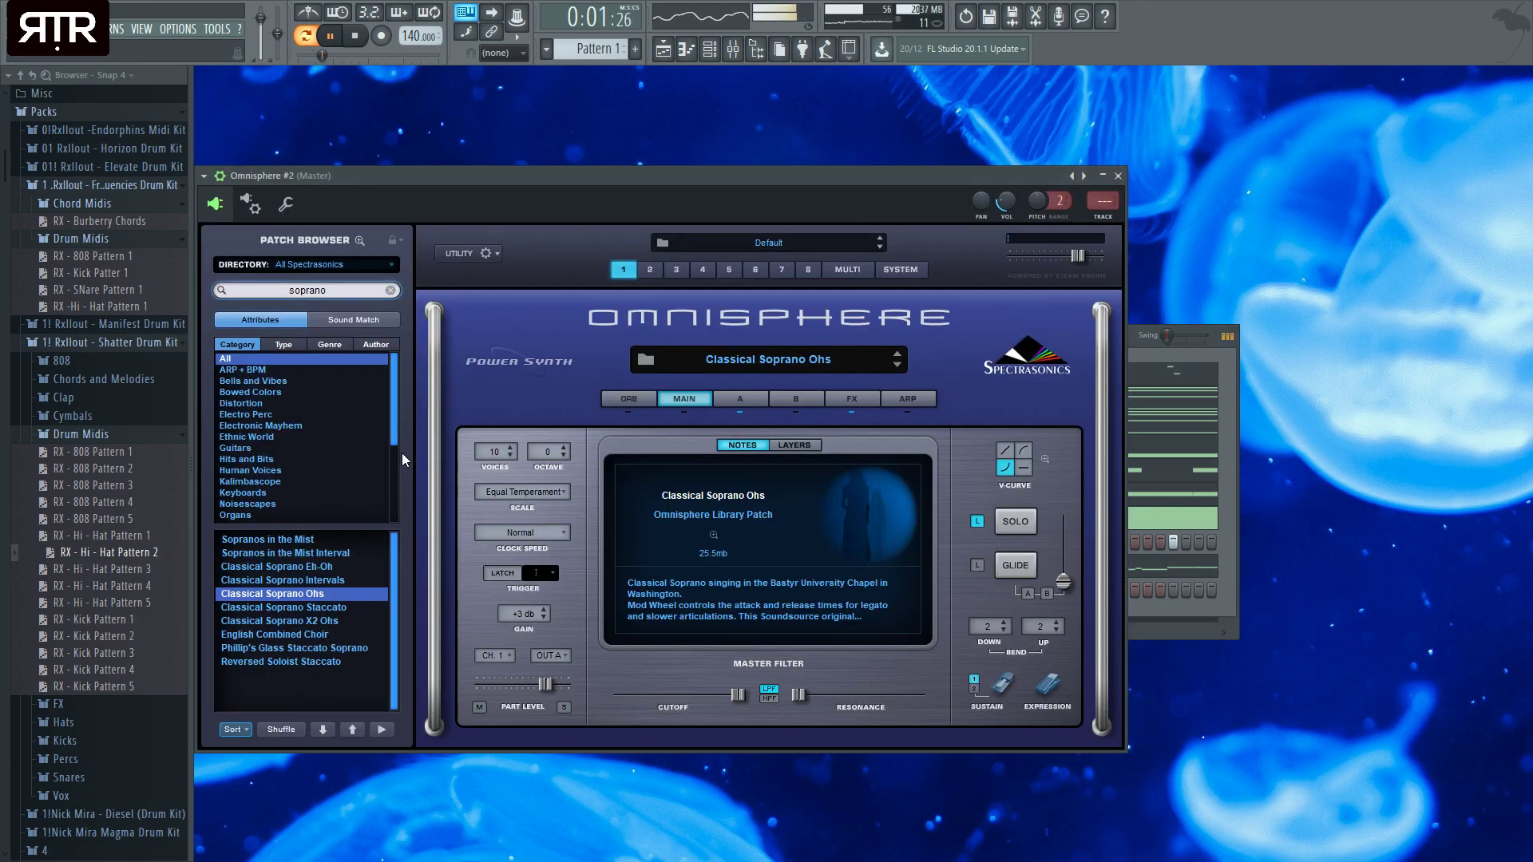
pyautogui.click(320, 662)
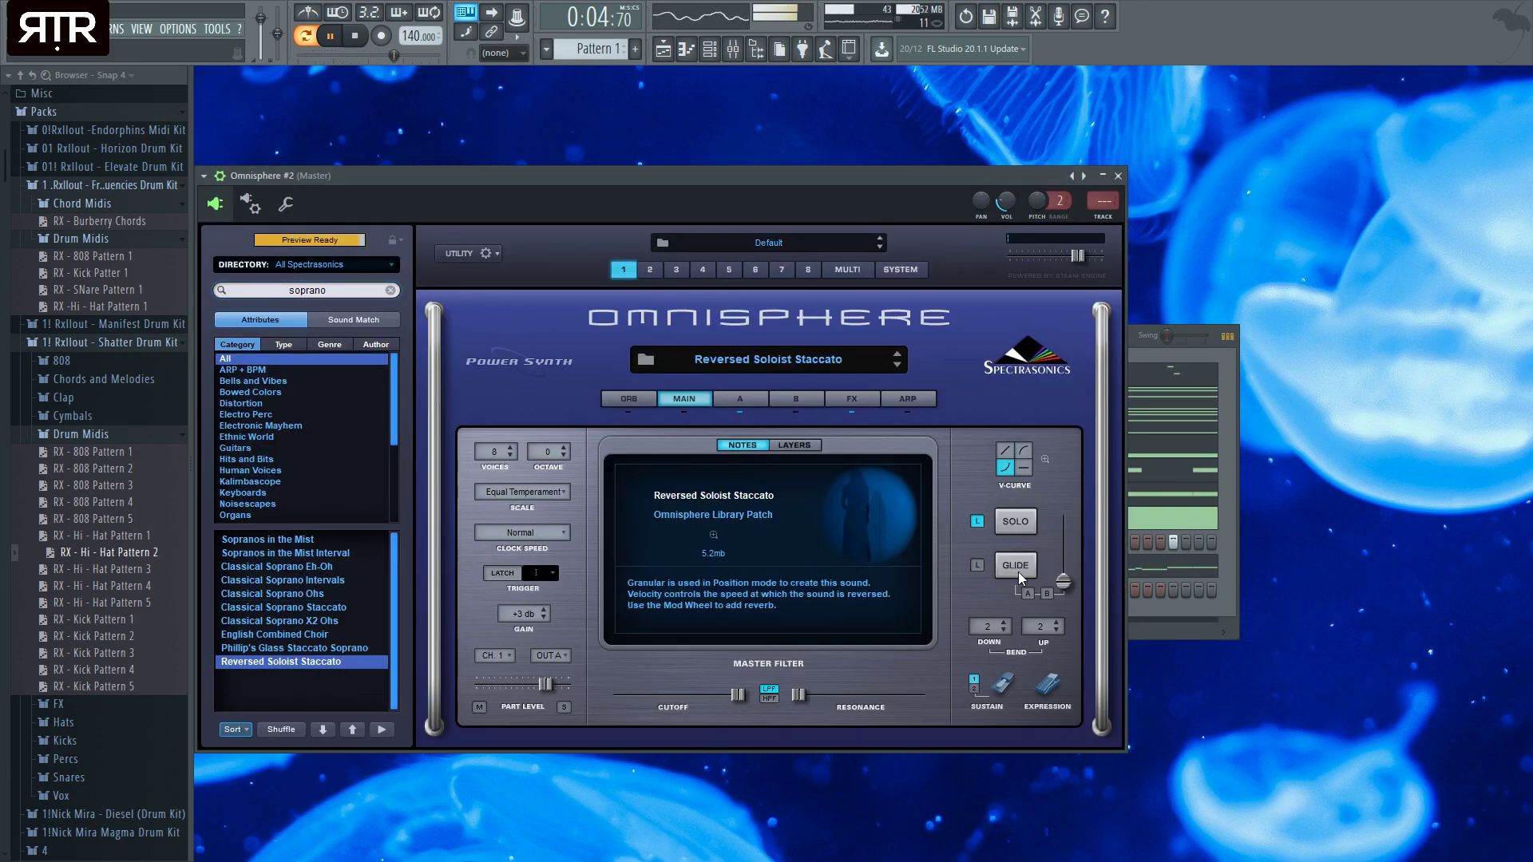
pyautogui.press('Escape')
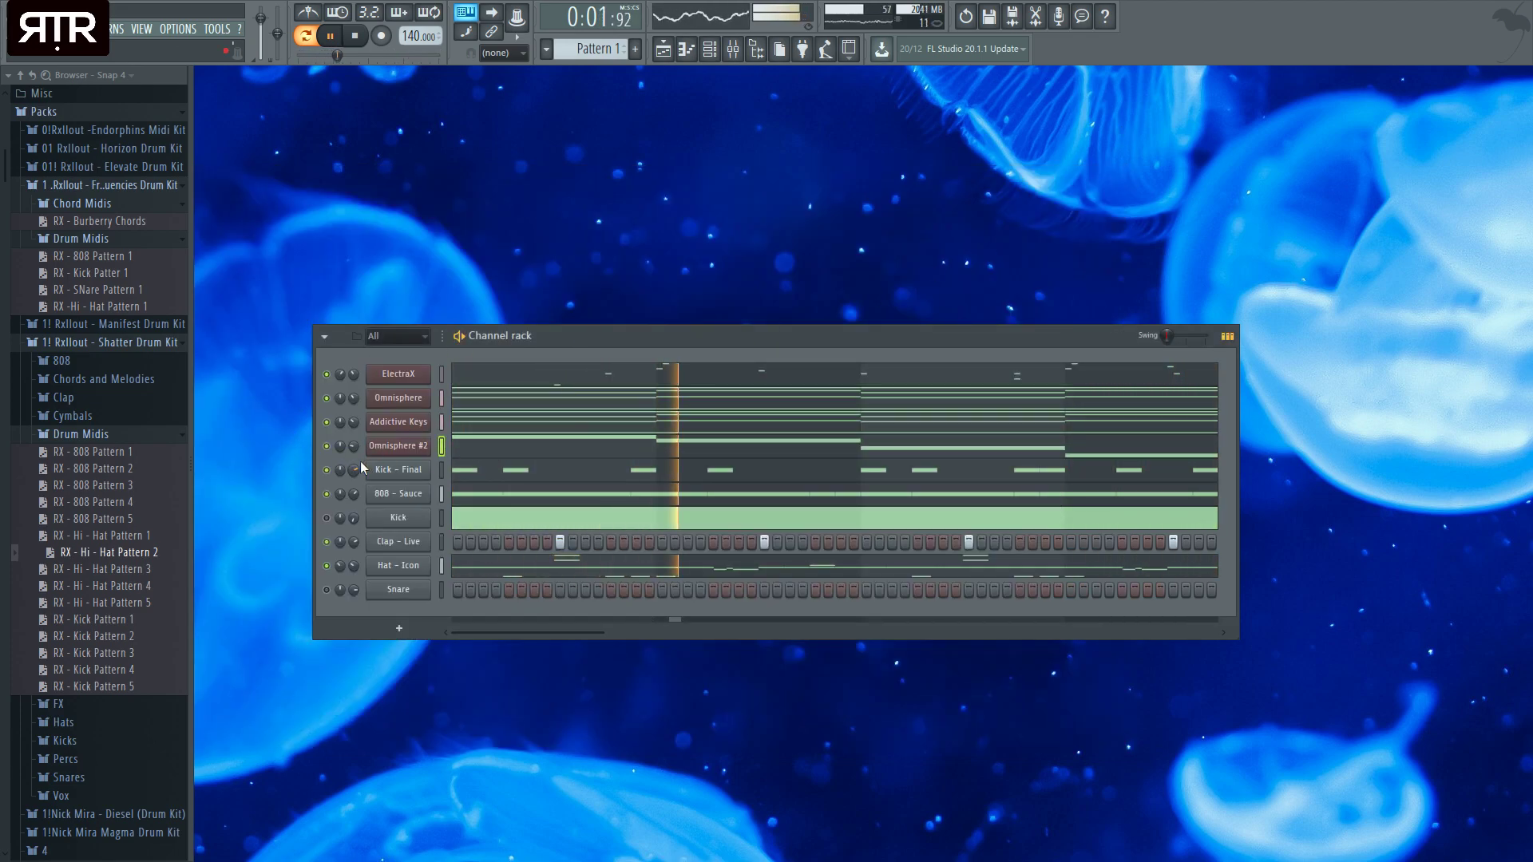
# - Transpose all Omnisphere #2 notes up one octave and raise the ElectraX channel volume slightly during playback
pyautogui.click(505, 447)
pyautogui.hotkey('ctrl', 'a')
pyautogui.hotkey('ctrl', 'Up')
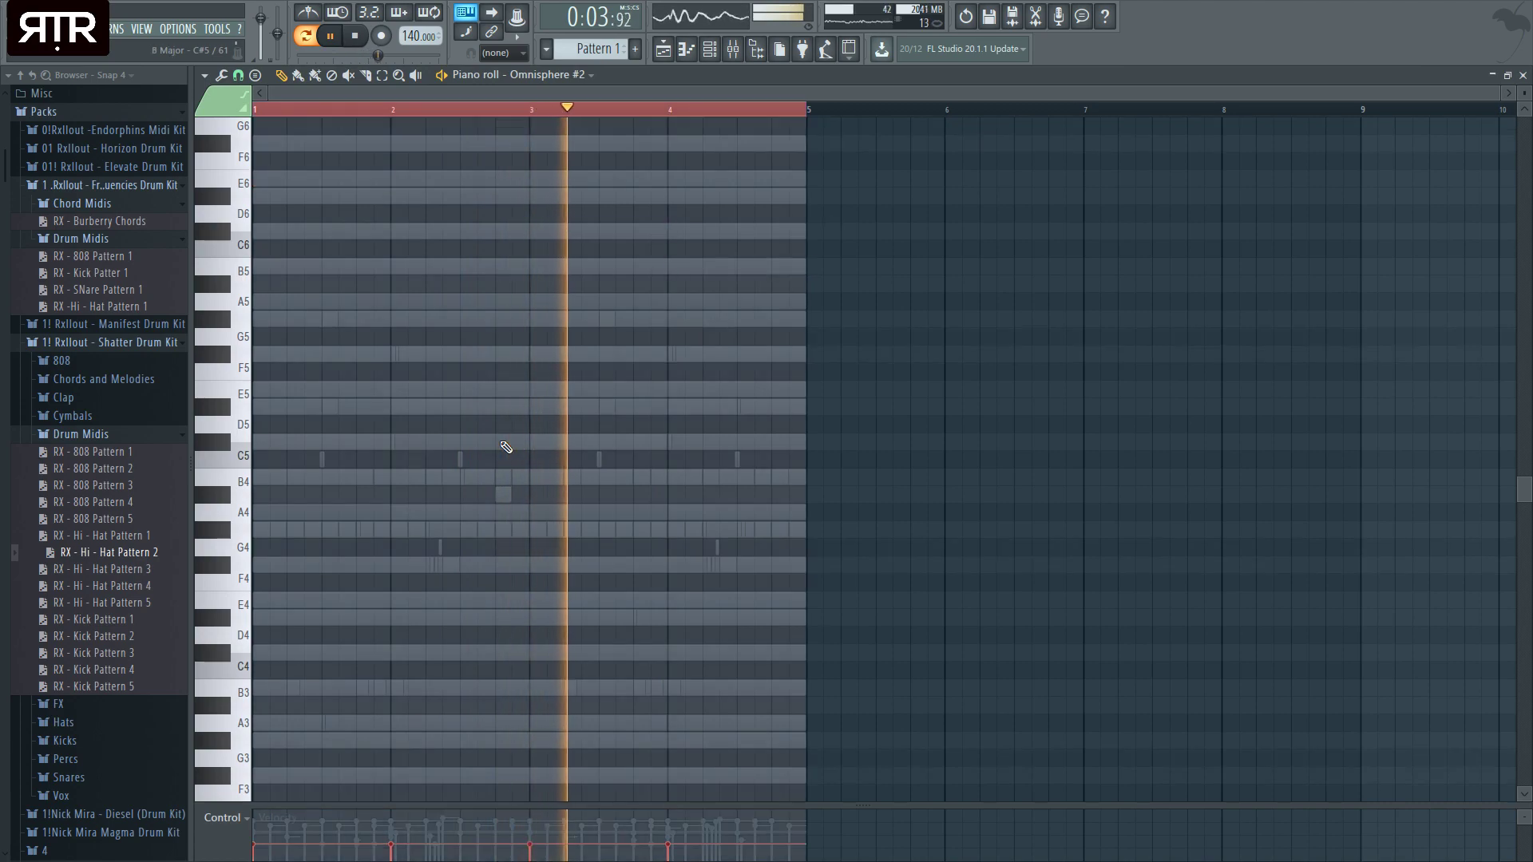
pyautogui.click(1523, 75)
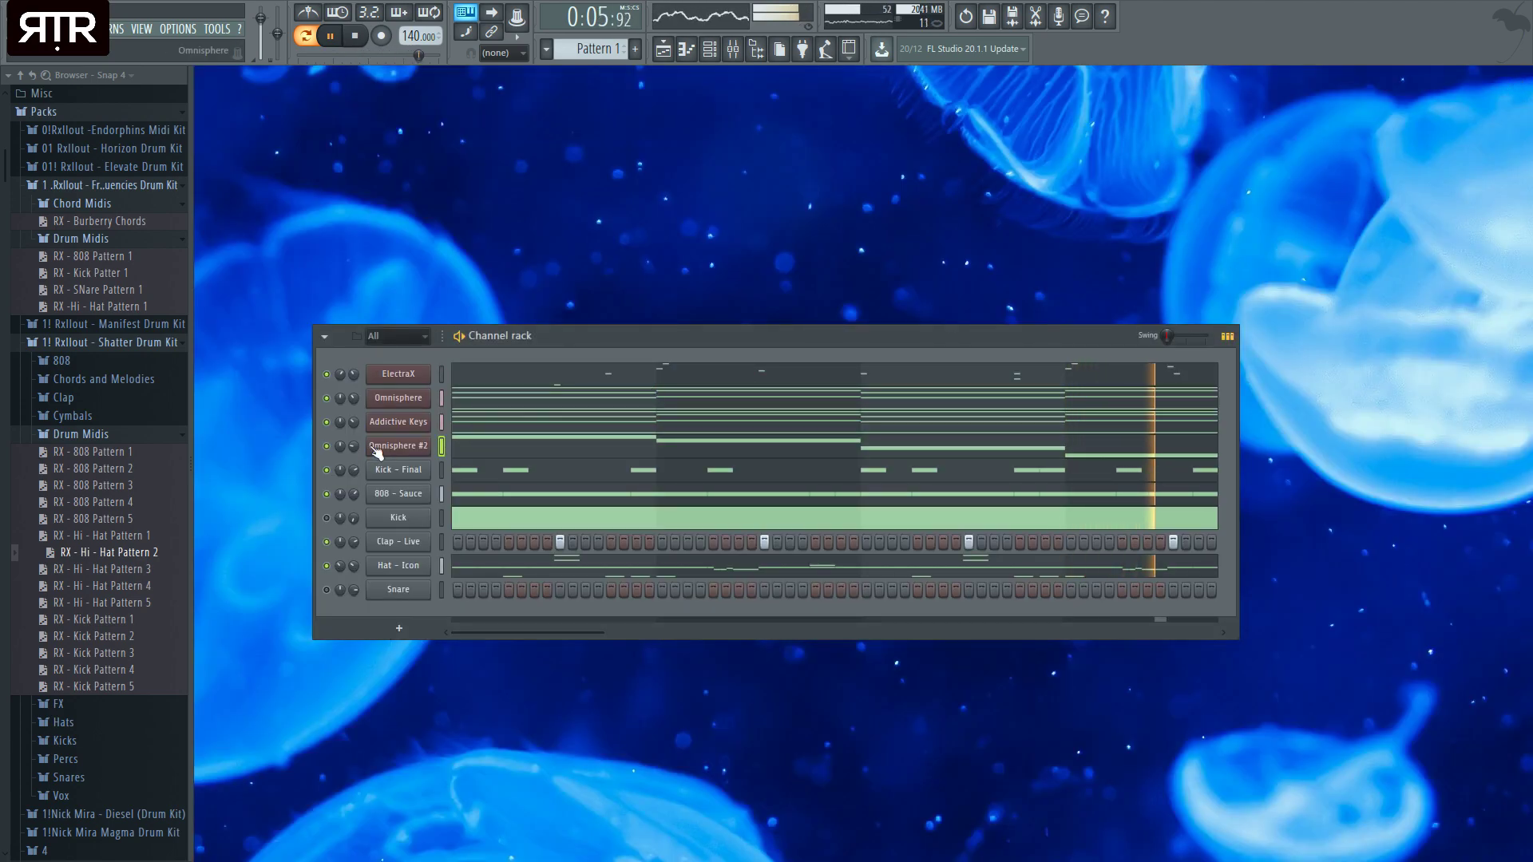
pyautogui.press('space')
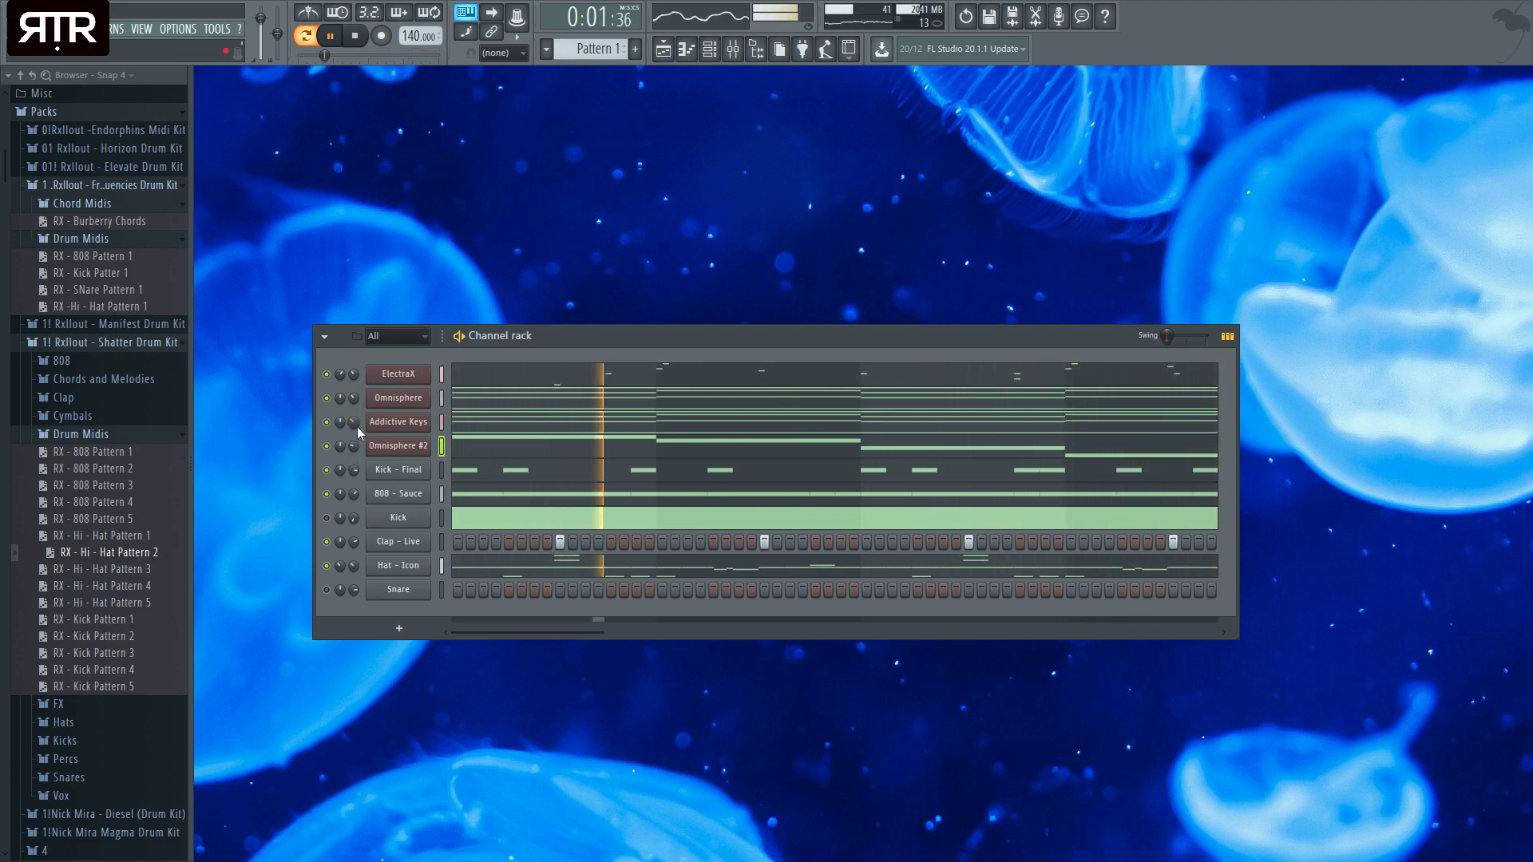
pyautogui.moveTo(355, 375); pyautogui.dragTo(354, 360)
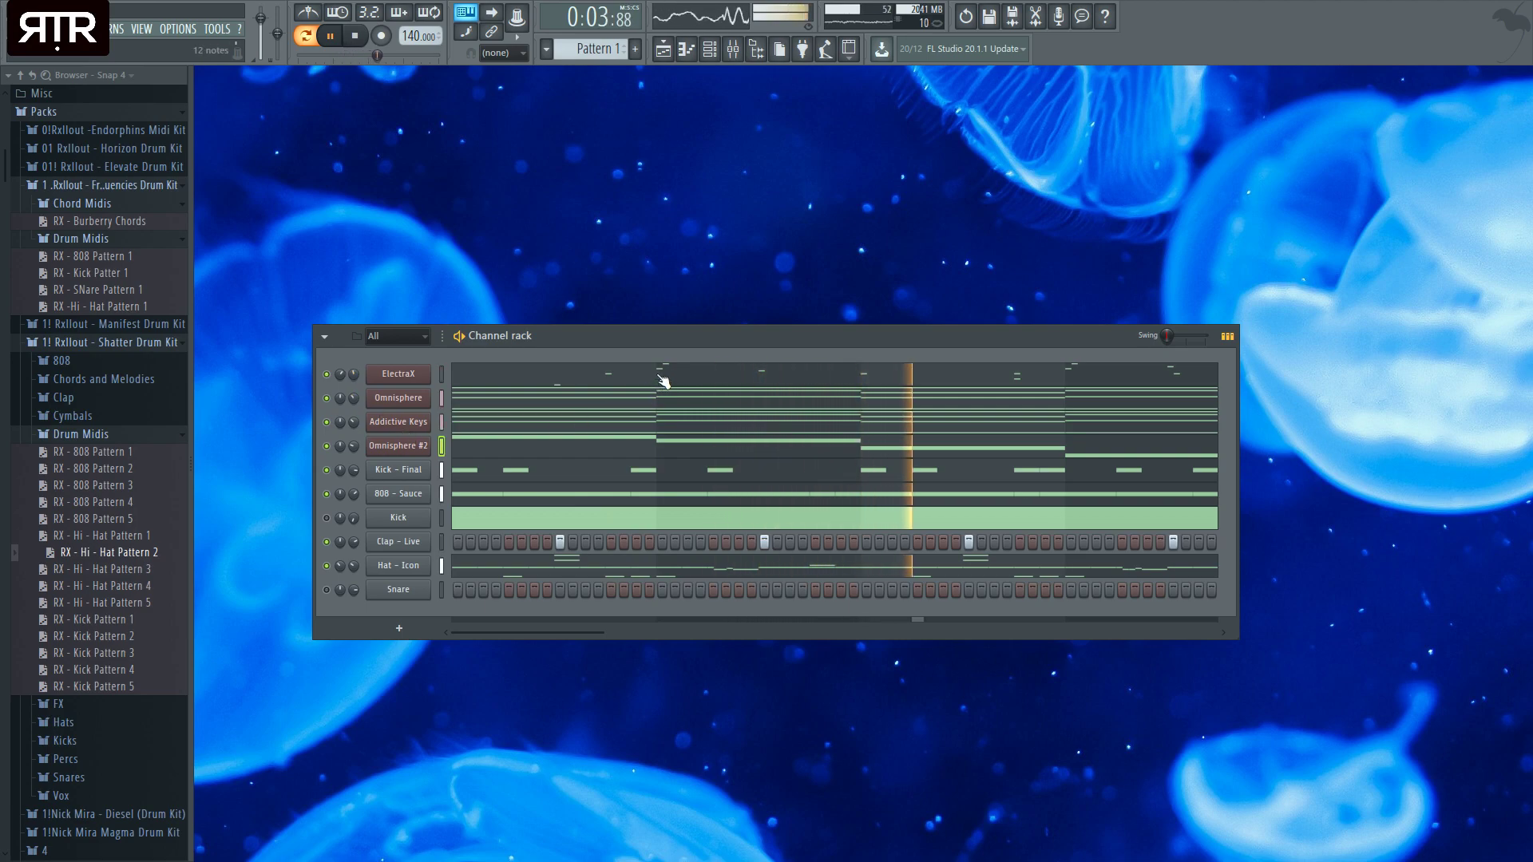
# - Move the two short B4 notes at the end of bar 2 in 808 - Sauce up to B5 and audition them
pyautogui.click(490, 493)
pyautogui.press('space')
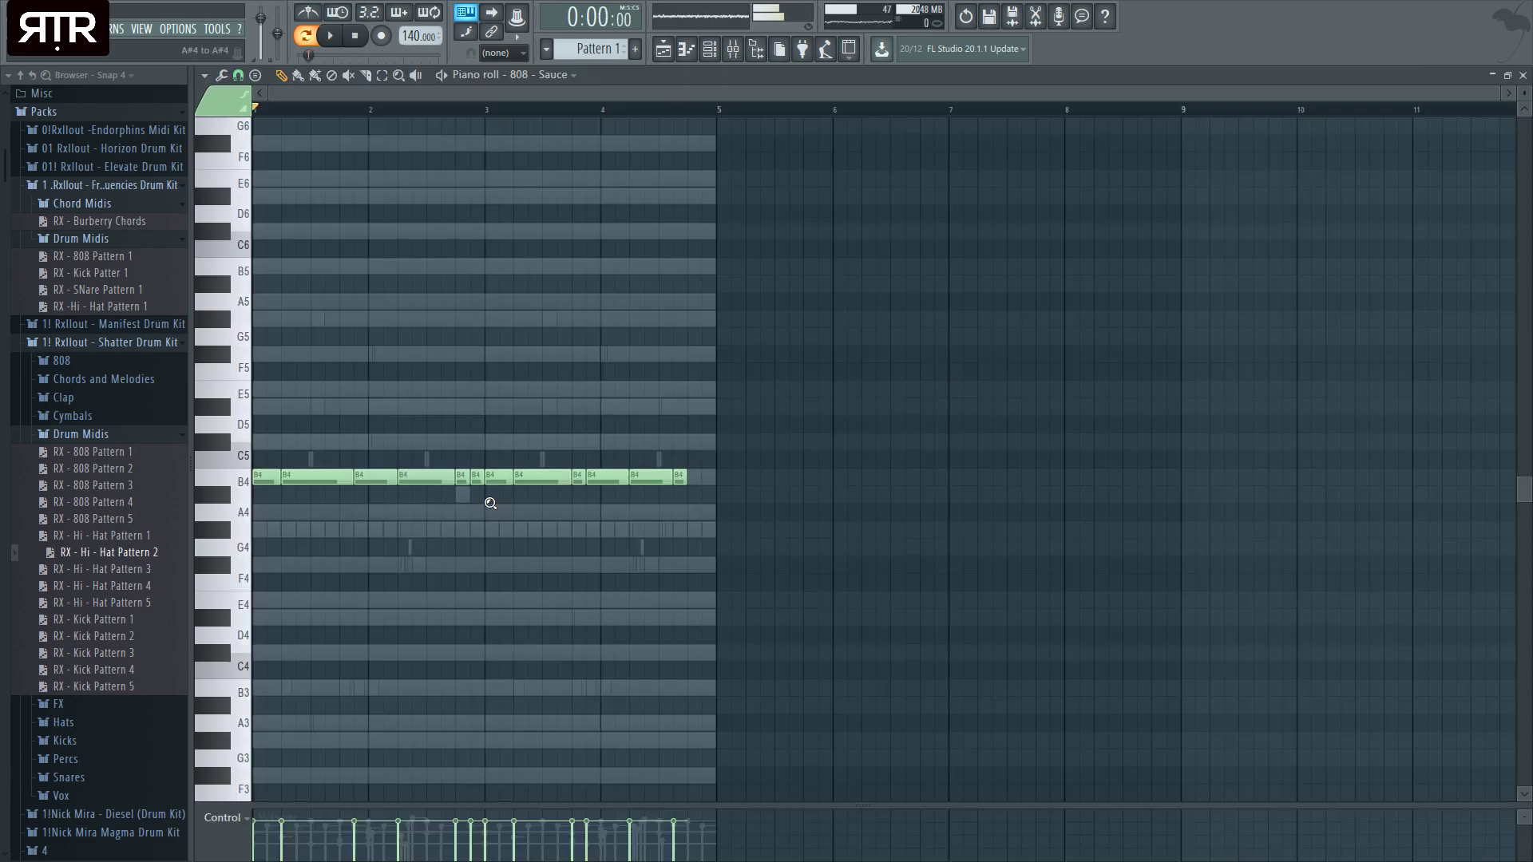
pyautogui.click(809, 441)
pyautogui.press('space')
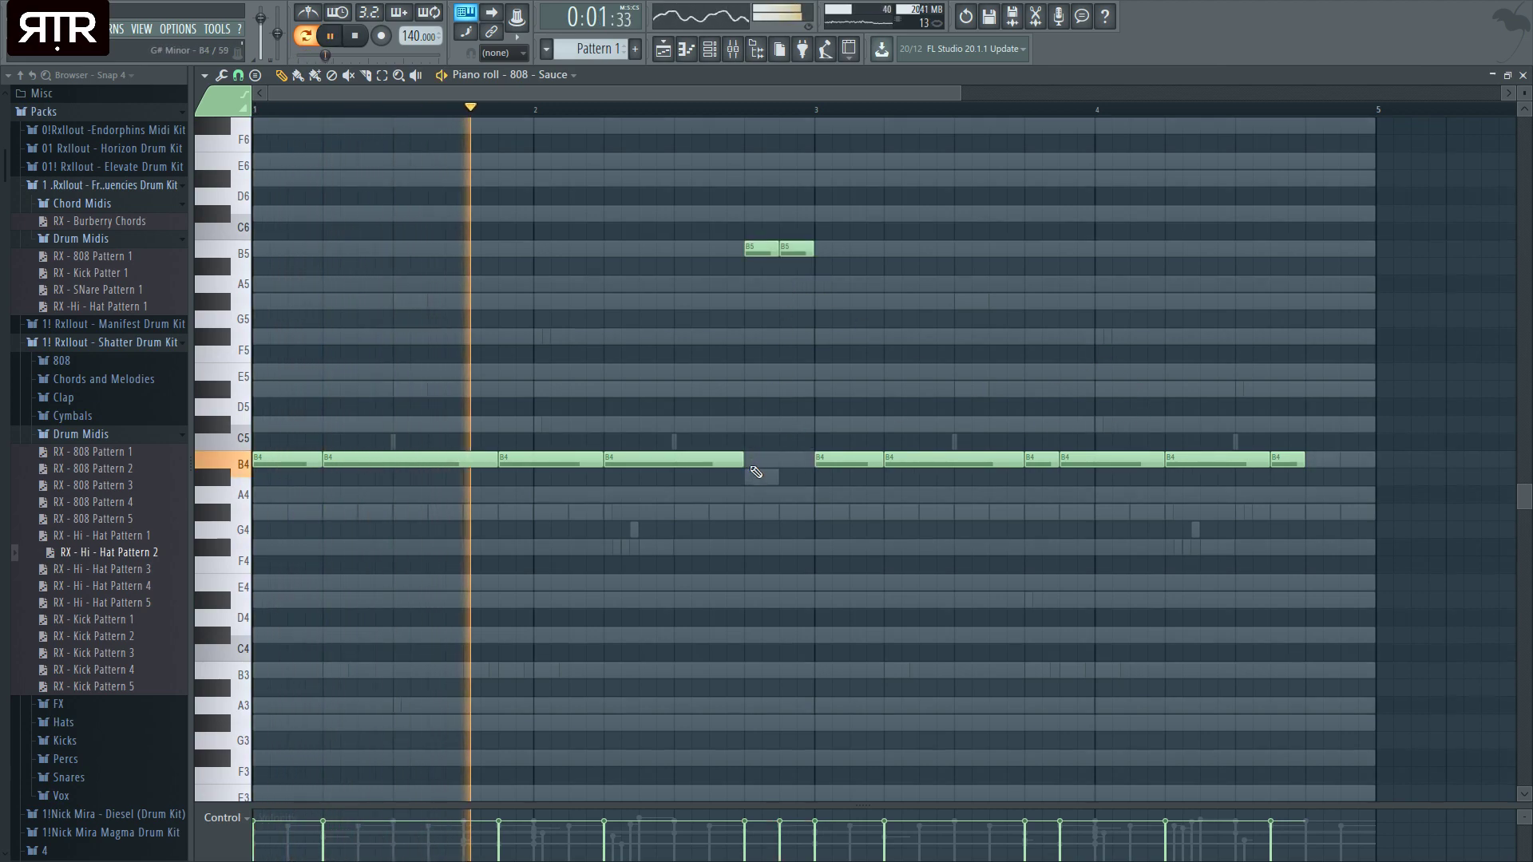
# - Try a short E6 note over the long B4 note in bar 2 of the 808 and shorten the B4 note to match
pyautogui.press('space')
pyautogui.click(617, 256)
pyautogui.rightClick(699, 257)
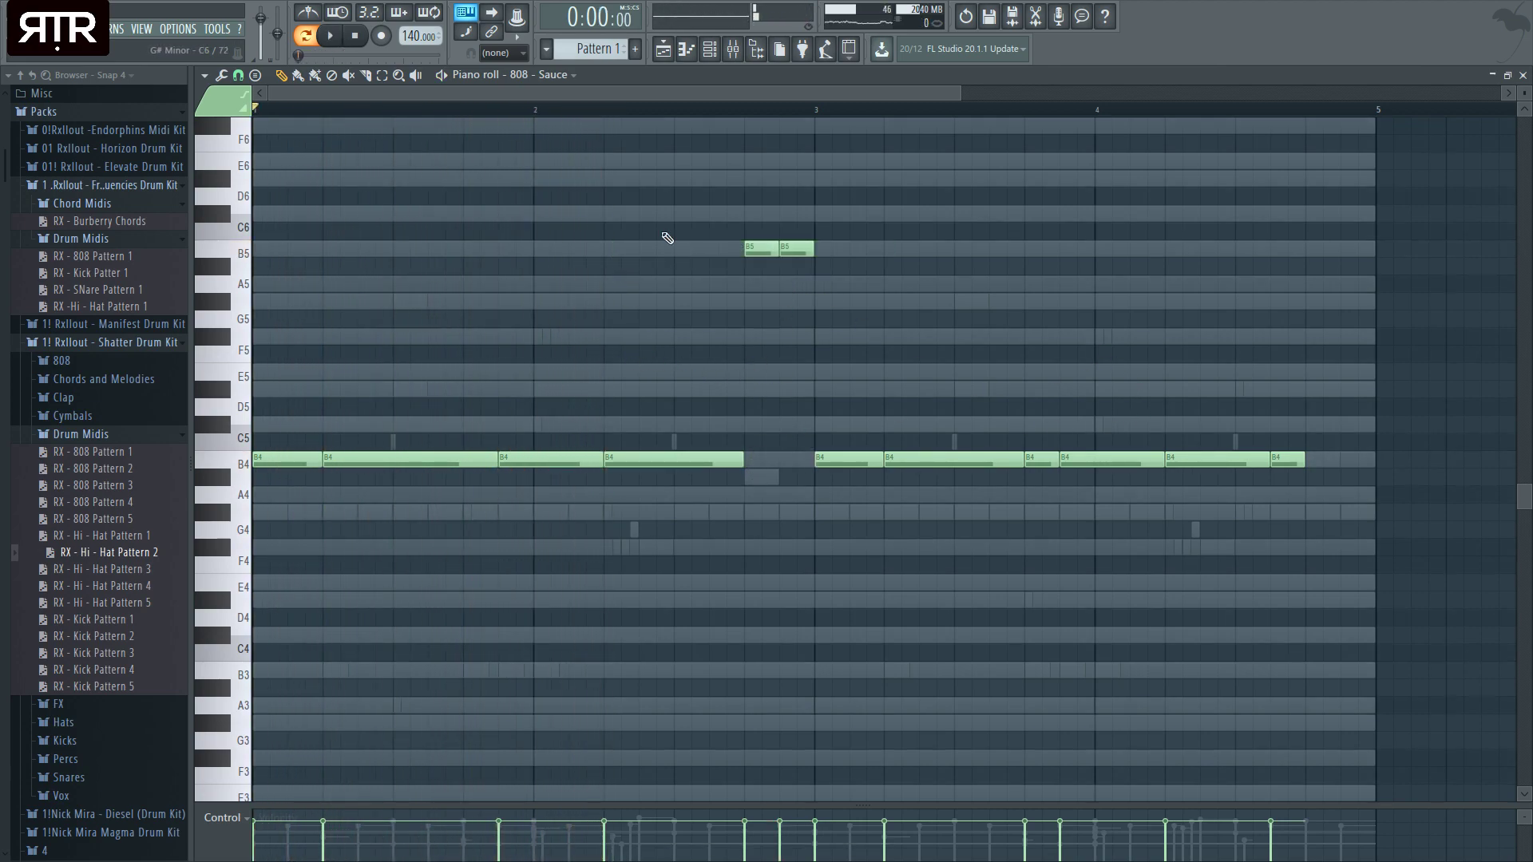
pyautogui.click(602, 159)
pyautogui.moveTo(880, 160); pyautogui.dragTo(623, 159)
pyautogui.scroll(3, 608, 460)
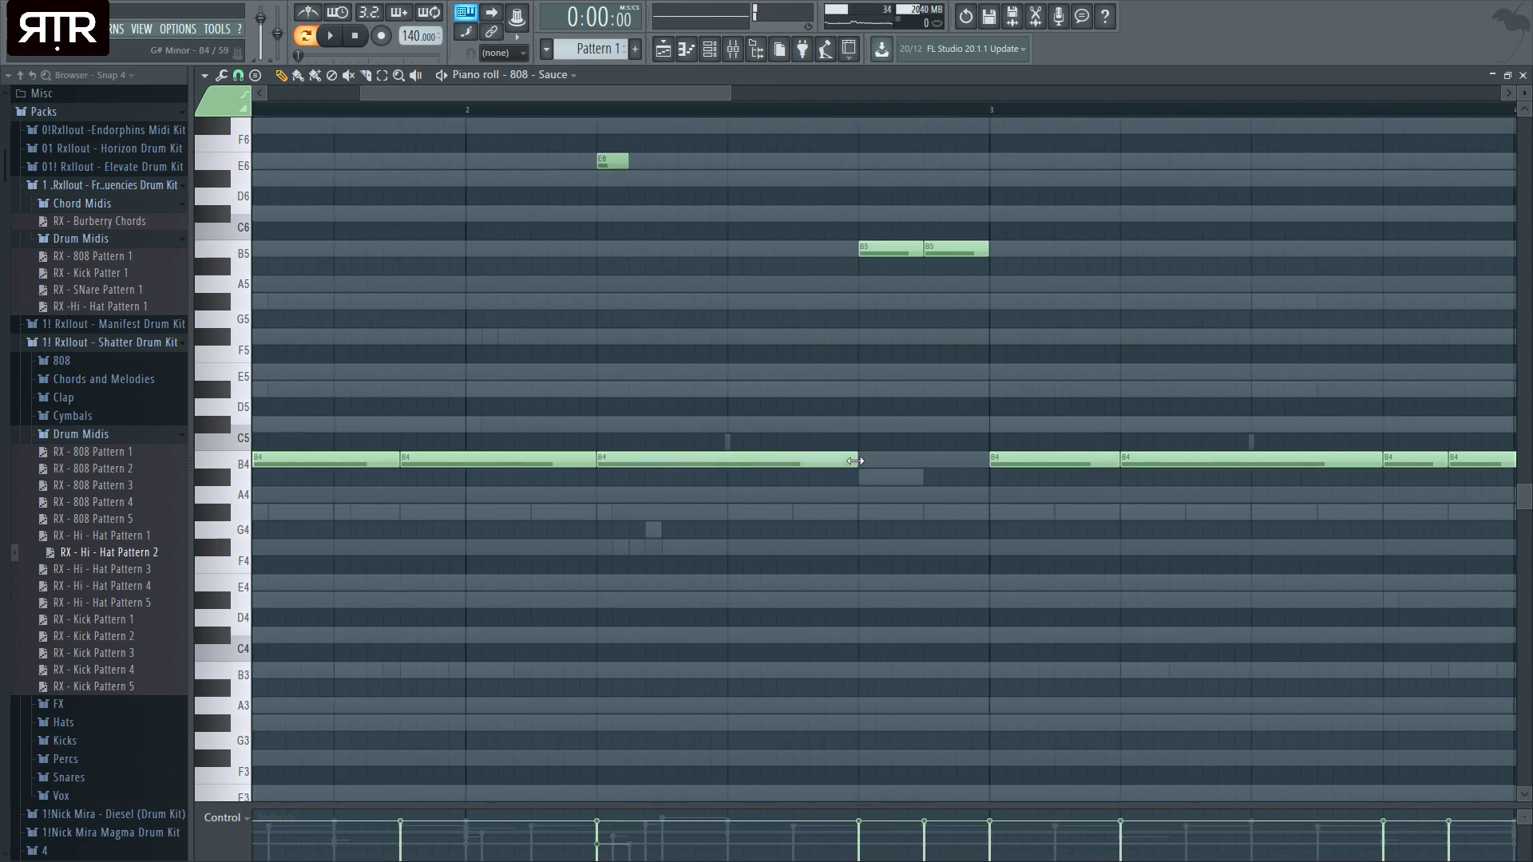
pyautogui.moveTo(854, 460); pyautogui.dragTo(605, 459)
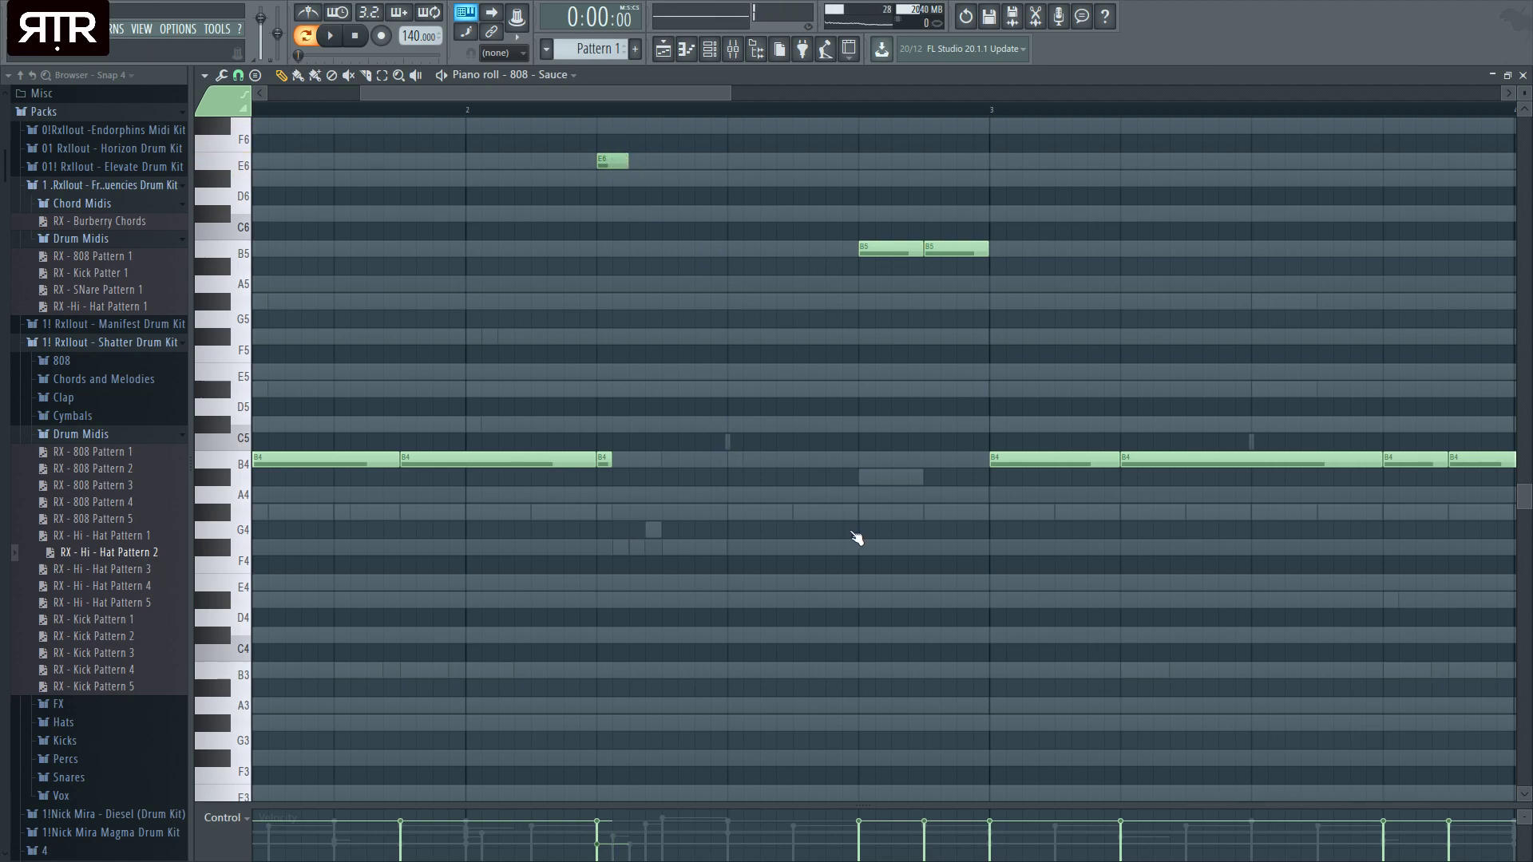
# - Try E6 slide notes in bar 2, extending them to two slides over two matching B4 notes, and audition the result
pyautogui.scroll(-3, 670, 426)
pyautogui.scroll(3, 671, 425)
pyautogui.press('space')
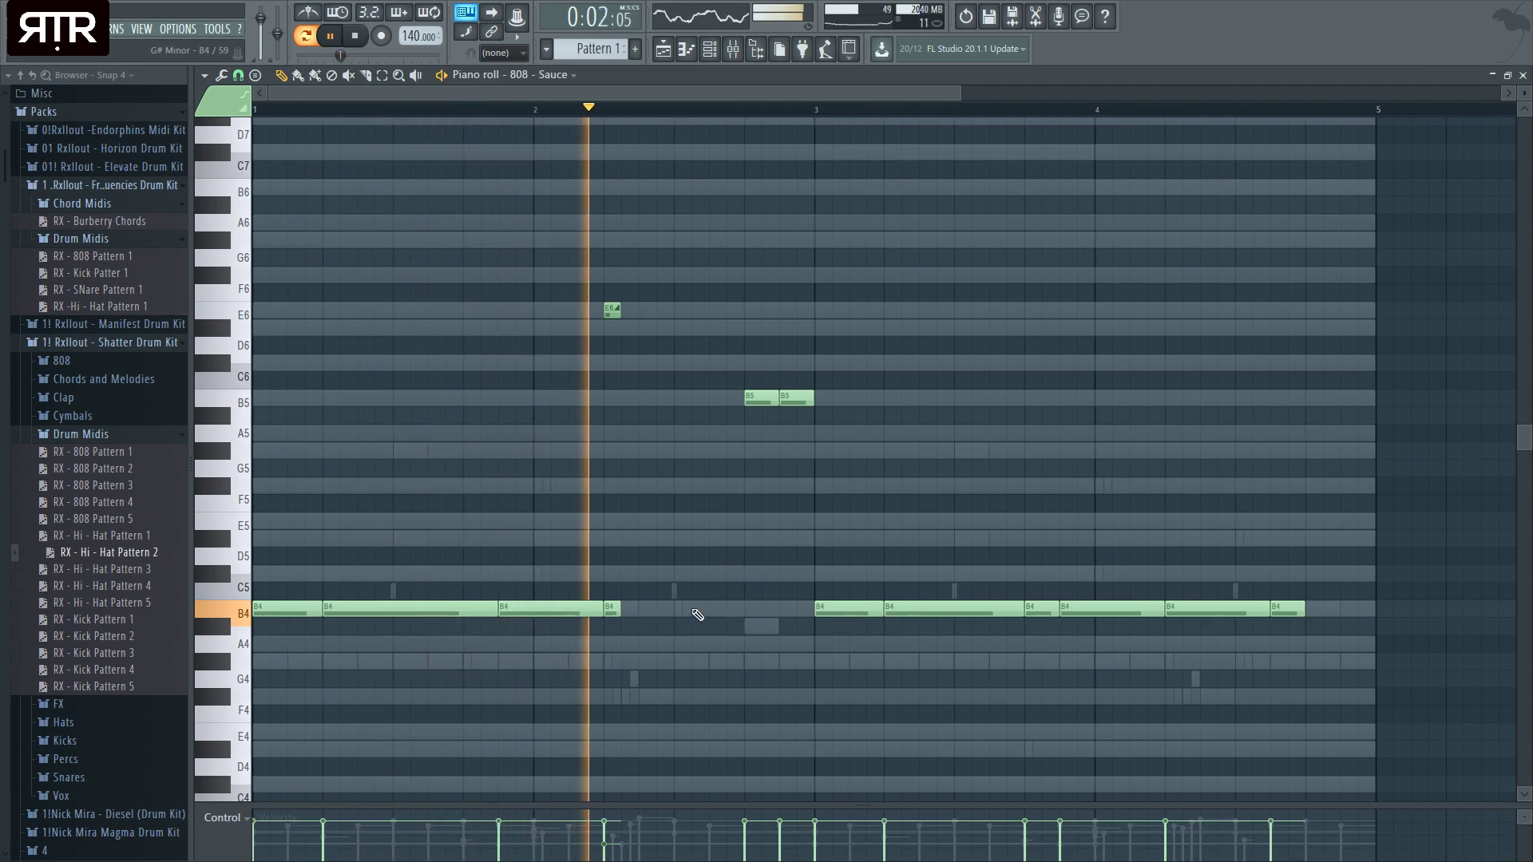
pyautogui.press('space')
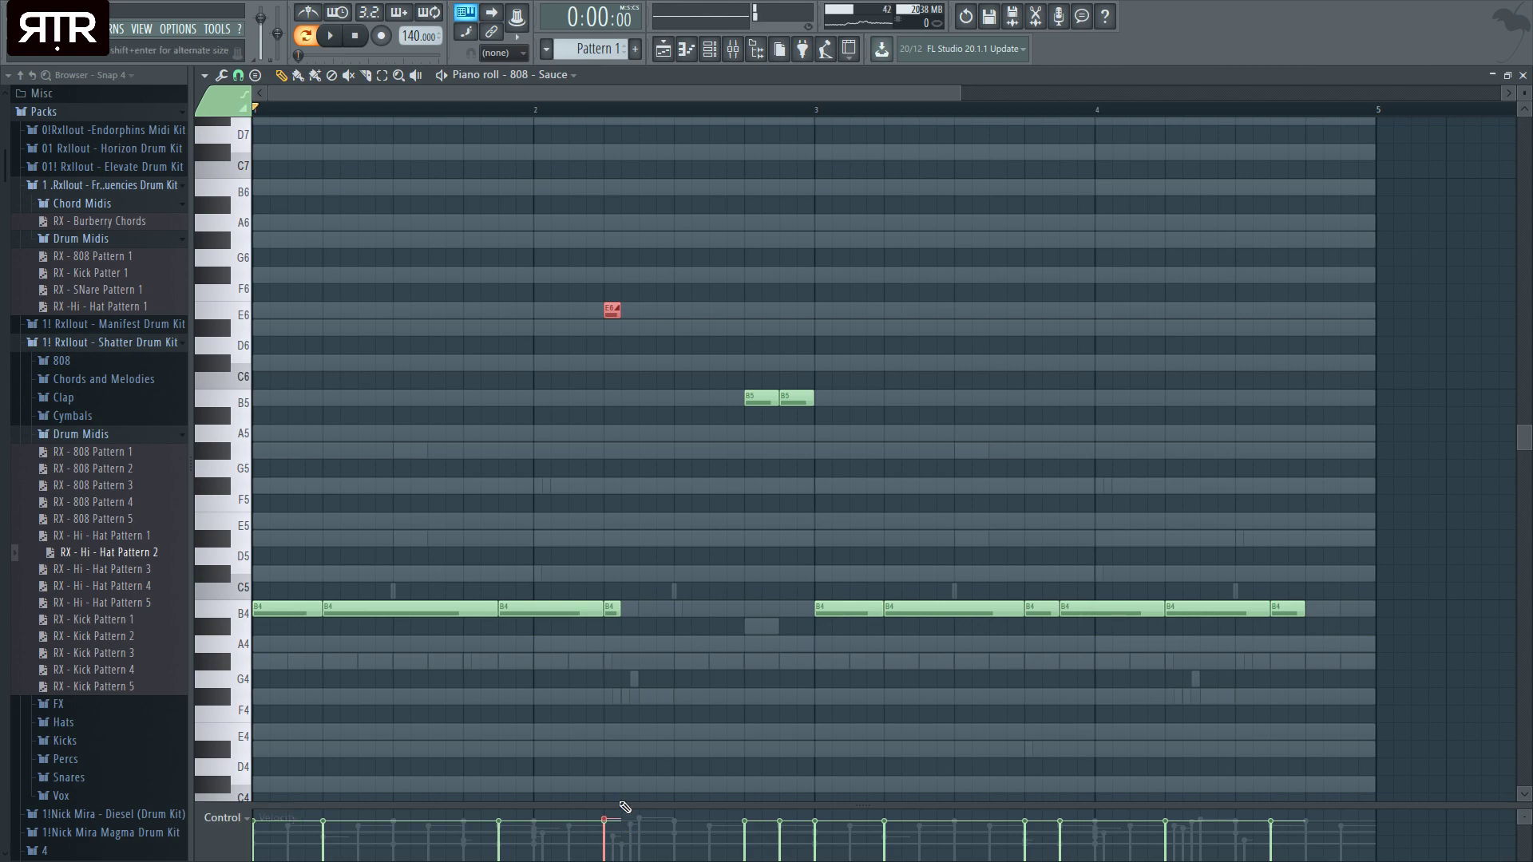
pyautogui.moveTo(593, 634); pyautogui.dragTo(648, 305)
pyautogui.press('space')
pyautogui.press('space')
pyautogui.moveTo(676, 651); pyautogui.dragTo(608, 258)
pyautogui.press('space')
pyautogui.moveTo(620, 311); pyautogui.dragTo(636, 261)
pyautogui.keyDown('ctrl'); pyautogui.click(669, 416); pyautogui.keyUp('ctrl')
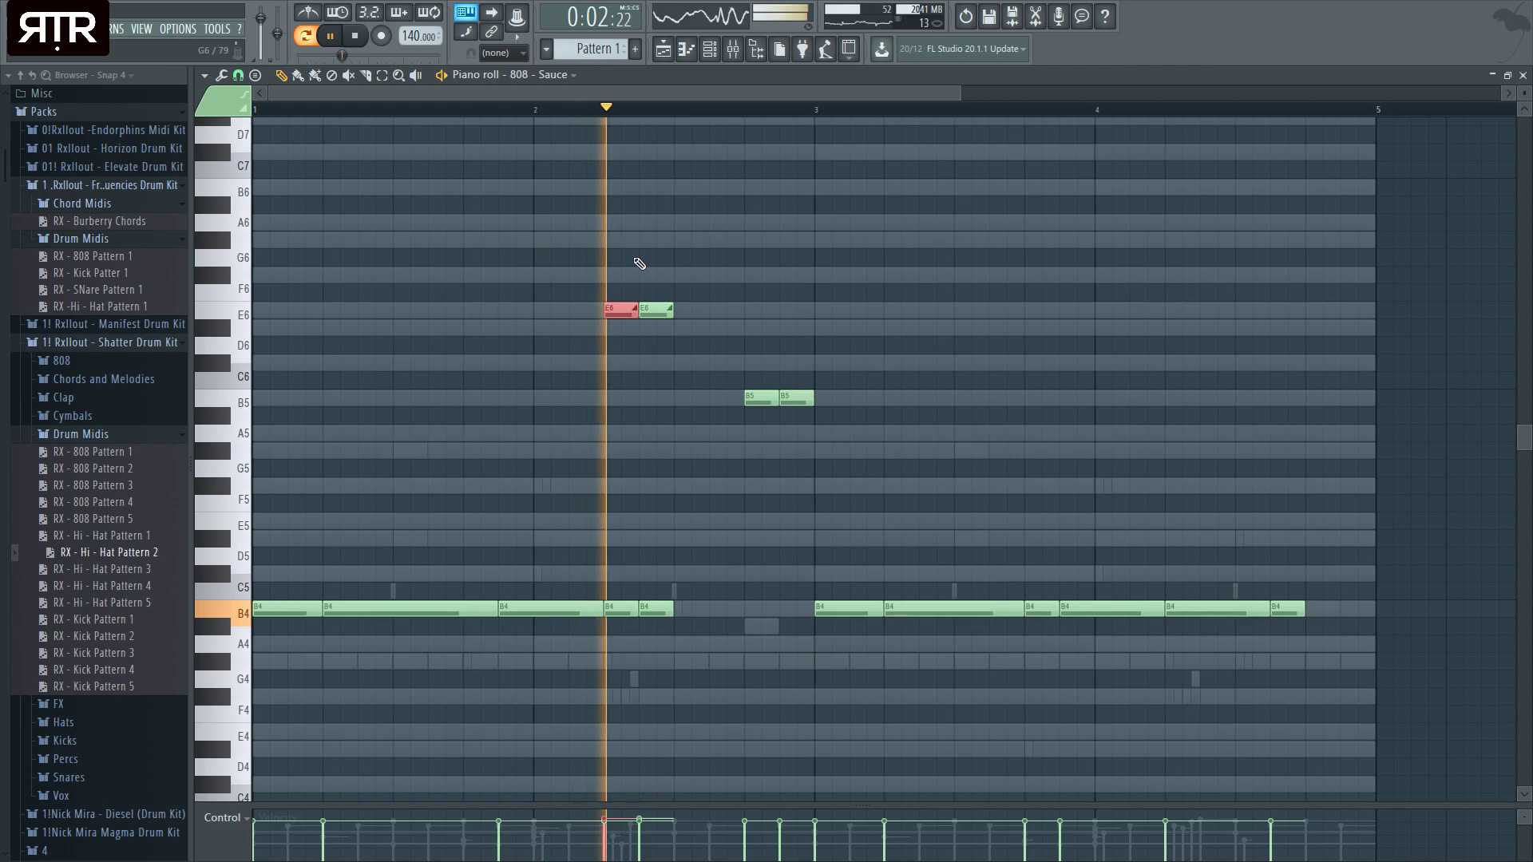
# - Try the two slide notes one octave higher, remove them and restore the long B4 note in bar 2
pyautogui.press('space')
pyautogui.press('space')
pyautogui.moveTo(698, 304); pyautogui.dragTo(517, 376)
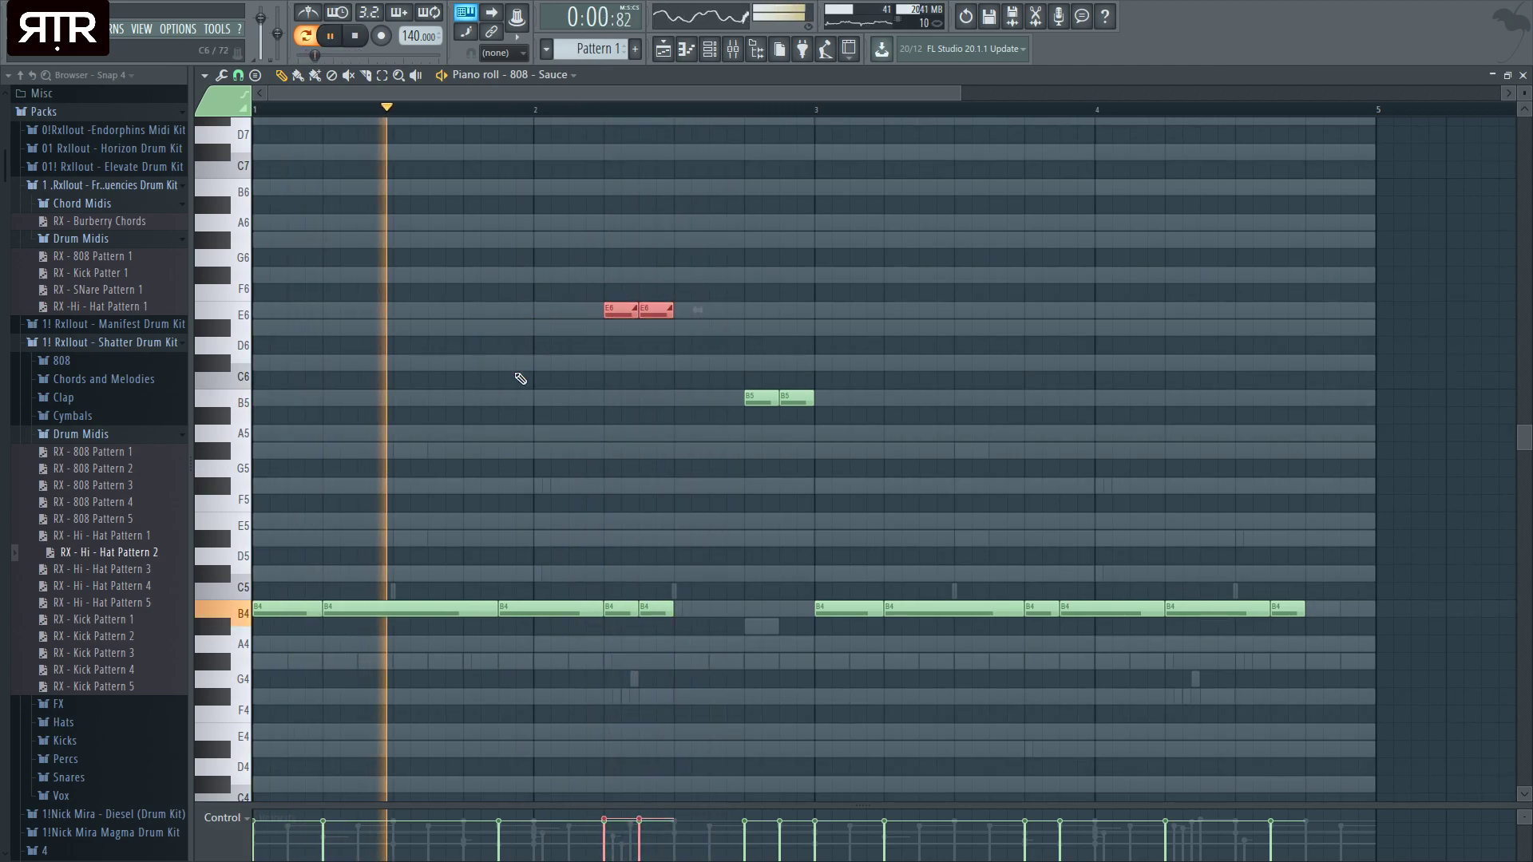
pyautogui.hotkey('ctrl', 'Up')
pyautogui.press('space')
pyautogui.click(721, 534)
pyautogui.scroll(3, 717, 558)
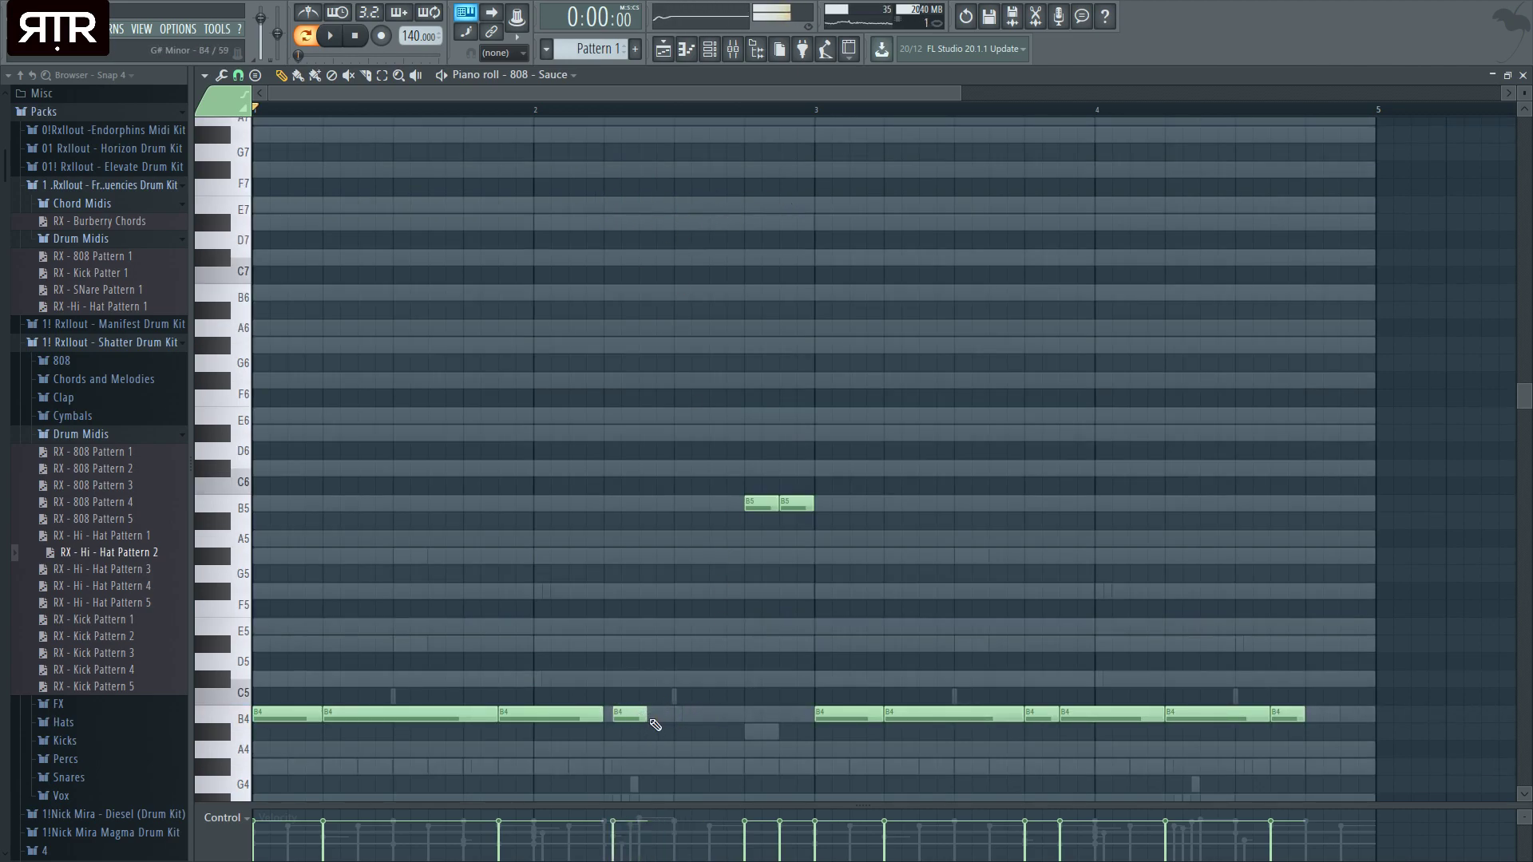
pyautogui.scroll(-3, 800, 606)
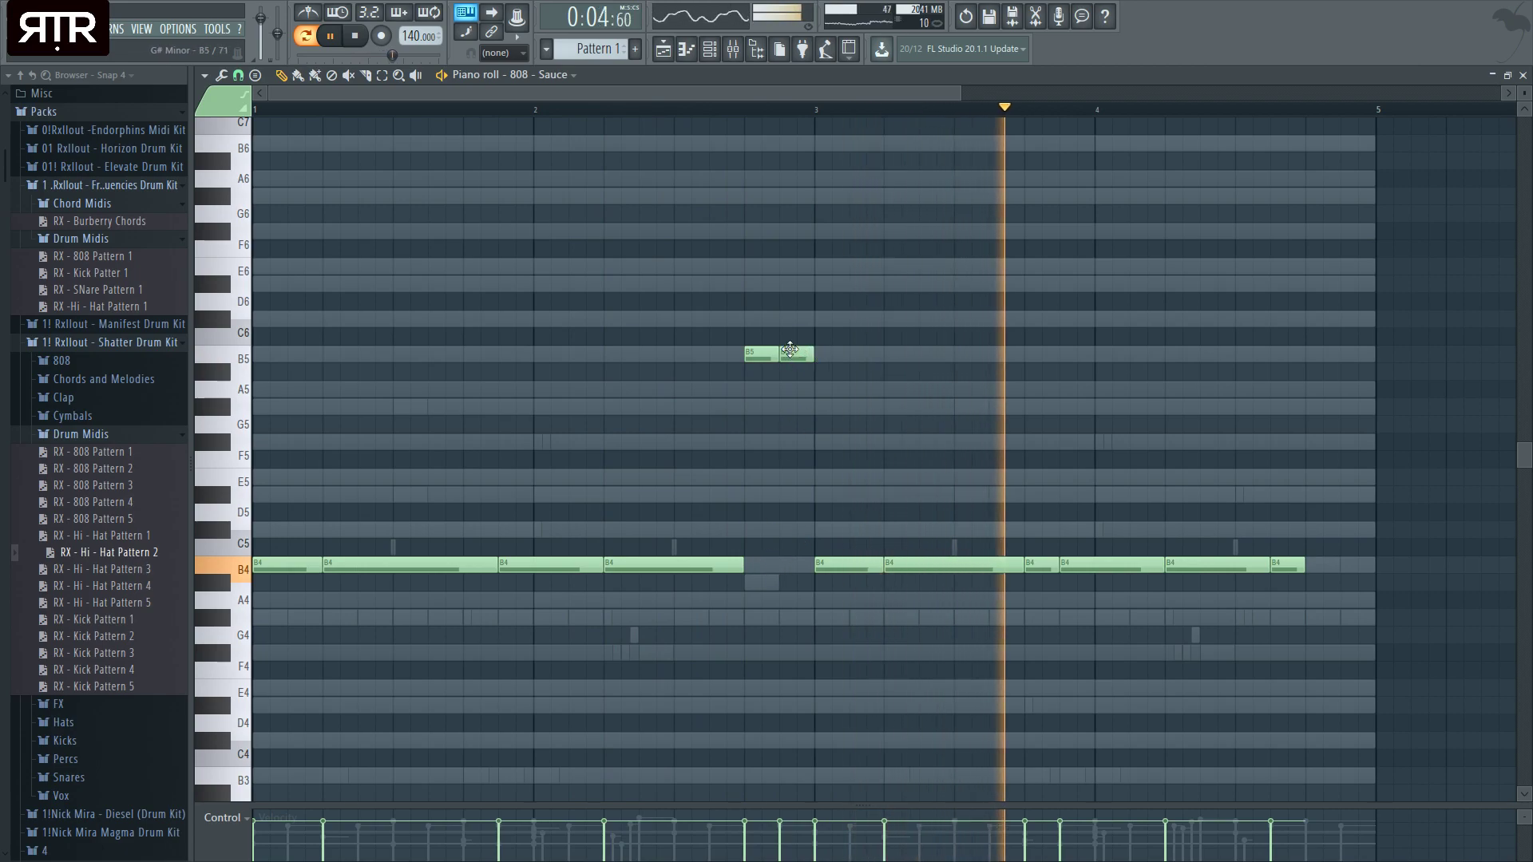
# - Add an A4 note after the last B4 note of the 808, ending at the end of bar 4
pyautogui.click(1311, 599)
pyautogui.moveTo(1443, 600); pyautogui.dragTo(1375, 600)
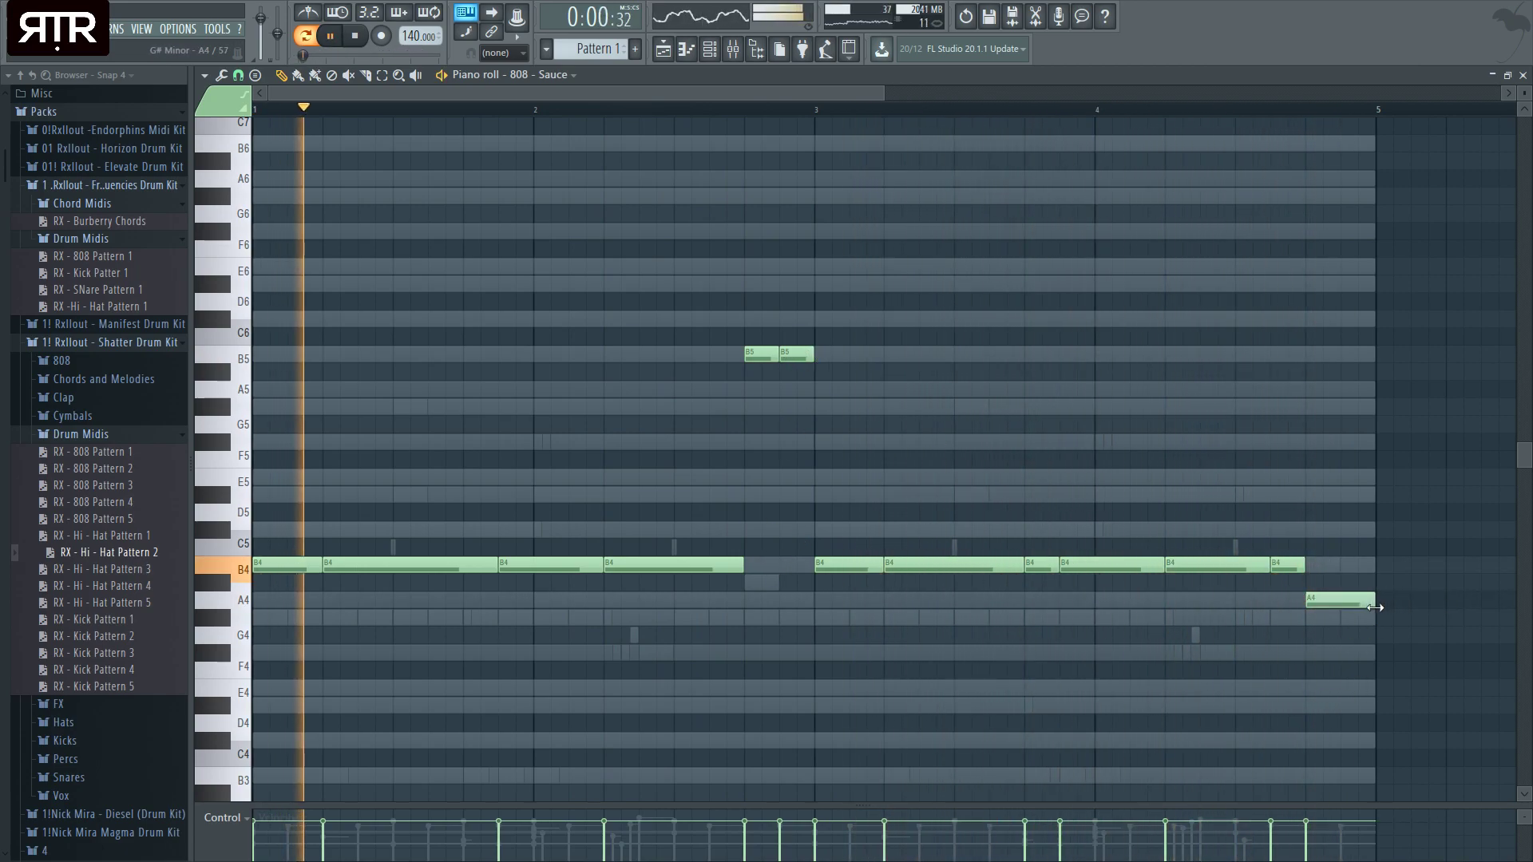
pyautogui.click(1523, 75)
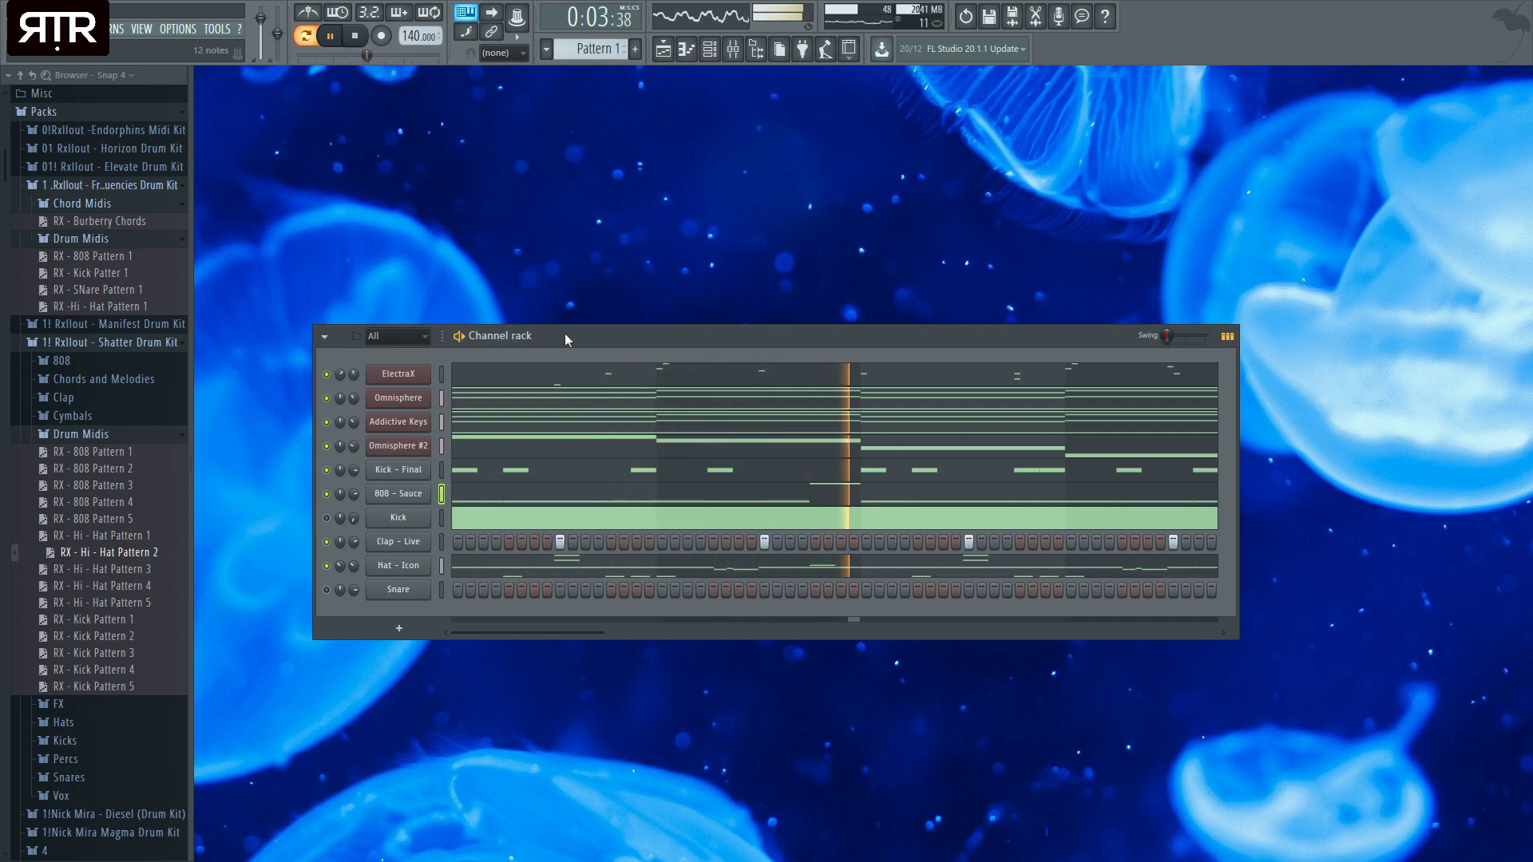
# - Reposition the Channel rack and expand the Vox folder of the Rxllout - Shatter Drum Kit
pyautogui.moveTo(564, 336); pyautogui.dragTo(540, 390)
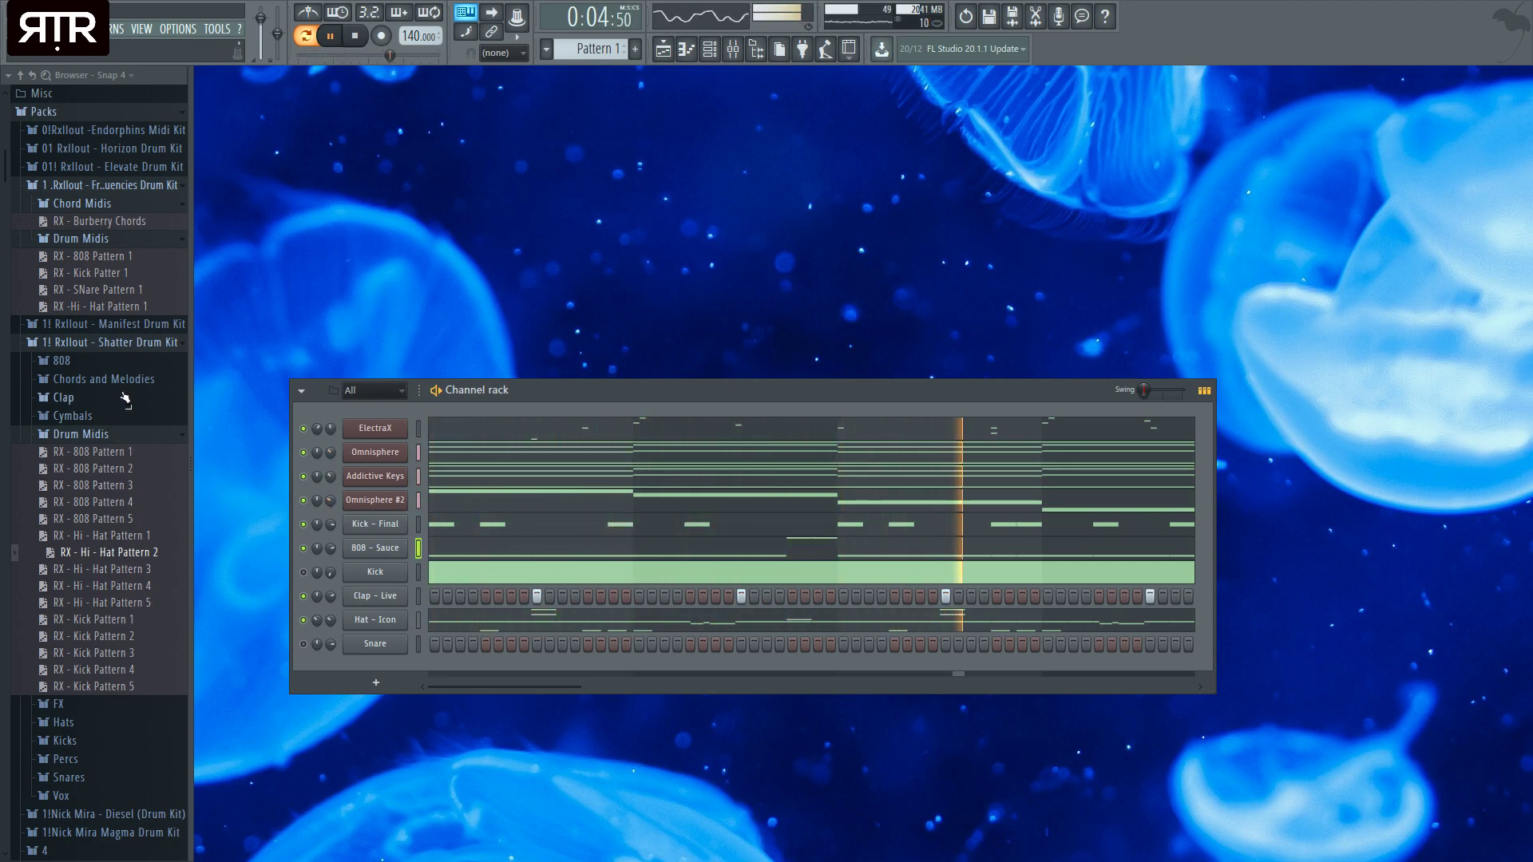
pyautogui.scroll(-4, 120, 447)
pyautogui.click(90, 591)
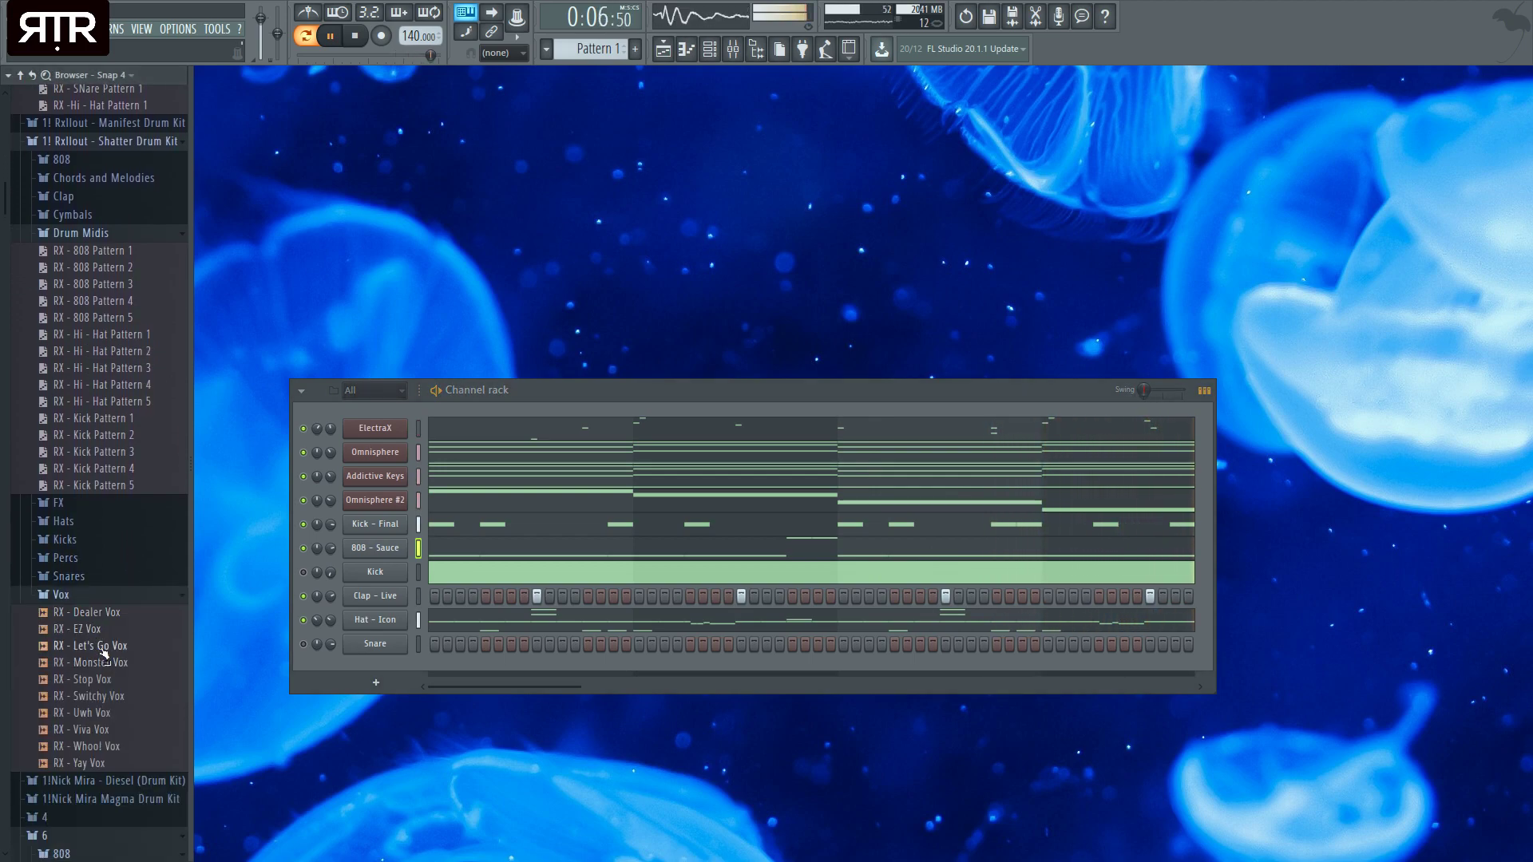
# - Audition the RX - Viva Vox and the Snares folder samples, and load RX - Bonez Snare onto the Snare channel
pyautogui.click(94, 728)
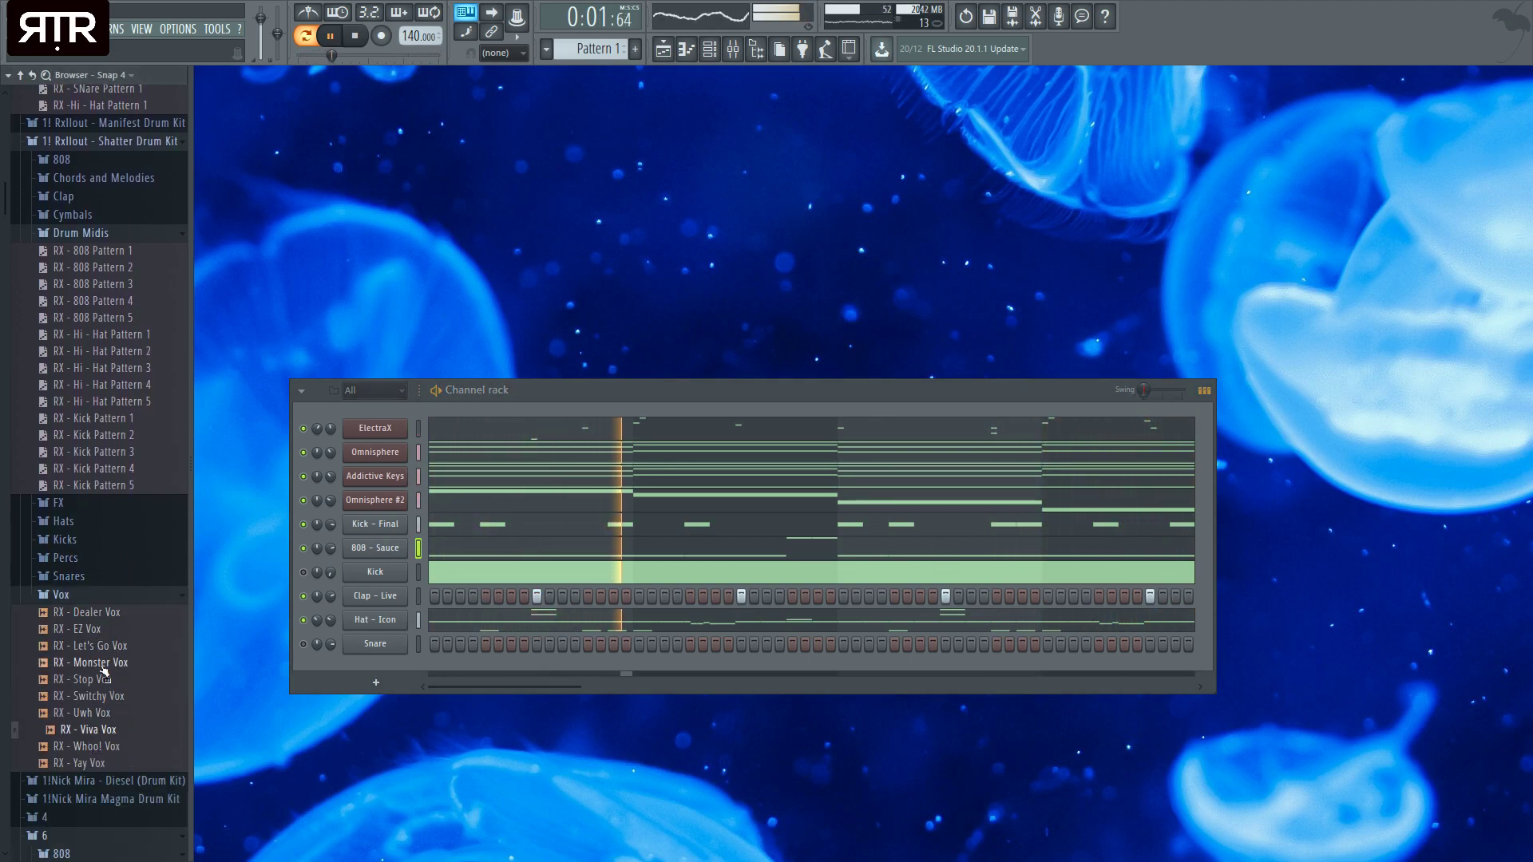
pyautogui.click(68, 576)
pyautogui.click(110, 678)
pyautogui.press('space')
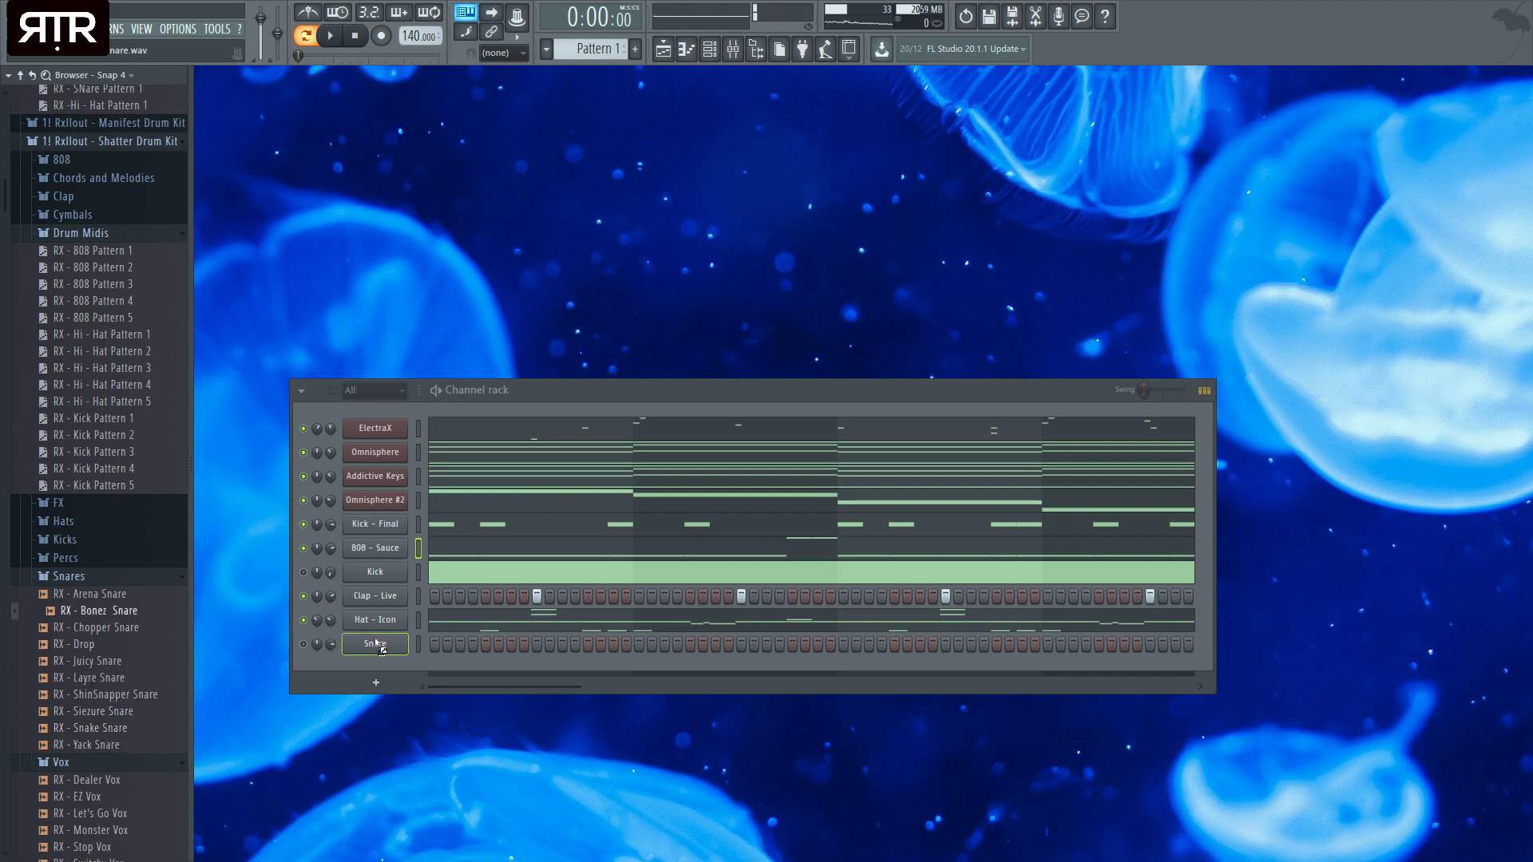
pyautogui.moveTo(376, 644); pyautogui.dragTo(373, 645)
# - Try RX - Bonez Snare hits on steps 19 and 55, audition them with the beat and check them in the piano roll
pyautogui.press('space')
pyautogui.click(664, 644)
pyautogui.press('space')
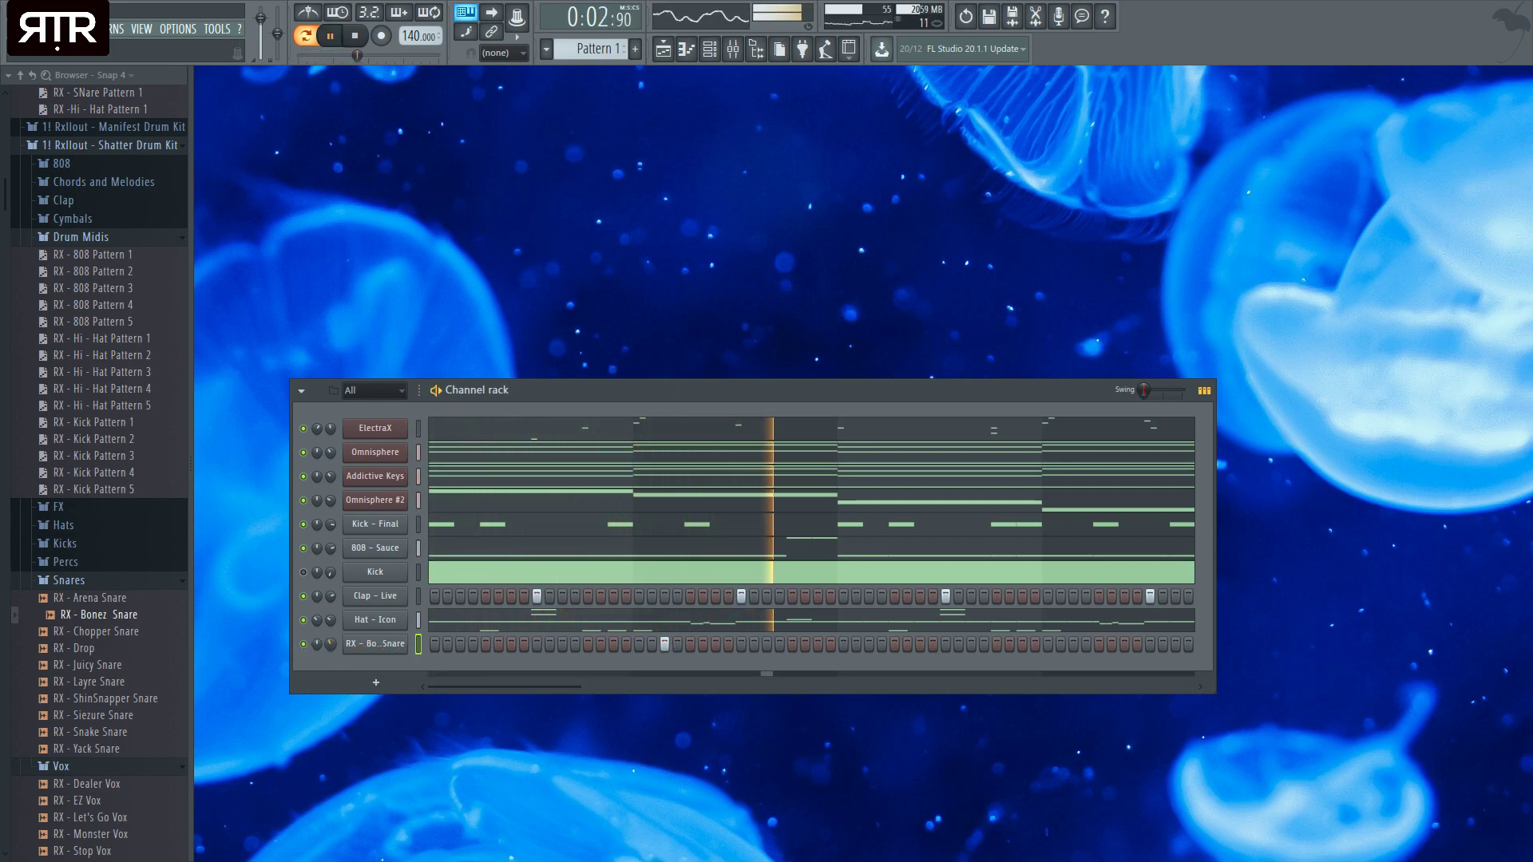
pyautogui.click(1124, 644)
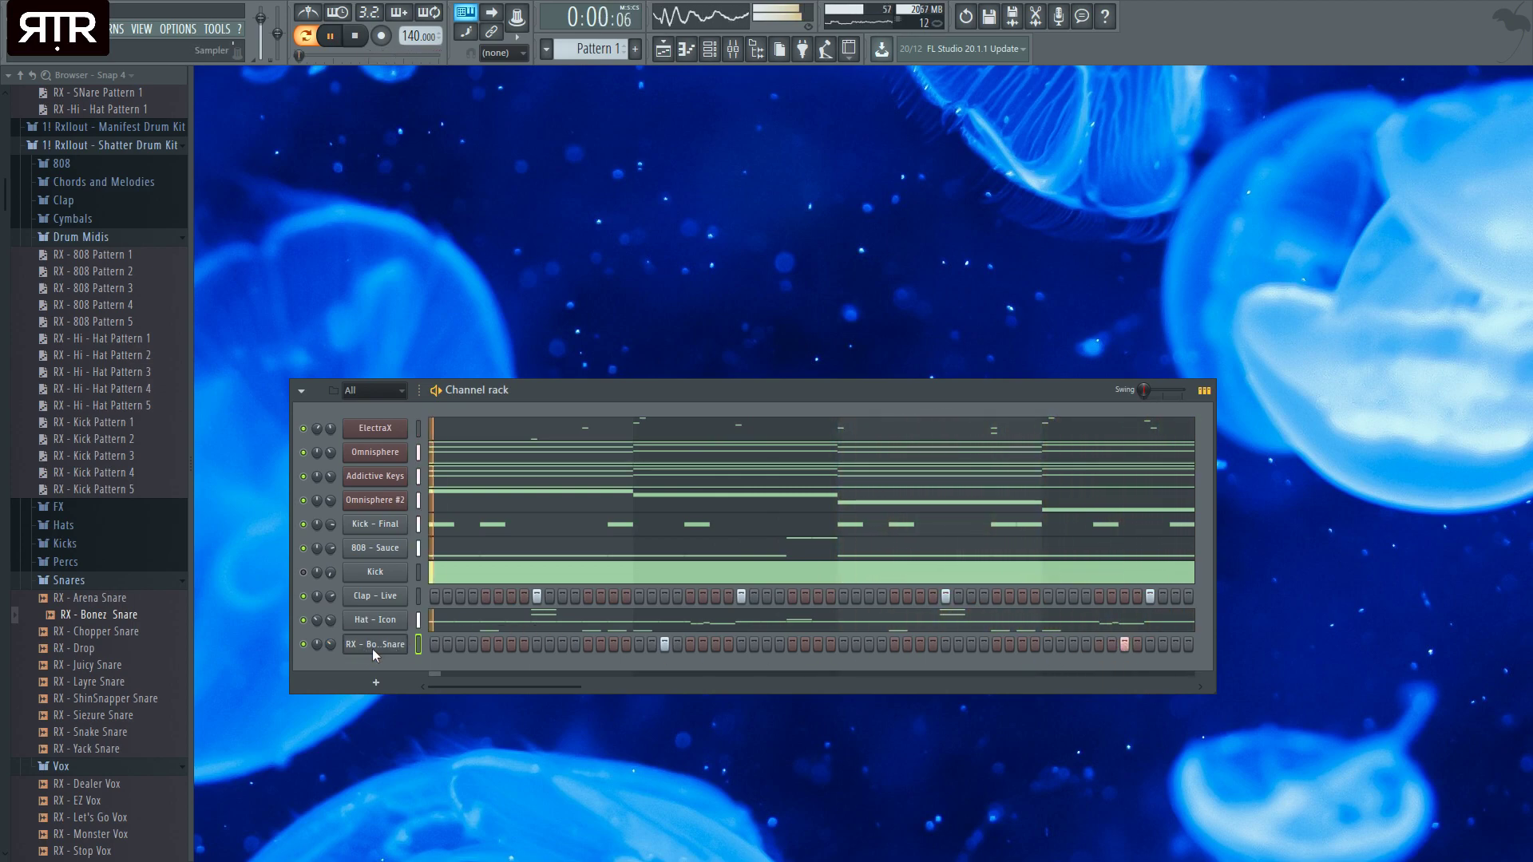
pyautogui.press('F7')
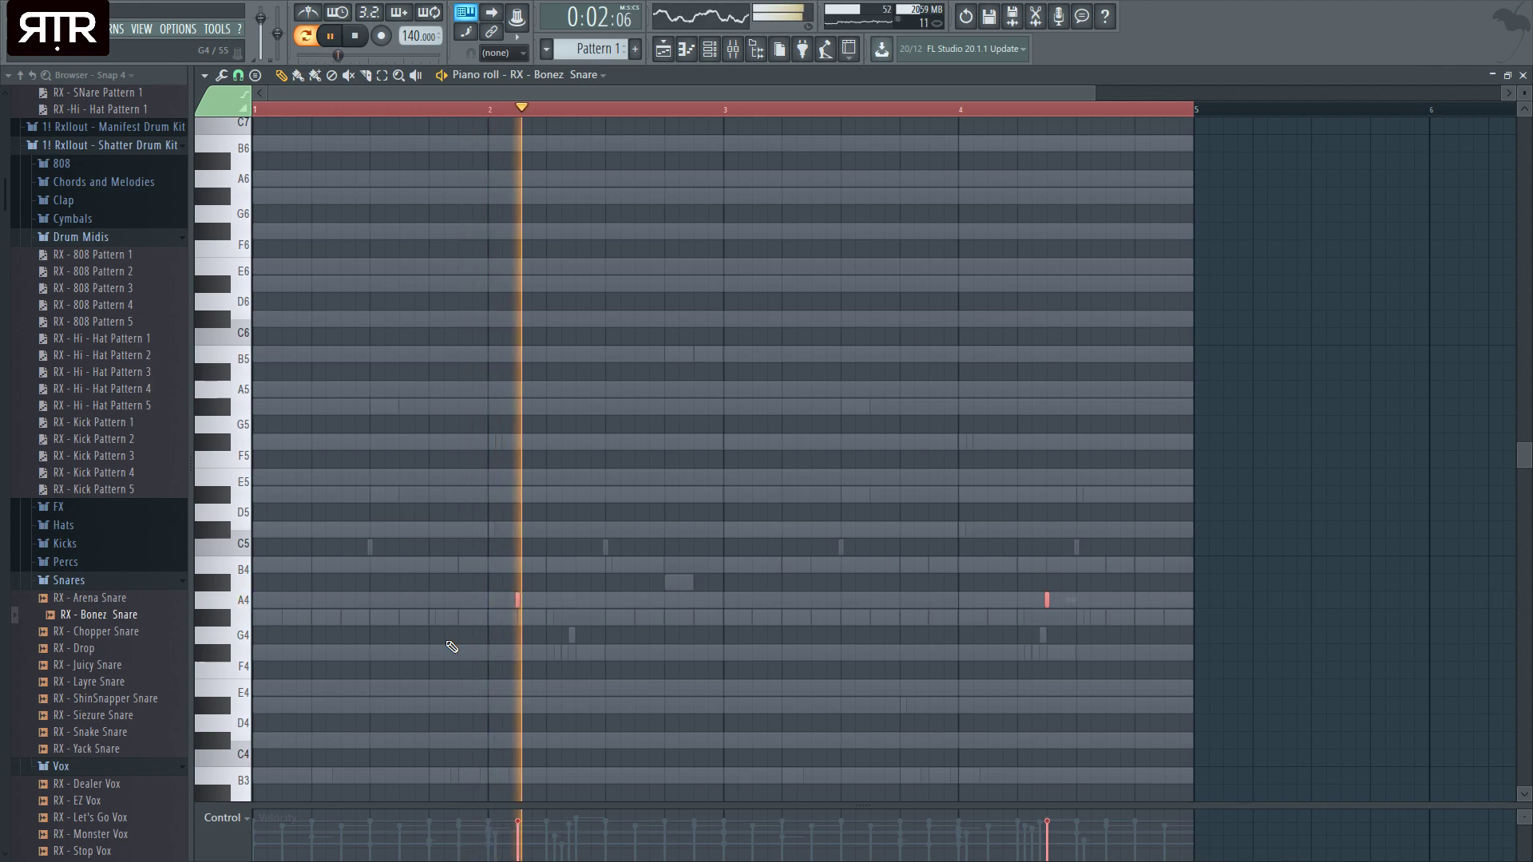
pyautogui.press('F7')
pyautogui.press('space')
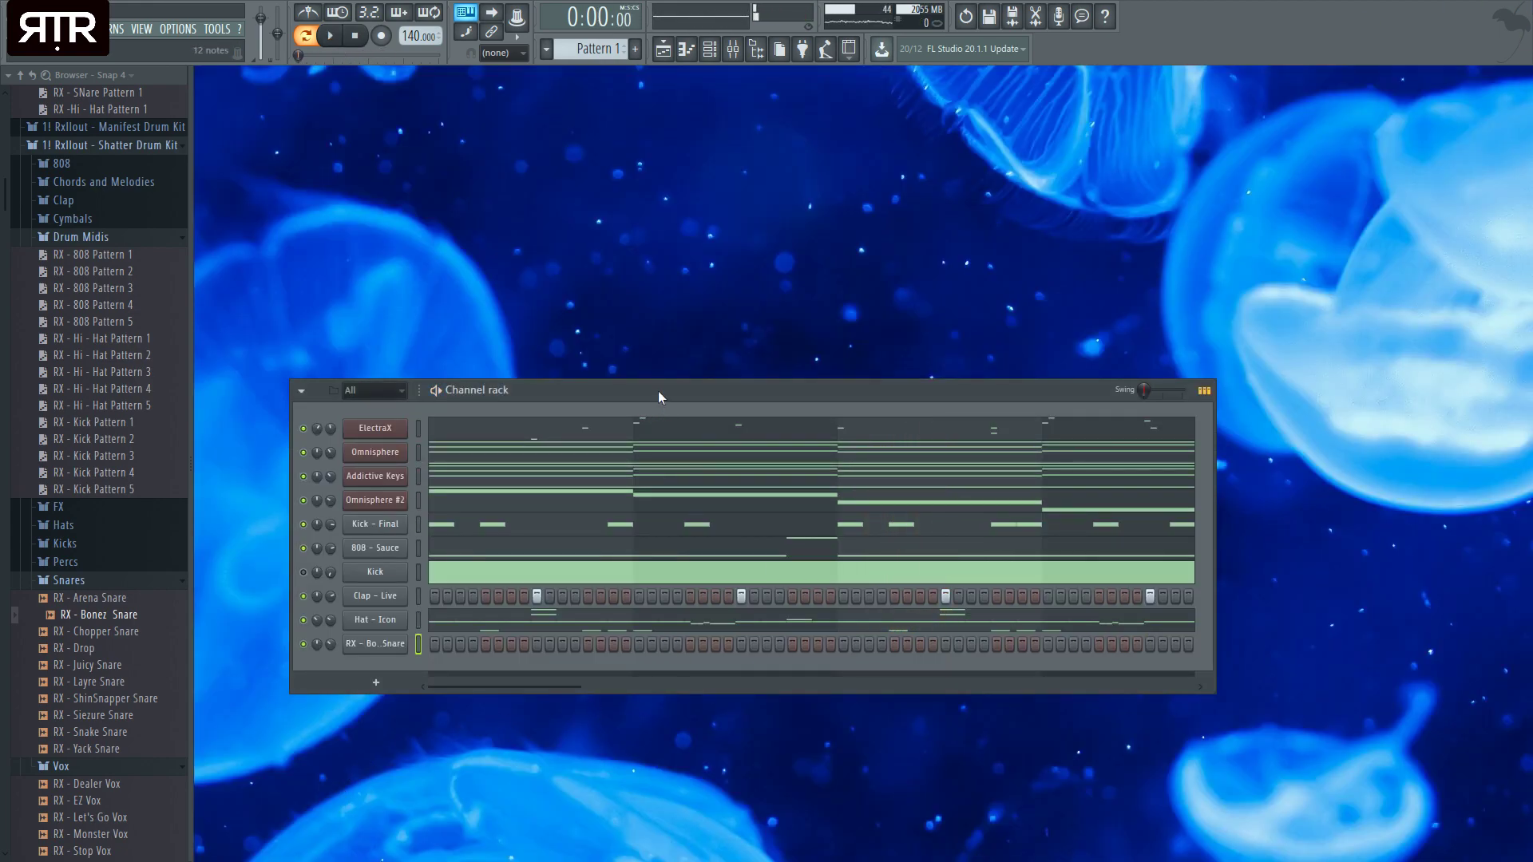
# - Play the pattern, hide the Browser and reposition the Channel rack in the workspace
pyautogui.moveTo(658, 391); pyautogui.dragTo(683, 344)
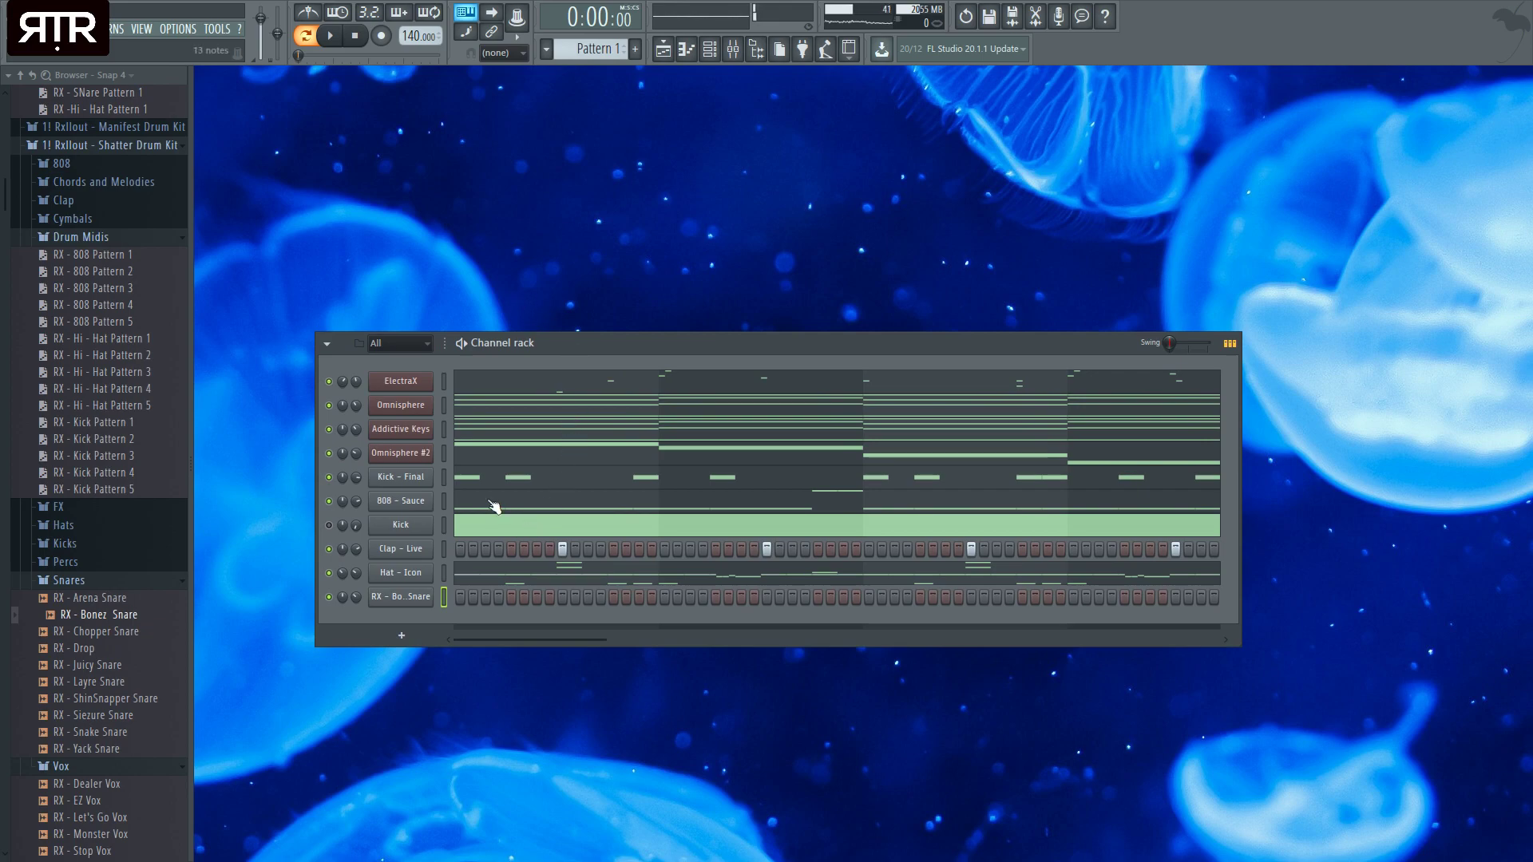
pyautogui.press('space')
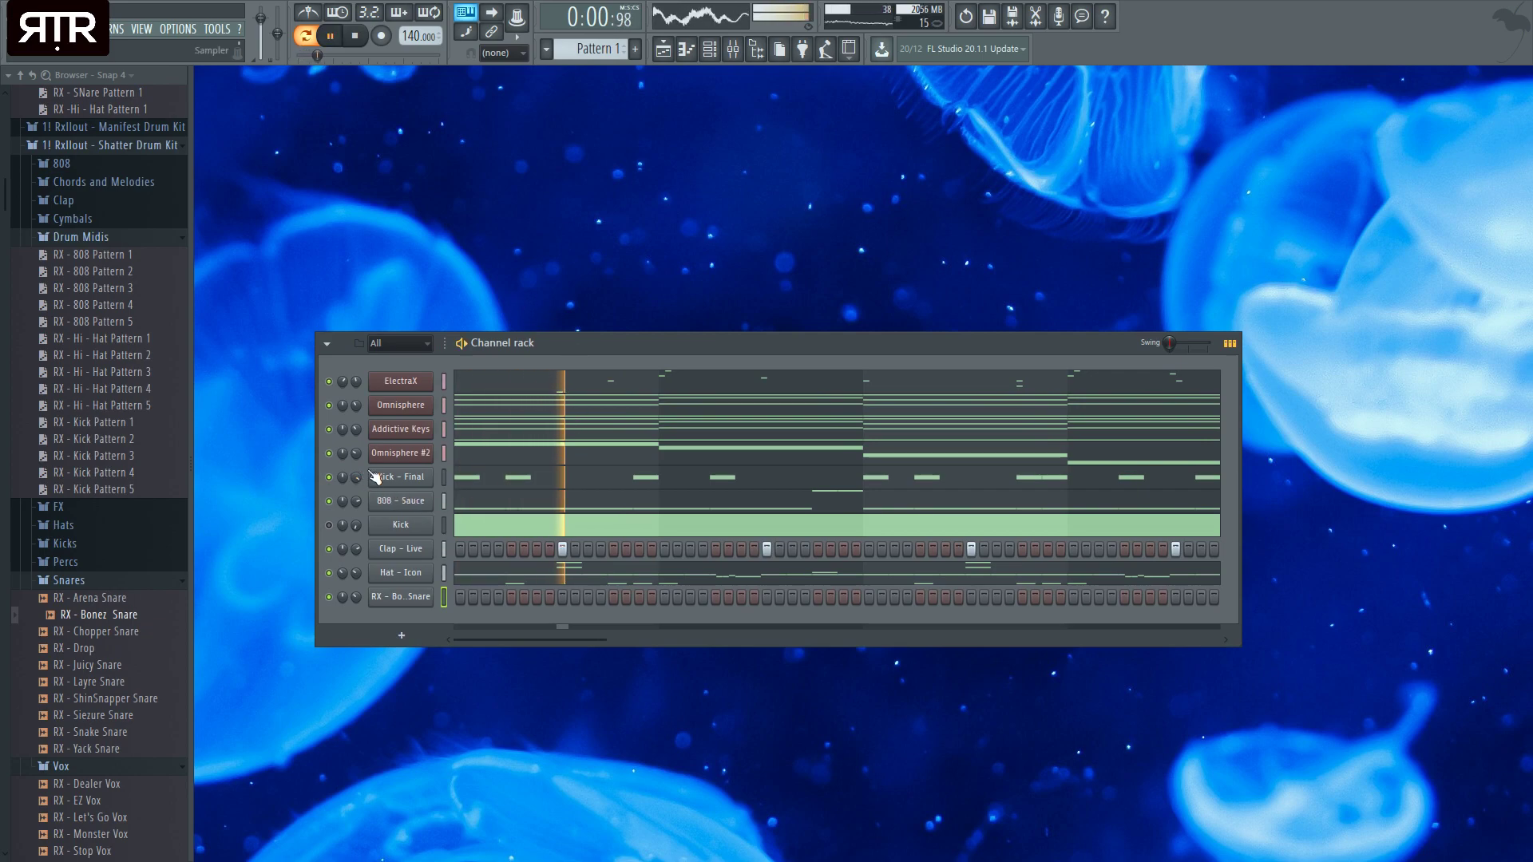
pyautogui.click(733, 49)
pyautogui.click(733, 49)
pyautogui.click(709, 48)
pyautogui.click(709, 49)
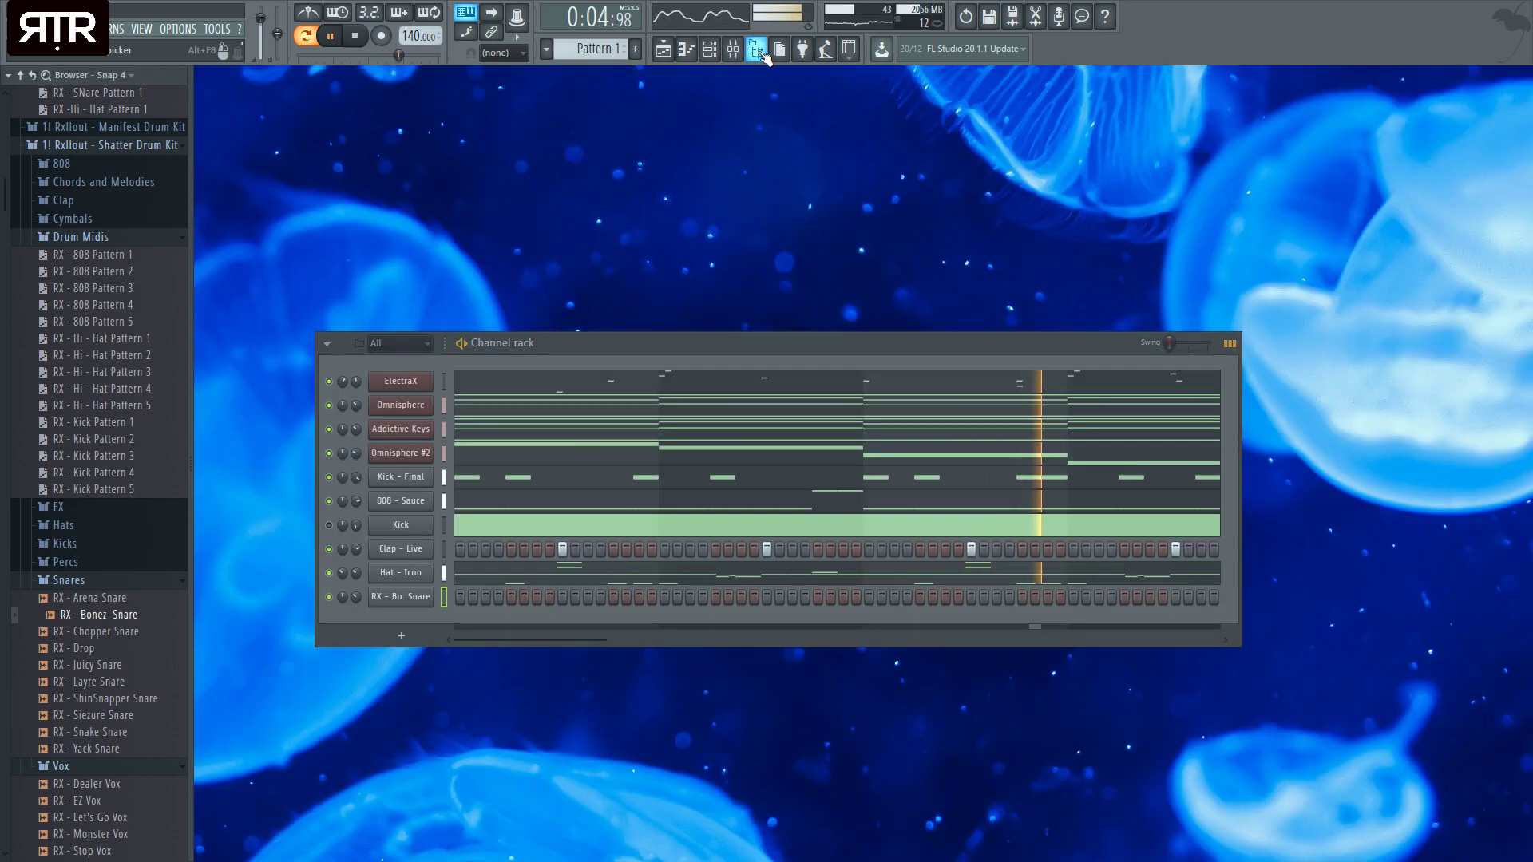
pyautogui.click(756, 49)
pyautogui.moveTo(729, 348); pyautogui.dragTo(1015, 397)
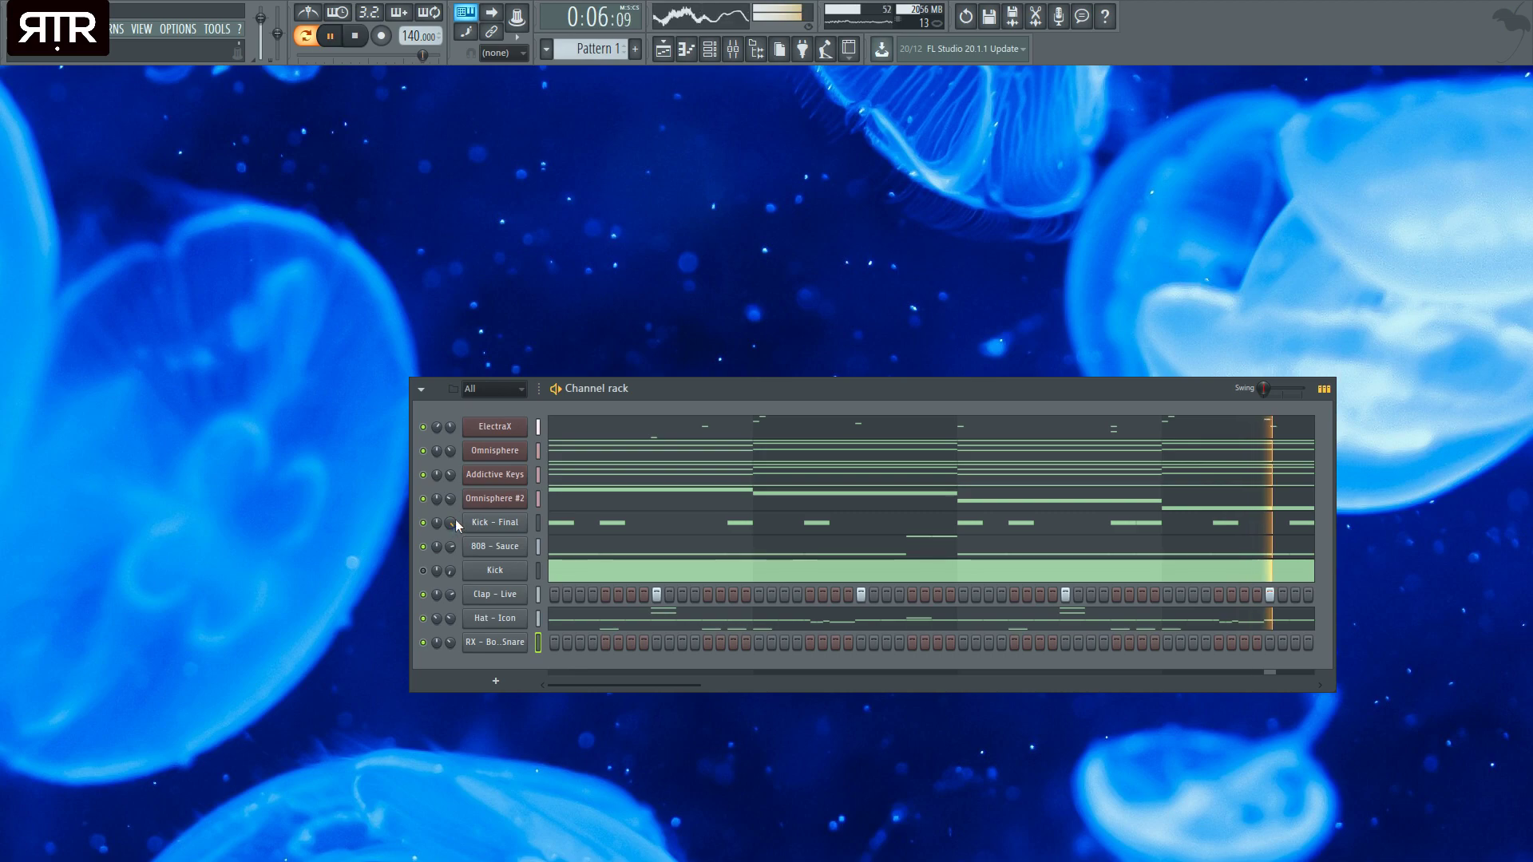
# - Review the chord notes of the first Omnisphere channel in the piano roll and close it
pyautogui.moveTo(686, 398); pyautogui.dragTo(673, 342)
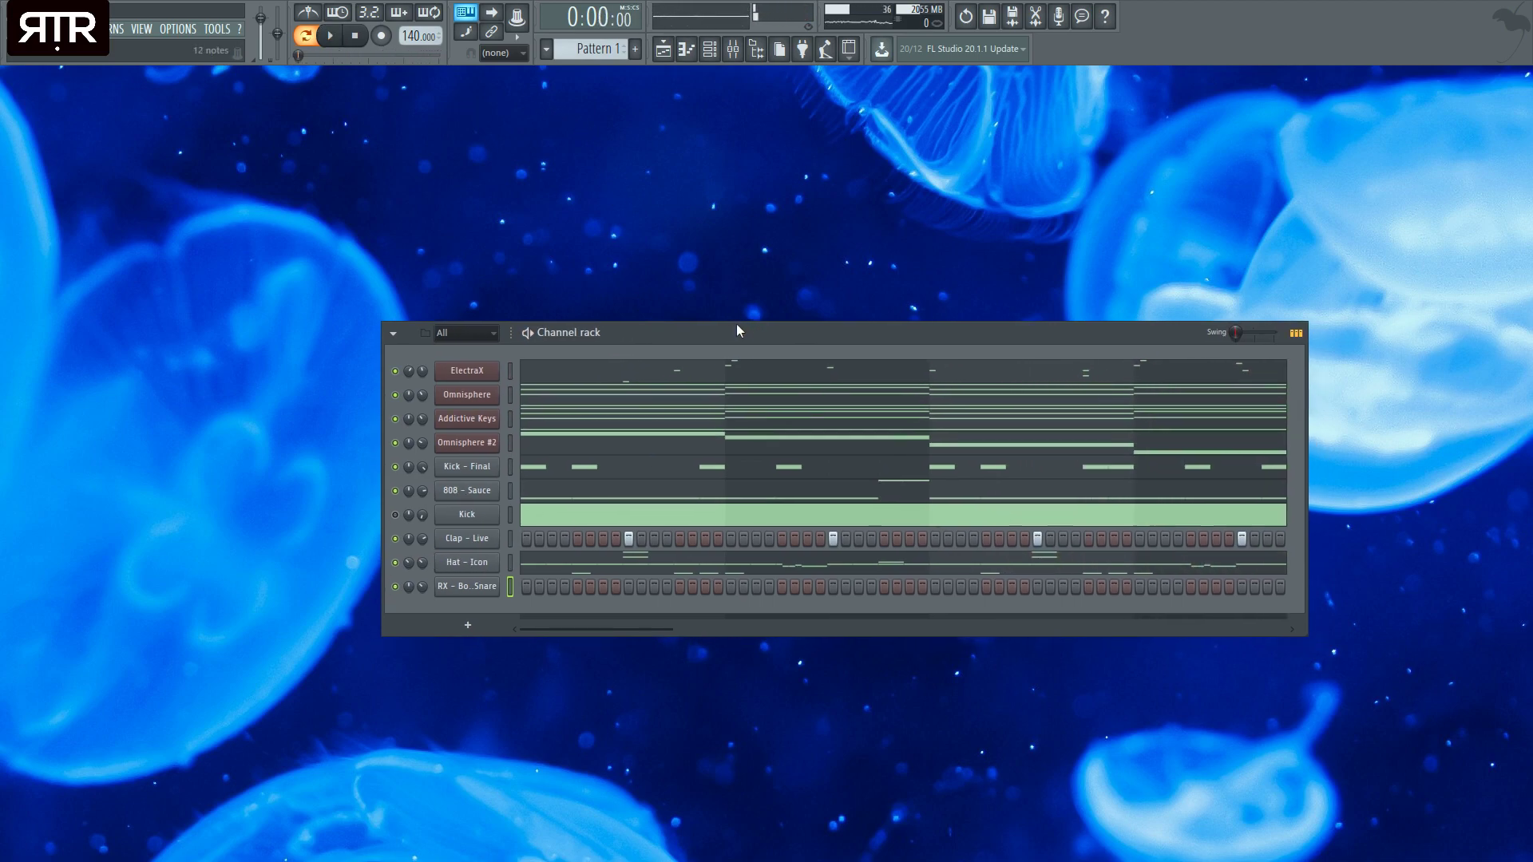
pyautogui.moveTo(749, 330); pyautogui.dragTo(765, 242)
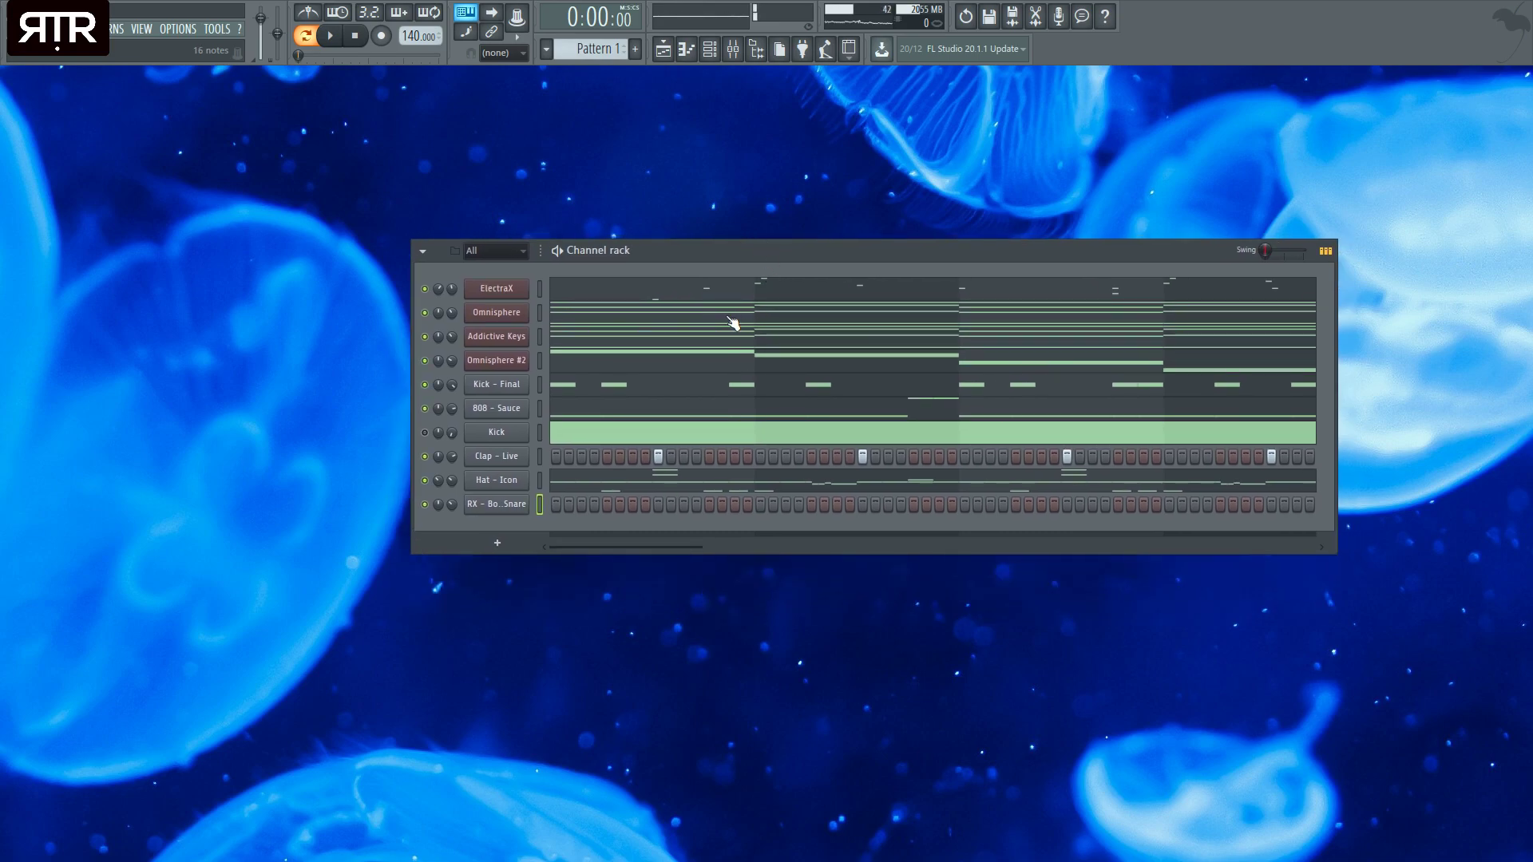
pyautogui.click(665, 318)
pyautogui.scroll(-4, 814, 270)
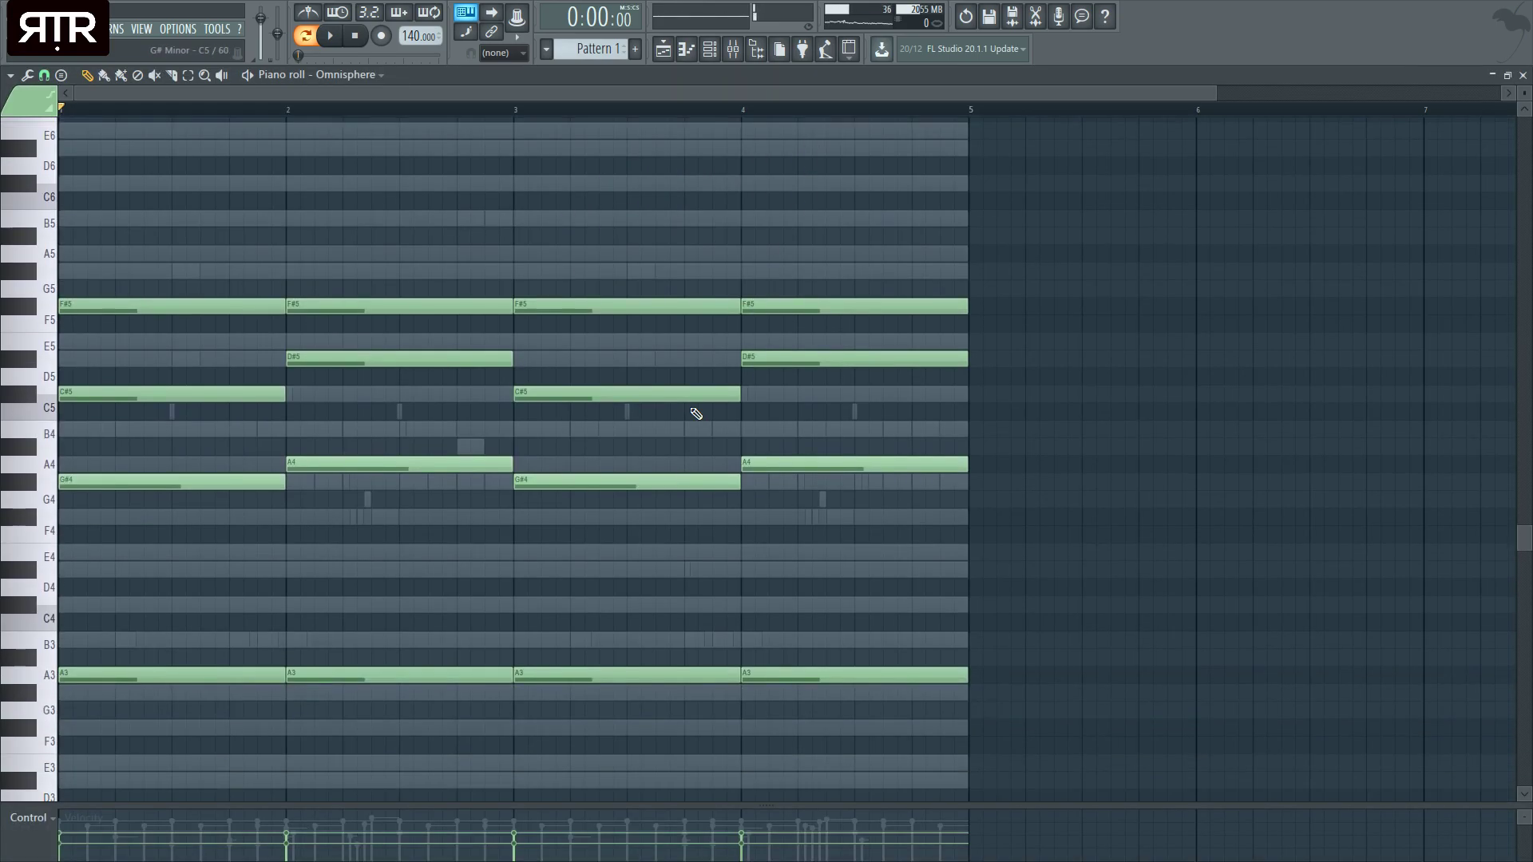
pyautogui.click(1508, 75)
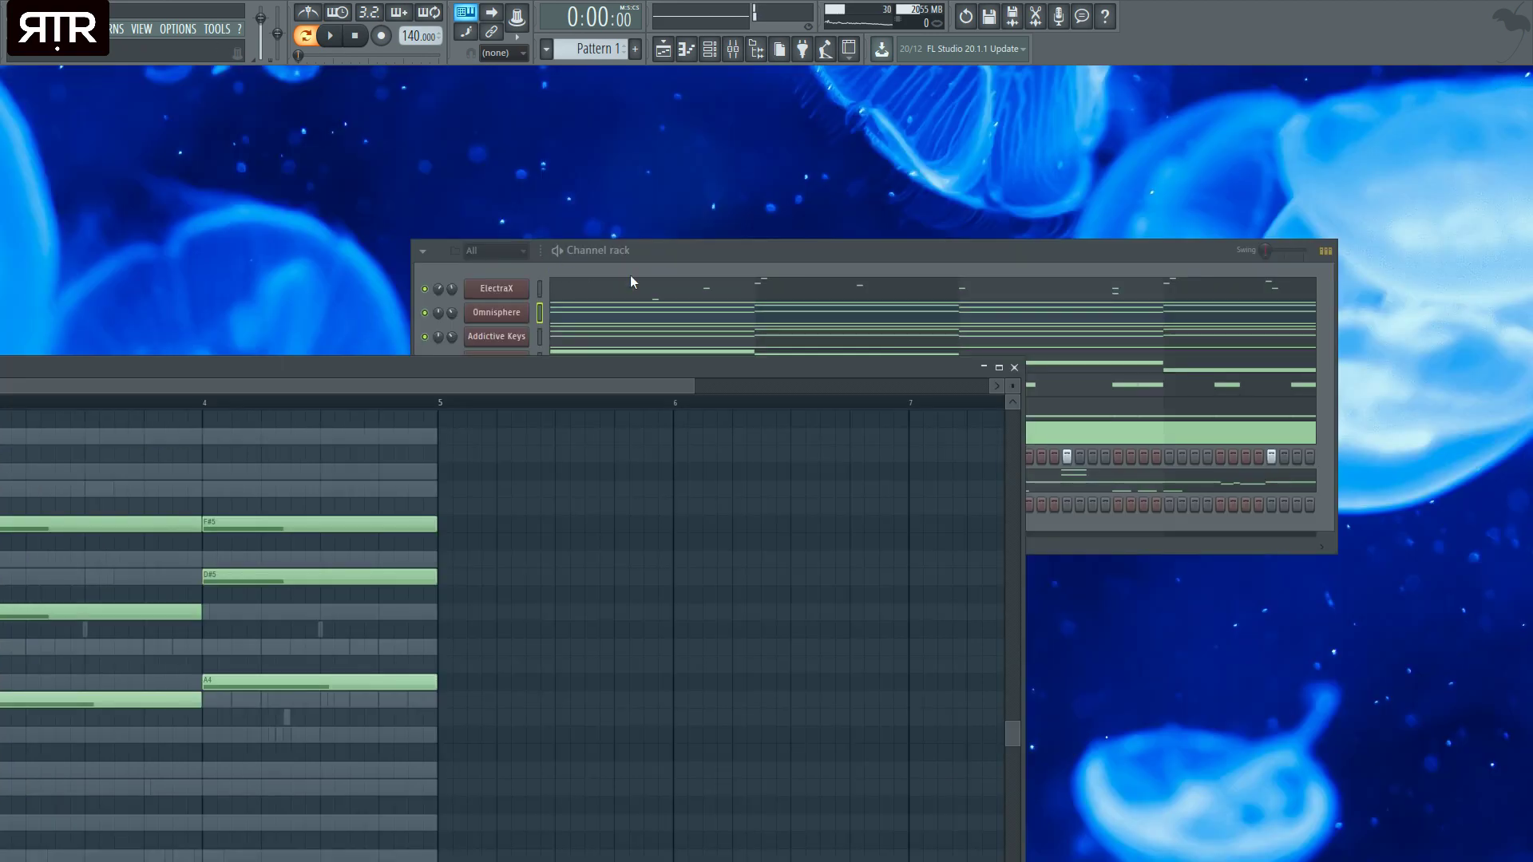
pyautogui.click(1014, 368)
# - Reposition the Channel rack, hide it while the full pattern plays, and stop playback
pyautogui.moveTo(781, 251); pyautogui.dragTo(689, 303)
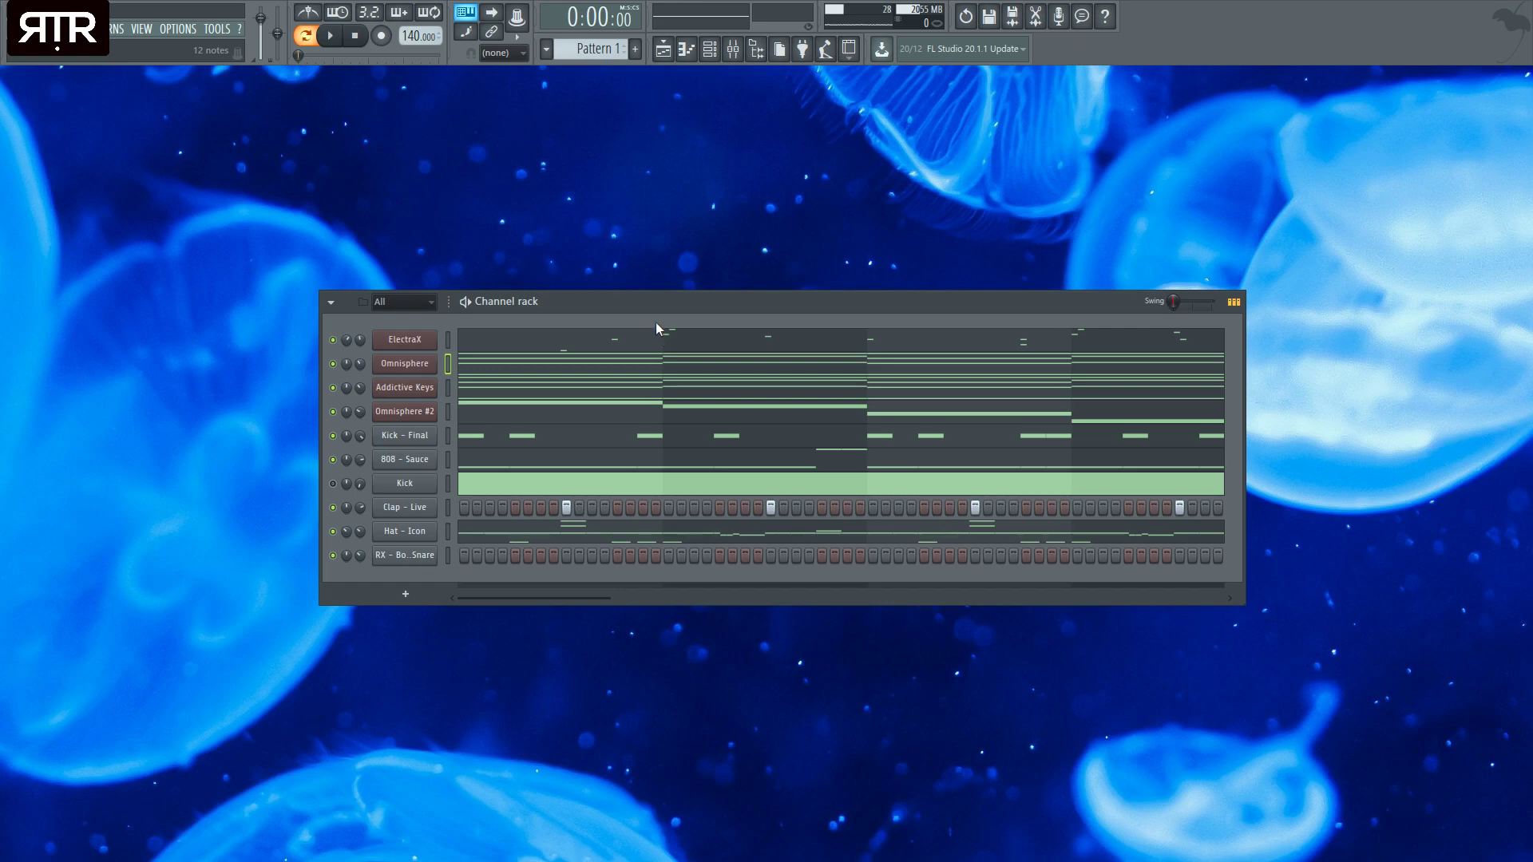
pyautogui.moveTo(668, 311); pyautogui.dragTo(570, 306)
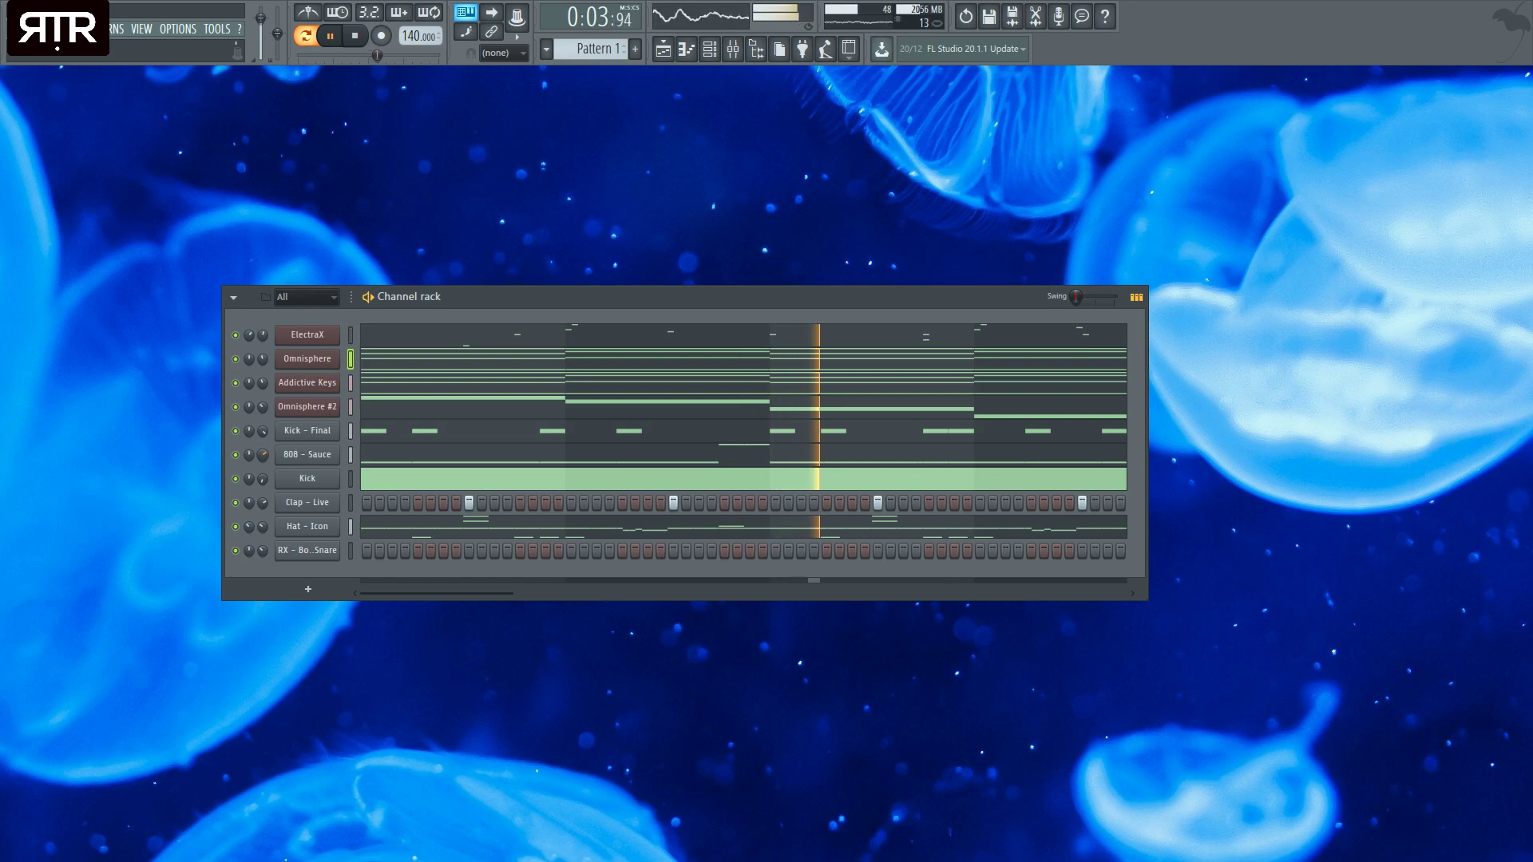
pyautogui.click(713, 50)
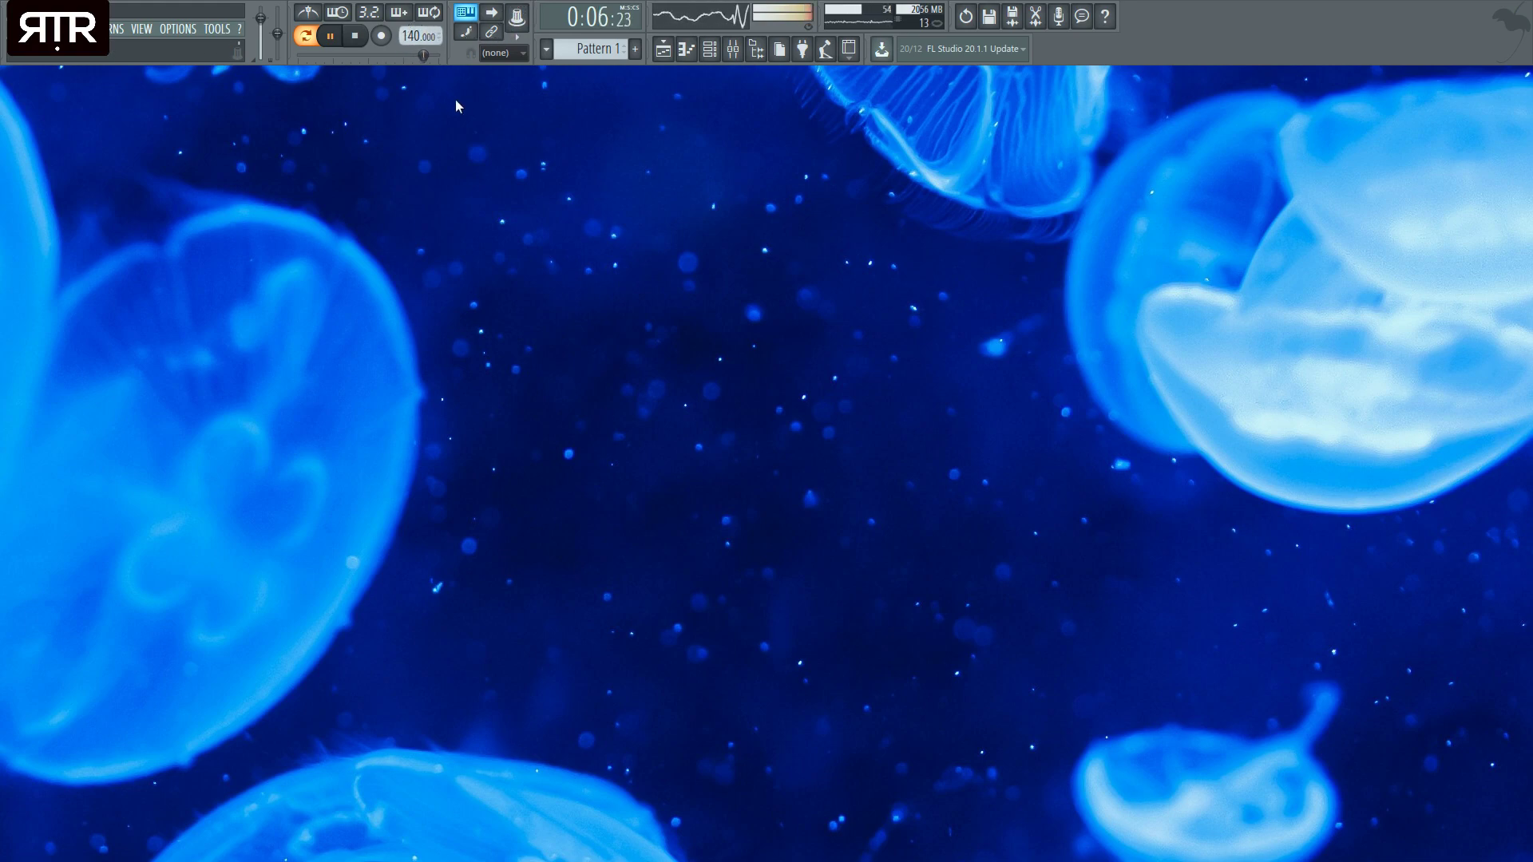
pyautogui.press('space')
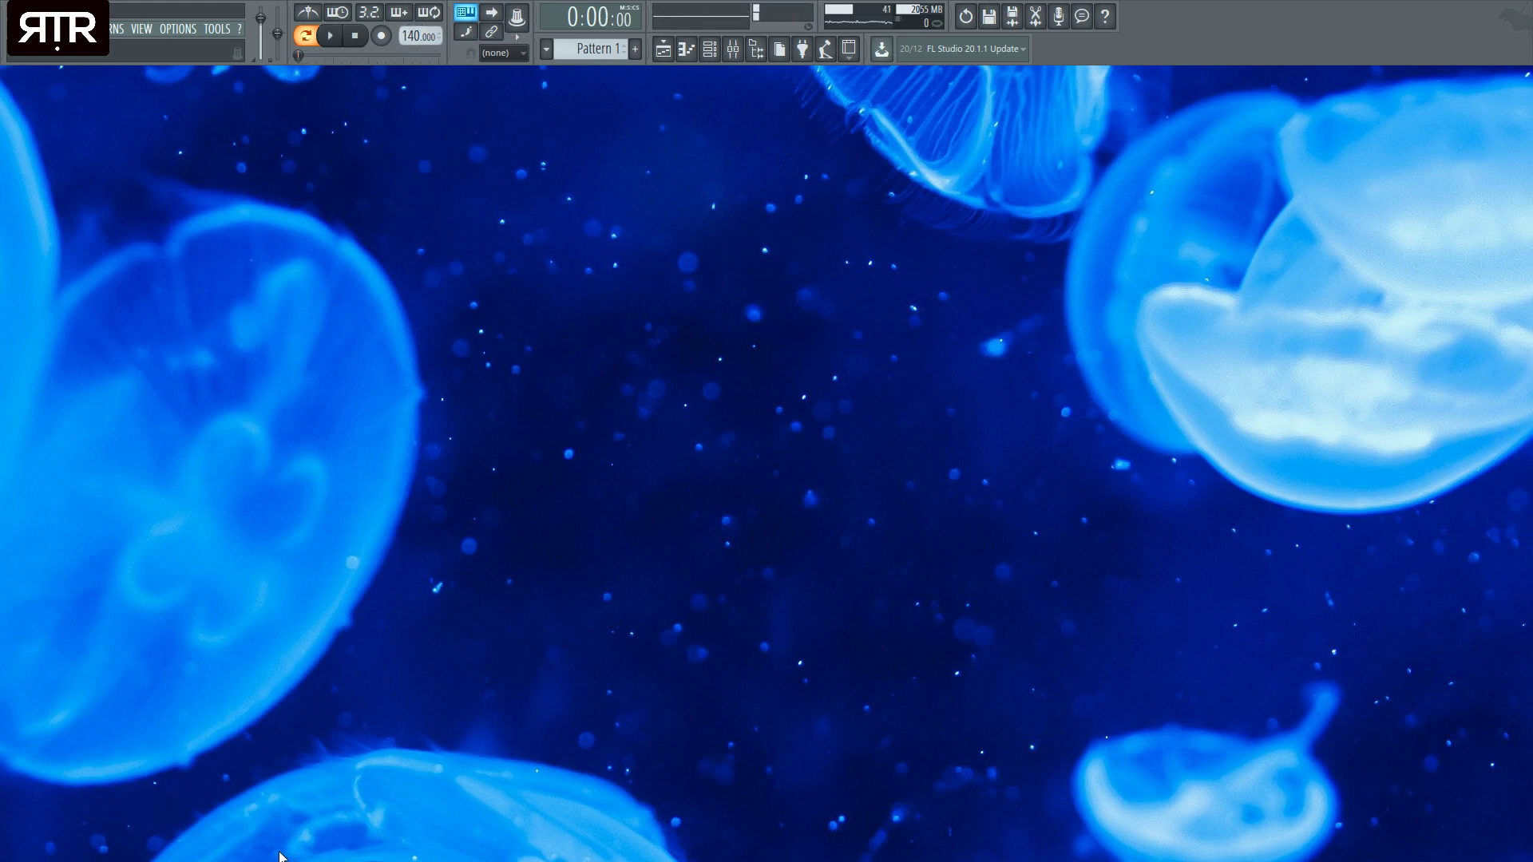